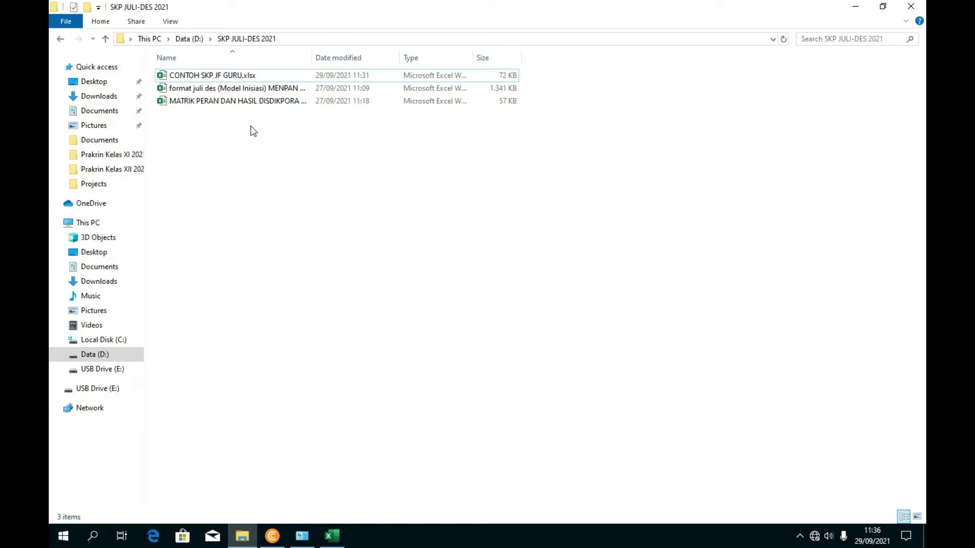
- Widen the Name column and open MATRIK PERAN DAN HASIL DISDIKPORA DRAFT.xlsx from SKP JULI-DES 2021
{"action": "left_click", "coordinate": [213, 106]}
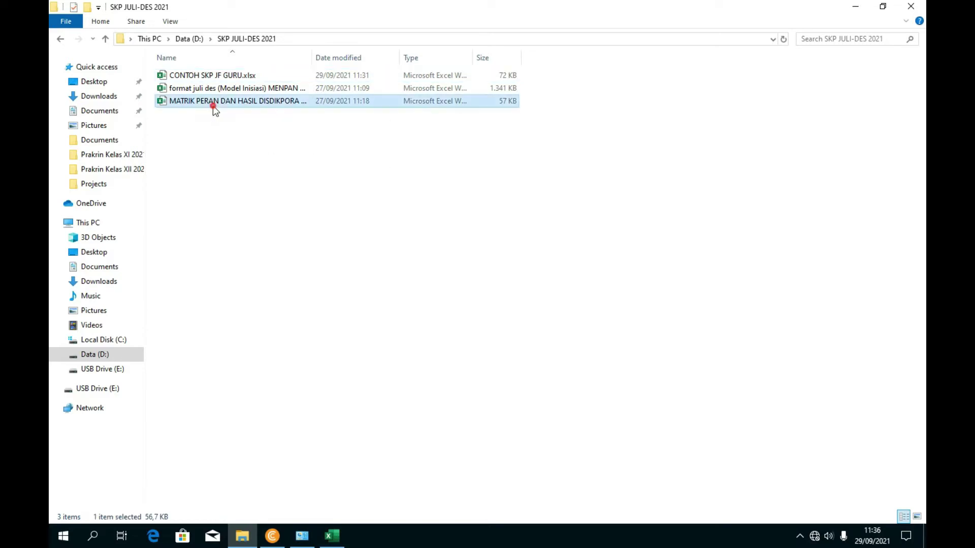
{"action": "left_click", "coordinate": [197, 77]}
{"action": "left_click", "coordinate": [228, 154]}
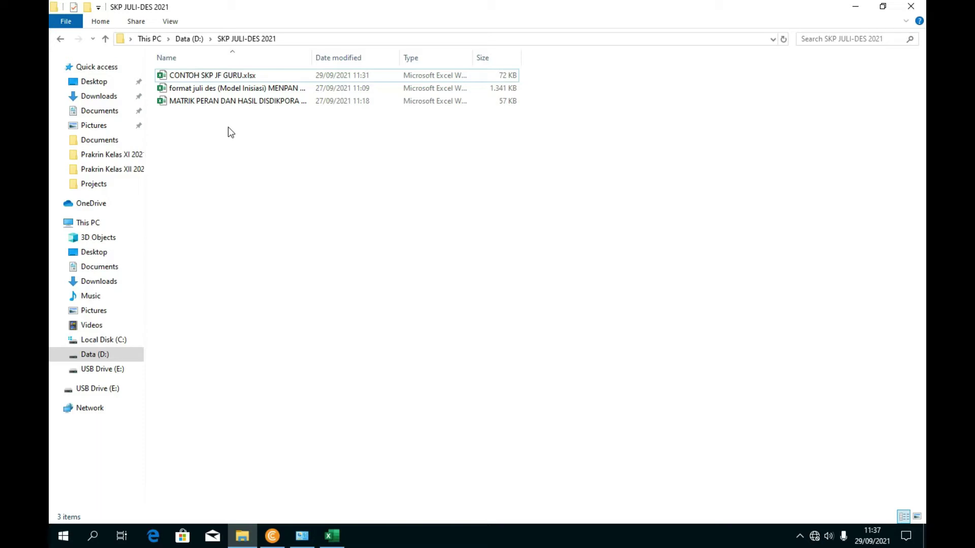
{"action": "left_click_drag", "start_coordinate": [312, 60], "coordinate": [340, 63]}
{"action": "left_click", "coordinate": [227, 102]}
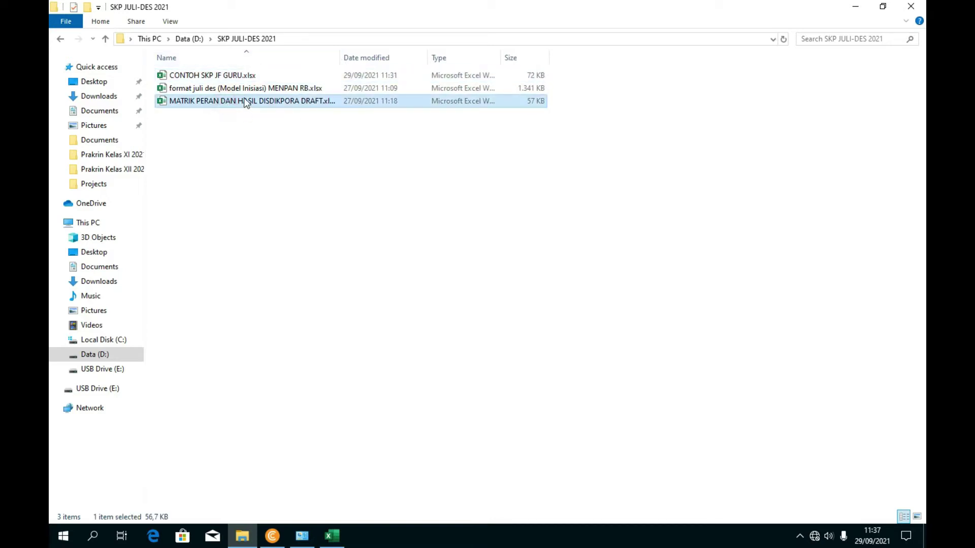
{"action": "double_click", "coordinate": [211, 103]}
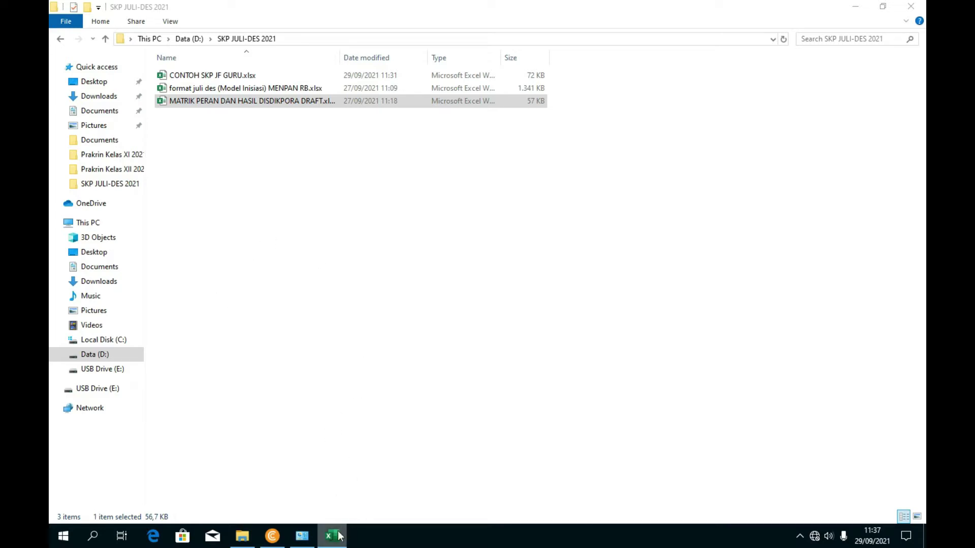
- Enable editing on the opened workbook and dismiss the leftover context menu
{"action": "right_click", "coordinate": [300, 271]}
{"action": "mouse_move", "coordinate": [328, 279]}
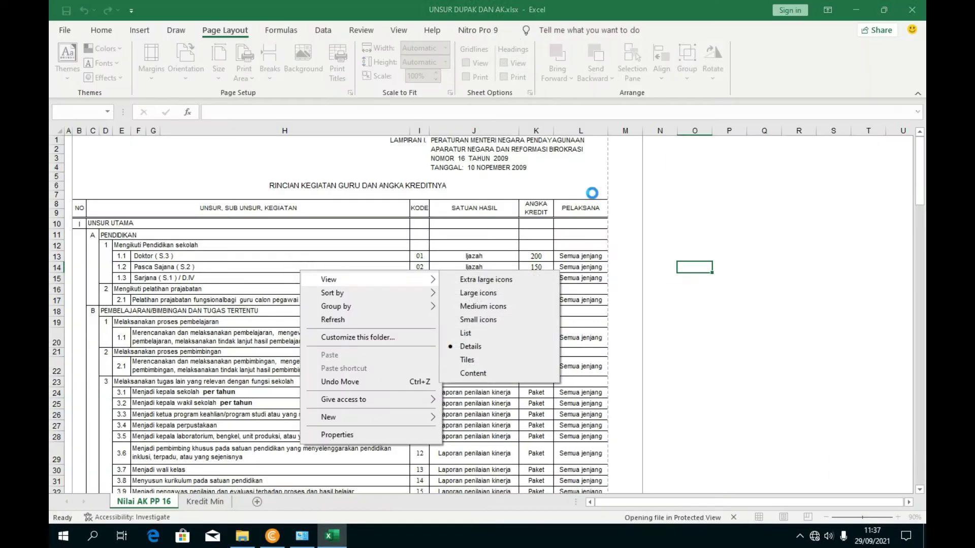
{"action": "left_click", "coordinate": [537, 48]}
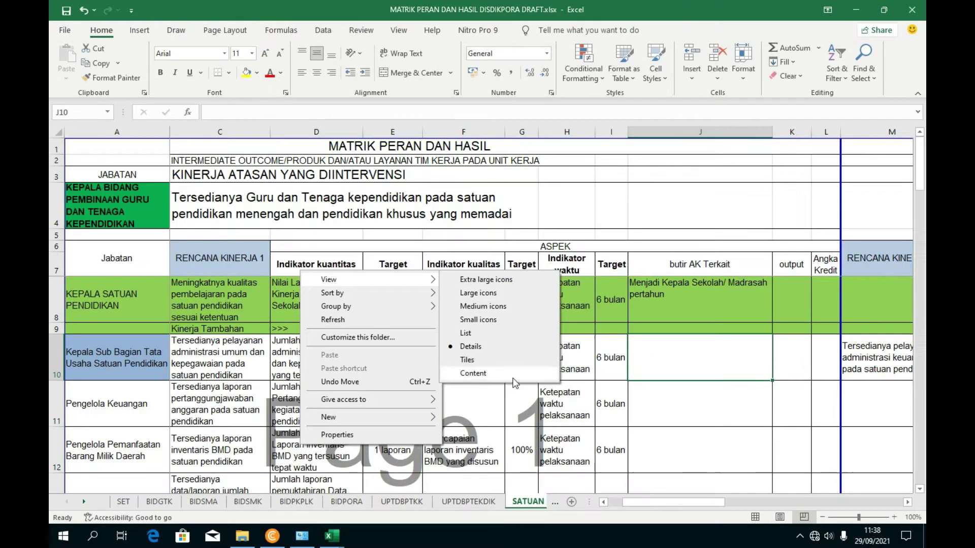
{"action": "left_click", "coordinate": [293, 308]}
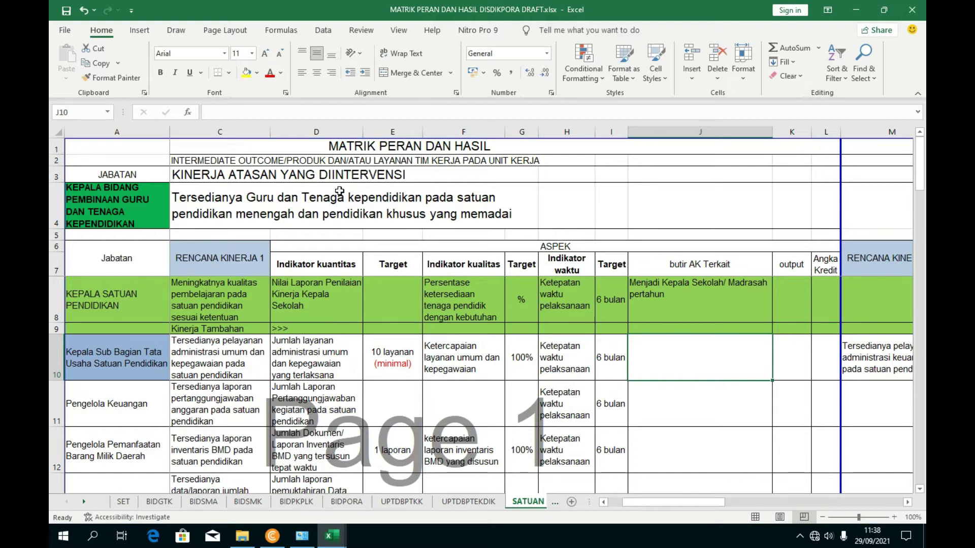
- Move down column A's role cells on the SATUAN sheet to the Guru Ahli cell A20
{"action": "left_click", "coordinate": [147, 213]}
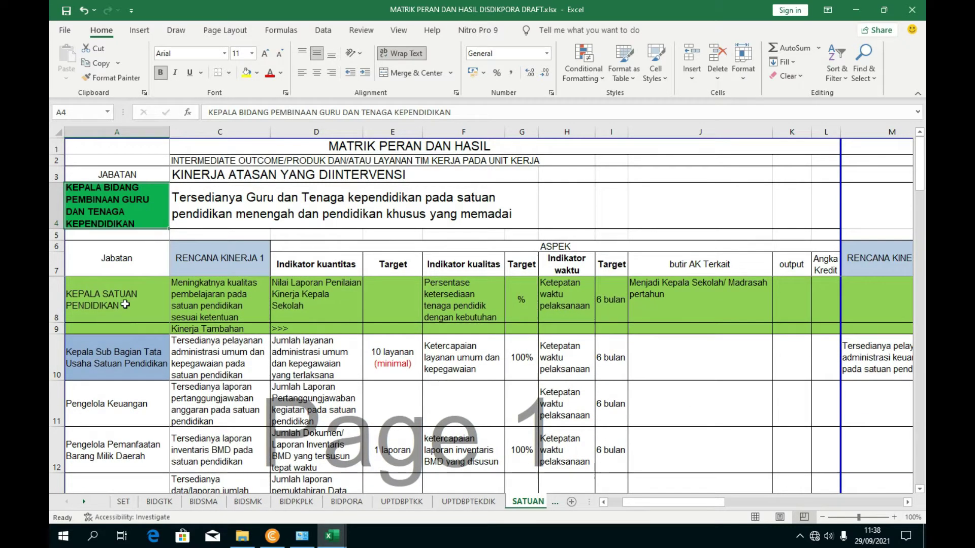
{"action": "left_click", "coordinate": [124, 305]}
{"action": "scroll", "coordinate": [132, 317], "scroll_direction": "down", "scroll_amount": 1}
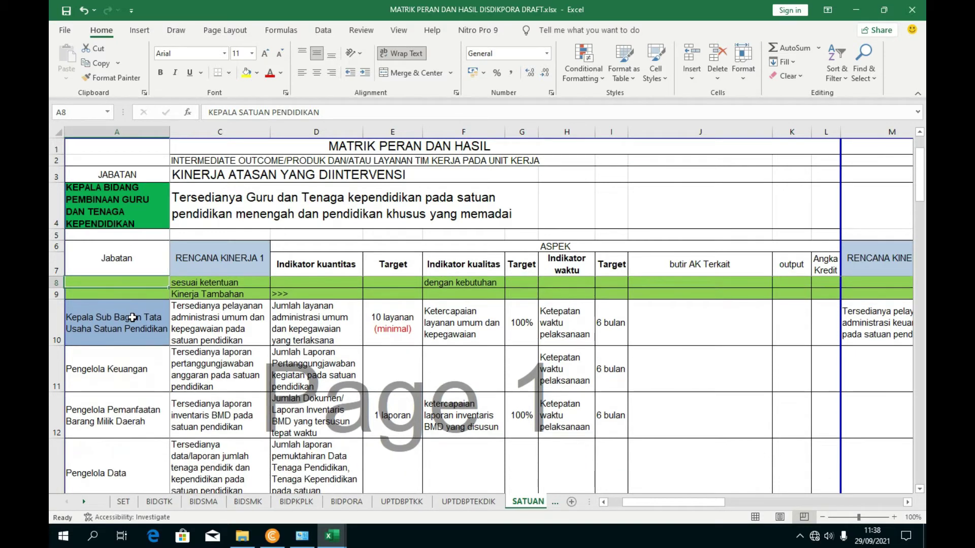
{"action": "left_click", "coordinate": [125, 335]}
{"action": "left_click", "coordinate": [123, 361]}
{"action": "scroll", "coordinate": [122, 376], "scroll_direction": "down", "scroll_amount": 2}
{"action": "scroll", "coordinate": [122, 401], "scroll_direction": "down", "scroll_amount": 5}
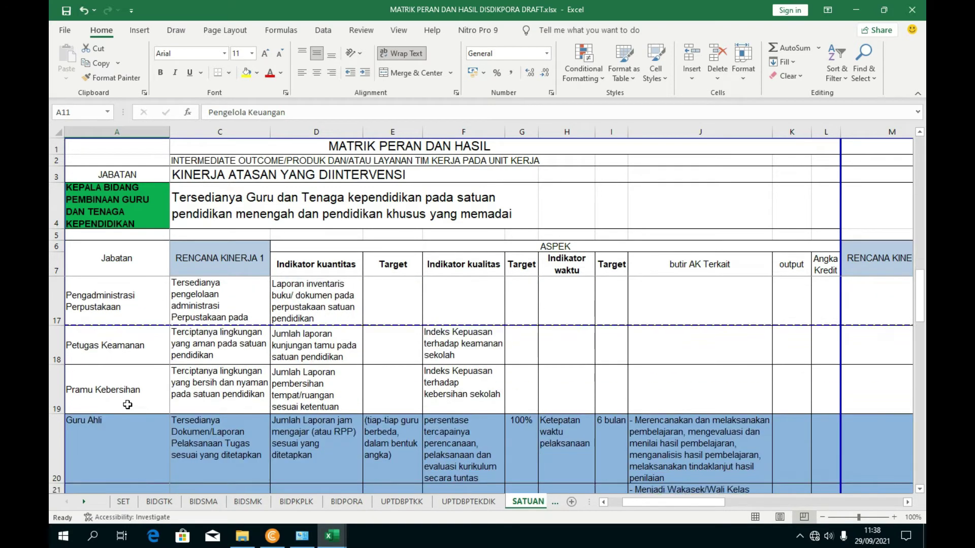
{"action": "scroll", "coordinate": [128, 404], "scroll_direction": "down", "scroll_amount": 2}
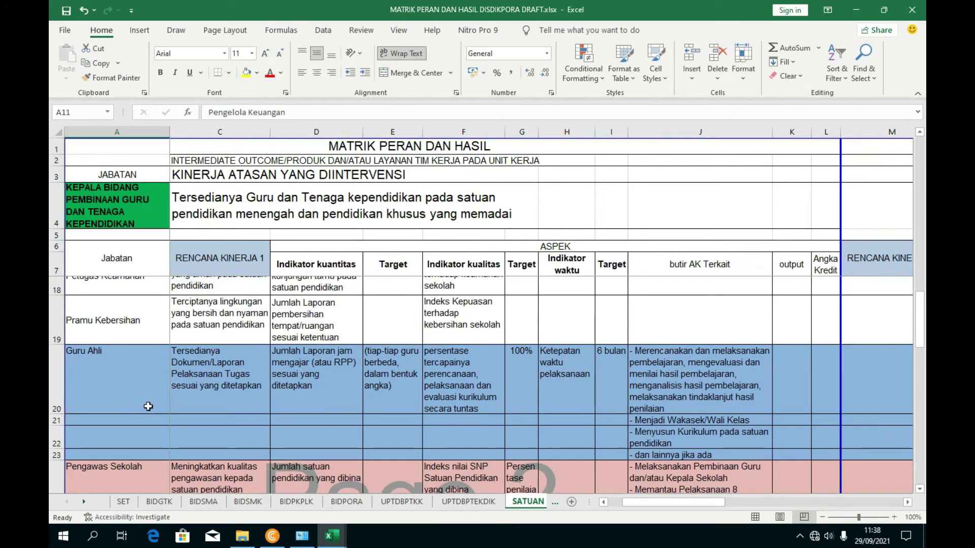
{"action": "left_click", "coordinate": [139, 400]}
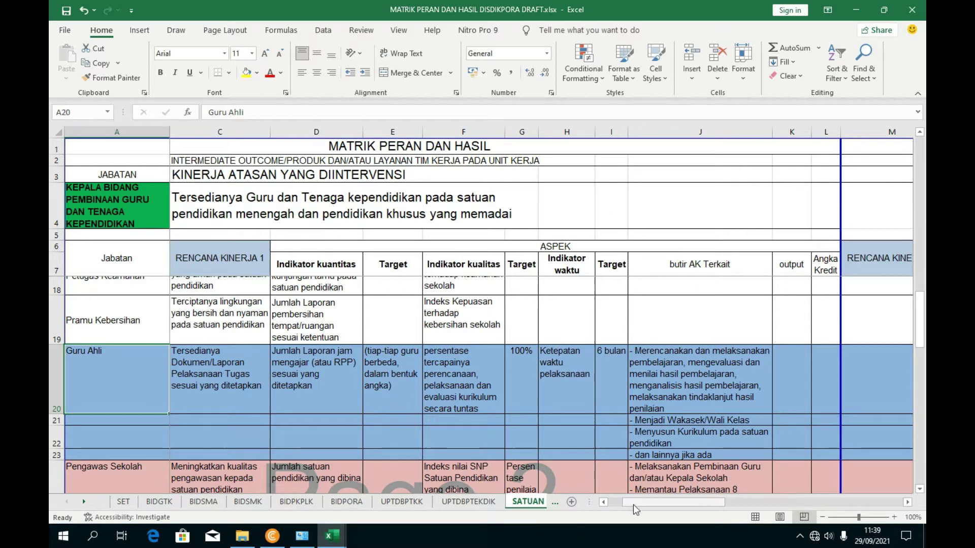
- Change A20 from 'Guru Ahli' to 'Guru Pertama' and centre it vertically
{"action": "left_click_drag", "start_coordinate": [630, 502], "coordinate": [618, 511]}
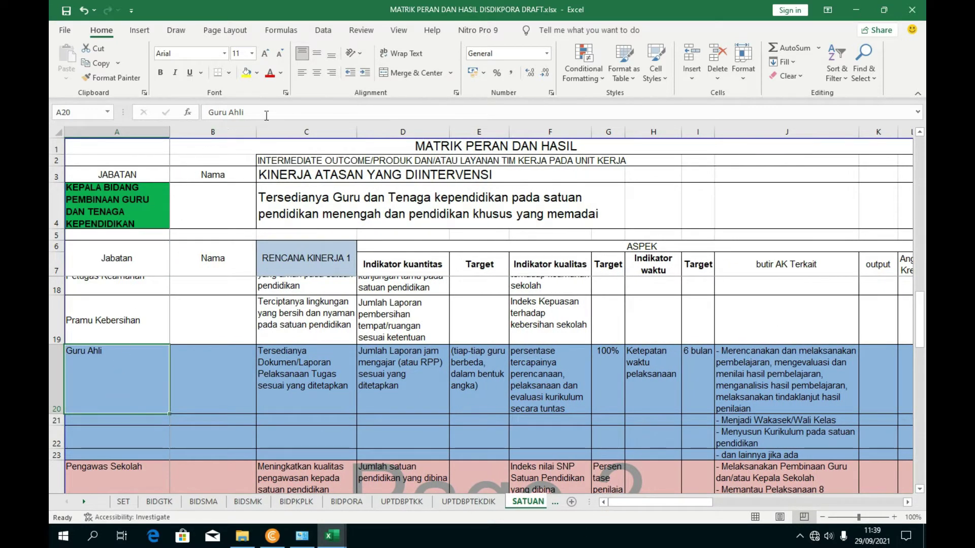
{"action": "left_click_drag", "start_coordinate": [254, 112], "coordinate": [161, 118]}
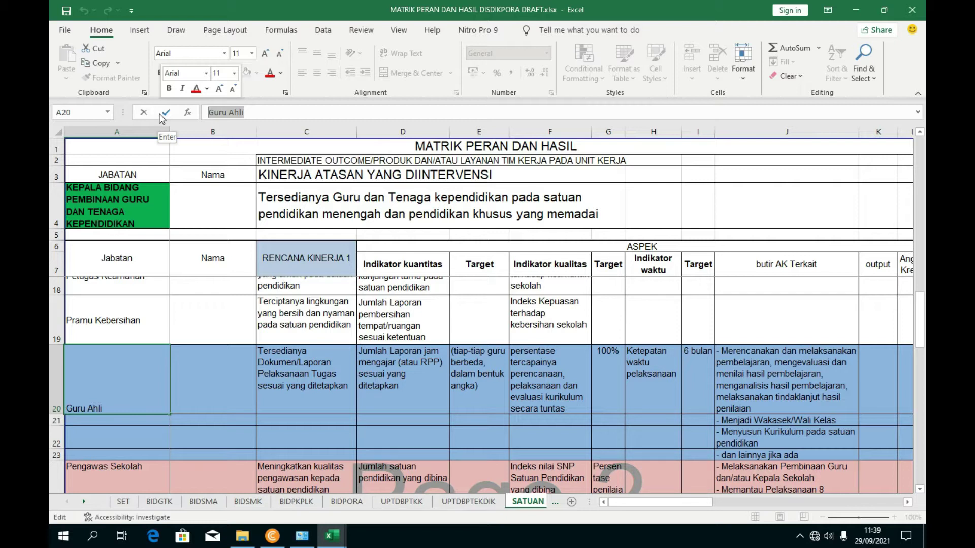
{"action": "type", "text": "Guru Pertama"}
{"action": "left_click", "coordinate": [329, 360]}
{"action": "key", "text": "Left"}
{"action": "key", "text": "Left"}
{"action": "left_click", "coordinate": [316, 53]}
{"action": "left_click", "coordinate": [307, 318]}
{"action": "left_click", "coordinate": [215, 361]}
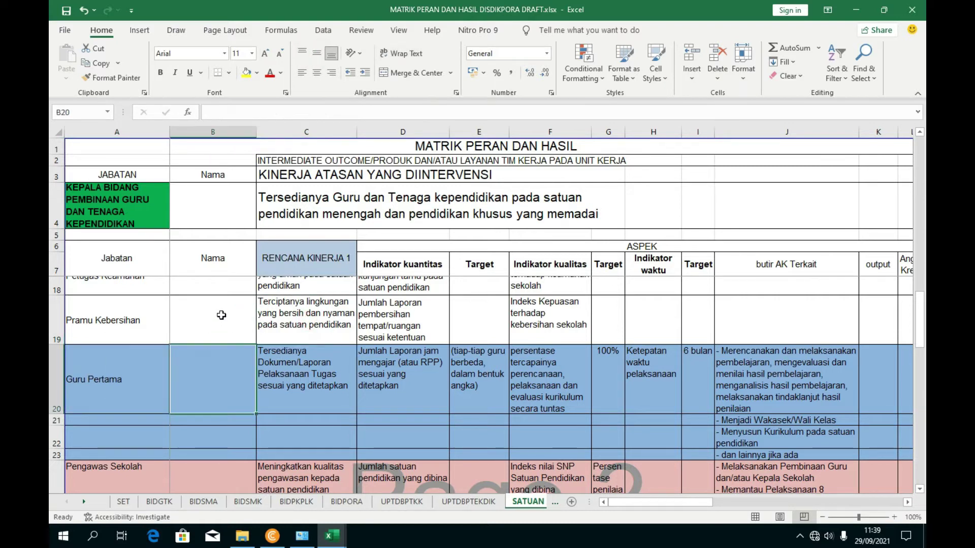
- Enter the teacher's full name with S.Pd title in B20, vertically centred
{"action": "scroll", "coordinate": [219, 350], "scroll_direction": "up", "scroll_amount": 2}
{"action": "scroll", "coordinate": [219, 353], "scroll_direction": "up", "scroll_amount": 3}
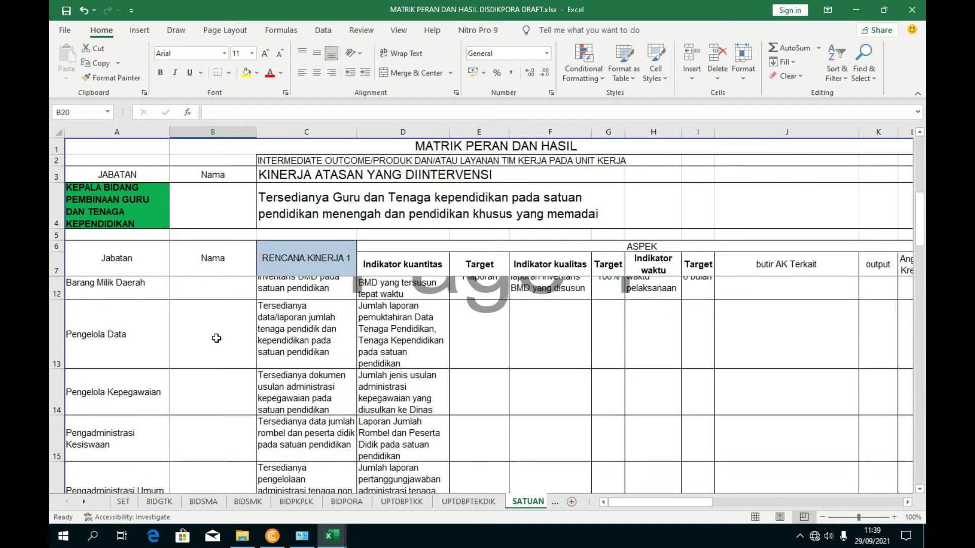
{"action": "scroll", "coordinate": [213, 360], "scroll_direction": "down", "scroll_amount": 3}
{"action": "scroll", "coordinate": [213, 360], "scroll_direction": "down", "scroll_amount": 3}
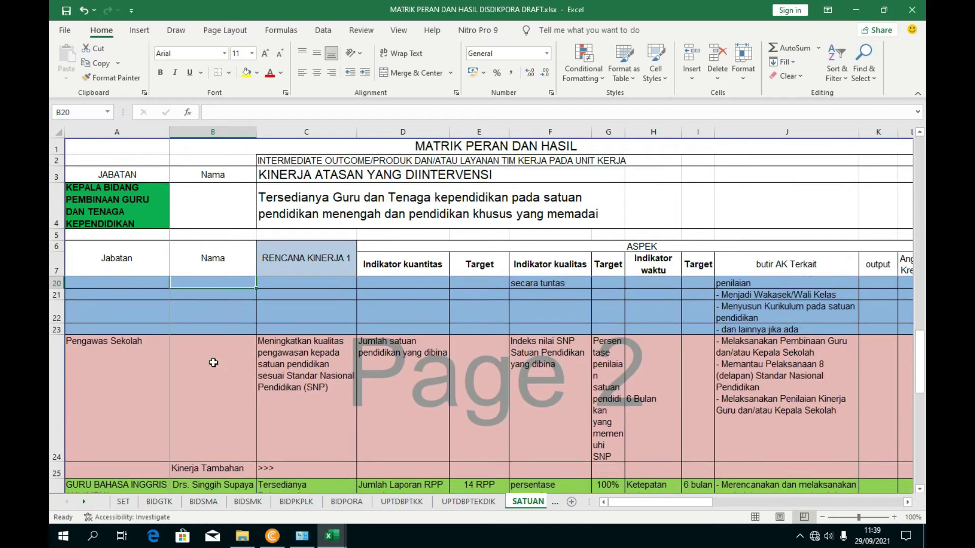
{"action": "scroll", "coordinate": [219, 400], "scroll_direction": "up", "scroll_amount": 3}
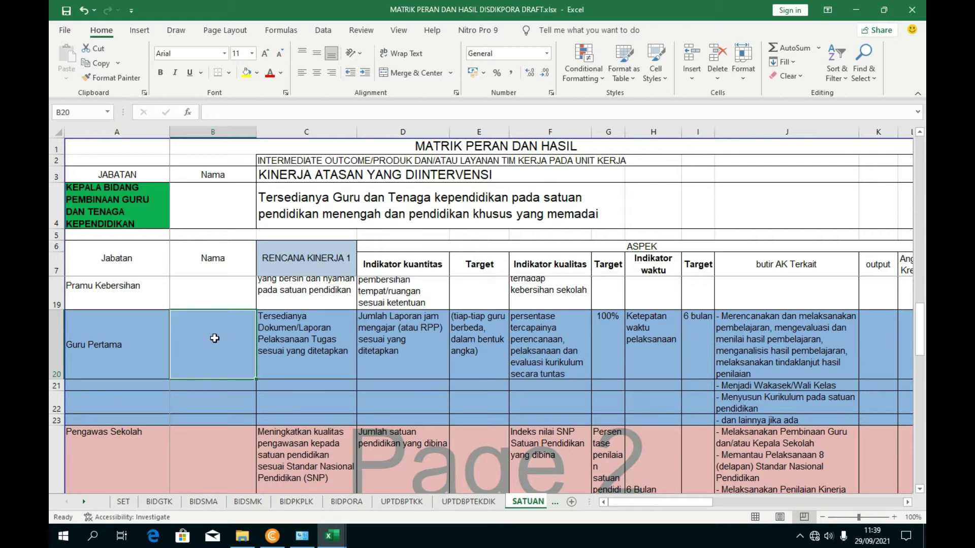
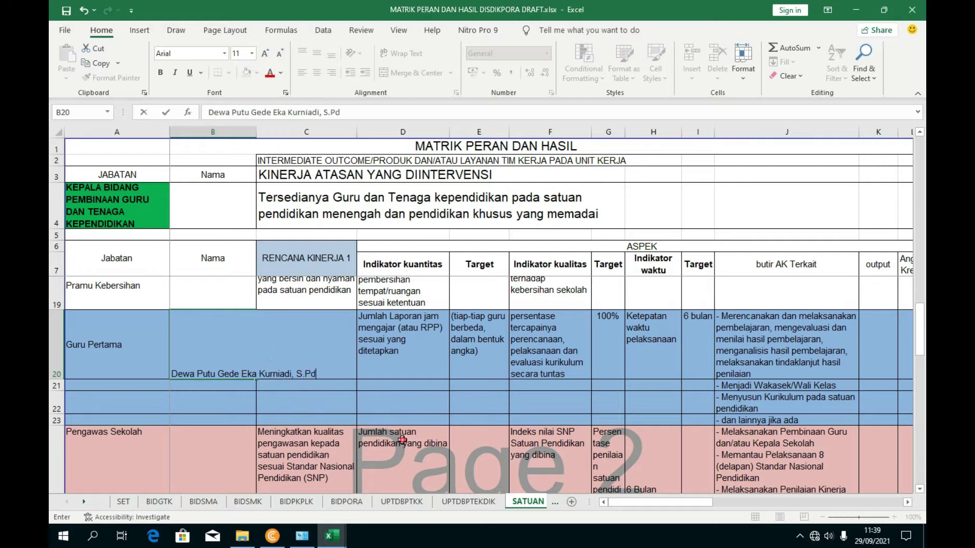
{"action": "key", "text": "ctrl+Return"}
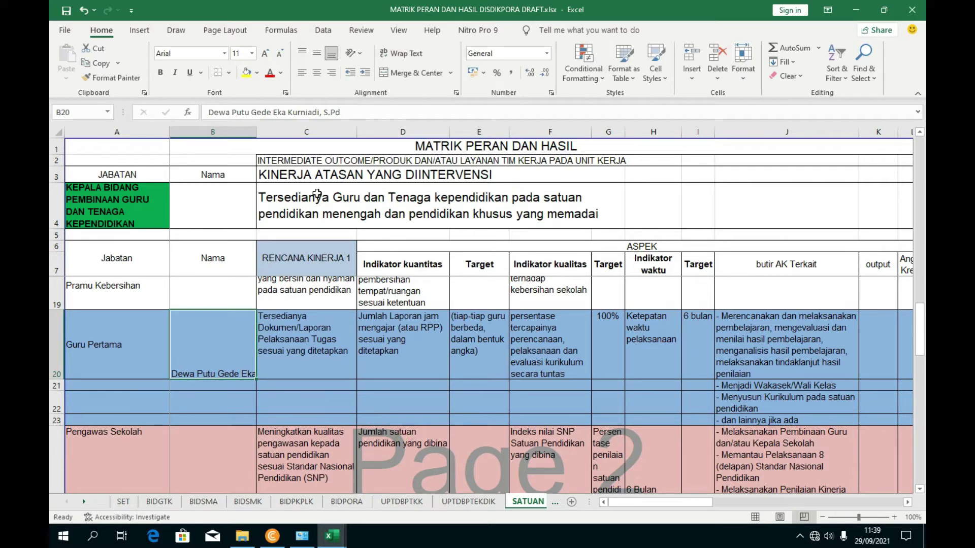
{"action": "left_click", "coordinate": [302, 54]}
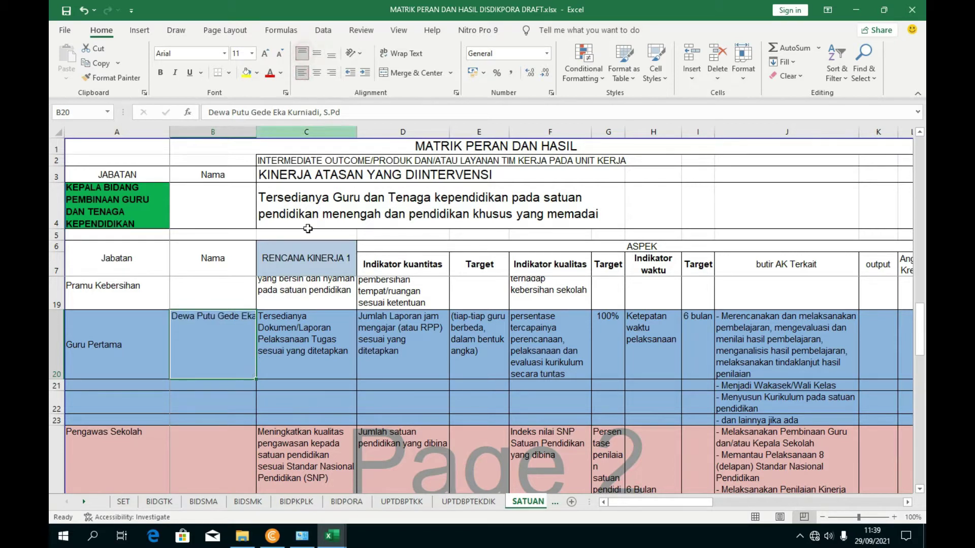
{"action": "left_click", "coordinate": [319, 54]}
- Review the Guru Pertama row's work plan, indicator and target cells C20 to F20
{"action": "left_click", "coordinate": [306, 323]}
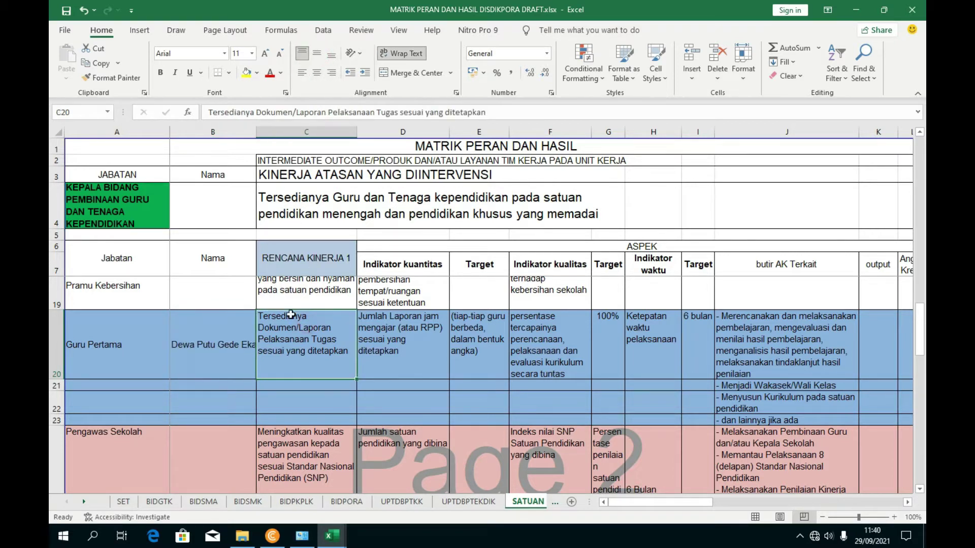
{"action": "scroll", "coordinate": [343, 304], "scroll_direction": "up", "scroll_amount": 1}
{"action": "scroll", "coordinate": [344, 345], "scroll_direction": "down", "scroll_amount": 1}
{"action": "left_click", "coordinate": [368, 368]}
{"action": "left_click", "coordinate": [312, 364]}
{"action": "left_click", "coordinate": [406, 364]}
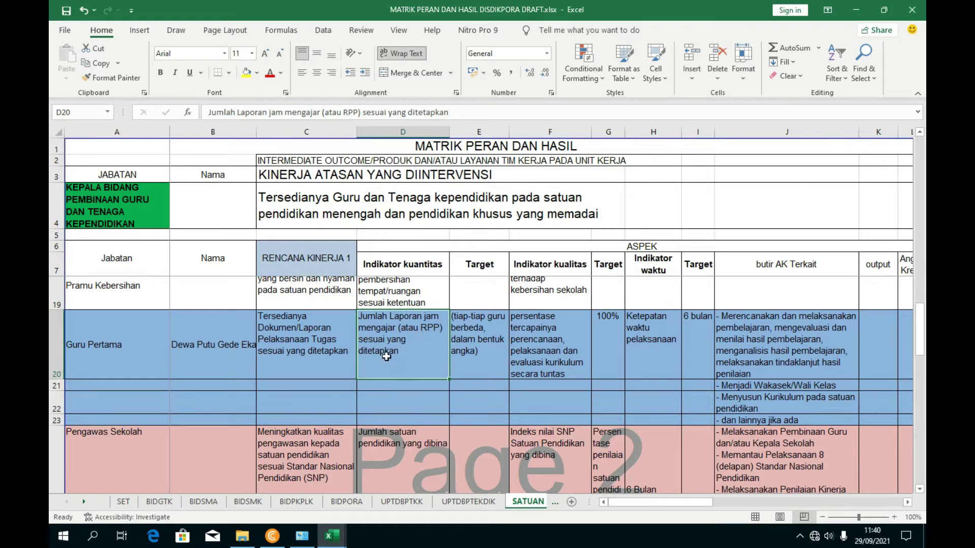
{"action": "left_click", "coordinate": [464, 335]}
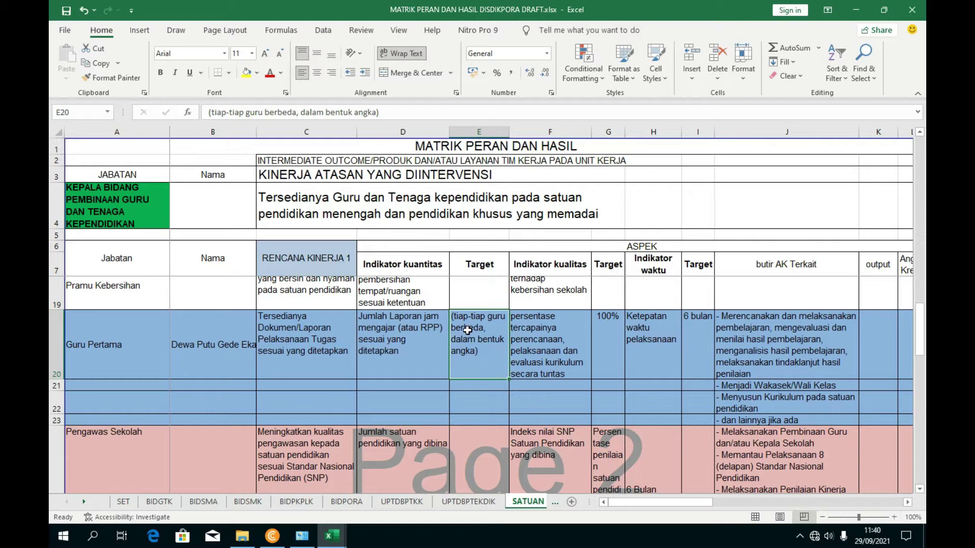
{"action": "left_click", "coordinate": [519, 352]}
{"action": "left_click", "coordinate": [480, 352]}
- Replace the note in Target cell E20 with the quantity 1
{"action": "scroll", "coordinate": [501, 389], "scroll_direction": "down", "scroll_amount": 1}
{"action": "scroll", "coordinate": [501, 388], "scroll_direction": "up", "scroll_amount": 1}
{"action": "type", "text": "1"}
{"action": "key", "text": "Return"}
{"action": "left_click", "coordinate": [471, 323]}
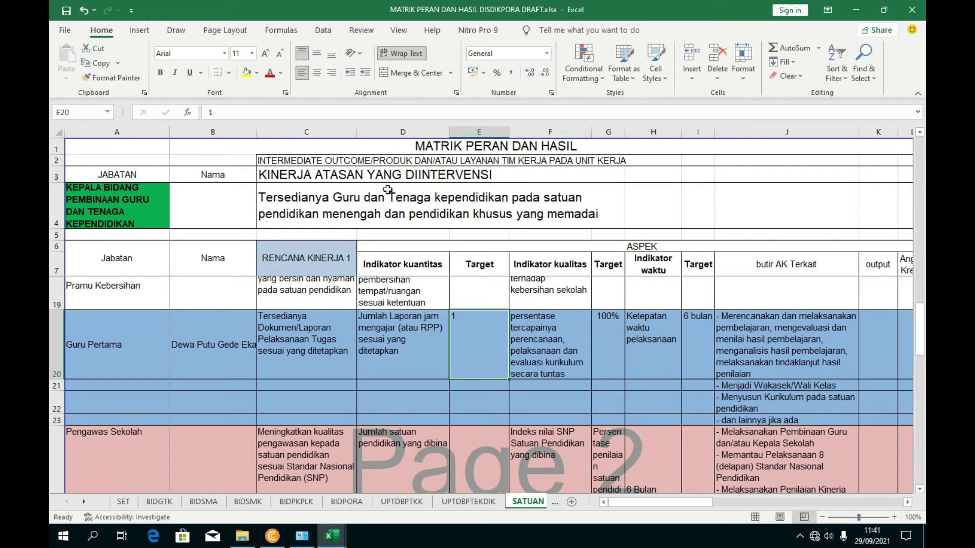
- Vertically centre the quantity 1 in E20
{"action": "left_click", "coordinate": [572, 336]}
{"action": "left_click", "coordinate": [477, 327]}
{"action": "left_click", "coordinate": [319, 56]}
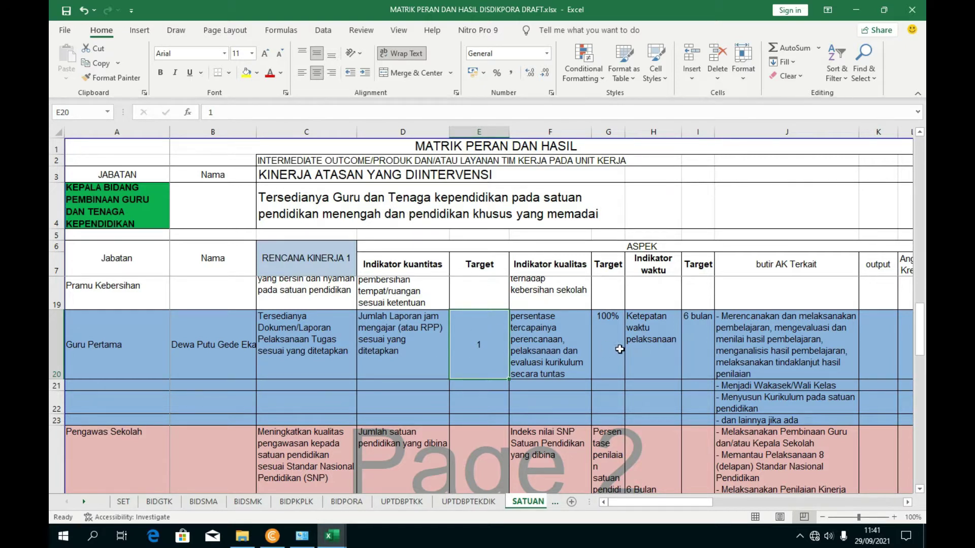
- Check the 6 bulan time target in I19:I20, then select the quality indicator cell F20
{"action": "left_click_drag", "start_coordinate": [697, 281], "coordinate": [695, 373]}
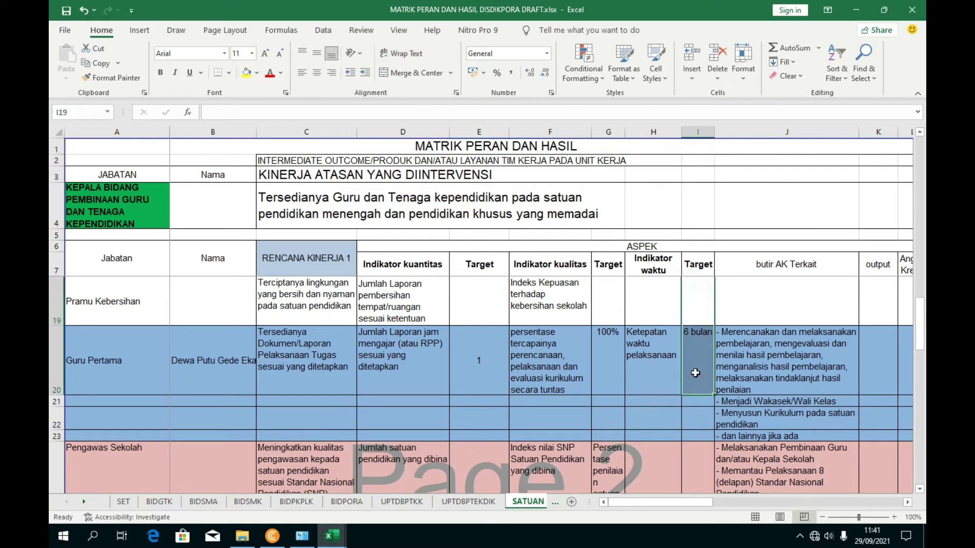
{"action": "left_click", "coordinate": [695, 374]}
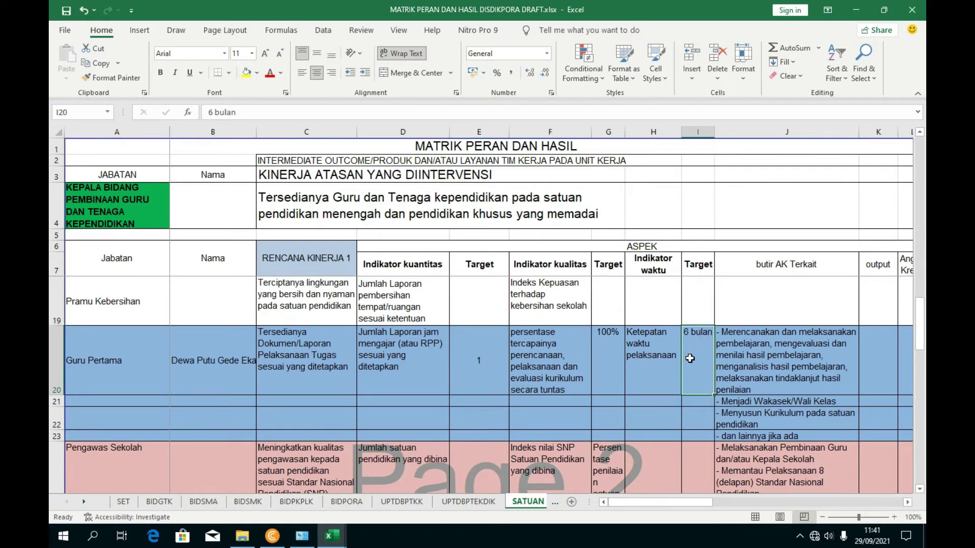
{"action": "left_click", "coordinate": [503, 366]}
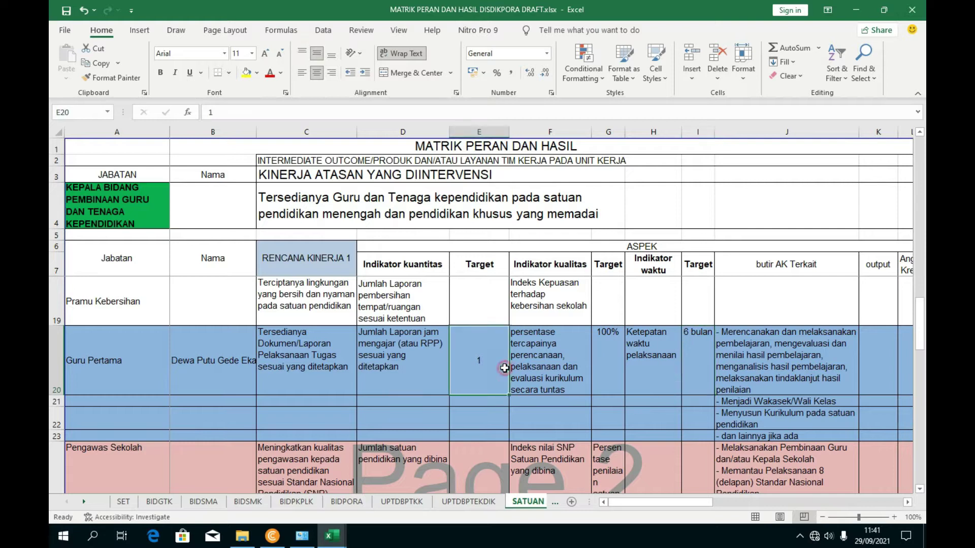
{"action": "scroll", "coordinate": [489, 362], "scroll_direction": "down", "scroll_amount": 1}
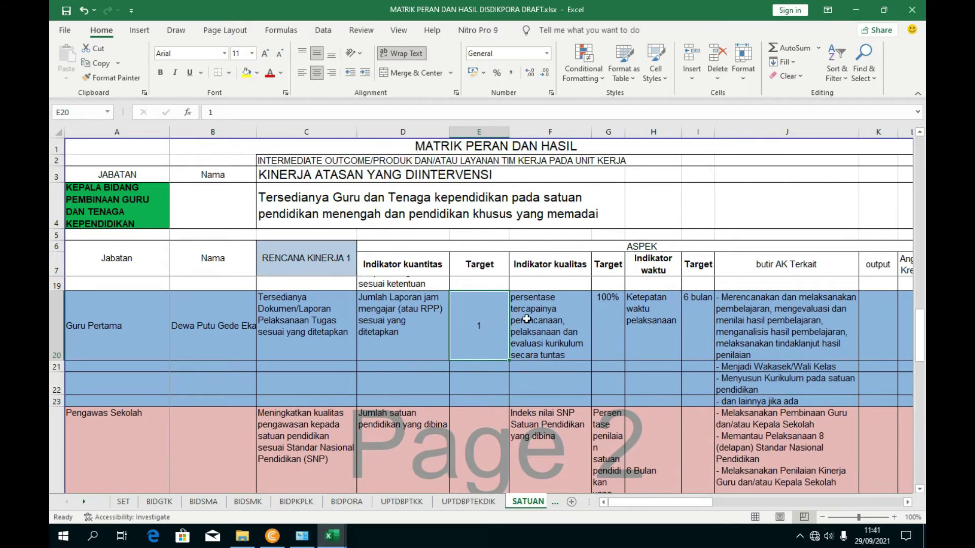
{"action": "left_click", "coordinate": [551, 331]}
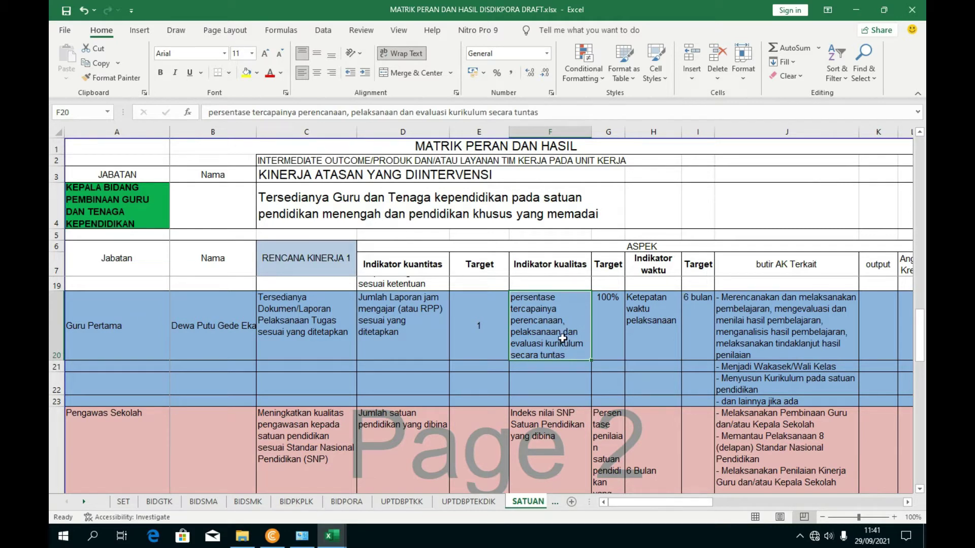
{"action": "left_click", "coordinate": [609, 328]}
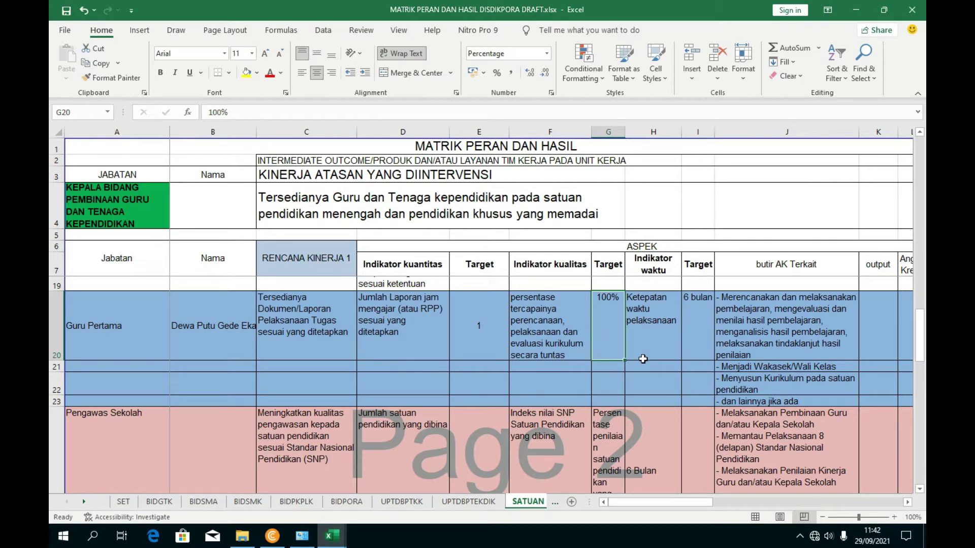
{"action": "left_click", "coordinate": [654, 329]}
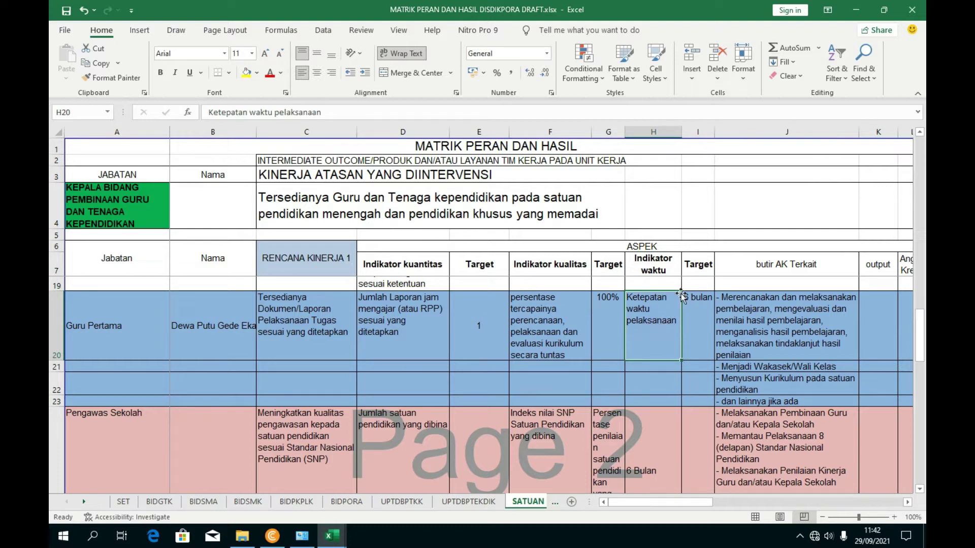
{"action": "left_click", "coordinate": [700, 312]}
{"action": "left_click_drag", "start_coordinate": [688, 499], "coordinate": [700, 502]}
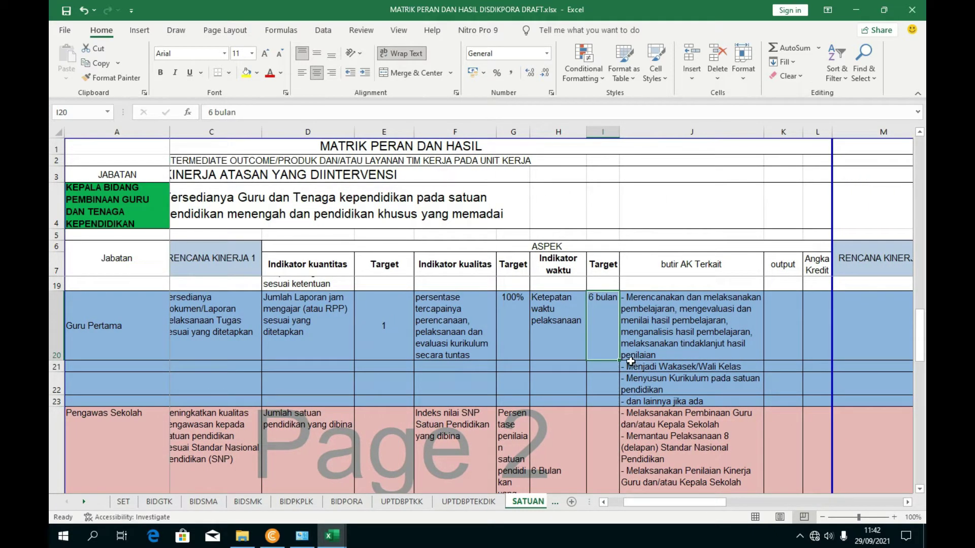
{"action": "left_click", "coordinate": [665, 328]}
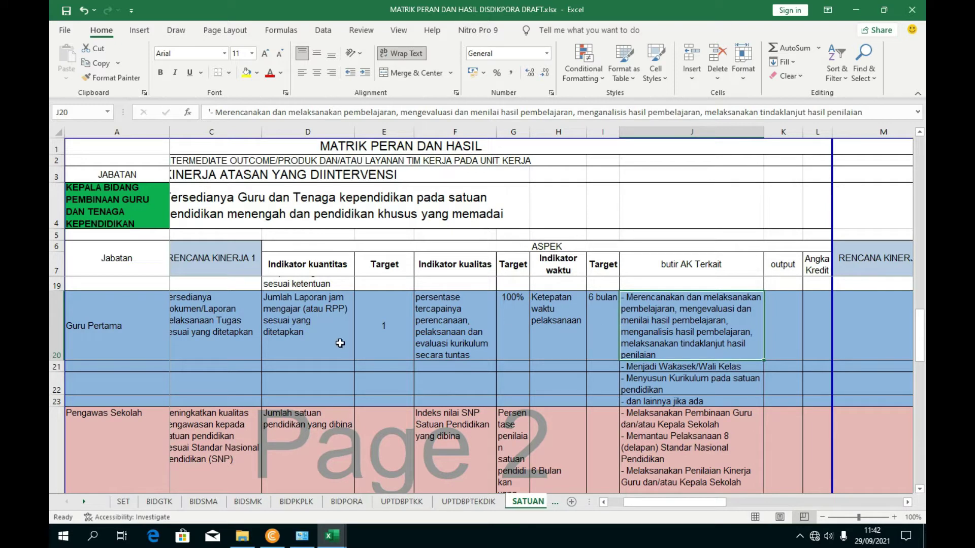
{"action": "left_click", "coordinate": [201, 333]}
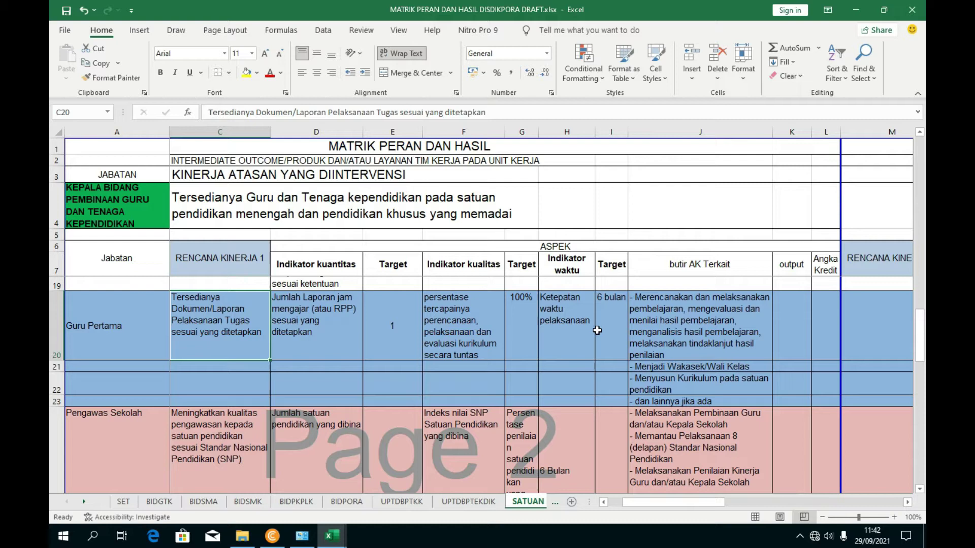
{"action": "left_click", "coordinate": [676, 332]}
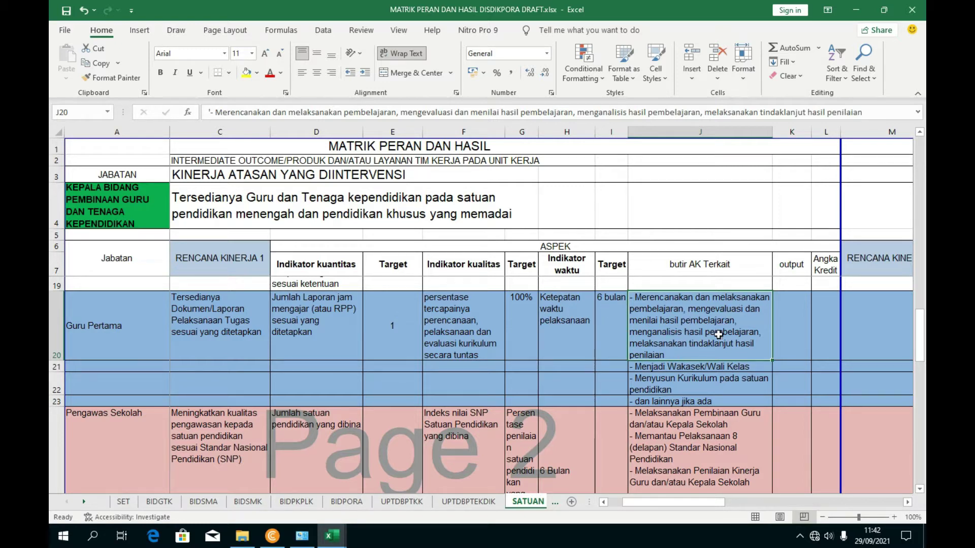
{"action": "left_click", "coordinate": [699, 366]}
{"action": "left_click", "coordinate": [697, 318]}
{"action": "left_click", "coordinate": [689, 384]}
{"action": "left_click_drag", "start_coordinate": [683, 322], "coordinate": [684, 402]}
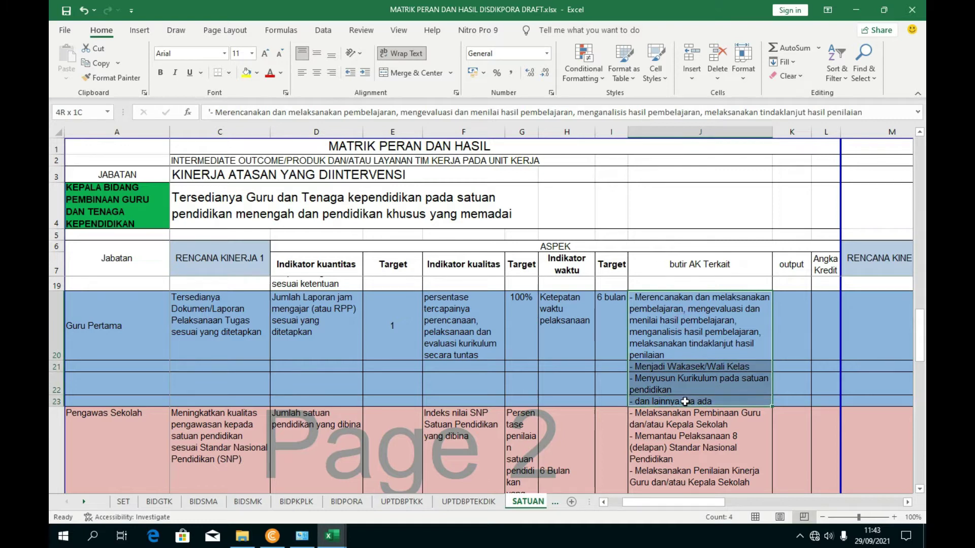
{"action": "left_click", "coordinate": [680, 352]}
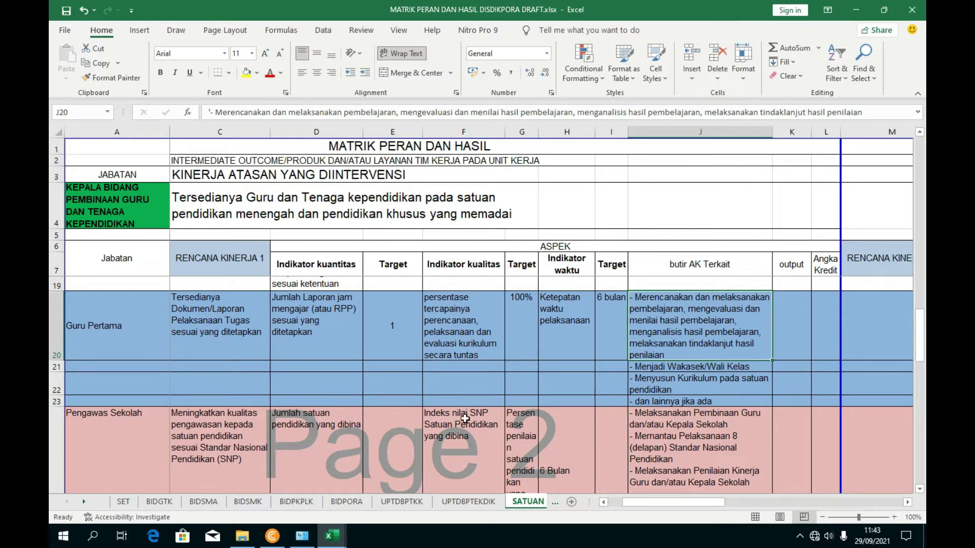
{"action": "mouse_move", "coordinate": [343, 541]}
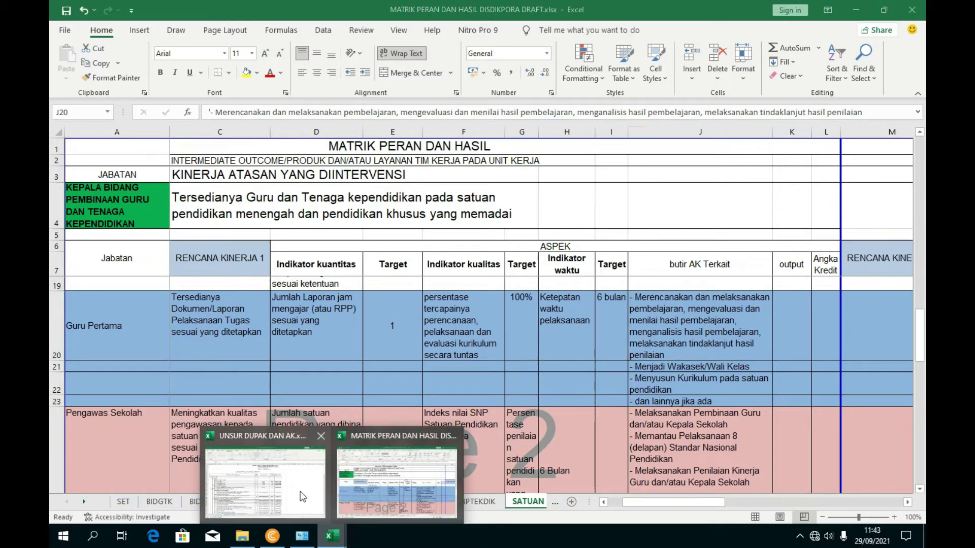
- In UNSUR DUPAK DAN AK, review the Nilai AK PP 16 activities and section B heading
{"action": "left_click", "coordinate": [265, 480]}
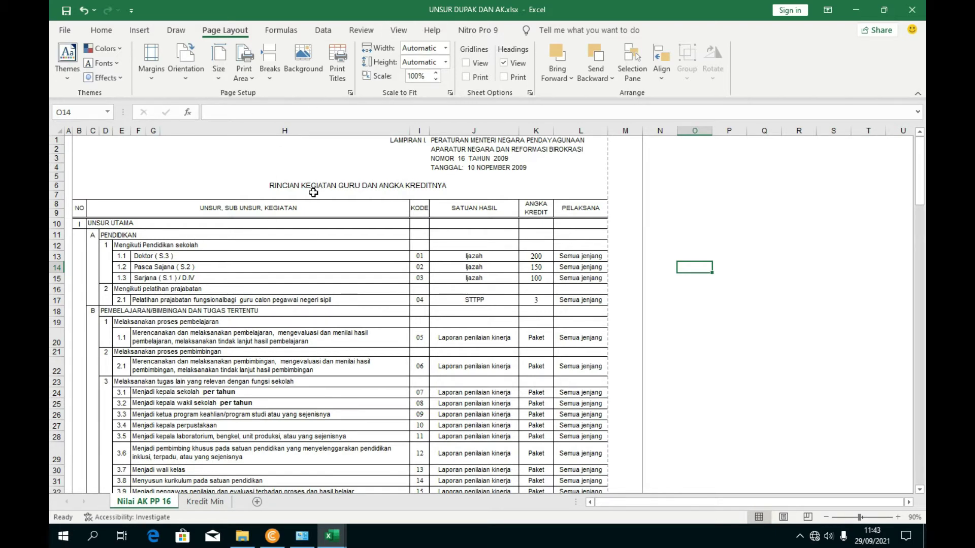
{"action": "scroll", "coordinate": [273, 230], "scroll_direction": "down", "scroll_amount": 1}
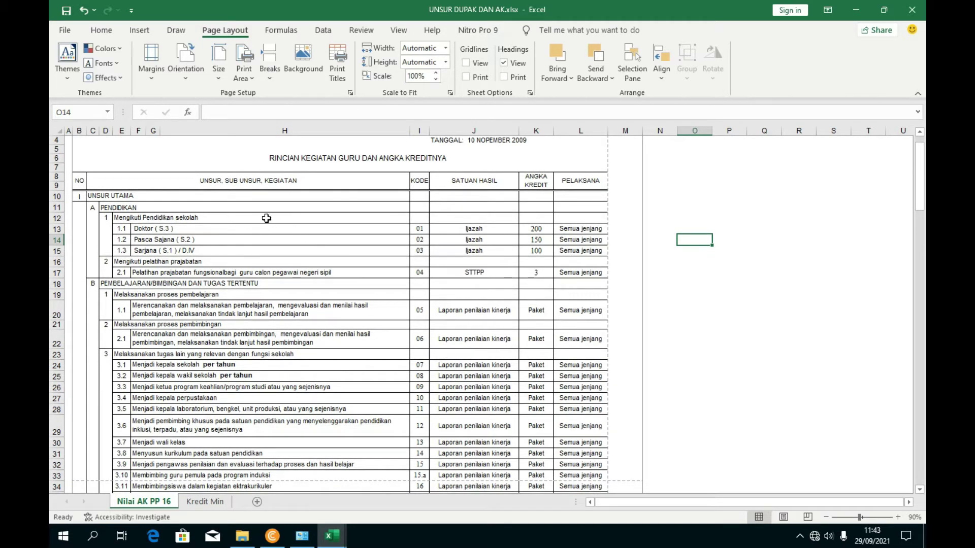
{"action": "left_click", "coordinate": [105, 196]}
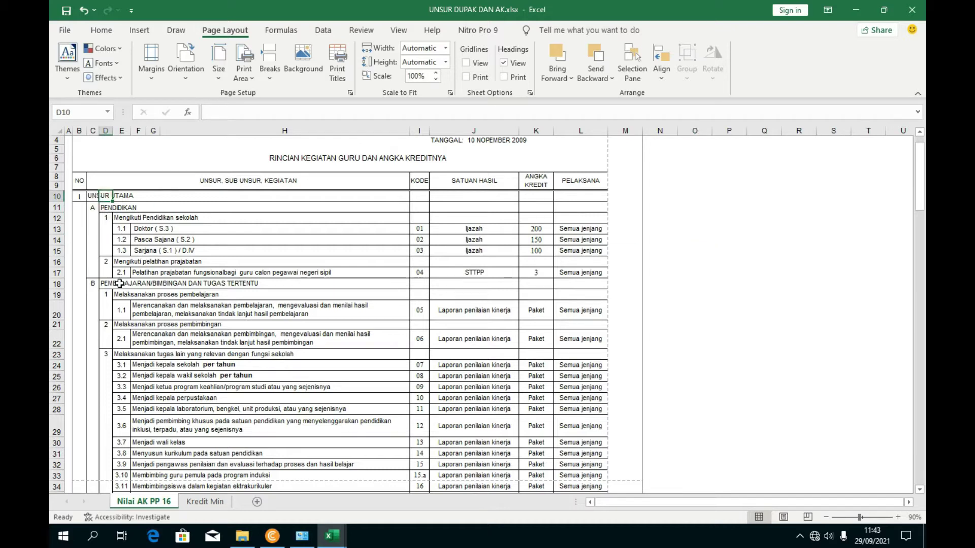
{"action": "left_click", "coordinate": [146, 345]}
{"action": "scroll", "coordinate": [145, 315], "scroll_direction": "down", "scroll_amount": 1}
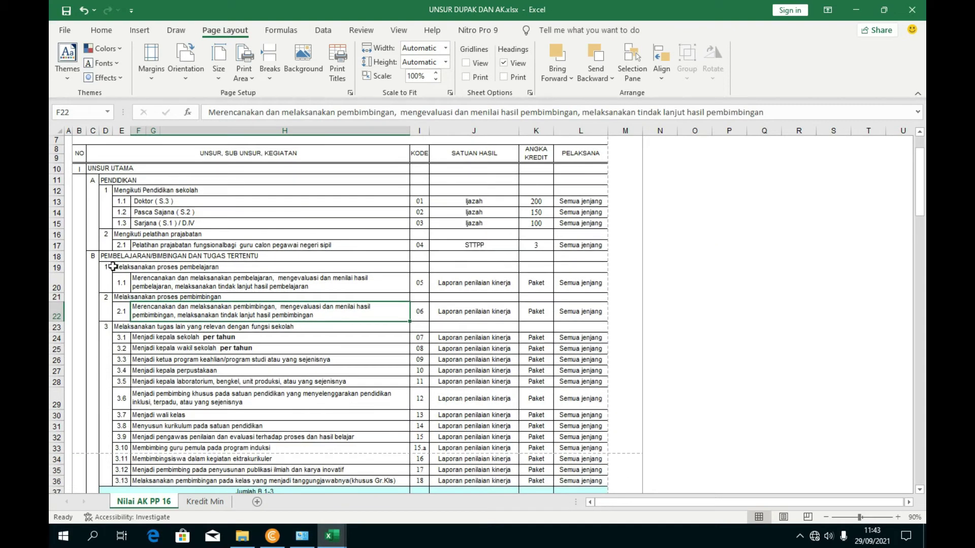
{"action": "left_click_drag", "start_coordinate": [119, 257], "coordinate": [202, 262]}
- Compare with the C20 work plan in MATRIK PERAN DAN HASIL, then select activity 1.1 in F20
{"action": "mouse_move", "coordinate": [332, 535]}
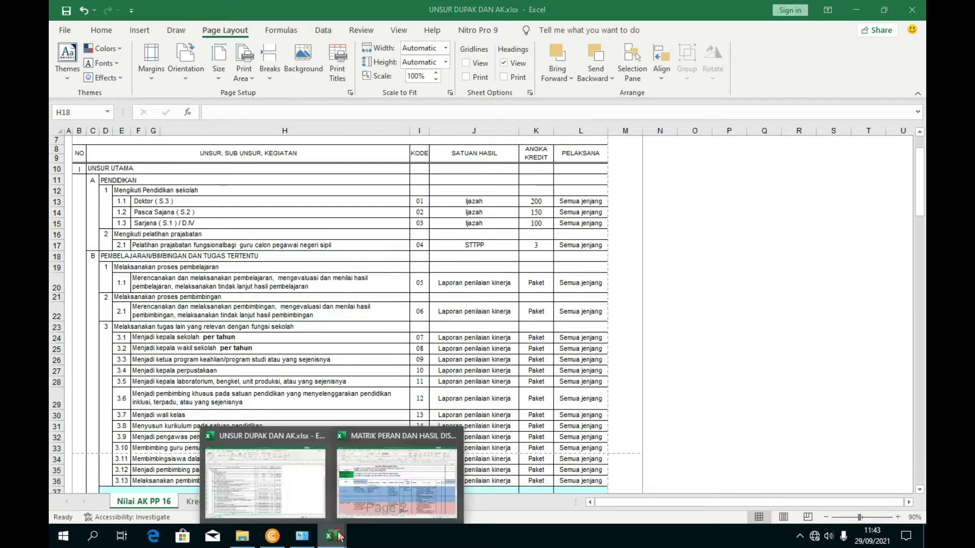
{"action": "left_click", "coordinate": [394, 490]}
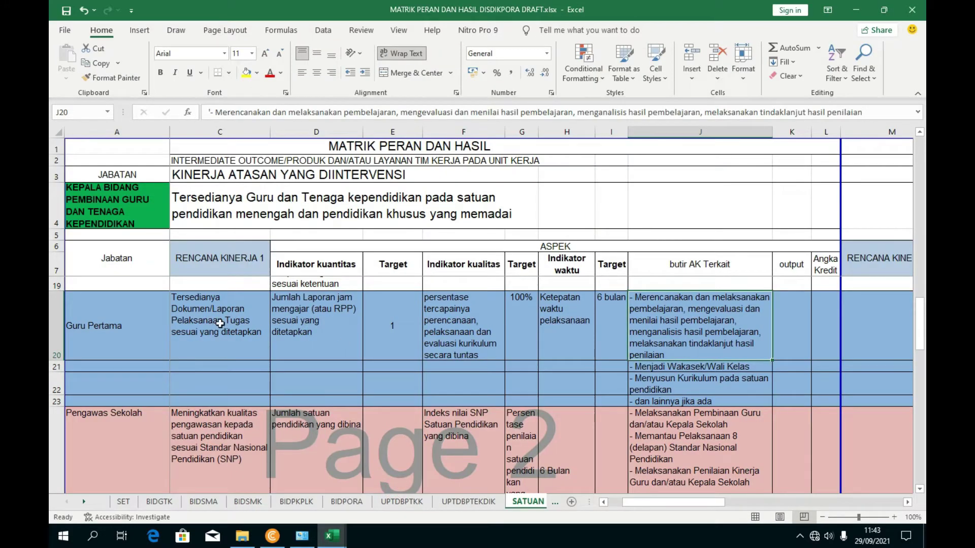
{"action": "left_click", "coordinate": [239, 326]}
{"action": "mouse_move", "coordinate": [332, 536]}
{"action": "left_click", "coordinate": [376, 488]}
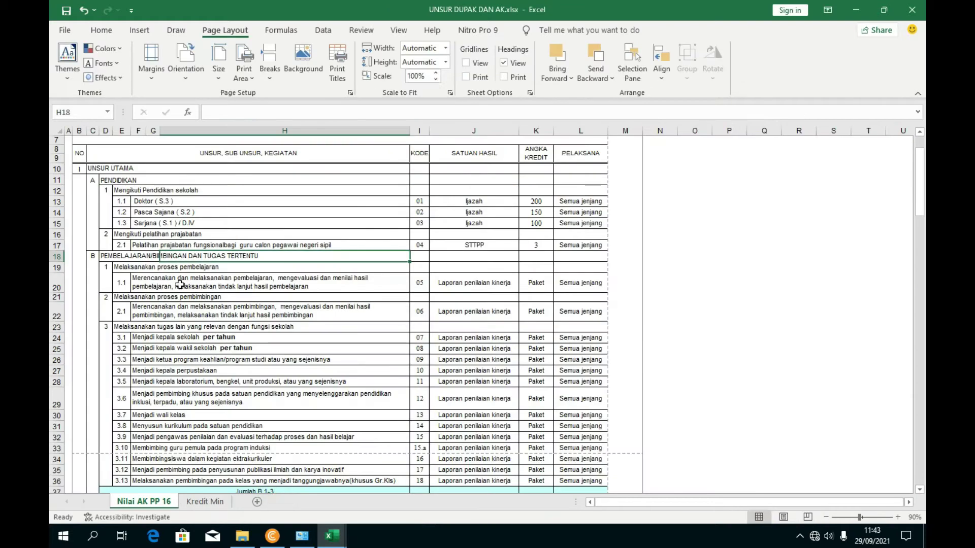
{"action": "left_click", "coordinate": [165, 291]}
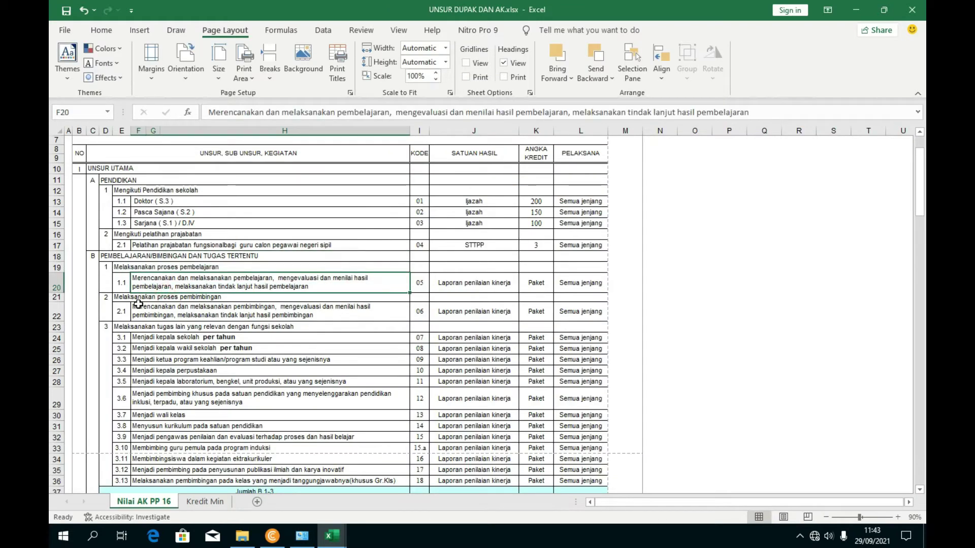
{"action": "scroll", "coordinate": [136, 305], "scroll_direction": "down", "scroll_amount": 1}
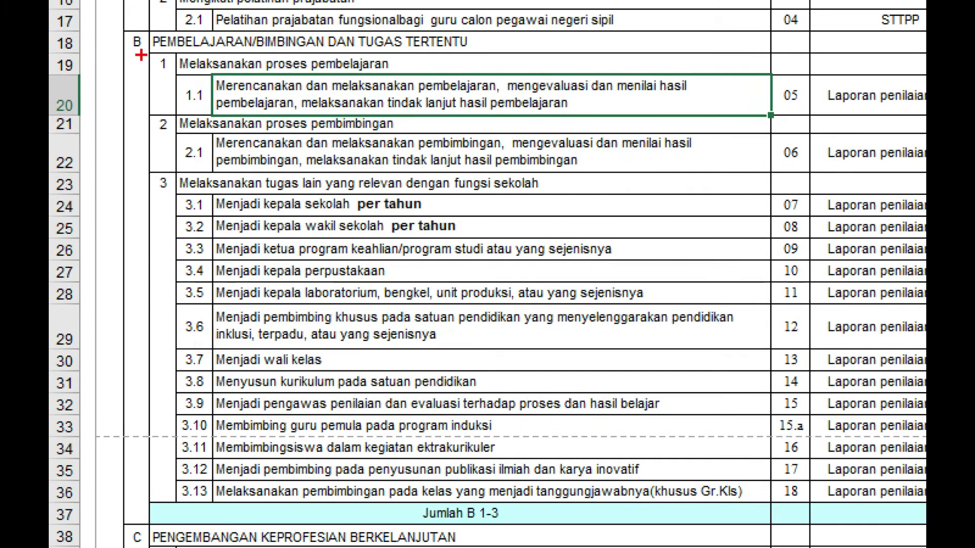
{"action": "left_click_drag", "start_coordinate": [141, 39], "coordinate": [141, 7]}
{"action": "mouse_move", "coordinate": [168, 37]}
{"action": "left_mouse_down"}
{"action": "mouse_move", "coordinate": [147, 503]}
{"action": "mouse_move", "coordinate": [731, 512]}
{"action": "mouse_move", "coordinate": [861, 260]}
{"action": "mouse_move", "coordinate": [685, 40]}
{"action": "mouse_move", "coordinate": [167, 44]}
{"action": "left_mouse_up"}
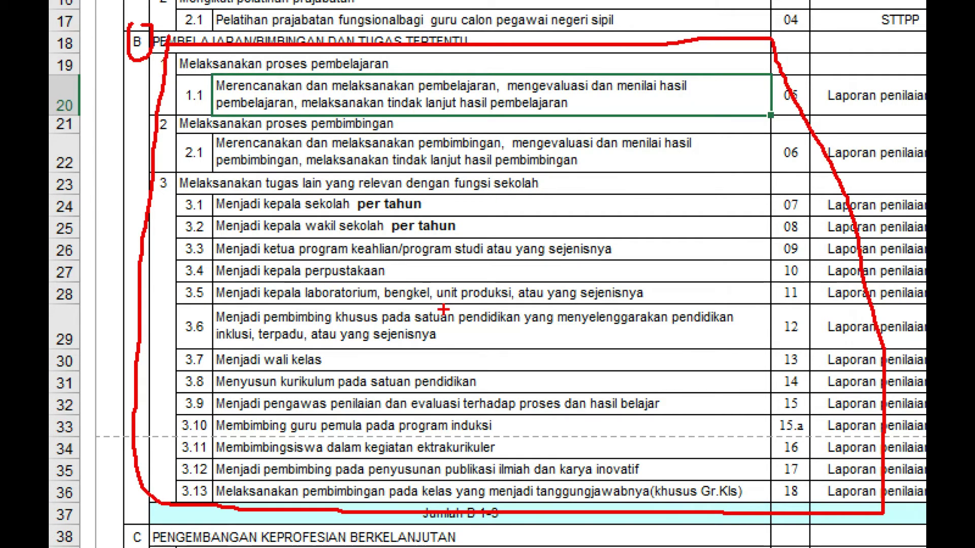
{"action": "key", "text": "Escape"}
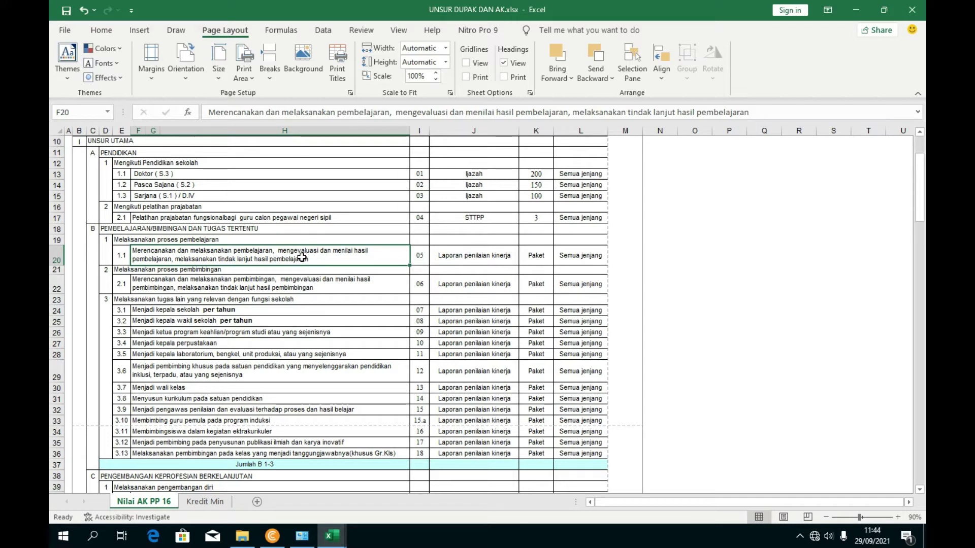
- Select the activity 1.1 description and locate the second activity item in J21
{"action": "left_click", "coordinate": [219, 113]}
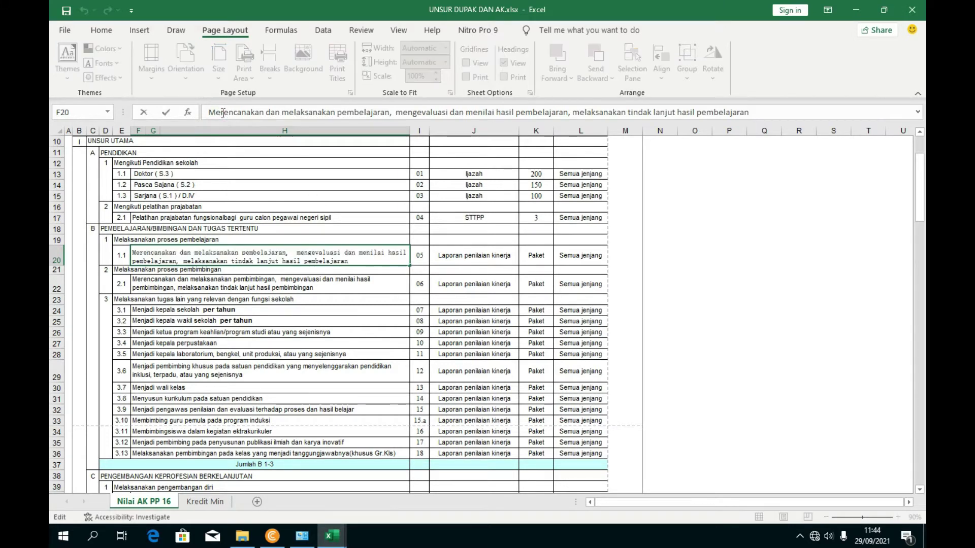
{"action": "triple_click", "coordinate": [236, 121]}
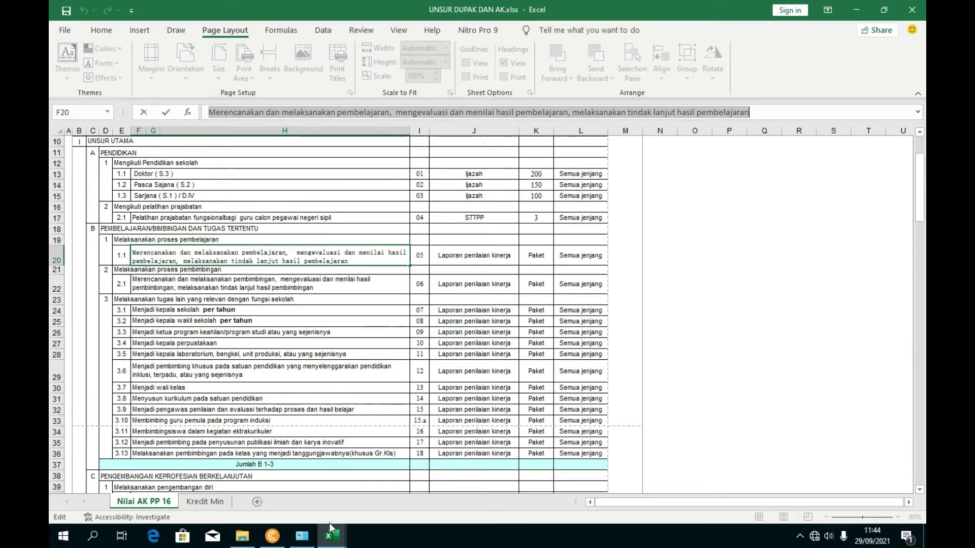
{"action": "mouse_move", "coordinate": [333, 536]}
{"action": "left_click", "coordinate": [402, 472]}
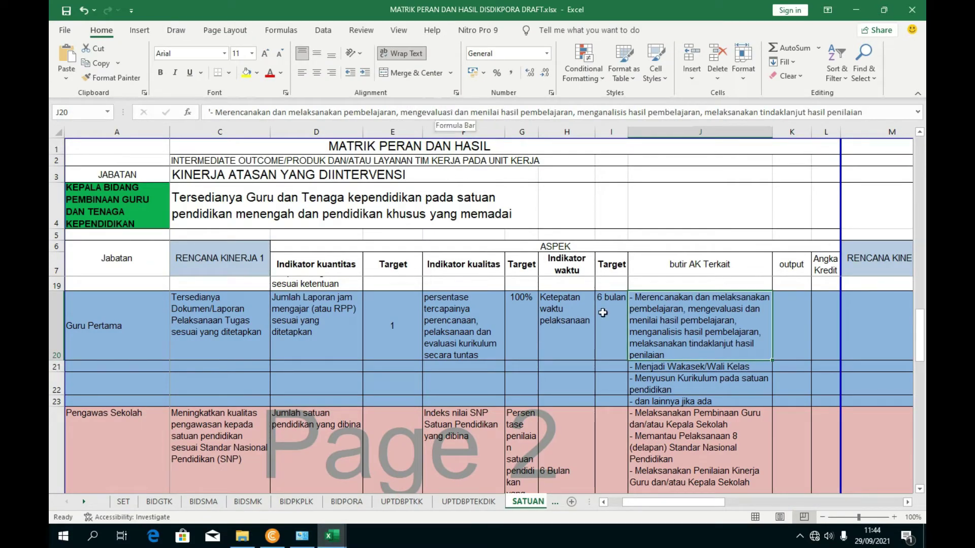
{"action": "left_click", "coordinate": [675, 415]}
{"action": "left_click", "coordinate": [664, 367]}
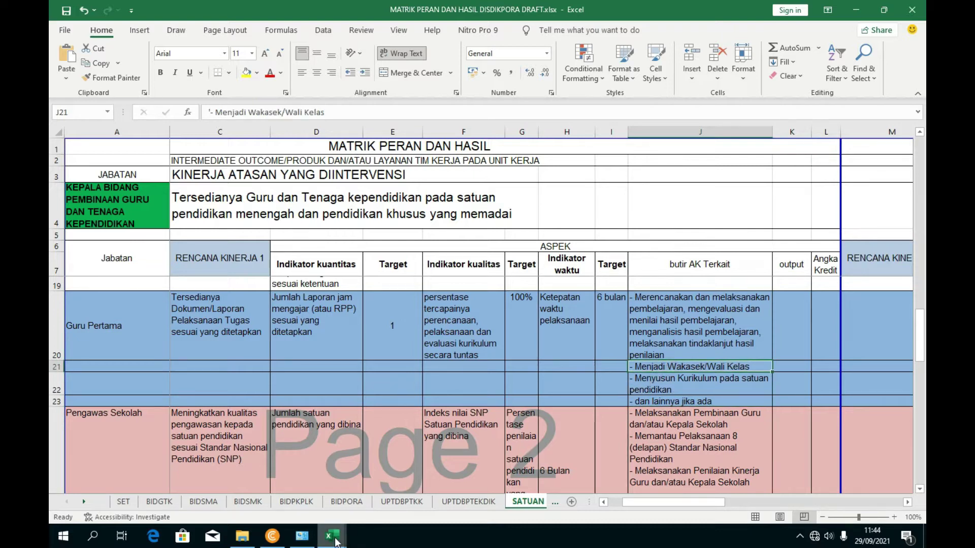
- Copy 'Menjadi ketua program keahlian' from F26 over the Wakasek/Wali Kelas wording in J21
{"action": "mouse_move", "coordinate": [333, 536]}
{"action": "left_click", "coordinate": [264, 488]}
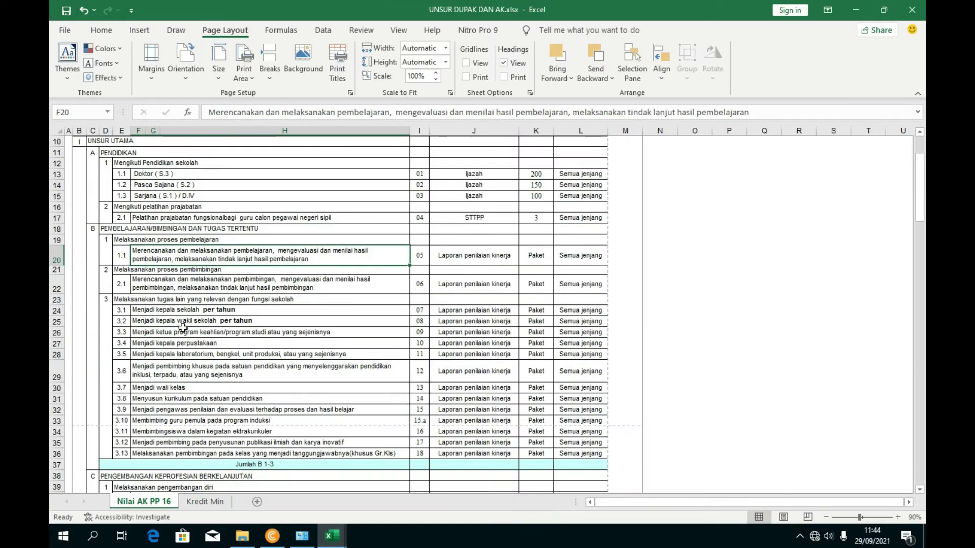
{"action": "left_click", "coordinate": [181, 336]}
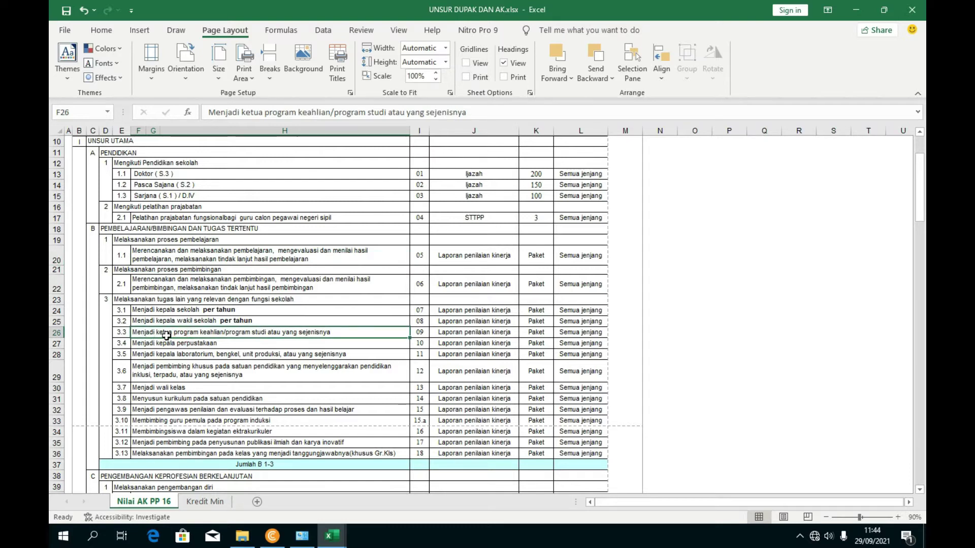
{"action": "left_click", "coordinate": [330, 112]}
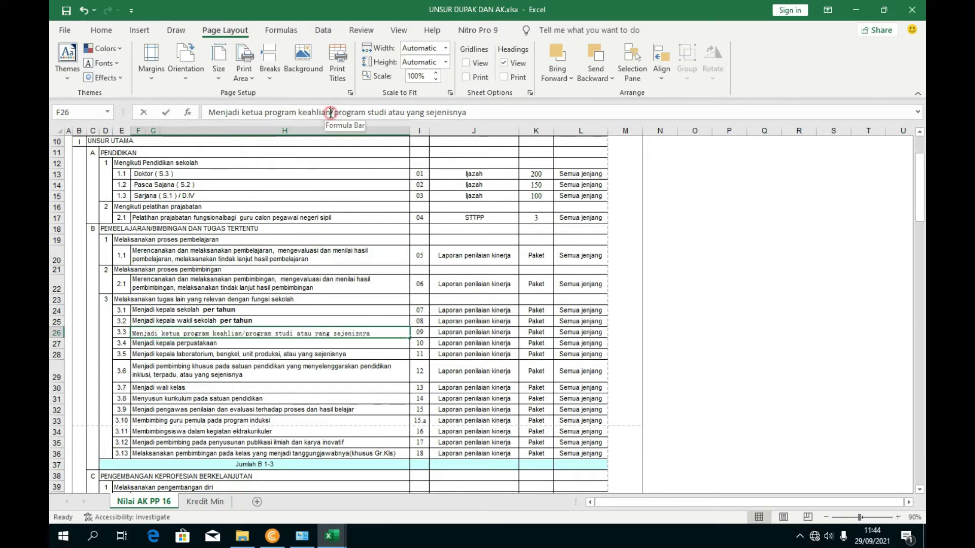
{"action": "left_click_drag", "start_coordinate": [326, 113], "coordinate": [193, 116]}
{"action": "key", "text": "ctrl+c"}
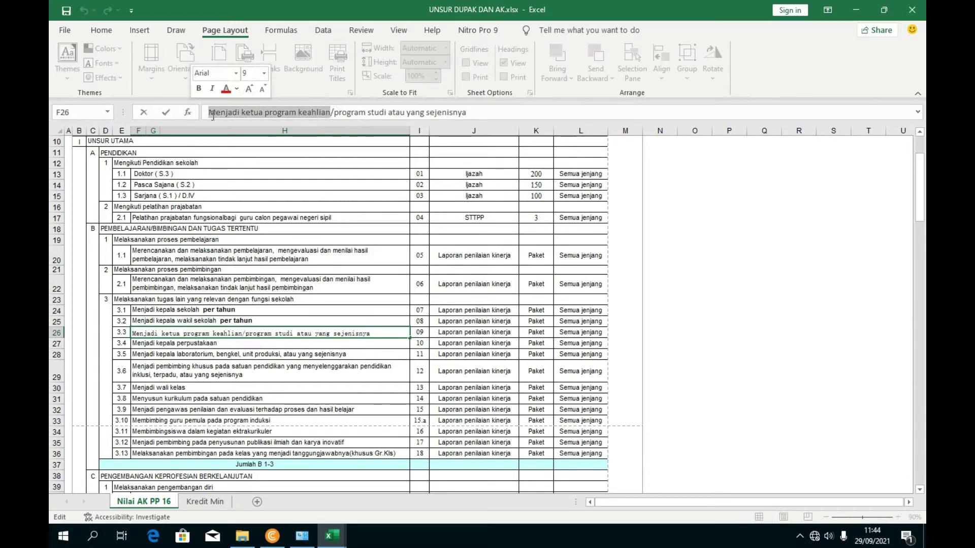
{"action": "mouse_move", "coordinate": [332, 535]}
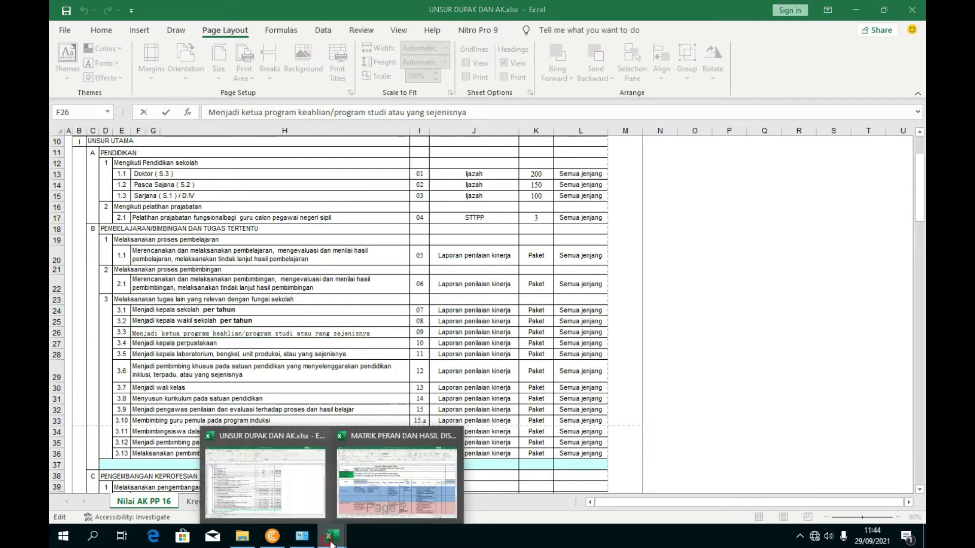
{"action": "left_click", "coordinate": [389, 468]}
{"action": "left_click_drag", "start_coordinate": [343, 120], "coordinate": [215, 115]}
{"action": "key", "text": "ctrl+v"}
- Commit the new J21 item and check it alongside the Menyusun Kurikulum item in J22
{"action": "left_click", "coordinate": [394, 320]}
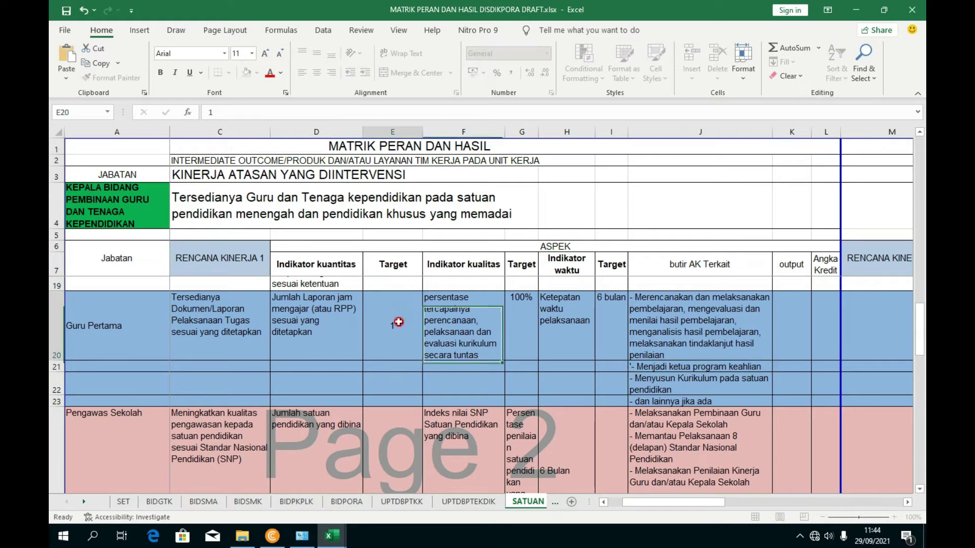
{"action": "left_click", "coordinate": [651, 331]}
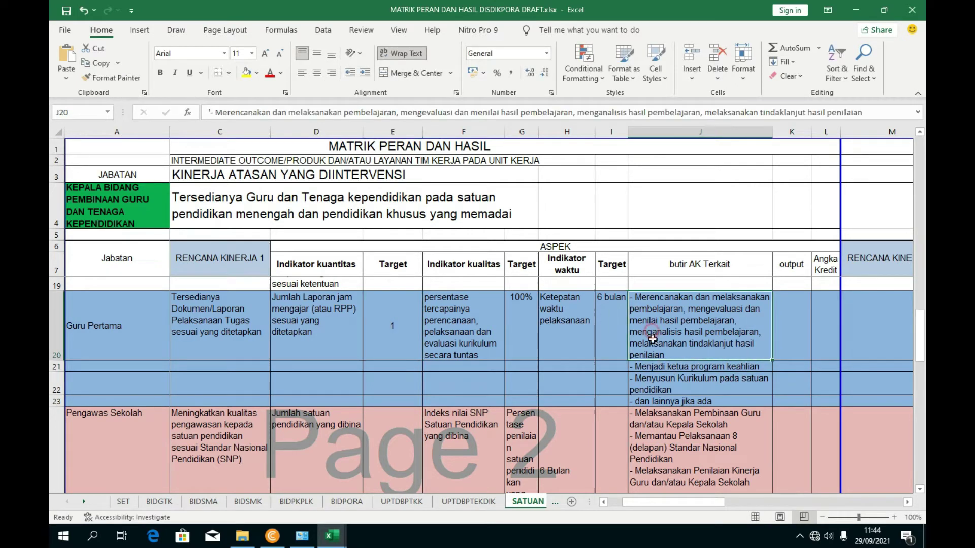
{"action": "left_click", "coordinate": [655, 366]}
{"action": "left_click", "coordinate": [661, 377]}
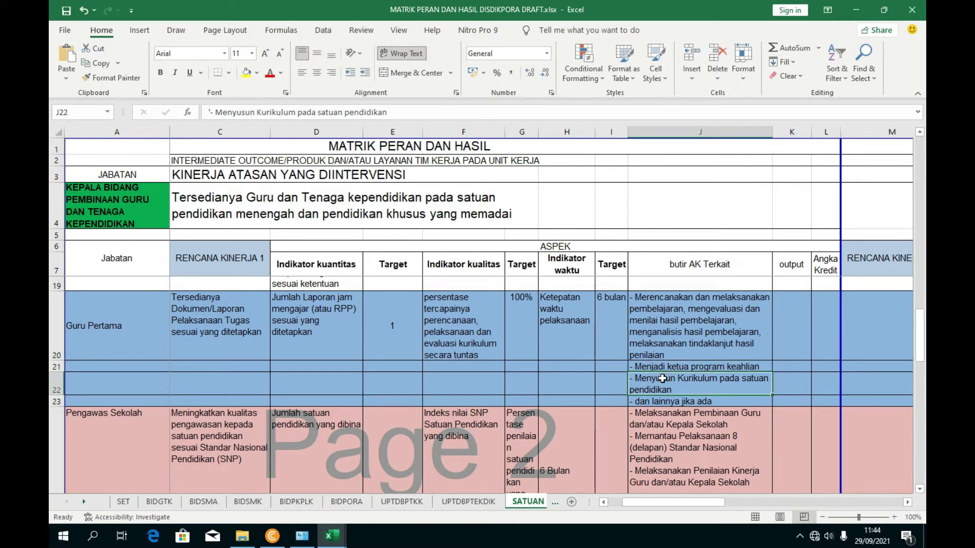
- Look up the curriculum-drafting item in row 31, then widen column J of MATRIK PERAN DAN HASIL
{"action": "mouse_move", "coordinate": [332, 536]}
{"action": "left_click", "coordinate": [304, 510]}
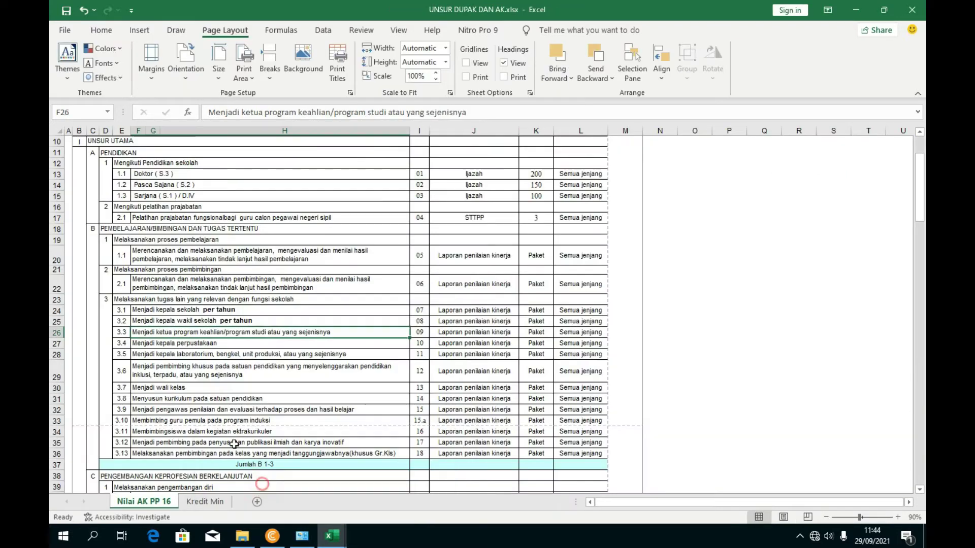
{"action": "left_click", "coordinate": [217, 399]}
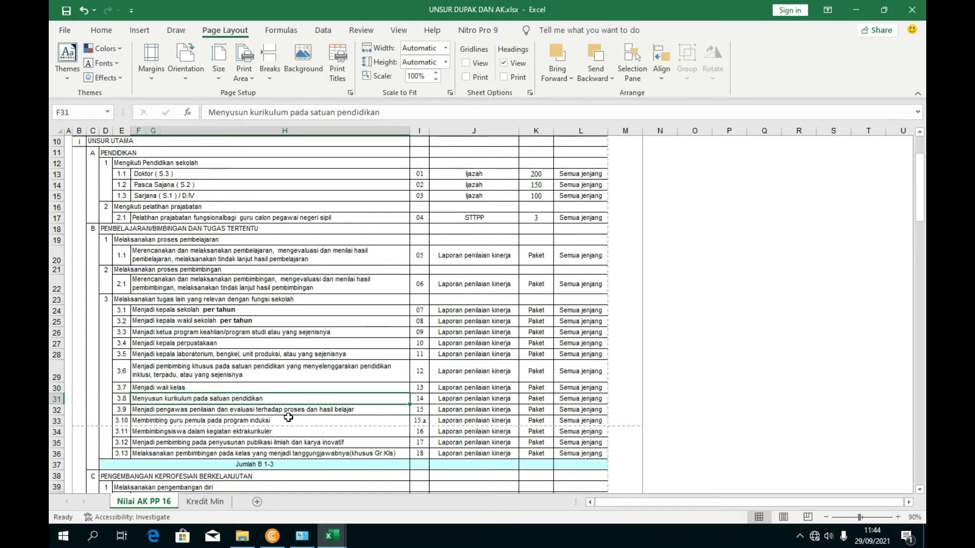
{"action": "mouse_move", "coordinate": [332, 536]}
{"action": "left_click", "coordinate": [409, 492]}
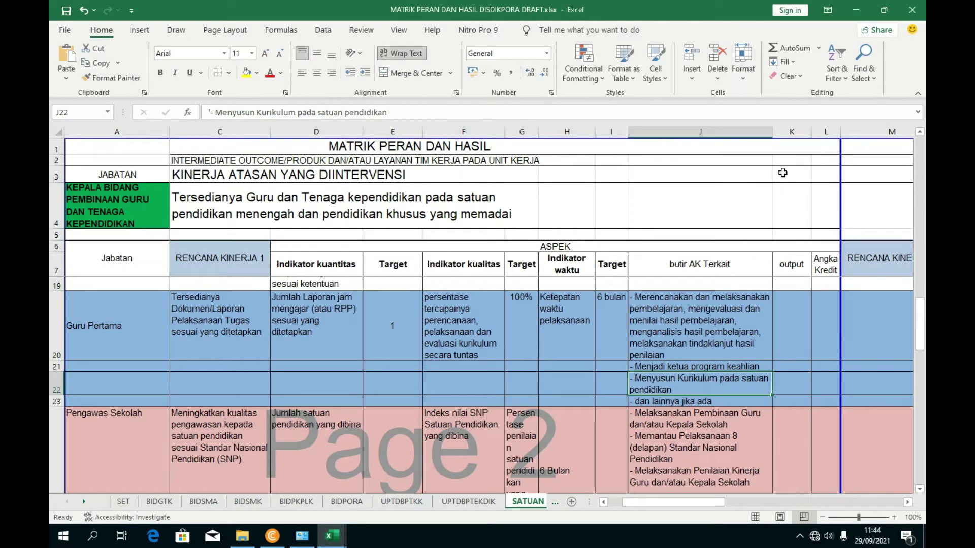
{"action": "left_click_drag", "start_coordinate": [772, 132], "coordinate": [795, 134]}
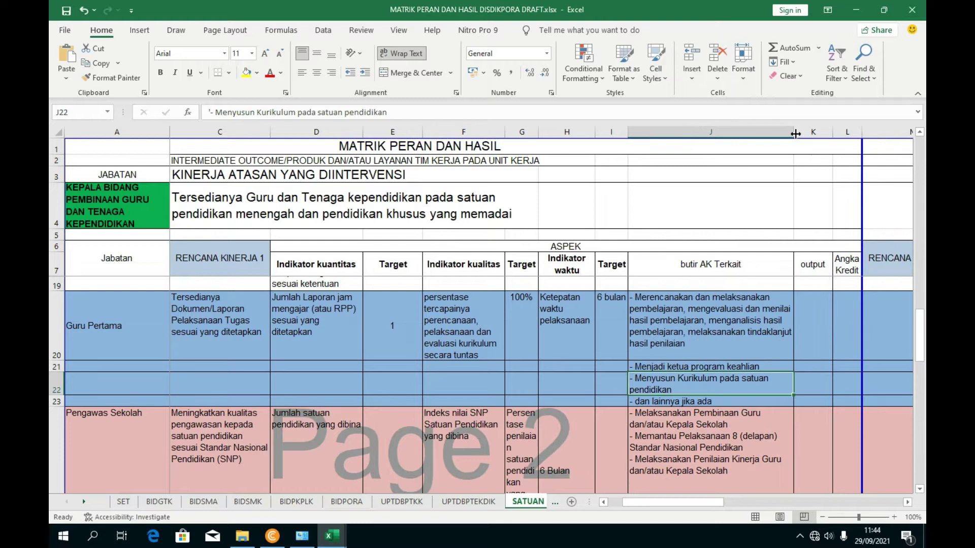
{"action": "left_click", "coordinate": [677, 398]}
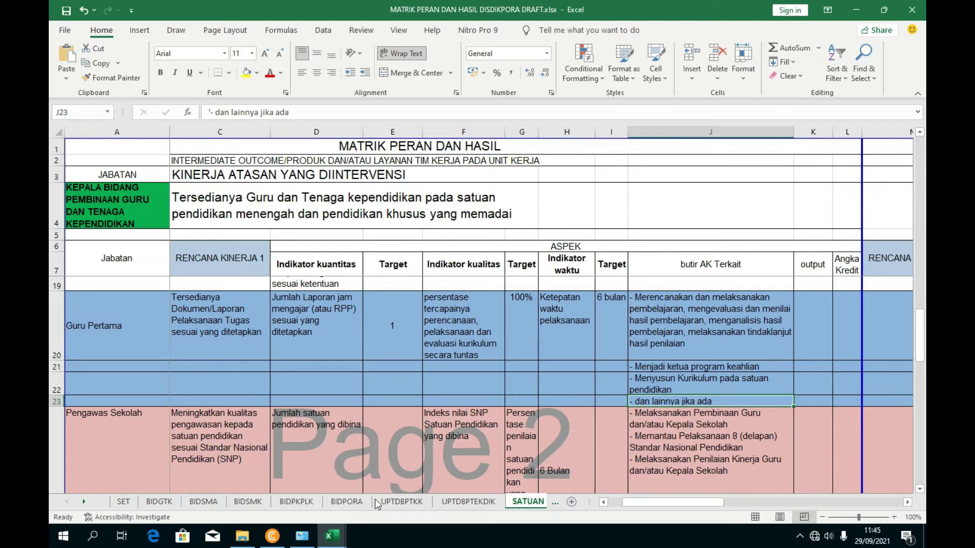
{"action": "mouse_move", "coordinate": [332, 535]}
{"action": "left_click", "coordinate": [252, 494]}
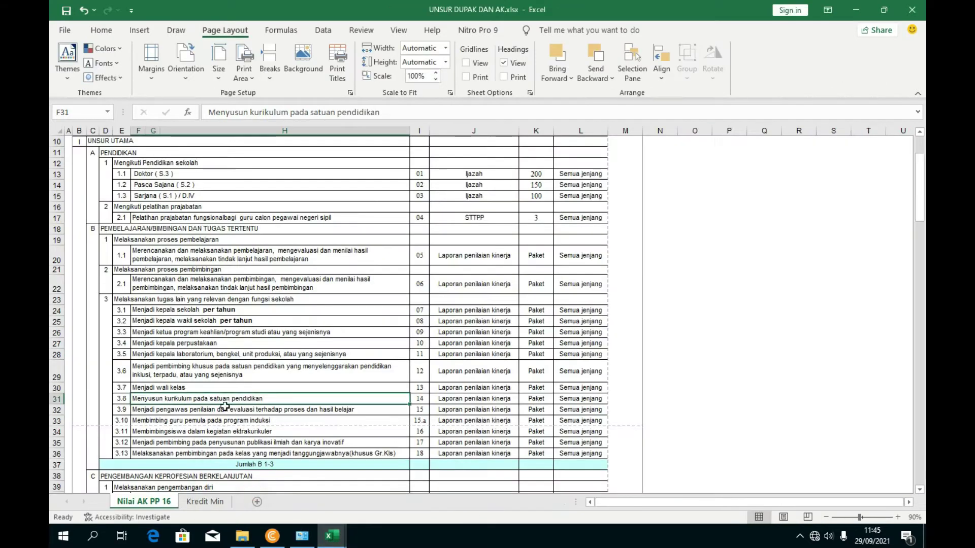
{"action": "left_click", "coordinate": [182, 378]}
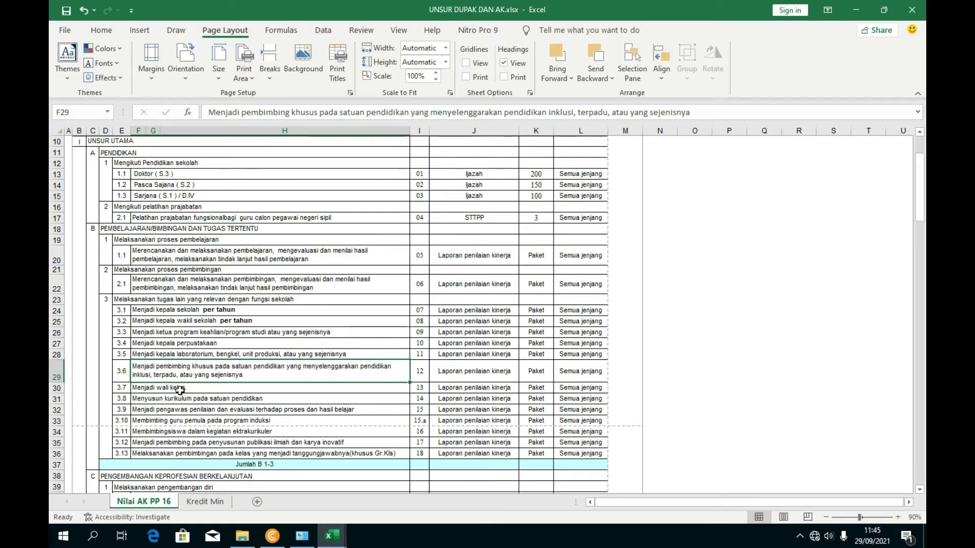
{"action": "left_click", "coordinate": [182, 391]}
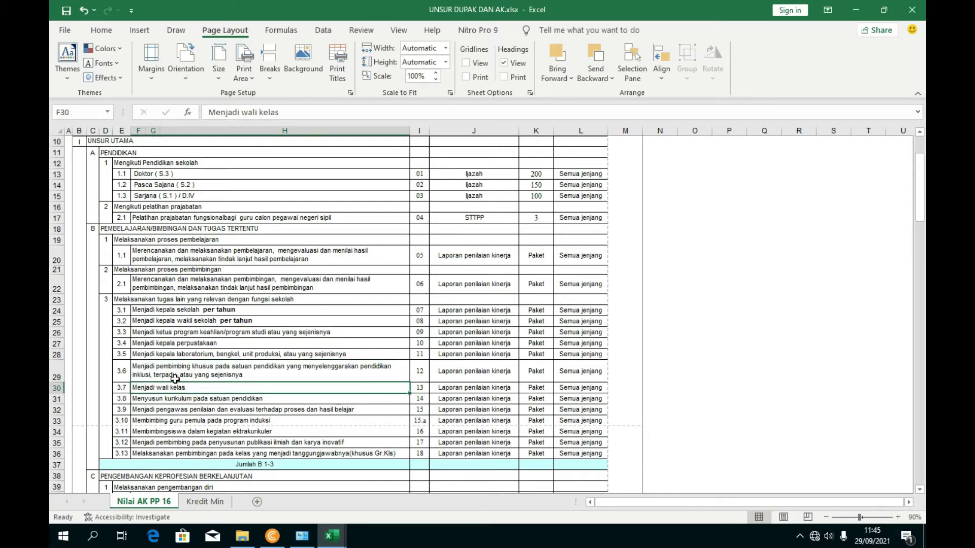
{"action": "left_click", "coordinate": [180, 345]}
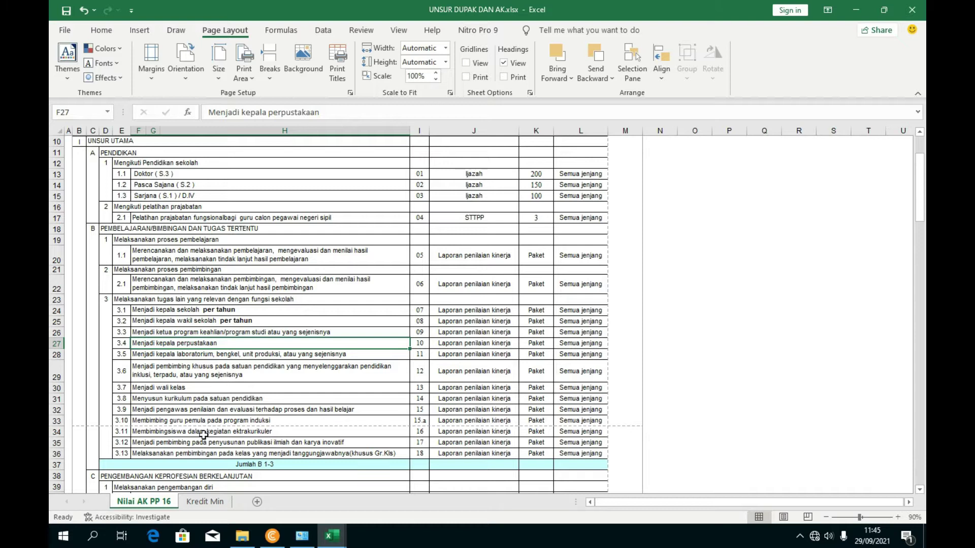
{"action": "left_click", "coordinate": [204, 432]}
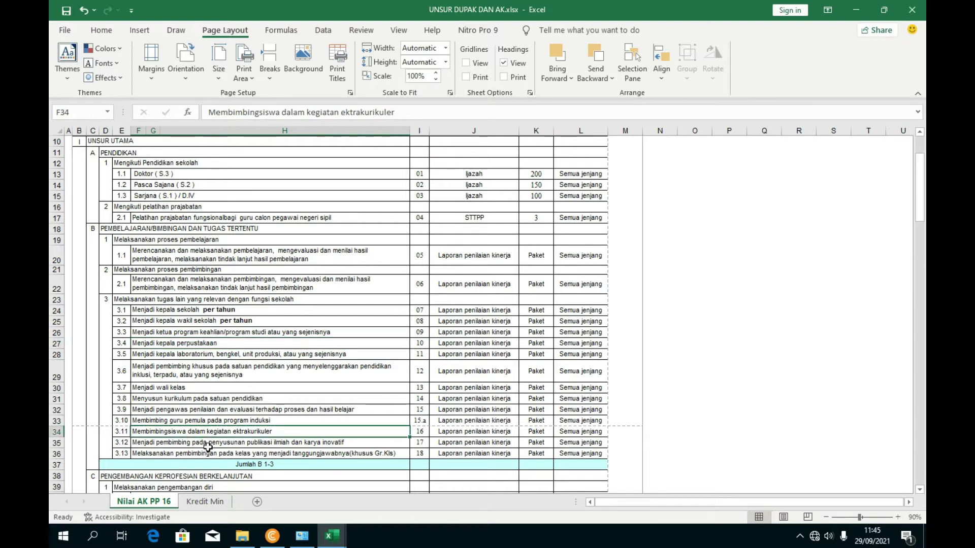
{"action": "left_click", "coordinate": [208, 455]}
{"action": "key", "text": "Up"}
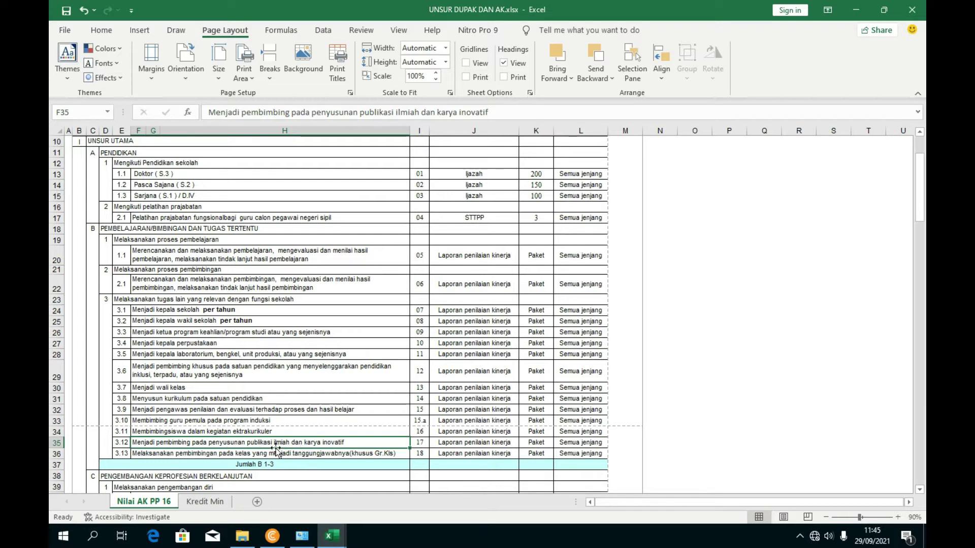
{"action": "left_click", "coordinate": [213, 451]}
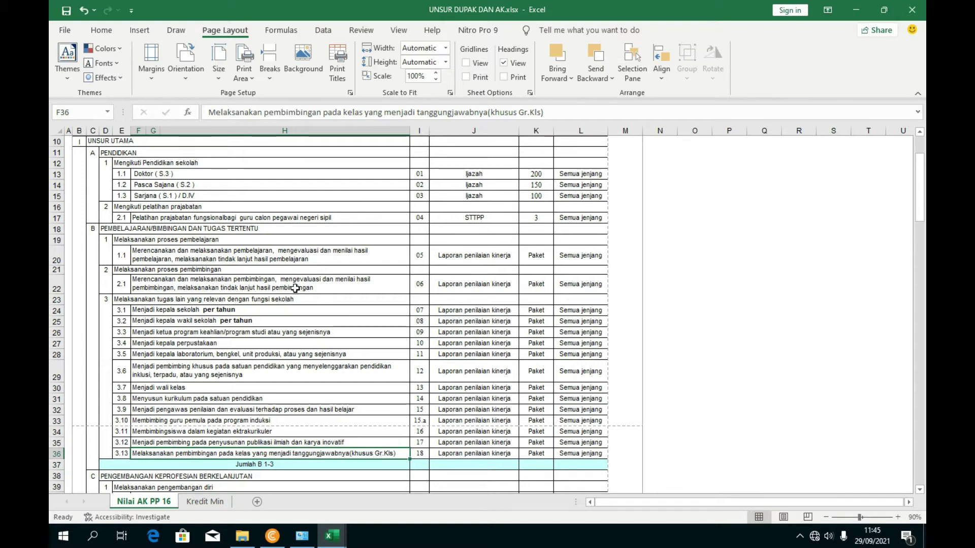
{"action": "left_click", "coordinate": [189, 353]}
{"action": "left_click", "coordinate": [217, 331]}
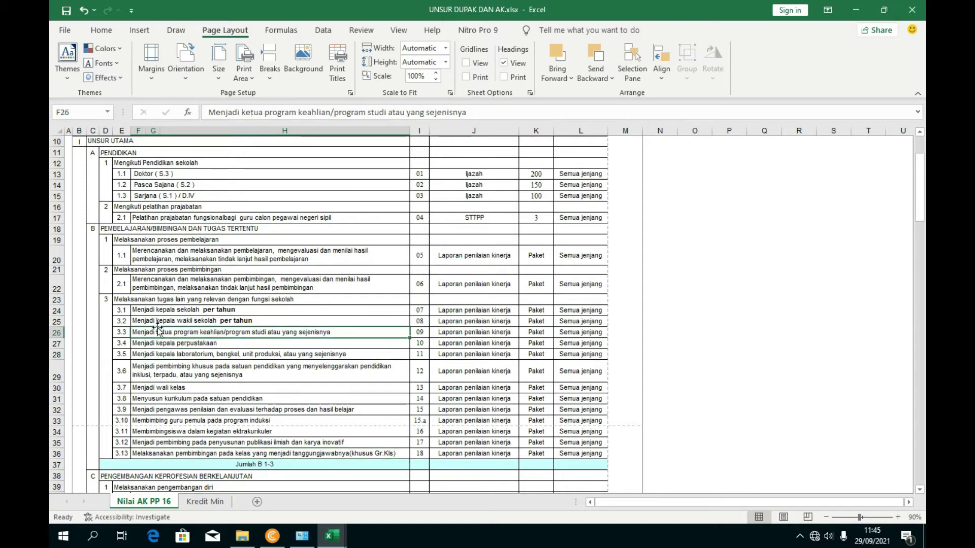
{"action": "left_click", "coordinate": [332, 535]}
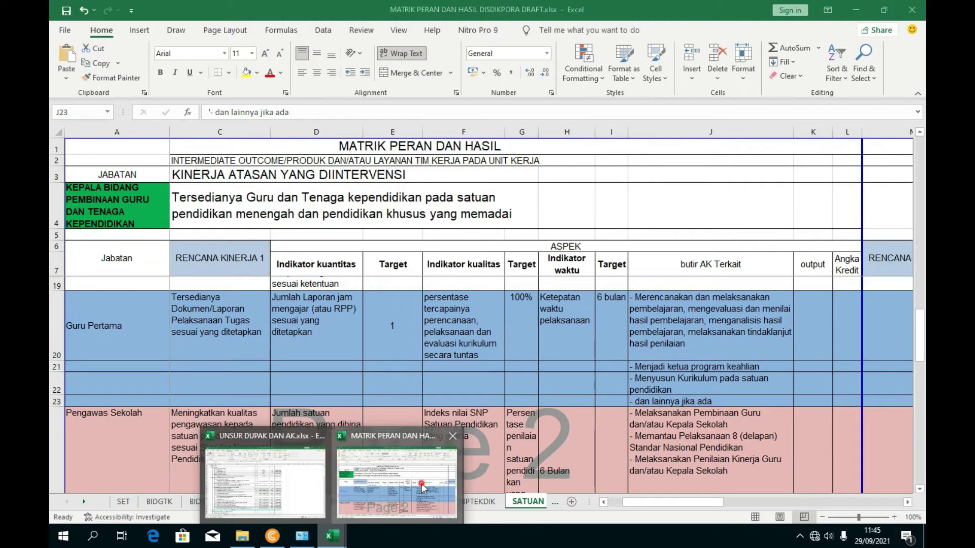
- Review the Guru Pertama butir AK entries in J20 through J23
{"action": "left_click", "coordinate": [421, 483]}
{"action": "left_click", "coordinate": [668, 380]}
{"action": "left_click", "coordinate": [673, 335]}
{"action": "left_click", "coordinate": [667, 367]}
{"action": "left_click", "coordinate": [665, 383]}
{"action": "left_click", "coordinate": [658, 401]}
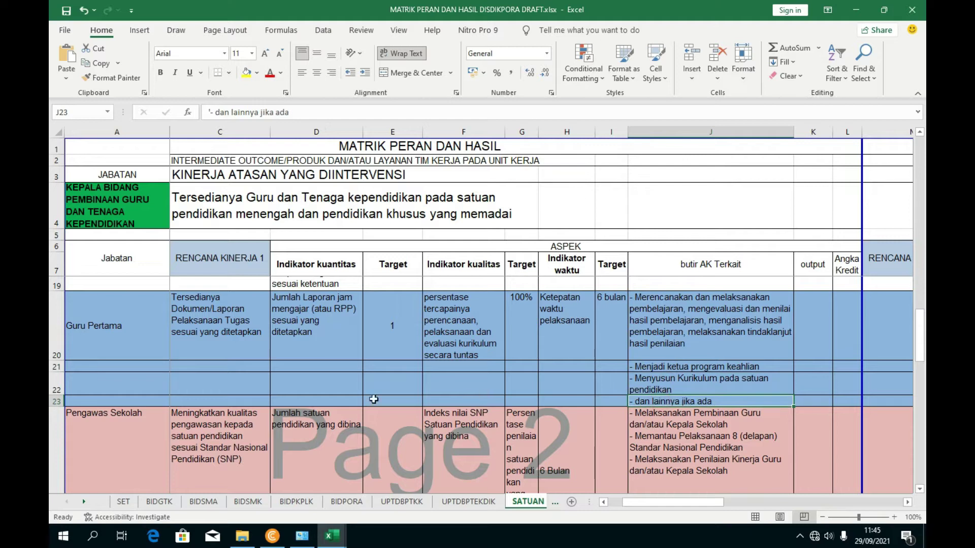
- Insert two blank rows above '- dan lainnya jika ada' at row 23
{"action": "left_click", "coordinate": [54, 402]}
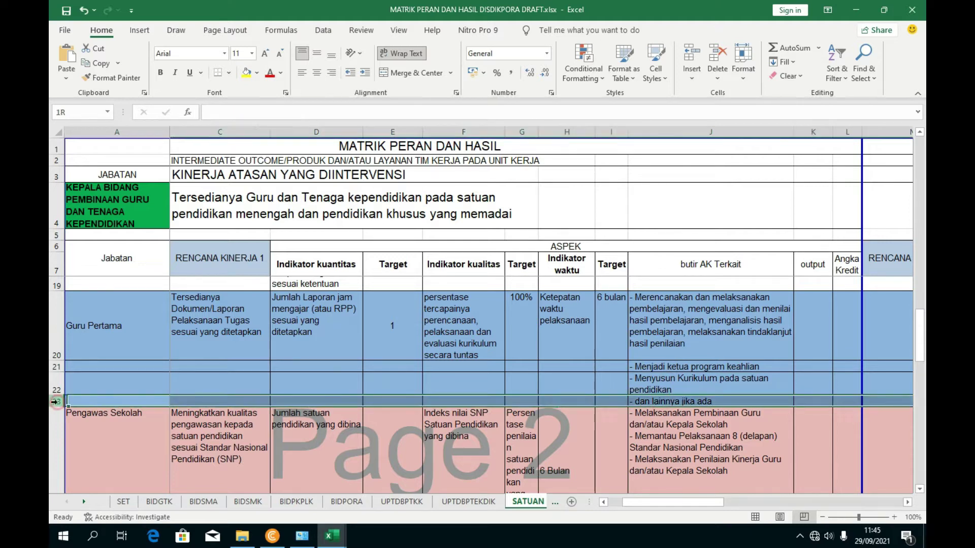
{"action": "right_click", "coordinate": [54, 402]}
{"action": "left_click", "coordinate": [90, 209]}
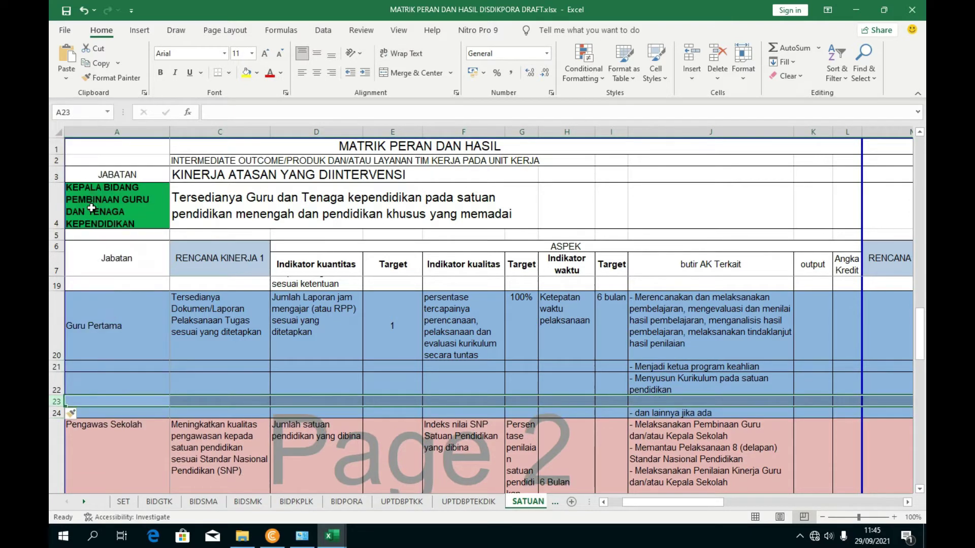
{"action": "right_click", "coordinate": [55, 401]}
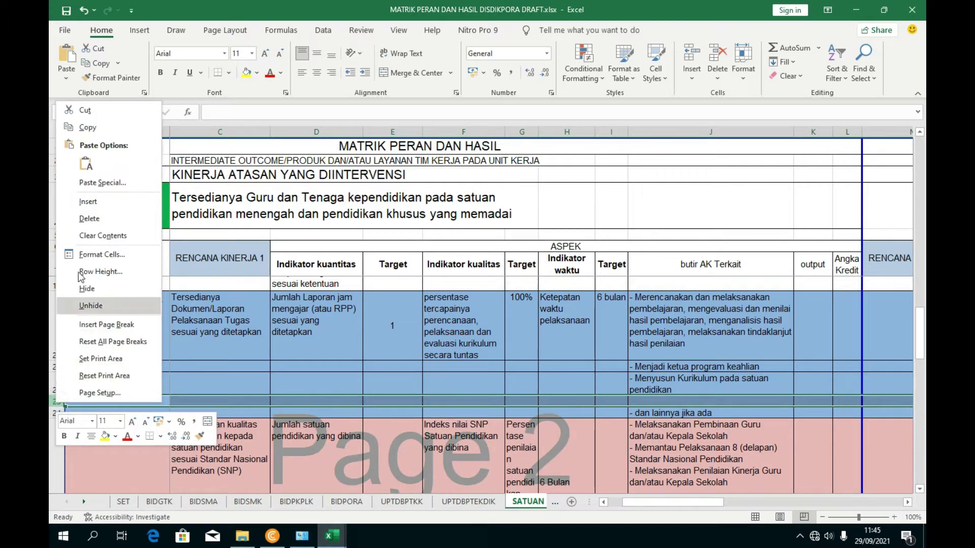
{"action": "left_click", "coordinate": [87, 201]}
{"action": "left_click", "coordinate": [414, 411]}
{"action": "left_click", "coordinate": [268, 409]}
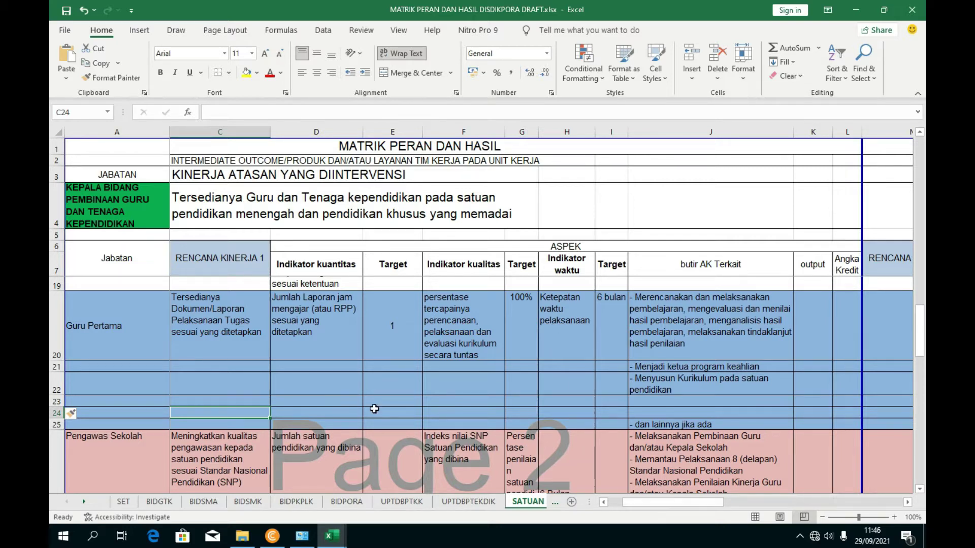
- Move across the new blank row's cells C23, D23 and J23:J24, ending on C23
{"action": "left_click", "coordinate": [243, 400]}
{"action": "left_click_drag", "start_coordinate": [691, 502], "coordinate": [746, 502]}
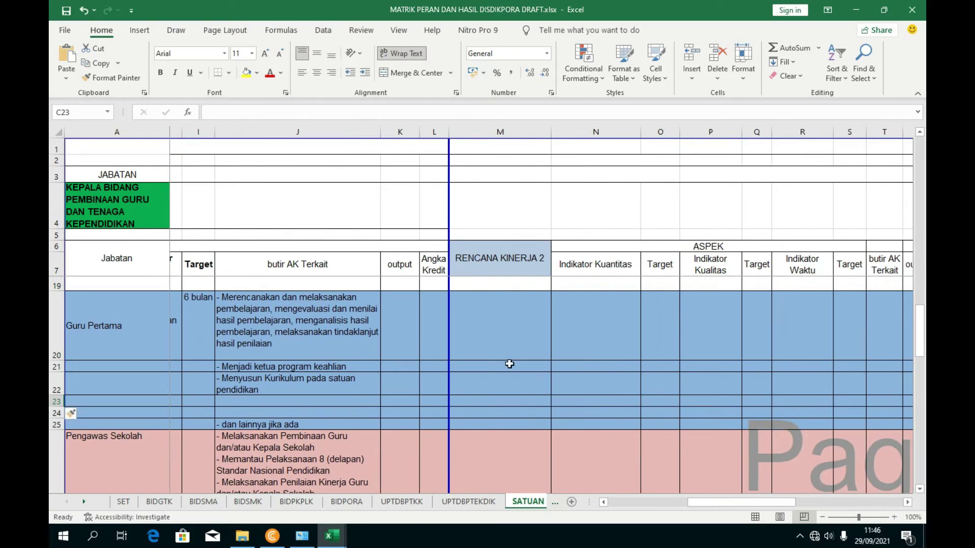
{"action": "left_click_drag", "start_coordinate": [711, 505], "coordinate": [611, 511]}
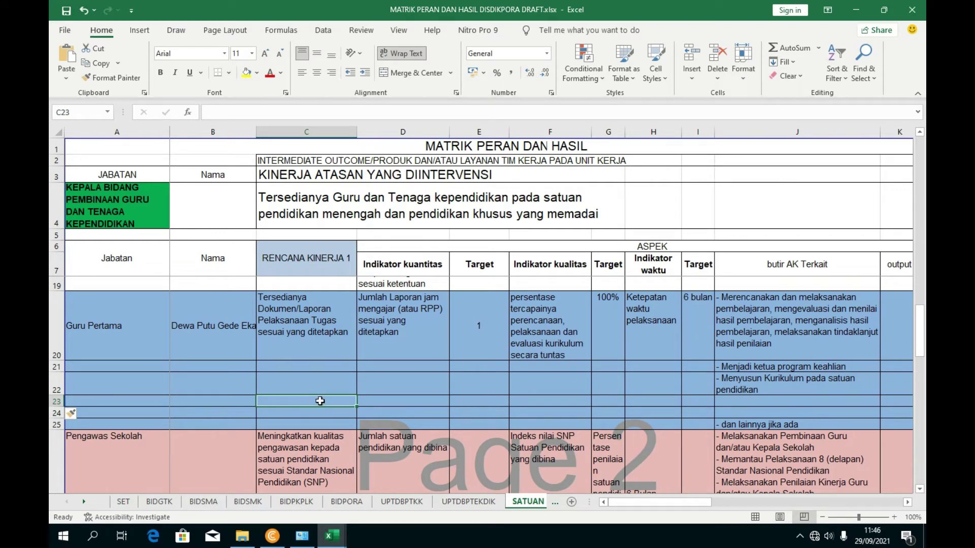
{"action": "left_click", "coordinate": [370, 404]}
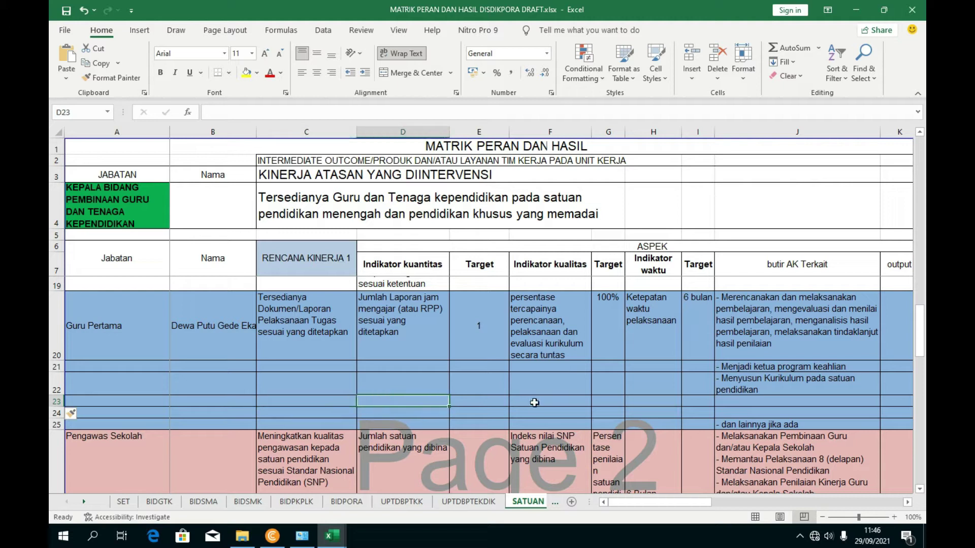
{"action": "key", "text": "Right"}
{"action": "key", "text": "Right"}
{"action": "key", "text": "Right"}
{"action": "key", "text": "Right"}
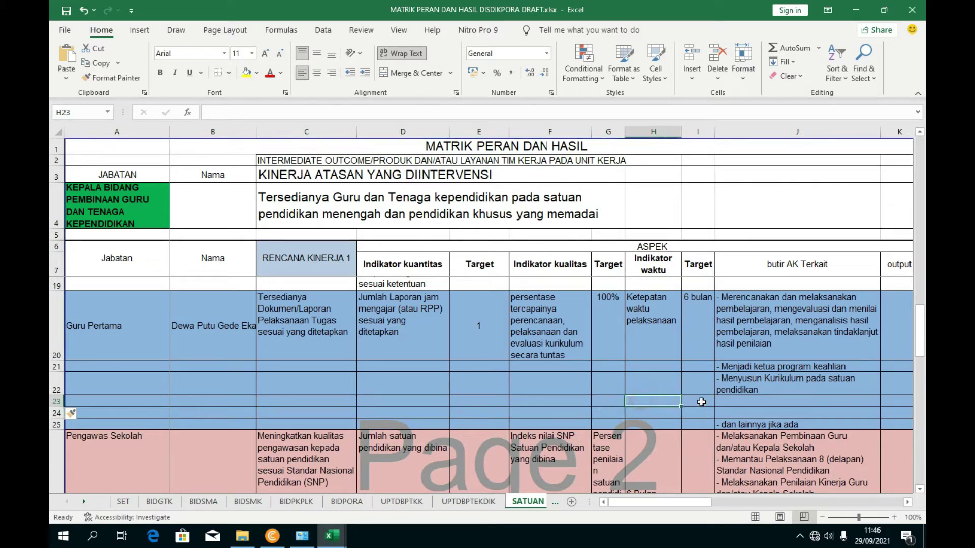
{"action": "left_click", "coordinate": [734, 412]}
{"action": "left_click_drag", "start_coordinate": [735, 401], "coordinate": [738, 412]}
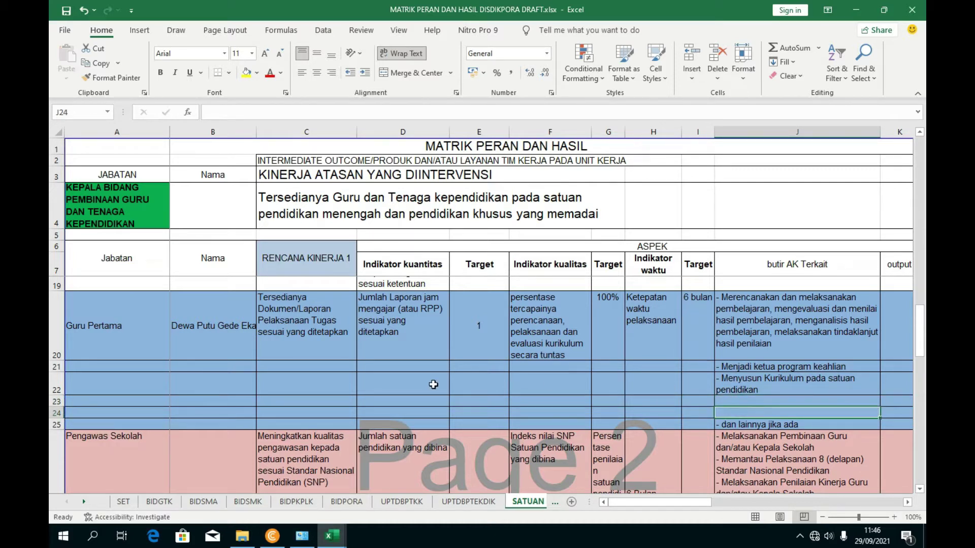
{"action": "left_click", "coordinate": [378, 399]}
{"action": "left_click", "coordinate": [342, 401]}
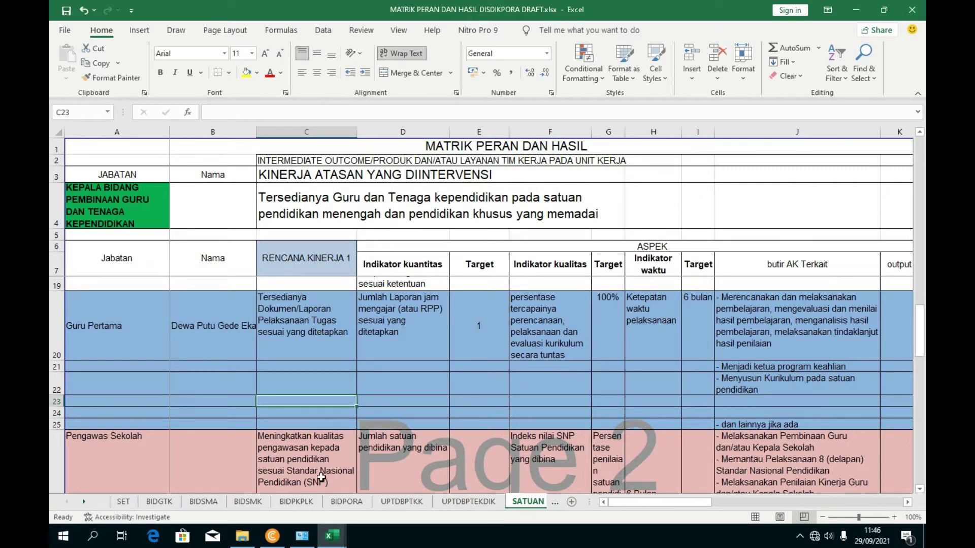
- In the UNSUR DUPAK DAN AK workbook, scroll to the Pengembangan Keprofesian Berkelanjutan section
{"action": "mouse_move", "coordinate": [331, 536]}
{"action": "left_click", "coordinate": [269, 490]}
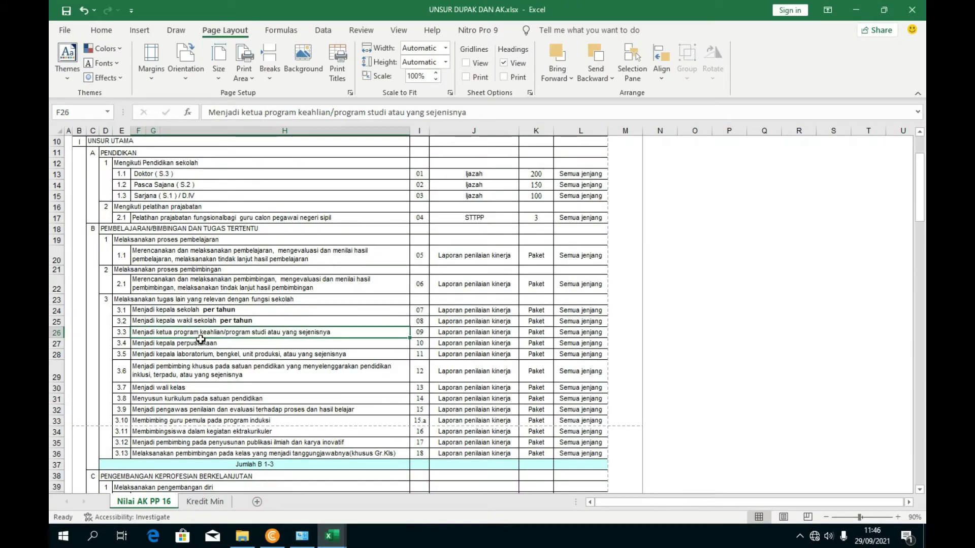
{"action": "scroll", "coordinate": [184, 304], "scroll_direction": "down", "scroll_amount": 3}
{"action": "scroll", "coordinate": [168, 330], "scroll_direction": "down", "scroll_amount": 2}
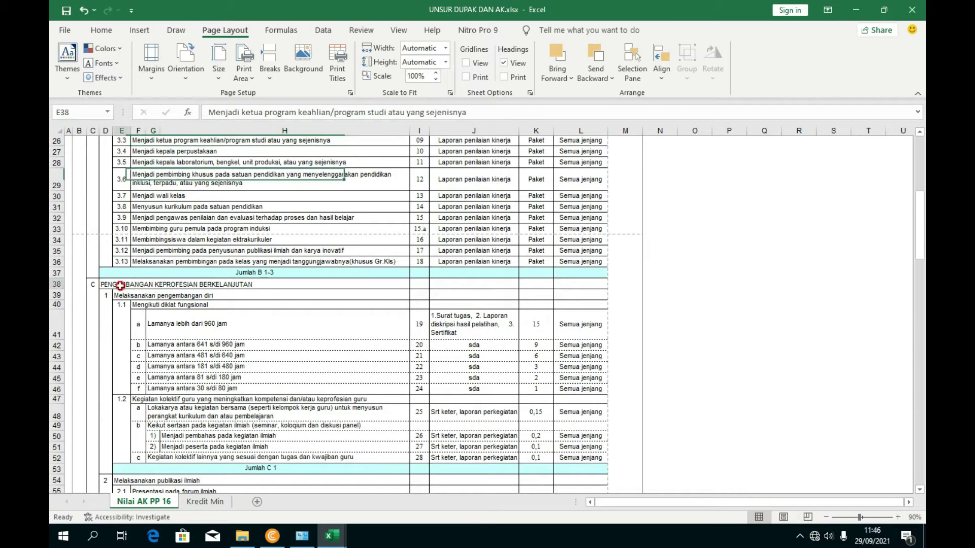
{"action": "left_click", "coordinate": [104, 285]}
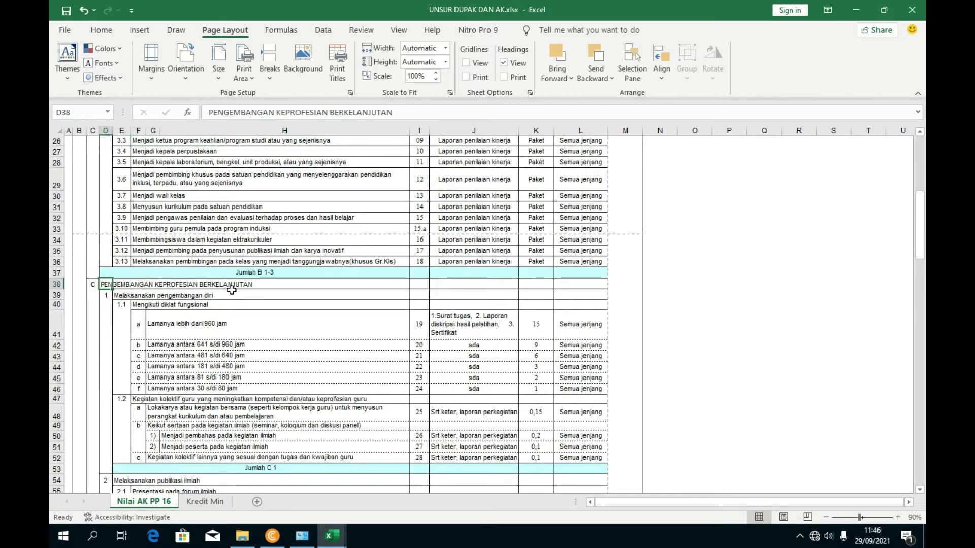
{"action": "scroll", "coordinate": [242, 371], "scroll_direction": "down", "scroll_amount": 1}
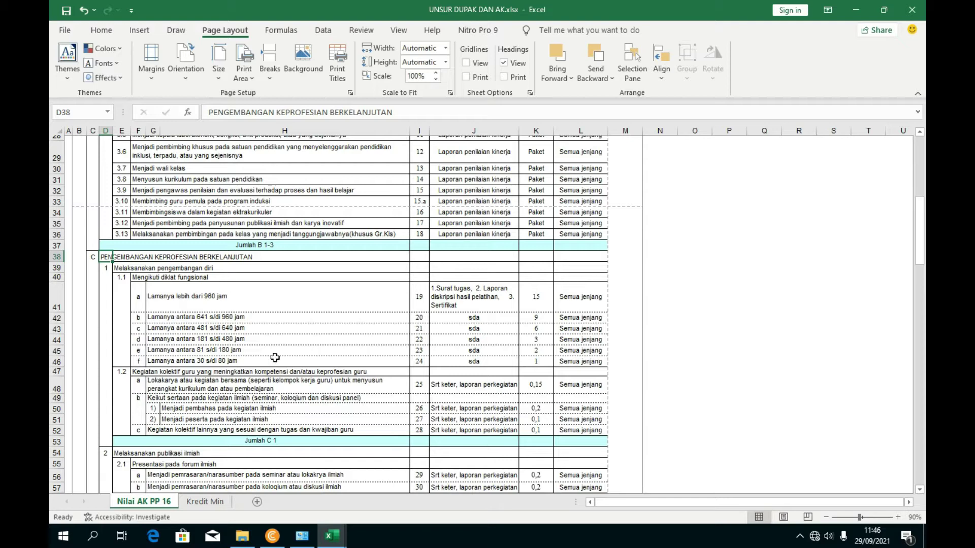
{"action": "scroll", "coordinate": [228, 401], "scroll_direction": "down", "scroll_amount": 3}
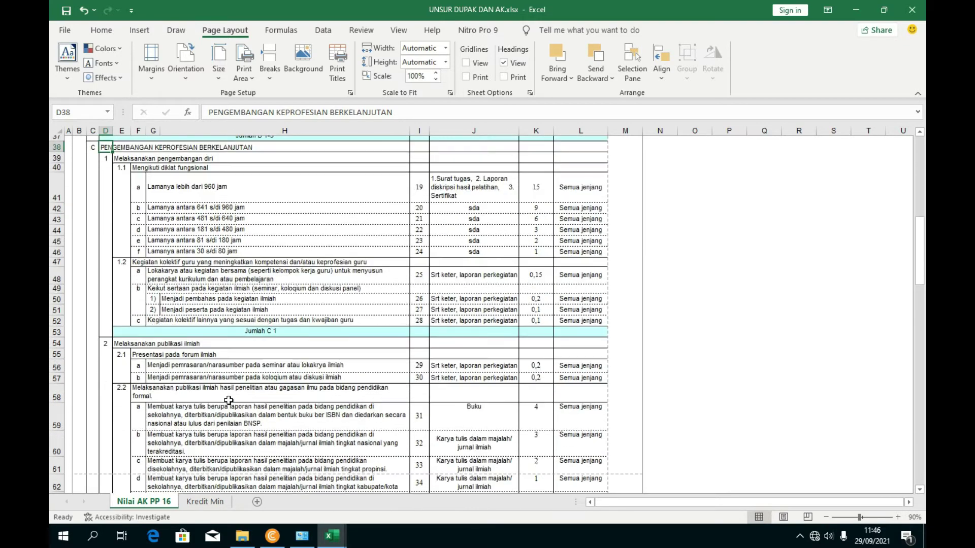
{"action": "scroll", "coordinate": [180, 300], "scroll_direction": "down", "scroll_amount": 2}
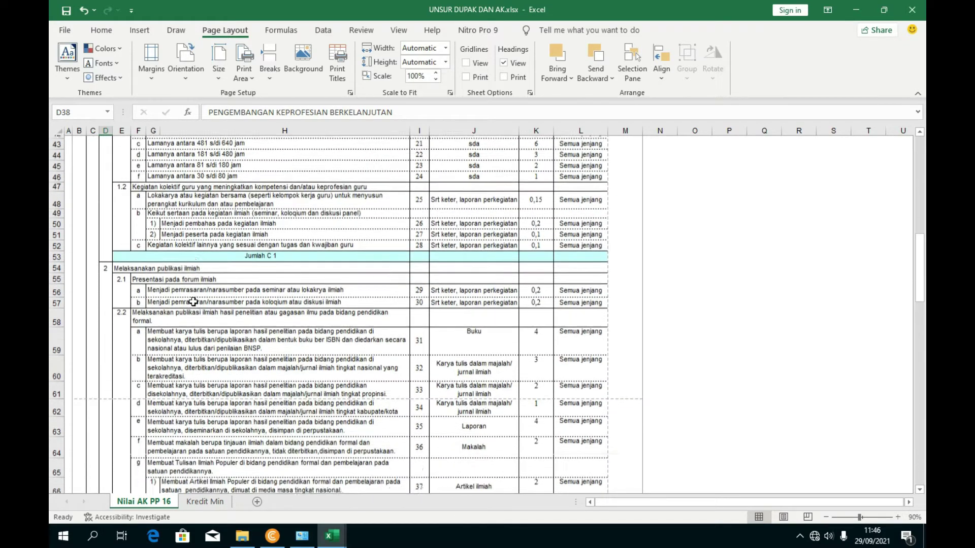
{"action": "scroll", "coordinate": [201, 238], "scroll_direction": "up", "scroll_amount": 4}
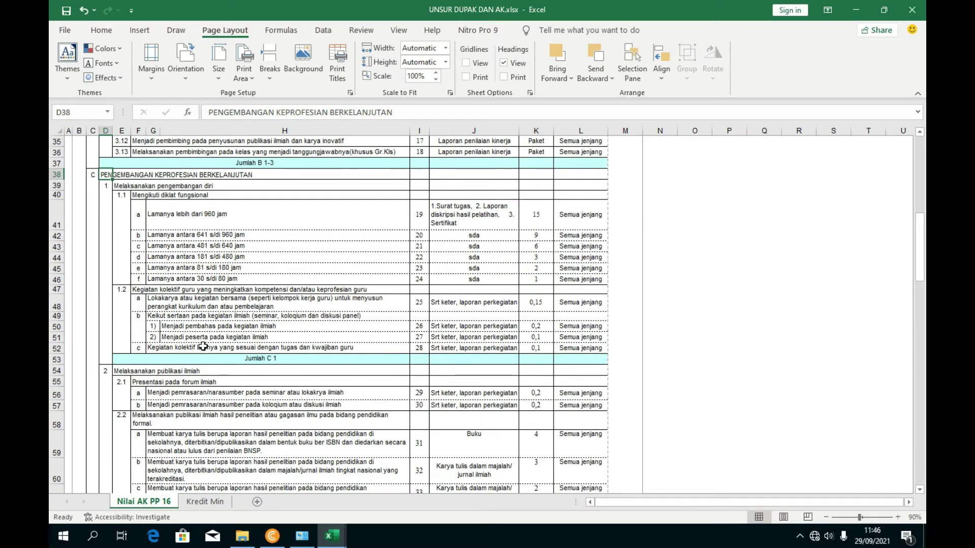
{"action": "scroll", "coordinate": [203, 347], "scroll_direction": "down", "scroll_amount": 3}
- Copy the 'Melaksanakan publikasi ilmiah' text from E54 and go back to the MATRIK PERAN DAN HASIL workbook
{"action": "left_click", "coordinate": [162, 262]}
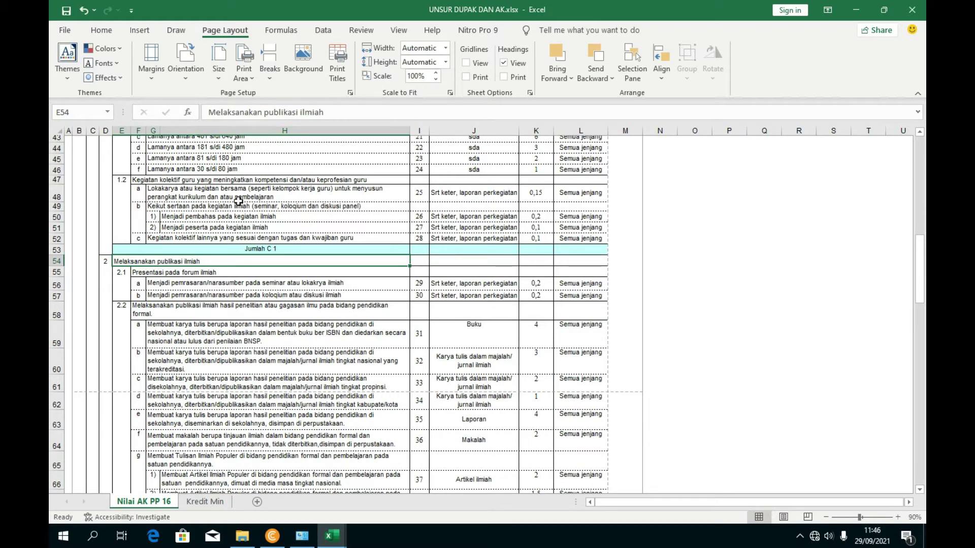
{"action": "left_click_drag", "start_coordinate": [329, 113], "coordinate": [203, 118]}
{"action": "key", "text": "ctrl+c"}
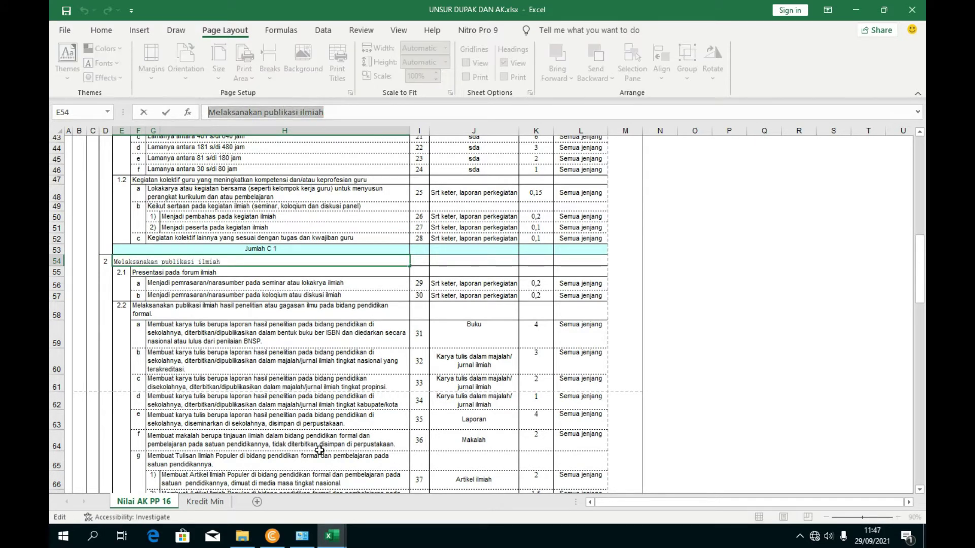
{"action": "mouse_move", "coordinate": [332, 536]}
{"action": "left_click", "coordinate": [425, 486]}
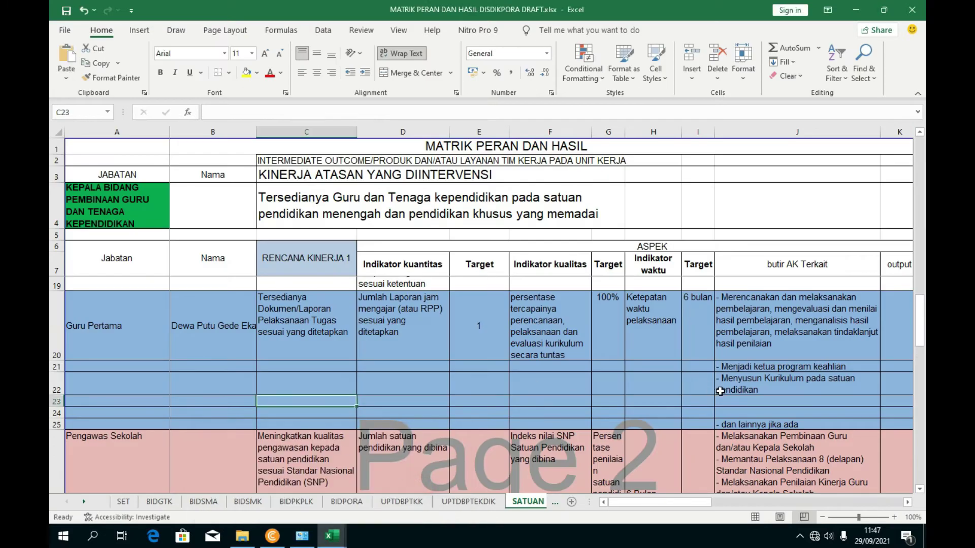
- Paste 'Melaksanakan publikasi ilmiah' into C23, then copy D20's quantity indicator text
{"action": "left_click", "coordinate": [334, 403]}
{"action": "left_click", "coordinate": [217, 112]}
{"action": "key", "text": "ctrl+v"}
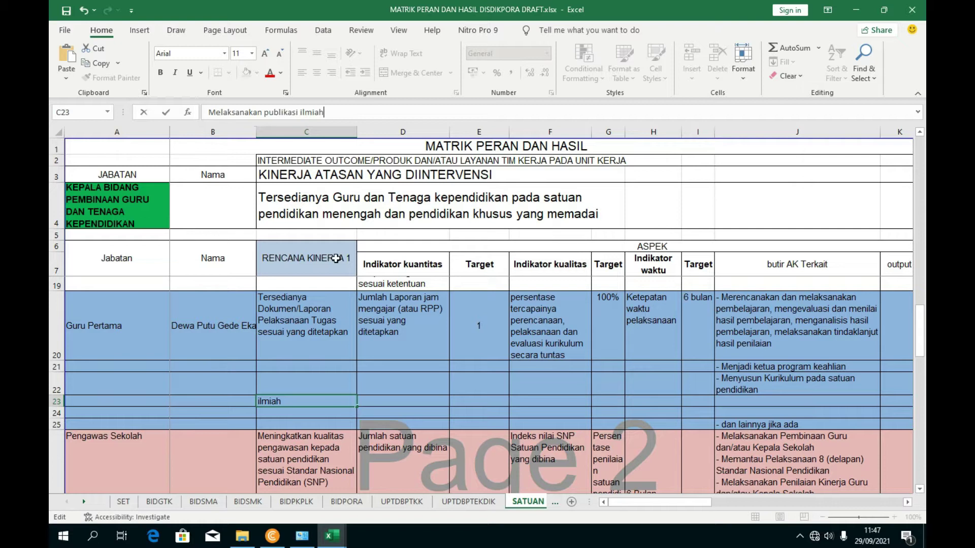
{"action": "left_click", "coordinate": [394, 344]}
{"action": "left_click", "coordinate": [300, 411]}
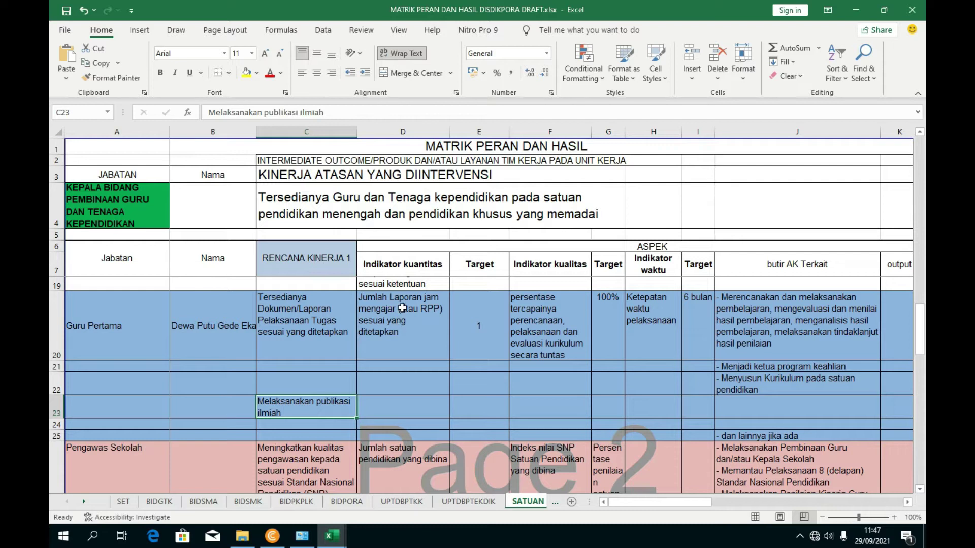
{"action": "left_click", "coordinate": [399, 321]}
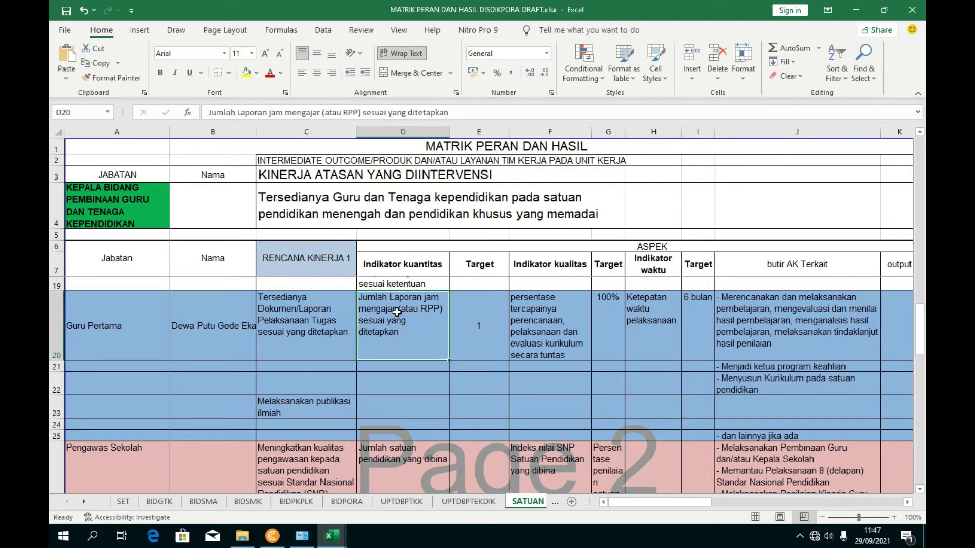
{"action": "left_click_drag", "start_coordinate": [450, 112], "coordinate": [175, 115]}
{"action": "key", "text": "ctrl+c"}
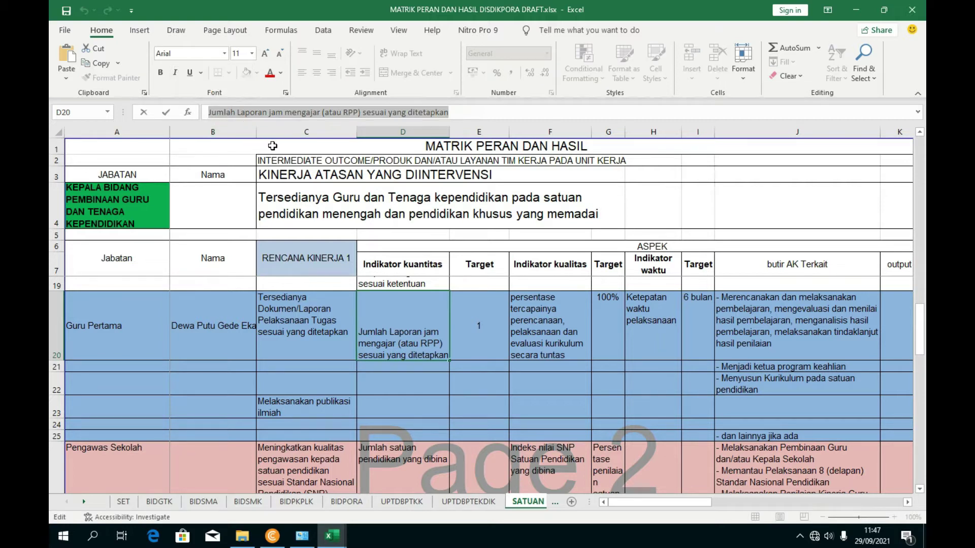
- Fill D23 with 'Jumlah karya ilmiah yang dipublikasikan', adapted from the pasted D20 indicator
{"action": "left_click", "coordinate": [388, 406]}
{"action": "left_click", "coordinate": [269, 117]}
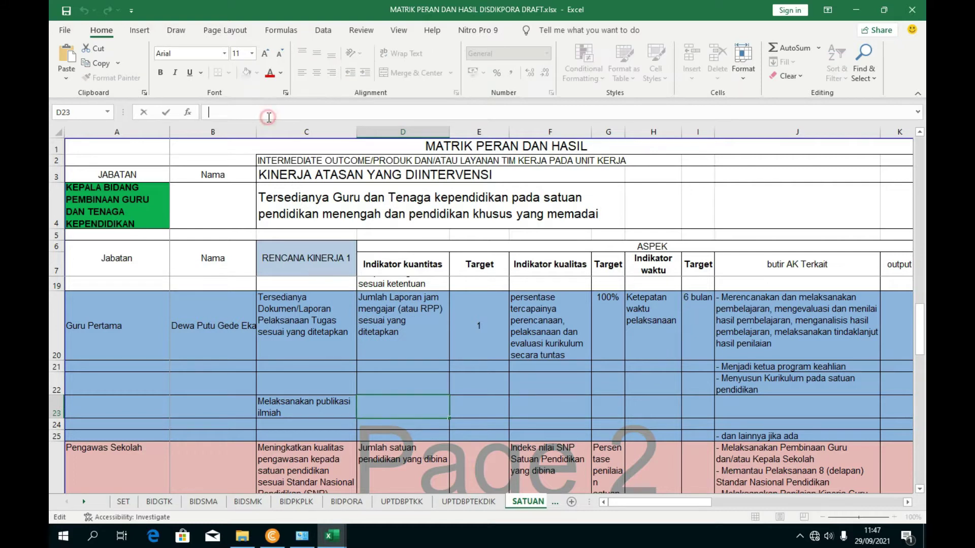
{"action": "key", "text": "ctrl+v"}
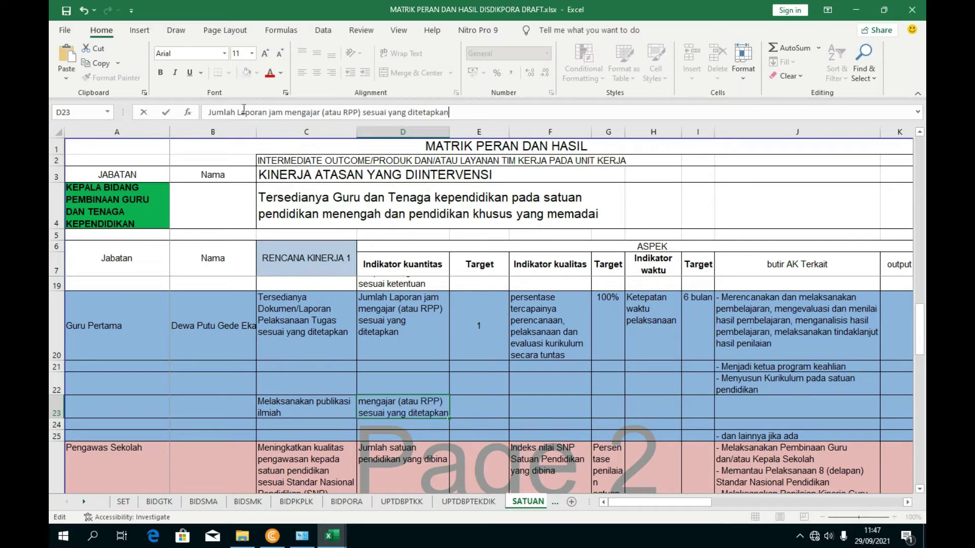
{"action": "left_click_drag", "start_coordinate": [269, 112], "coordinate": [477, 112]}
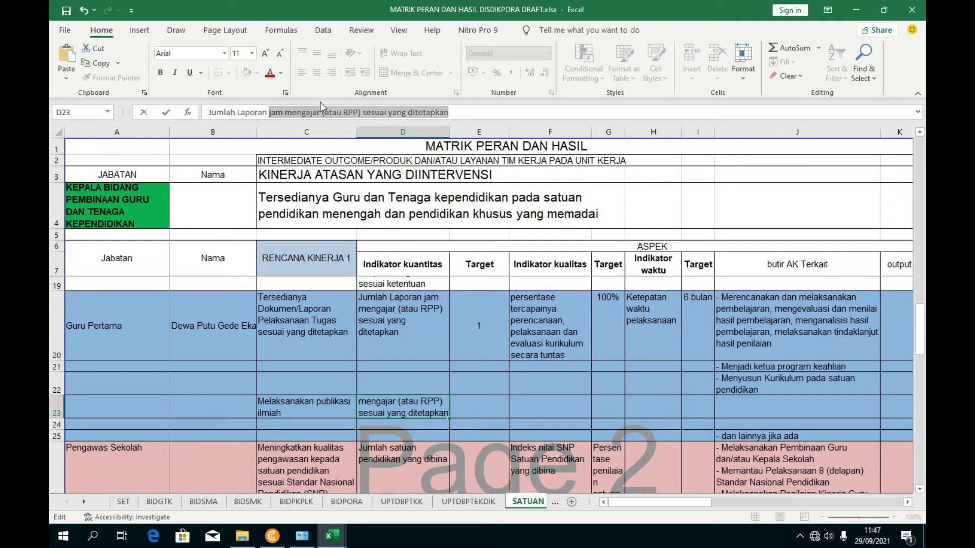
{"action": "left_click_drag", "start_coordinate": [237, 112], "coordinate": [364, 120]}
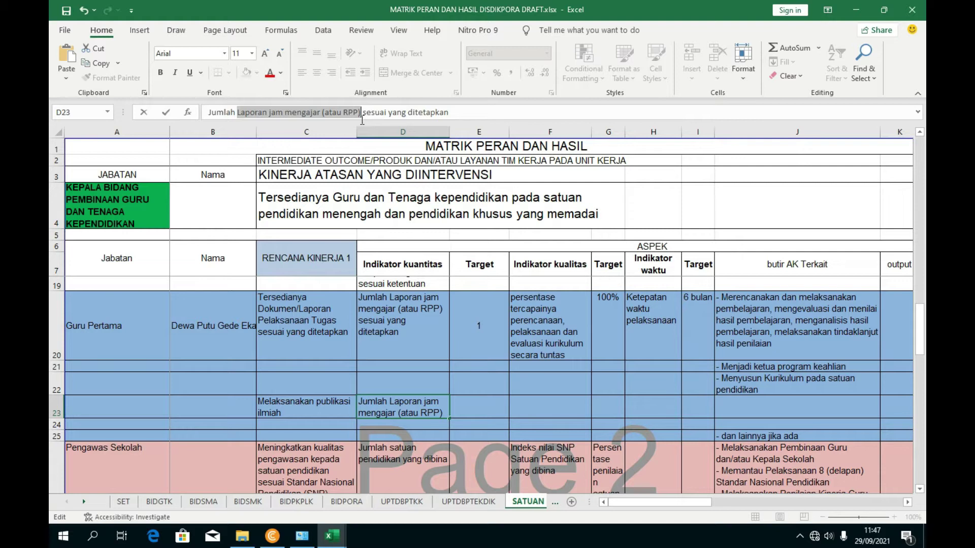
{"action": "key", "text": "BackSpace"}
{"action": "type", "text": "kan"}
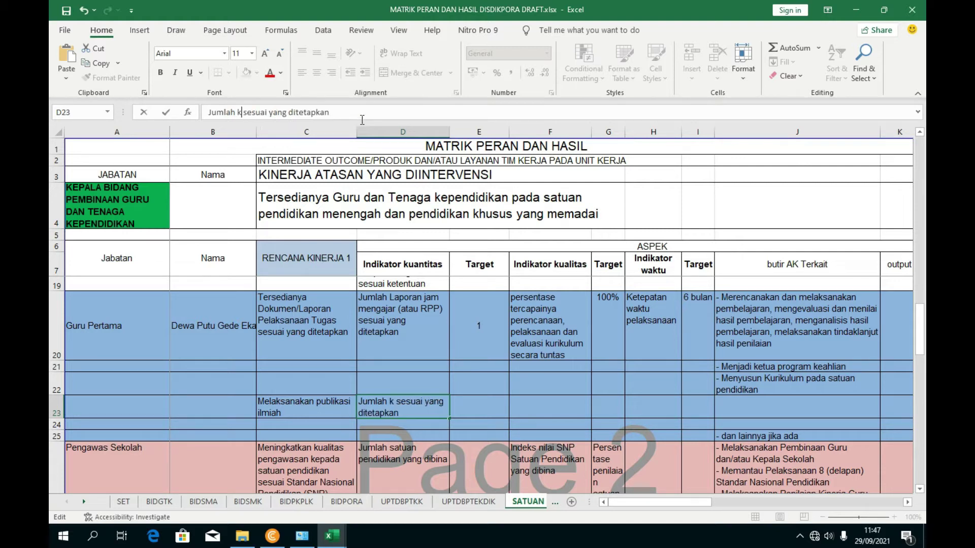
{"action": "type", "text": "rya ilmiah"}
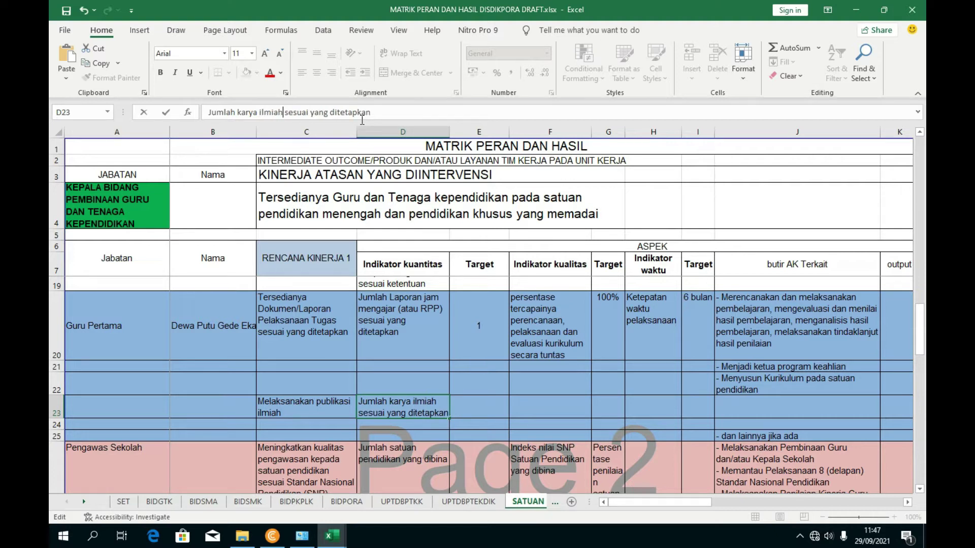
{"action": "left_click_drag", "start_coordinate": [377, 115], "coordinate": [291, 111]}
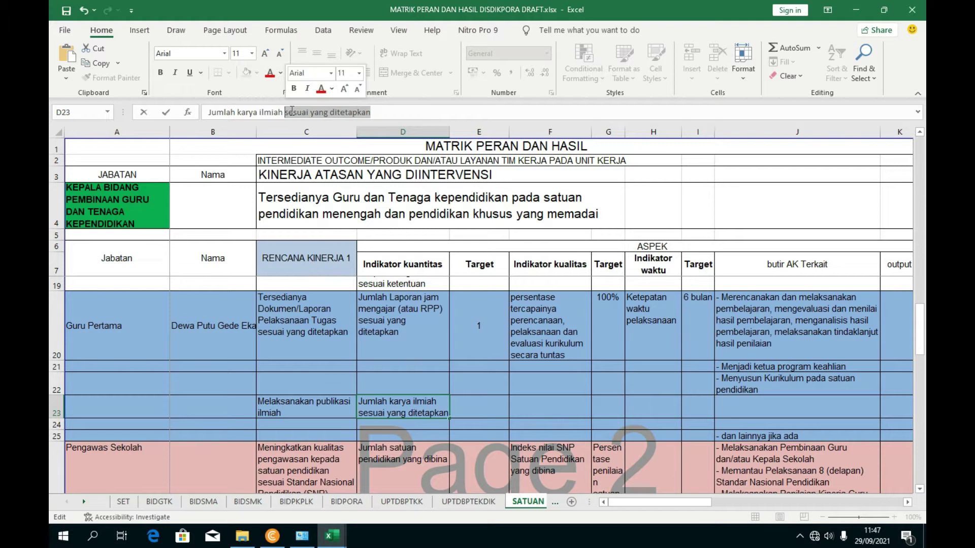
{"action": "type", "text": "yang"}
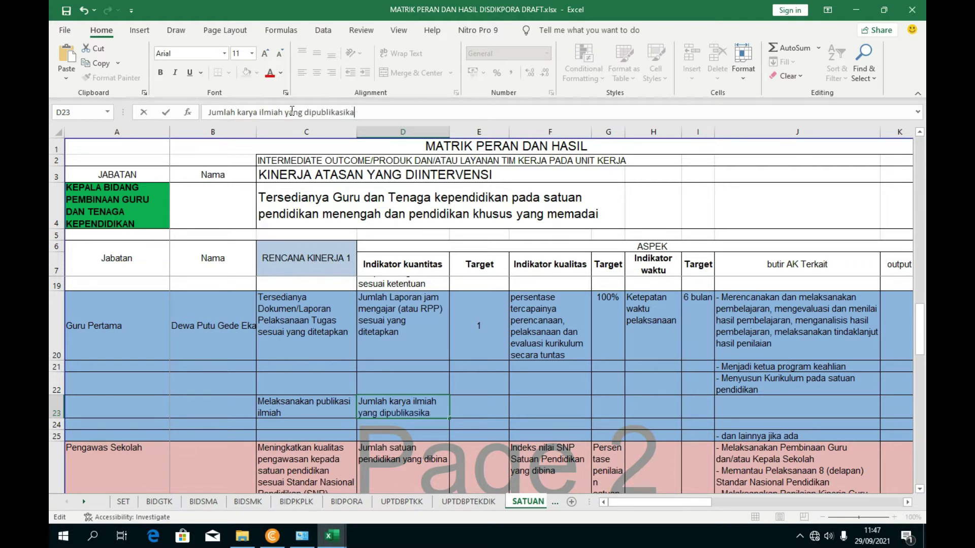
{"action": "left_click", "coordinate": [608, 386]}
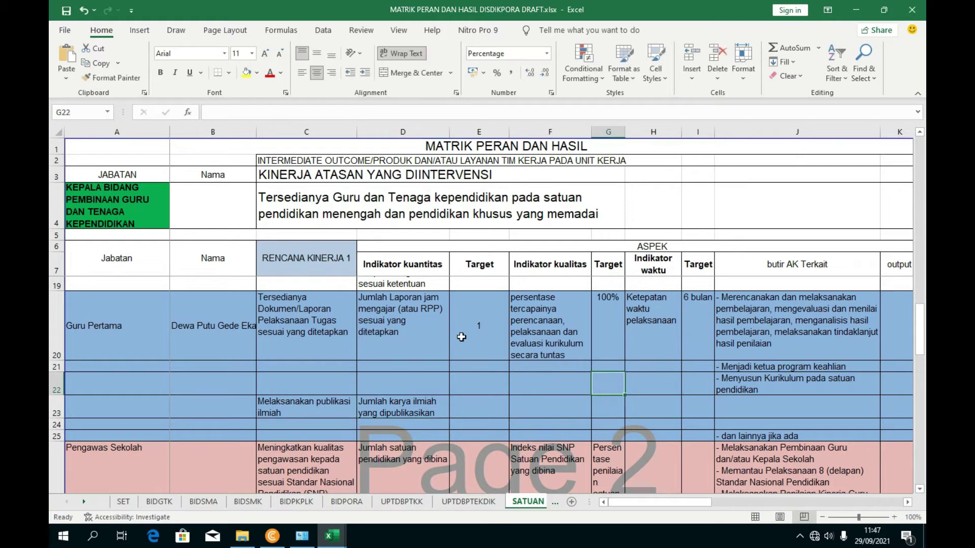
{"action": "scroll", "coordinate": [456, 339], "scroll_direction": "down", "scroll_amount": 1}
{"action": "scroll", "coordinate": [456, 340], "scroll_direction": "up", "scroll_amount": 1}
- Enter a target of 1 in E23, centred horizontally and vertically
{"action": "left_click", "coordinate": [479, 405]}
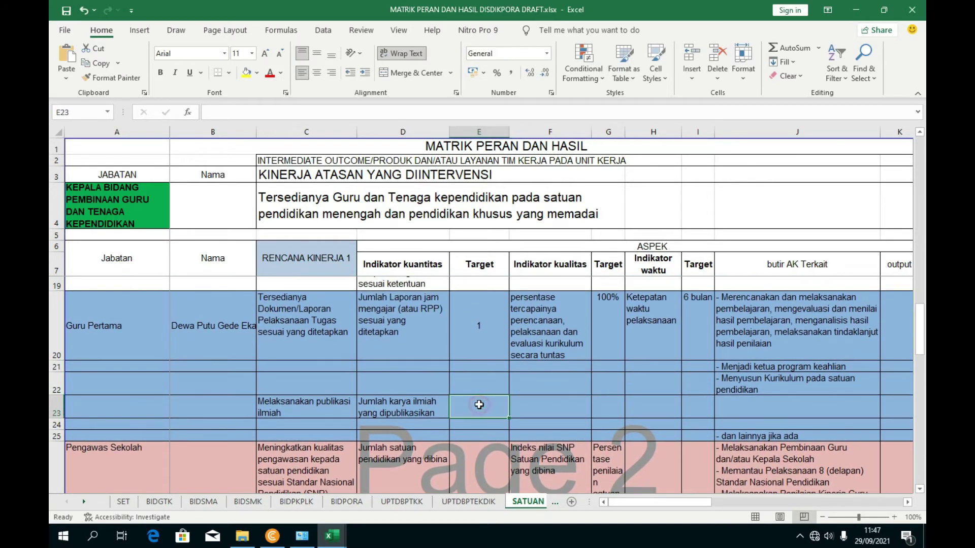
{"action": "type", "text": "1"}
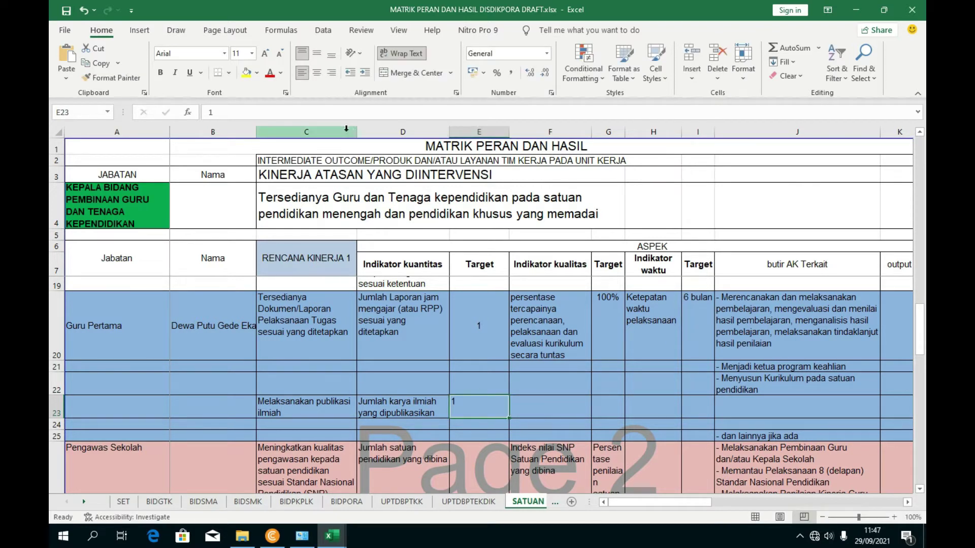
{"action": "left_click", "coordinate": [316, 72]}
{"action": "left_click", "coordinate": [317, 54]}
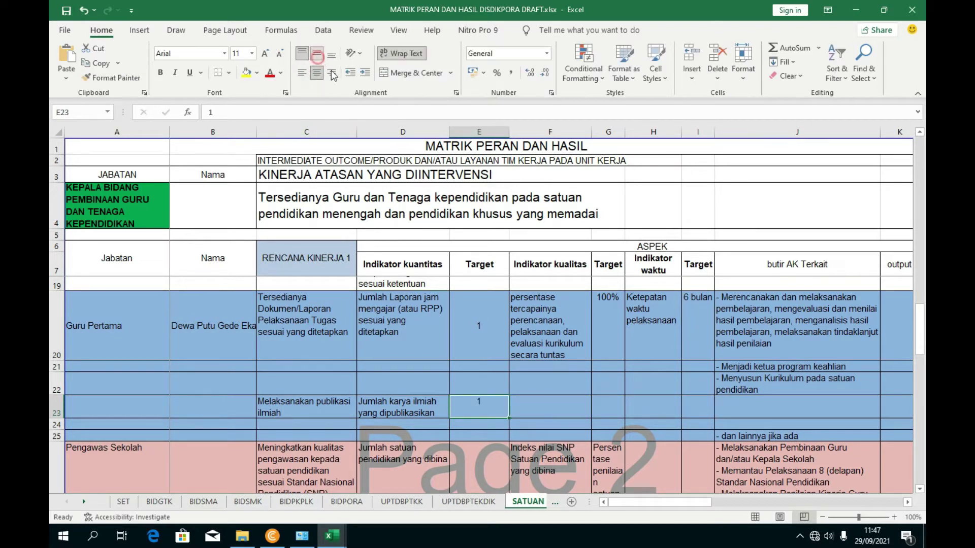
{"action": "left_click", "coordinate": [542, 326]}
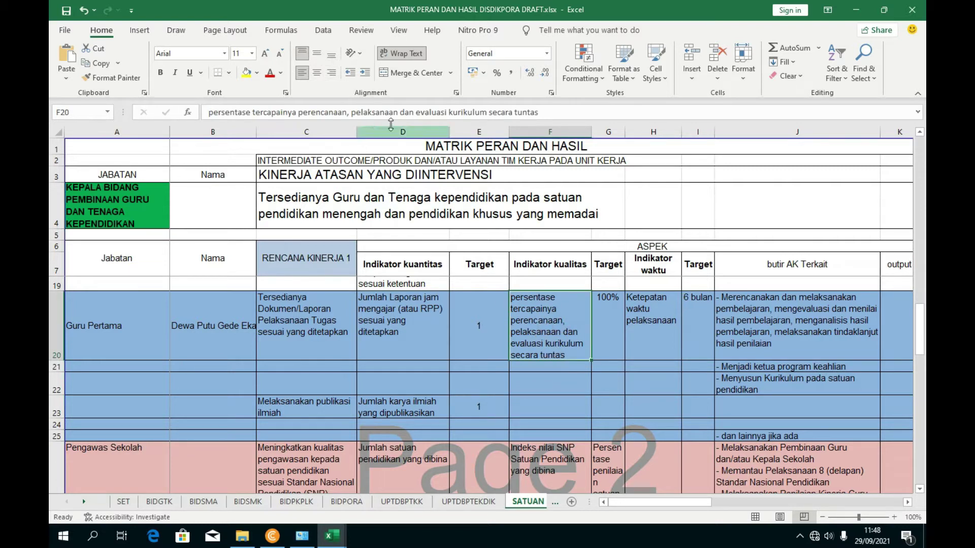
- Fill F23 with the quality indicator 'persentase terlaksananya karya ilmiah', adapted from F20's text
{"action": "left_click", "coordinate": [547, 112]}
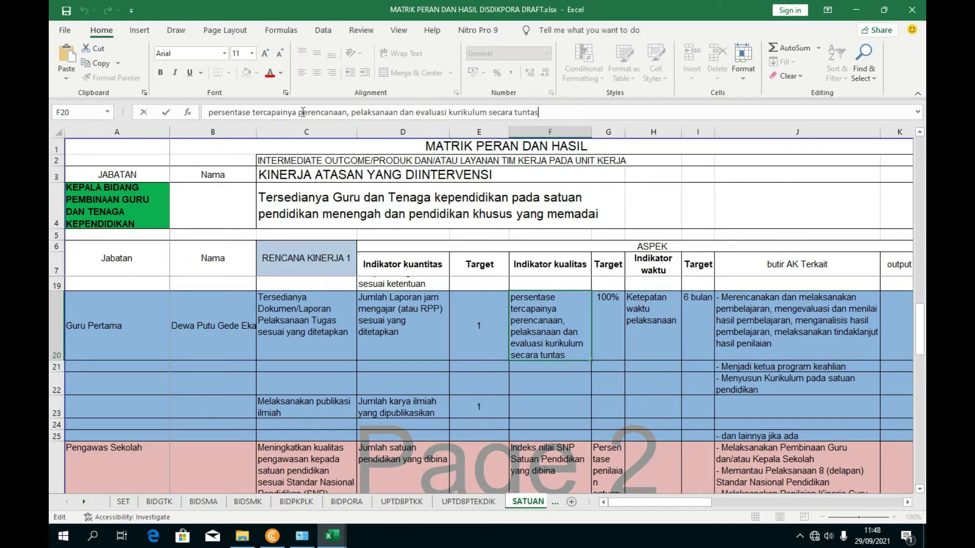
{"action": "left_click_drag", "start_coordinate": [210, 112], "coordinate": [552, 117]}
{"action": "key", "text": "ctrl+c"}
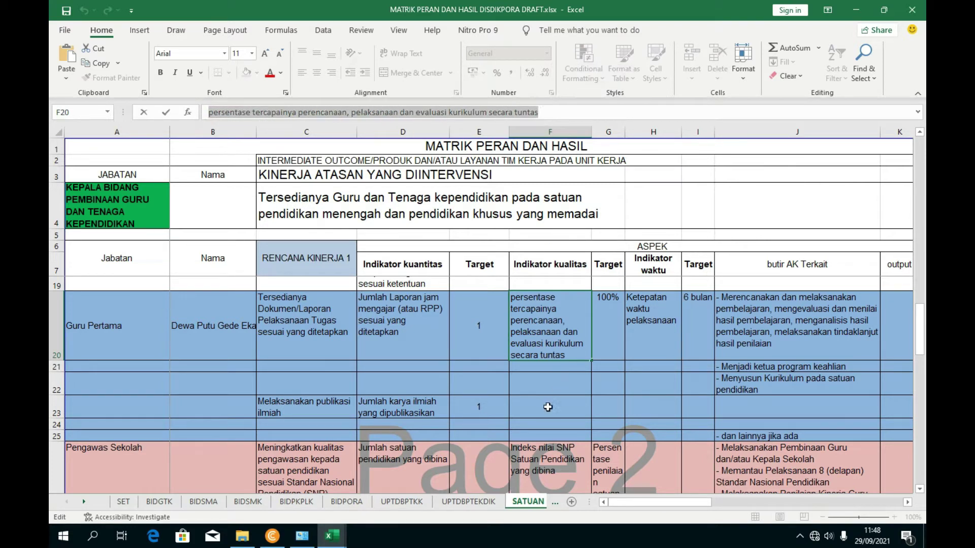
{"action": "left_click", "coordinate": [548, 407]}
{"action": "left_click", "coordinate": [347, 116]}
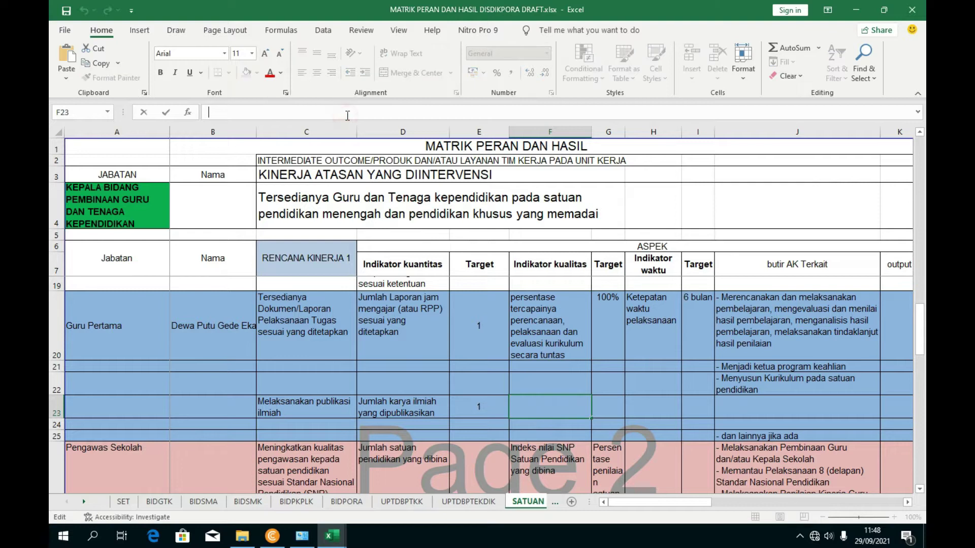
{"action": "key", "text": "ctrl+v"}
{"action": "left_click", "coordinate": [632, 385]}
{"action": "left_click", "coordinate": [552, 417]}
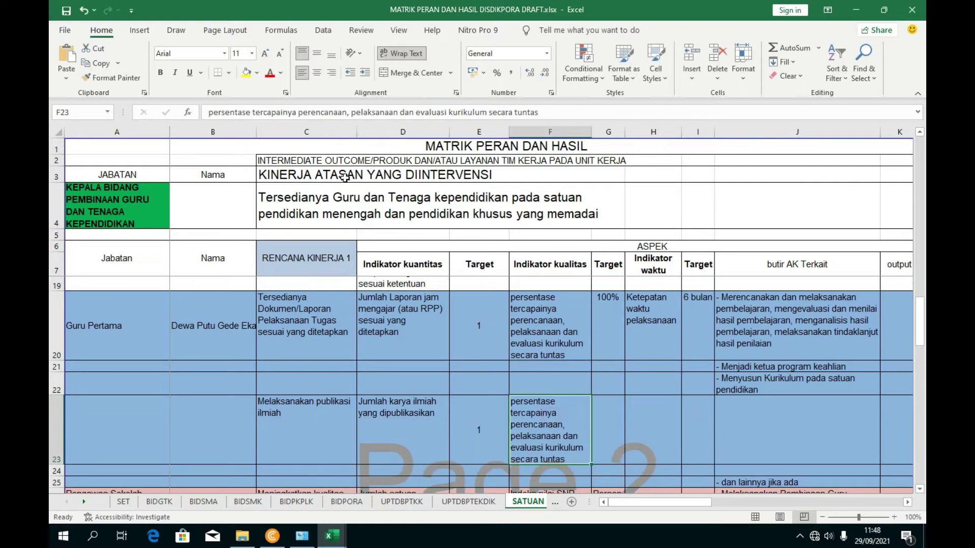
{"action": "left_click_drag", "start_coordinate": [298, 113], "coordinate": [539, 116]}
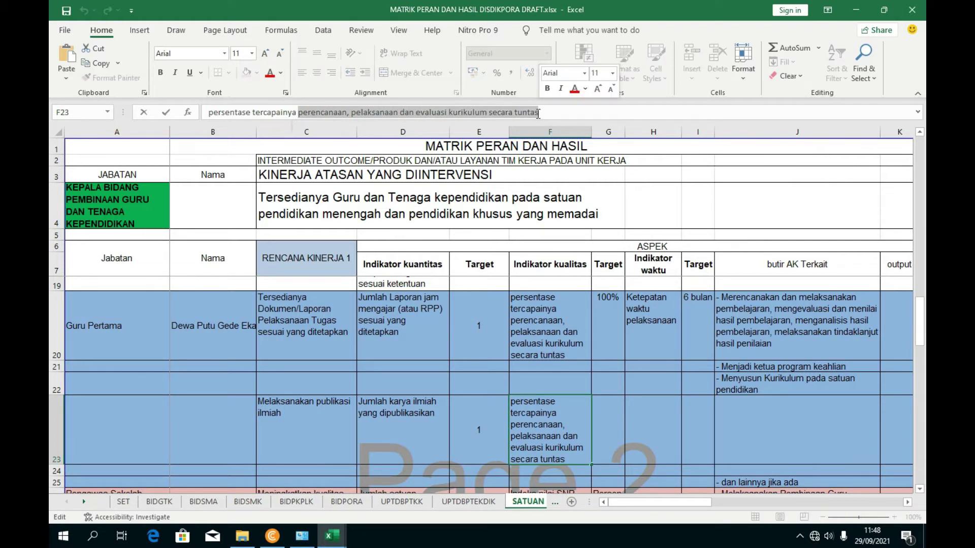
{"action": "key", "text": "BackSpace"}
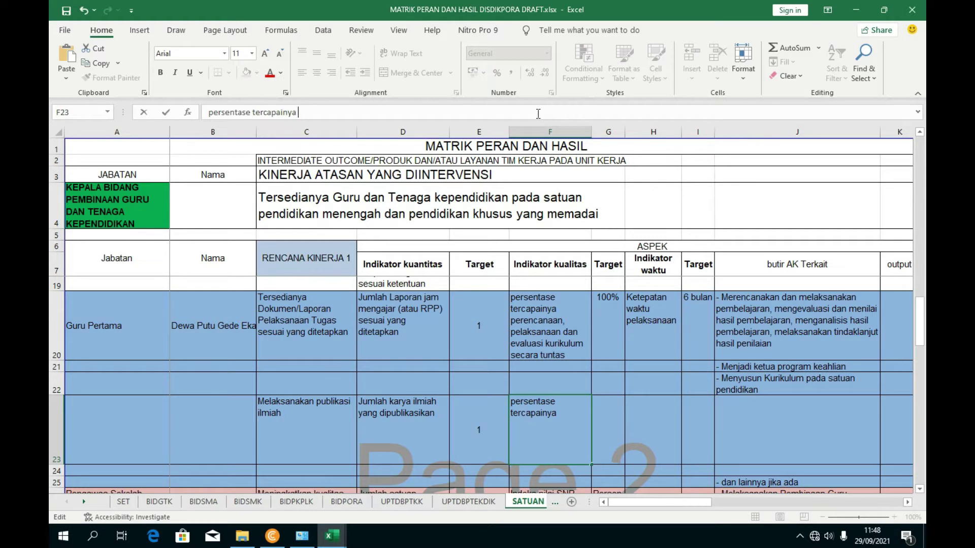
{"action": "key", "text": "BackSpace"}
{"action": "key", "text": "BackSpace"}
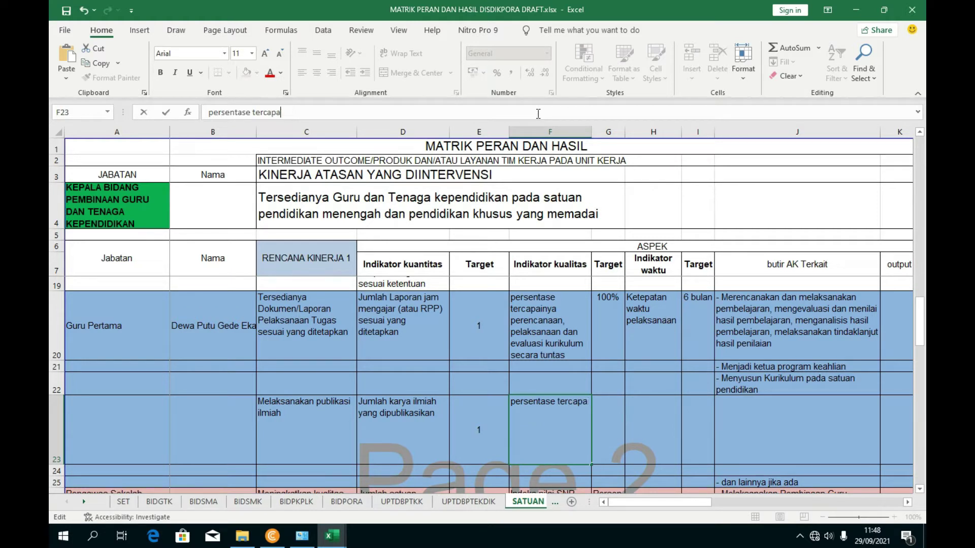
{"action": "type", "text": "nanya karya ilmiah"}
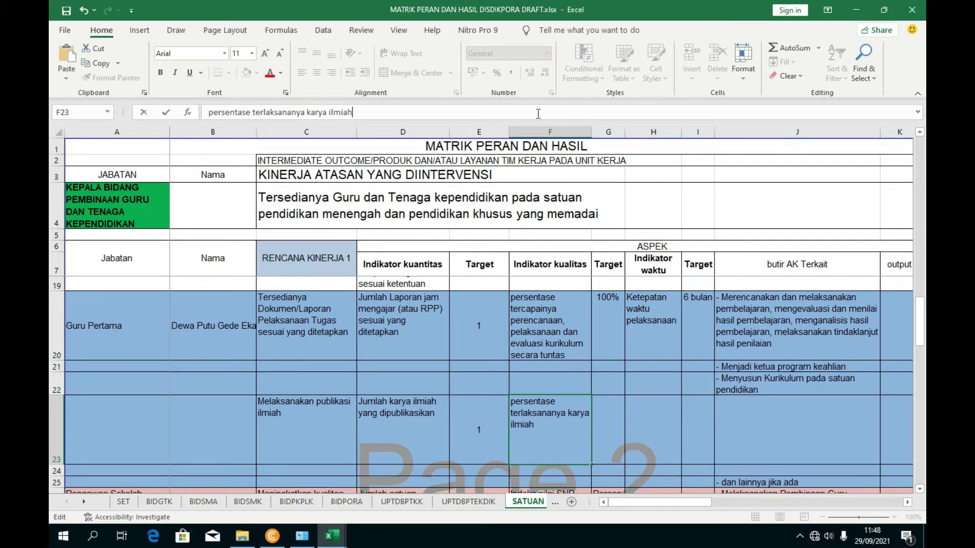
{"action": "key", "text": "Return"}
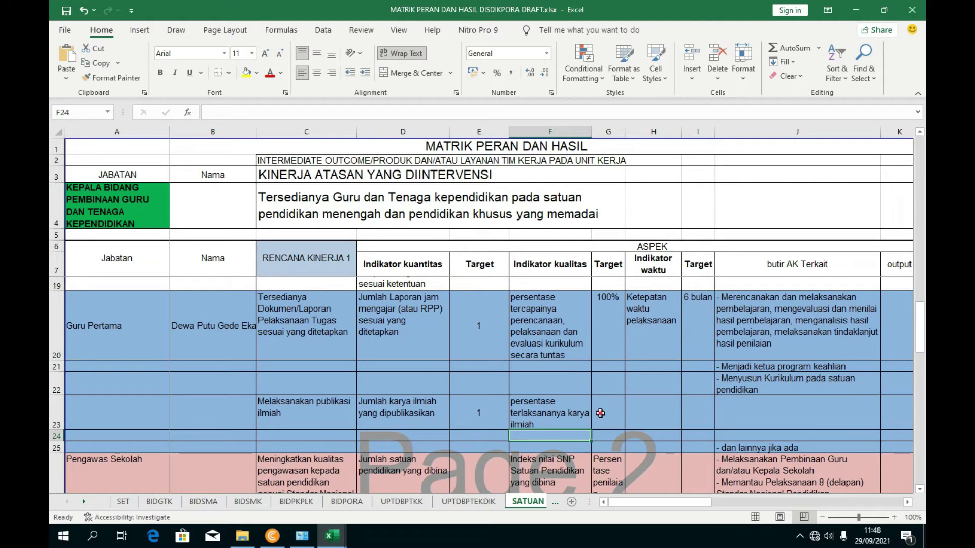
- Set G23's quality target to 100 and copy 'Ketepatan waktu pelaksanaan' from H20
{"action": "left_click", "coordinate": [601, 412]}
{"action": "type", "text": "100"}
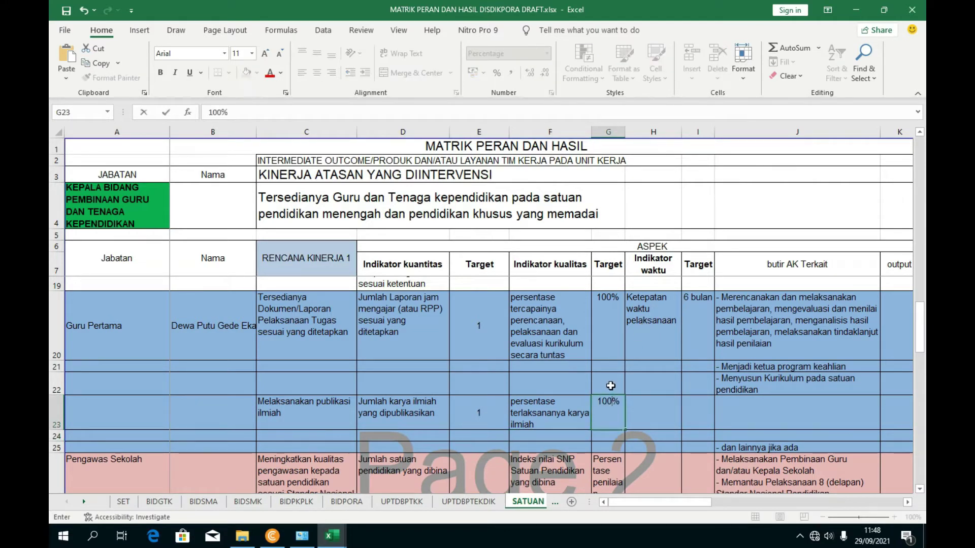
{"action": "key", "text": "Return"}
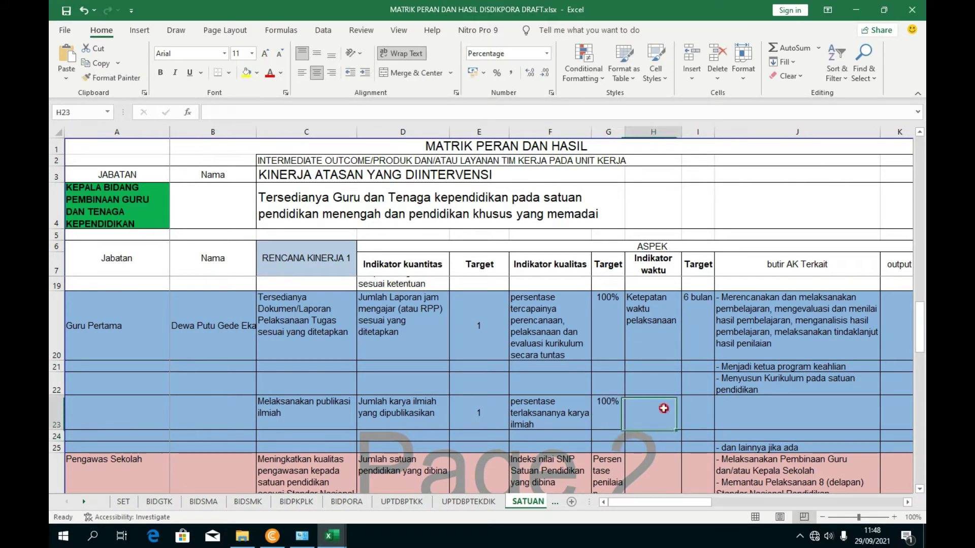
{"action": "left_click", "coordinate": [651, 331]}
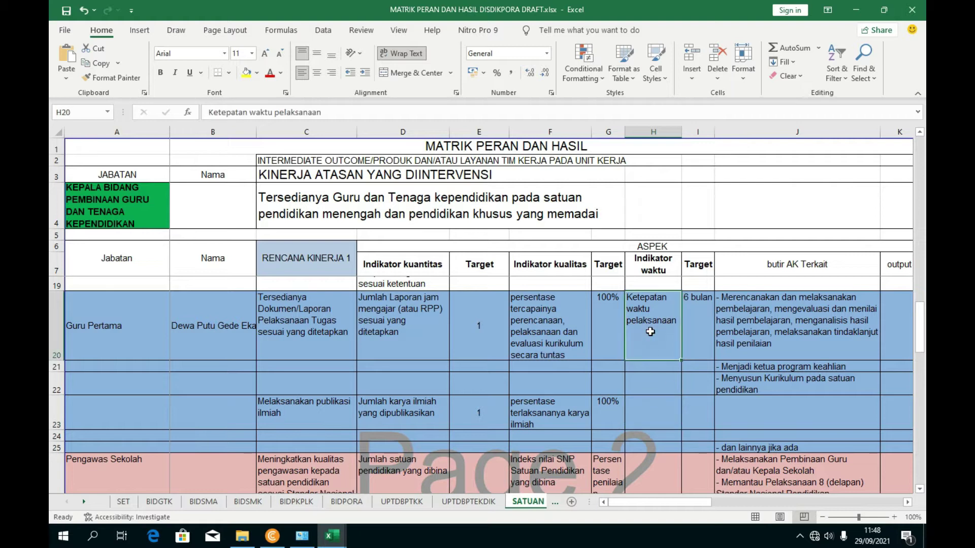
{"action": "triple_click", "coordinate": [350, 118]}
{"action": "key", "text": "ctrl+c"}
- Put 'Ketepatan waktu pelaksanaan' in H23 and the time target '6 Bulan' in I23
{"action": "left_click", "coordinate": [644, 409]}
{"action": "key", "text": "ctrl+v"}
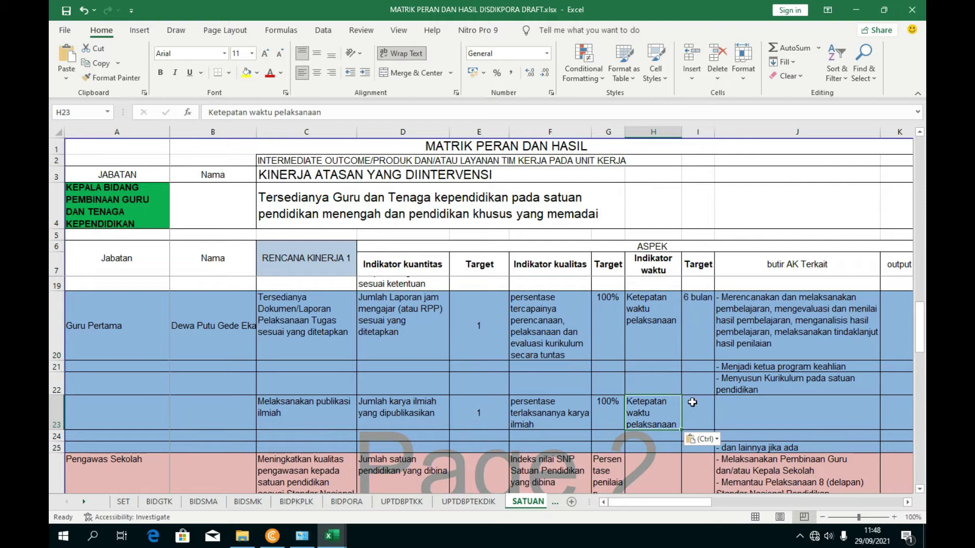
{"action": "left_click", "coordinate": [692, 402]}
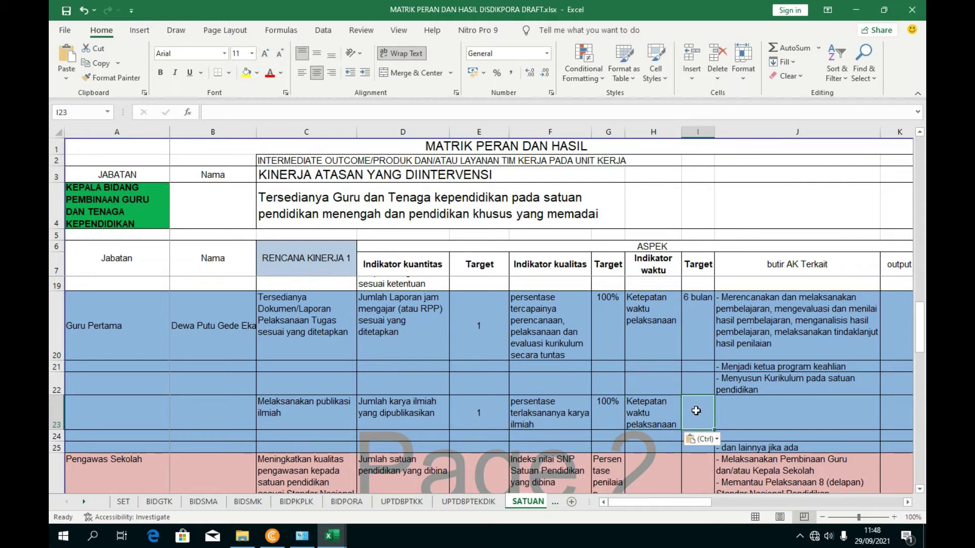
{"action": "type", "text": "6"}
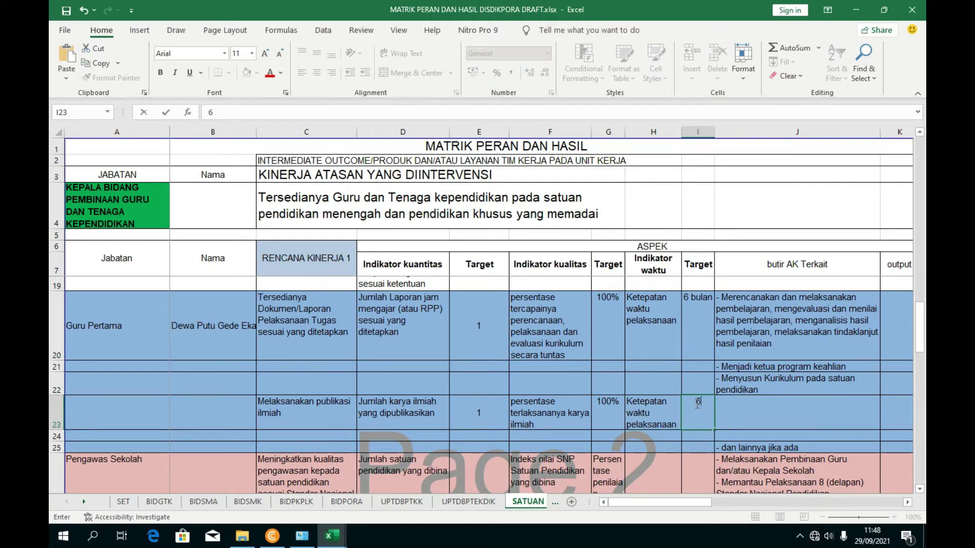
{"action": "type", "text": " Bulan"}
{"action": "left_click", "coordinate": [746, 429]}
{"action": "left_click", "coordinate": [693, 412]}
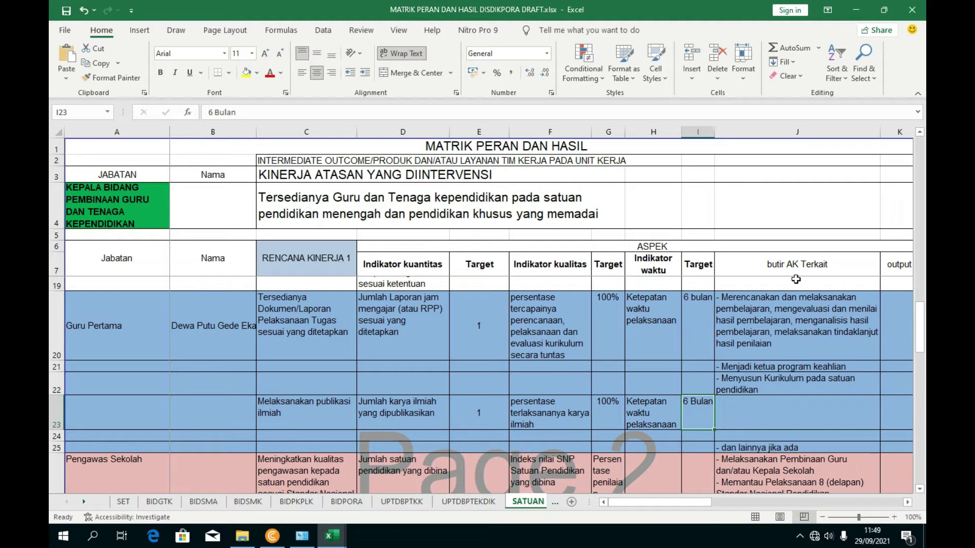
{"action": "left_click", "coordinate": [732, 401]}
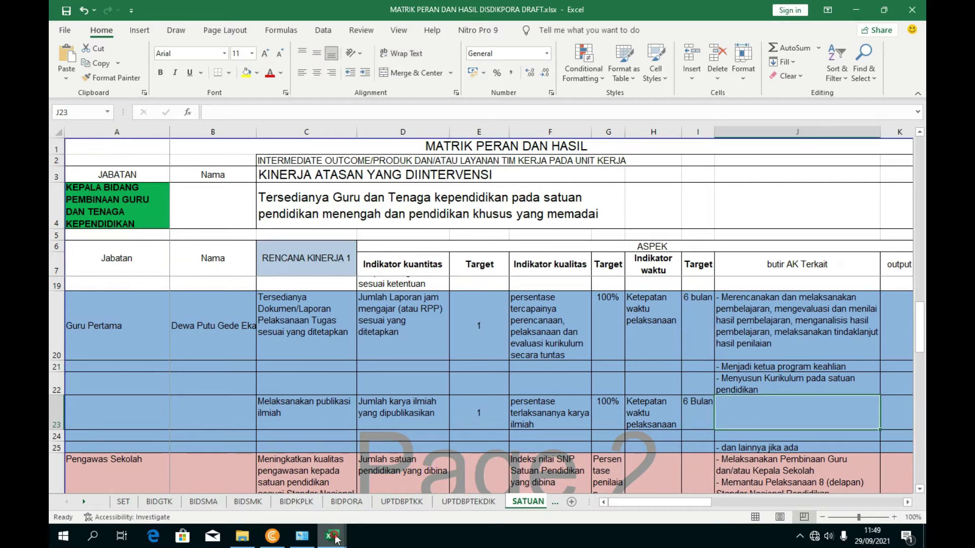
- In the UNSUR DUPAK DAN AK workbook, inspect the first publication item in G59 and its credit value
{"action": "mouse_move", "coordinate": [332, 536]}
{"action": "left_click", "coordinate": [292, 490]}
{"action": "scroll", "coordinate": [183, 279], "scroll_direction": "down", "scroll_amount": 2}
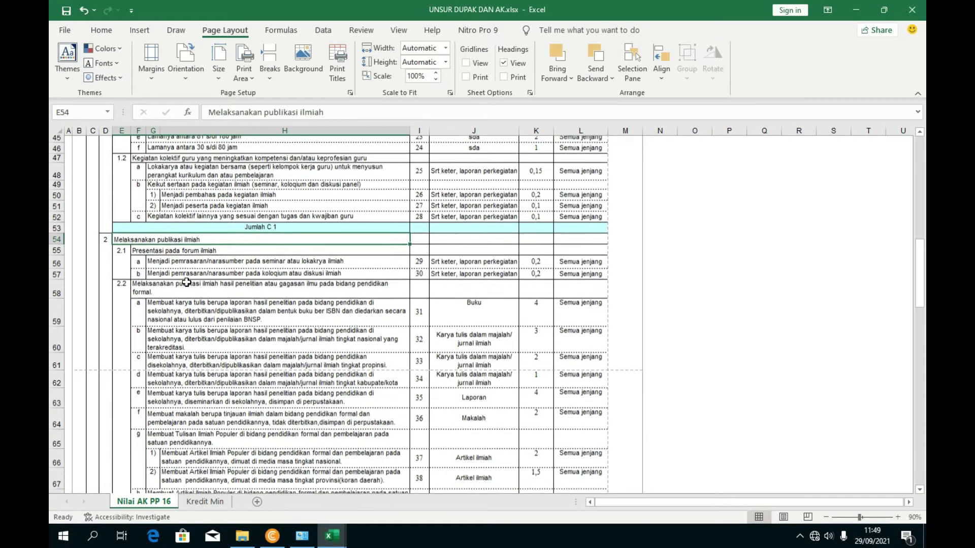
{"action": "left_click", "coordinate": [217, 314]}
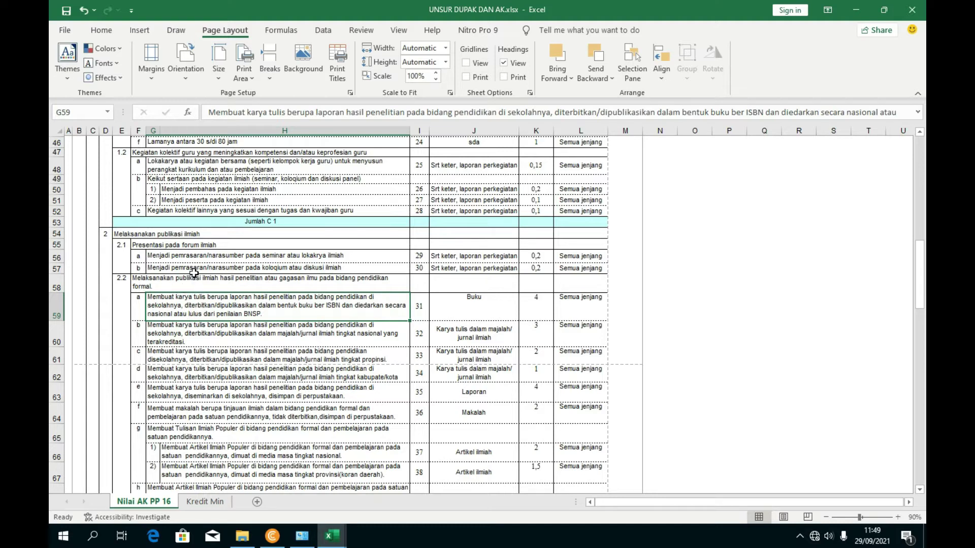
{"action": "scroll", "coordinate": [203, 318], "scroll_direction": "down", "scroll_amount": 1}
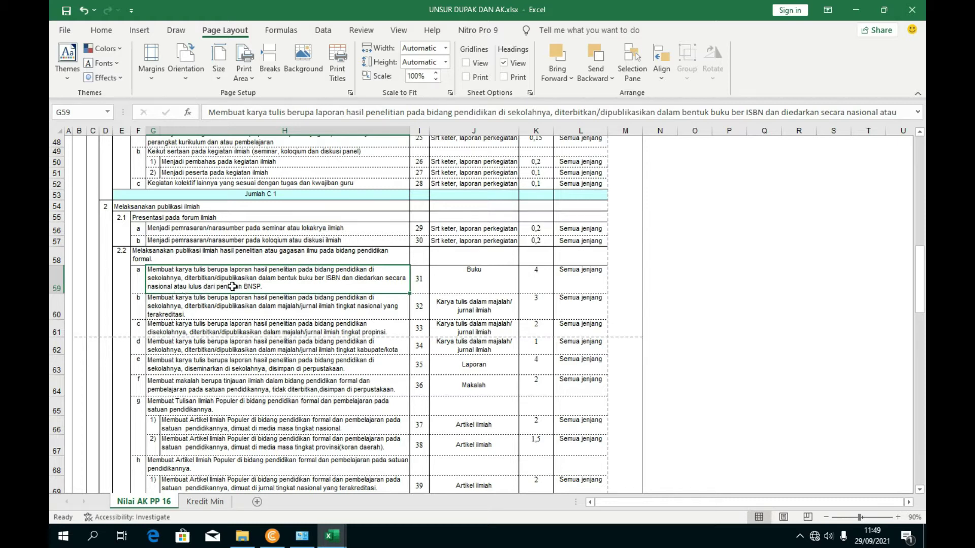
{"action": "left_click", "coordinate": [537, 279]}
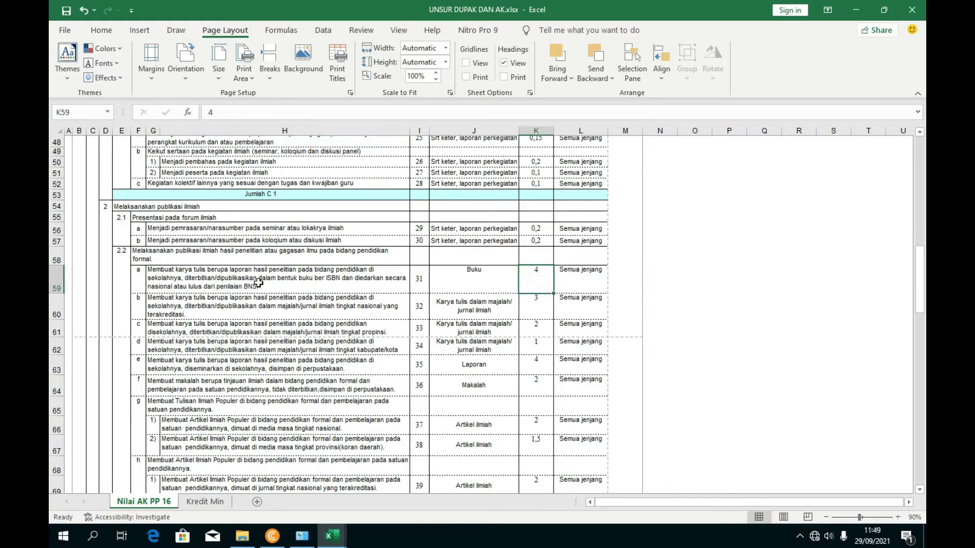
{"action": "left_click", "coordinate": [285, 286]}
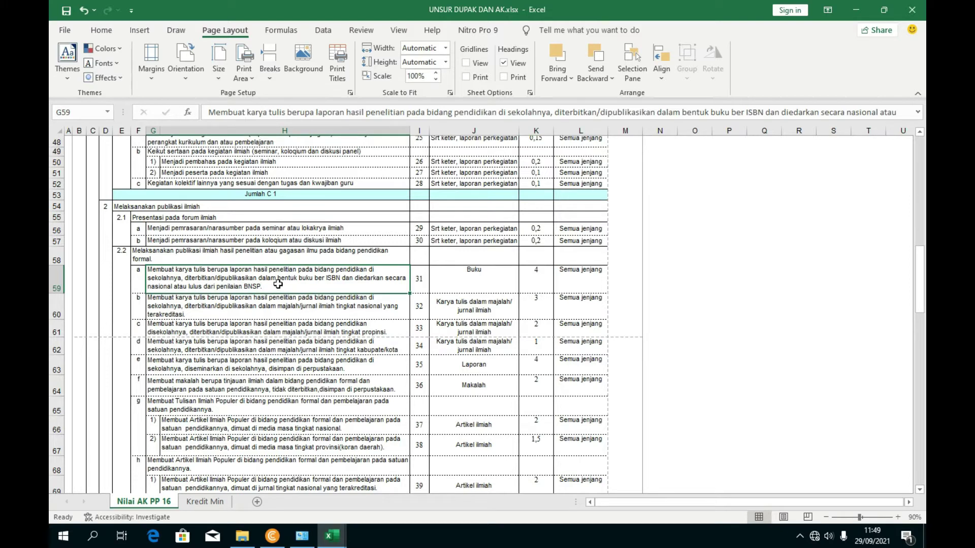
- Review the publication items from the G63 seminar report down to the book and translation items (H81–G84)
{"action": "left_click", "coordinate": [233, 359]}
{"action": "scroll", "coordinate": [221, 311], "scroll_direction": "down", "scroll_amount": 1}
{"action": "scroll", "coordinate": [221, 310], "scroll_direction": "down", "scroll_amount": 3}
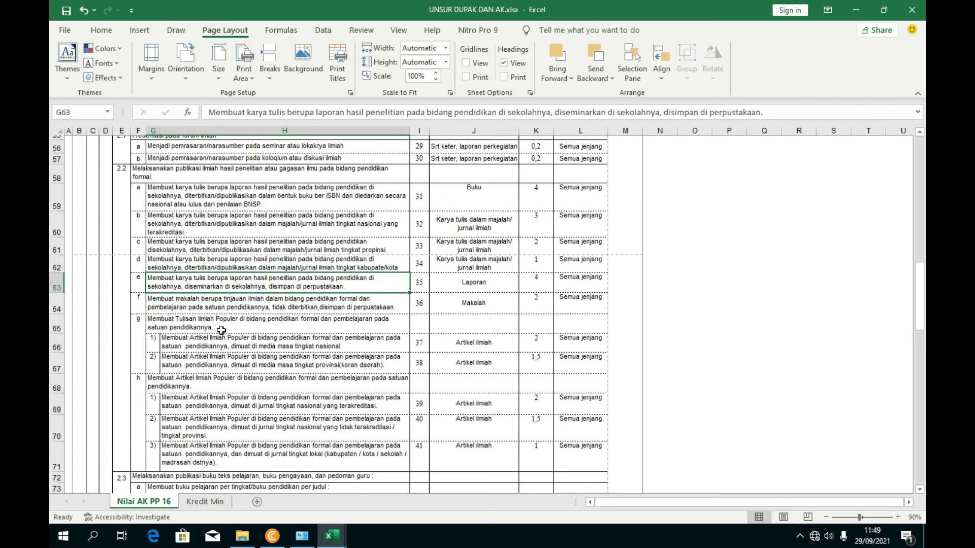
{"action": "scroll", "coordinate": [338, 325], "scroll_direction": "down", "scroll_amount": 3}
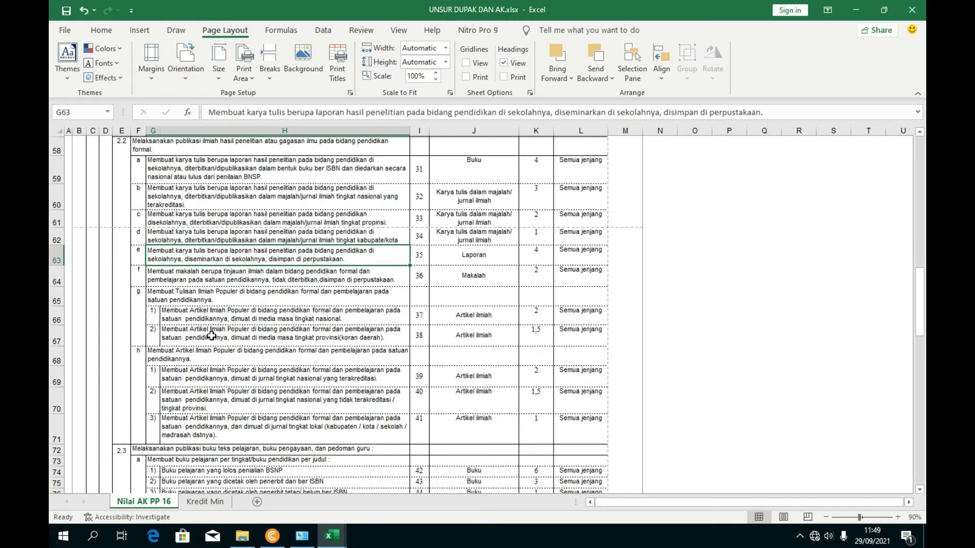
{"action": "scroll", "coordinate": [185, 401], "scroll_direction": "down", "scroll_amount": 1}
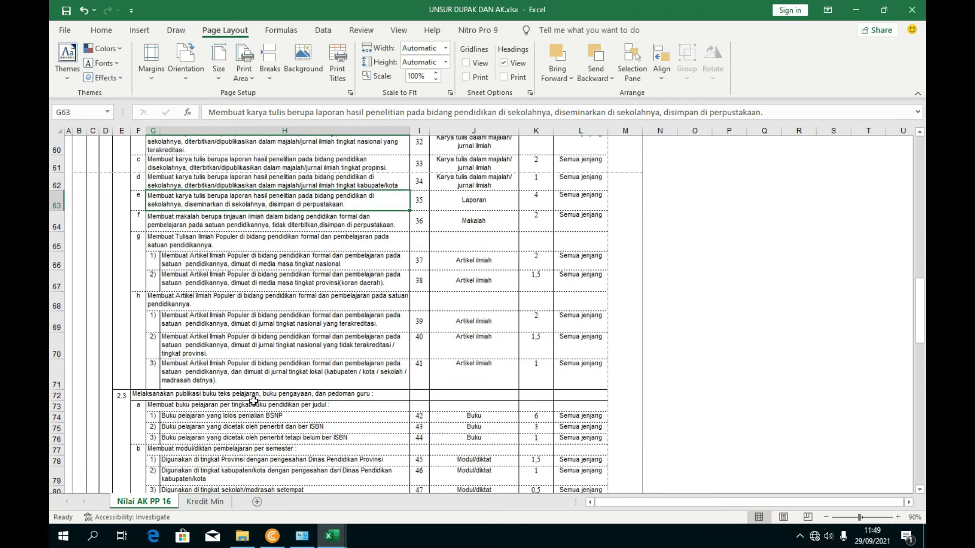
{"action": "scroll", "coordinate": [302, 394], "scroll_direction": "up", "scroll_amount": 4}
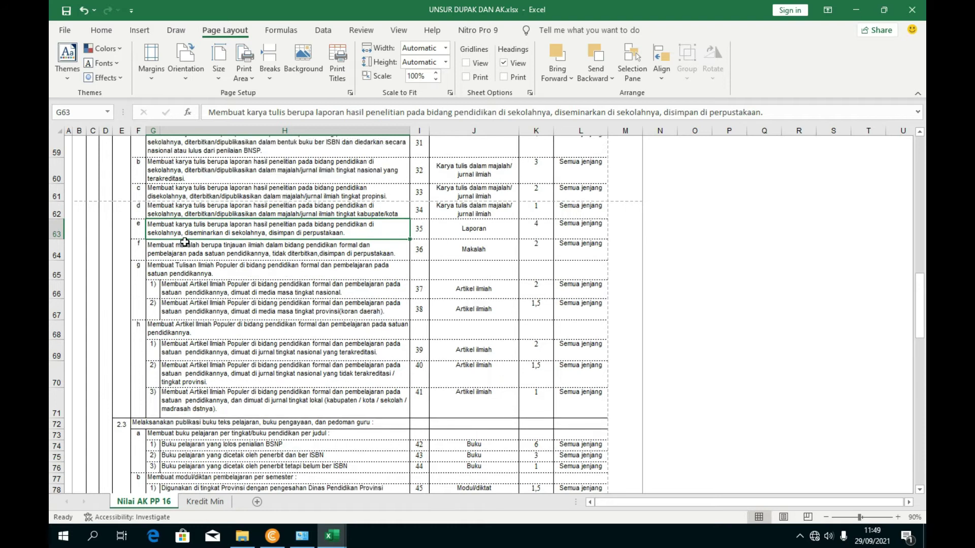
{"action": "scroll", "coordinate": [183, 257], "scroll_direction": "down", "scroll_amount": 4}
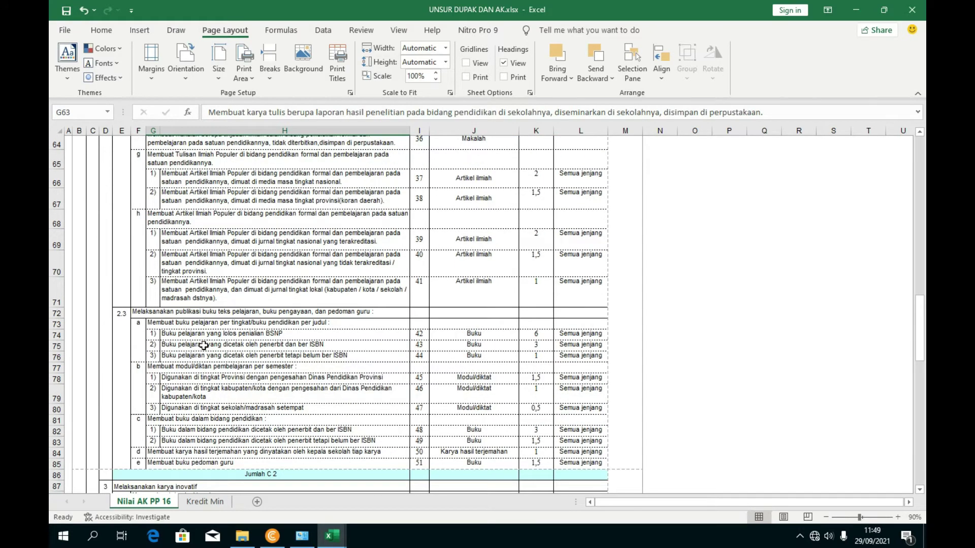
{"action": "scroll", "coordinate": [204, 345], "scroll_direction": "down", "scroll_amount": 1}
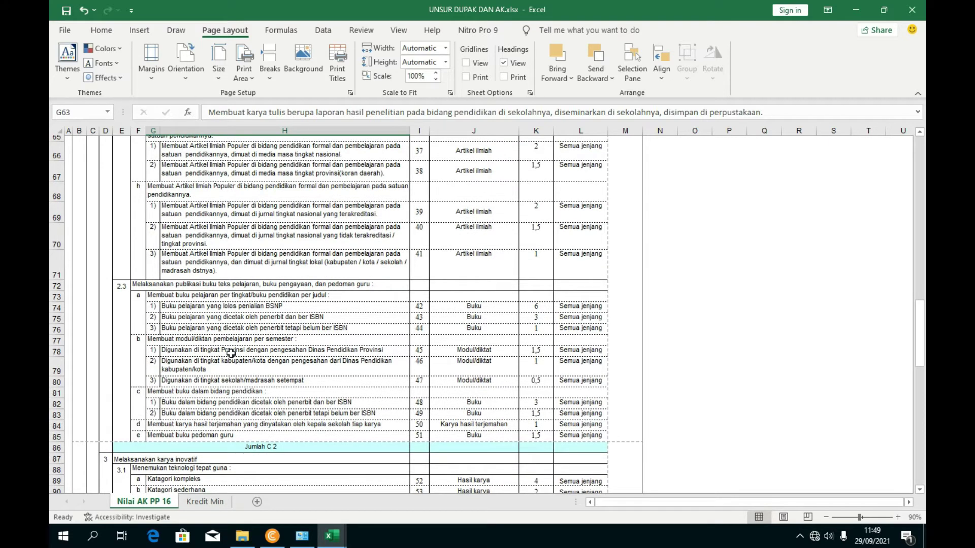
{"action": "left_click", "coordinate": [249, 392]}
{"action": "left_click", "coordinate": [234, 403]}
{"action": "left_click", "coordinate": [227, 416]}
{"action": "left_click", "coordinate": [227, 424]}
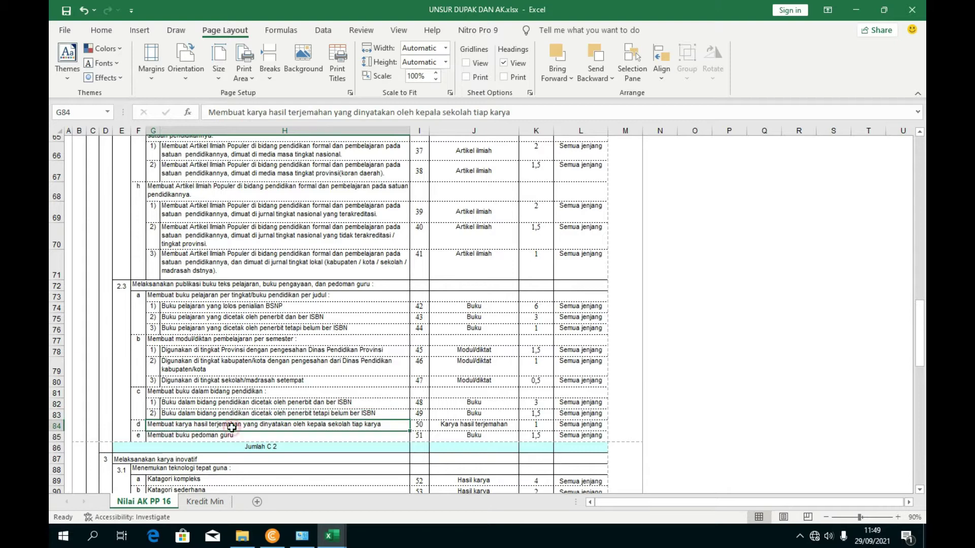
- Scroll back up to the 2.2 scientific publication heading
{"action": "scroll", "coordinate": [213, 355], "scroll_direction": "up", "scroll_amount": 2}
{"action": "scroll", "coordinate": [205, 287], "scroll_direction": "up", "scroll_amount": 4}
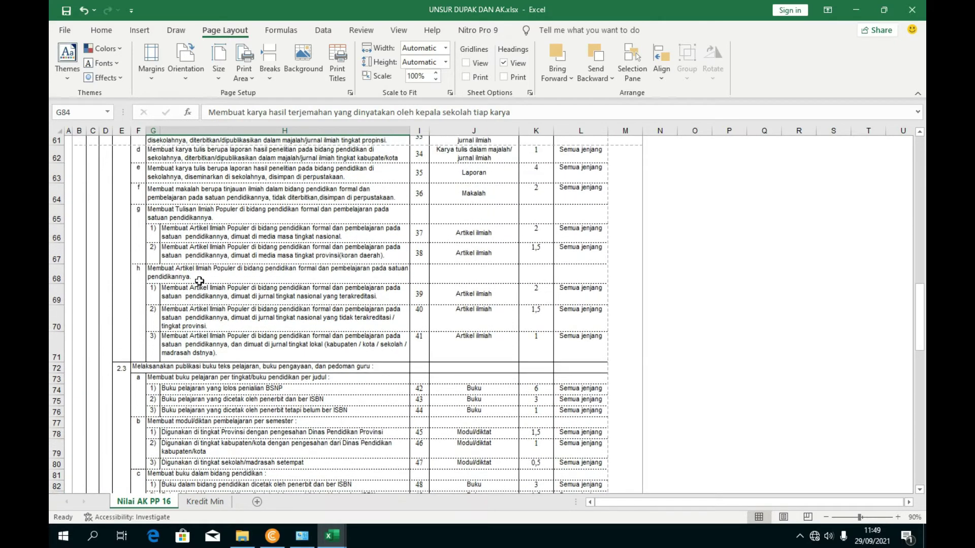
{"action": "scroll", "coordinate": [167, 230], "scroll_direction": "up", "scroll_amount": 3}
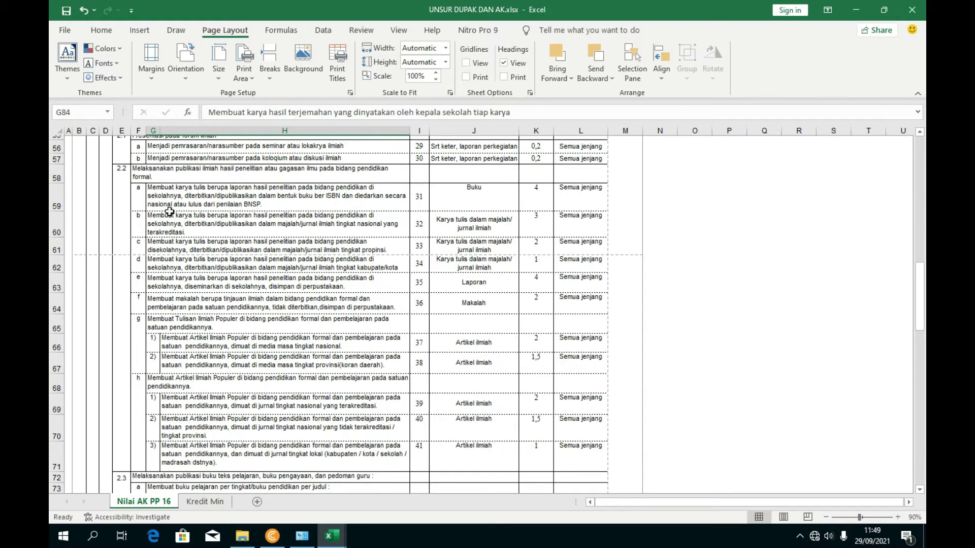
{"action": "scroll", "coordinate": [169, 211], "scroll_direction": "up", "scroll_amount": 2}
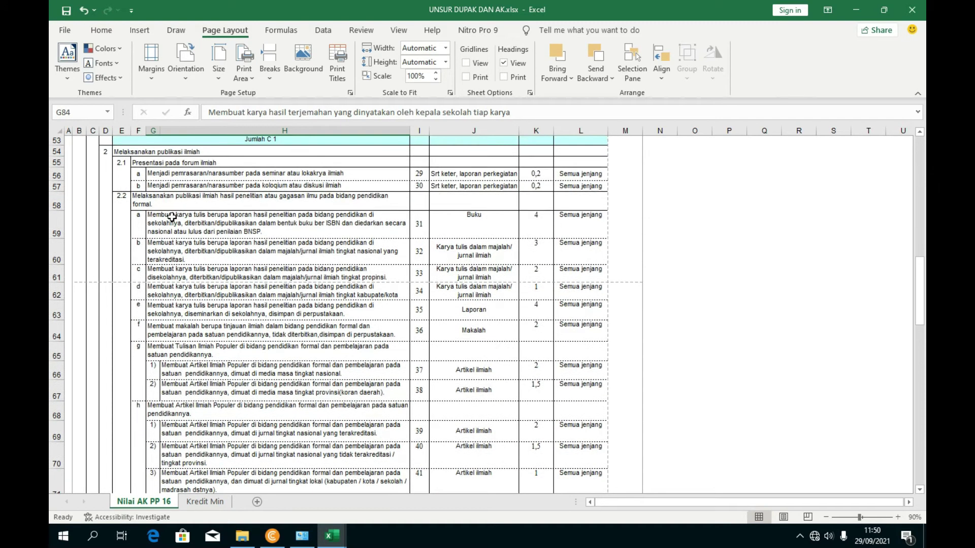
{"action": "left_click", "coordinate": [165, 203]}
{"action": "scroll", "coordinate": [193, 216], "scroll_direction": "up", "scroll_amount": 2}
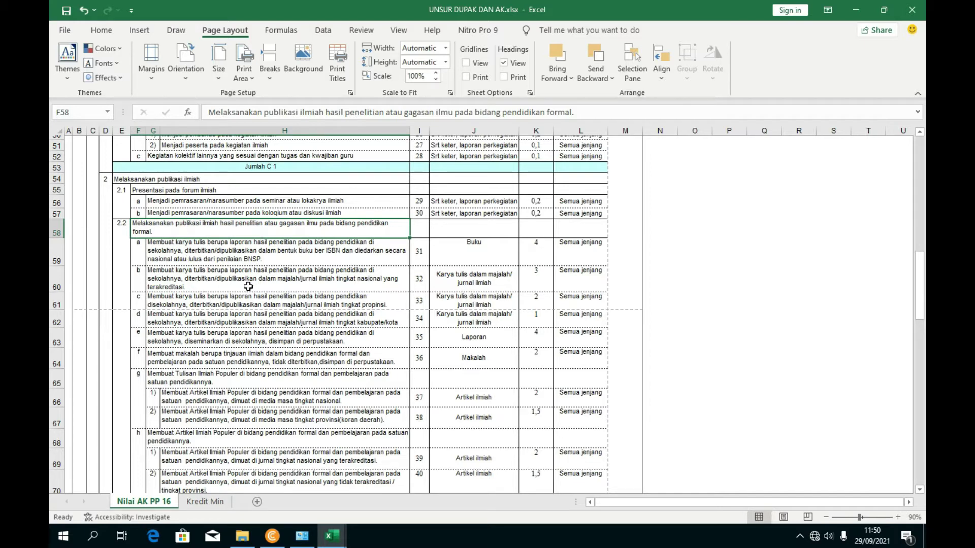
- Compare the national, provincial and regency journal items in G60, G61 and G62
{"action": "left_click", "coordinate": [181, 298]}
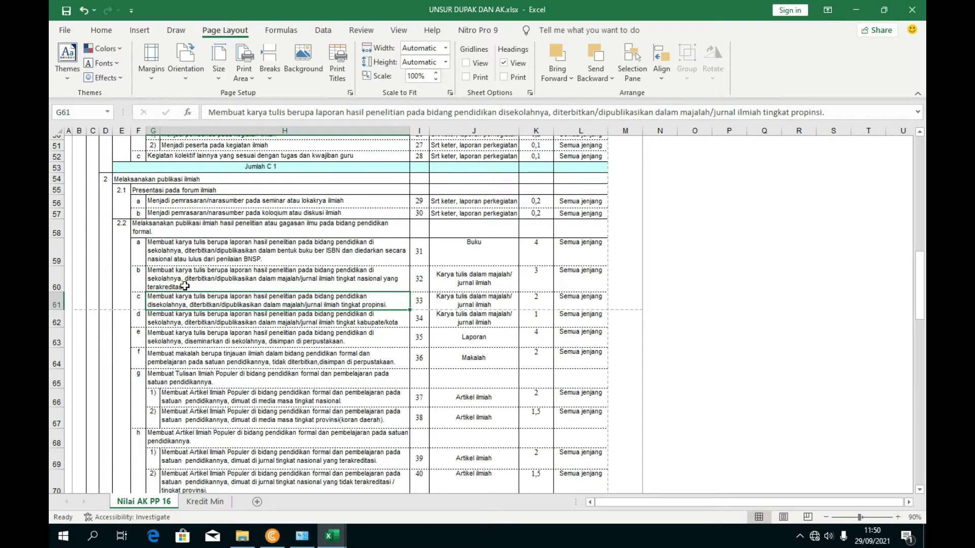
{"action": "left_click", "coordinate": [190, 283]}
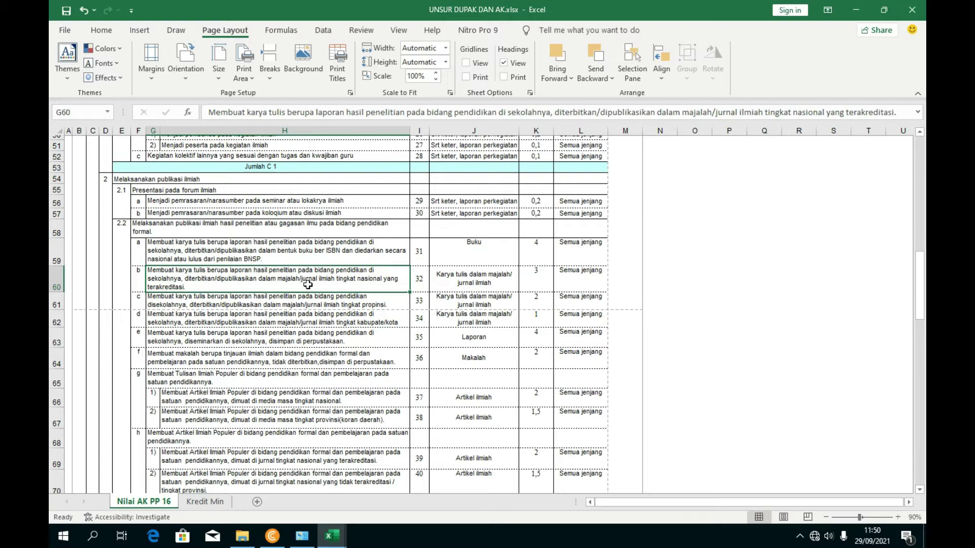
{"action": "left_click", "coordinate": [314, 315]}
{"action": "left_click", "coordinate": [203, 303]}
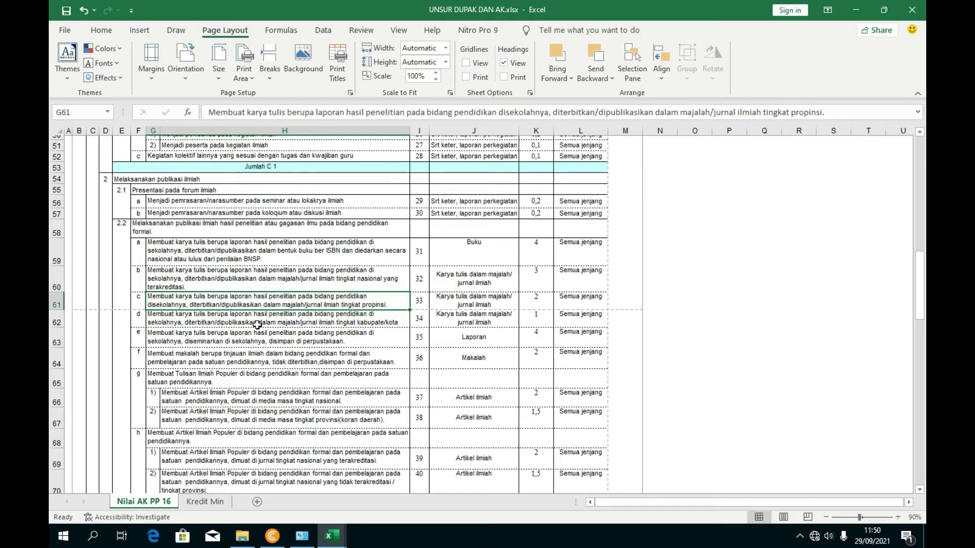
{"action": "left_click", "coordinate": [191, 328]}
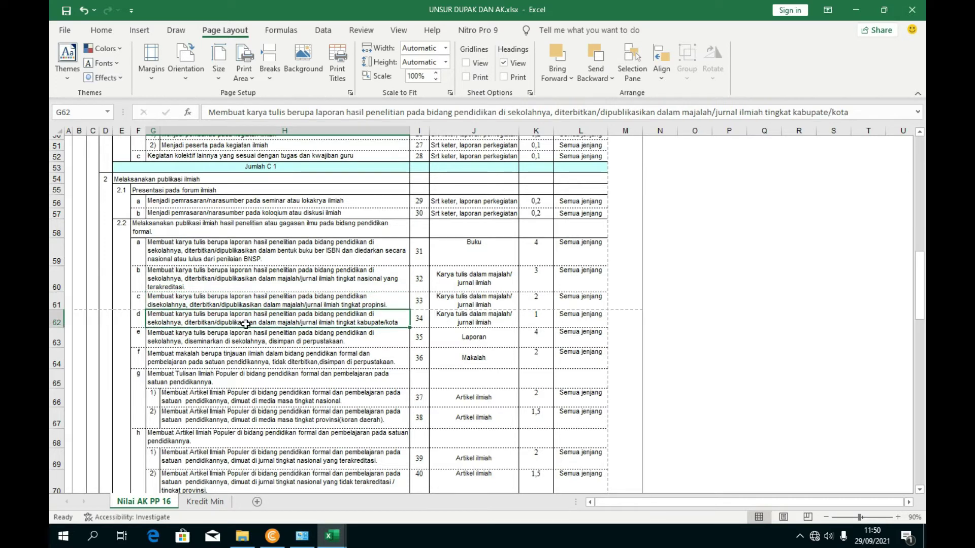
- Choose the G63 seminar-report item (Laporan output) and select its full description text
{"action": "left_click", "coordinate": [337, 337]}
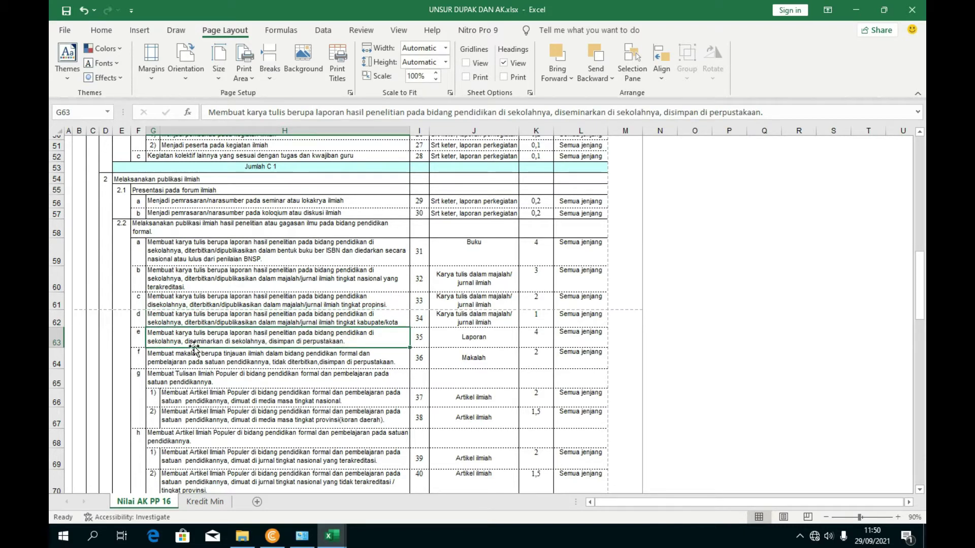
{"action": "left_click", "coordinate": [531, 335]}
{"action": "left_click", "coordinate": [477, 338]}
{"action": "left_click", "coordinate": [352, 337]}
{"action": "left_click", "coordinate": [214, 350]}
{"action": "left_click", "coordinate": [206, 336]}
{"action": "left_click", "coordinate": [195, 359]}
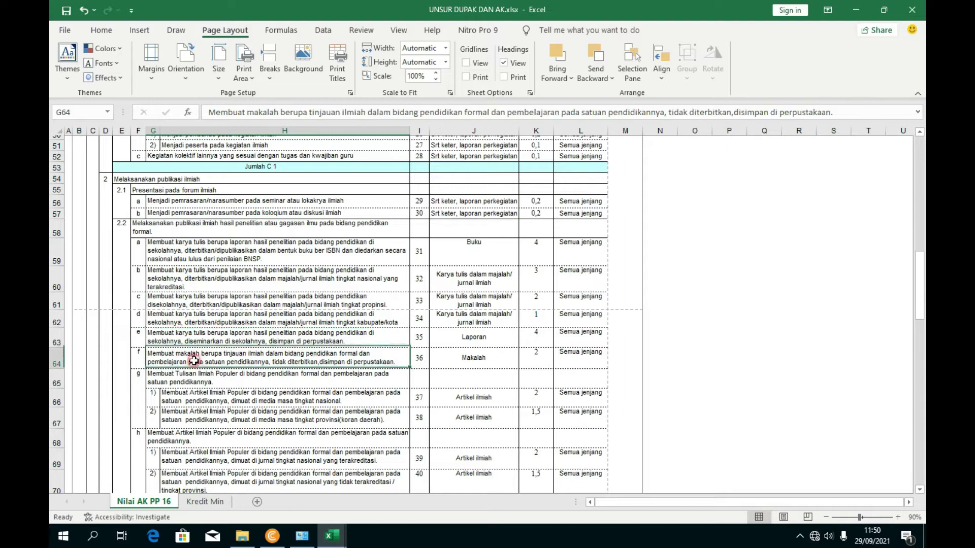
{"action": "left_click", "coordinate": [214, 344]}
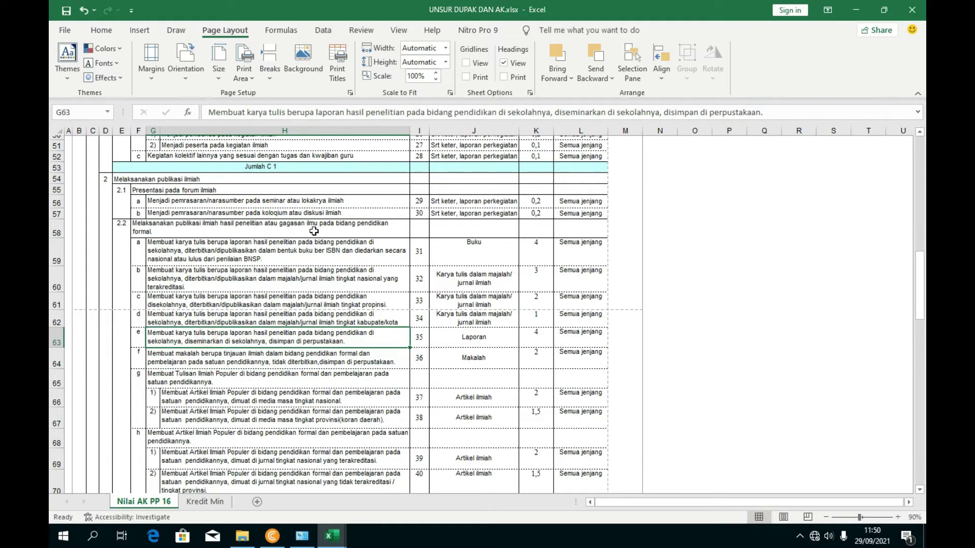
{"action": "left_click", "coordinate": [210, 112]}
{"action": "left_click_drag", "start_coordinate": [210, 112], "coordinate": [765, 113]}
{"action": "key", "text": "ctrl+c"}
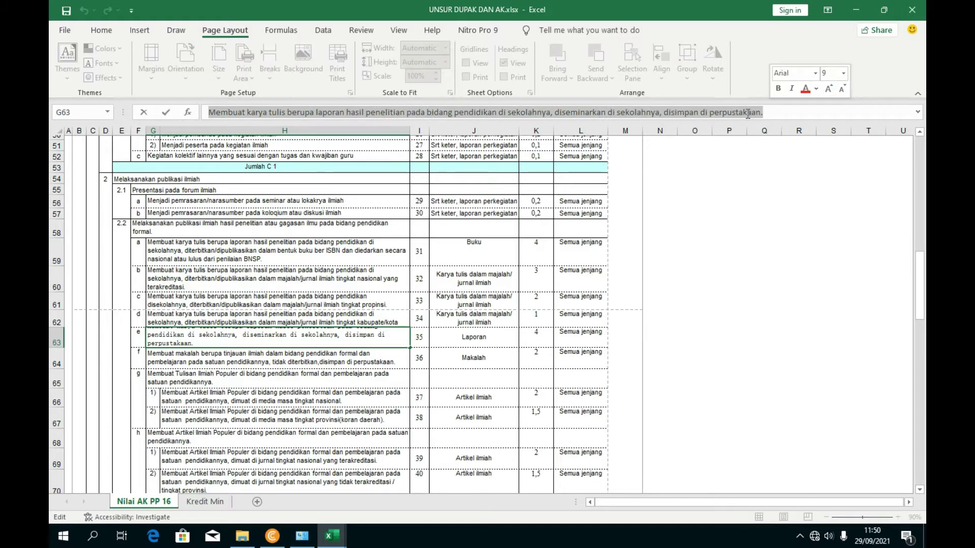
- Paste the G63 research-report sentence into J23 of the MATRIK sheet and wrap it onto several lines
{"action": "left_click", "coordinate": [332, 535]}
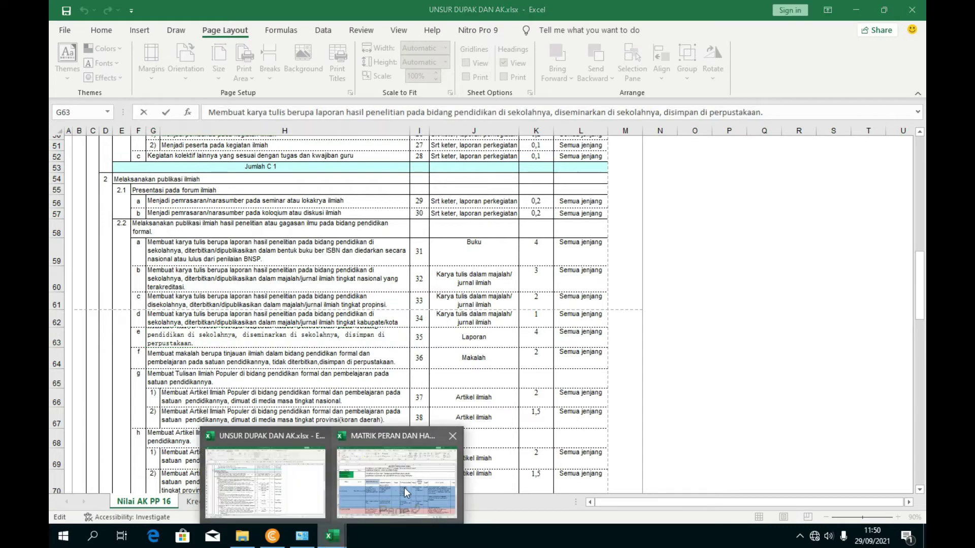
{"action": "left_click", "coordinate": [404, 487]}
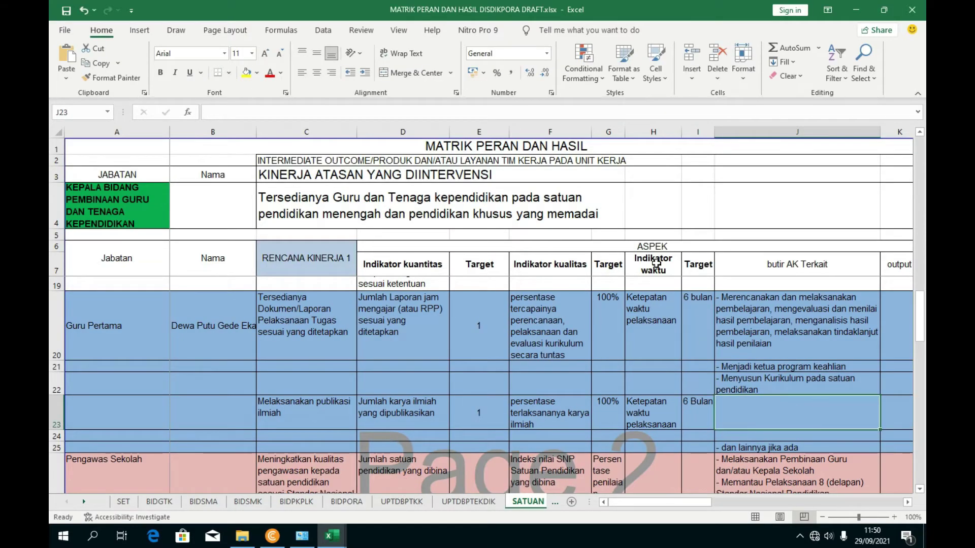
{"action": "left_click", "coordinate": [239, 109]}
{"action": "key", "text": "ctrl+v"}
{"action": "key", "text": "Return"}
{"action": "left_click", "coordinate": [750, 405]}
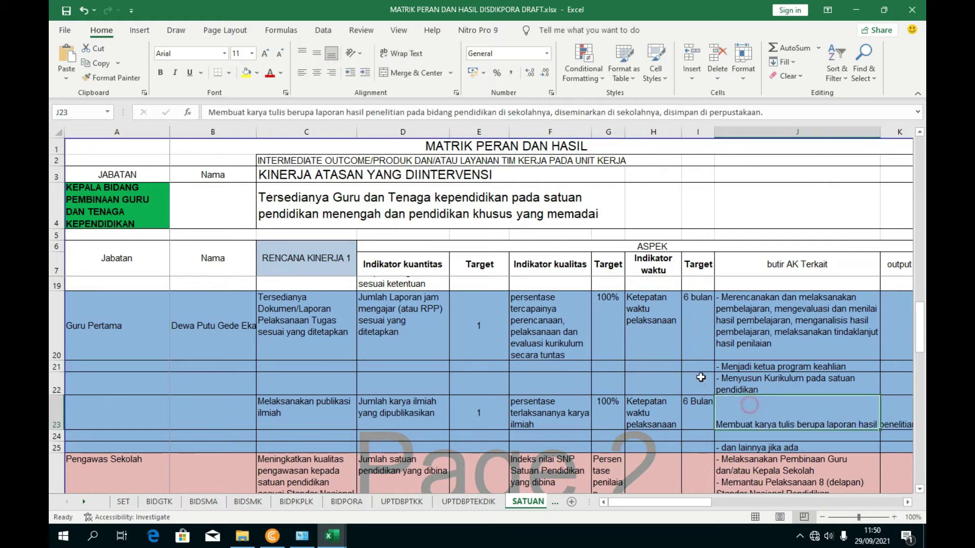
{"action": "left_click", "coordinate": [382, 57]}
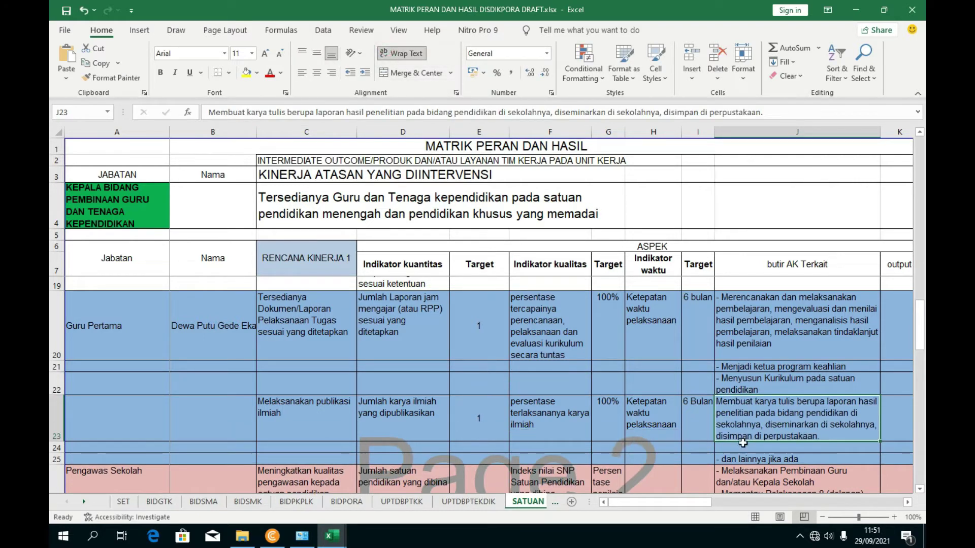
{"action": "key", "text": "Return"}
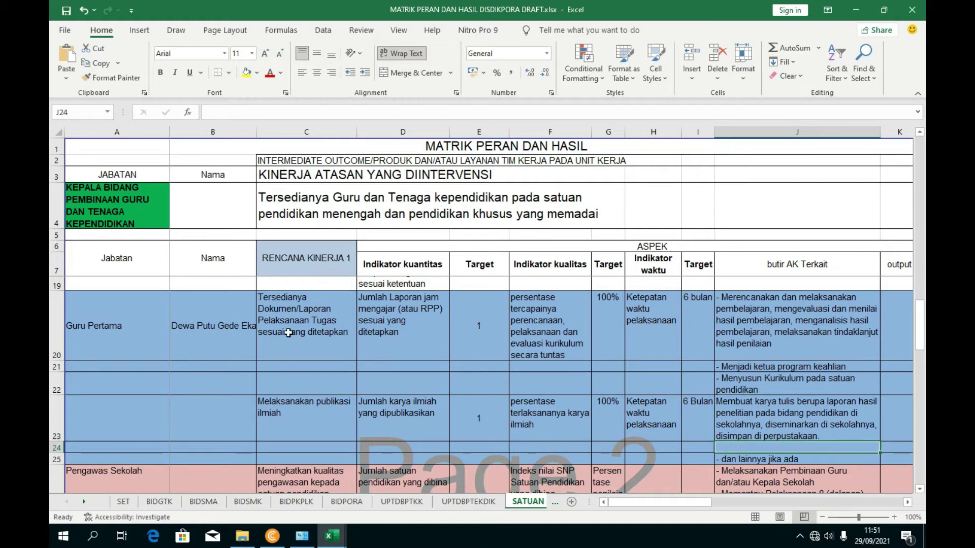
{"action": "left_click", "coordinate": [305, 418]}
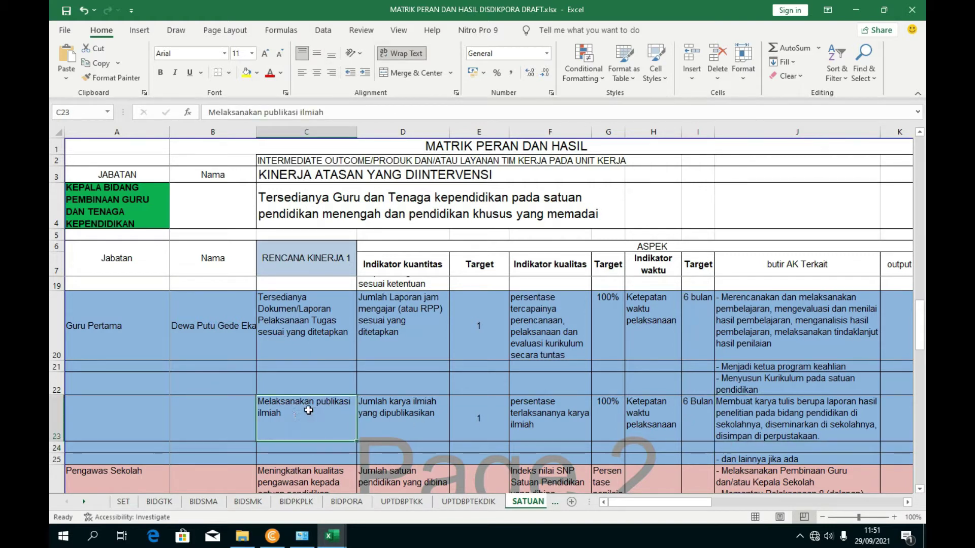
{"action": "left_click", "coordinate": [754, 447]}
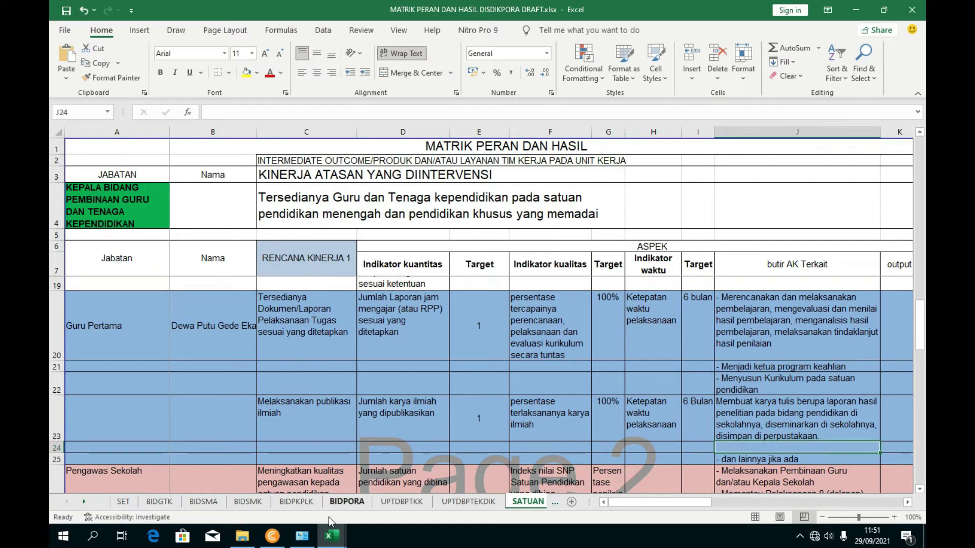
- In UNSUR DUPAK DAN AK, browse the karya inovatif items from Menemukan teknologi tepat guna to Membuat alat peraga
{"action": "mouse_move", "coordinate": [332, 536]}
{"action": "left_click", "coordinate": [258, 435]}
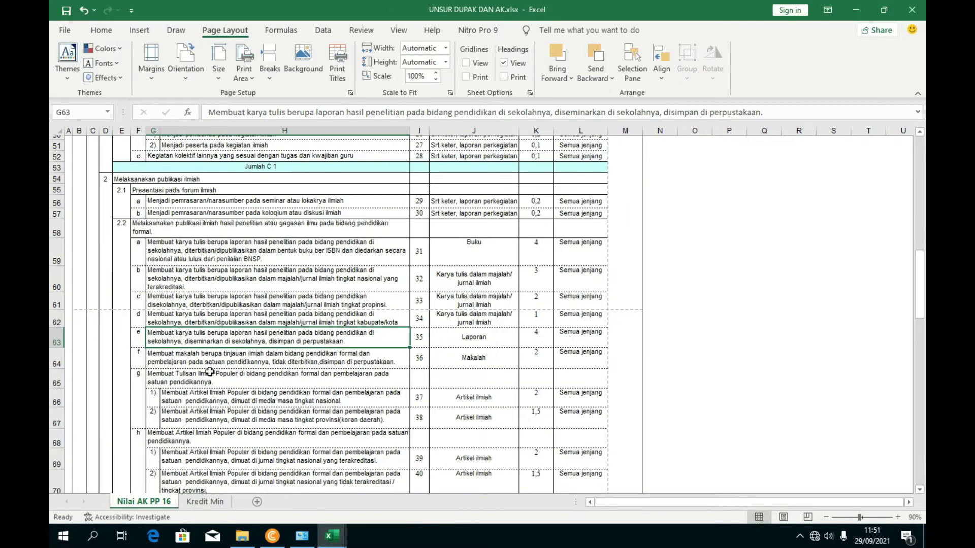
{"action": "scroll", "coordinate": [208, 376], "scroll_direction": "down", "scroll_amount": 4}
{"action": "scroll", "coordinate": [192, 390], "scroll_direction": "down", "scroll_amount": 2}
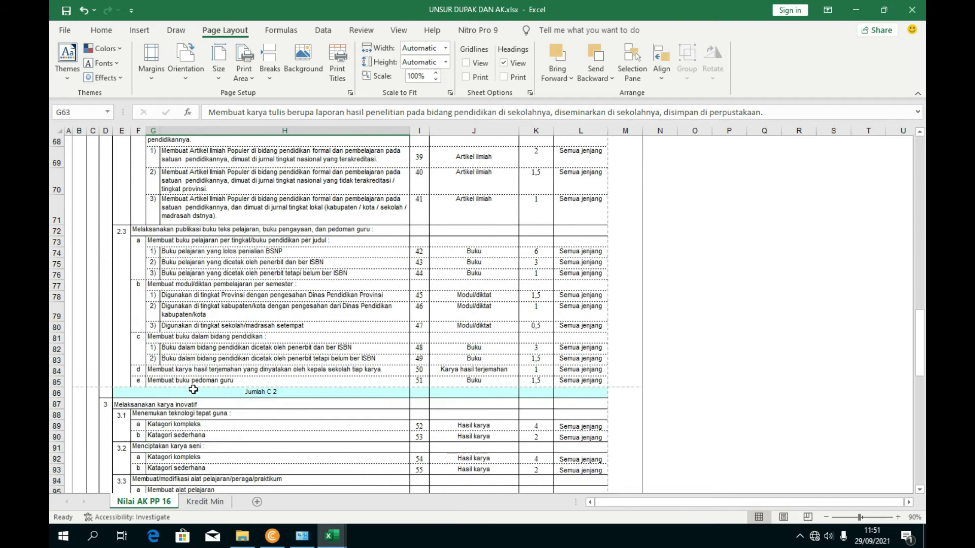
{"action": "left_click", "coordinate": [185, 414]}
{"action": "scroll", "coordinate": [168, 419], "scroll_direction": "down", "scroll_amount": 3}
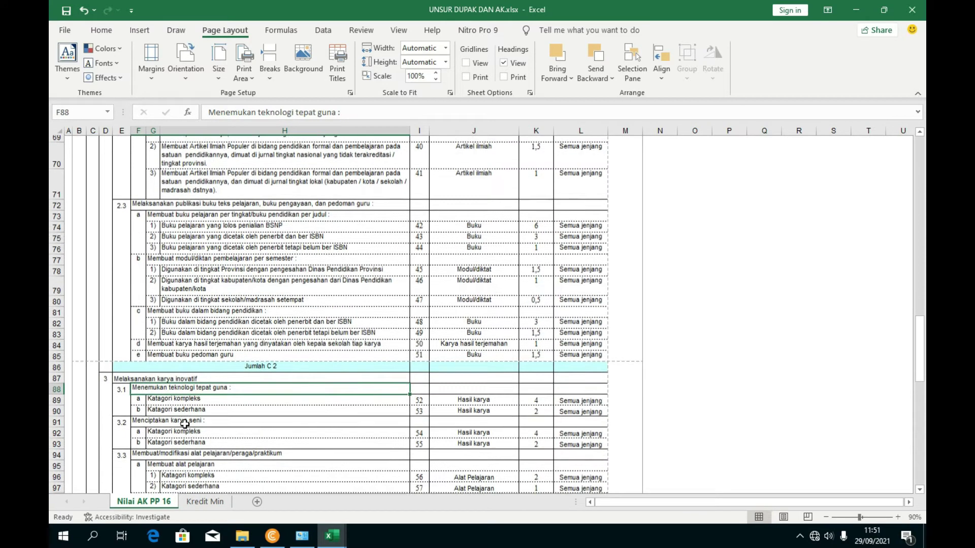
{"action": "left_click", "coordinate": [157, 400]}
{"action": "scroll", "coordinate": [199, 414], "scroll_direction": "down", "scroll_amount": 1}
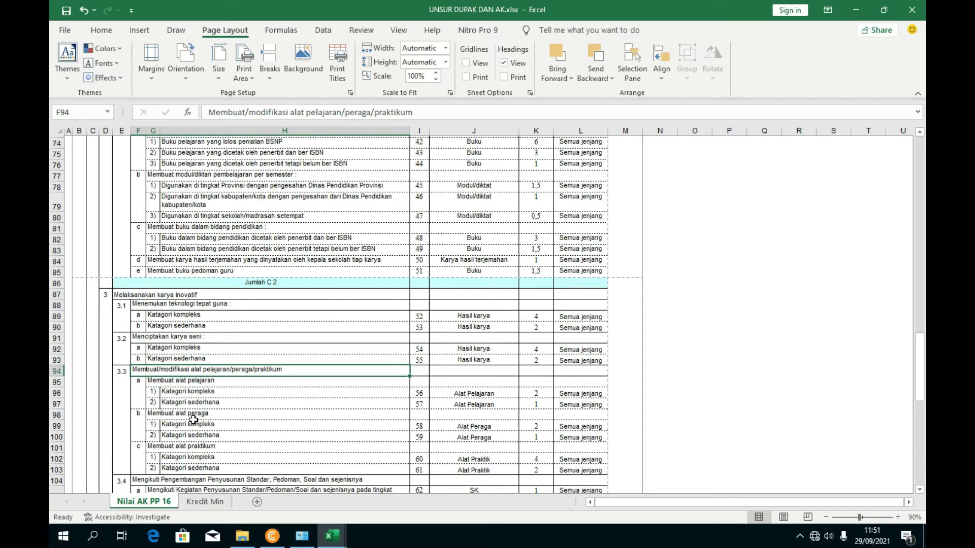
{"action": "left_click", "coordinate": [174, 382]}
{"action": "left_click", "coordinate": [170, 416]}
- Insert a new blank row 24 in the MATRIK sheet below the publikasi ilmiah row
{"action": "mouse_move", "coordinate": [332, 536]}
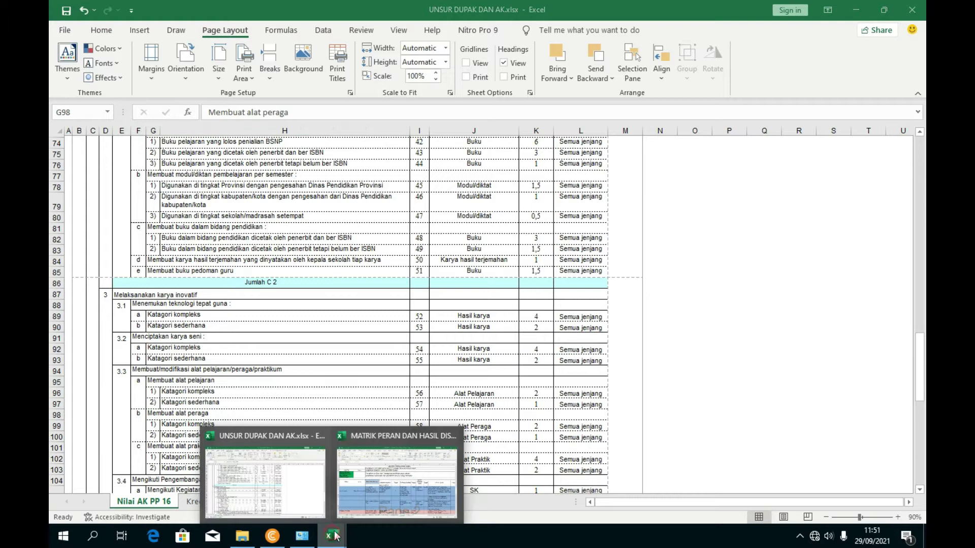
{"action": "left_click", "coordinate": [436, 467]}
{"action": "scroll", "coordinate": [736, 452], "scroll_direction": "down", "scroll_amount": 1}
{"action": "right_click", "coordinate": [58, 413]}
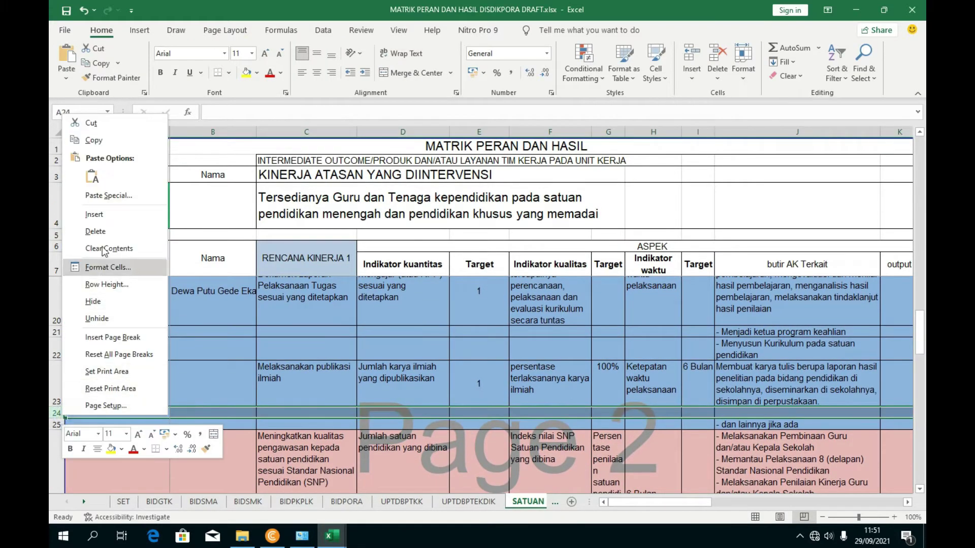
{"action": "left_click", "coordinate": [94, 214]}
{"action": "left_click", "coordinate": [735, 410]}
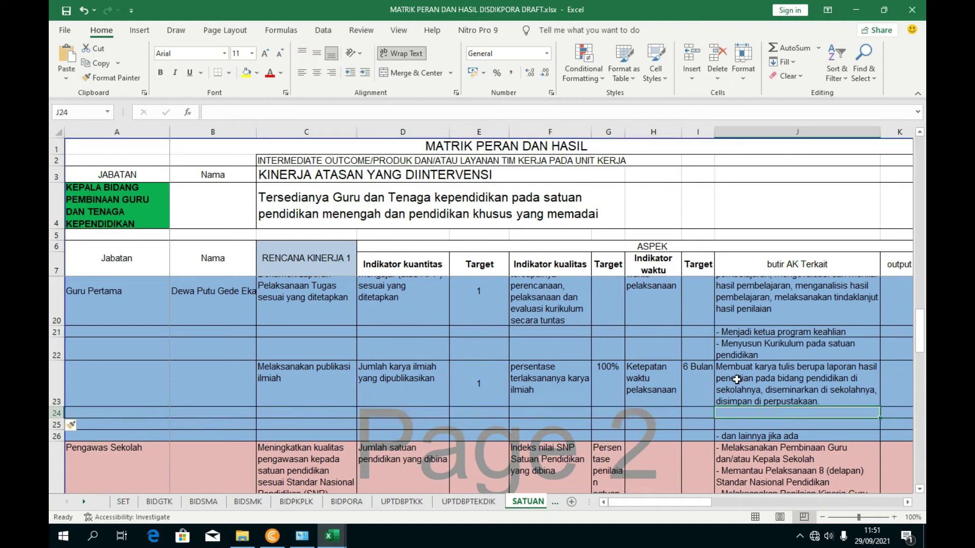
{"action": "left_click", "coordinate": [736, 380]}
{"action": "left_click", "coordinate": [210, 113]}
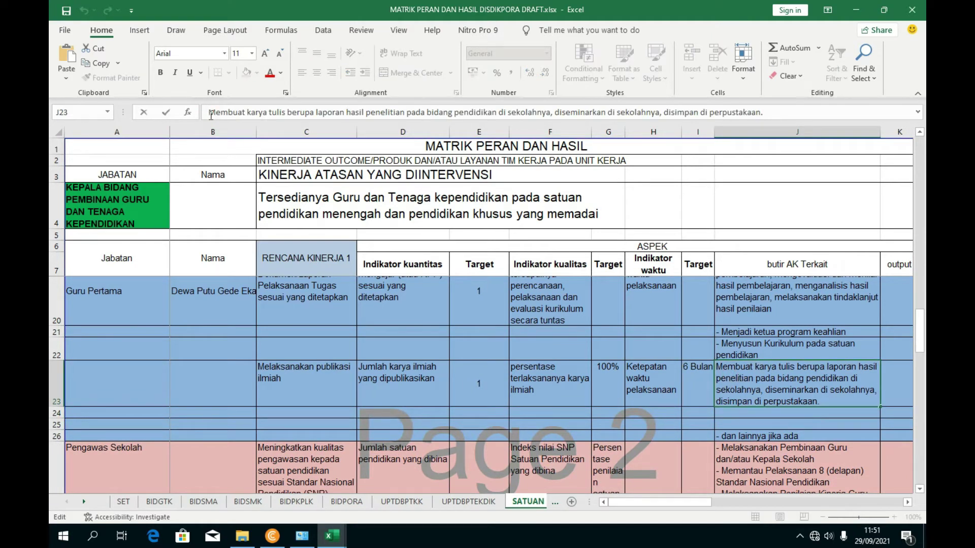
- Prefix J23's text with a dash and enter '- Membuat alat peraga sederhana' in J24
{"action": "type", "text": "-"}
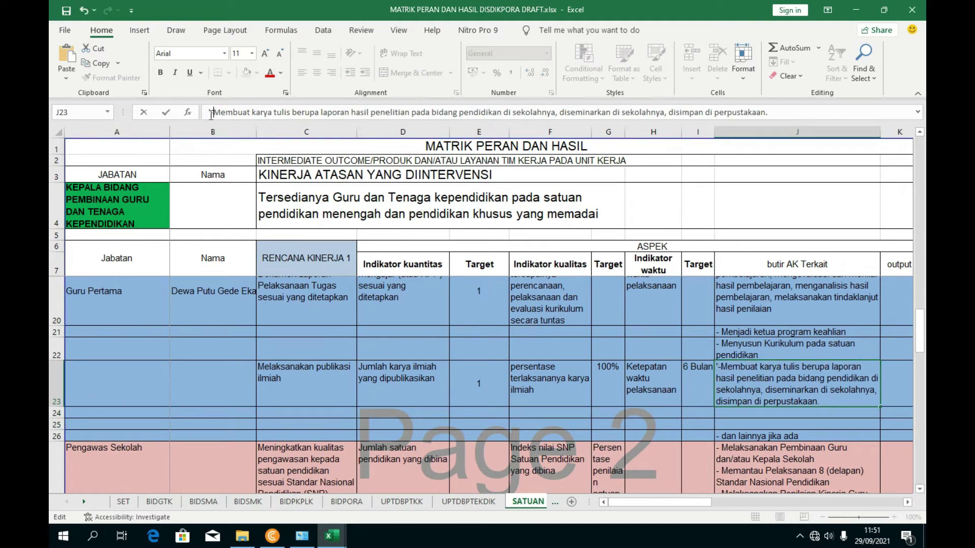
{"action": "key", "text": "Return"}
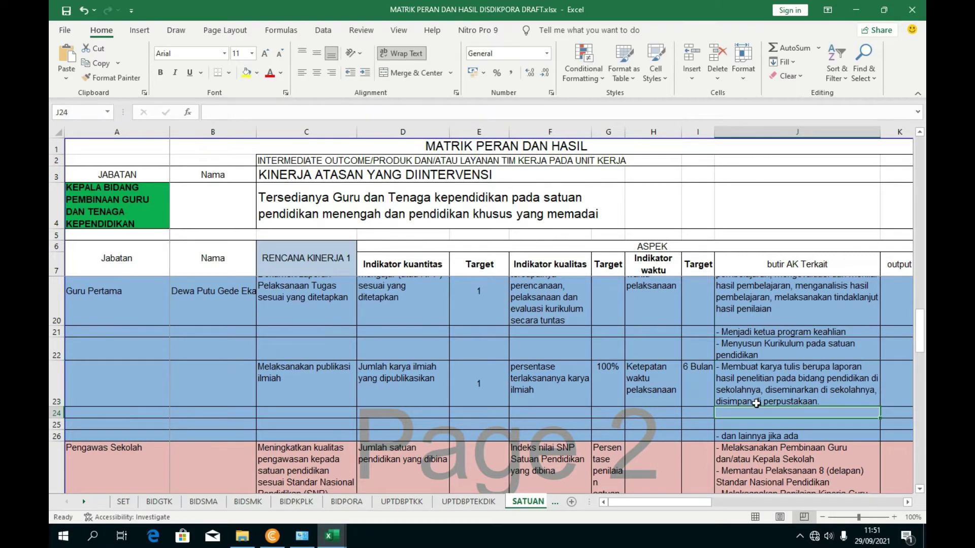
{"action": "type", "text": "-"}
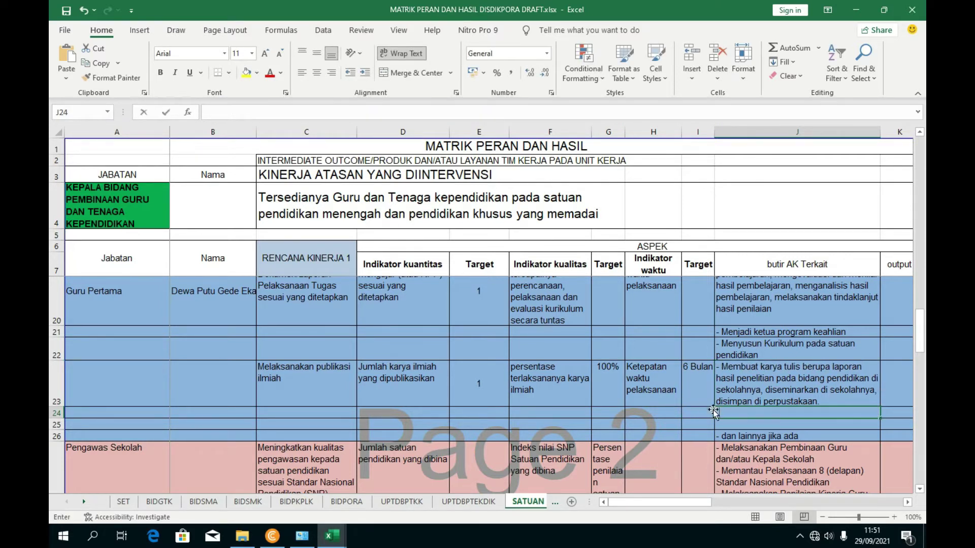
{"action": "left_click", "coordinate": [208, 112]}
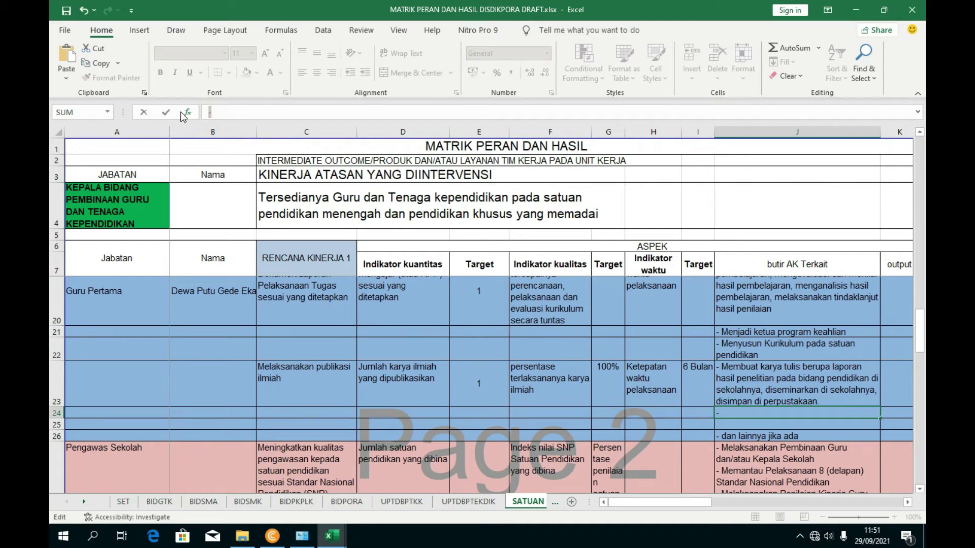
{"action": "key", "text": "BackSpace"}
{"action": "type", "text": "'- Membuat"}
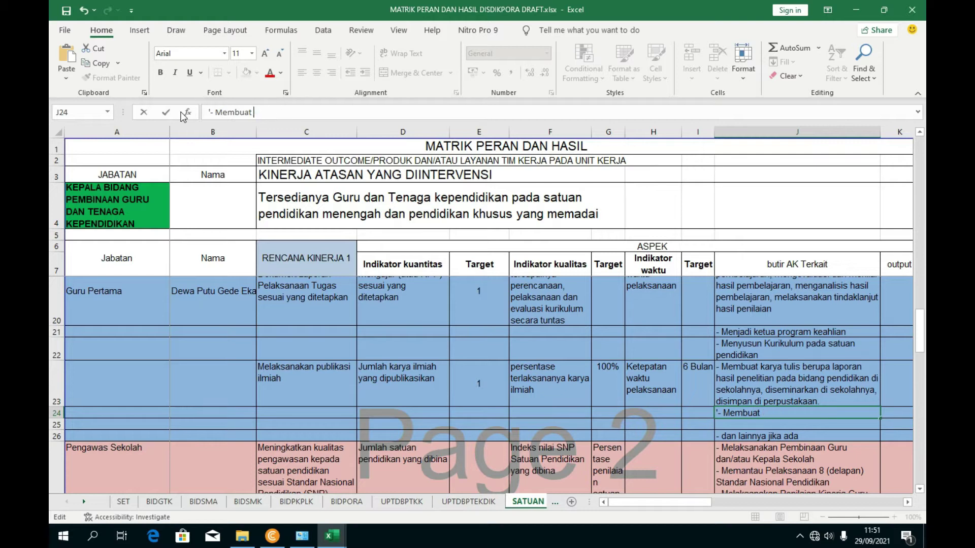
{"action": "mouse_move", "coordinate": [343, 546]}
{"action": "mouse_move", "coordinate": [273, 486]}
{"action": "type", "text": "aga "}
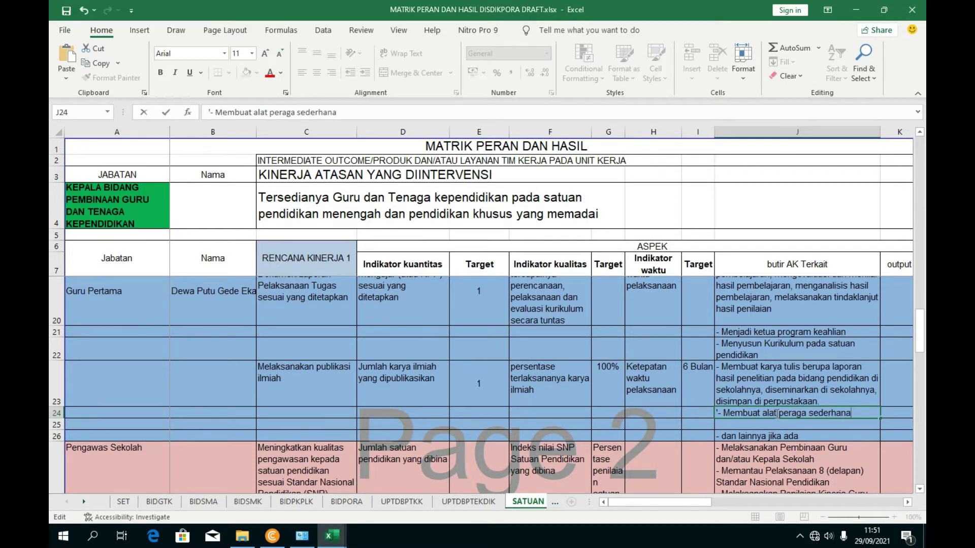
{"action": "type", "text": "sederhana"}
{"action": "key", "text": "Return"}
- Compare with row 23, then delete the trial alat peraga entry from J24
{"action": "left_click", "coordinate": [777, 413]}
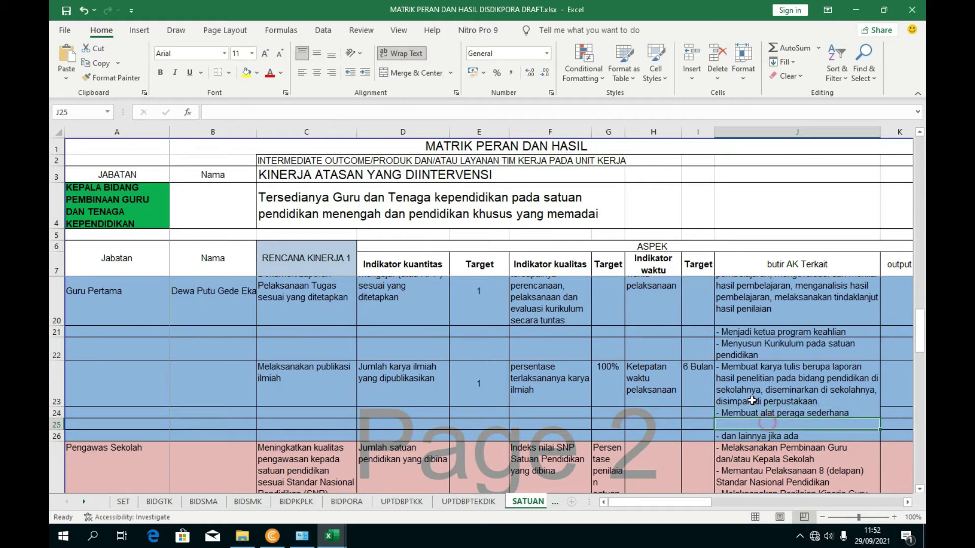
{"action": "left_click", "coordinate": [762, 369]}
{"action": "key", "text": "Down"}
{"action": "key", "text": "Down"}
{"action": "left_click", "coordinate": [288, 382]}
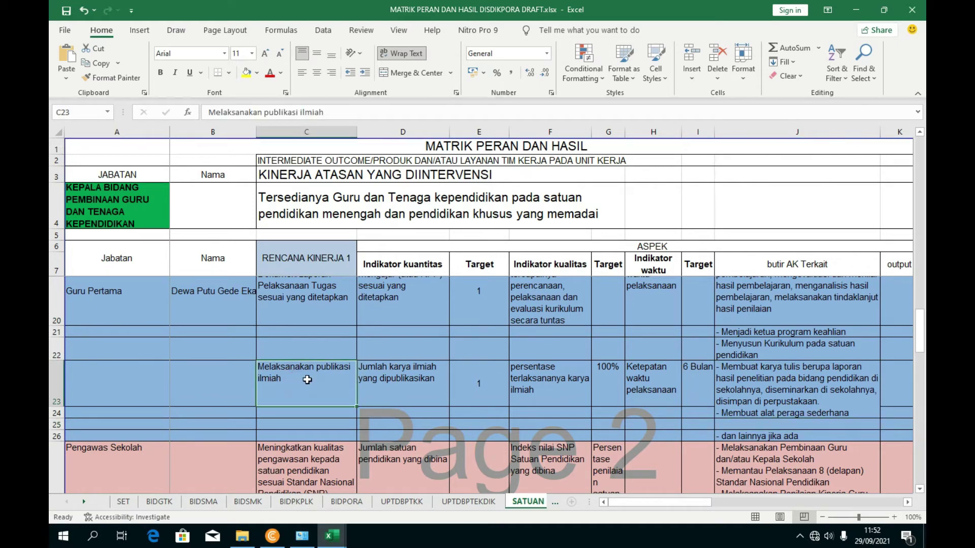
{"action": "left_click", "coordinate": [730, 398]}
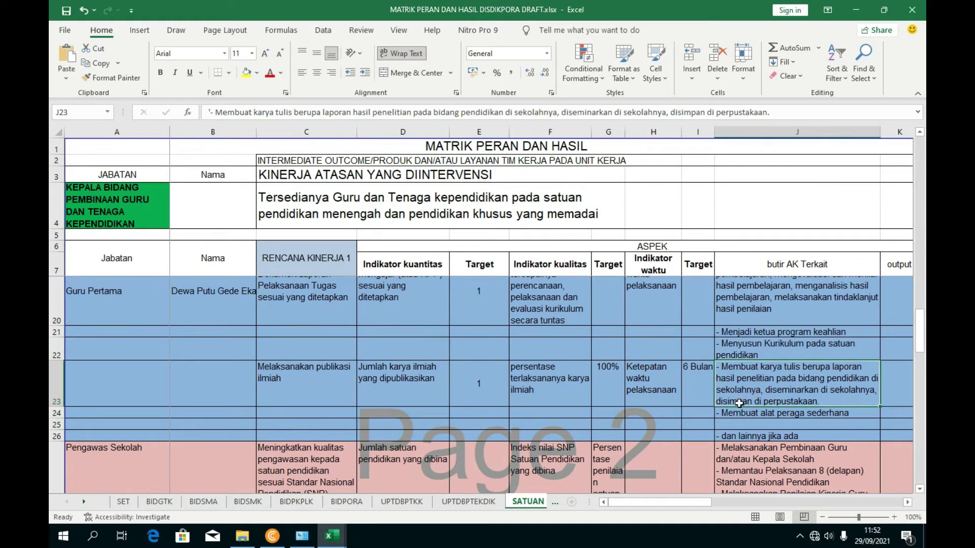
{"action": "left_click", "coordinate": [740, 414]}
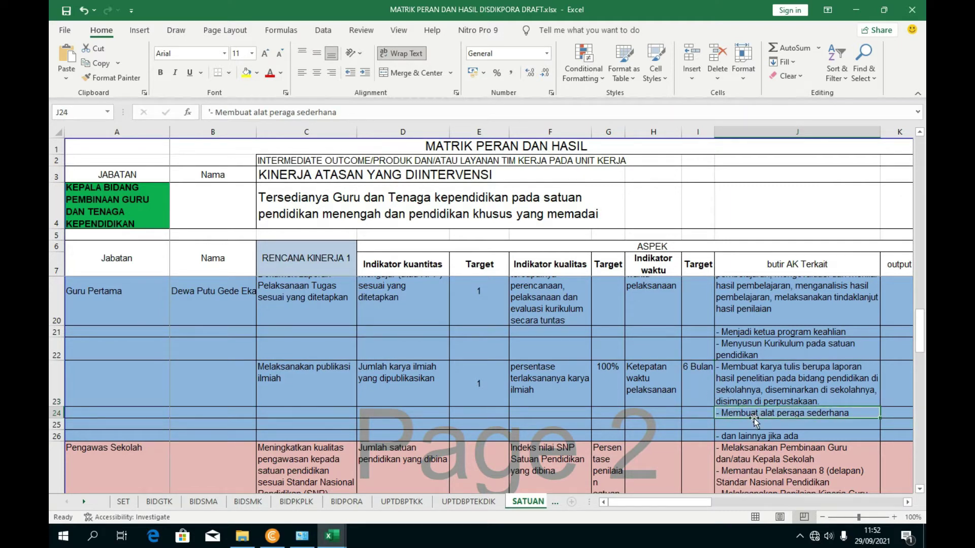
{"action": "key", "text": "Delete"}
{"action": "left_click", "coordinate": [768, 401]}
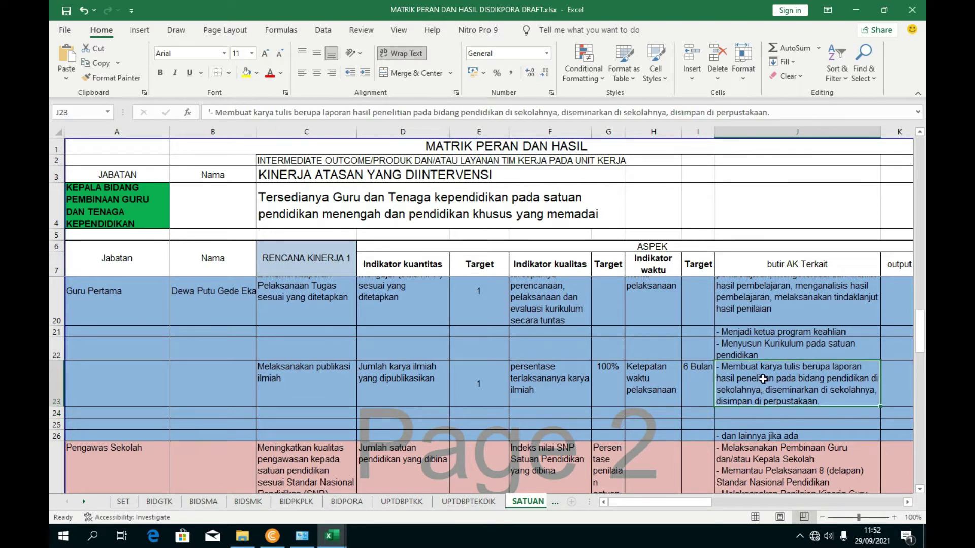
{"action": "left_click", "coordinate": [457, 391]}
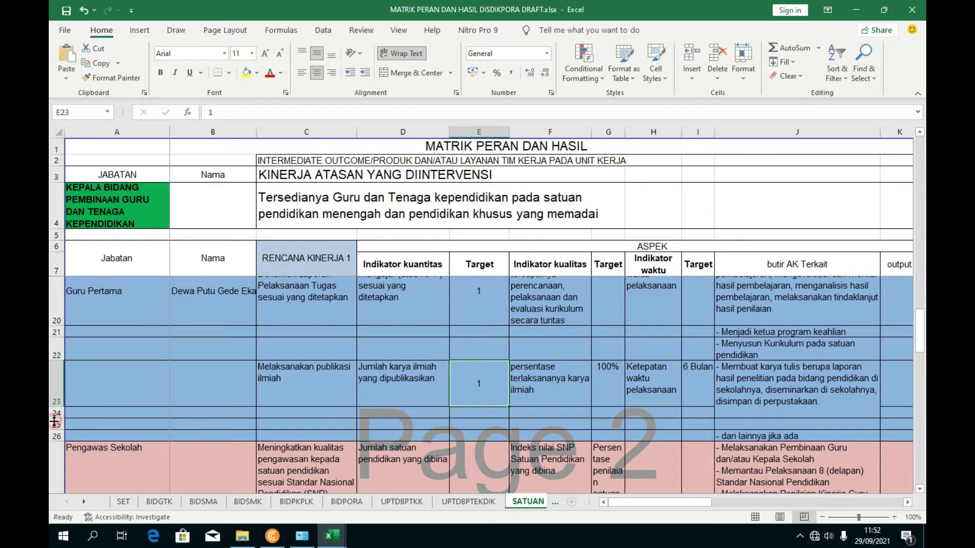
{"action": "left_click", "coordinate": [56, 424]}
{"action": "right_click", "coordinate": [56, 425]}
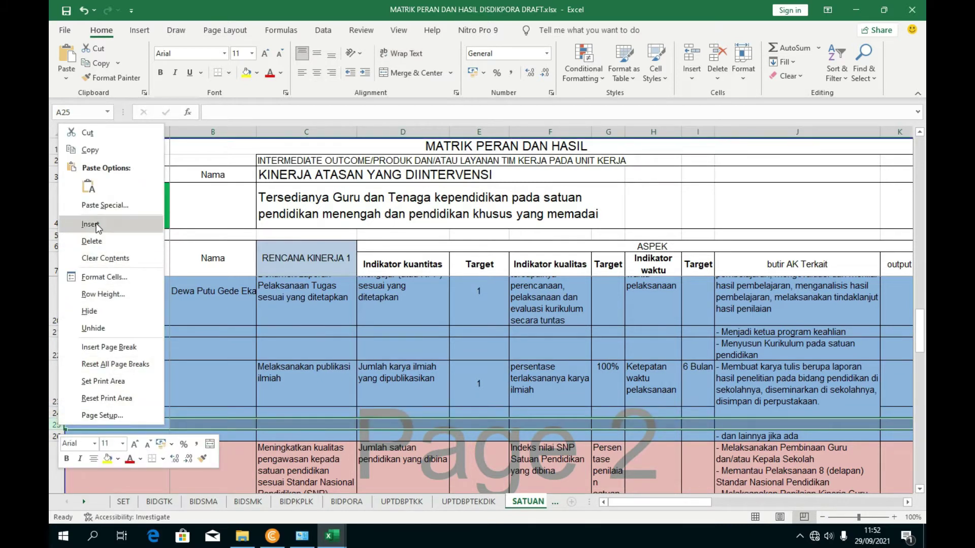
{"action": "left_click", "coordinate": [92, 160]}
{"action": "right_click", "coordinate": [55, 424]}
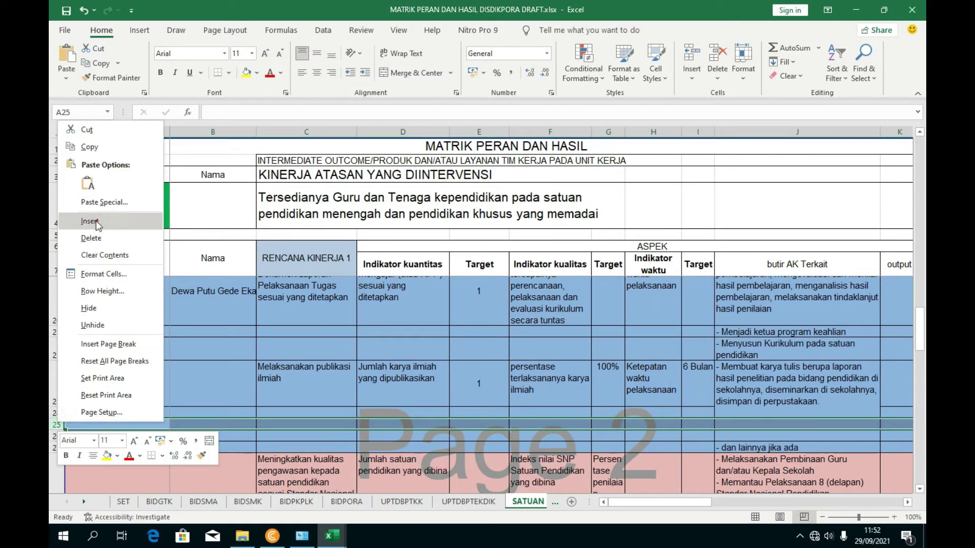
{"action": "left_click", "coordinate": [92, 160]}
{"action": "left_click", "coordinate": [550, 435]}
{"action": "left_click", "coordinate": [324, 412]}
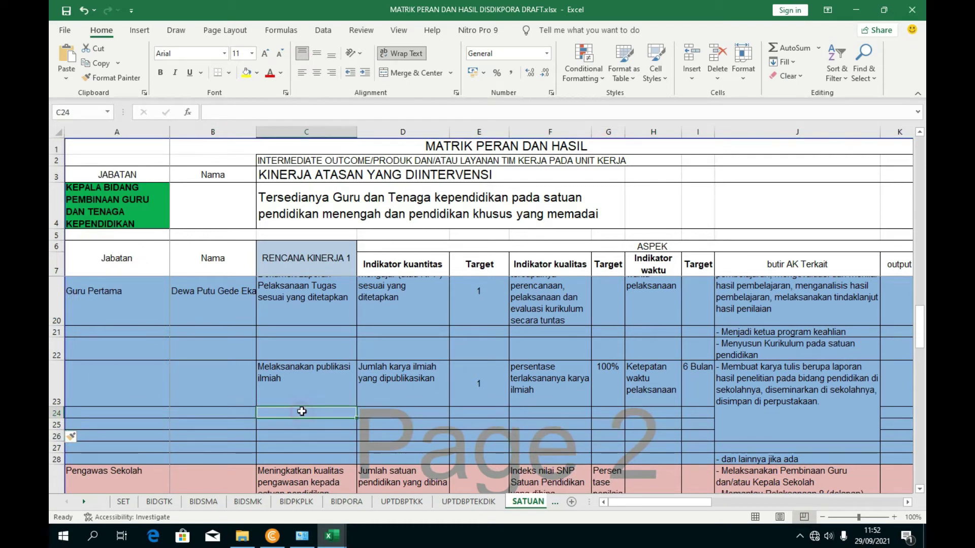
{"action": "left_click", "coordinate": [736, 424]}
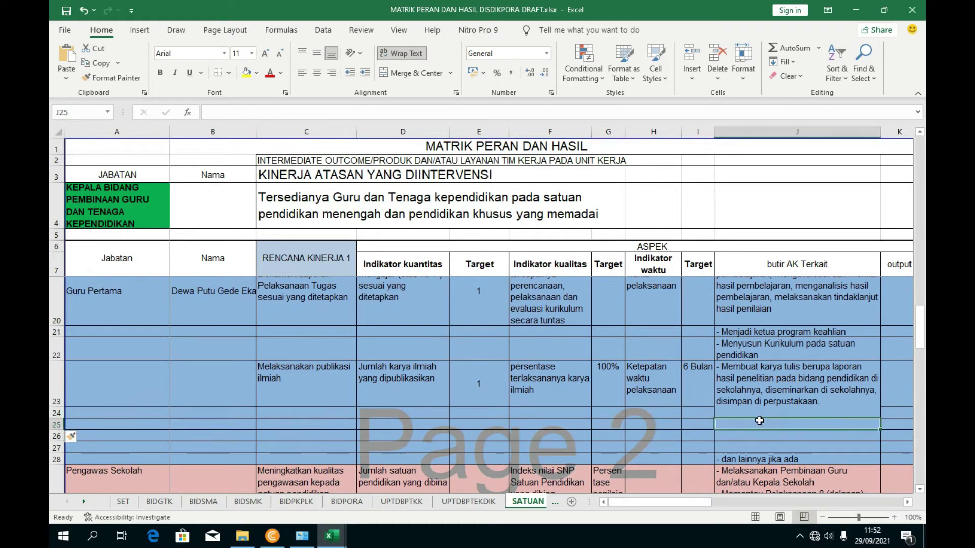
{"action": "left_click", "coordinate": [737, 447]}
{"action": "left_click_drag", "start_coordinate": [737, 413], "coordinate": [737, 436]}
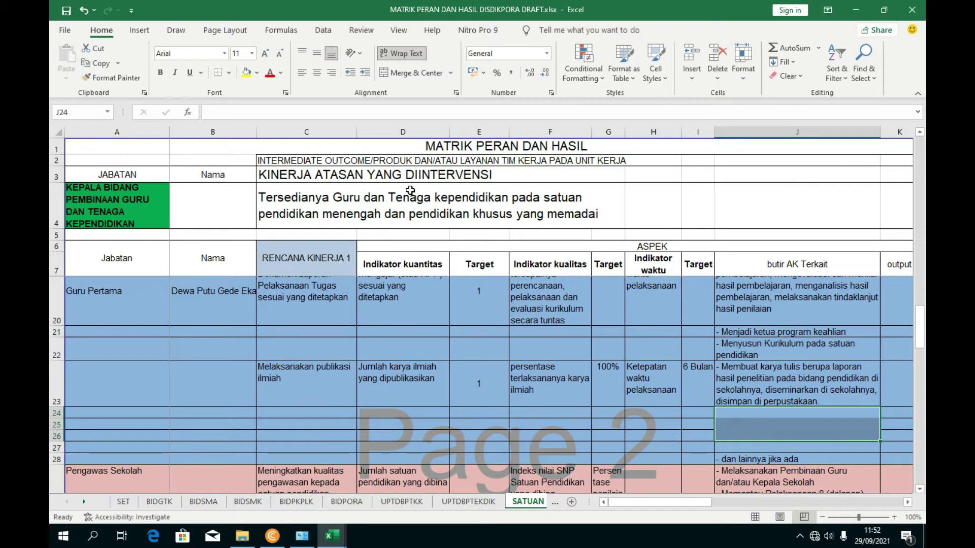
{"action": "left_click", "coordinate": [229, 73]}
{"action": "left_click", "coordinate": [252, 190]}
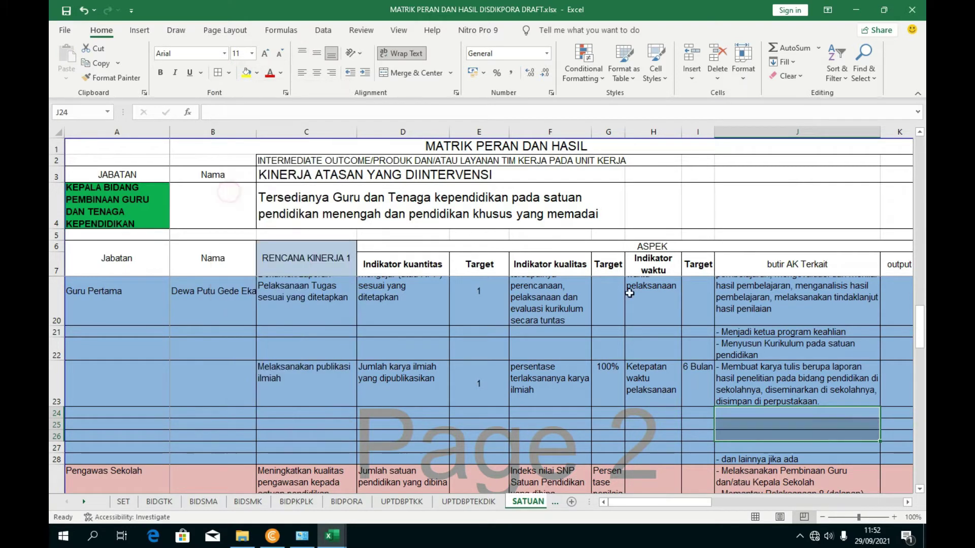
{"action": "left_click", "coordinate": [753, 386]}
{"action": "left_click", "coordinate": [753, 419]}
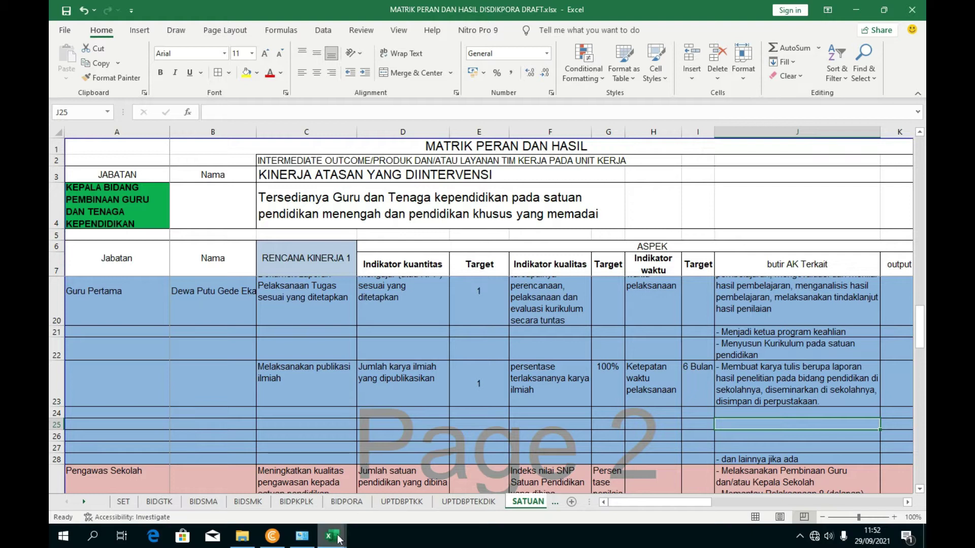
{"action": "left_click", "coordinate": [311, 425]}
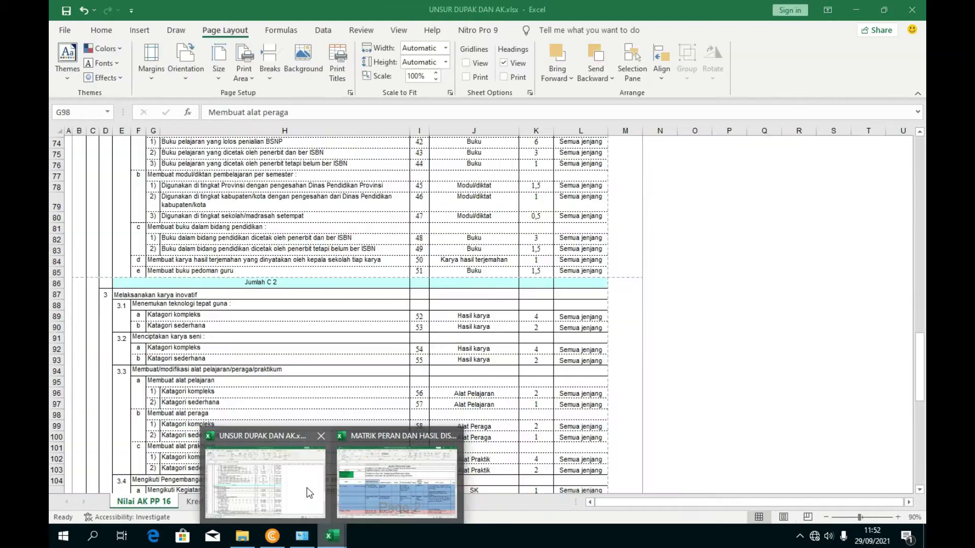
- Copy the PENGEMBANGAN KEPROFESIAN BERKELANJUTAN heading from D38 in UNSUR DUPAK DAN AK, then return to MATRIK PERAN
{"action": "left_click", "coordinate": [307, 487]}
{"action": "scroll", "coordinate": [214, 281], "scroll_direction": "up", "scroll_amount": 6}
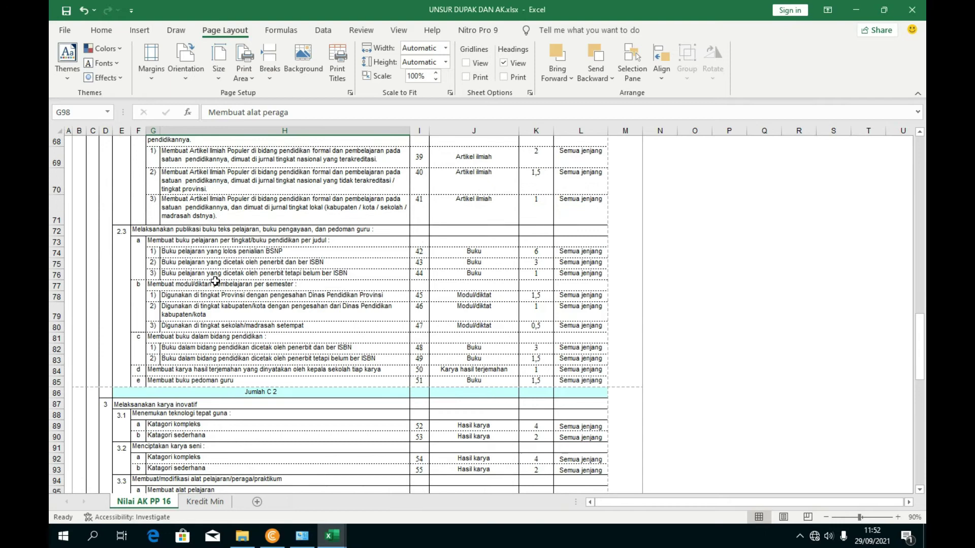
{"action": "scroll", "coordinate": [207, 261], "scroll_direction": "up", "scroll_amount": 8}
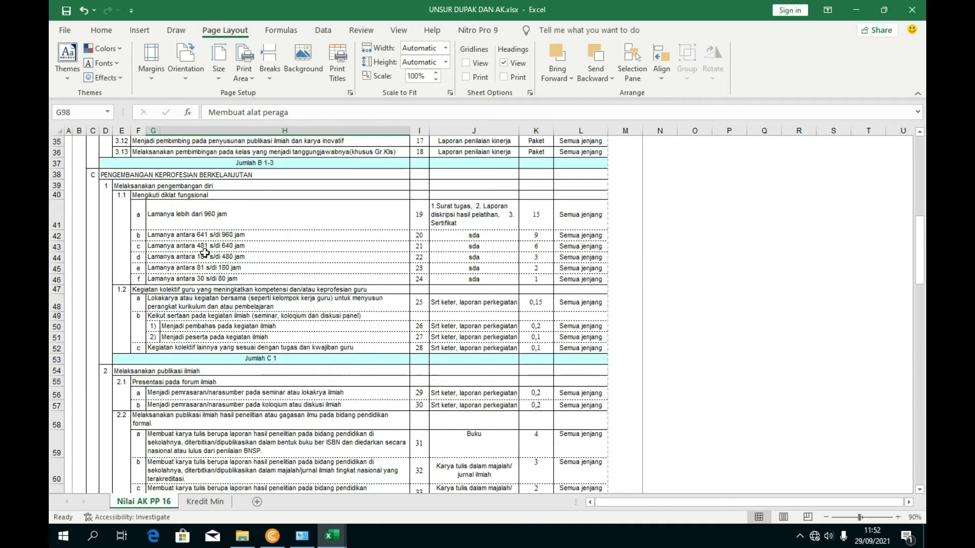
{"action": "left_click", "coordinate": [194, 310]}
{"action": "scroll", "coordinate": [194, 311], "scroll_direction": "down", "scroll_amount": 2}
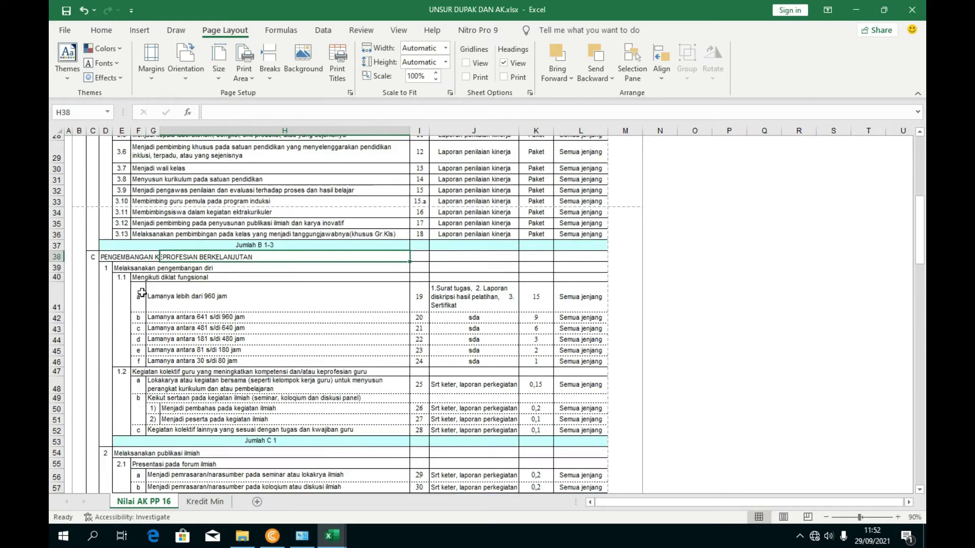
{"action": "left_click", "coordinate": [122, 257]}
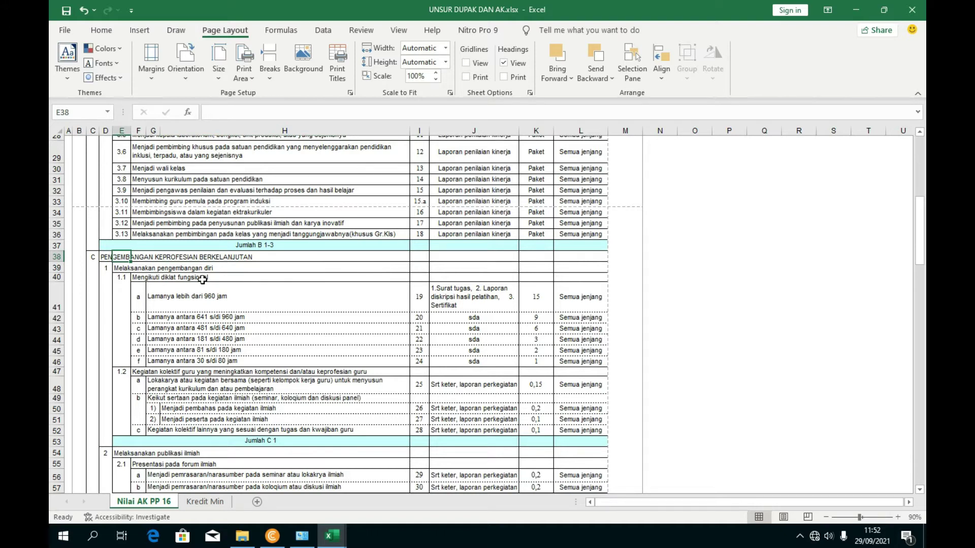
{"action": "left_click", "coordinate": [107, 258]}
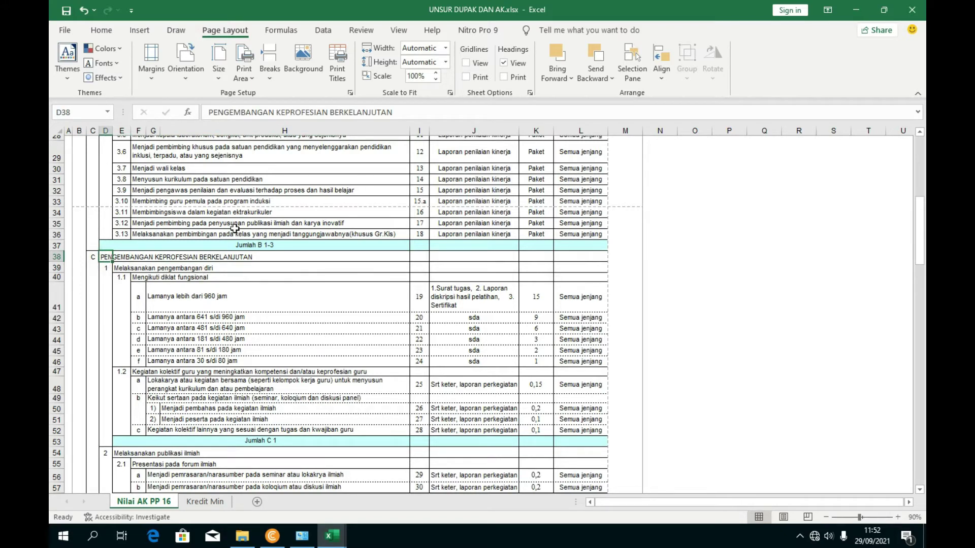
{"action": "left_click_drag", "start_coordinate": [407, 111], "coordinate": [200, 112]}
{"action": "key", "text": "ctrl+c"}
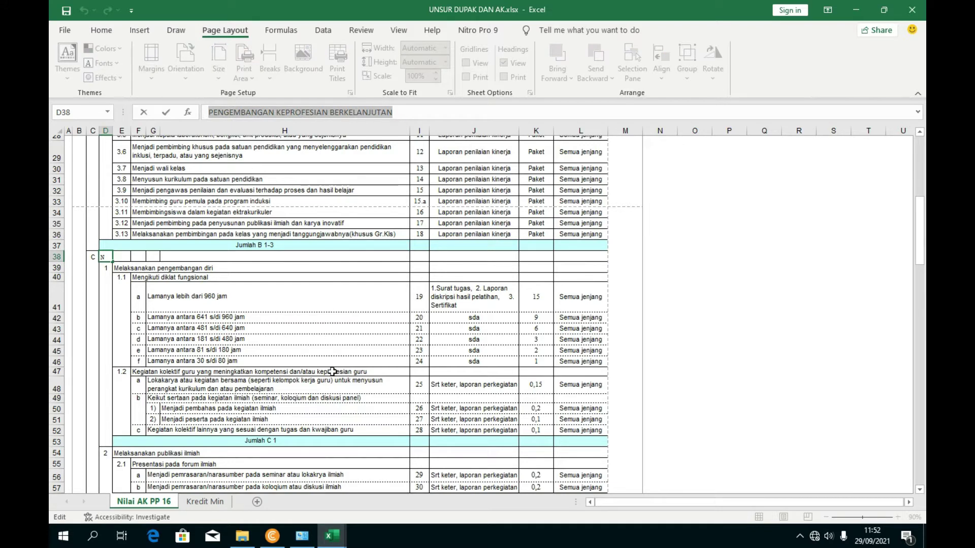
{"action": "mouse_move", "coordinate": [336, 530]}
{"action": "left_click", "coordinate": [407, 505]}
- Paste the copied section heading into C24
{"action": "left_click", "coordinate": [302, 421]}
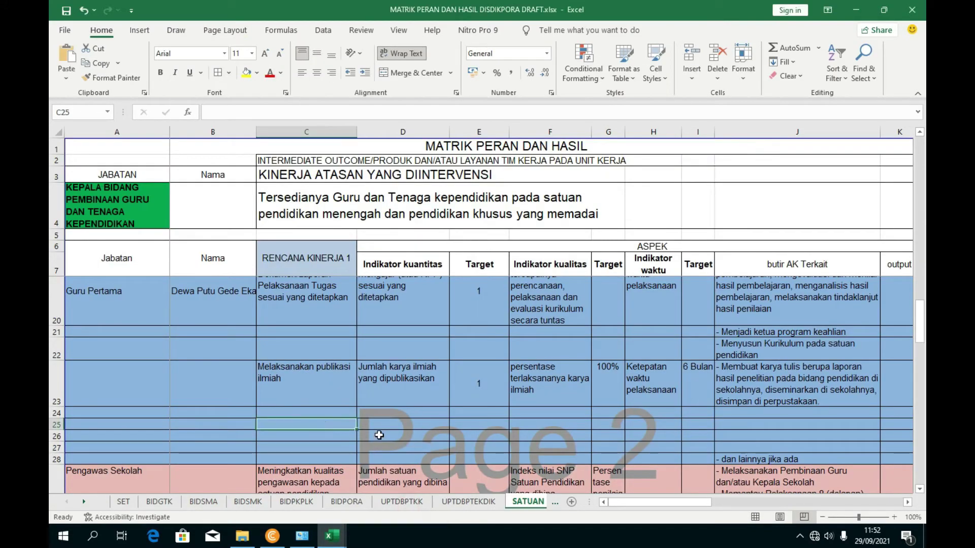
{"action": "left_click", "coordinate": [309, 414]}
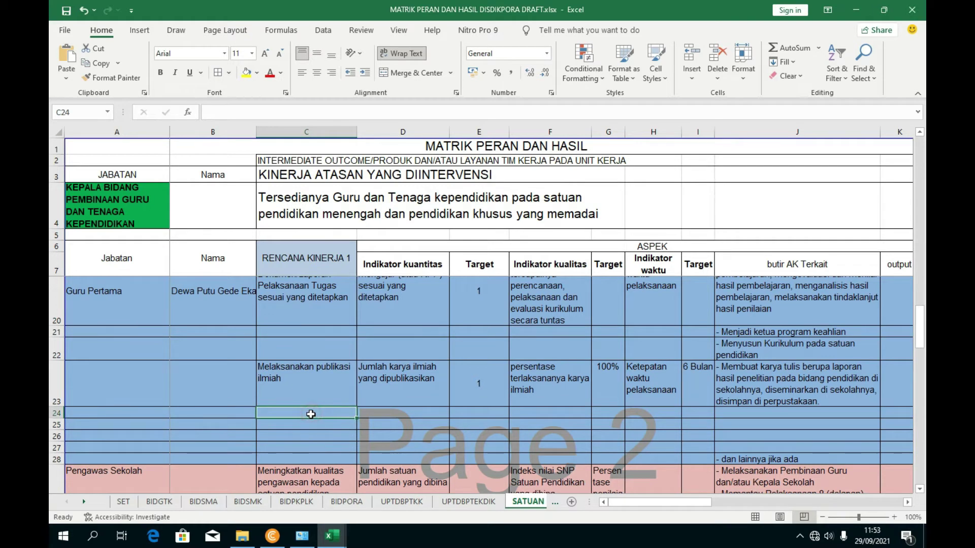
{"action": "key", "text": "ctrl+v"}
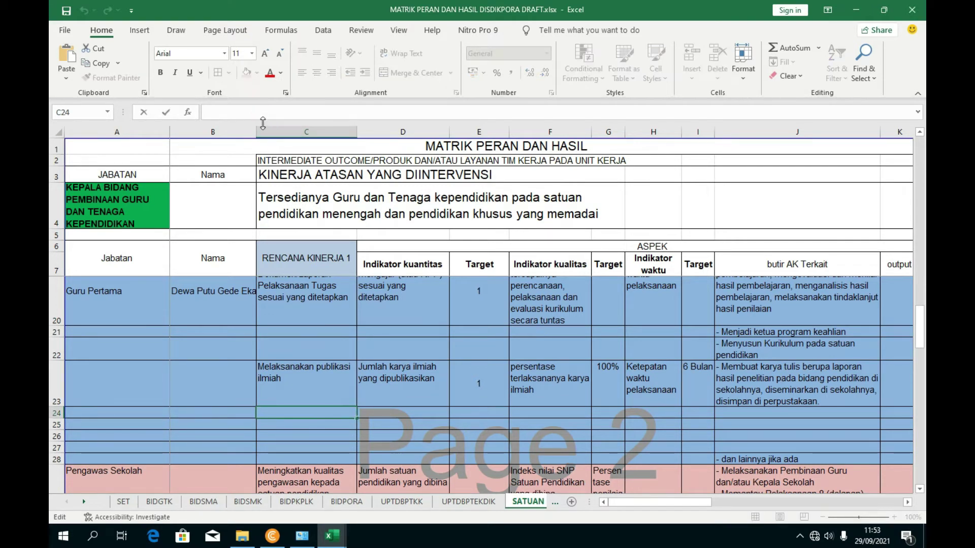
{"action": "key", "text": "ctrl+Return"}
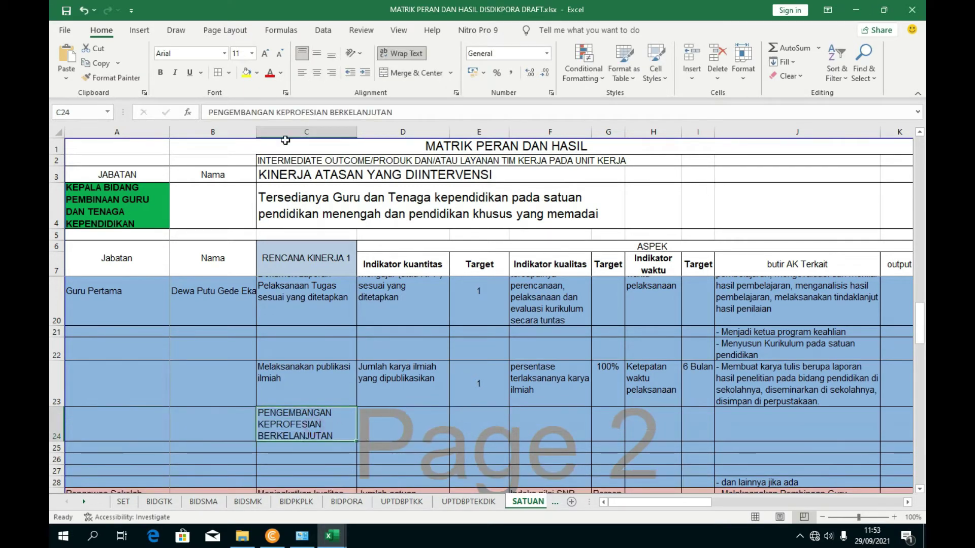
- Retype C24 in title case as 'Pengembangan Keprofesian Berkelanjutan'
{"action": "left_click_drag", "start_coordinate": [412, 112], "coordinate": [207, 113]}
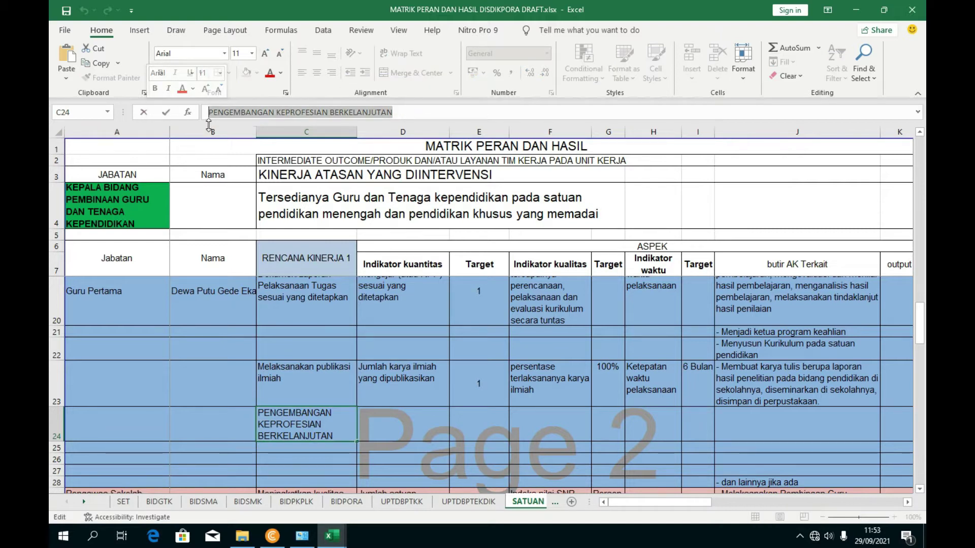
{"action": "type", "text": "P"}
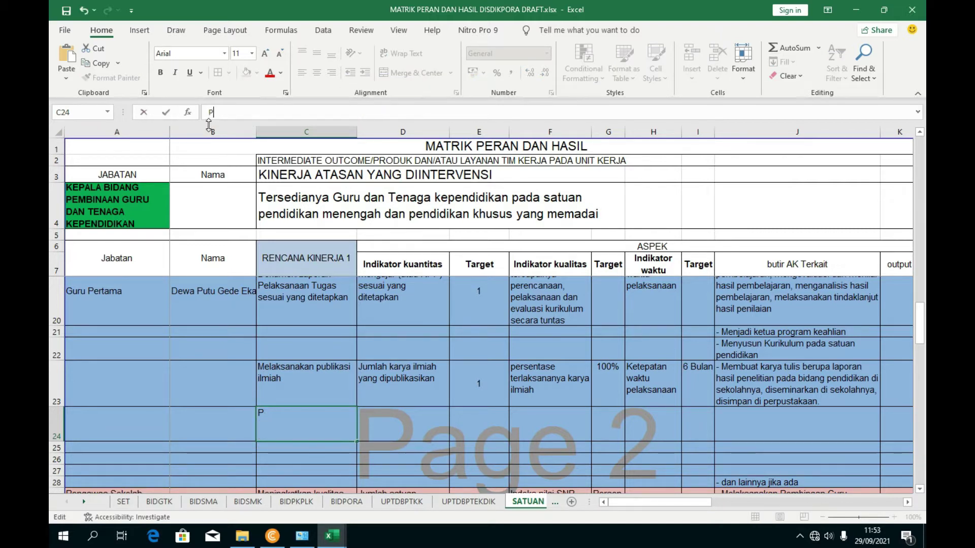
{"action": "key", "text": "BackSpace"}
{"action": "type", "text": "pE"}
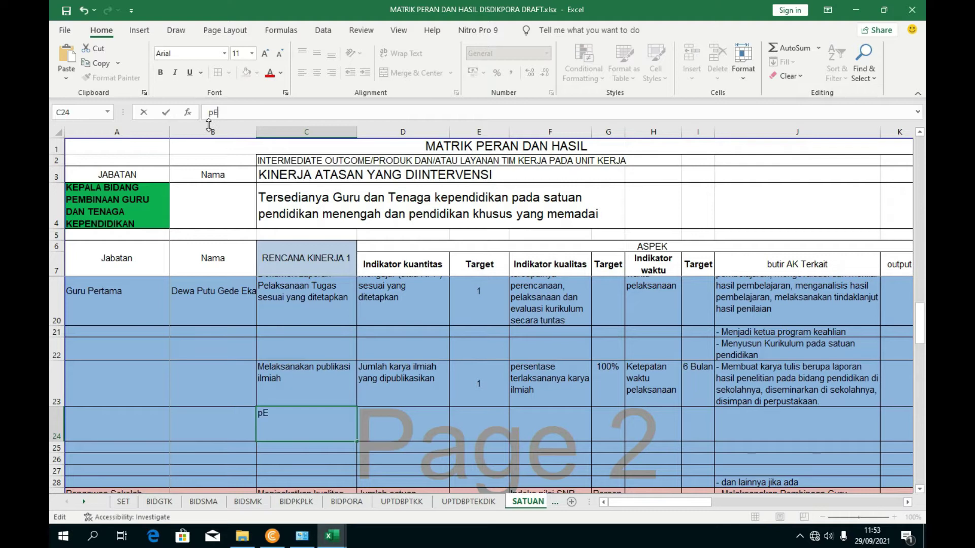
{"action": "type", "text": "NGEMBANGAN "}
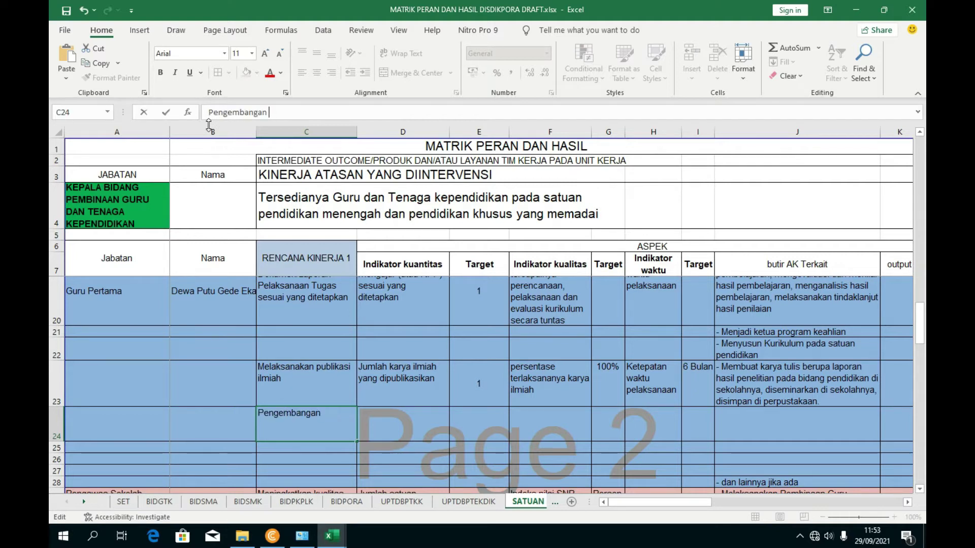
{"action": "type", "text": "Keprofed"}
{"action": "key", "text": "BackSpace"}
{"action": "type", "text": "sian B"}
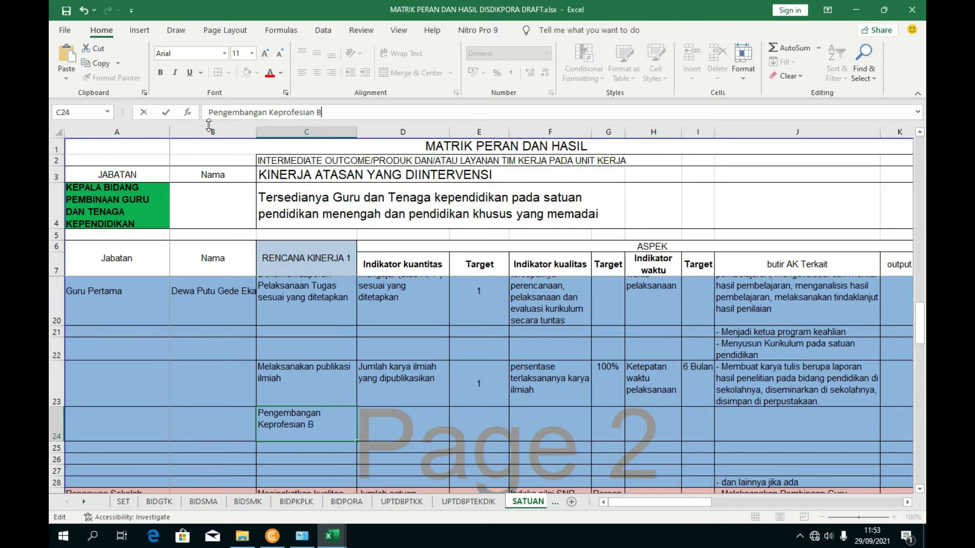
{"action": "type", "text": "erkelanjutan"}
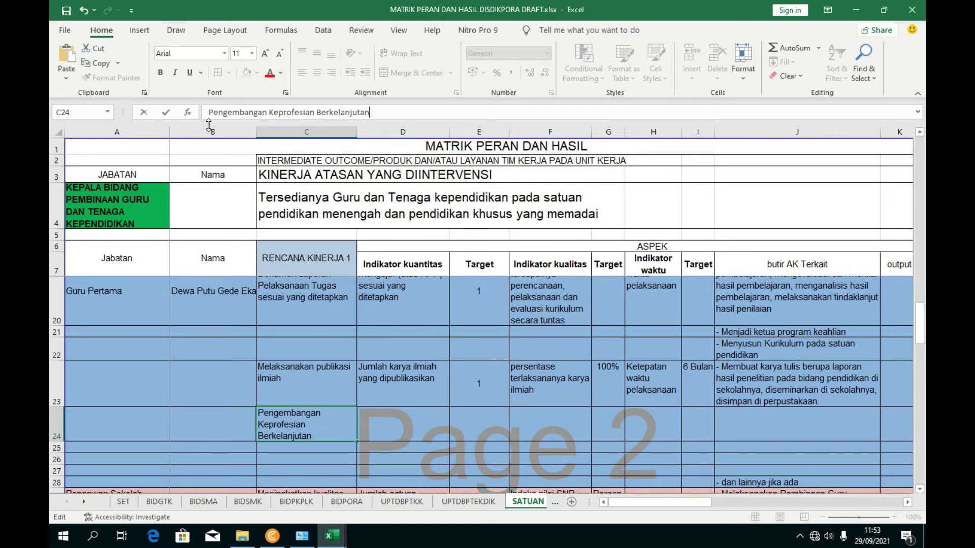
{"action": "left_click", "coordinate": [479, 348]}
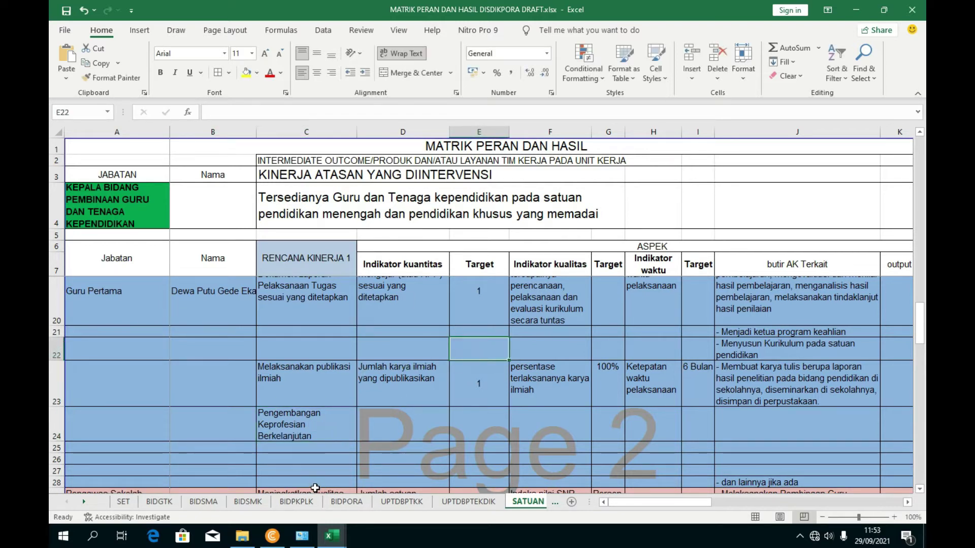
- Copy D23's indicator 'Jumlah karya ilmiah yang dipublikasikan' and select its text in the formula bar
{"action": "mouse_move", "coordinate": [327, 540]}
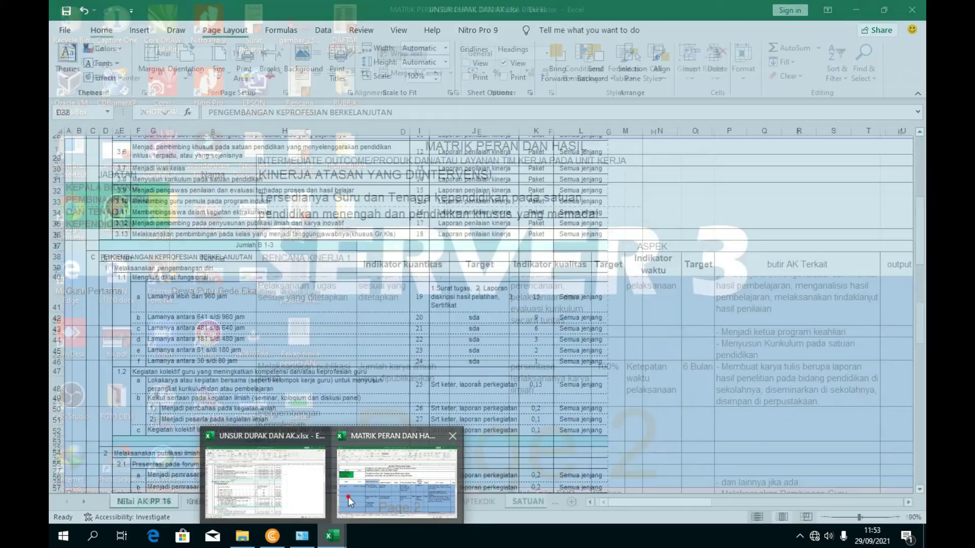
{"action": "left_click", "coordinate": [349, 497]}
{"action": "left_click", "coordinate": [401, 424]}
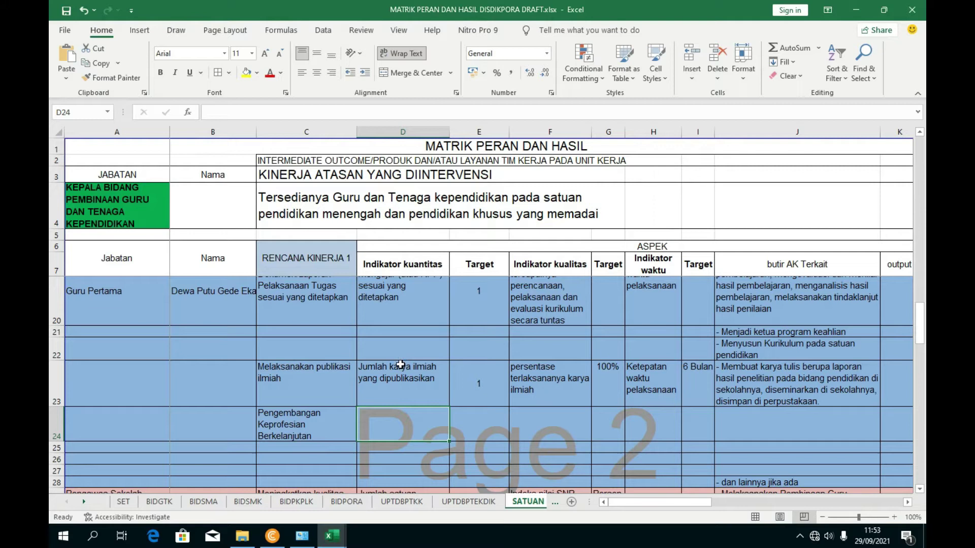
{"action": "left_click", "coordinate": [392, 306]}
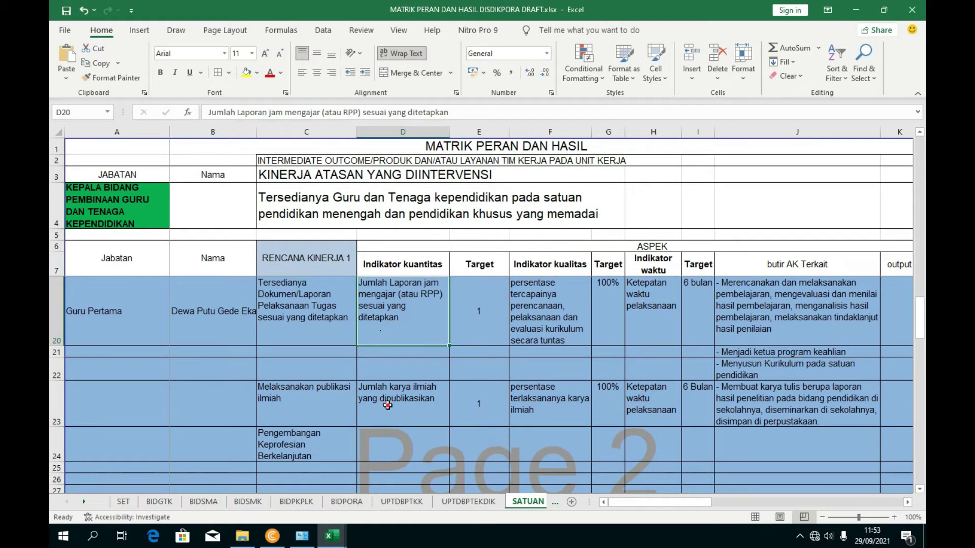
{"action": "left_click", "coordinate": [387, 405]}
{"action": "key", "text": "ctrl+c"}
{"action": "left_click", "coordinate": [383, 446]}
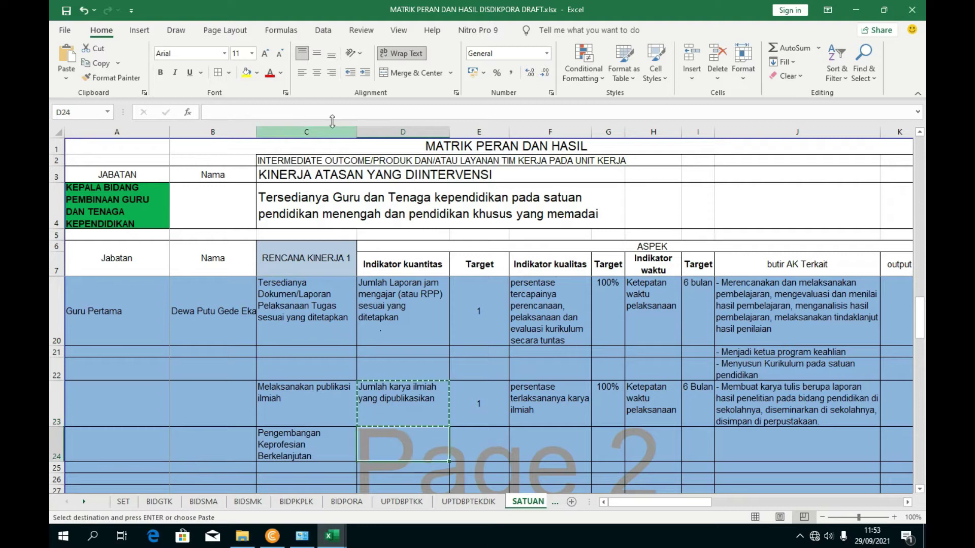
{"action": "left_click", "coordinate": [332, 119]}
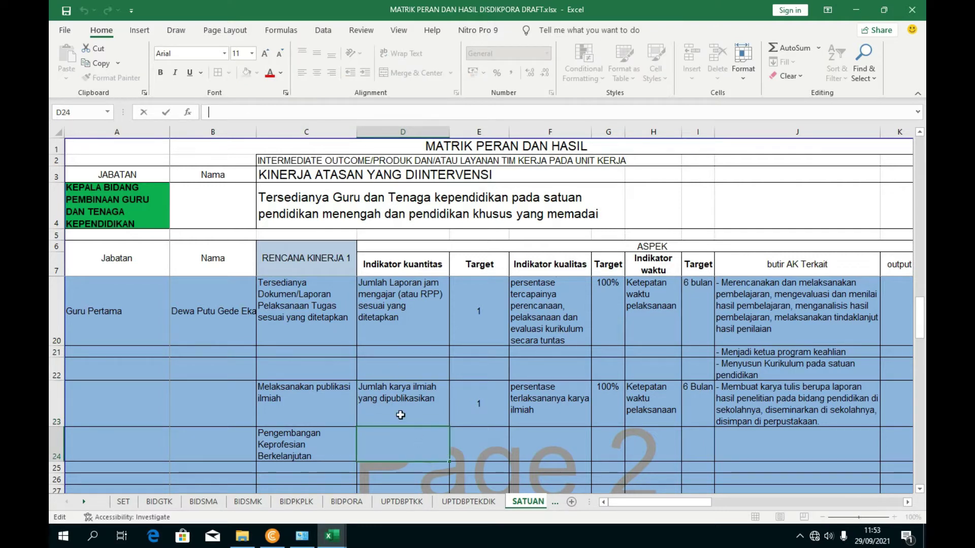
{"action": "left_click", "coordinate": [401, 415]}
{"action": "left_click_drag", "start_coordinate": [359, 113], "coordinate": [207, 113]}
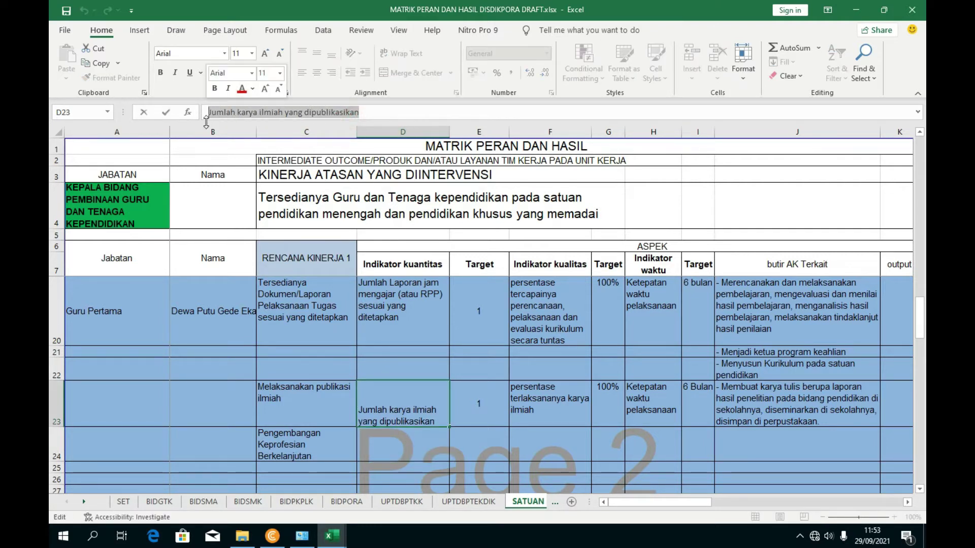
- Paste 'Jumlah karya ilmiah yang dipublikasikan' into D24
{"action": "left_click", "coordinate": [386, 453]}
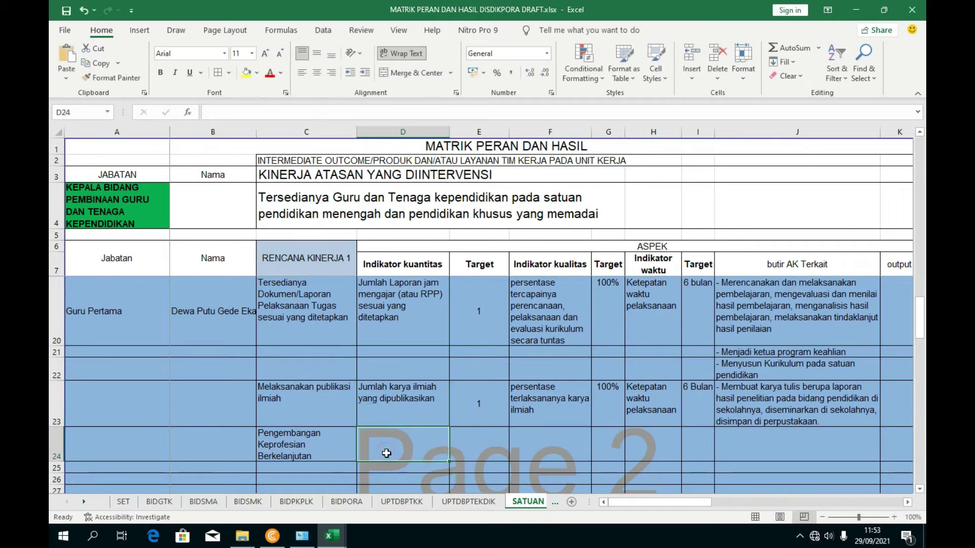
{"action": "key", "text": "F2"}
{"action": "key", "text": "ctrl+v"}
{"action": "left_click", "coordinate": [492, 362]}
{"action": "left_click", "coordinate": [396, 438]}
- Check the UNSUR DUPAK workbook, then minimize it to return to MATRIK PERAN
{"action": "mouse_move", "coordinate": [332, 537]}
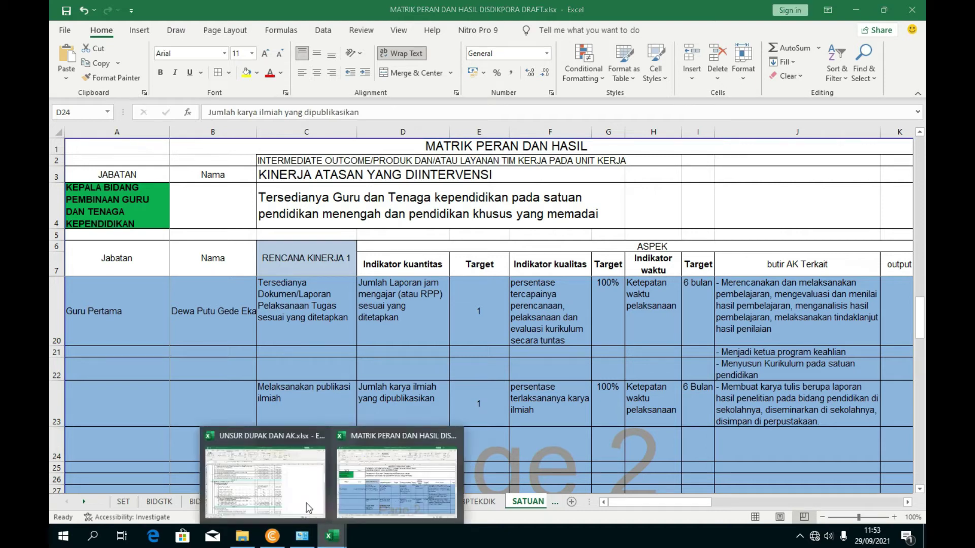
{"action": "left_click", "coordinate": [291, 492]}
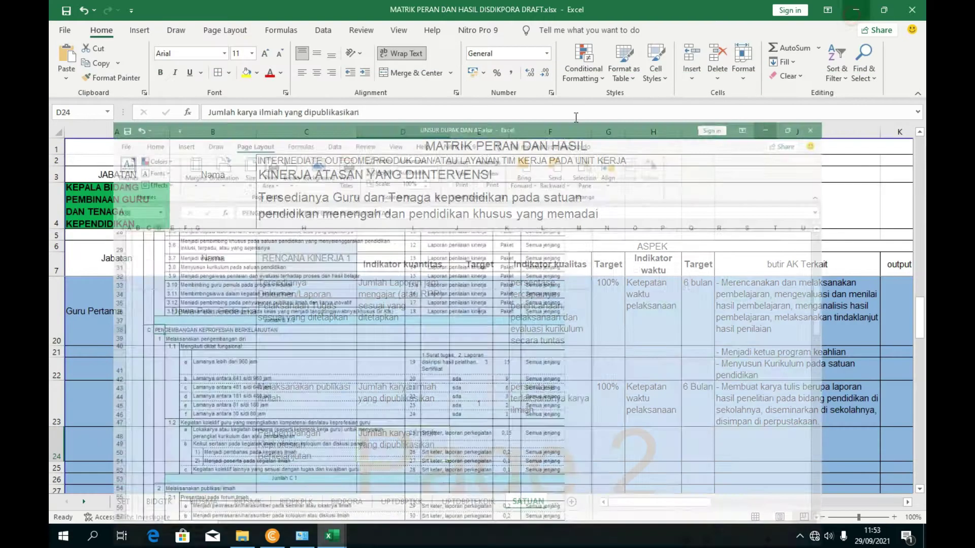
{"action": "left_click", "coordinate": [856, 10]}
{"action": "left_click", "coordinate": [406, 311]}
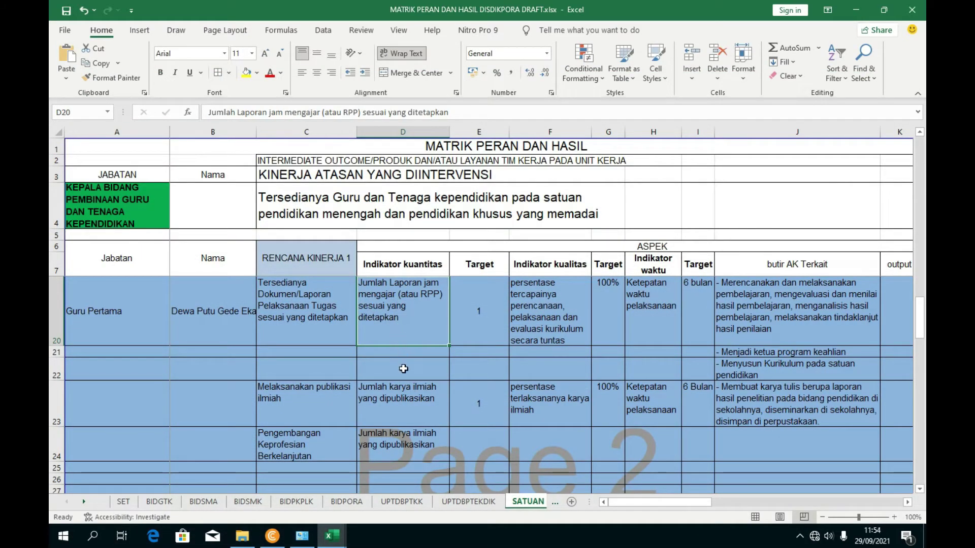
- Change D24's indicator to 'Jumlah Sertifikat kegiatan'
{"action": "left_click", "coordinate": [403, 405]}
{"action": "scroll", "coordinate": [402, 405], "scroll_direction": "down", "scroll_amount": 1}
{"action": "left_click", "coordinate": [403, 404]}
{"action": "double_click", "coordinate": [330, 112]}
{"action": "left_click_drag", "start_coordinate": [282, 114], "coordinate": [240, 116]}
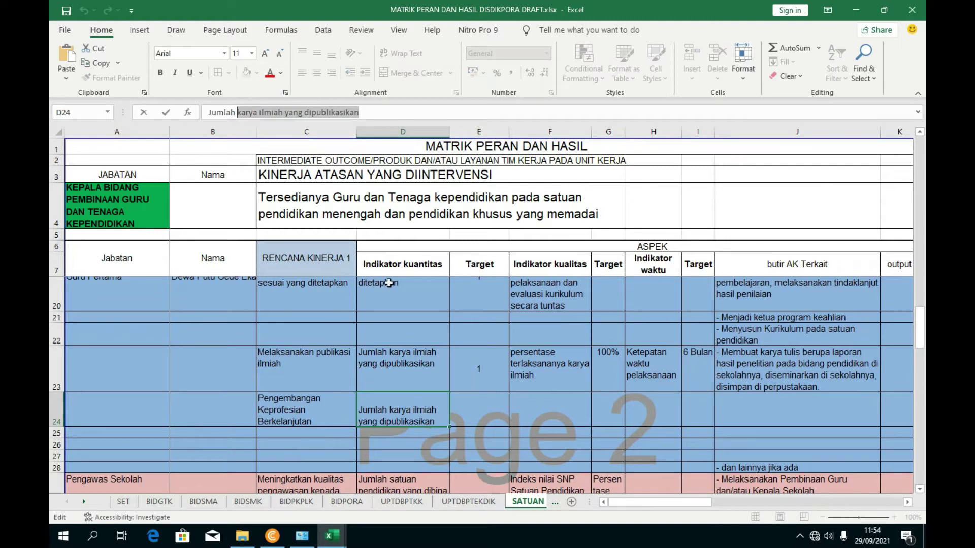
{"action": "type", "text": "Sertifika"}
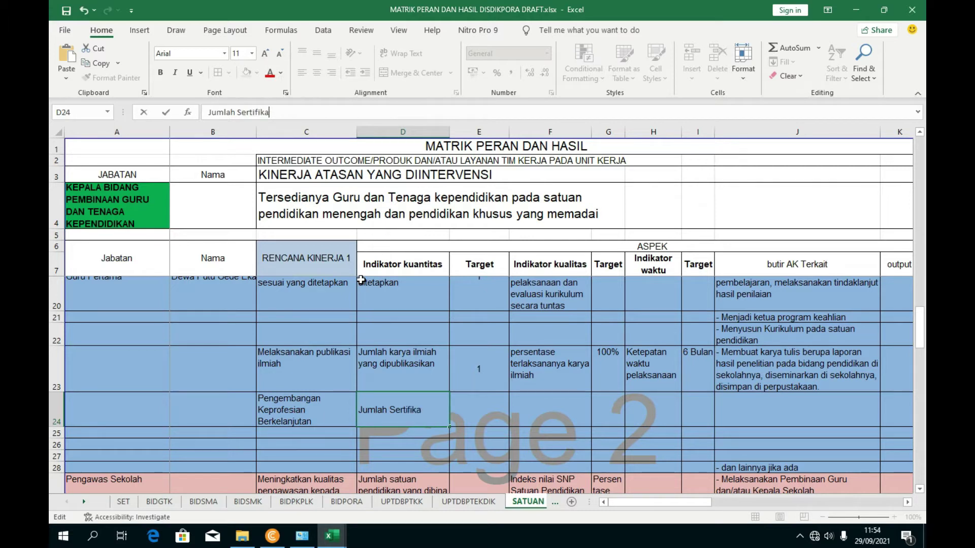
{"action": "type", "text": "t kegiatan"}
{"action": "left_click", "coordinate": [532, 418]}
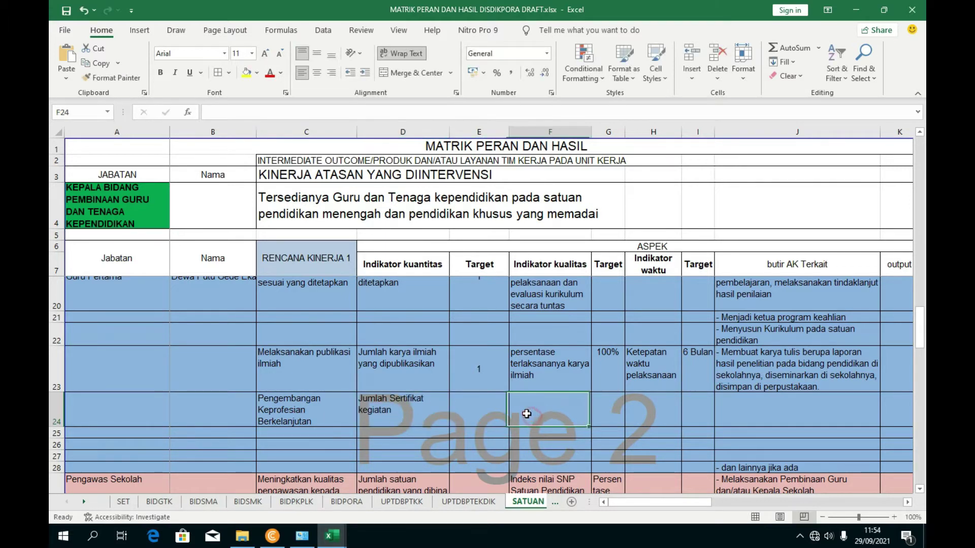
- Set the quantity target in E24 to 2
{"action": "left_click", "coordinate": [485, 406]}
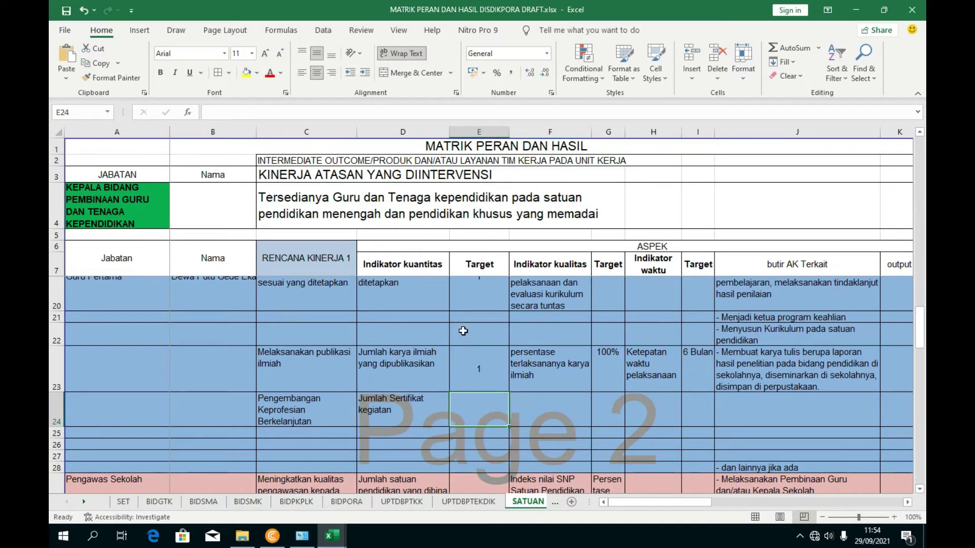
{"action": "type", "text": "2"}
{"action": "left_click", "coordinate": [552, 418]}
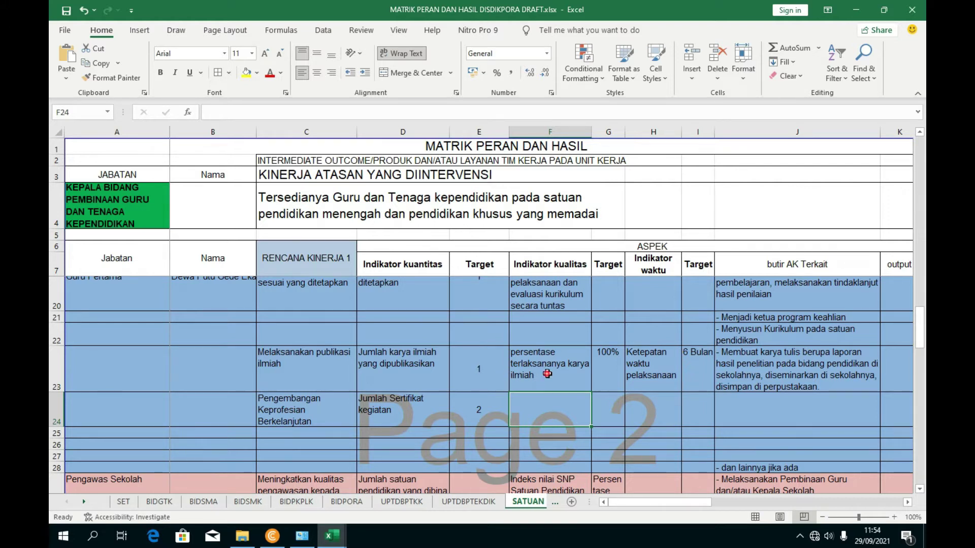
- Copy F23's quality indicator text into F24
{"action": "left_click", "coordinate": [547, 374]}
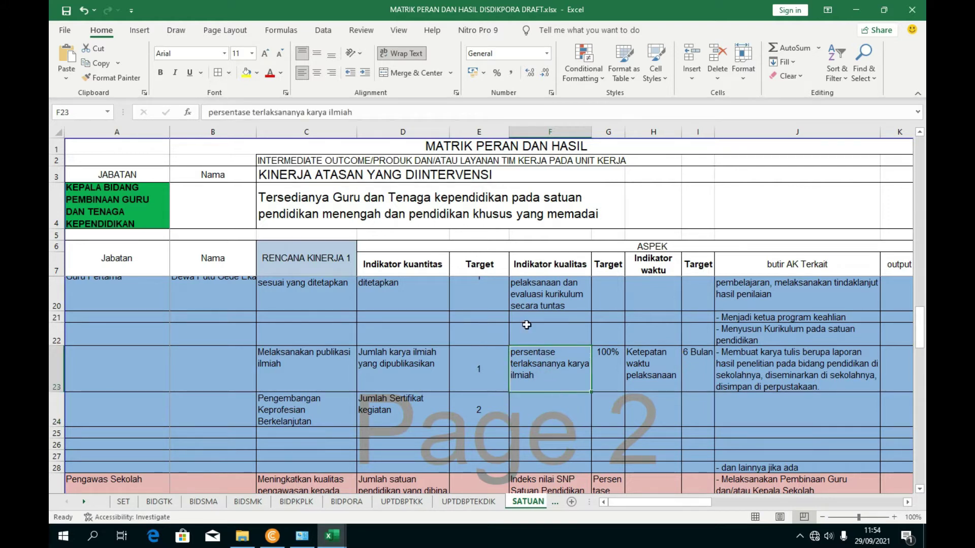
{"action": "left_click", "coordinate": [208, 113]}
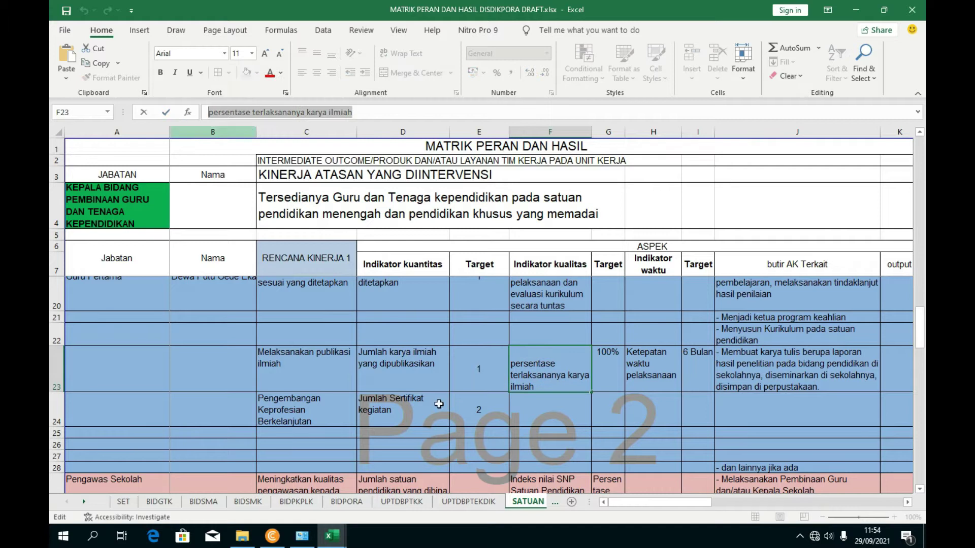
{"action": "key", "text": "ctrl+c"}
{"action": "left_click", "coordinate": [545, 418]}
{"action": "key", "text": "ctrl+v"}
- Replace 'karya ilmiah' in F24 with 'kegiatan pengembangan keprofesian'
{"action": "left_click_drag", "start_coordinate": [370, 114], "coordinate": [306, 114]}
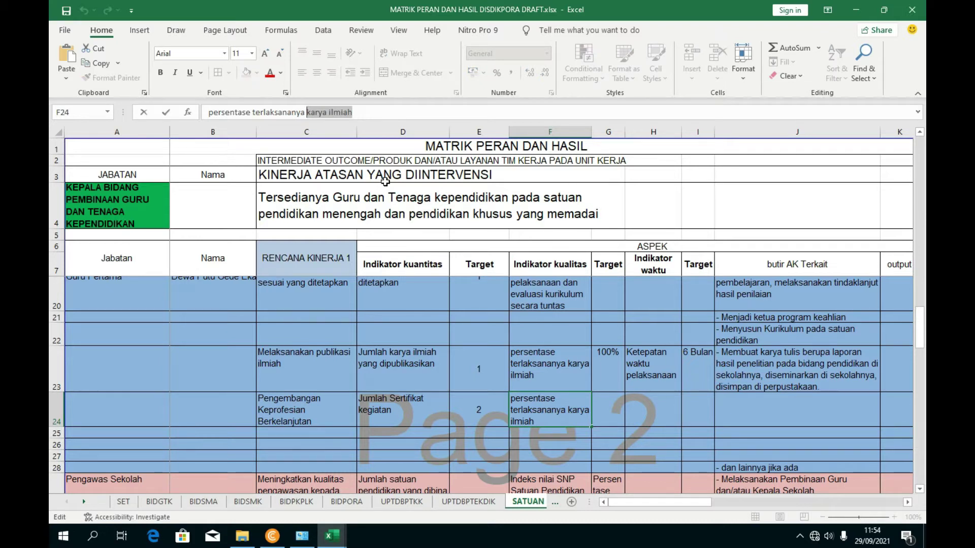
{"action": "type", "text": "ke"}
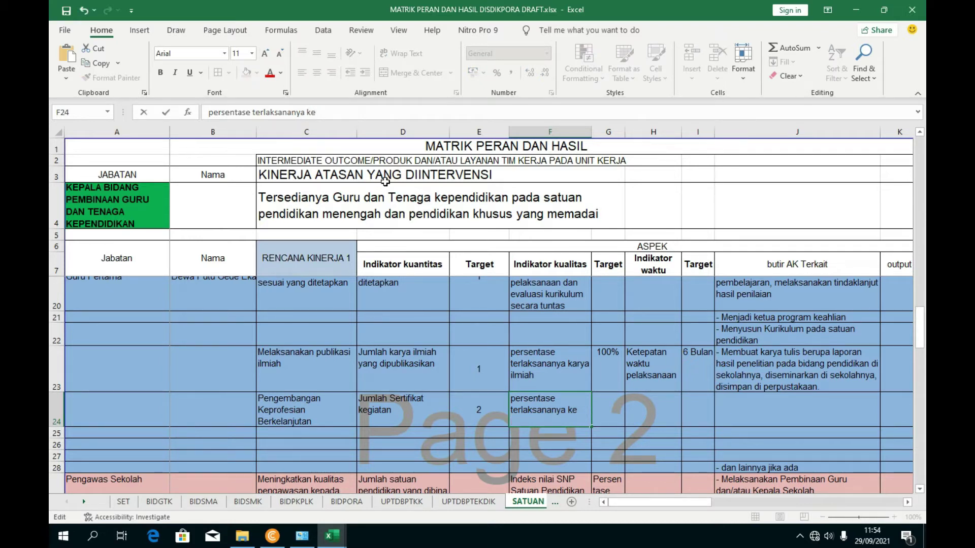
{"action": "type", "text": "giatan"}
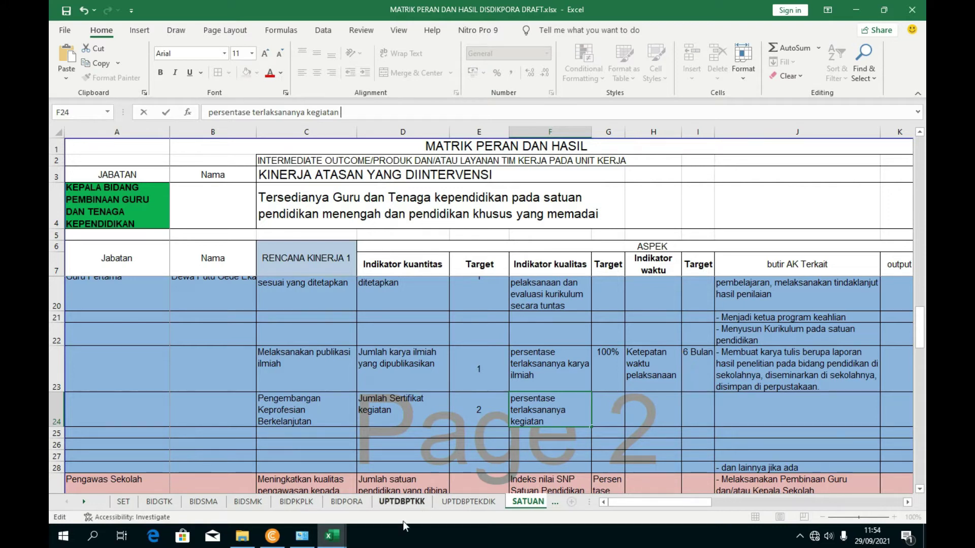
{"action": "mouse_move", "coordinate": [332, 536]}
{"action": "mouse_move", "coordinate": [239, 492]}
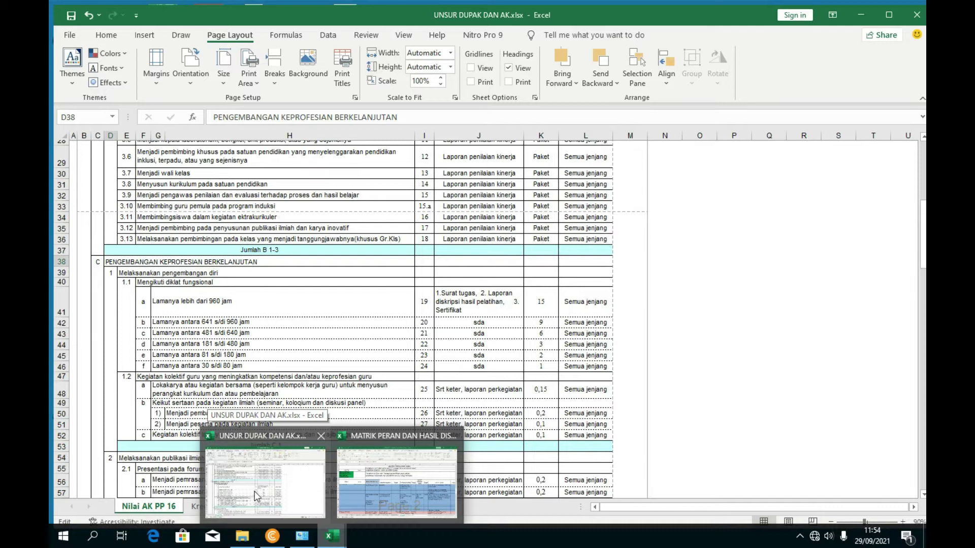
{"action": "left_click", "coordinate": [355, 480]}
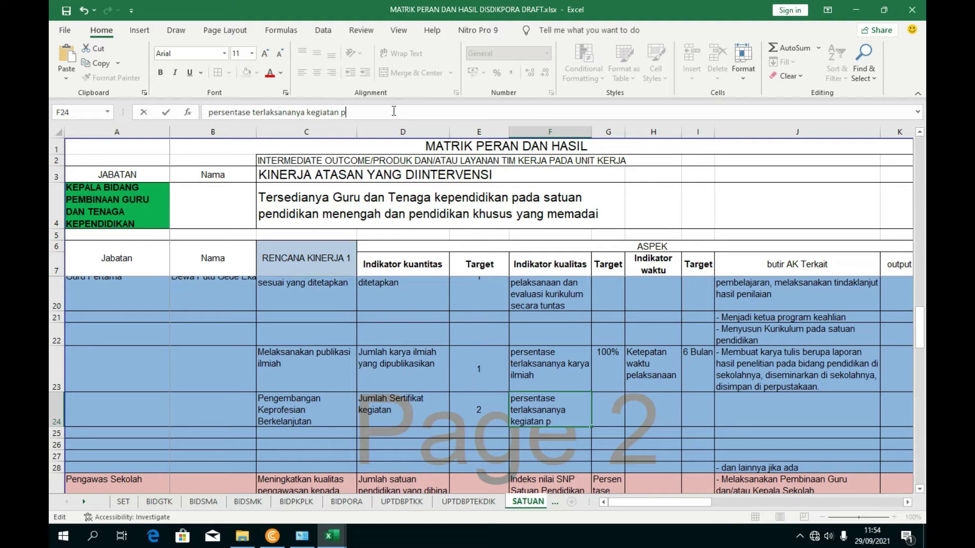
{"action": "type", "text": "engembangan ke"}
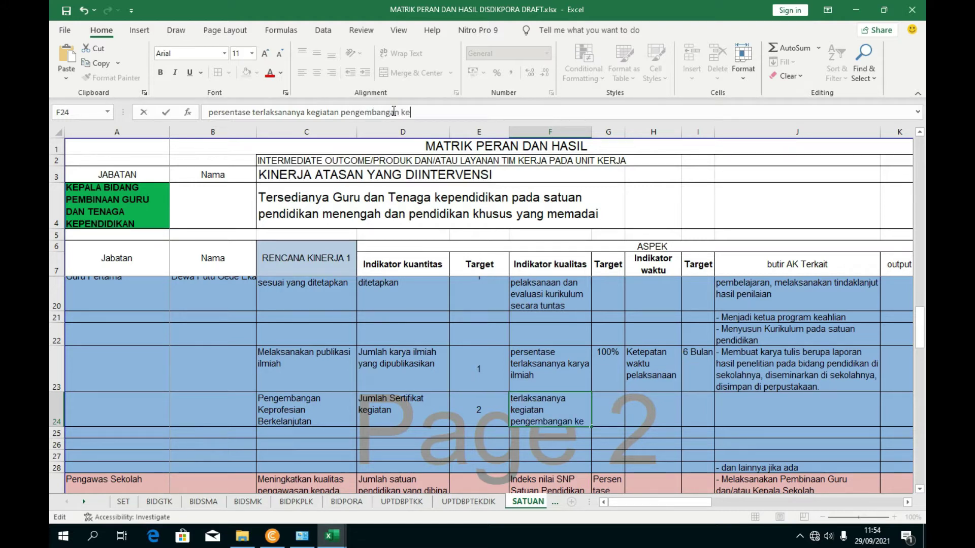
{"action": "type", "text": "profesian"}
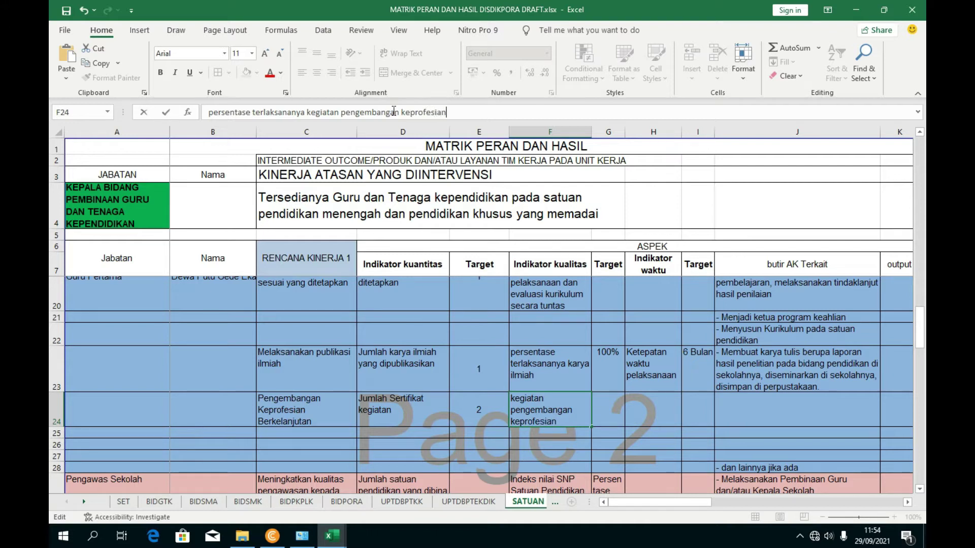
{"action": "key", "text": "ctrl+Return"}
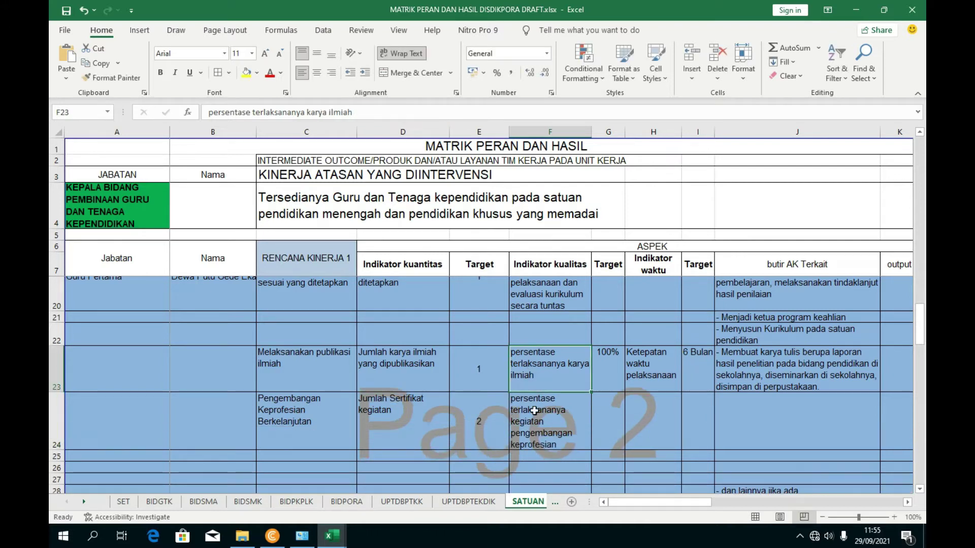
- Enter 100 in G24 and copy 'Ketepatan waktu pelaksanaan' from H23 into H24
{"action": "left_click", "coordinate": [607, 422]}
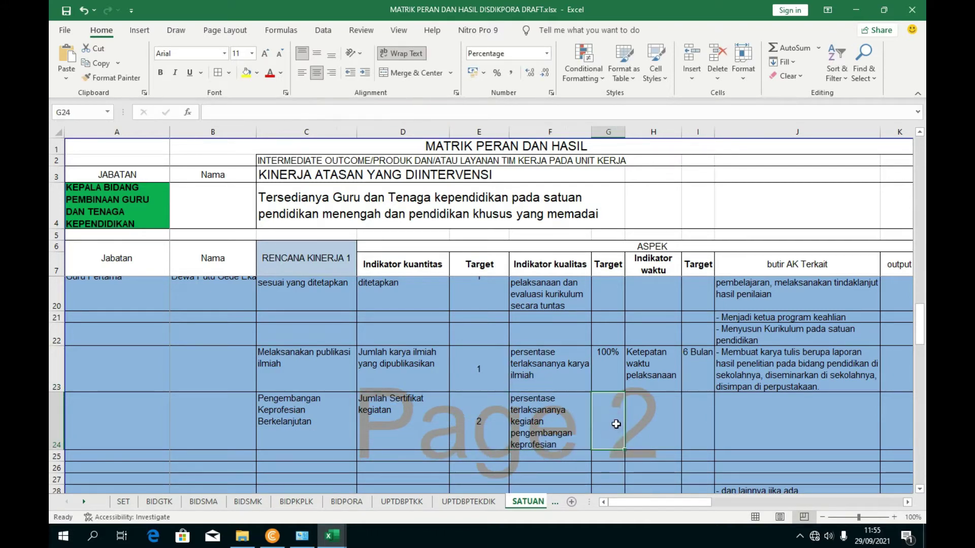
{"action": "type", "text": "100"}
{"action": "left_click", "coordinate": [649, 437]}
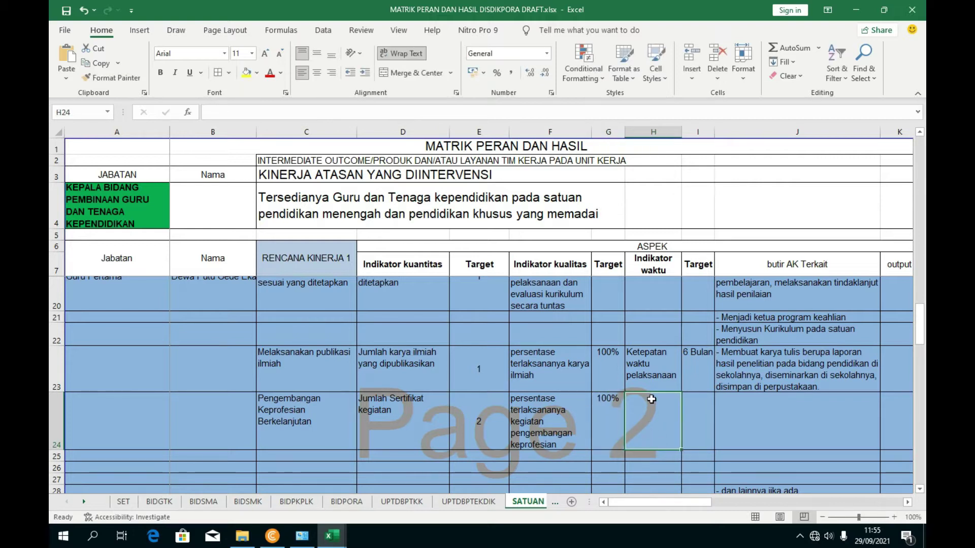
{"action": "left_click", "coordinate": [648, 375]}
{"action": "left_click_drag", "start_coordinate": [329, 112], "coordinate": [209, 112]}
{"action": "key", "text": "ctrl+c"}
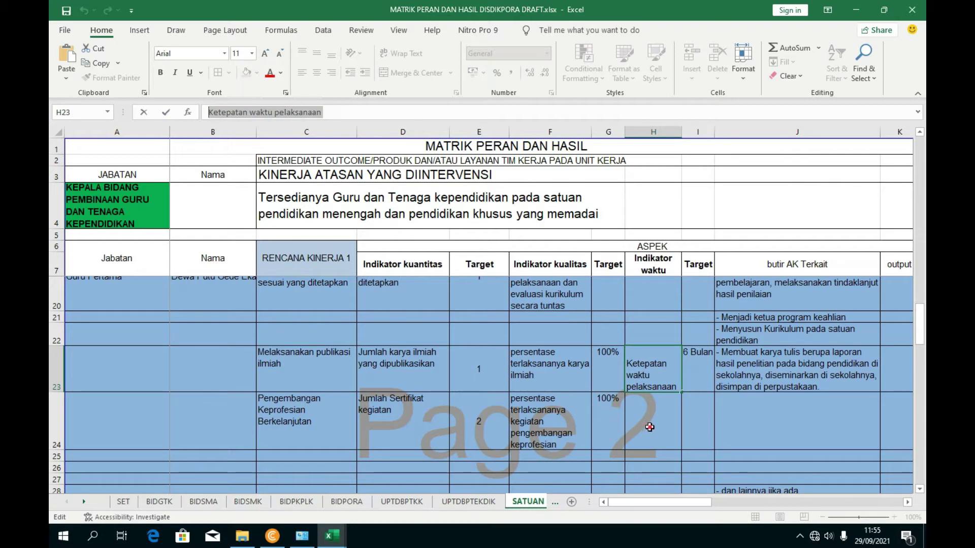
{"action": "left_click", "coordinate": [646, 427]}
{"action": "left_click", "coordinate": [288, 112]}
{"action": "key", "text": "ctrl+v"}
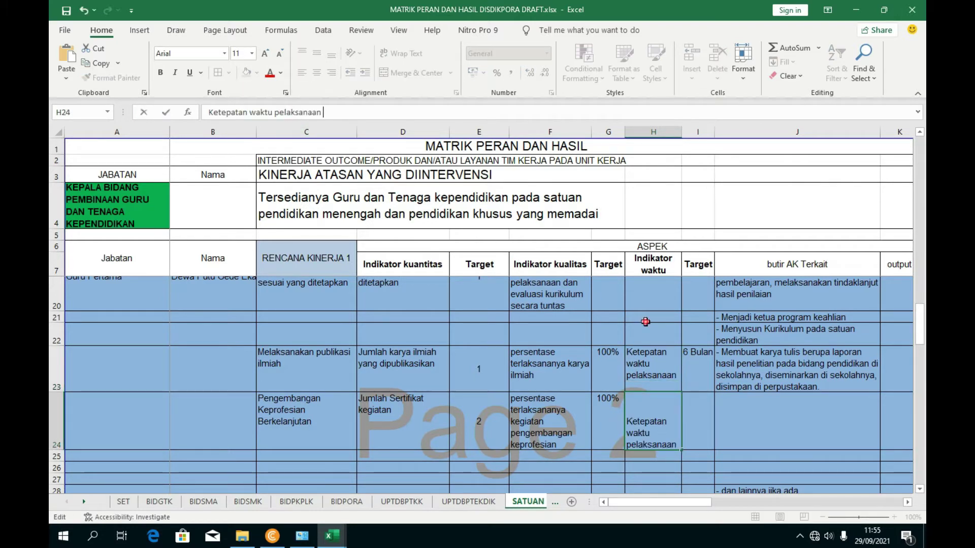
{"action": "left_click", "coordinate": [645, 322]}
- Type '6 Bulan' in I24 and apply Middle Align to I23 and I24
{"action": "left_click", "coordinate": [686, 411]}
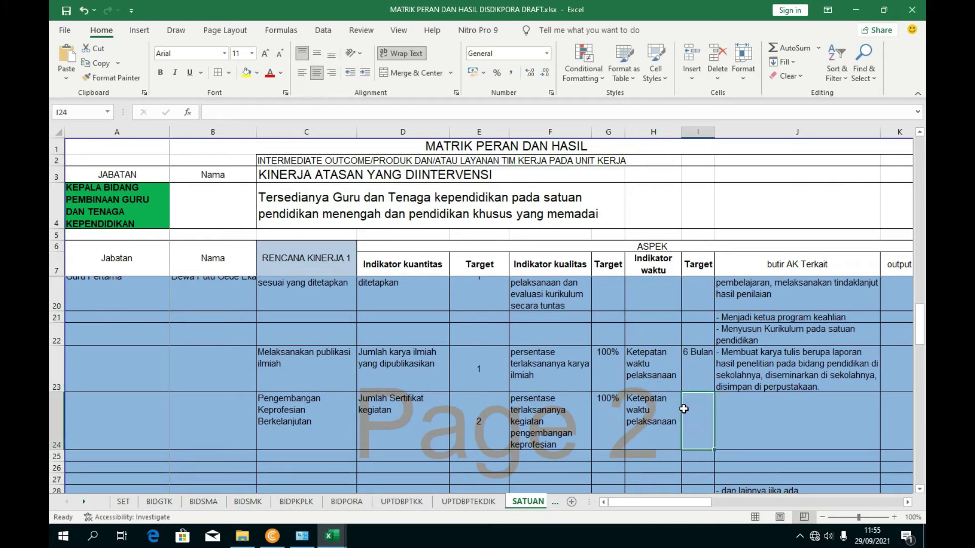
{"action": "type", "text": "6 Bulan"}
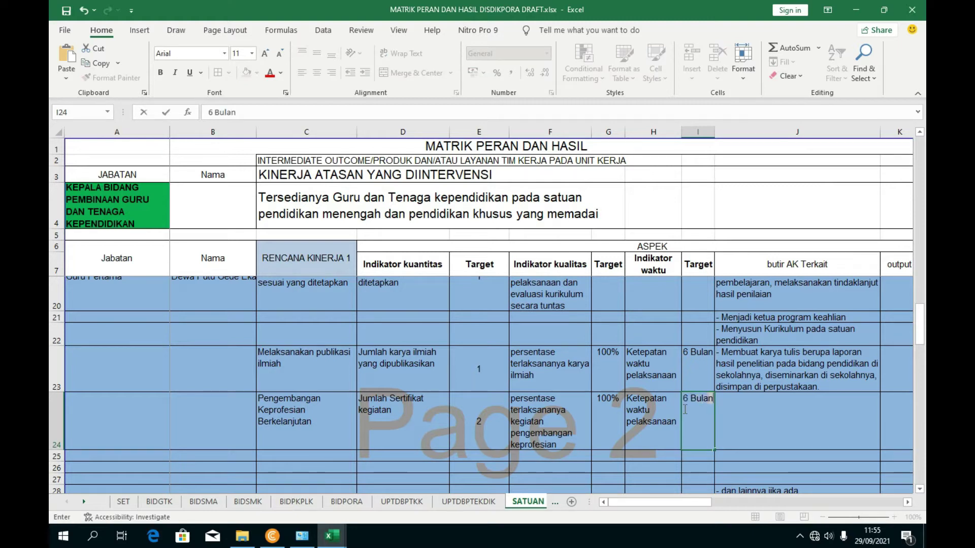
{"action": "key", "text": "Tab"}
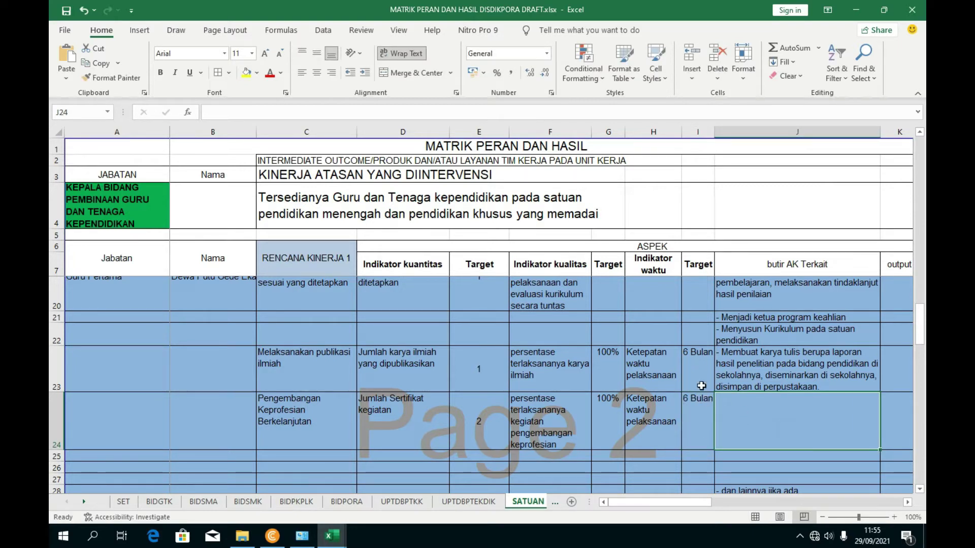
{"action": "left_click", "coordinate": [701, 385]}
{"action": "left_click", "coordinate": [303, 73]}
{"action": "left_click", "coordinate": [317, 53]}
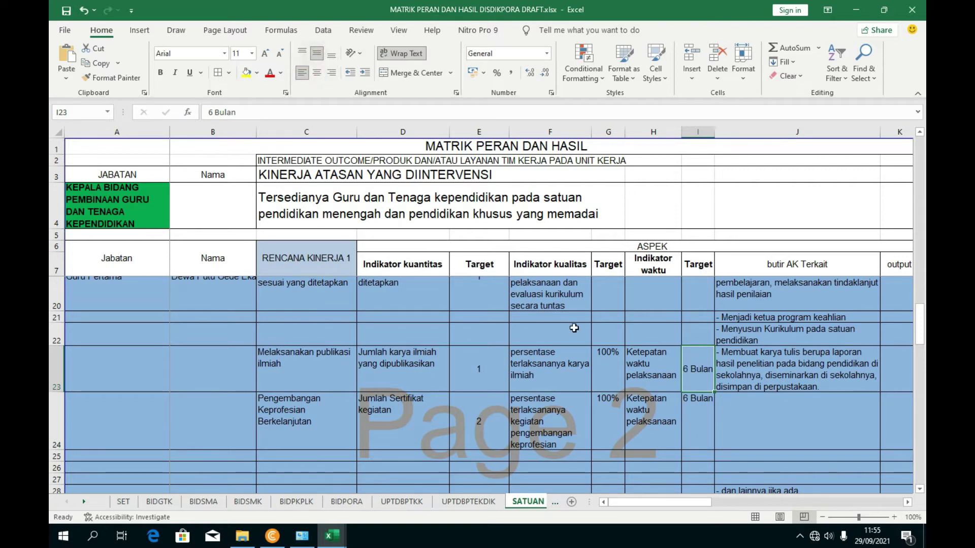
{"action": "left_click", "coordinate": [700, 424]}
{"action": "left_click", "coordinate": [317, 53]}
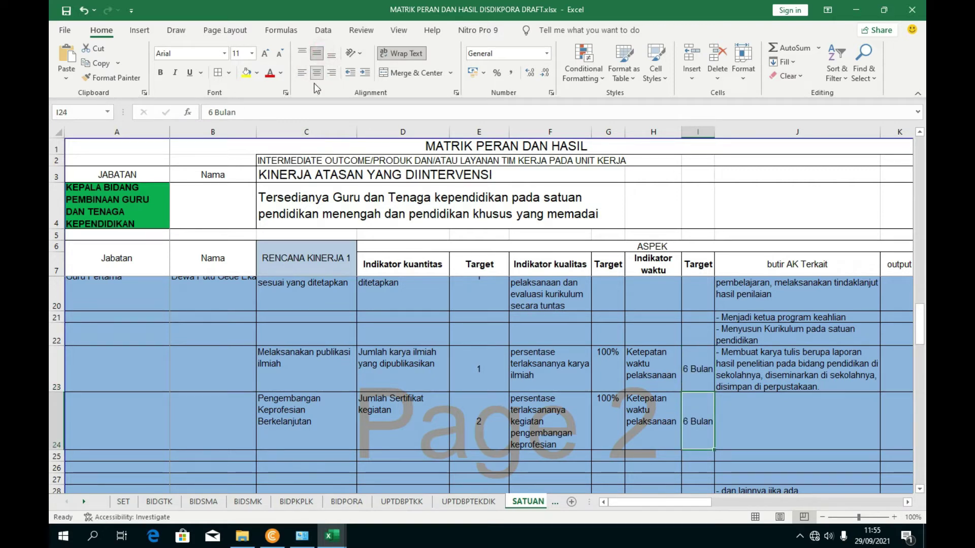
- Review J23's credit items and select J24 for the next entry
{"action": "left_click", "coordinate": [766, 347]}
{"action": "scroll", "coordinate": [765, 346], "scroll_direction": "up", "scroll_amount": 3}
{"action": "scroll", "coordinate": [759, 355], "scroll_direction": "down", "scroll_amount": 3}
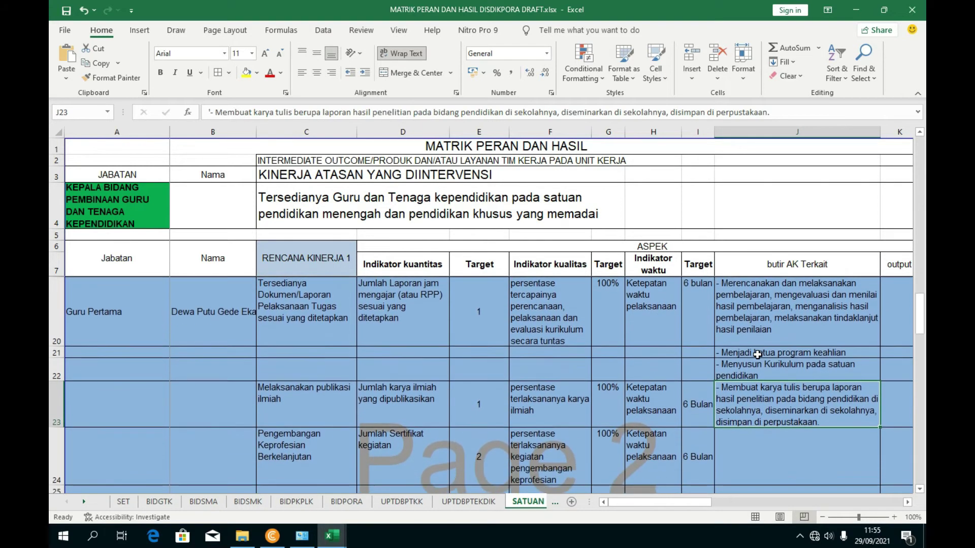
{"action": "scroll", "coordinate": [659, 401], "scroll_direction": "down", "scroll_amount": 1}
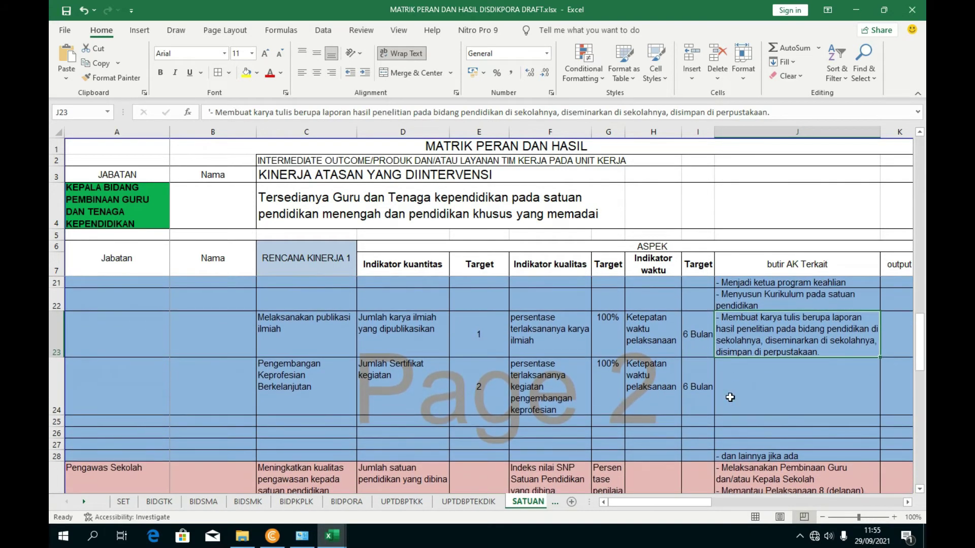
{"action": "left_click", "coordinate": [739, 397]}
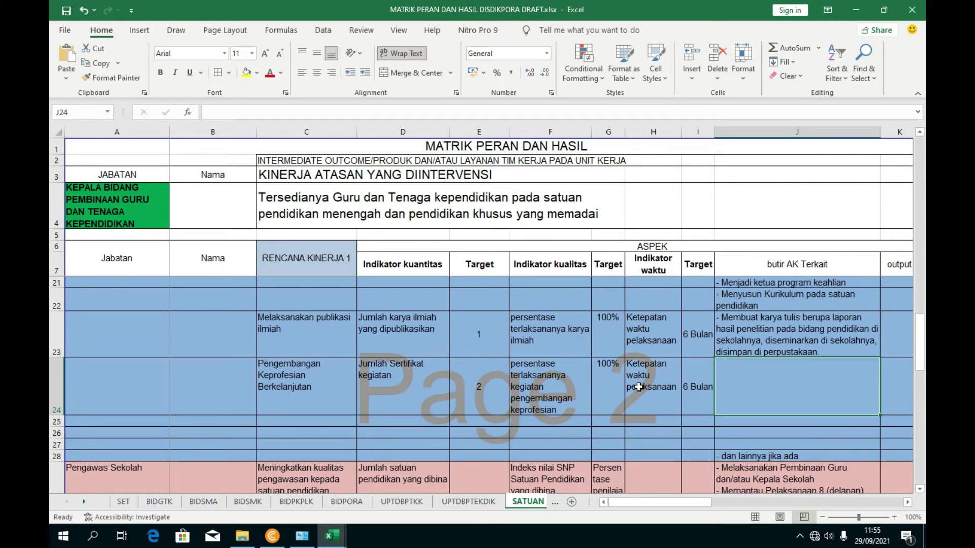
- Switch to UNSUR DUPAK DAN AK and browse section C's diklat, lokakarya and collective-activity items
{"action": "mouse_move", "coordinate": [332, 536]}
{"action": "left_click", "coordinate": [268, 472]}
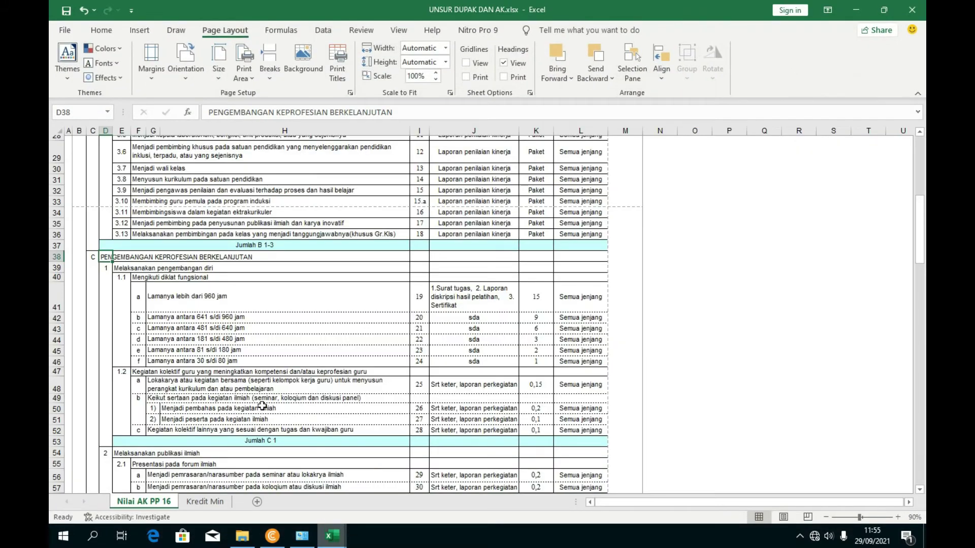
{"action": "scroll", "coordinate": [212, 277], "scroll_direction": "up", "scroll_amount": 2}
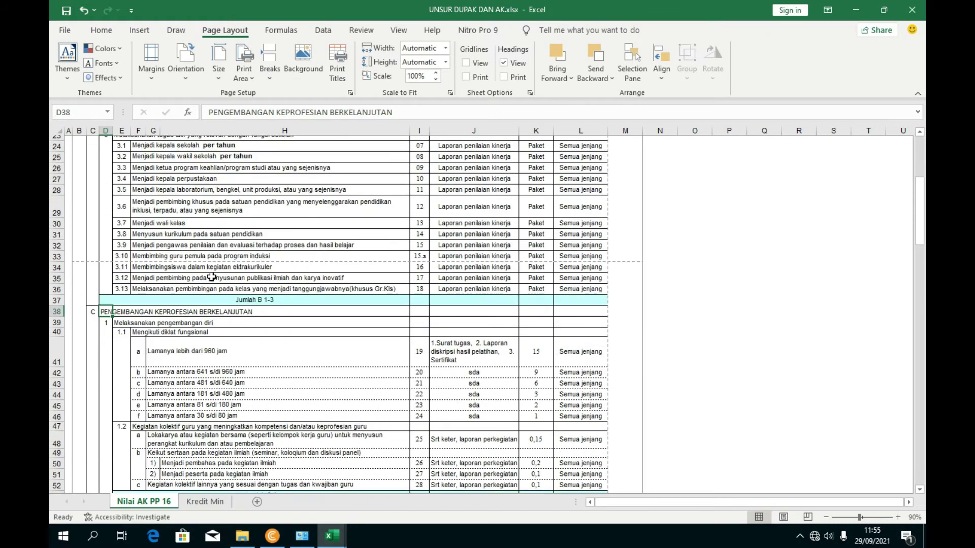
{"action": "scroll", "coordinate": [212, 278], "scroll_direction": "down", "scroll_amount": 1}
{"action": "left_click", "coordinate": [202, 330]}
{"action": "key", "text": "Up"}
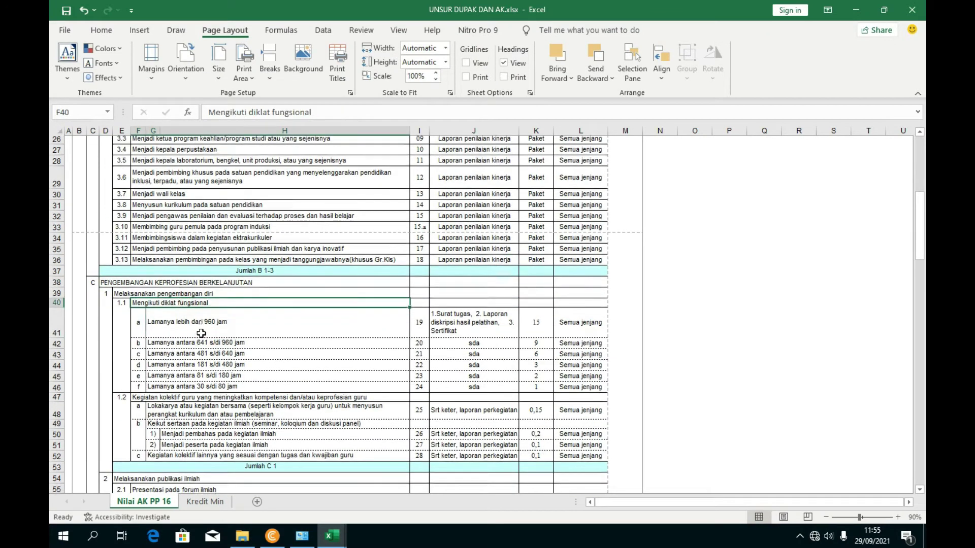
{"action": "scroll", "coordinate": [202, 334], "scroll_direction": "down", "scroll_amount": 1}
{"action": "left_click", "coordinate": [181, 378]}
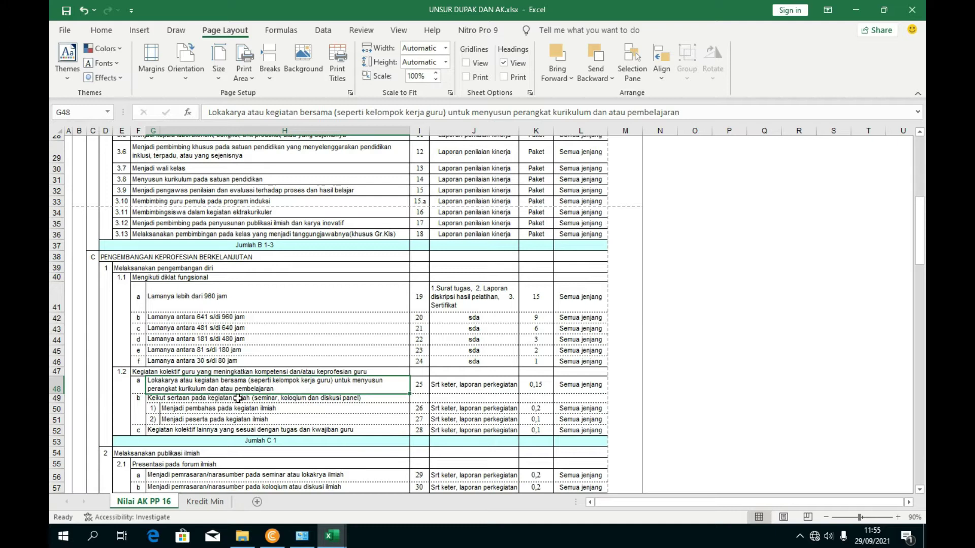
{"action": "scroll", "coordinate": [238, 398], "scroll_direction": "down", "scroll_amount": 1}
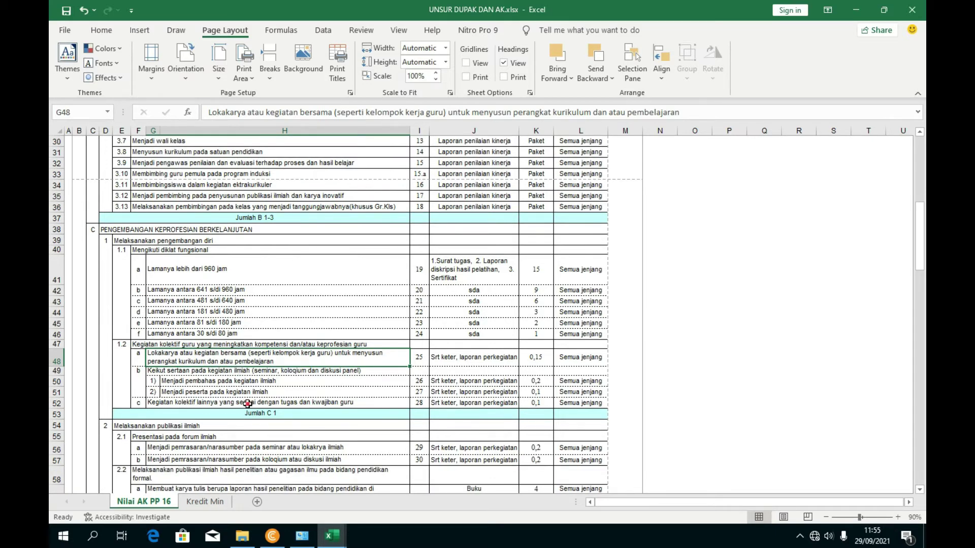
{"action": "left_click", "coordinate": [247, 404]}
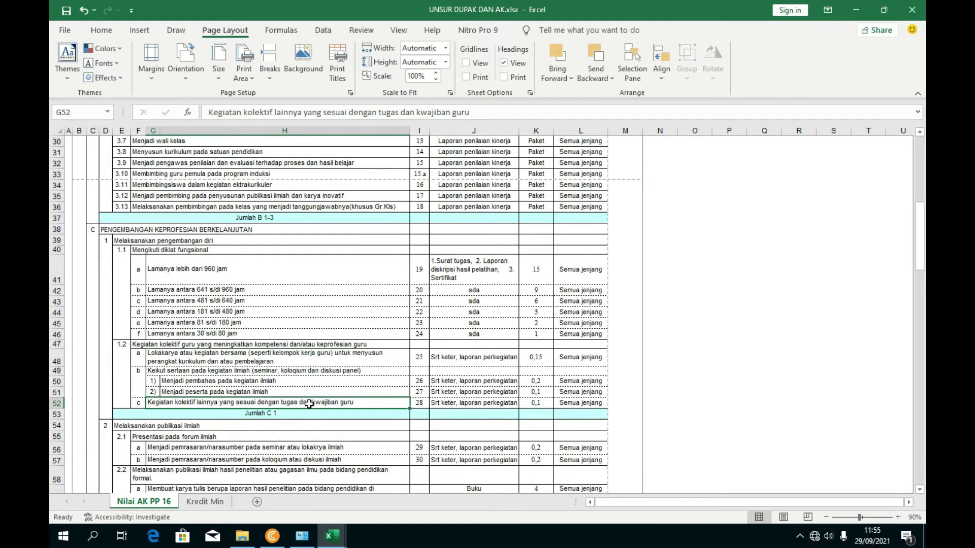
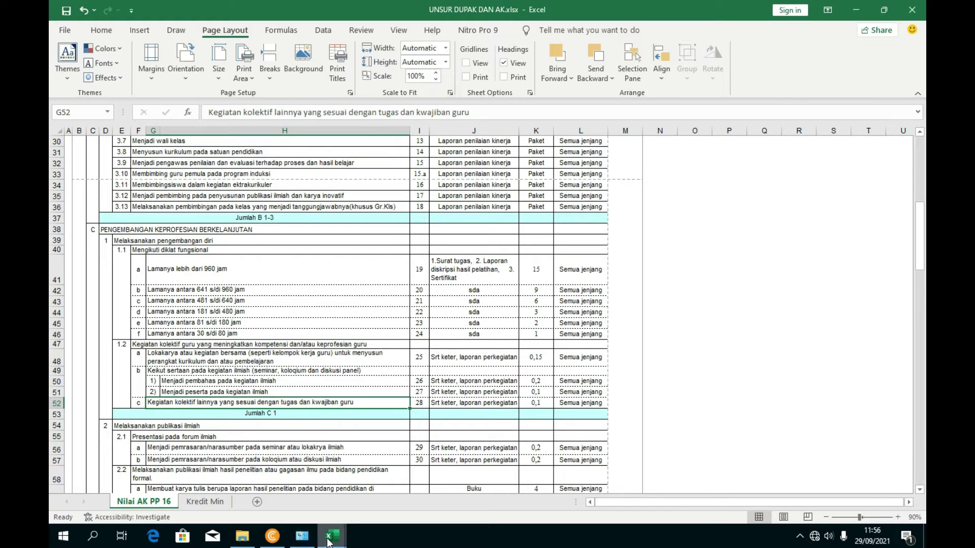
- Paste 'Mengikuti diklat fungsional' from UNSUR DUPAK into J24 and type 'laman' after it
{"action": "mouse_move", "coordinate": [328, 543]}
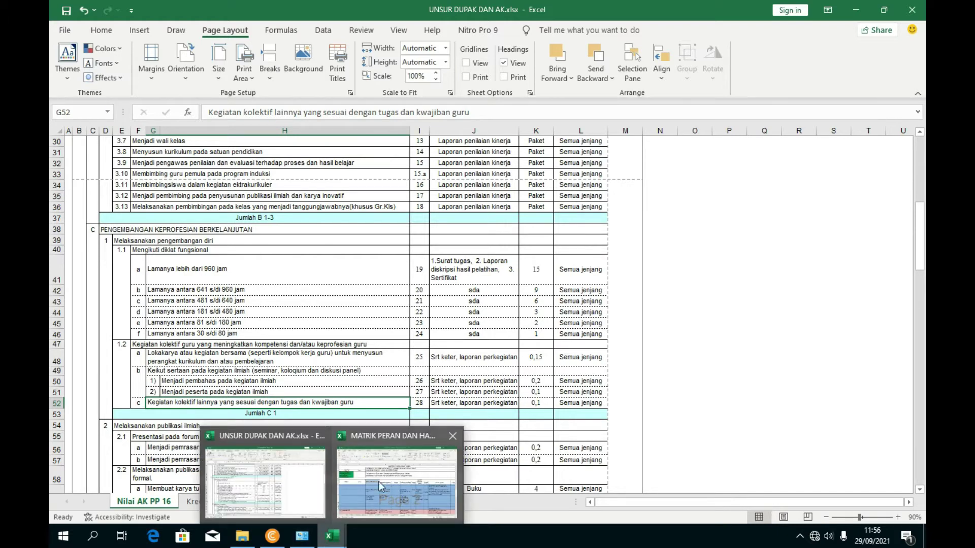
{"action": "left_click", "coordinate": [207, 332]}
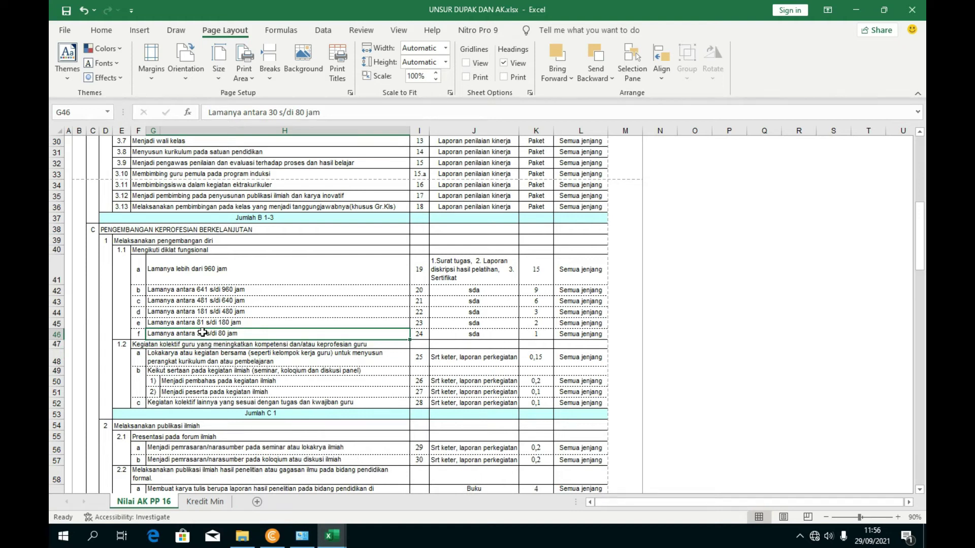
{"action": "left_click", "coordinate": [202, 253]}
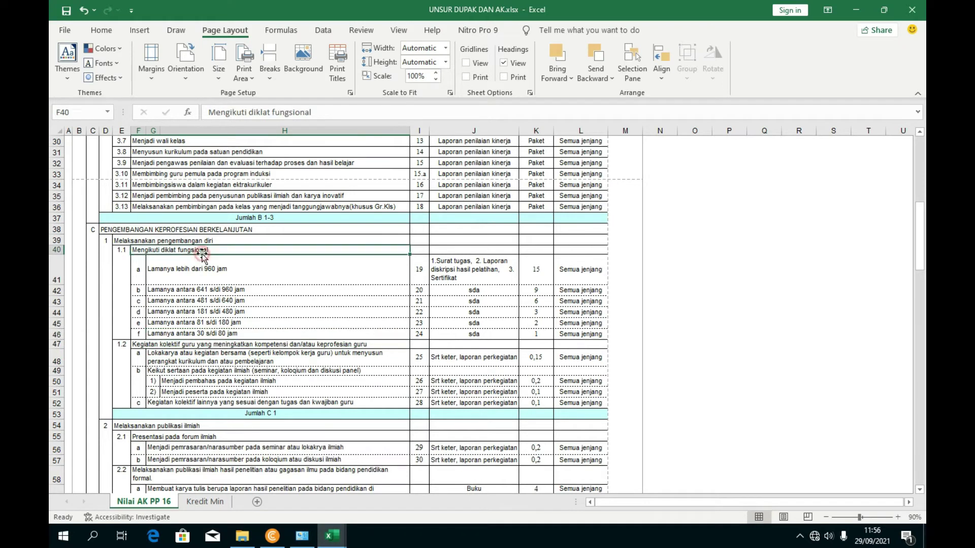
{"action": "left_click_drag", "start_coordinate": [334, 114], "coordinate": [169, 112]}
{"action": "key", "text": "ctrl+c"}
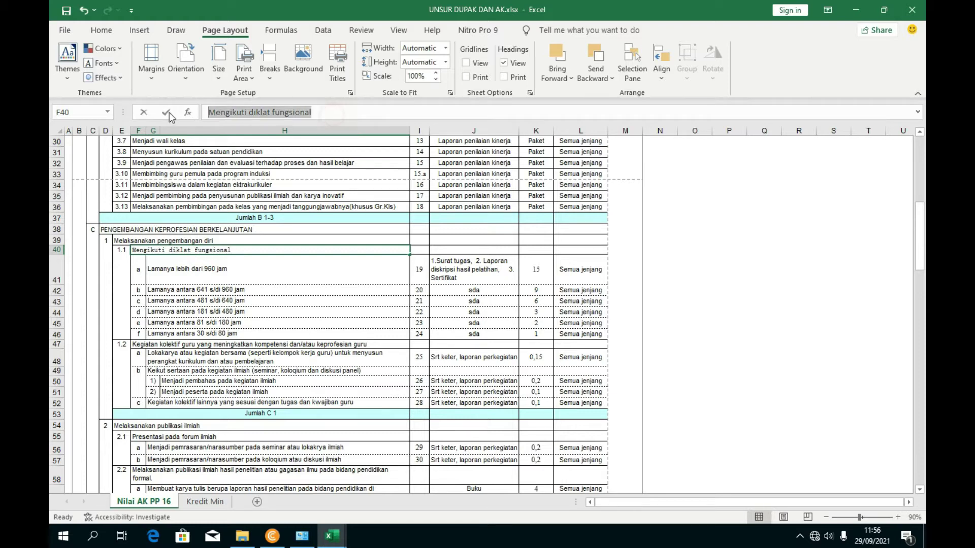
{"action": "mouse_move", "coordinate": [337, 537]}
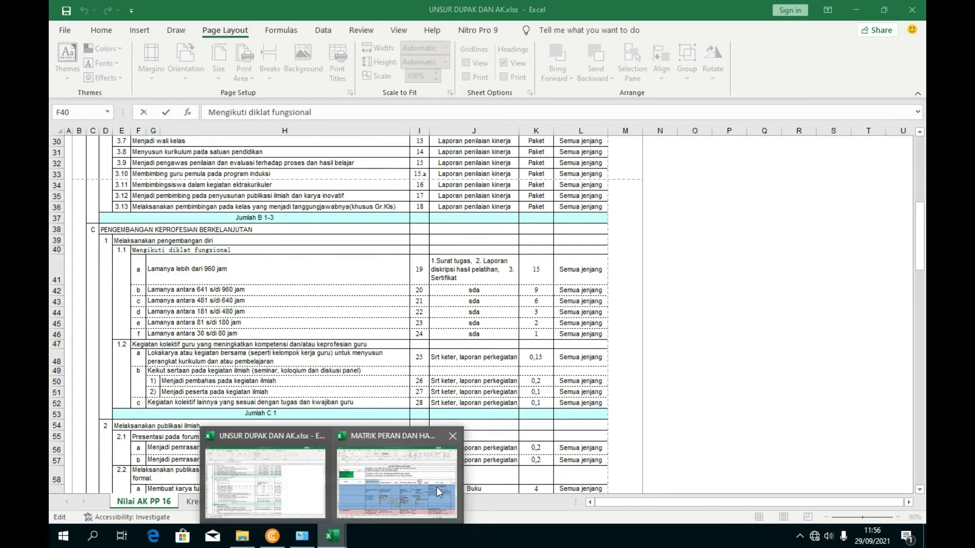
{"action": "left_click", "coordinate": [391, 474]}
{"action": "left_click", "coordinate": [751, 391]}
{"action": "left_click", "coordinate": [368, 113]}
{"action": "key", "text": "ctrl+v"}
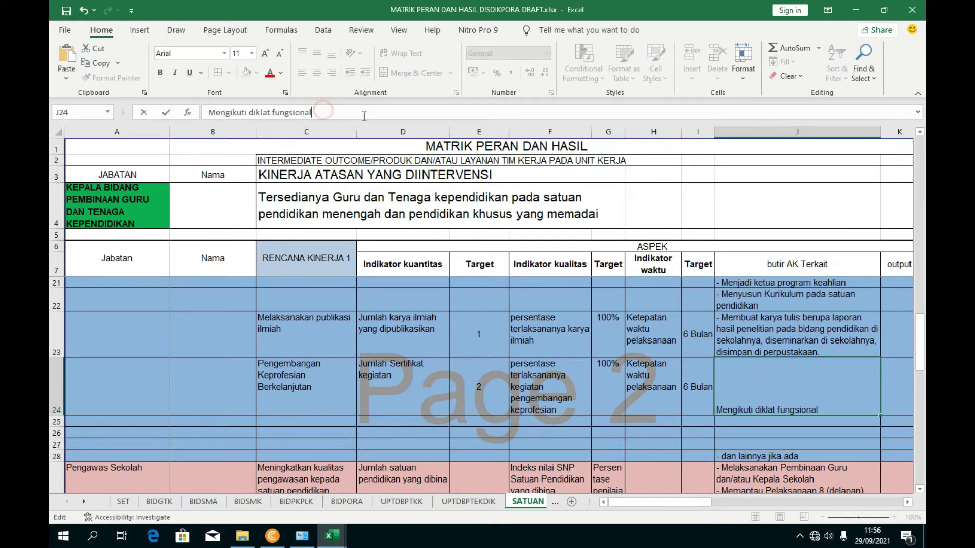
{"action": "type", "text": "laman"}
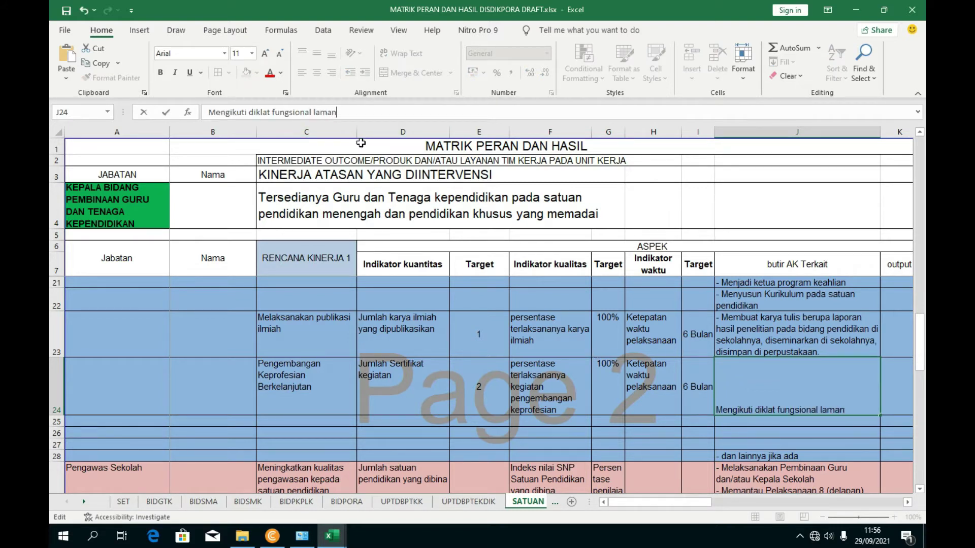
- Append 'antara 30 s/di 80 jam', copied from UNSUR DUPAK, to complete J24's text
{"action": "mouse_move", "coordinate": [332, 536]}
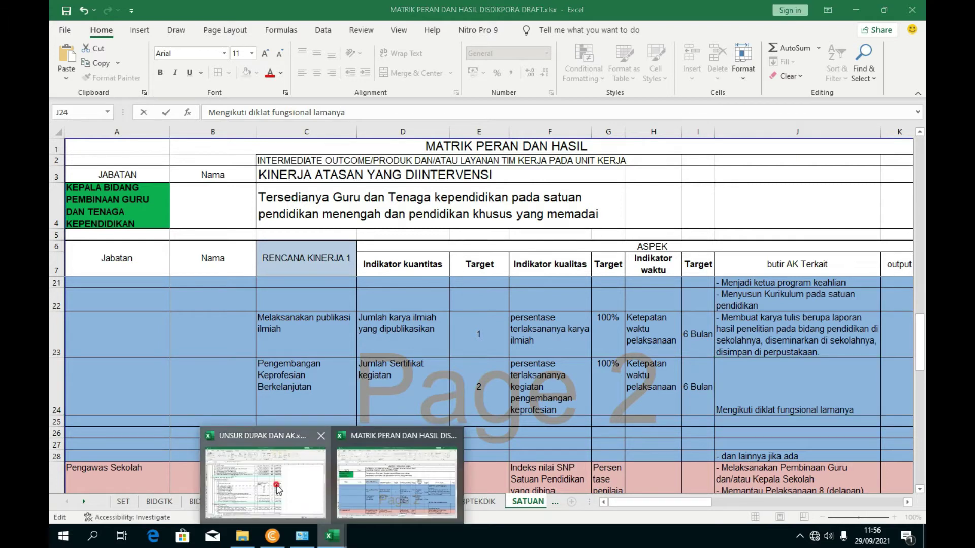
{"action": "left_click", "coordinate": [259, 480]}
{"action": "left_click", "coordinate": [185, 339]}
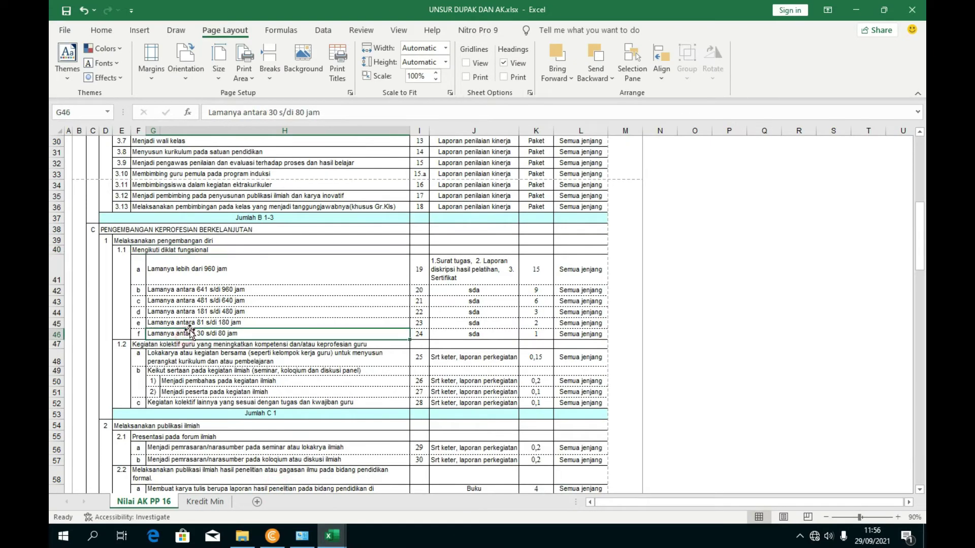
{"action": "left_click_drag", "start_coordinate": [354, 112], "coordinate": [245, 114]}
{"action": "key", "text": "ctrl+c"}
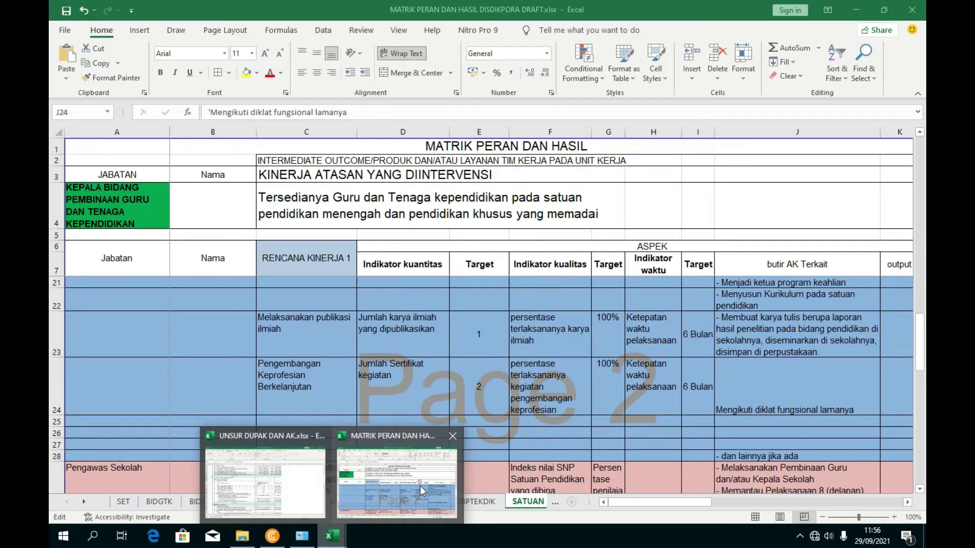
{"action": "left_click", "coordinate": [420, 486]}
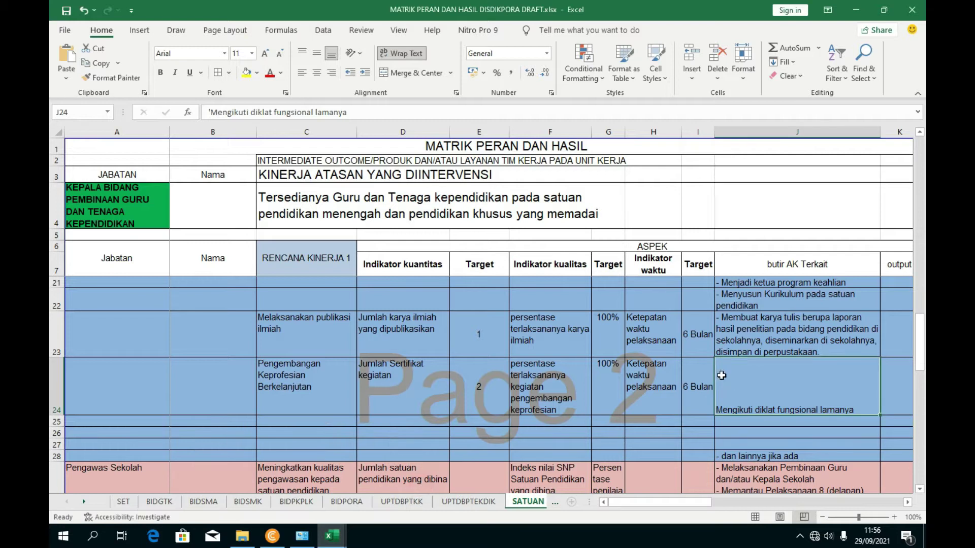
{"action": "left_click", "coordinate": [377, 114]}
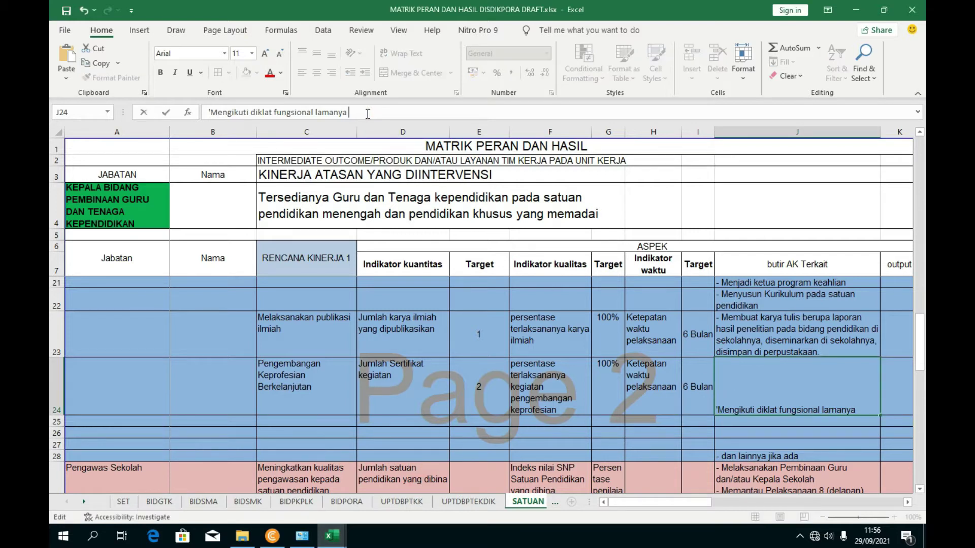
{"action": "key", "text": "ctrl+v"}
{"action": "key", "text": "ctrl+Return"}
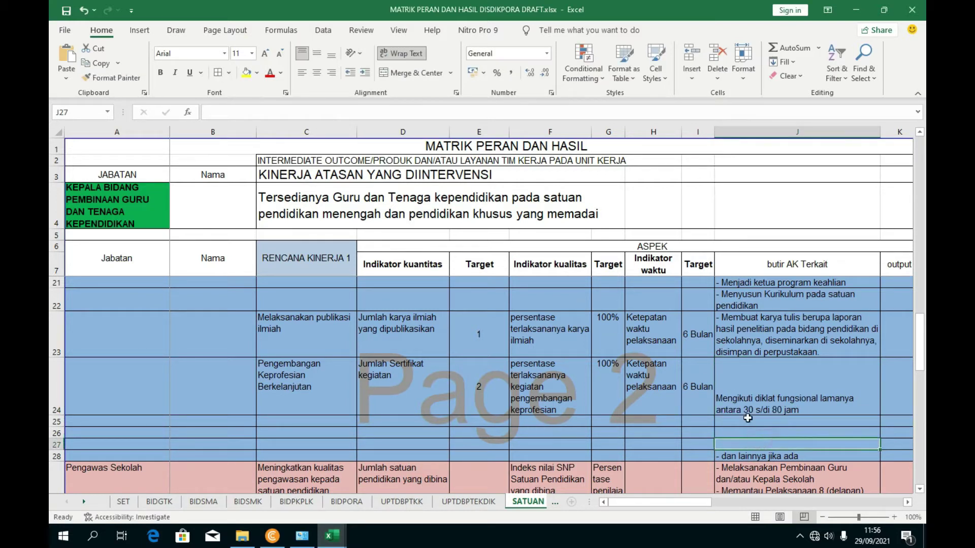
- Centre J24 vertically and move down to the empty butir AK cell J25
{"action": "left_click", "coordinate": [317, 57]}
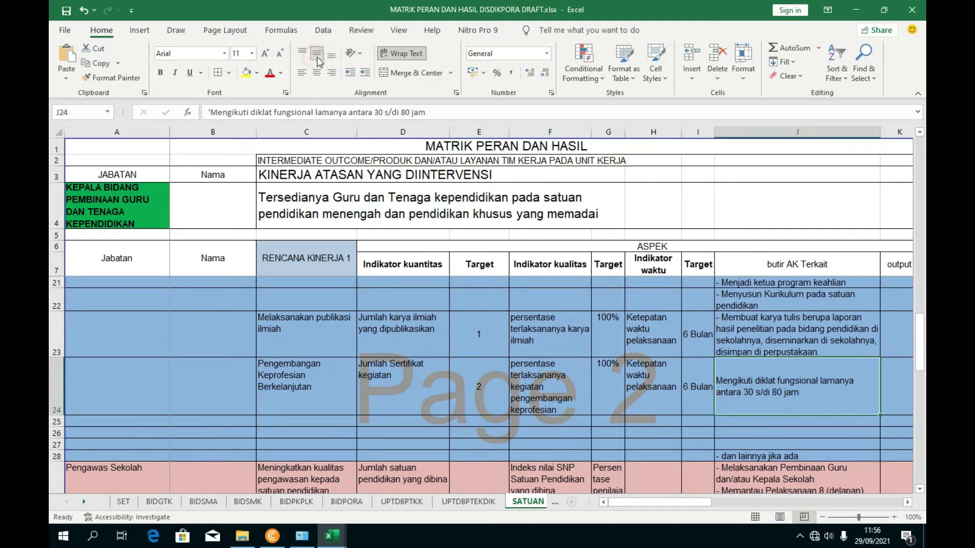
{"action": "key", "text": "Down"}
{"action": "key", "text": "Down"}
{"action": "key", "text": "Down"}
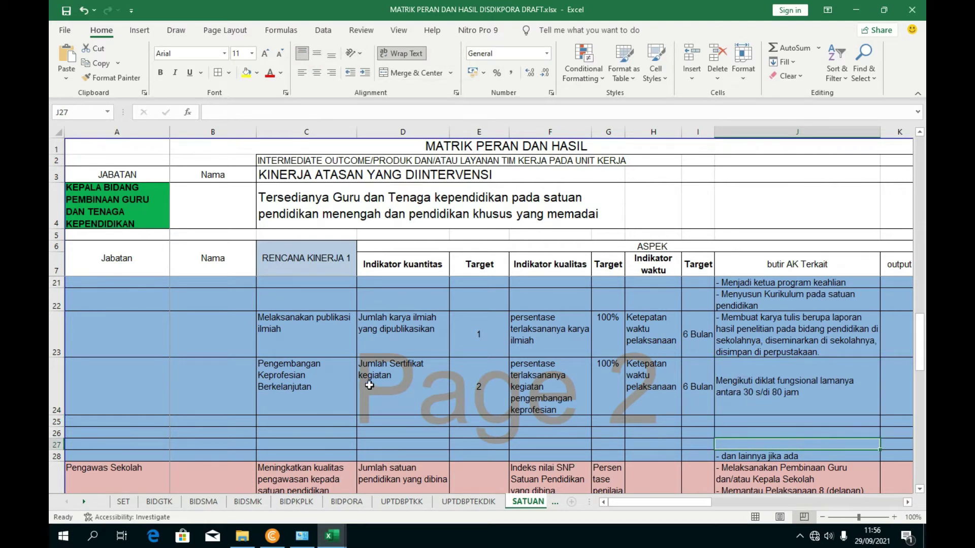
{"action": "left_click", "coordinate": [342, 391]}
{"action": "left_click", "coordinate": [751, 421]}
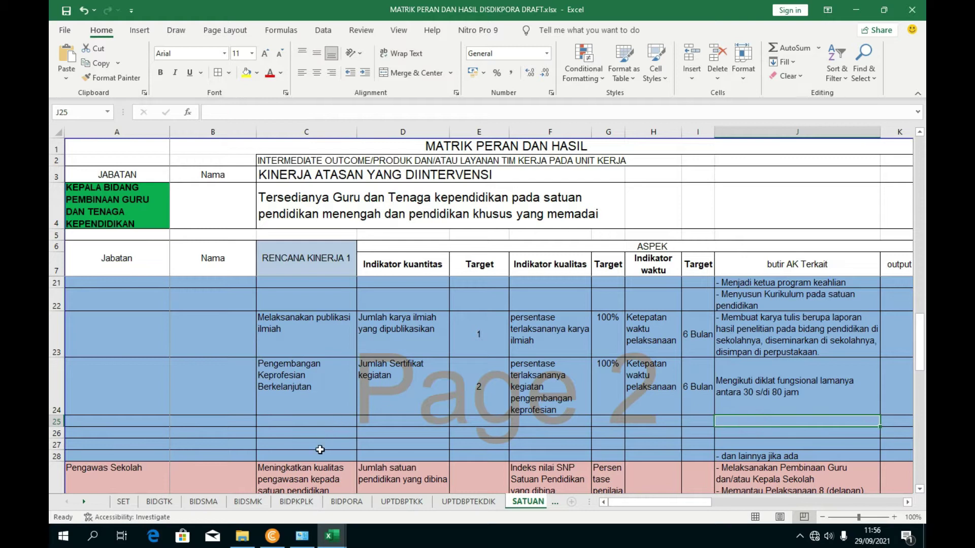
- Copy the 'Kegiatan kolektif lainnya yang sesuai dengan tugas dan kwajiban guru' text from G52
{"action": "mouse_move", "coordinate": [333, 536]}
{"action": "left_click", "coordinate": [286, 472]}
{"action": "left_click", "coordinate": [189, 401]}
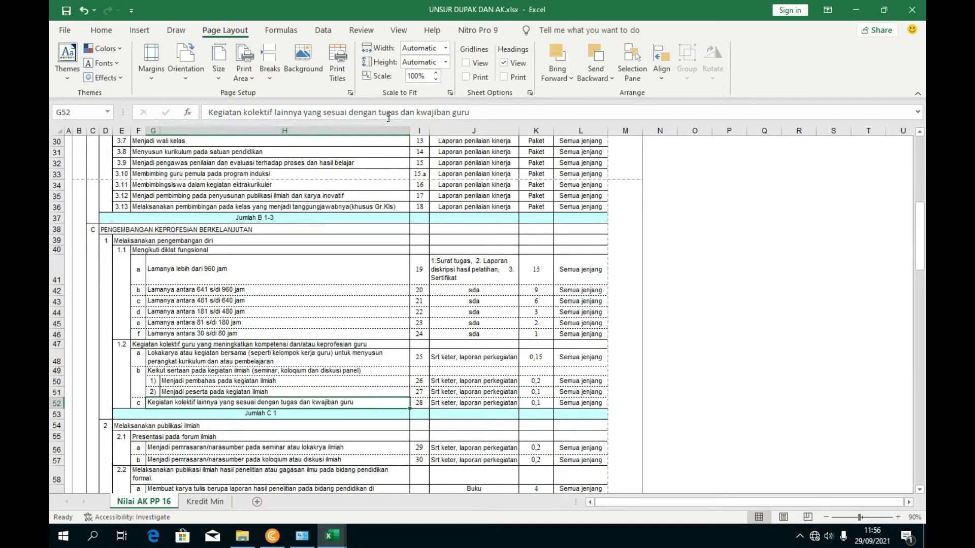
{"action": "left_click", "coordinate": [477, 113]}
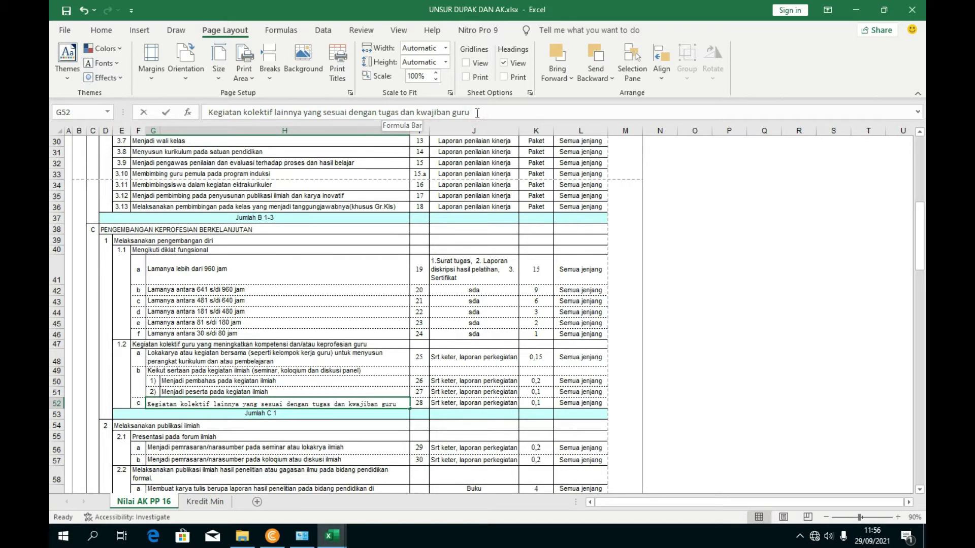
{"action": "left_click", "coordinate": [307, 266]}
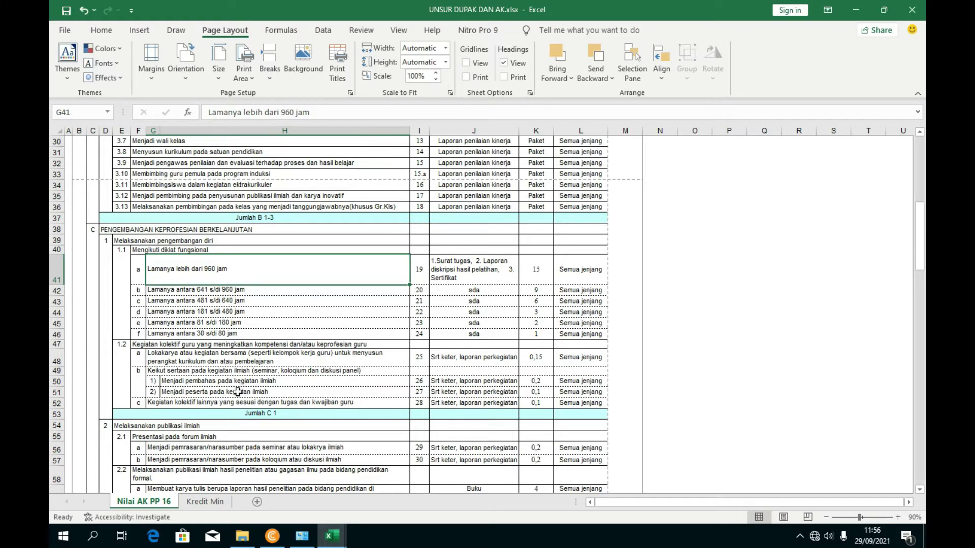
{"action": "left_click", "coordinate": [224, 402]}
{"action": "left_click_drag", "start_coordinate": [482, 113], "coordinate": [208, 112]}
{"action": "key", "text": "ctrl+c"}
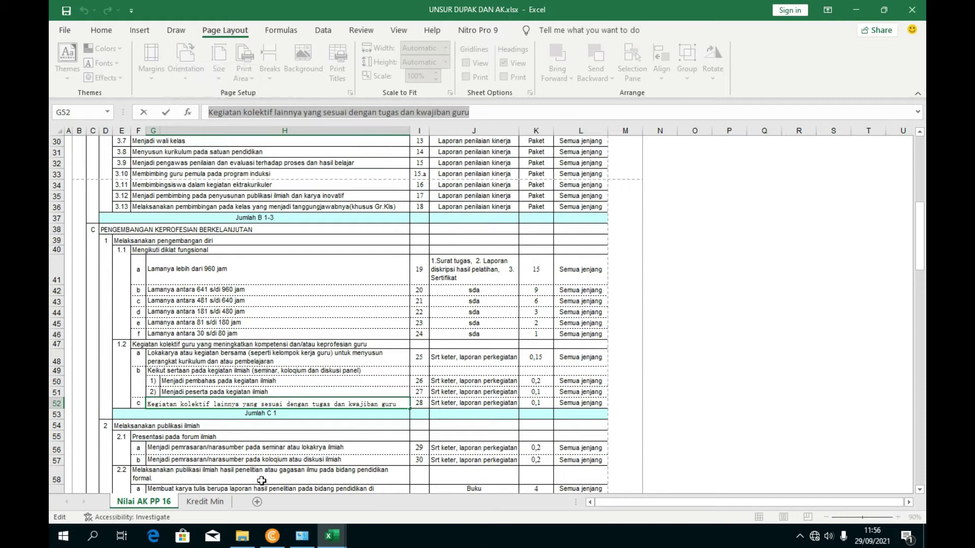
- Paste the copied text into J25 of MATRIK PERAN and wrap it onto two lines
{"action": "left_click", "coordinate": [333, 536]}
{"action": "left_click", "coordinate": [384, 467]}
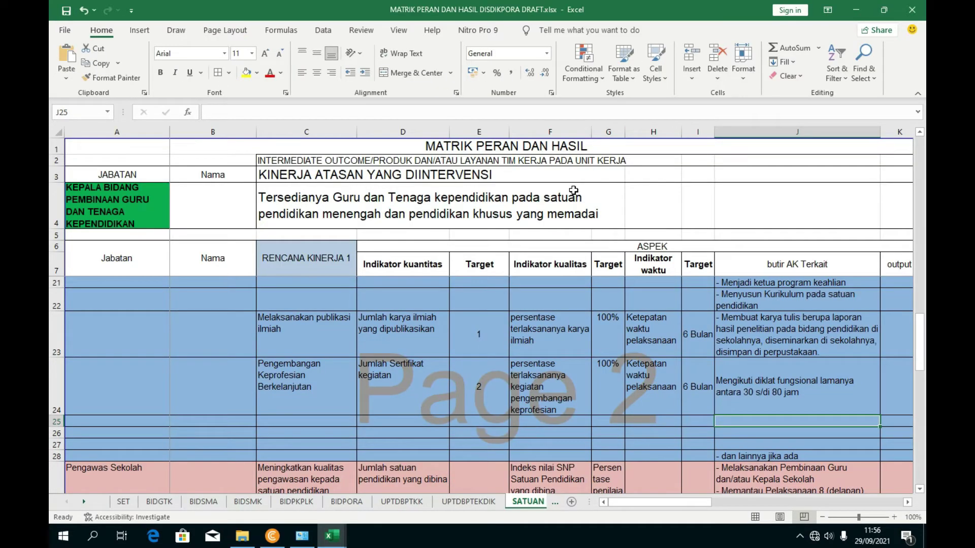
{"action": "left_click", "coordinate": [455, 110]}
{"action": "key", "text": "ctrl+v"}
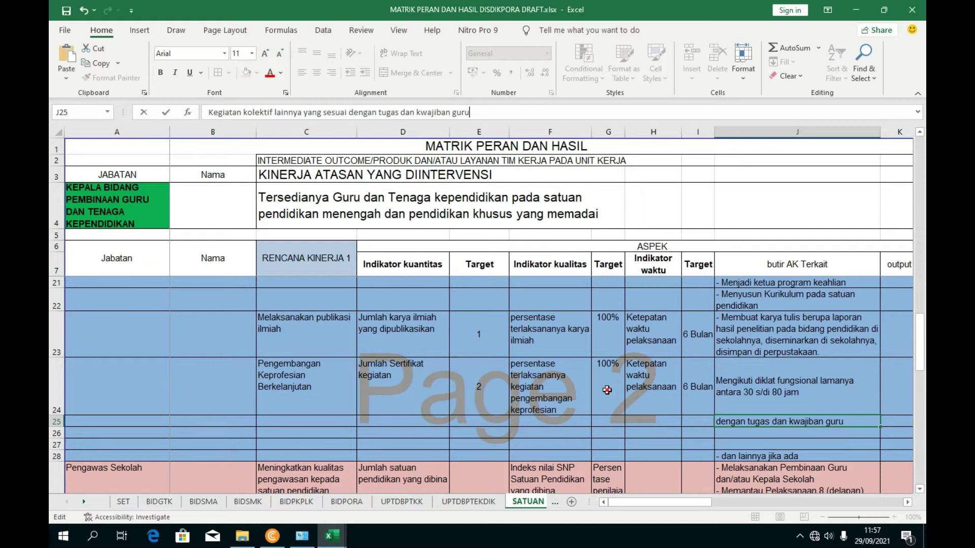
{"action": "key", "text": "ctrl+Return"}
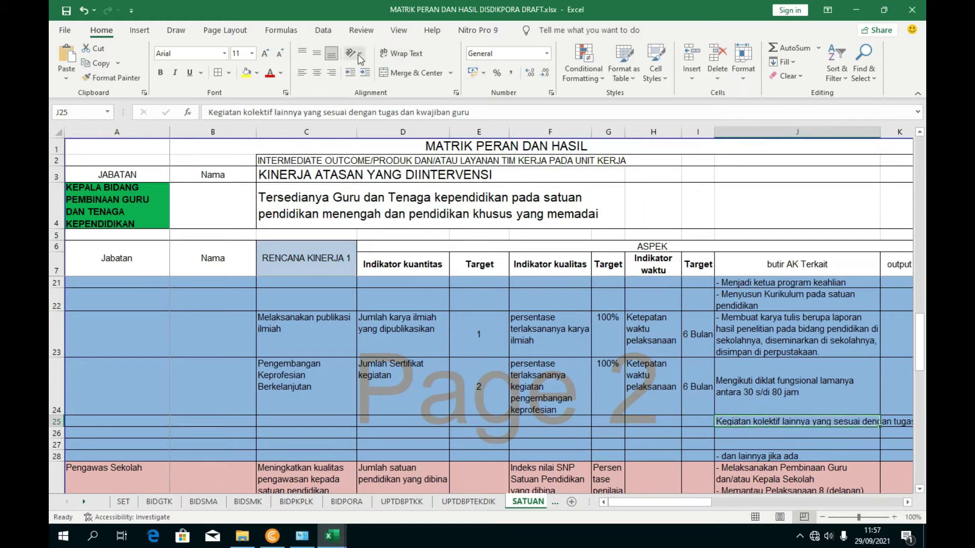
{"action": "left_click", "coordinate": [400, 53]}
{"action": "left_click", "coordinate": [705, 390]}
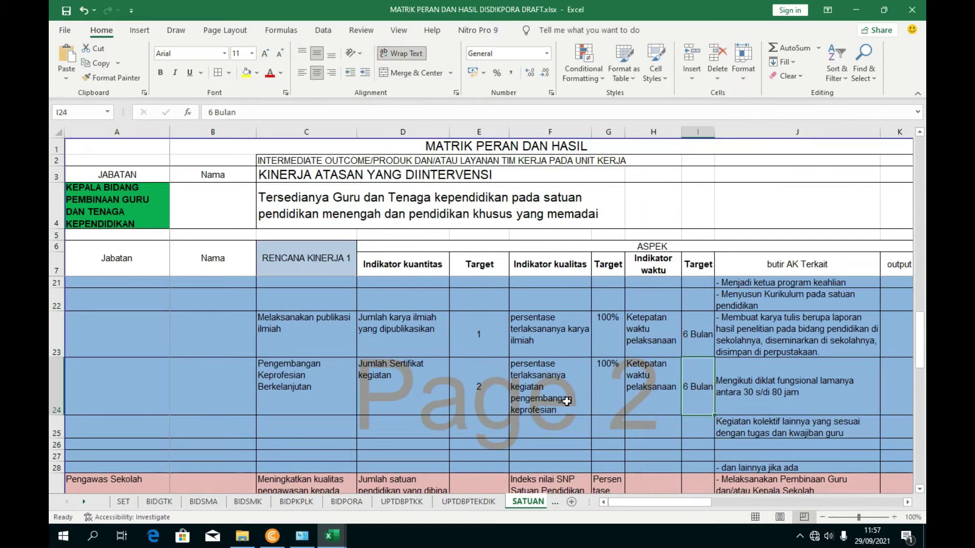
{"action": "left_click_drag", "start_coordinate": [699, 511], "coordinate": [706, 511]}
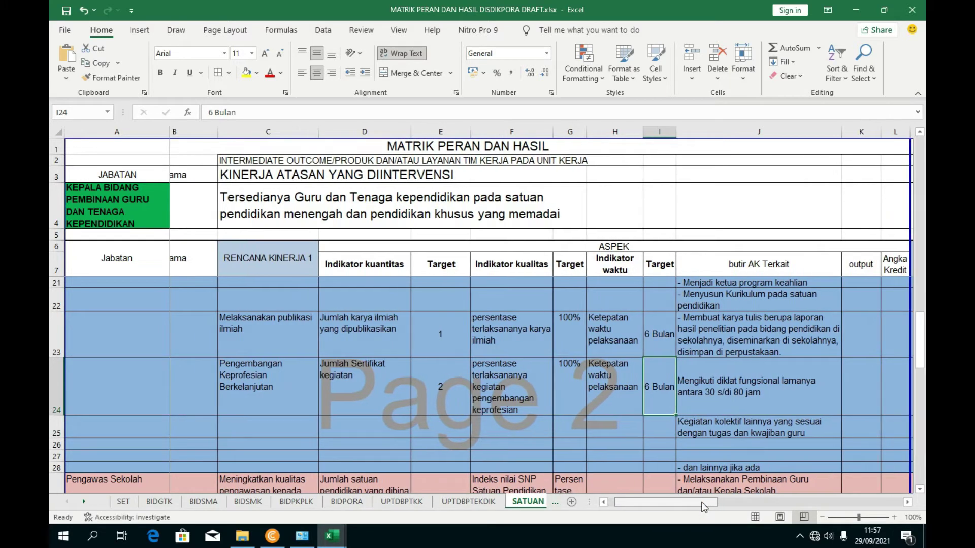
- Review the new J24 and J25 entries beside the Pengembangan Keprofesian Berkelanjutan plan
{"action": "scroll", "coordinate": [690, 442], "scroll_direction": "down", "scroll_amount": 2}
{"action": "scroll", "coordinate": [628, 396], "scroll_direction": "up", "scroll_amount": 2}
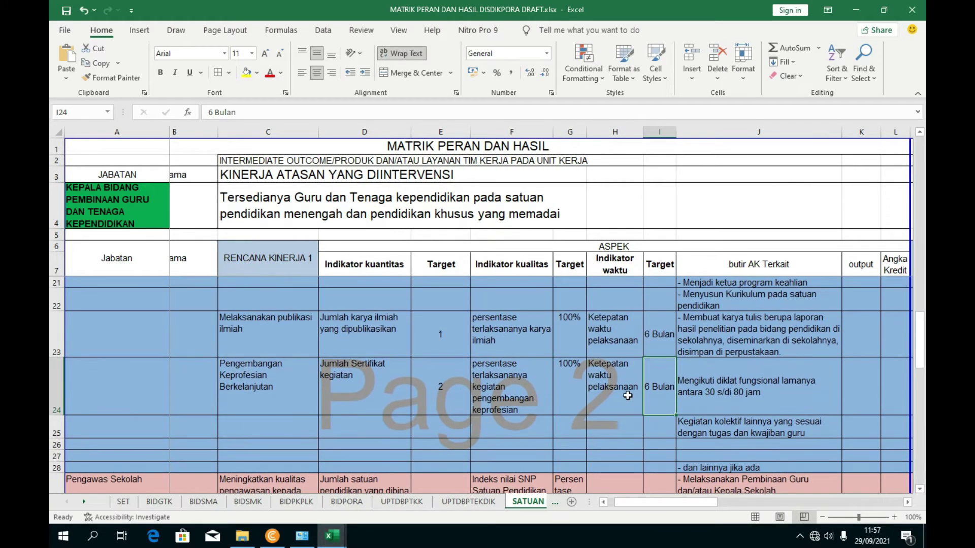
{"action": "left_click", "coordinate": [701, 426]}
{"action": "left_click", "coordinate": [700, 395]}
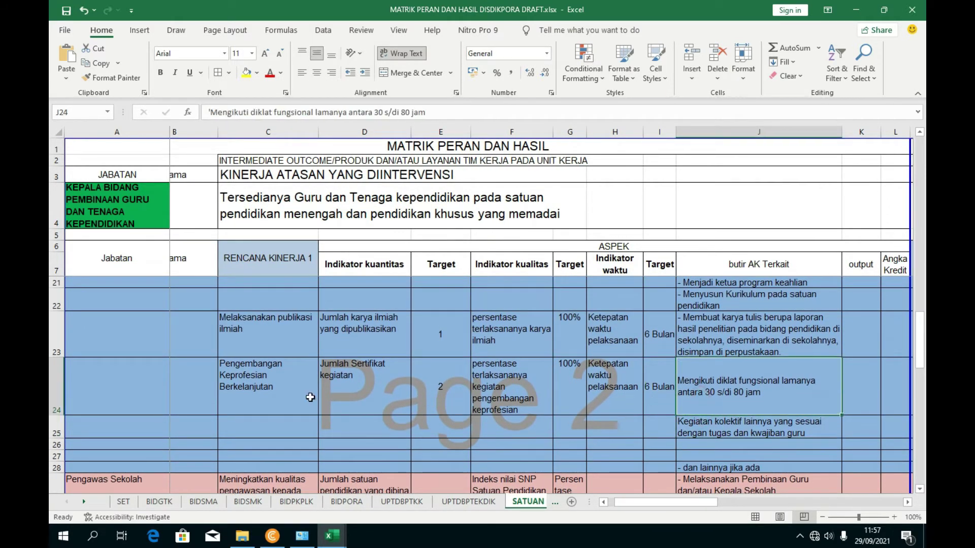
{"action": "left_click", "coordinate": [273, 377]}
{"action": "scroll", "coordinate": [274, 377], "scroll_direction": "up", "scroll_amount": 3}
{"action": "scroll", "coordinate": [273, 377], "scroll_direction": "down", "scroll_amount": 2}
{"action": "scroll", "coordinate": [729, 386], "scroll_direction": "up", "scroll_amount": 1}
{"action": "scroll", "coordinate": [729, 386], "scroll_direction": "up", "scroll_amount": 1}
{"action": "scroll", "coordinate": [507, 376], "scroll_direction": "down", "scroll_amount": 2}
{"action": "scroll", "coordinate": [301, 365], "scroll_direction": "up", "scroll_amount": 2}
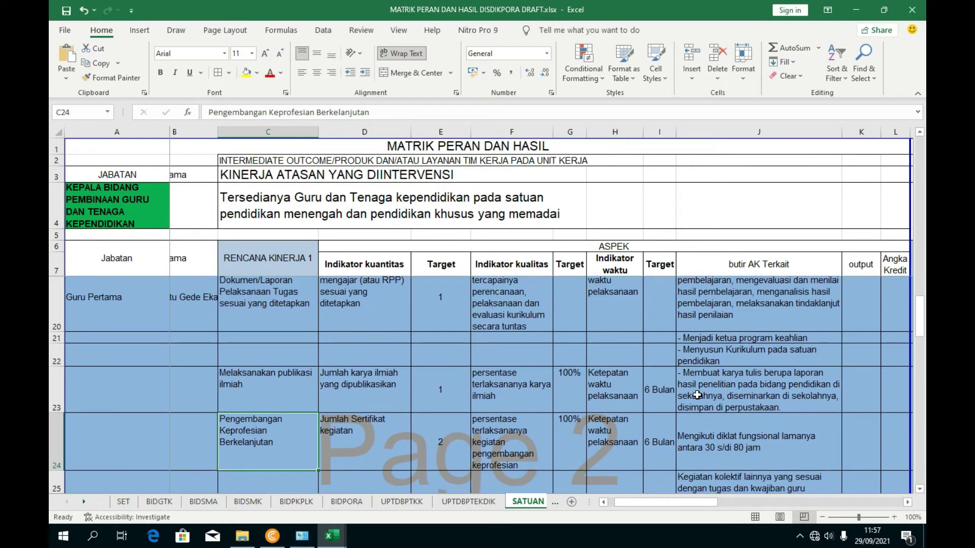
{"action": "scroll", "coordinate": [301, 365], "scroll_direction": "up", "scroll_amount": 1}
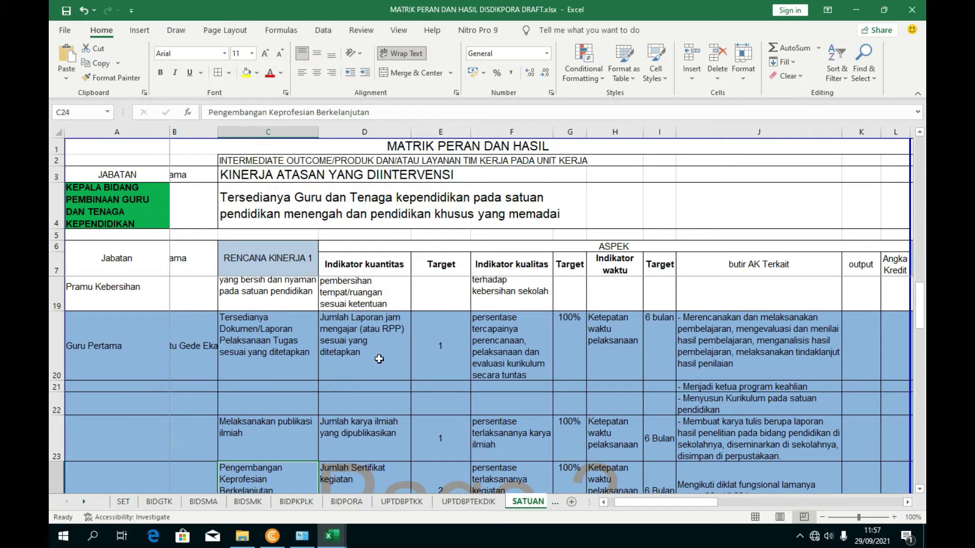
- Check butir AK entries J20 through J25, then select cell C26 in empty row 26
{"action": "left_click", "coordinate": [738, 357]}
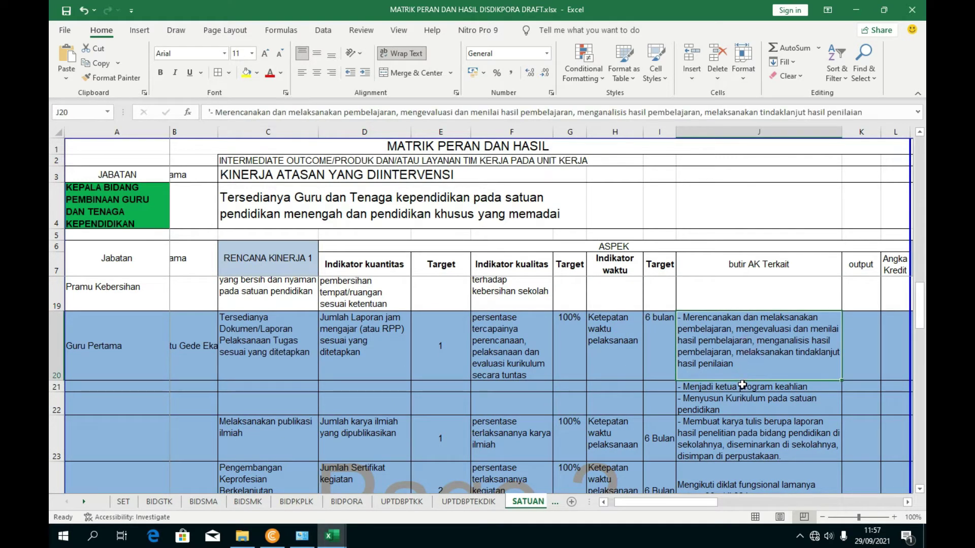
{"action": "left_click", "coordinate": [742, 386]}
{"action": "left_click", "coordinate": [741, 403]}
{"action": "left_click", "coordinate": [732, 432]}
{"action": "scroll", "coordinate": [732, 432], "scroll_direction": "down", "scroll_amount": 1}
{"action": "left_click", "coordinate": [736, 447]}
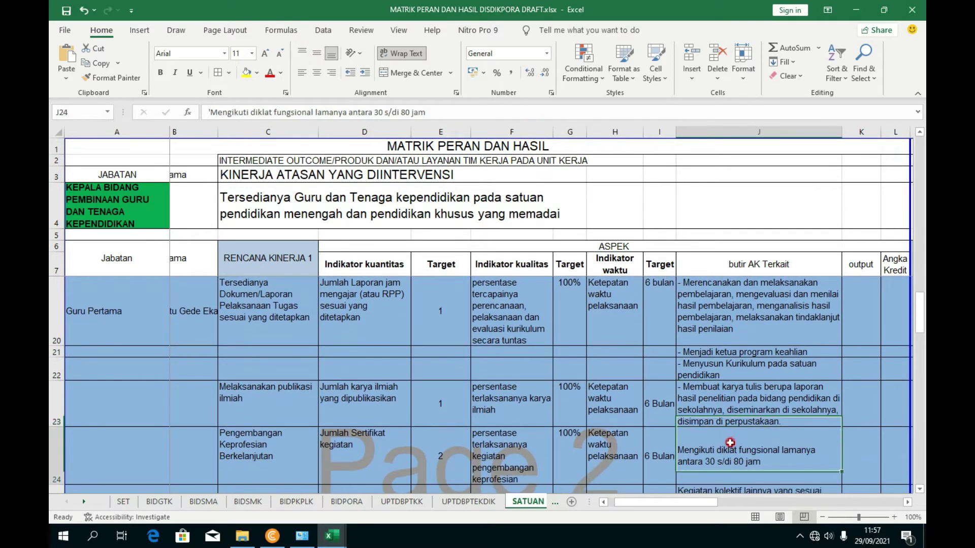
{"action": "scroll", "coordinate": [737, 447], "scroll_direction": "down", "scroll_amount": 1}
{"action": "left_click", "coordinate": [738, 456]}
{"action": "scroll", "coordinate": [660, 436], "scroll_direction": "down", "scroll_amount": 1}
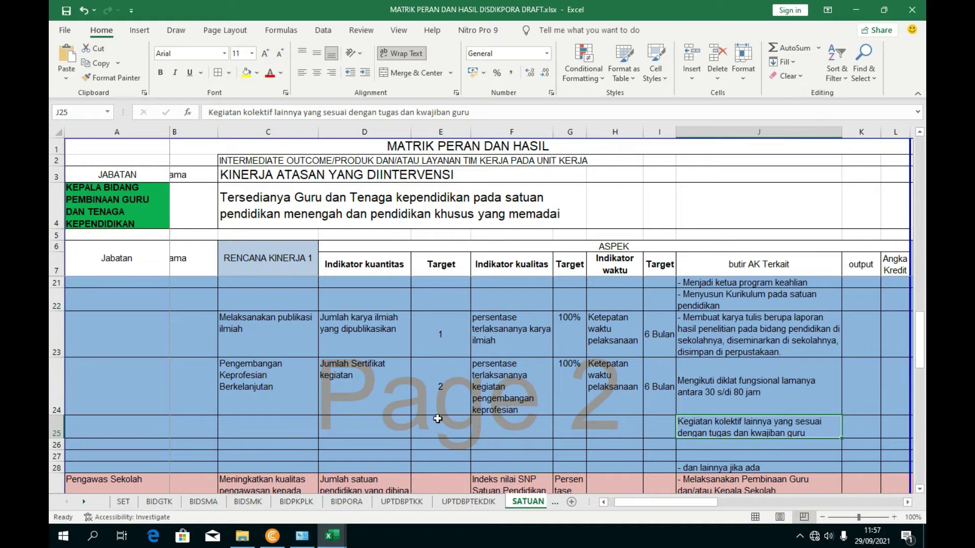
{"action": "left_click", "coordinate": [364, 449]}
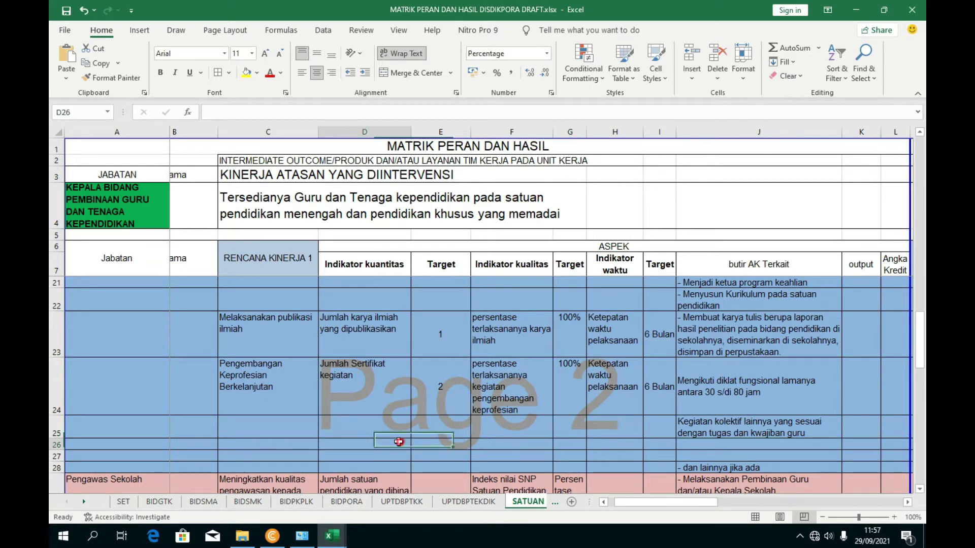
{"action": "key", "text": "Left"}
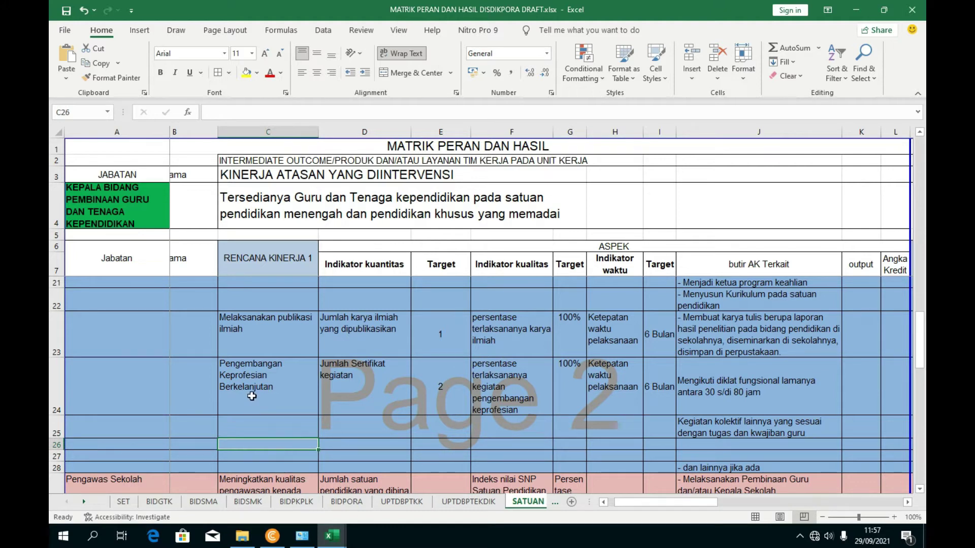
- Scroll UNSUR DUPAK to the UNSUR PENUNJANG and PENUNJANG TUGAS GURU headings
{"action": "mouse_move", "coordinate": [332, 536]}
{"action": "left_click", "coordinate": [222, 474]}
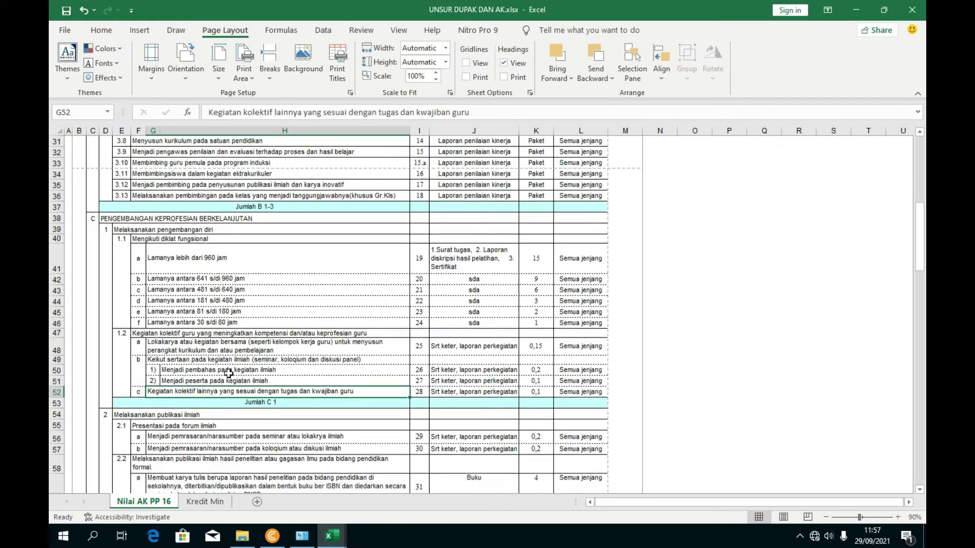
{"action": "scroll", "coordinate": [228, 373], "scroll_direction": "down", "scroll_amount": 2}
{"action": "scroll", "coordinate": [162, 271], "scroll_direction": "down", "scroll_amount": 7}
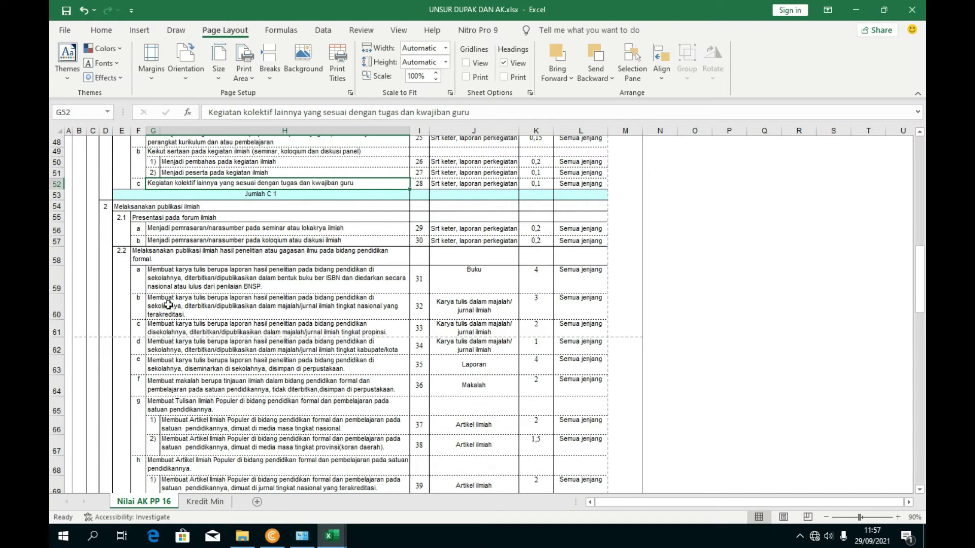
{"action": "scroll", "coordinate": [193, 283], "scroll_direction": "down", "scroll_amount": 9}
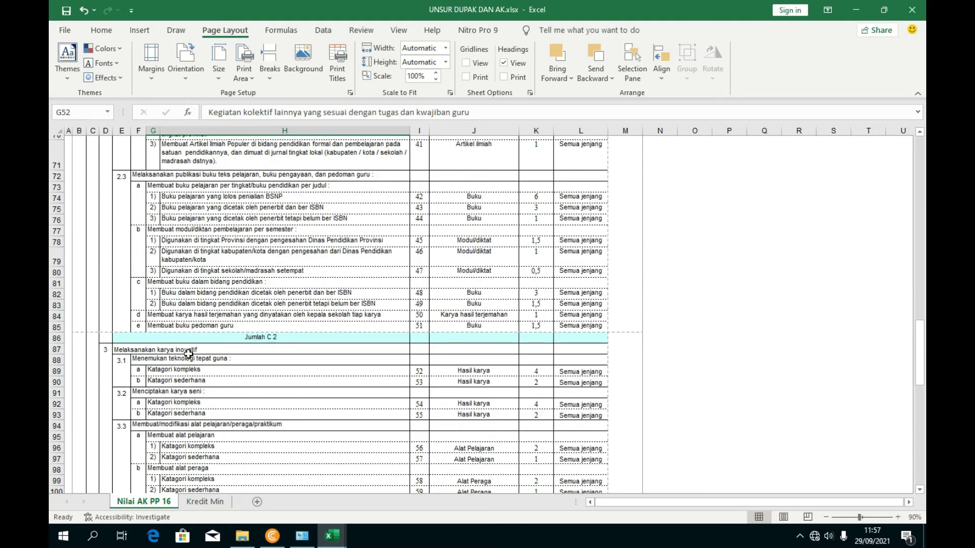
{"action": "scroll", "coordinate": [180, 360], "scroll_direction": "down", "scroll_amount": 4}
{"action": "left_click", "coordinate": [118, 254]}
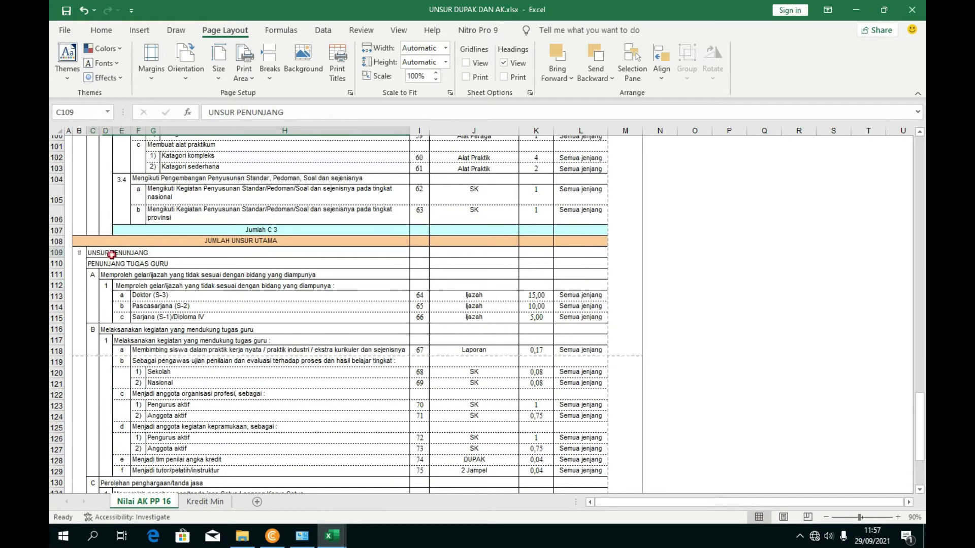
{"action": "left_click", "coordinate": [140, 268]}
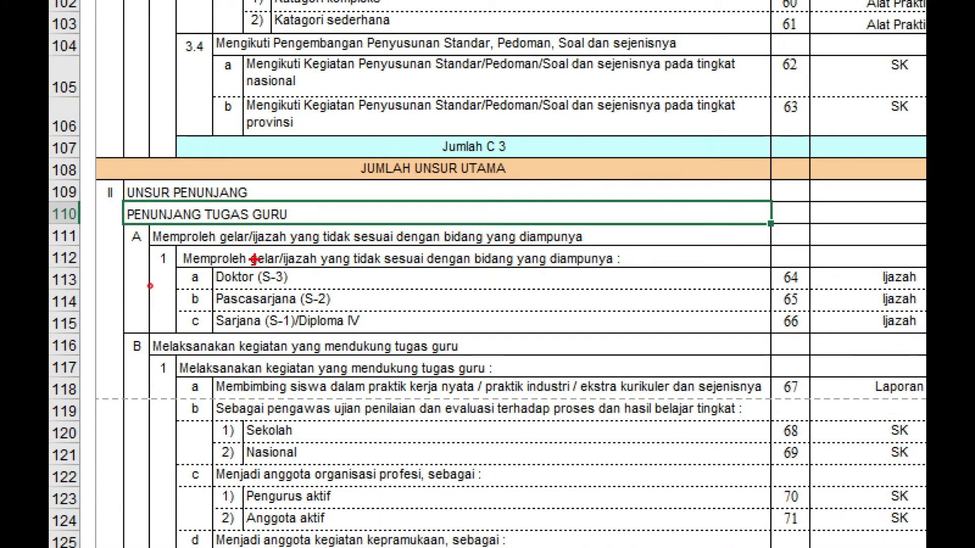
{"action": "left_click_drag", "start_coordinate": [249, 257], "coordinate": [302, 277]}
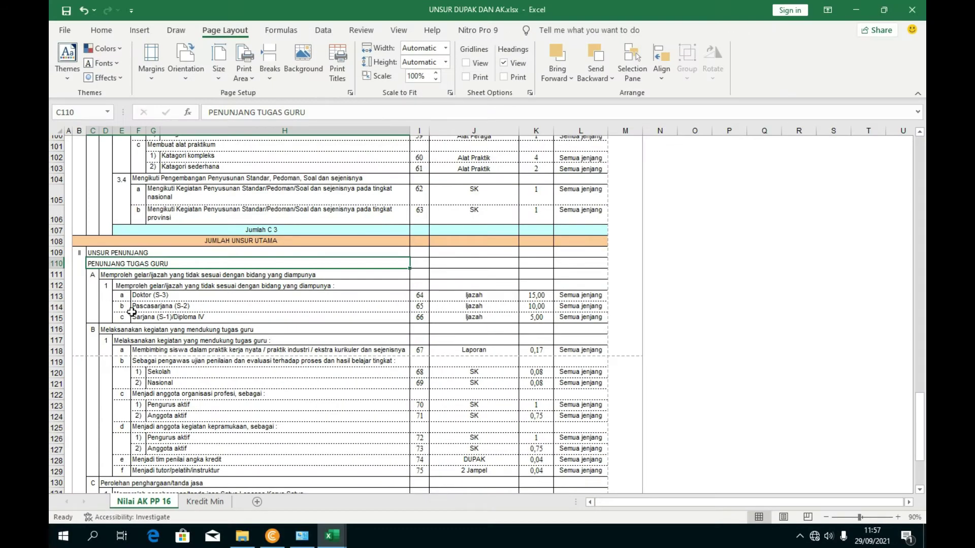
{"action": "scroll", "coordinate": [145, 328], "scroll_direction": "down", "scroll_amount": 3}
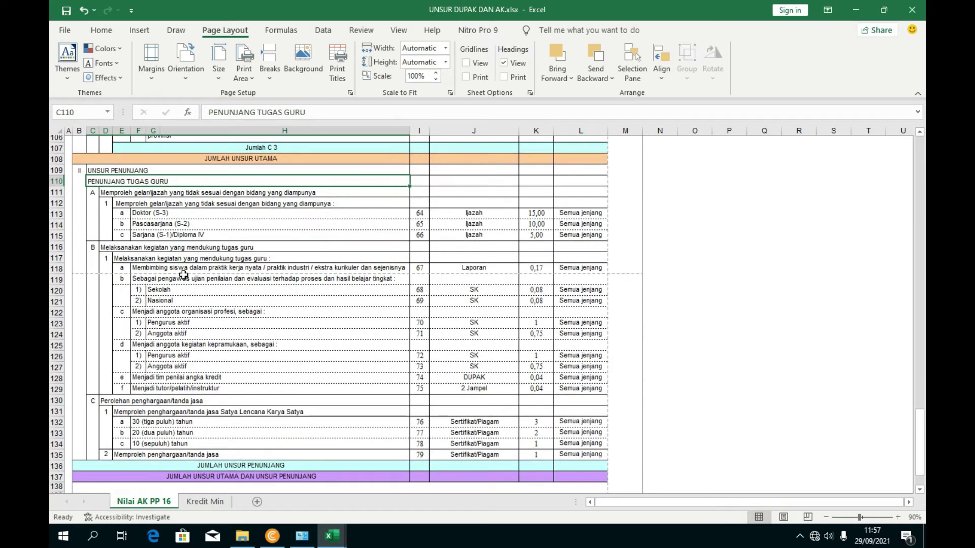
- Read activities in rows 118–122 and their 0,08 credits, selecting F119's Sebagai pengawas ujian text
{"action": "left_click", "coordinate": [190, 270]}
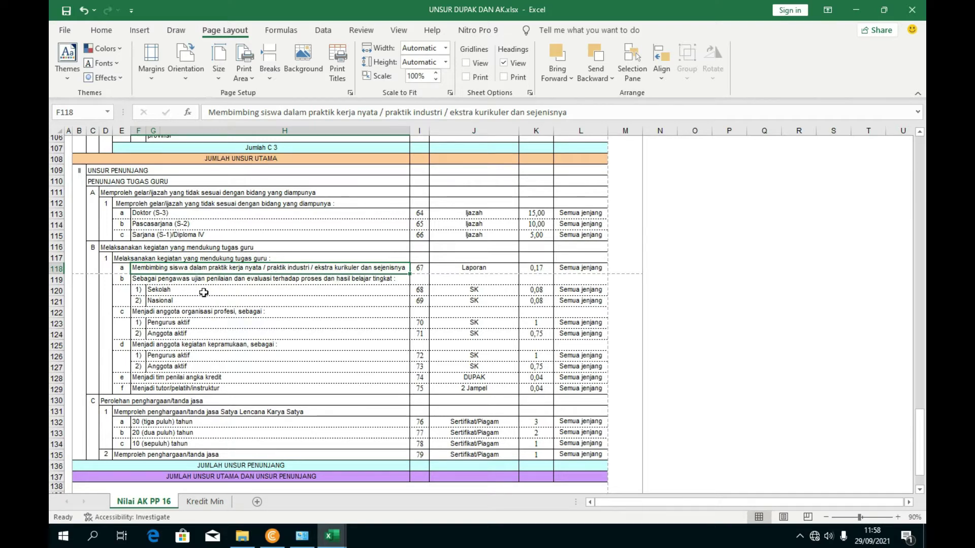
{"action": "left_click", "coordinate": [177, 281]}
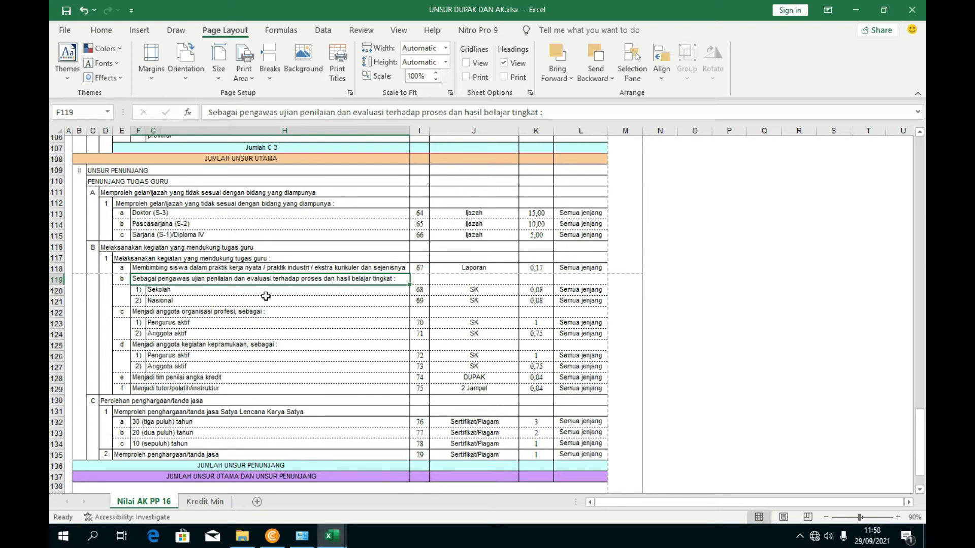
{"action": "left_click", "coordinate": [168, 301]}
{"action": "left_click", "coordinate": [168, 282]}
{"action": "left_click", "coordinate": [183, 312]}
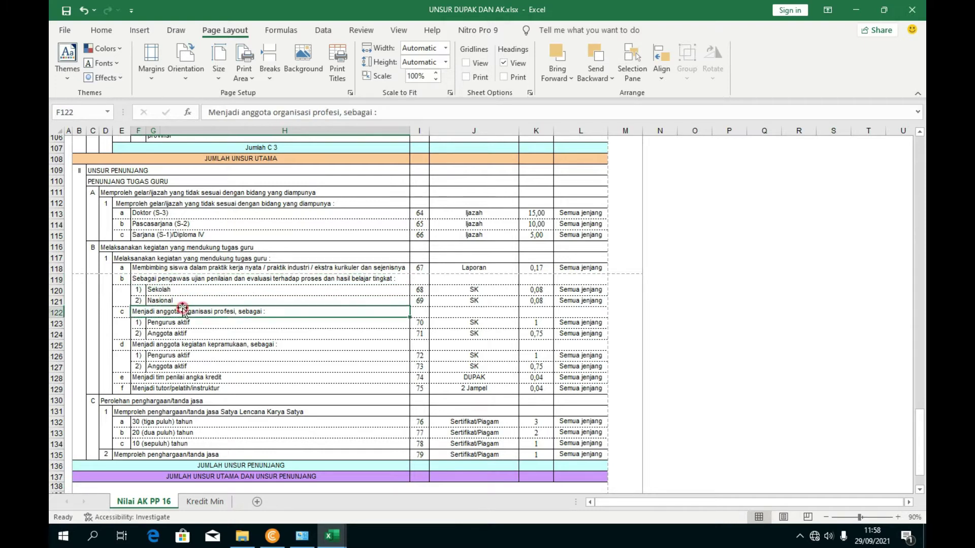
{"action": "left_click", "coordinate": [180, 300]}
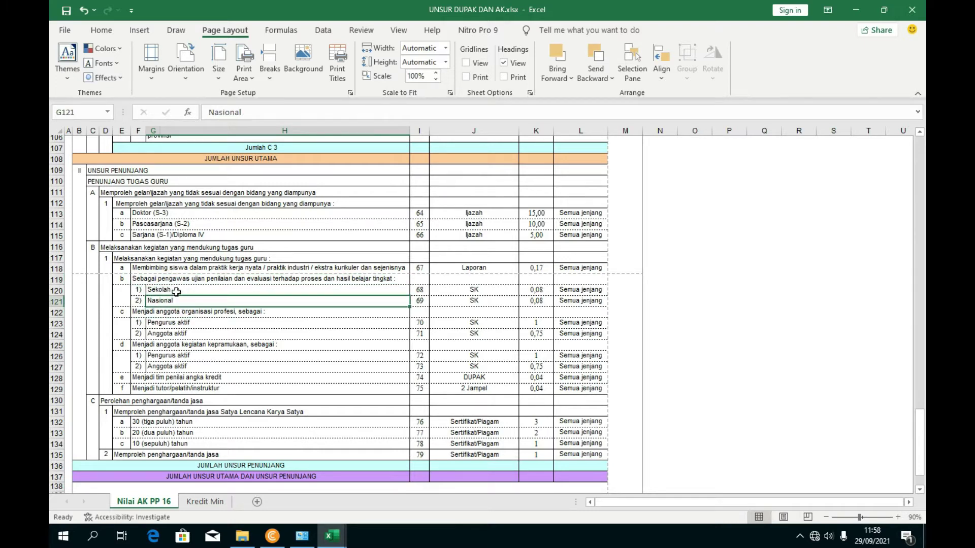
{"action": "left_click", "coordinate": [204, 290]}
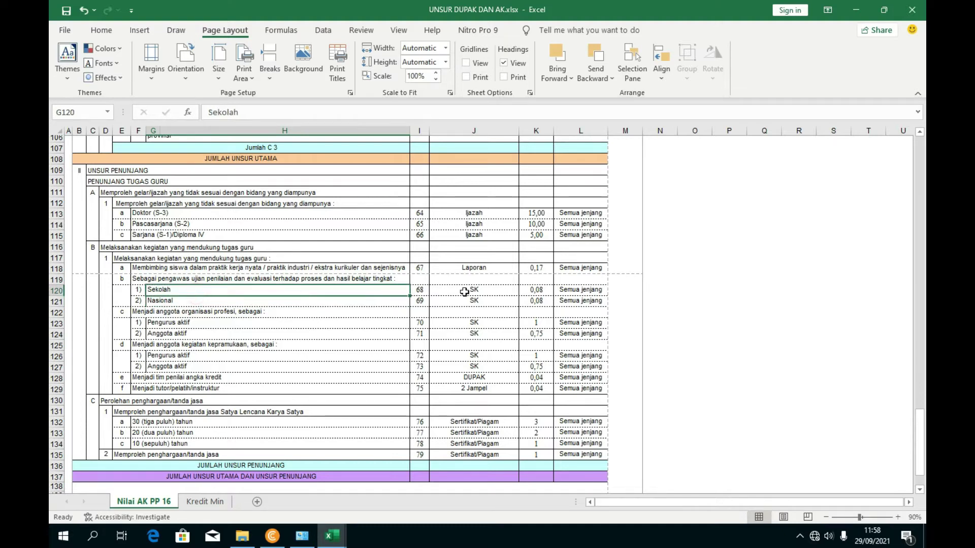
{"action": "left_click", "coordinate": [542, 289]}
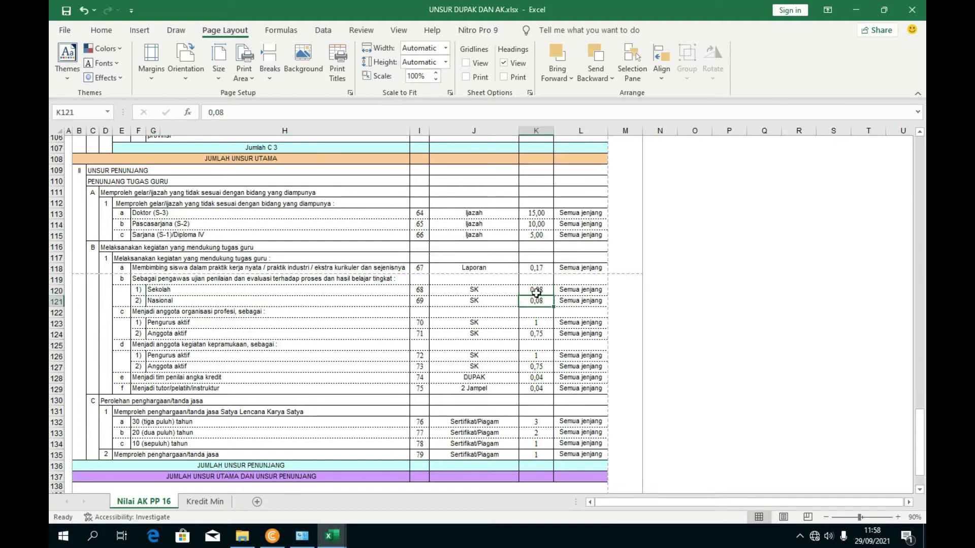
{"action": "left_click", "coordinate": [281, 291]}
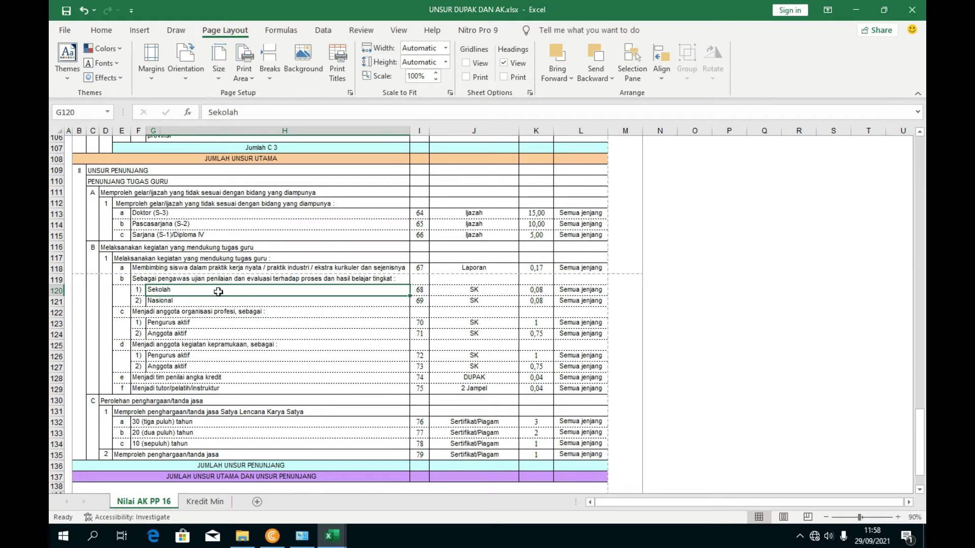
{"action": "left_click", "coordinate": [268, 279]}
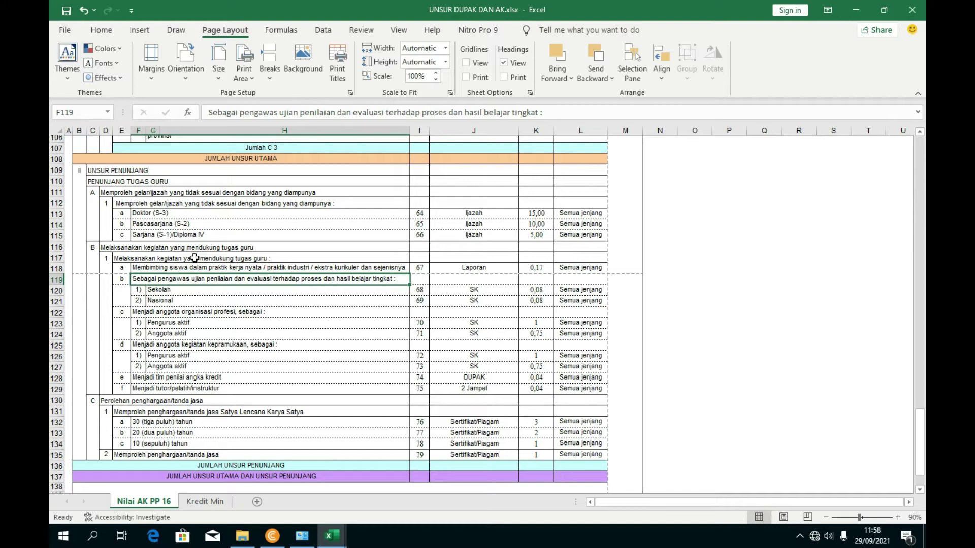
{"action": "left_click_drag", "start_coordinate": [214, 111], "coordinate": [539, 111]}
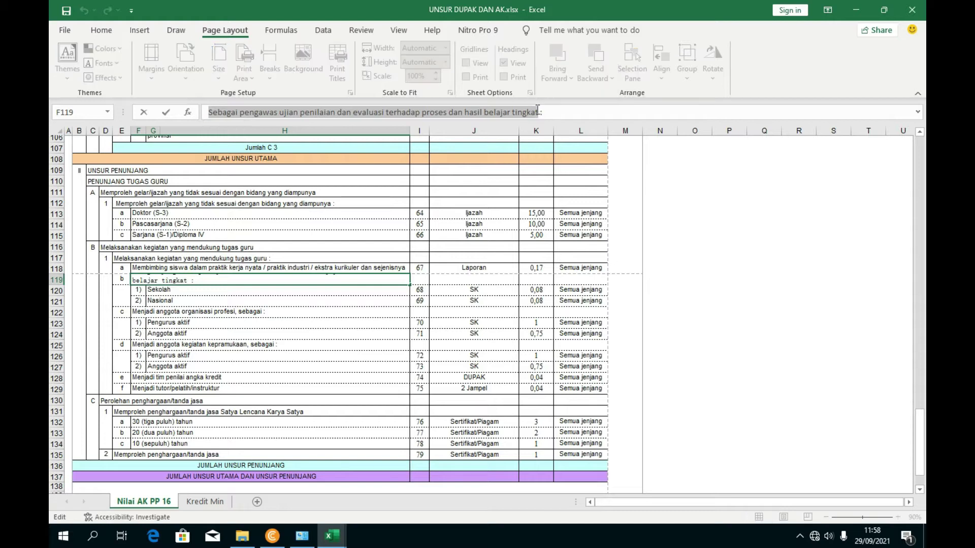
- Switch to the MATRIK PERAN DAN HASIL workbook and select cell C26
{"action": "left_click", "coordinate": [332, 536]}
{"action": "left_click", "coordinate": [399, 502]}
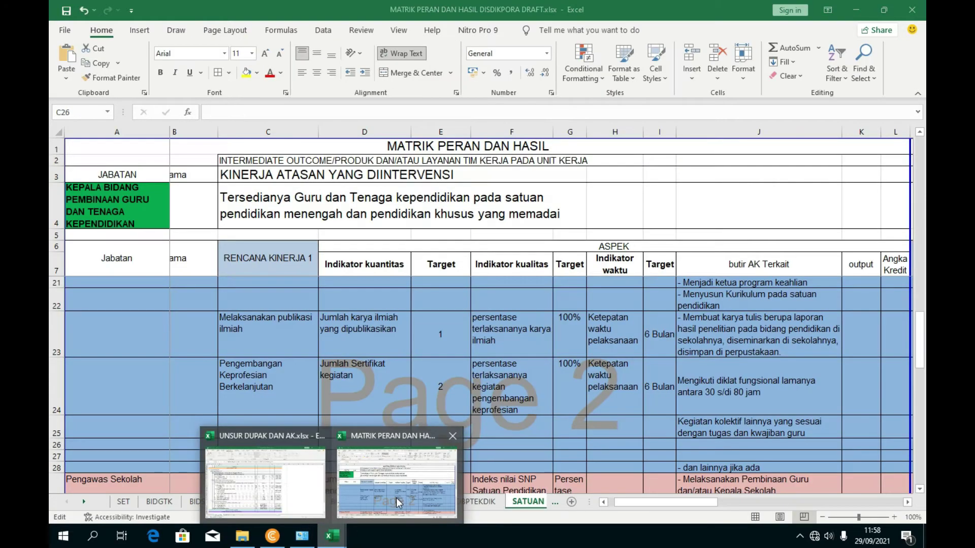
{"action": "left_click", "coordinate": [715, 452]}
{"action": "scroll", "coordinate": [715, 452], "scroll_direction": "down", "scroll_amount": 1}
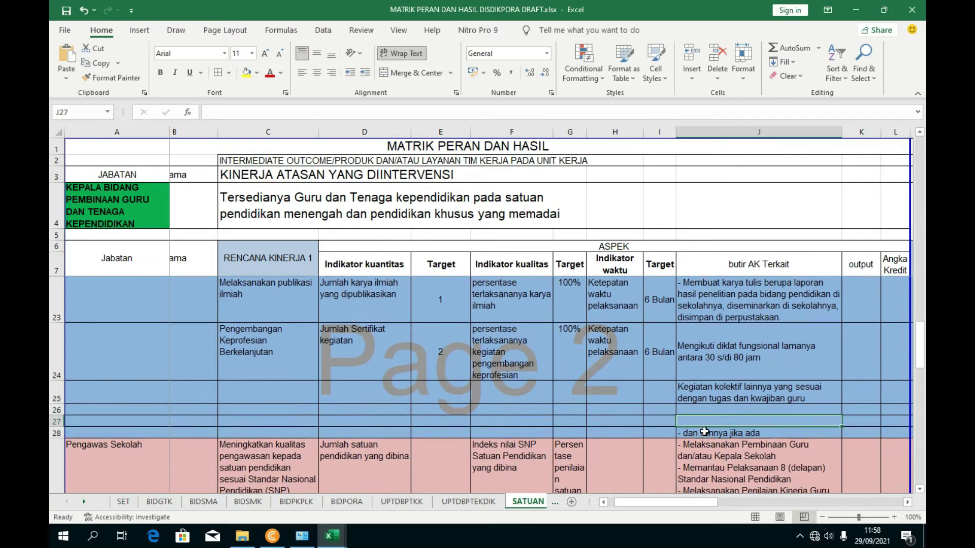
{"action": "left_click", "coordinate": [293, 411]}
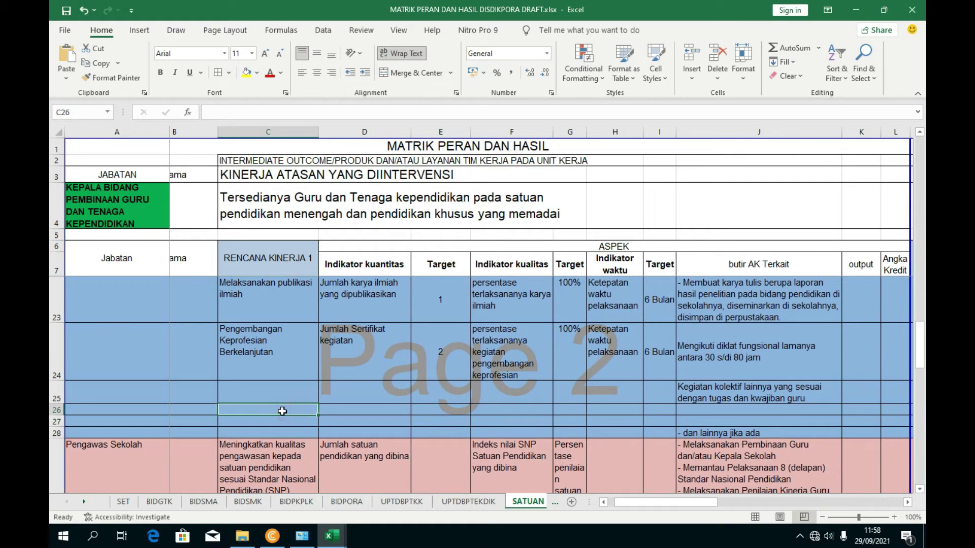
- Copy the 'Melaksanakan kegiatan yang mendukung tugas guru' heading text from UNSUR DUPAK
{"action": "mouse_move", "coordinate": [337, 543]}
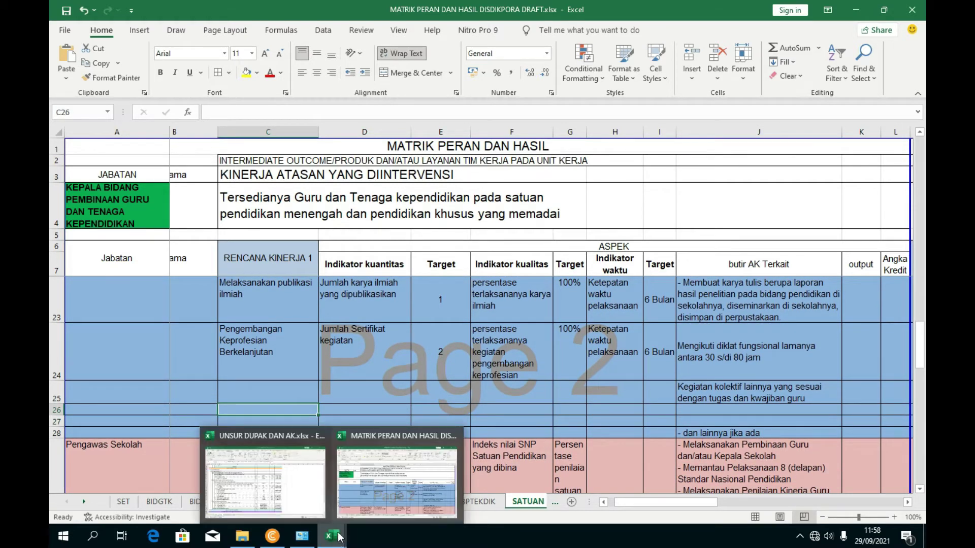
{"action": "left_click", "coordinate": [270, 480]}
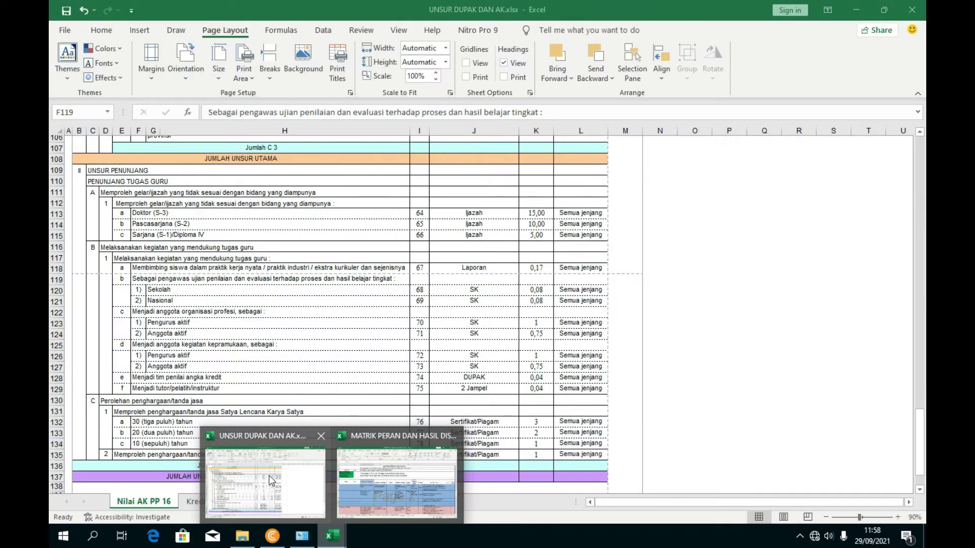
{"action": "left_click", "coordinate": [274, 480]}
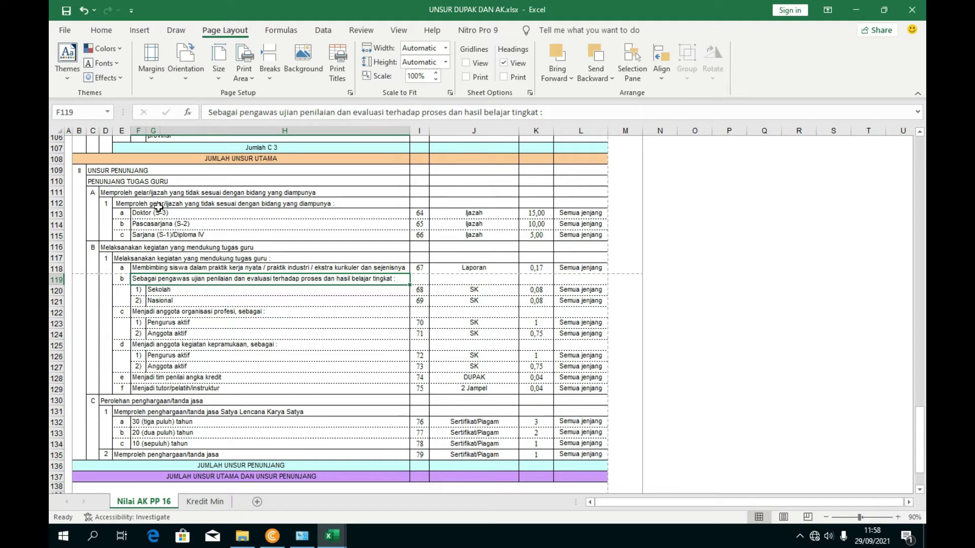
{"action": "left_click", "coordinate": [156, 249]}
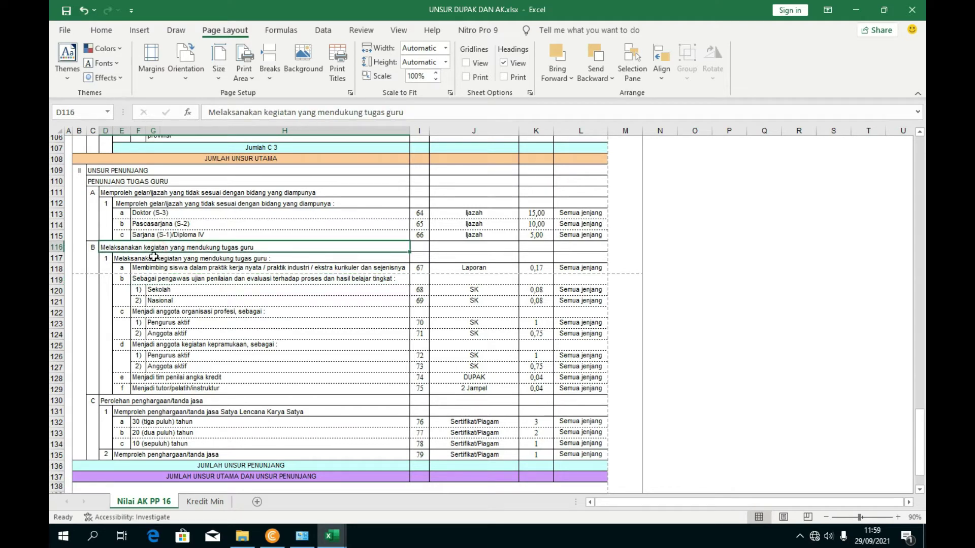
{"action": "left_click_drag", "start_coordinate": [424, 112], "coordinate": [173, 119]}
{"action": "key", "text": "ctrl+c"}
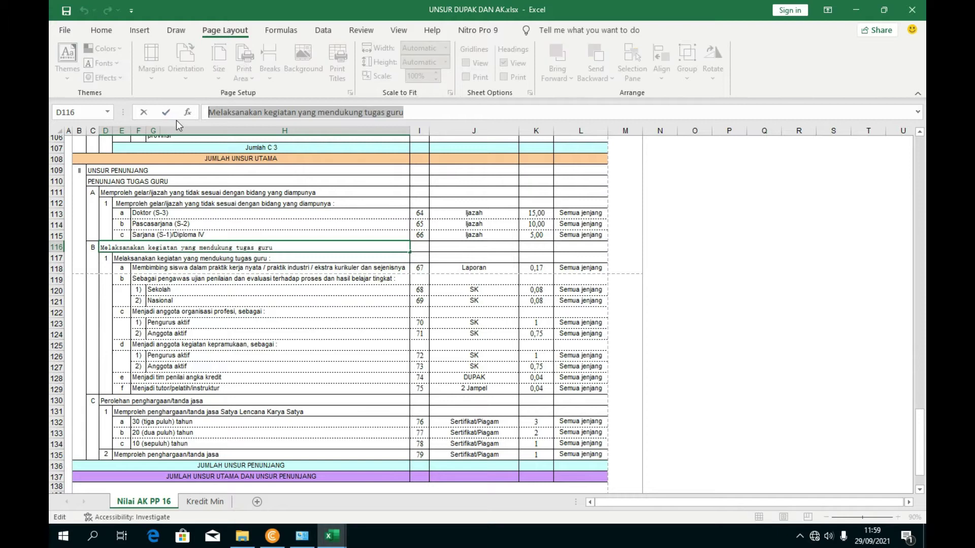
- Paste the heading text into C26 of MATRIK PERAN and commit it
{"action": "mouse_move", "coordinate": [343, 536]}
{"action": "left_click", "coordinate": [364, 488]}
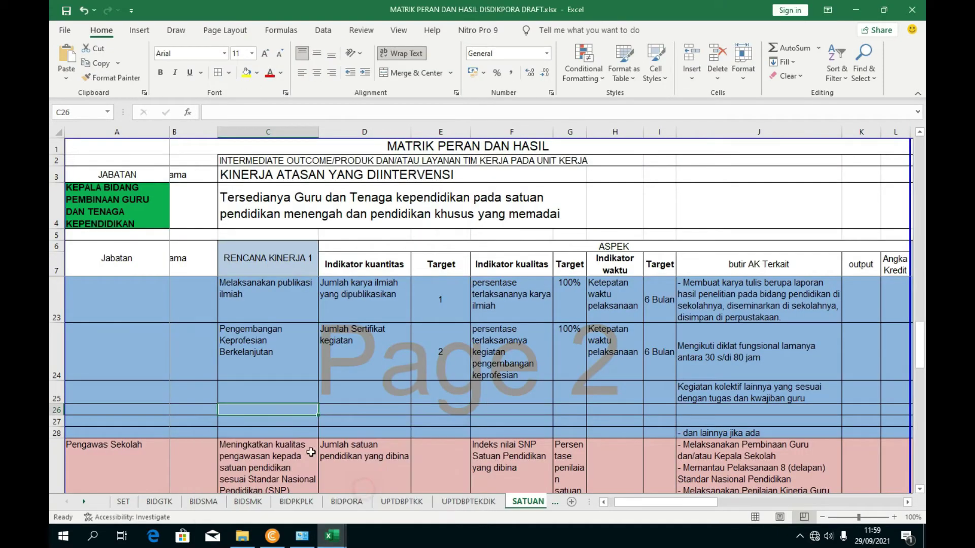
{"action": "left_click", "coordinate": [278, 420]}
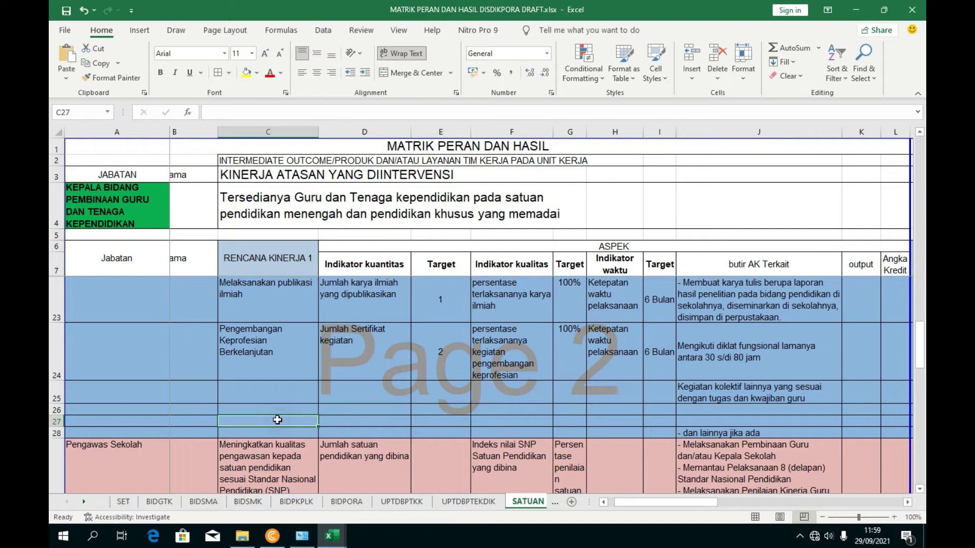
{"action": "left_click", "coordinate": [278, 409]}
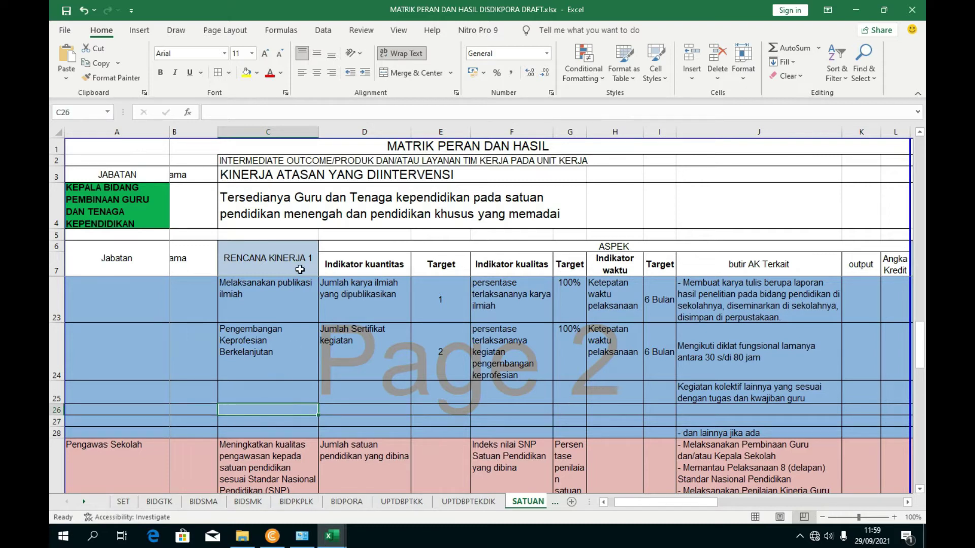
{"action": "left_click", "coordinate": [270, 112]}
{"action": "key", "text": "ctrl+v"}
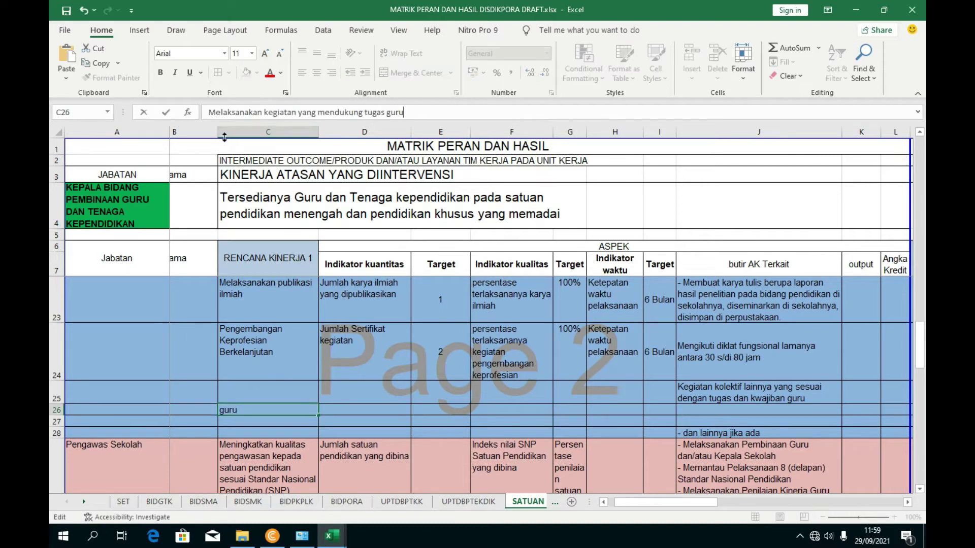
{"action": "left_click", "coordinate": [394, 414]}
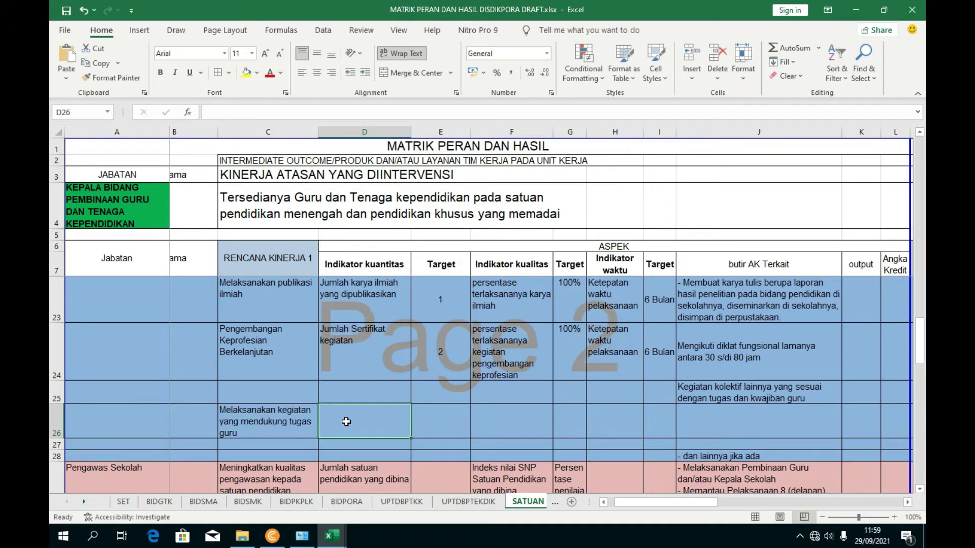
- Copy the 'Jumlah Sertifikat kegiatan' text from cell D24
{"action": "left_click", "coordinate": [350, 359]}
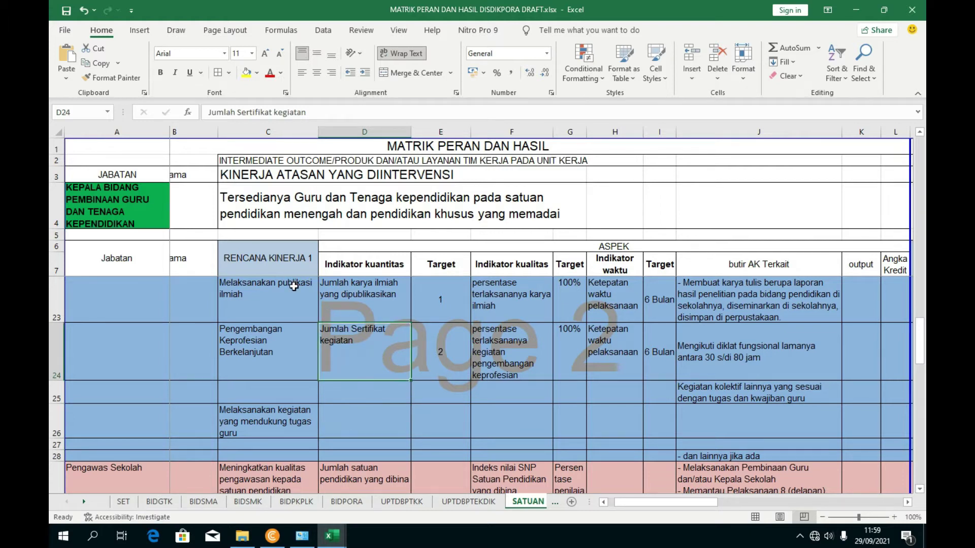
{"action": "left_click", "coordinate": [363, 424]}
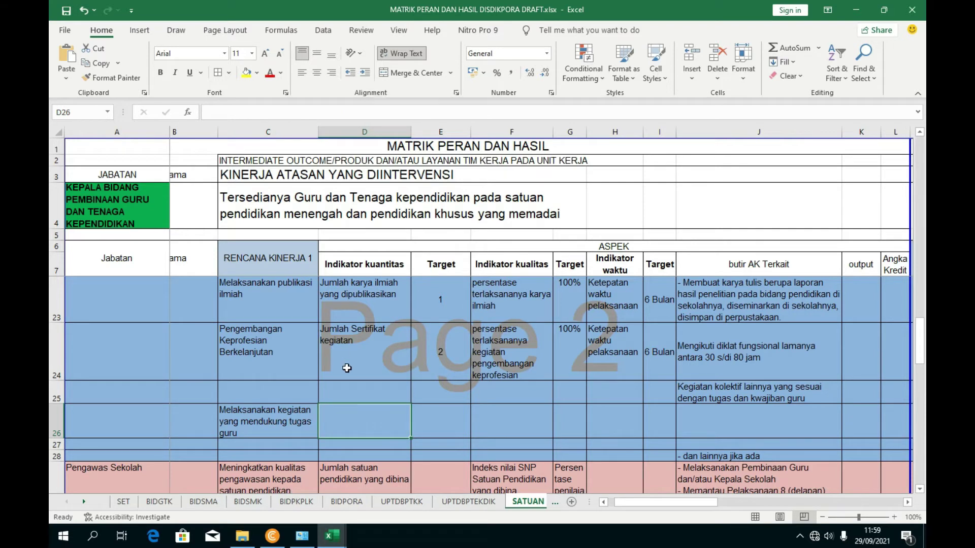
{"action": "scroll", "coordinate": [349, 375], "scroll_direction": "up", "scroll_amount": 1}
{"action": "scroll", "coordinate": [350, 374], "scroll_direction": "down", "scroll_amount": 3}
{"action": "left_click", "coordinate": [349, 360]}
{"action": "left_click_drag", "start_coordinate": [314, 112], "coordinate": [161, 118]}
{"action": "key", "text": "ctrl+c"}
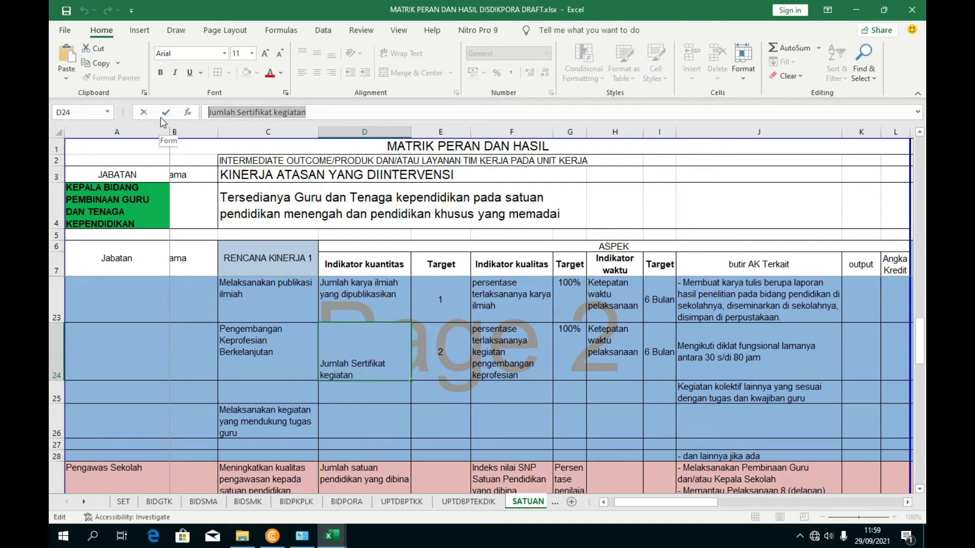
- Paste it into D26, change it to 'Jumlah SK Kegiatan', and centre it vertically
{"action": "left_click", "coordinate": [339, 420]}
{"action": "left_click", "coordinate": [274, 112]}
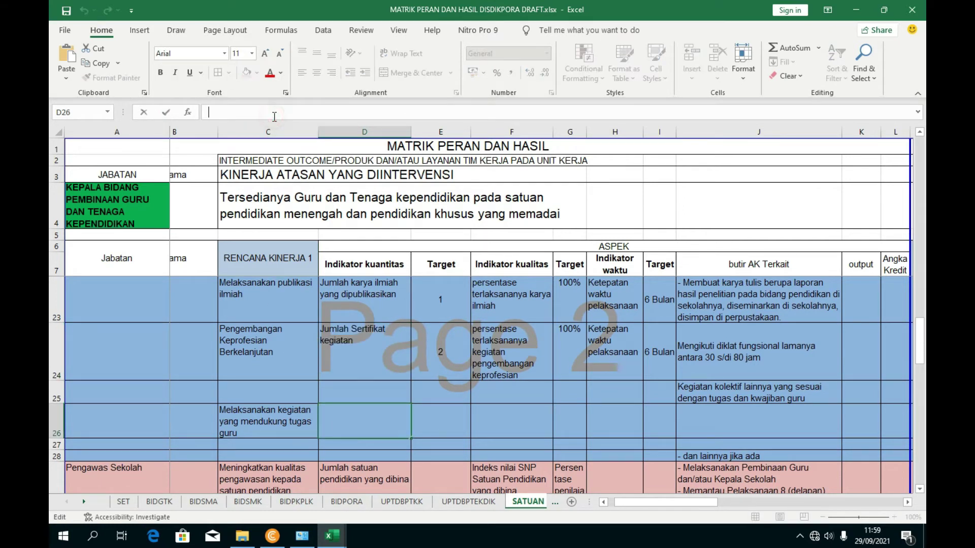
{"action": "key", "text": "ctrl+v"}
{"action": "left_click_drag", "start_coordinate": [309, 112], "coordinate": [240, 112]}
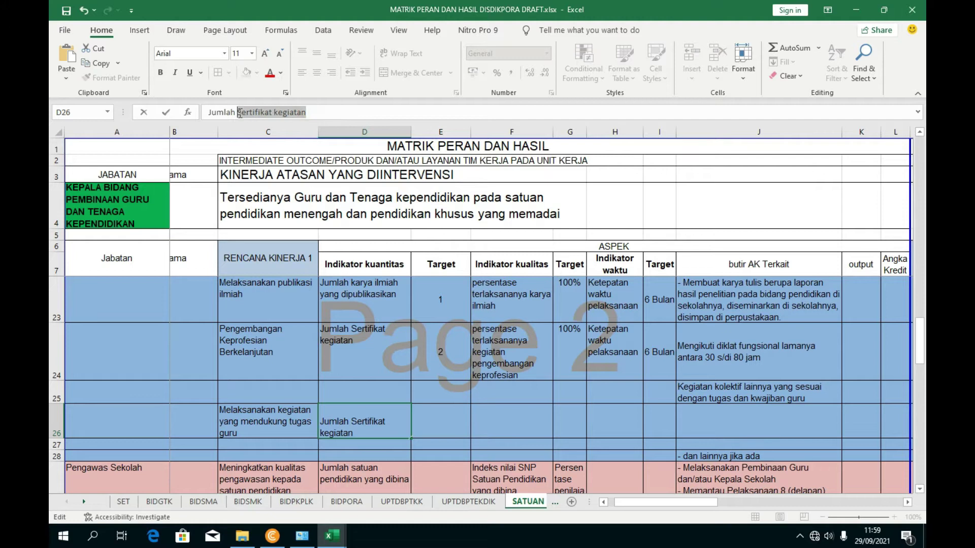
{"action": "type", "text": "SK"}
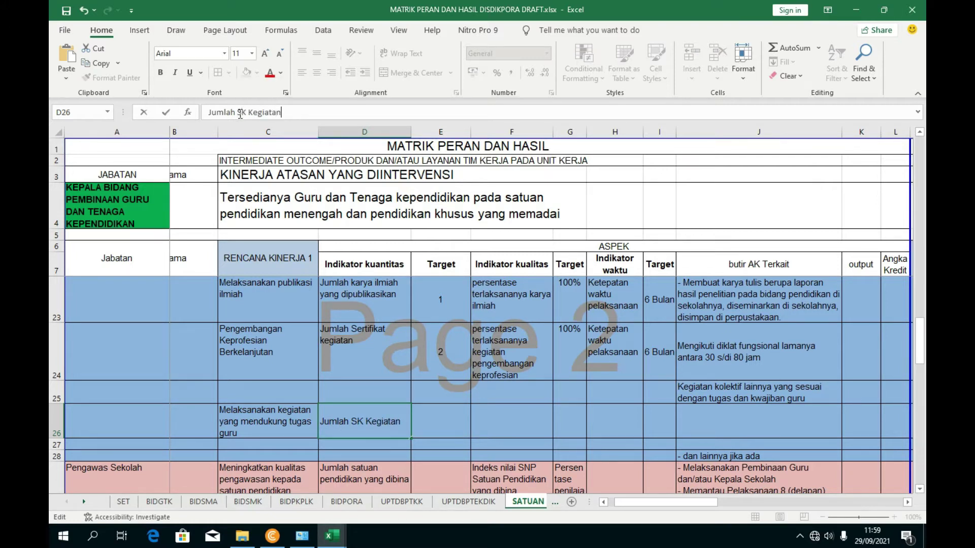
{"action": "key", "text": "ctrl+Return"}
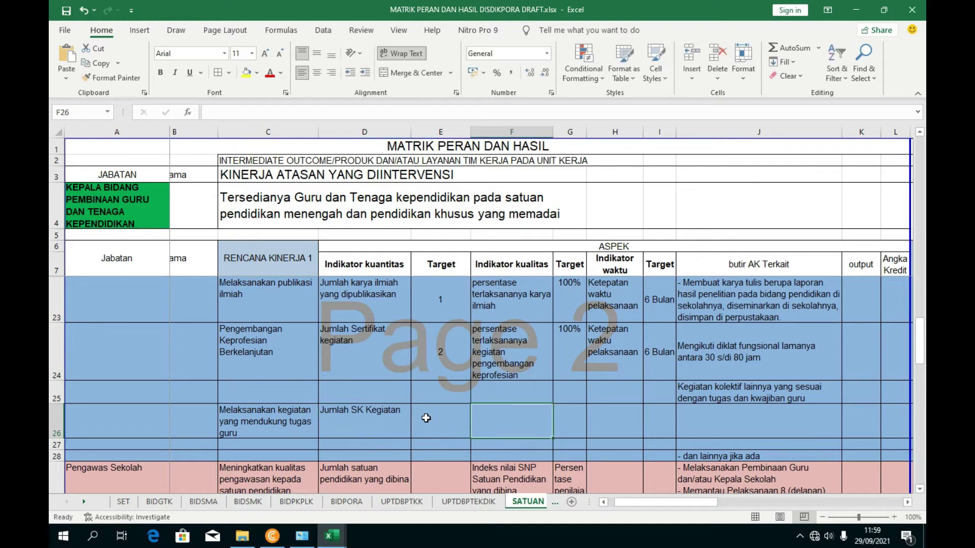
{"action": "left_click", "coordinate": [315, 55]}
{"action": "left_click", "coordinate": [443, 414]}
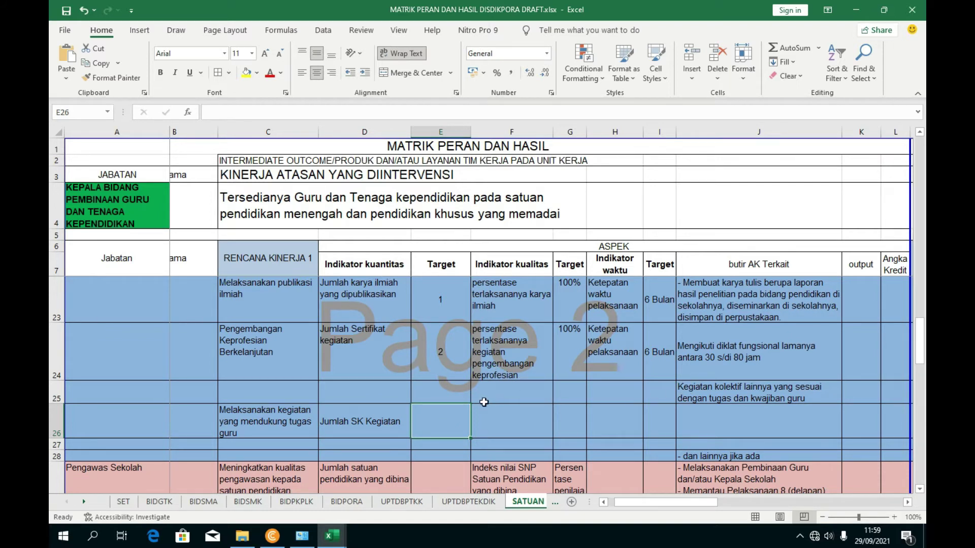
- Copy F24's quality-indicator text into F26 and autofit row 26's height
{"action": "scroll", "coordinate": [463, 410], "scroll_direction": "up", "scroll_amount": 3}
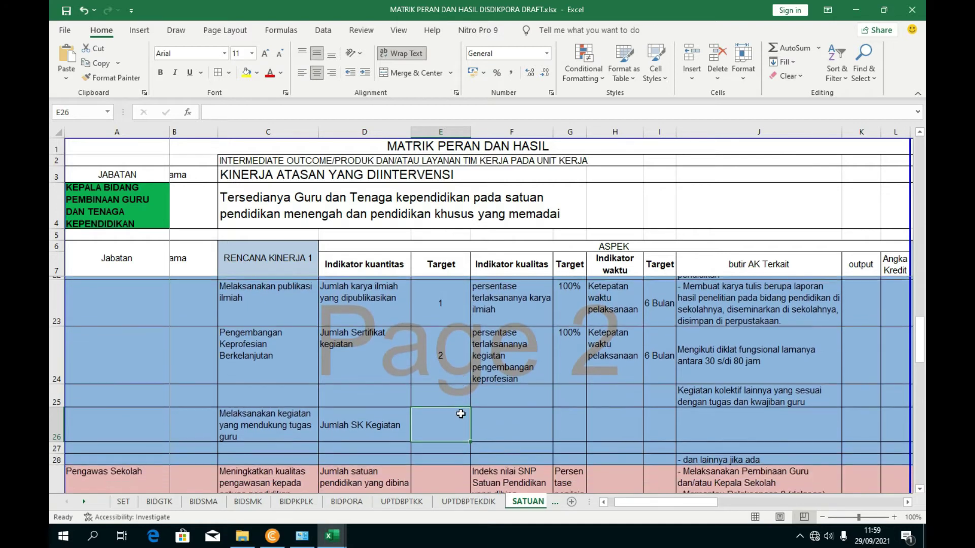
{"action": "scroll", "coordinate": [474, 416], "scroll_direction": "up", "scroll_amount": 1}
{"action": "scroll", "coordinate": [474, 416], "scroll_direction": "down", "scroll_amount": 2}
{"action": "left_click", "coordinate": [501, 424]}
{"action": "left_click", "coordinate": [442, 430]}
{"action": "left_click", "coordinate": [480, 424]}
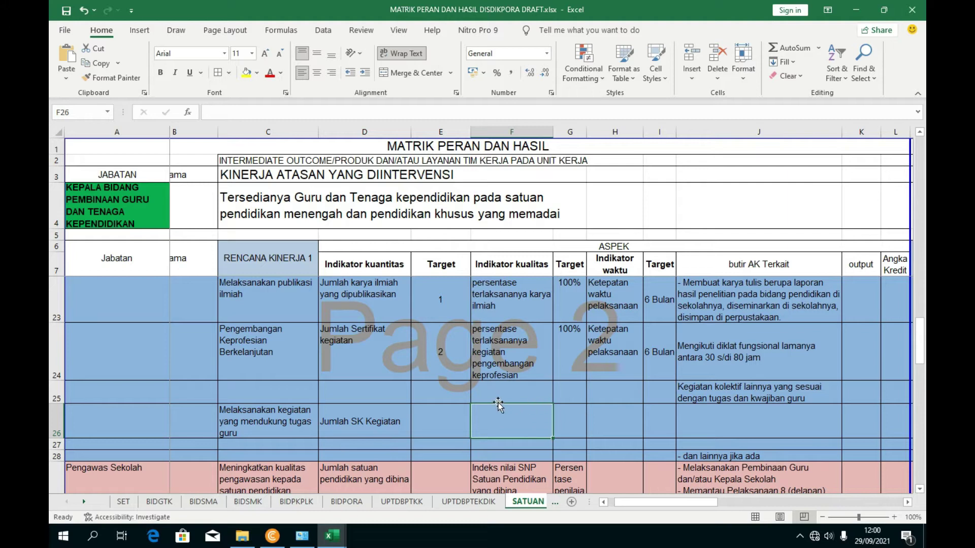
{"action": "scroll", "coordinate": [498, 401], "scroll_direction": "up", "scroll_amount": 1}
{"action": "scroll", "coordinate": [496, 402], "scroll_direction": "down", "scroll_amount": 1}
{"action": "scroll", "coordinate": [502, 411], "scroll_direction": "up", "scroll_amount": 1}
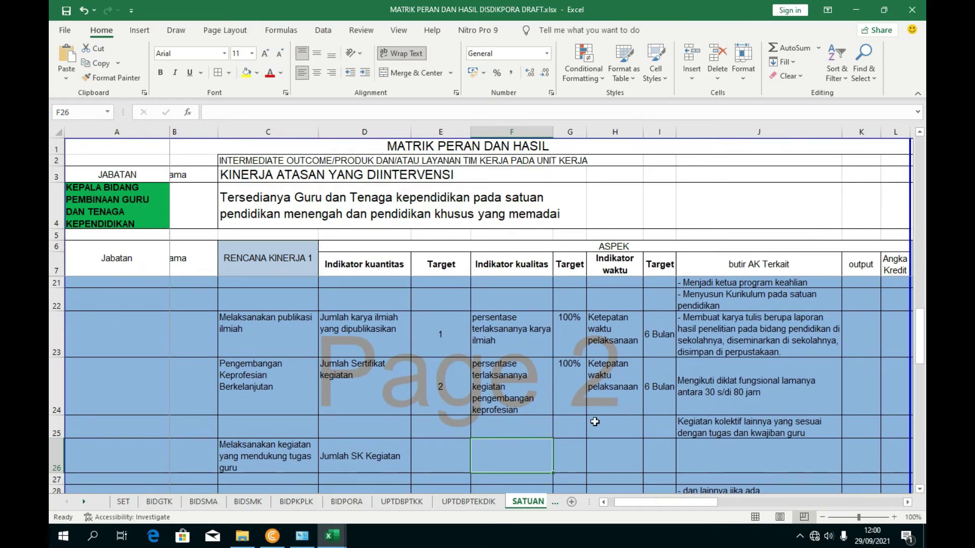
{"action": "scroll", "coordinate": [558, 422], "scroll_direction": "up", "scroll_amount": 2}
{"action": "scroll", "coordinate": [591, 420], "scroll_direction": "down", "scroll_amount": 3}
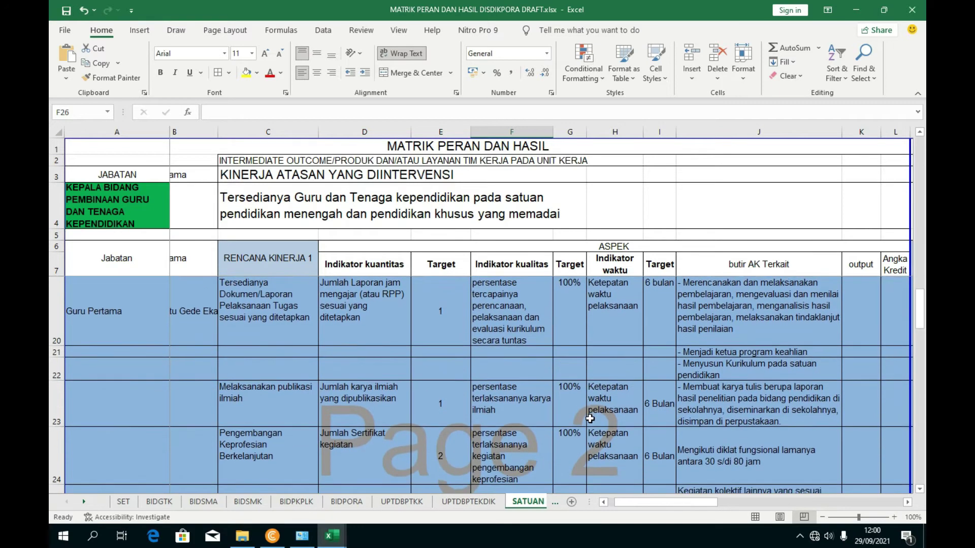
{"action": "left_click", "coordinate": [510, 318]}
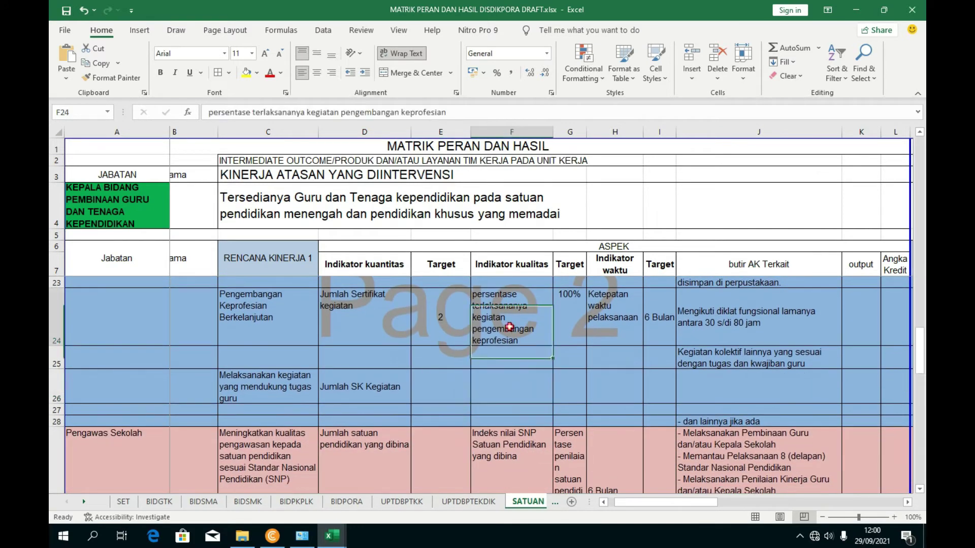
{"action": "left_click_drag", "start_coordinate": [462, 112], "coordinate": [191, 111]}
{"action": "key", "text": "ctrl+c"}
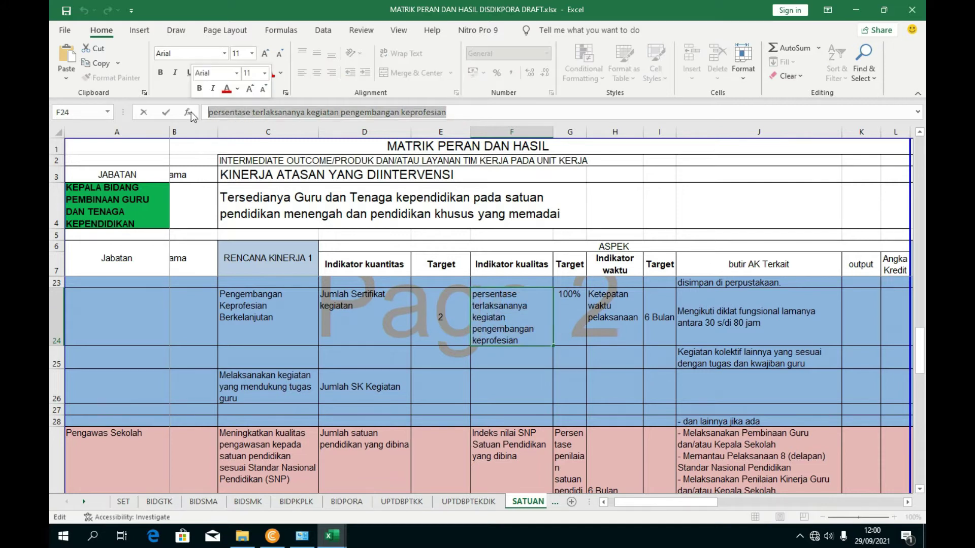
{"action": "left_click", "coordinate": [518, 385]}
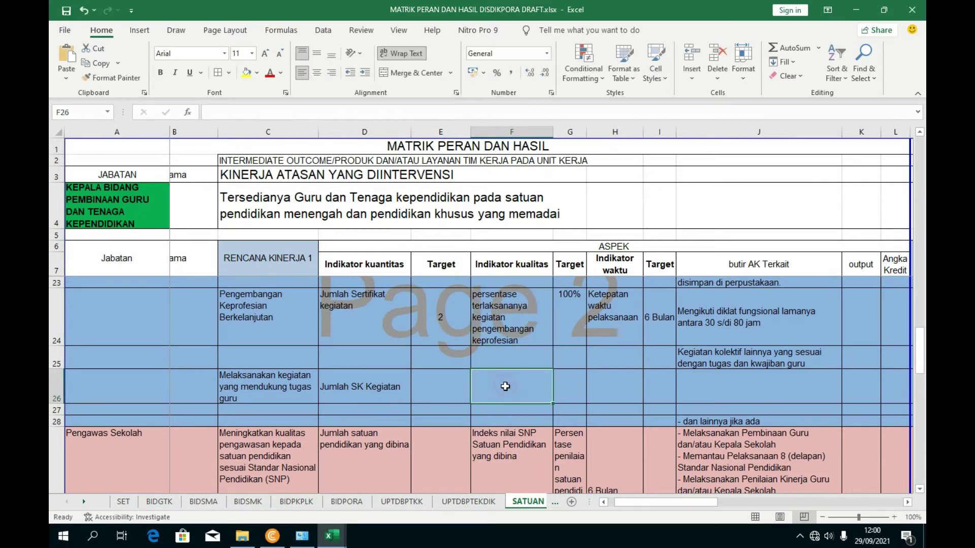
{"action": "key", "text": "ctrl+v"}
{"action": "left_click", "coordinate": [579, 393]}
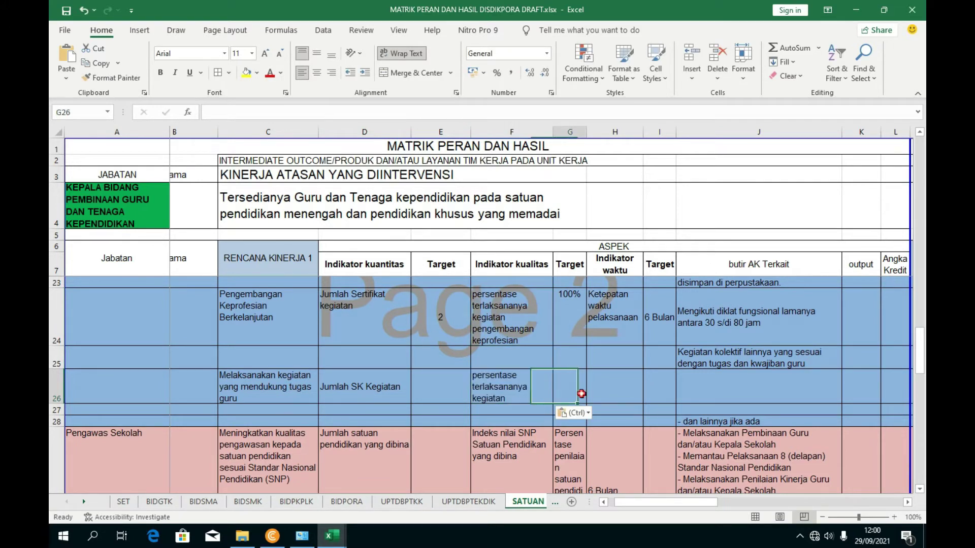
{"action": "left_click", "coordinate": [504, 389]}
{"action": "double_click", "coordinate": [52, 403]}
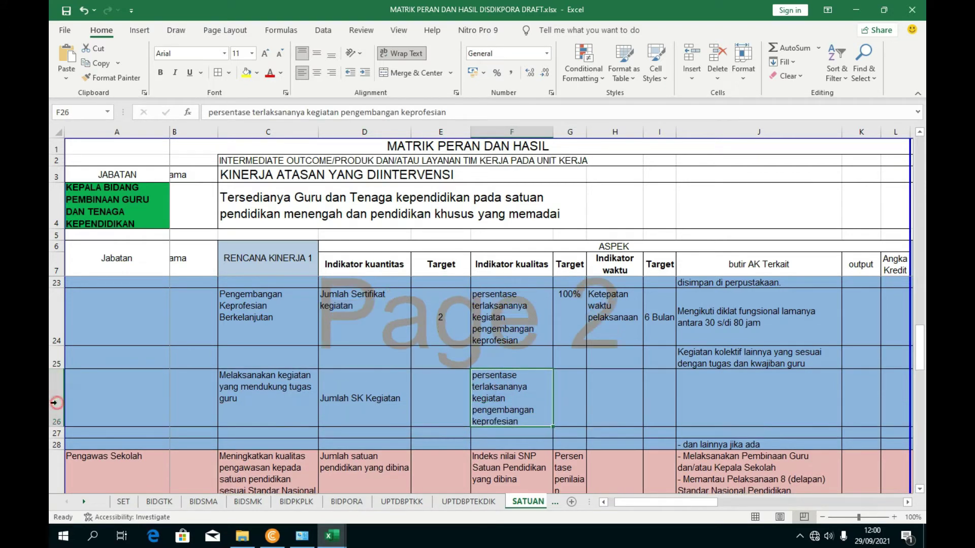
- Enter a 100% target in G26
{"action": "left_click", "coordinate": [576, 410]}
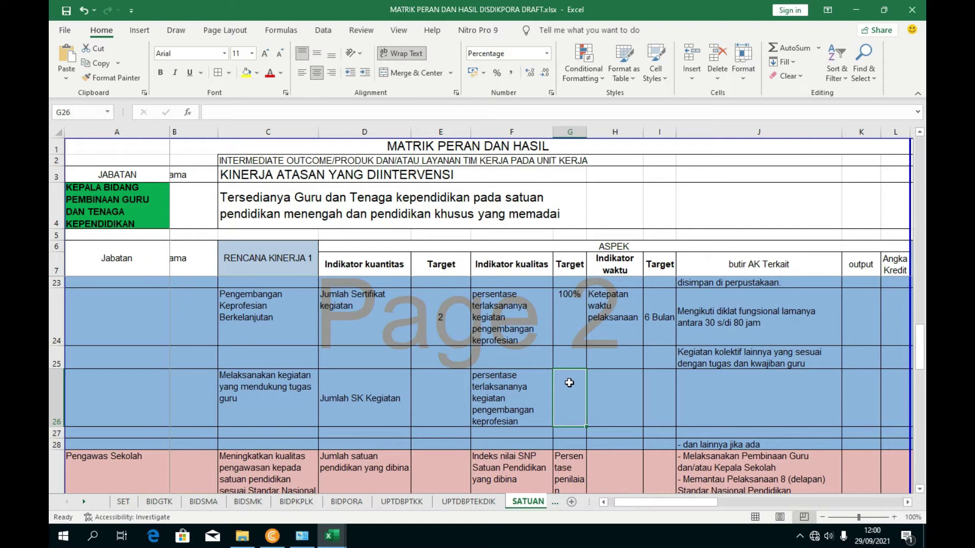
{"action": "type", "text": "100"}
{"action": "left_click", "coordinate": [612, 399]}
- Copy Ketepatan waktu pelaksanaan and 6 Bulan from H24 and I24 into H26 and I26
{"action": "left_click", "coordinate": [613, 316]}
{"action": "key", "text": "ctrl+c"}
{"action": "left_click", "coordinate": [614, 400]}
{"action": "key", "text": "ctrl+v"}
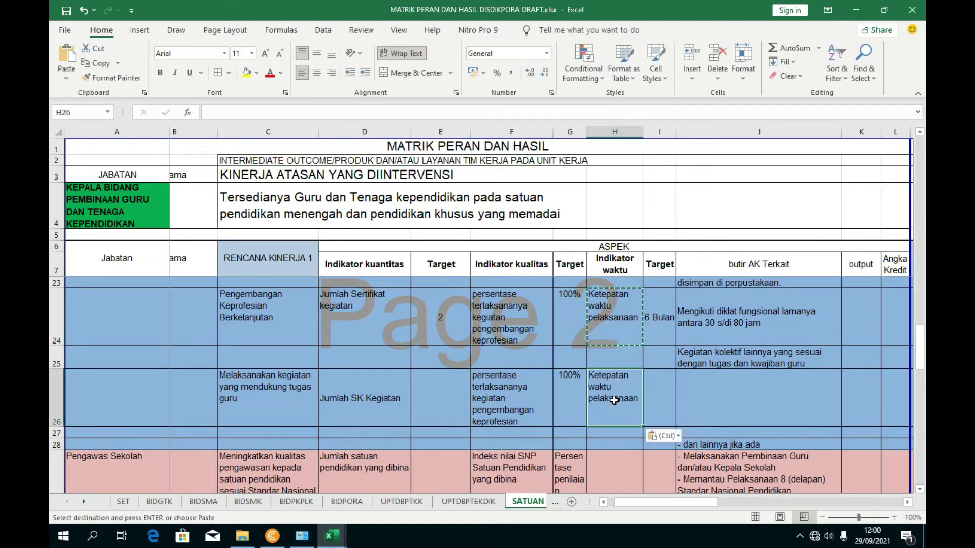
{"action": "left_click", "coordinate": [666, 315]}
{"action": "key", "text": "ctrl+c"}
{"action": "left_click", "coordinate": [667, 392]}
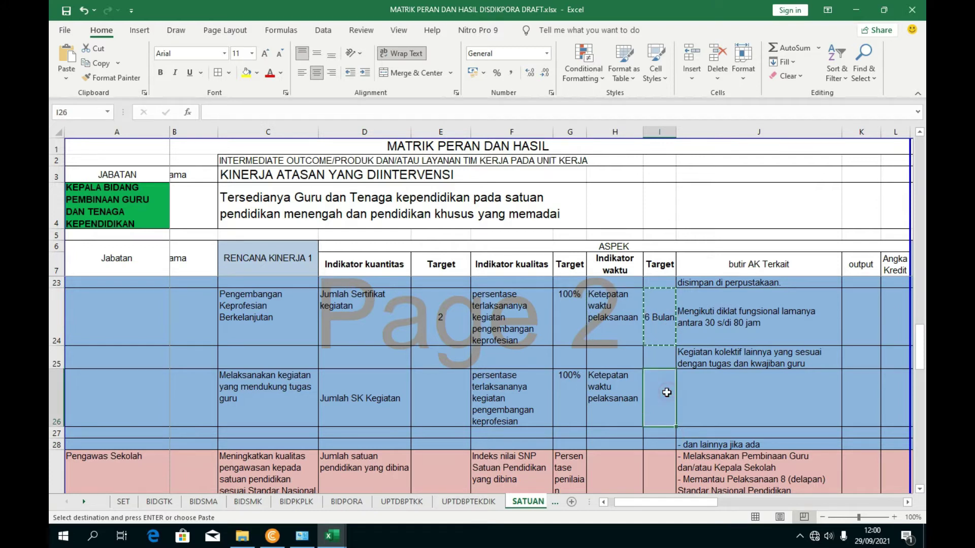
{"action": "key", "text": "Return"}
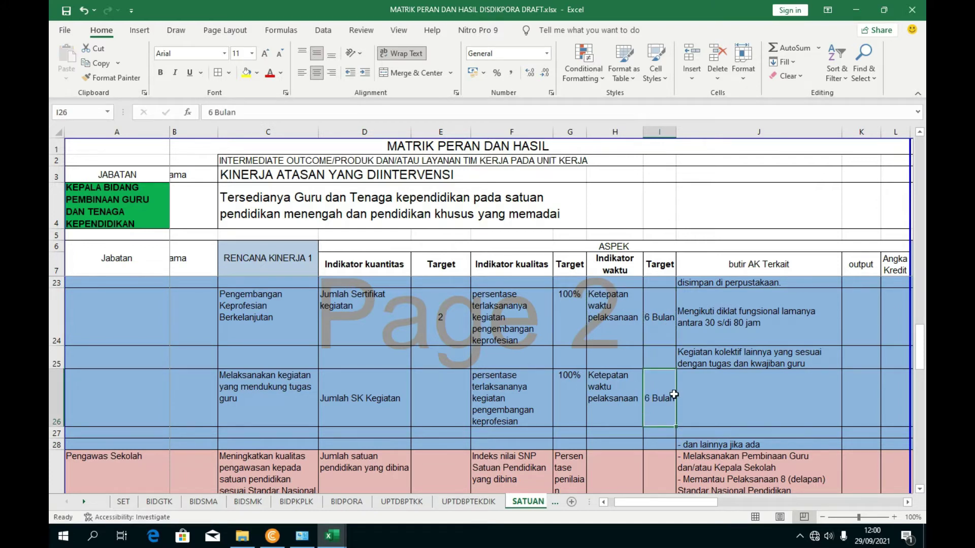
- Paste the exam-supervisor item text from row 119 of UNSUR DUPAK DAN AK into J26
{"action": "left_click", "coordinate": [689, 395]}
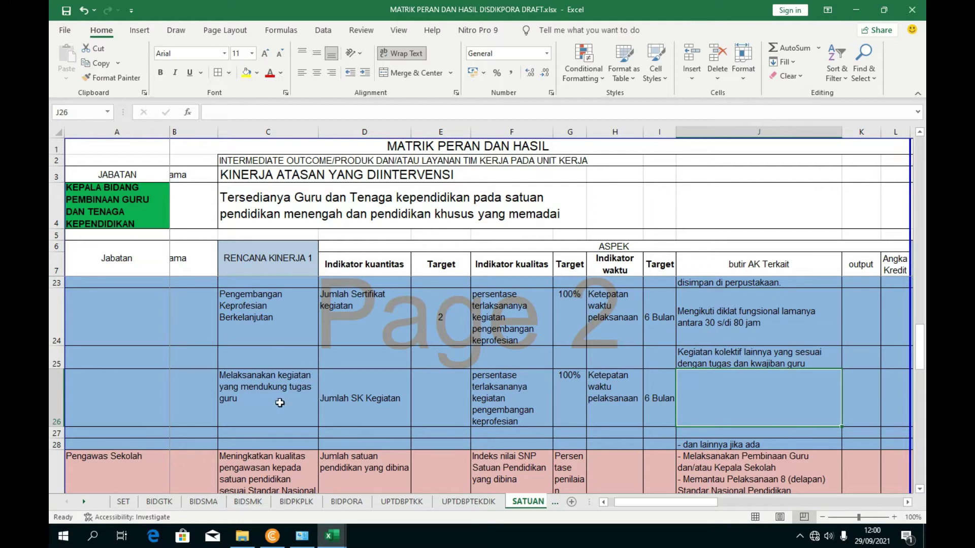
{"action": "left_click", "coordinate": [332, 536]}
{"action": "left_click", "coordinate": [204, 438]}
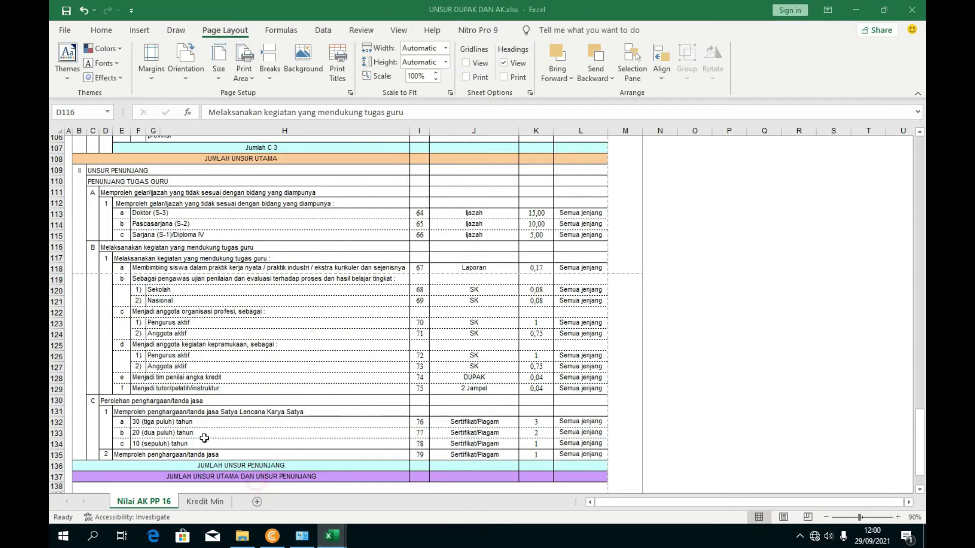
{"action": "left_click", "coordinate": [142, 281]}
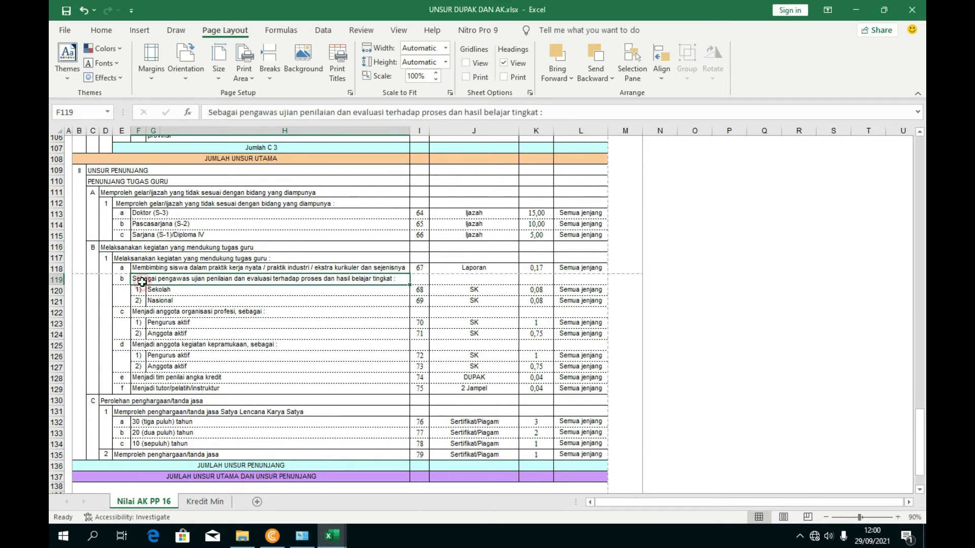
{"action": "left_click_drag", "start_coordinate": [208, 112], "coordinate": [539, 116]}
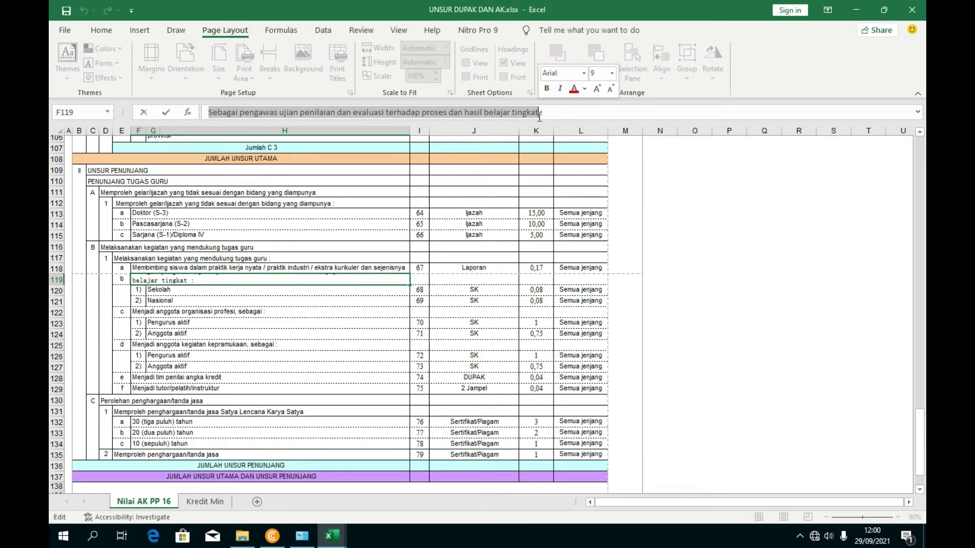
{"action": "key", "text": "BackSpace"}
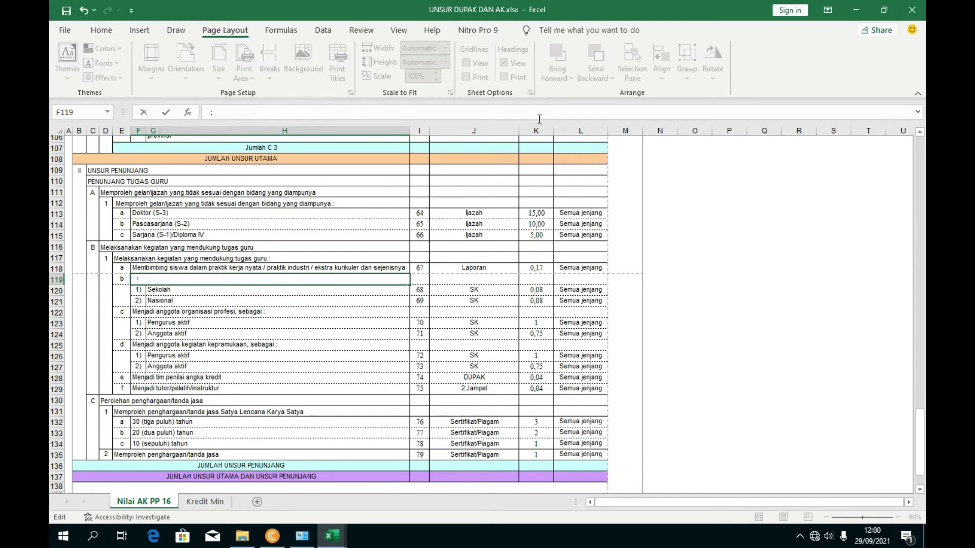
{"action": "key", "text": "ctrl+z"}
{"action": "mouse_move", "coordinate": [332, 536]}
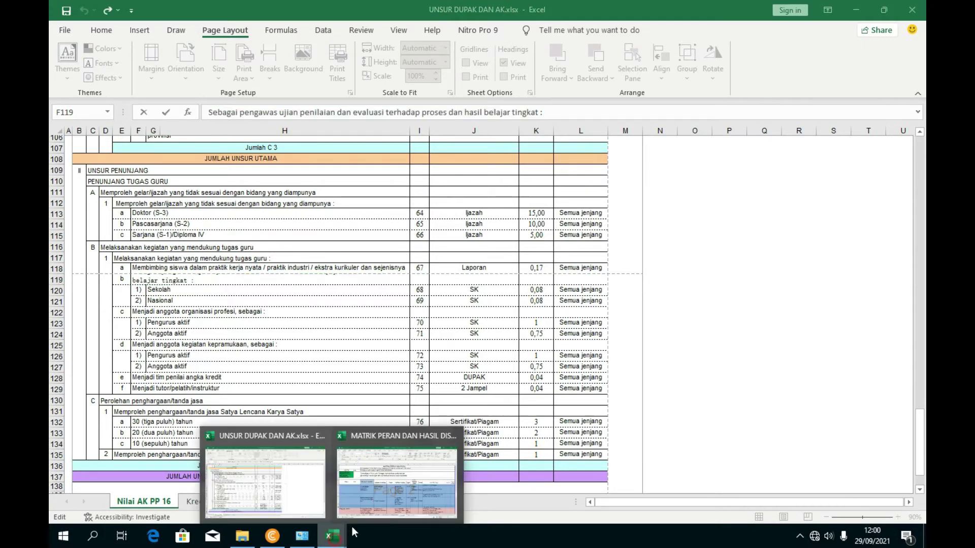
{"action": "left_click", "coordinate": [373, 503]}
{"action": "left_click", "coordinate": [455, 117]}
{"action": "key", "text": "ctrl+v"}
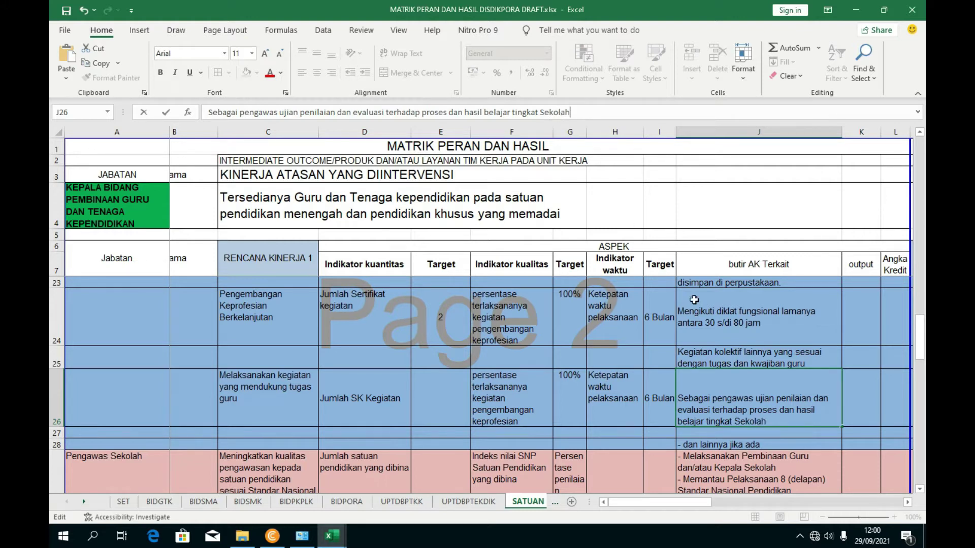
- Vertically centre J26, then copy the organisasi profesi item text from F122 in UNSUR DUPAK
{"action": "left_click", "coordinate": [732, 386]}
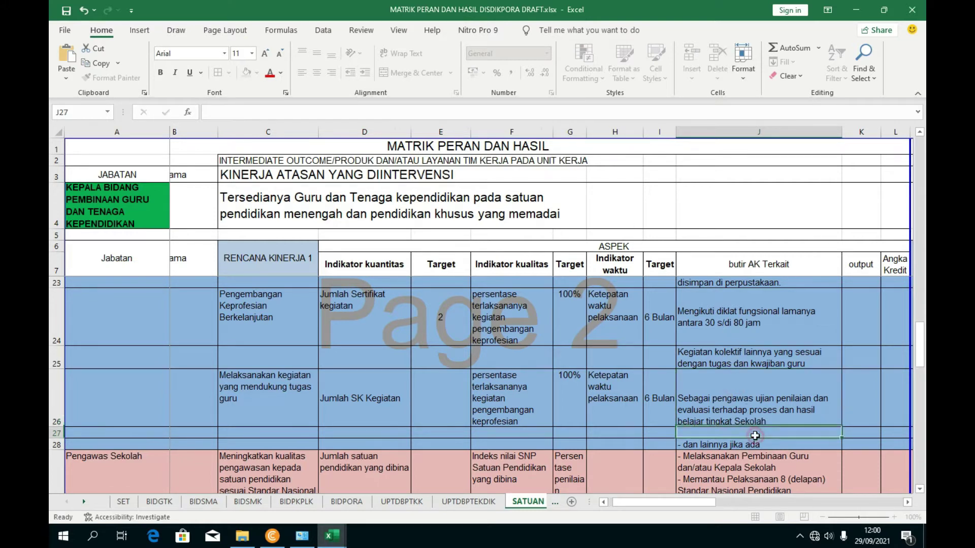
{"action": "left_click", "coordinate": [317, 52]}
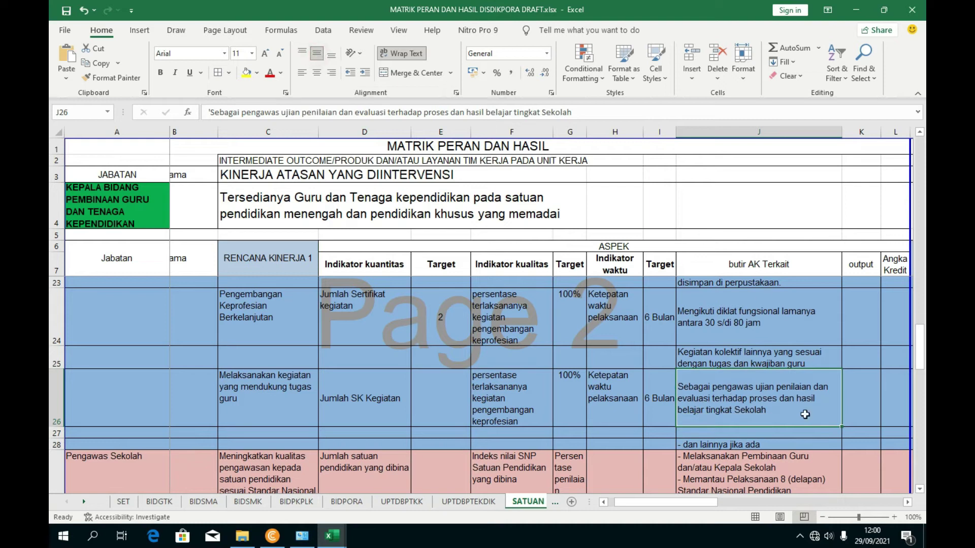
{"action": "mouse_move", "coordinate": [332, 536]}
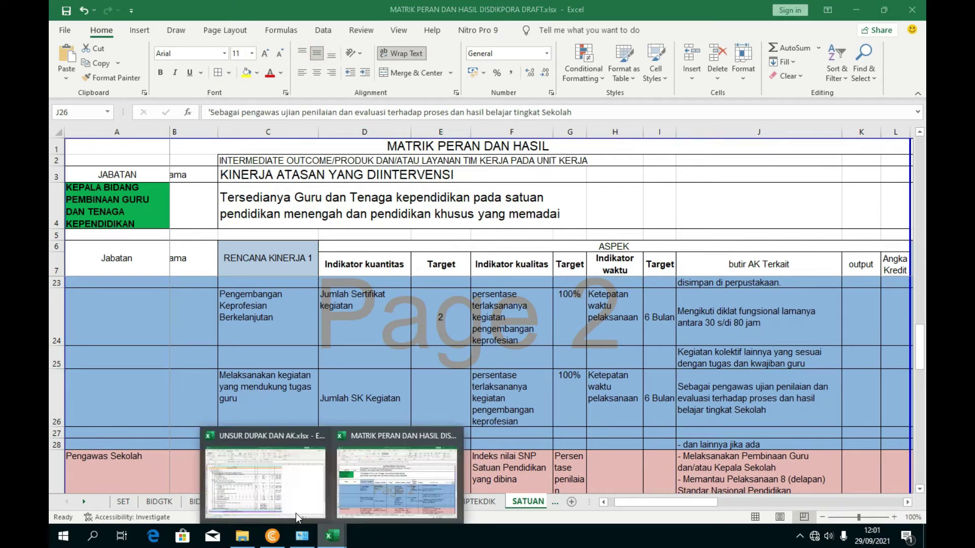
{"action": "left_click", "coordinate": [296, 513]}
{"action": "left_click", "coordinate": [201, 323]}
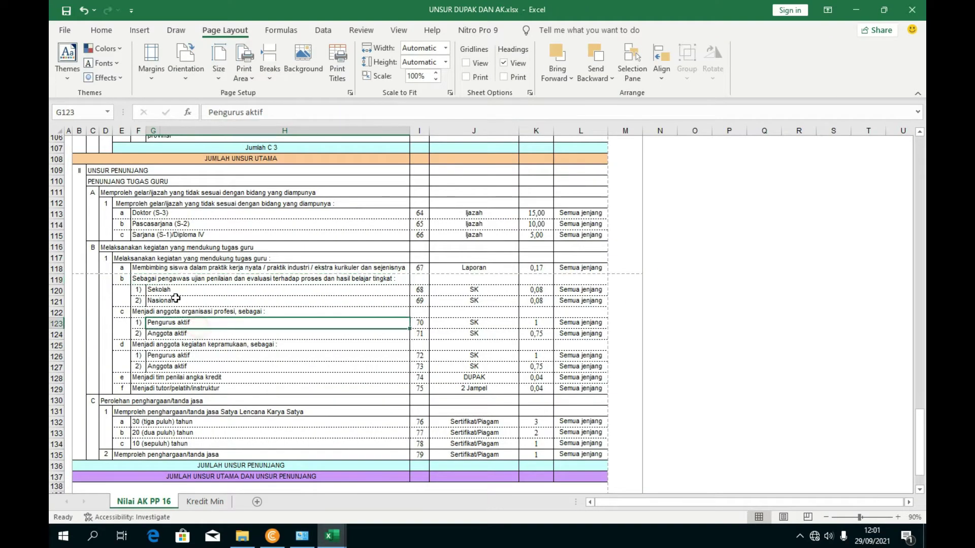
{"action": "left_click", "coordinate": [170, 355]}
{"action": "left_click", "coordinate": [179, 347]}
{"action": "left_click", "coordinate": [180, 313]}
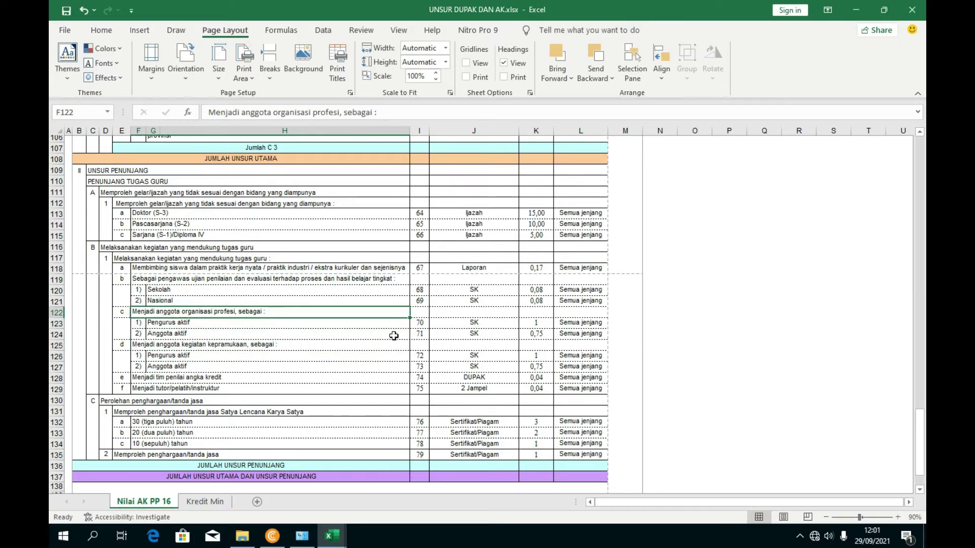
{"action": "left_click", "coordinate": [165, 334]}
{"action": "left_click", "coordinate": [164, 323]}
{"action": "left_click", "coordinate": [165, 334]}
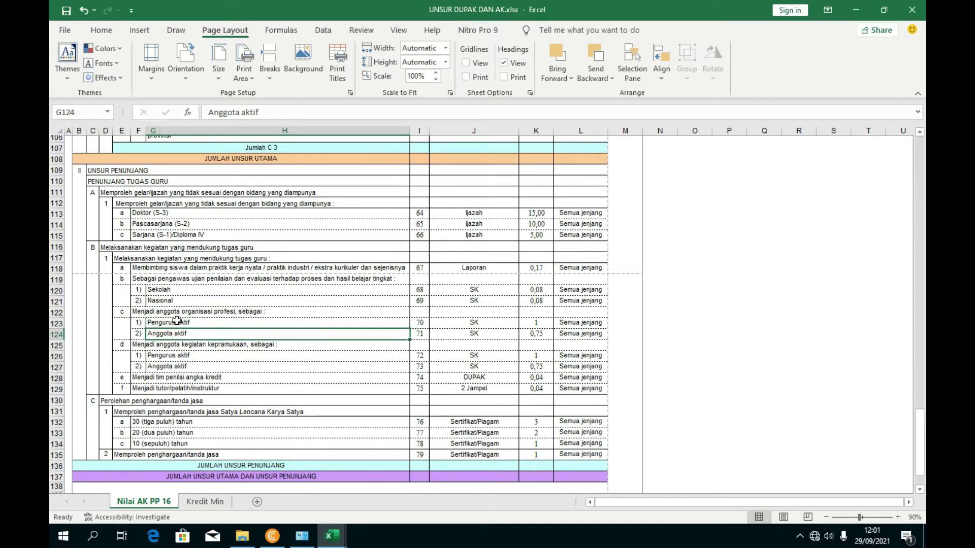
{"action": "left_click", "coordinate": [178, 311]}
{"action": "left_click_drag", "start_coordinate": [209, 113], "coordinate": [373, 124]}
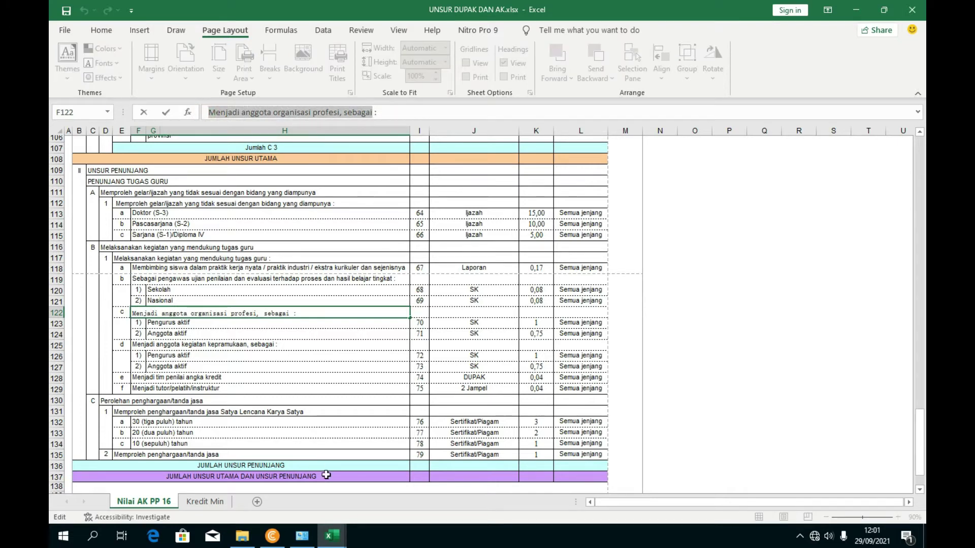
- Paste the organisasi profesi text into J27 and delete its trailing ', sebagai' wording
{"action": "mouse_move", "coordinate": [332, 537]}
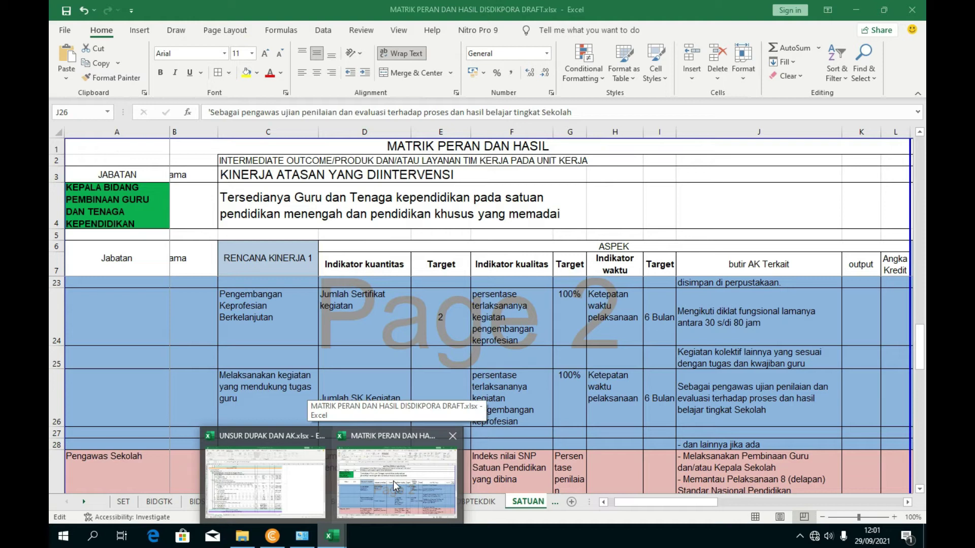
{"action": "left_click", "coordinate": [393, 480]}
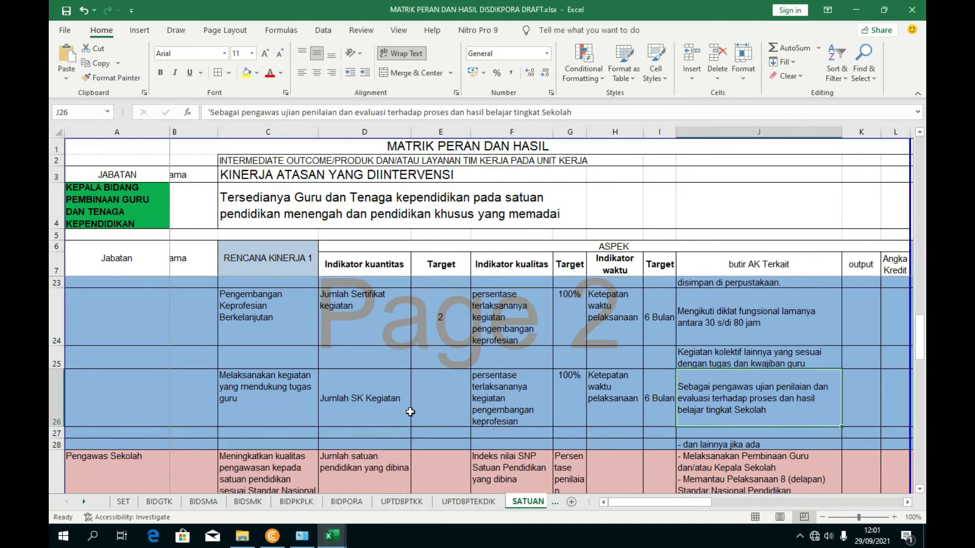
{"action": "left_click", "coordinate": [56, 433]}
{"action": "left_click", "coordinate": [688, 434]}
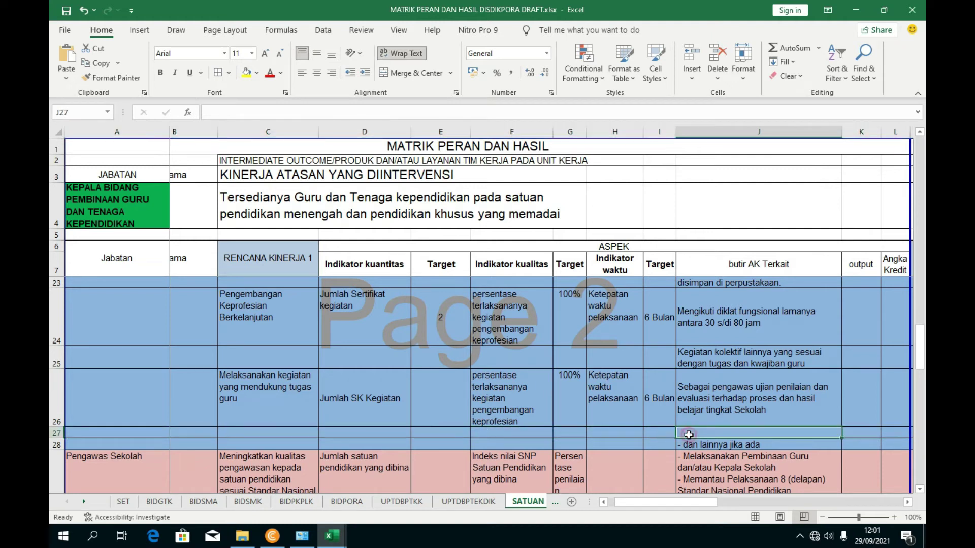
{"action": "left_click", "coordinate": [318, 117]}
{"action": "key", "text": "ctrl+v"}
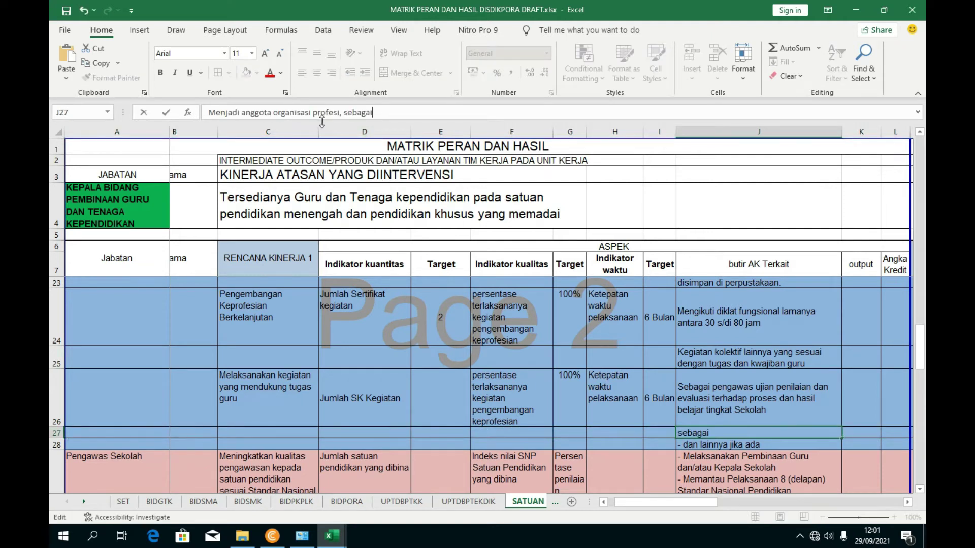
{"action": "left_click", "coordinate": [503, 464]}
{"action": "left_click", "coordinate": [728, 438]}
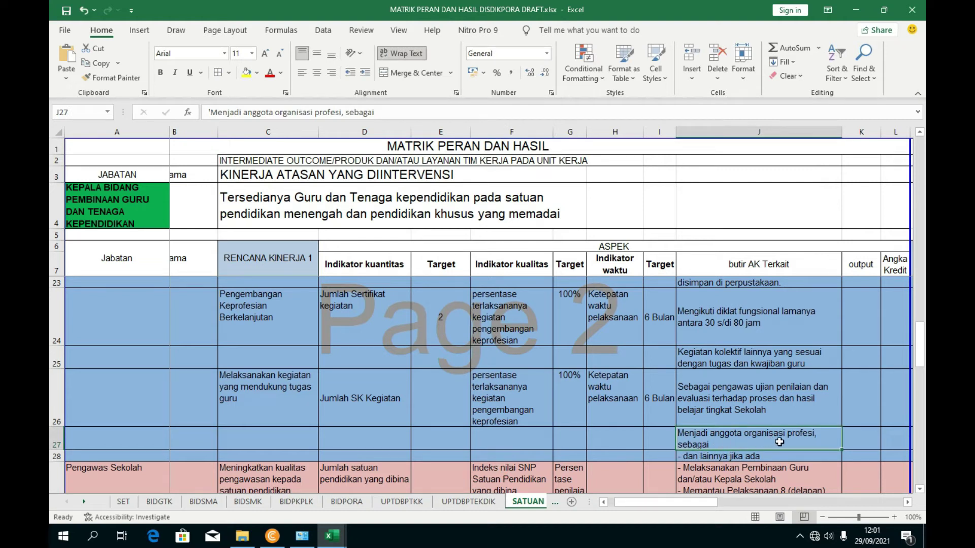
{"action": "left_click_drag", "start_coordinate": [390, 114], "coordinate": [355, 112]}
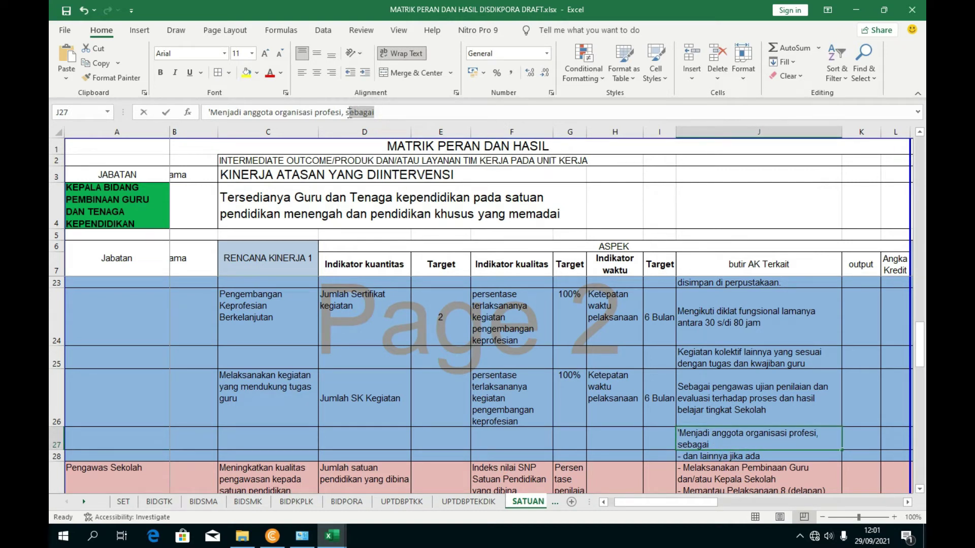
{"action": "key", "text": "BackSpace"}
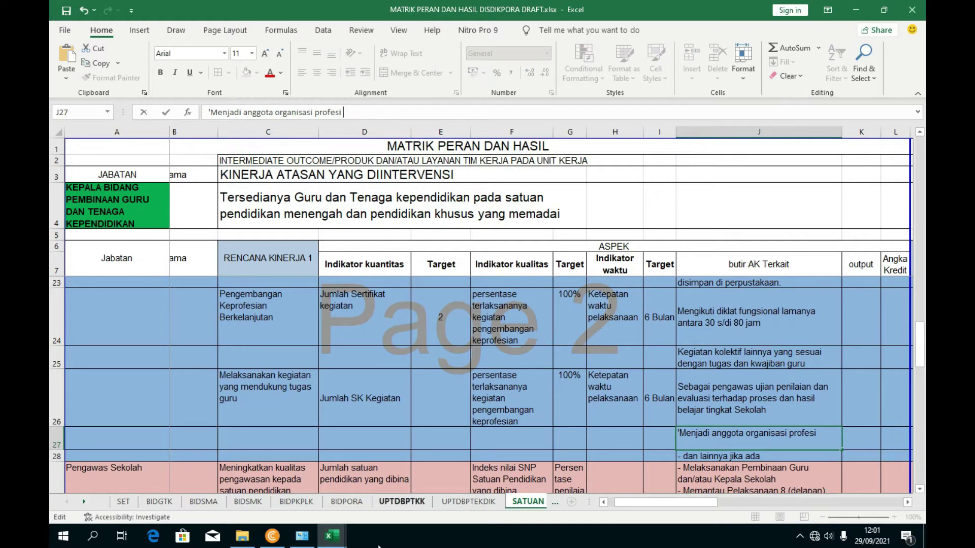
- Check the Anggota aktif entry in UNSUR DUPAK, then minimize that workbook
{"action": "mouse_move", "coordinate": [332, 536]}
{"action": "left_click", "coordinate": [274, 507]}
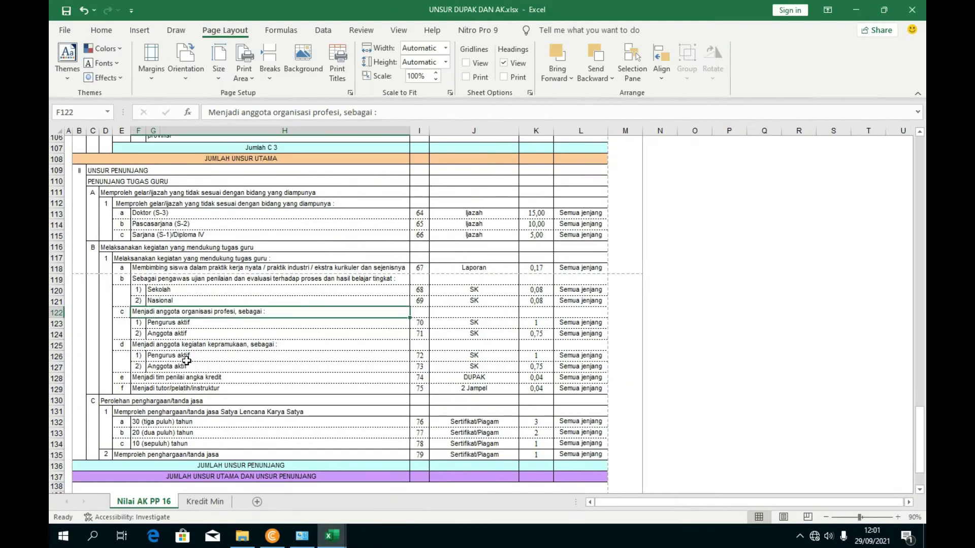
{"action": "left_click", "coordinate": [179, 338]}
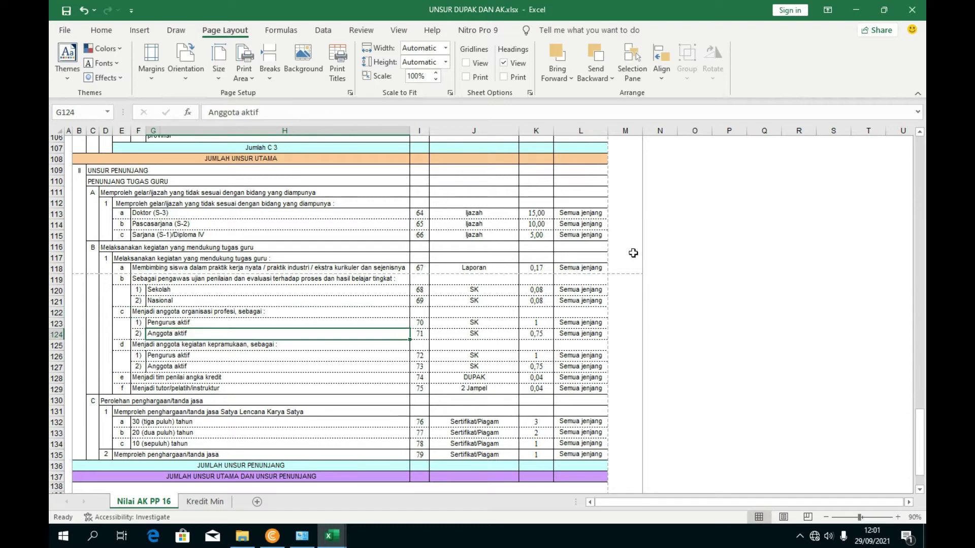
{"action": "left_click", "coordinate": [856, 12]}
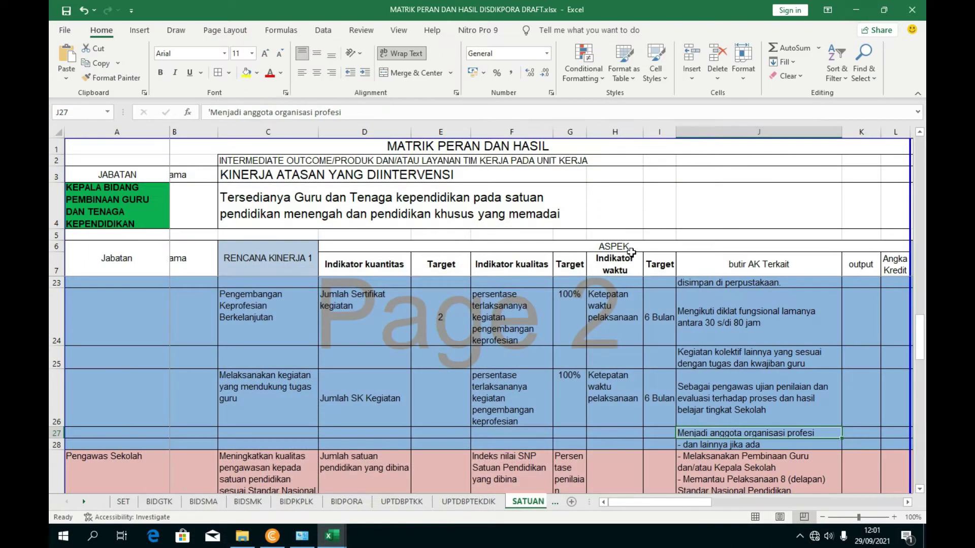
- Restore J27's ', sebagai' ending after a trial edit
{"action": "left_click", "coordinate": [356, 108]}
{"action": "left_click", "coordinate": [275, 112]}
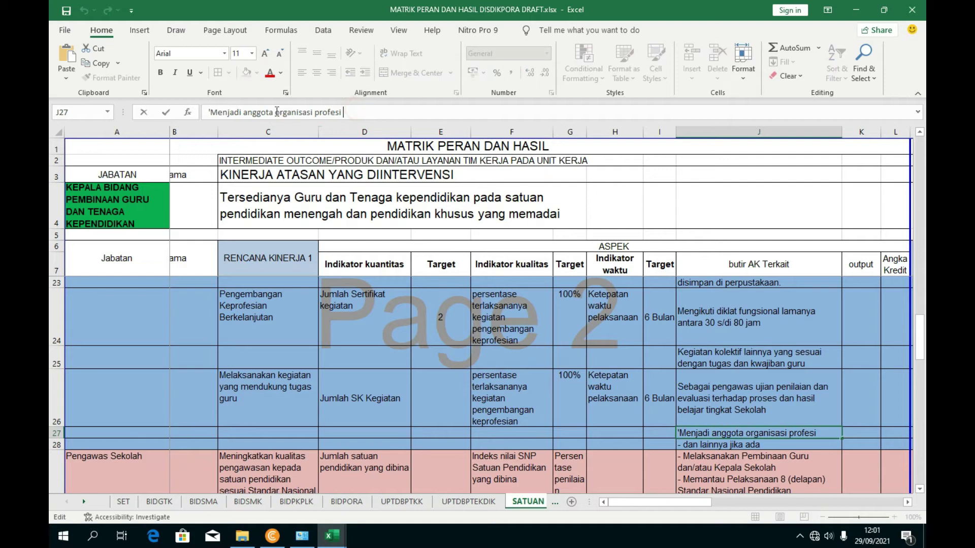
{"action": "type", "text": "aktif"}
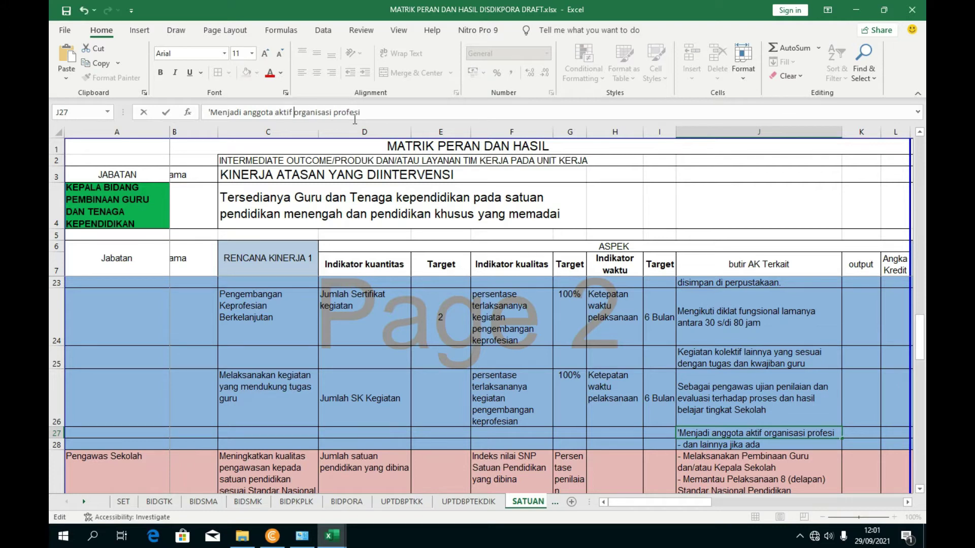
{"action": "key", "text": "ctrl+z"}
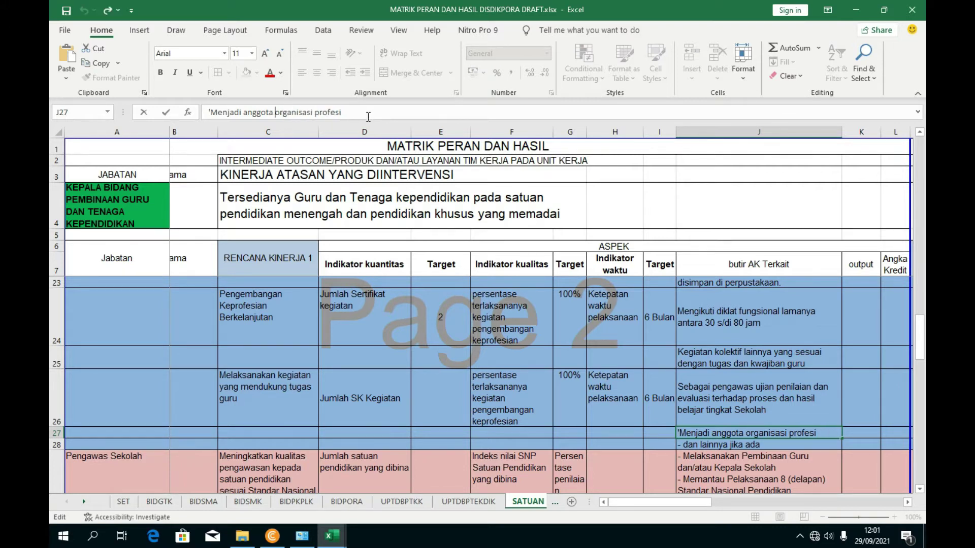
{"action": "left_click", "coordinate": [513, 349]}
{"action": "key", "text": "ctrl+y"}
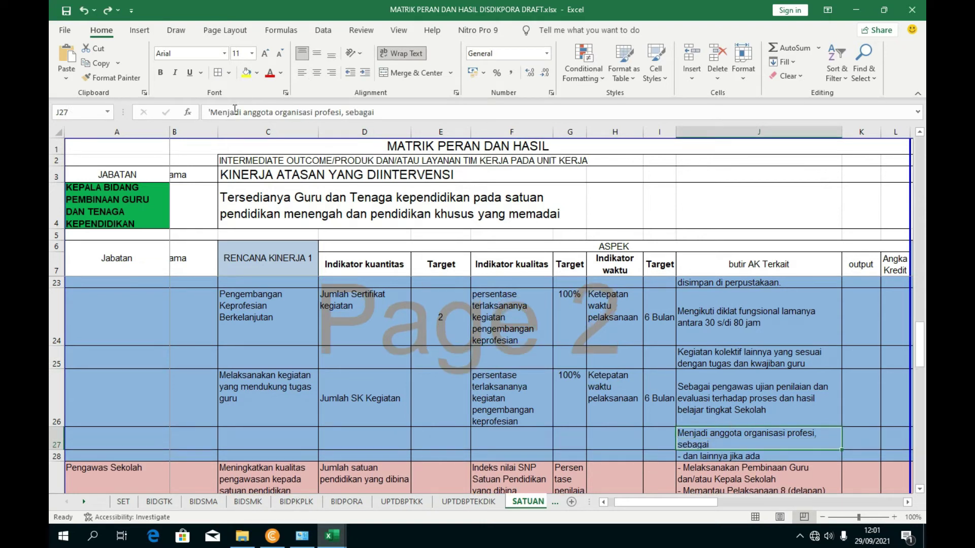
- Insert 'PGRI' after profesi and 'anggota aktif' at the end of J27
{"action": "left_click", "coordinate": [341, 113]}
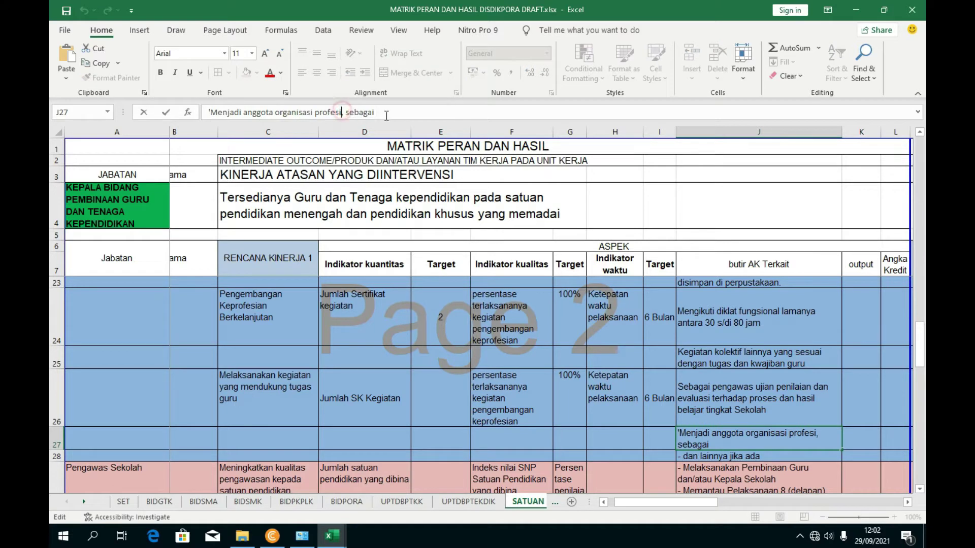
{"action": "type", "text": "PGRI"}
{"action": "left_click", "coordinate": [419, 118]}
{"action": "type", "text": "anggota a"}
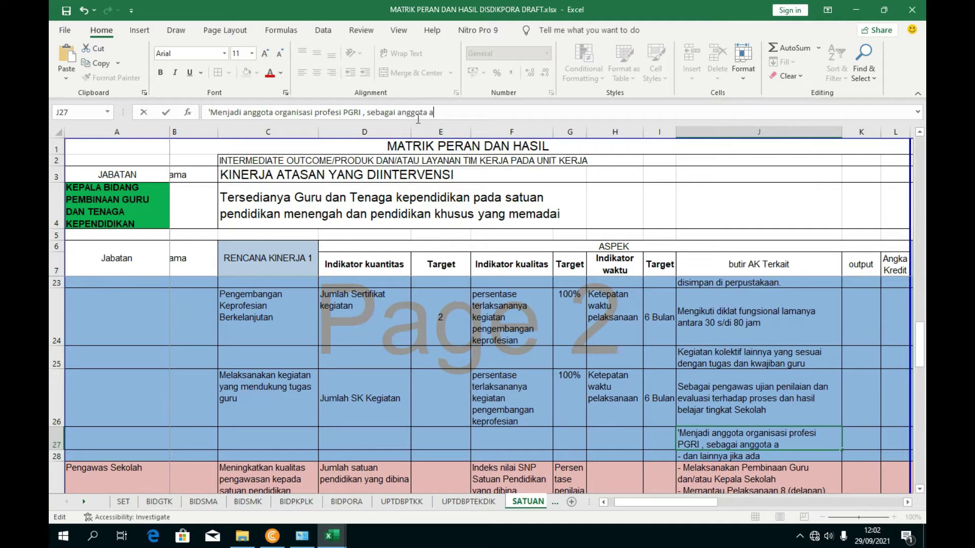
{"action": "type", "text": "ktif"}
{"action": "key", "text": "Return"}
{"action": "left_click", "coordinate": [641, 401]}
{"action": "left_click", "coordinate": [705, 437]}
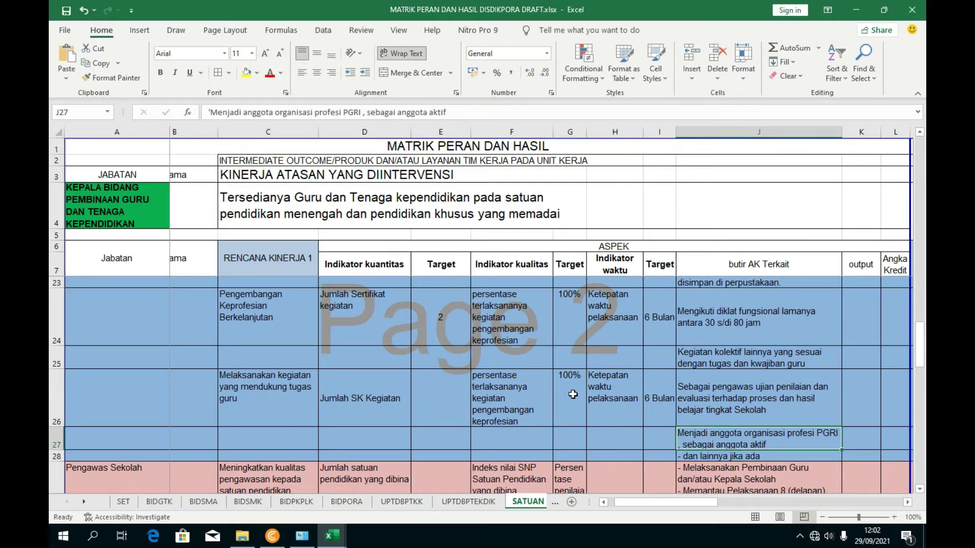
{"action": "scroll", "coordinate": [572, 394], "scroll_direction": "down", "scroll_amount": 2}
- Review the butir AK text in J26 and J27 of the MATRIK workbook
{"action": "scroll", "coordinate": [573, 395], "scroll_direction": "up", "scroll_amount": 1}
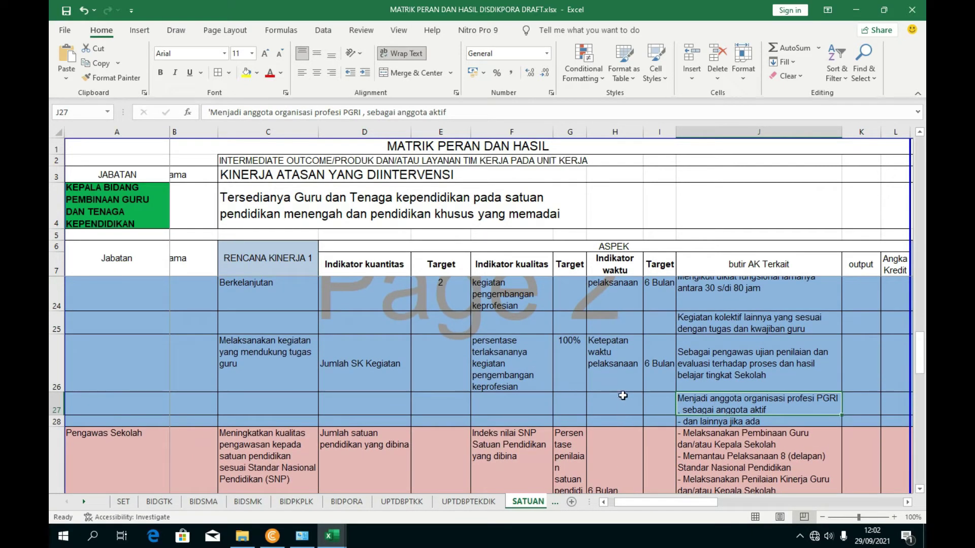
{"action": "left_click", "coordinate": [747, 377]}
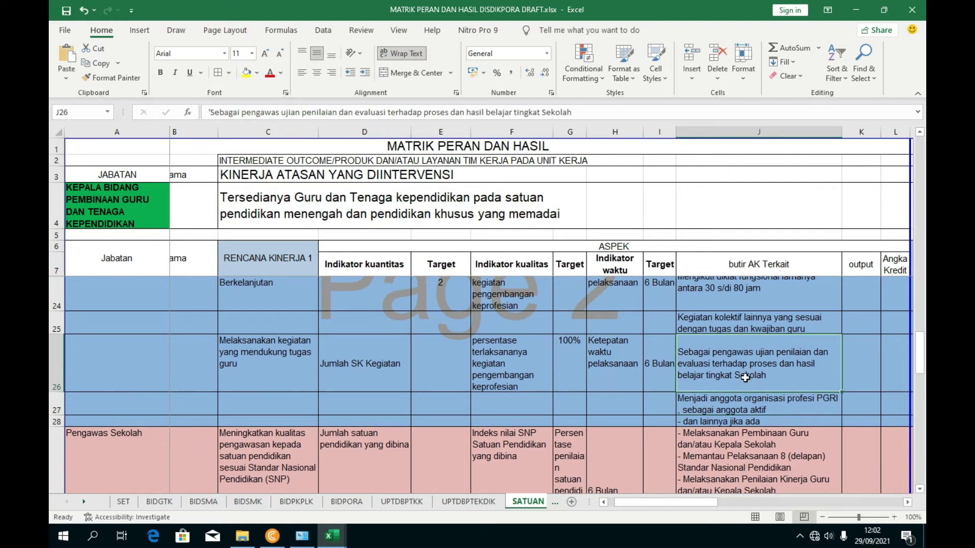
{"action": "left_click", "coordinate": [715, 404]}
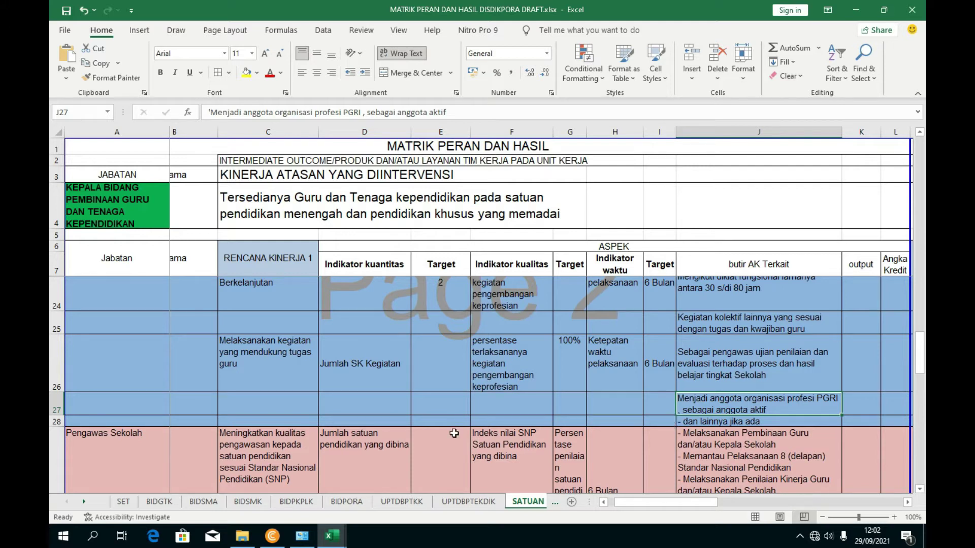
{"action": "mouse_move", "coordinate": [332, 538]}
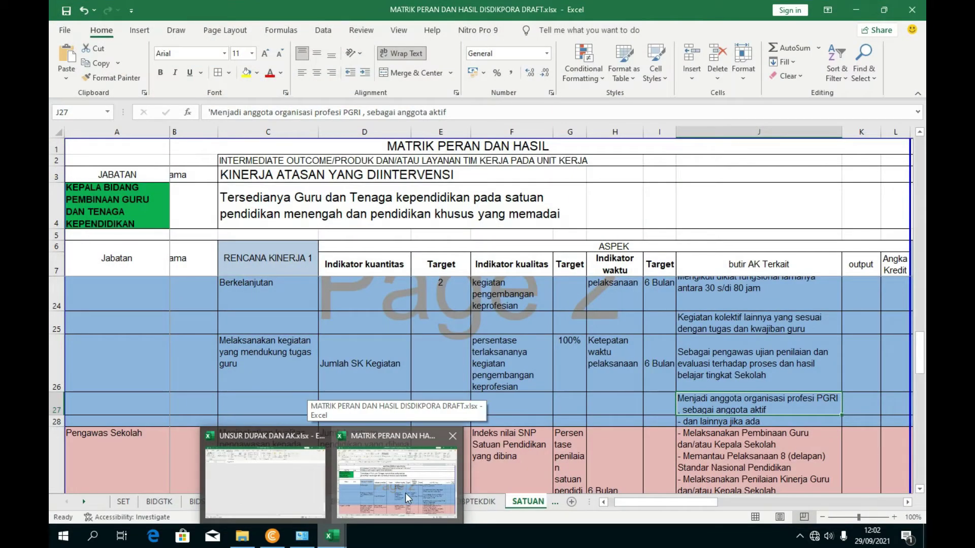
{"action": "left_click", "coordinate": [405, 492]}
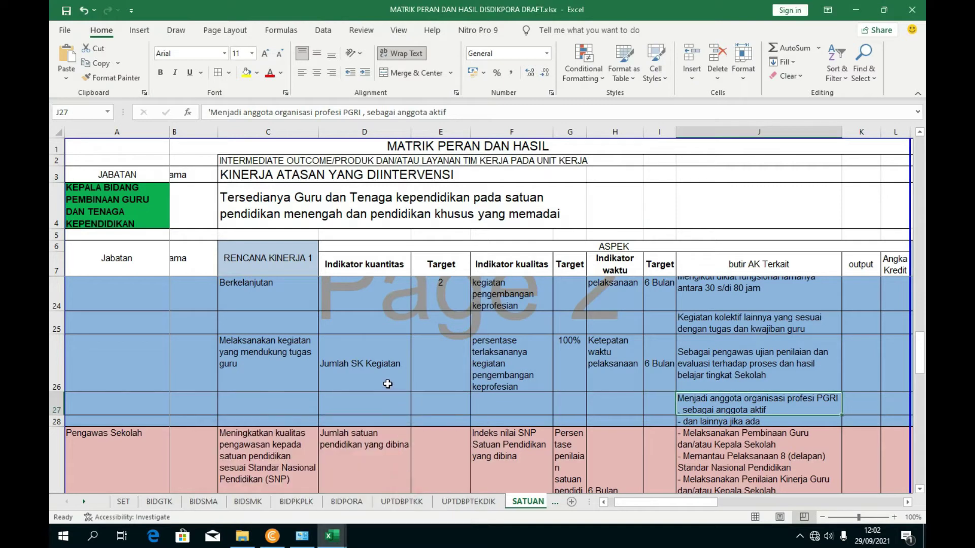
{"action": "scroll", "coordinate": [447, 406], "scroll_direction": "up", "scroll_amount": 4}
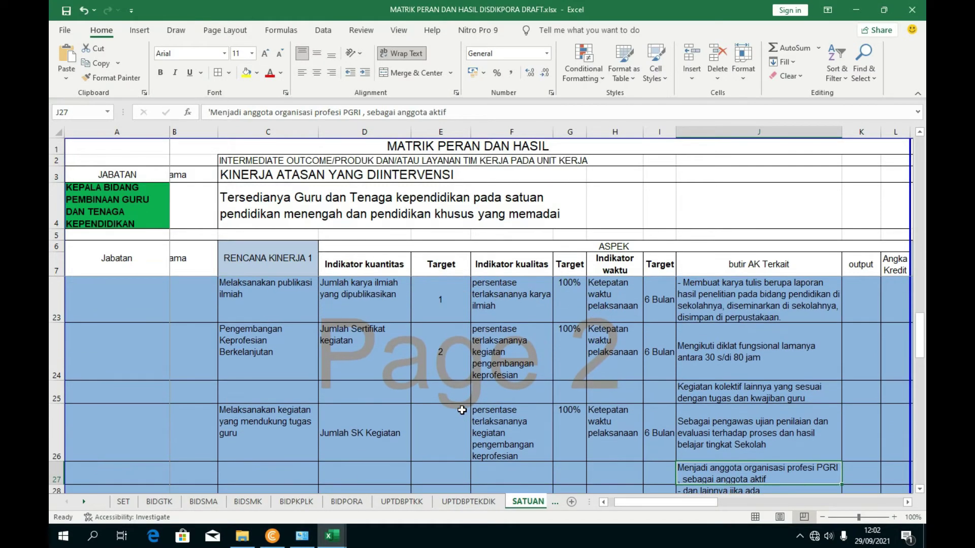
{"action": "scroll", "coordinate": [464, 401], "scroll_direction": "down", "scroll_amount": 2}
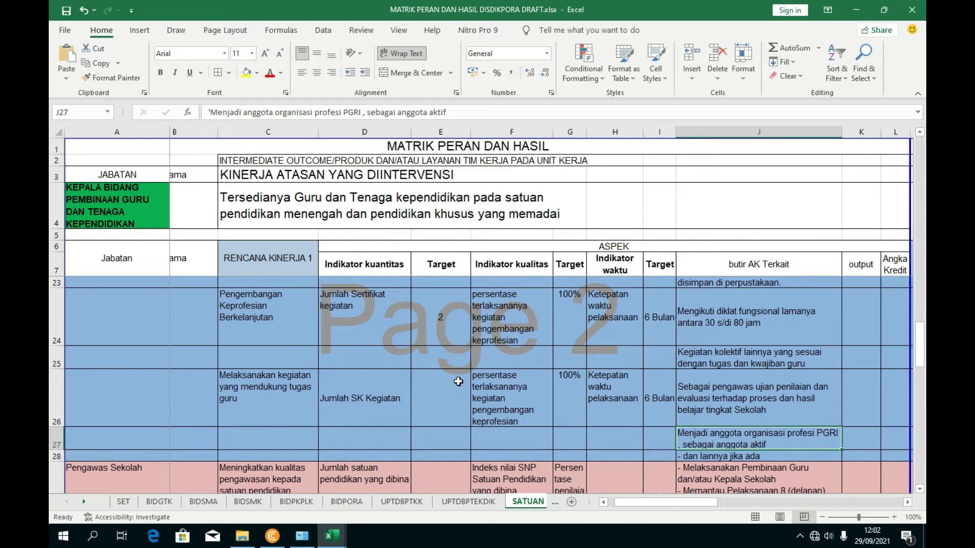
{"action": "scroll", "coordinate": [430, 419], "scroll_direction": "up", "scroll_amount": 2}
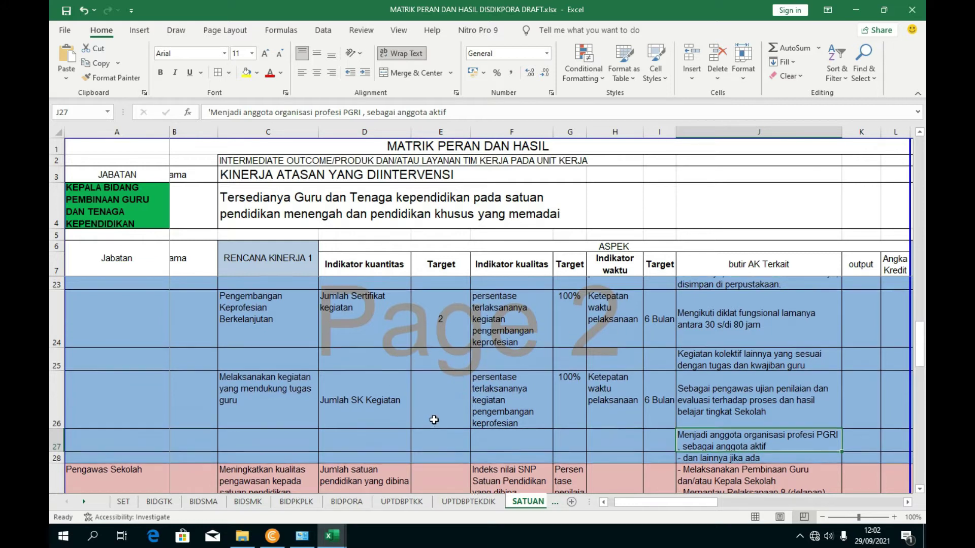
{"action": "scroll", "coordinate": [433, 420], "scroll_direction": "down", "scroll_amount": 2}
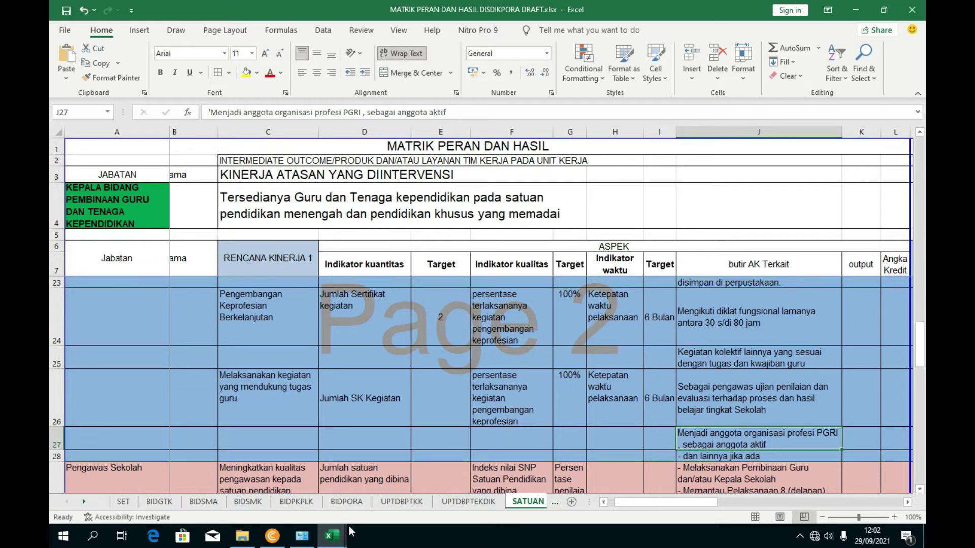
- Browse the organisasi profesi and kepramukaan entries in UNSUR DUPAK DAN AK, then return to MATRIK
{"action": "mouse_move", "coordinate": [335, 533]}
{"action": "left_click", "coordinate": [230, 489]}
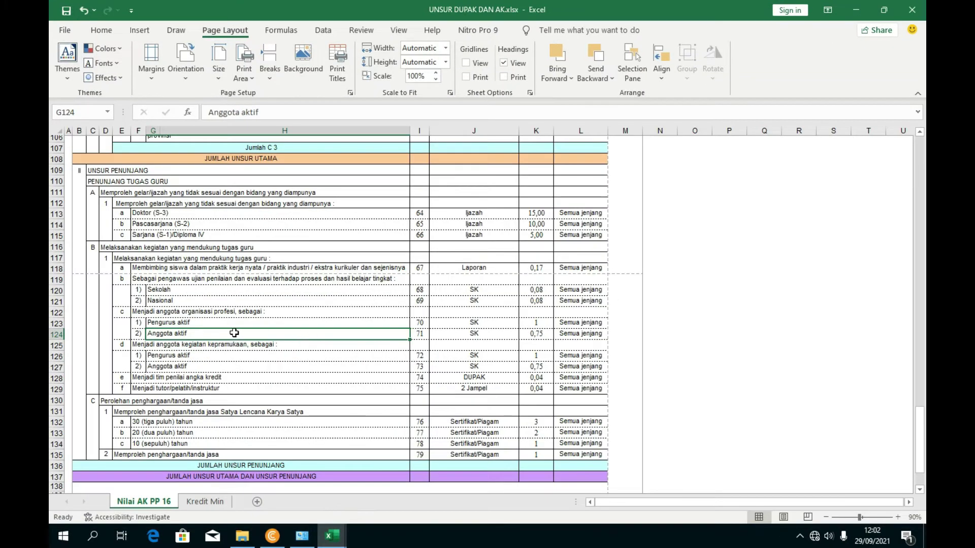
{"action": "scroll", "coordinate": [234, 332], "scroll_direction": "down", "scroll_amount": 1}
{"action": "left_click", "coordinate": [174, 339]}
{"action": "left_click", "coordinate": [172, 318]}
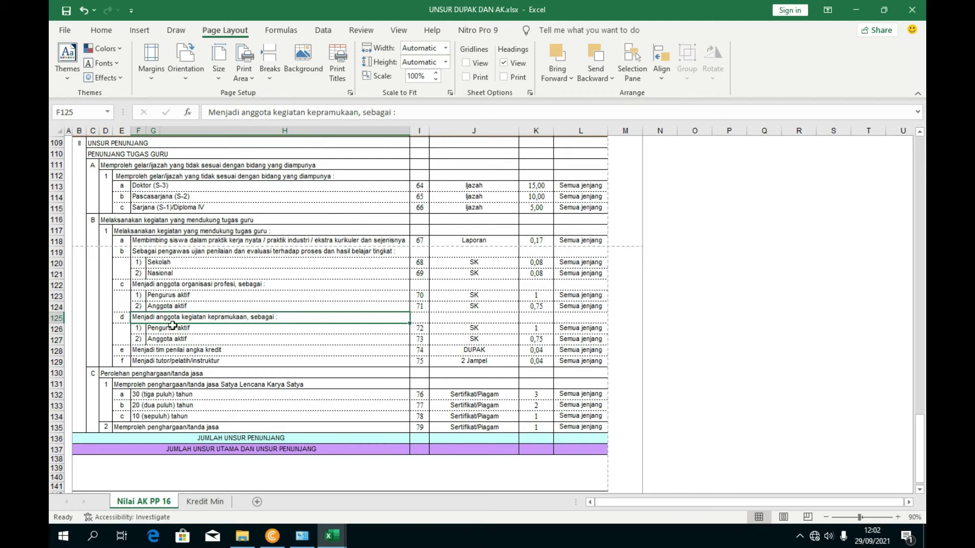
{"action": "left_click", "coordinate": [163, 352]}
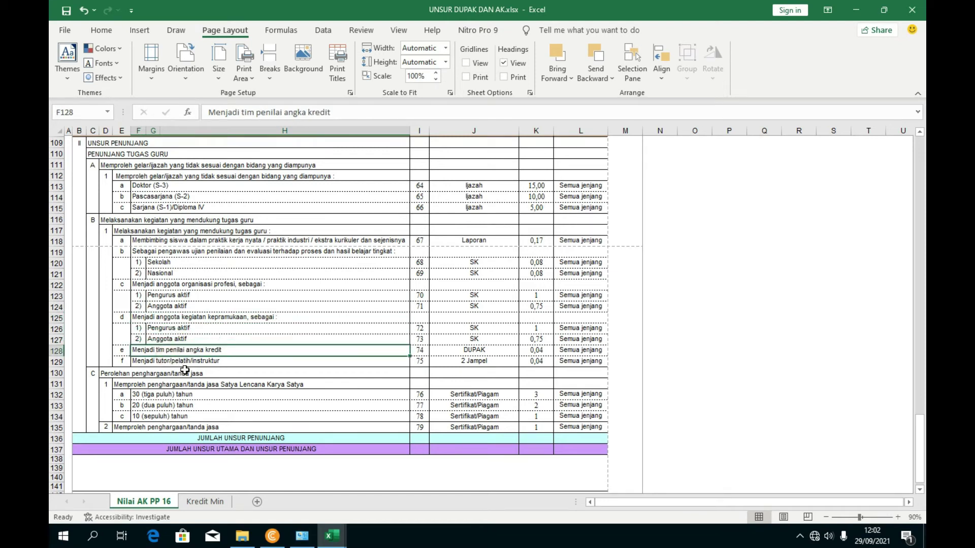
{"action": "left_click", "coordinate": [181, 366]}
{"action": "left_click", "coordinate": [178, 339]}
{"action": "left_click", "coordinate": [182, 306]}
{"action": "left_click", "coordinate": [183, 288]}
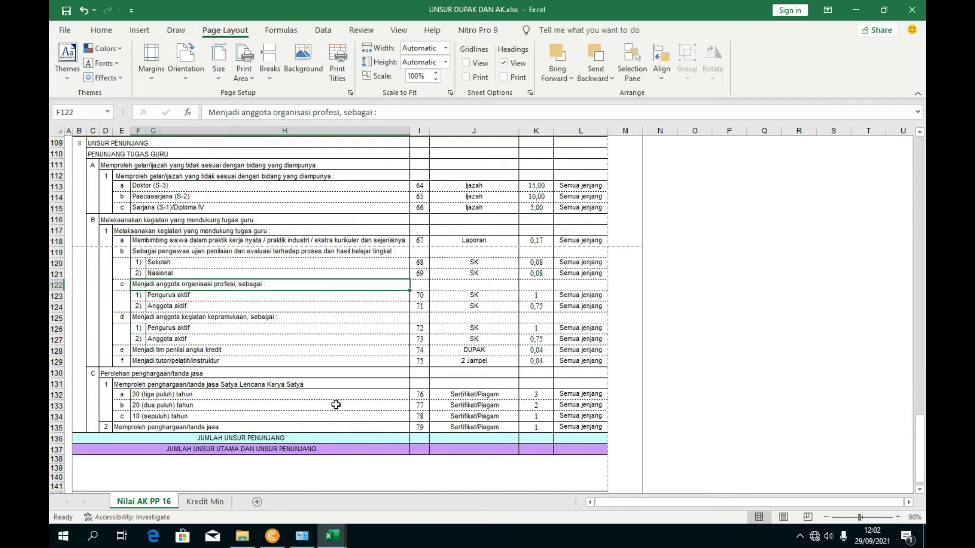
{"action": "mouse_move", "coordinate": [350, 537]}
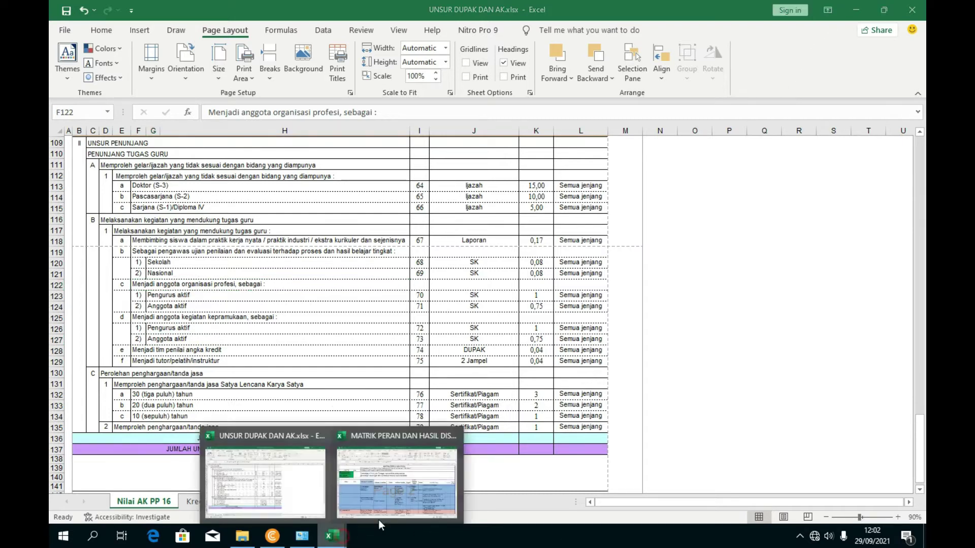
{"action": "left_click", "coordinate": [396, 482]}
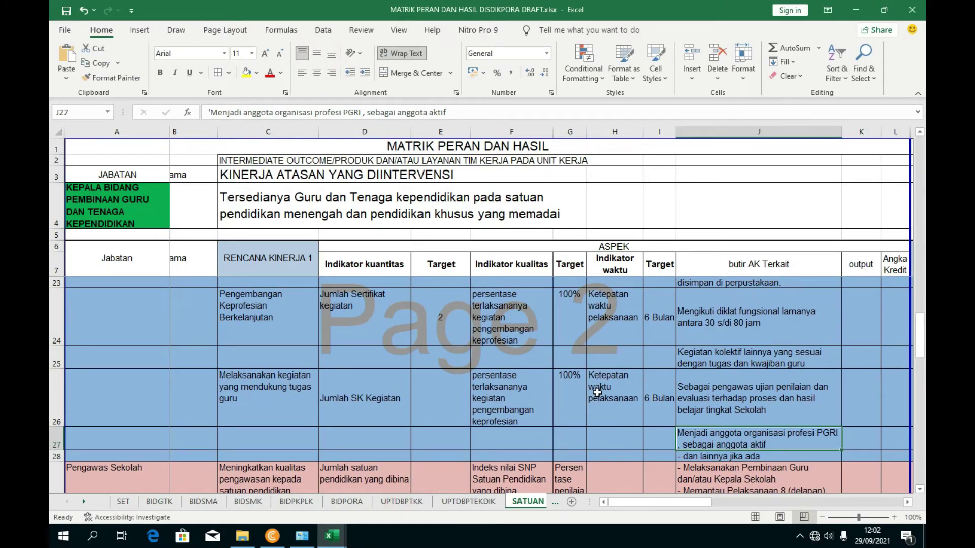
- Enter a target of 2 in E26 for Jumlah SK Kegiatan
{"action": "left_click", "coordinate": [431, 395]}
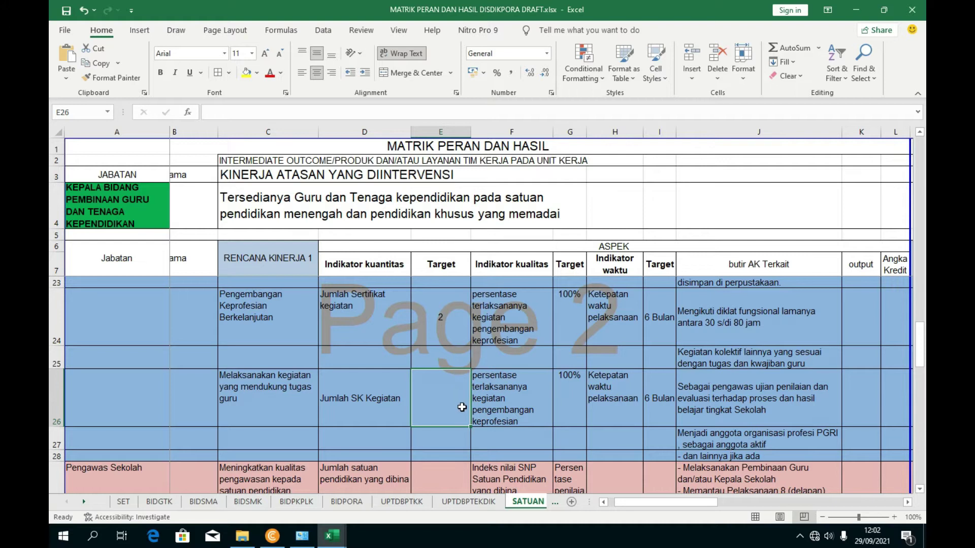
{"action": "left_click", "coordinate": [708, 424]}
{"action": "left_click", "coordinate": [711, 438]}
{"action": "left_click", "coordinate": [705, 420]}
{"action": "left_click", "coordinate": [435, 415]}
{"action": "type", "text": "2"}
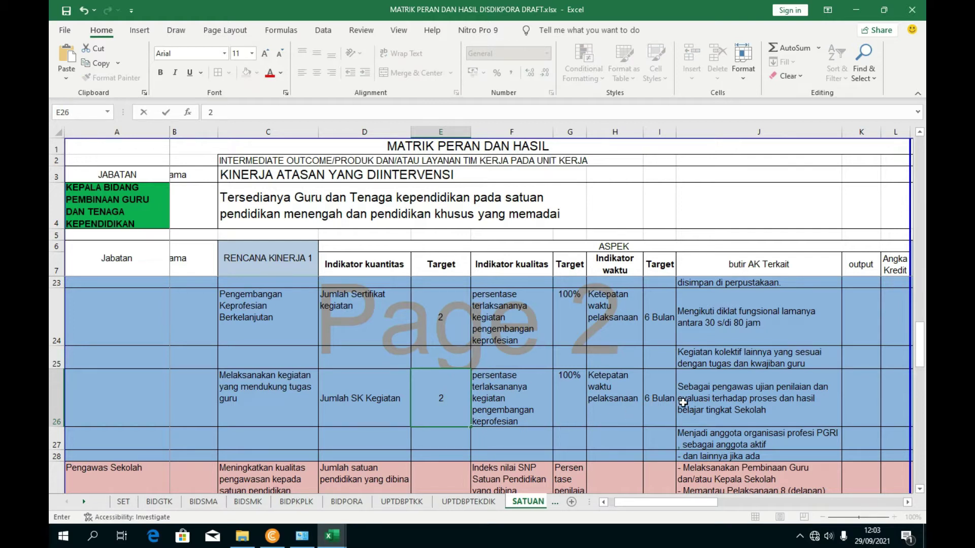
{"action": "left_click", "coordinate": [683, 402]}
- Review the targets and butir AK entries in rows 20 to 24
{"action": "scroll", "coordinate": [572, 447], "scroll_direction": "up", "scroll_amount": 1}
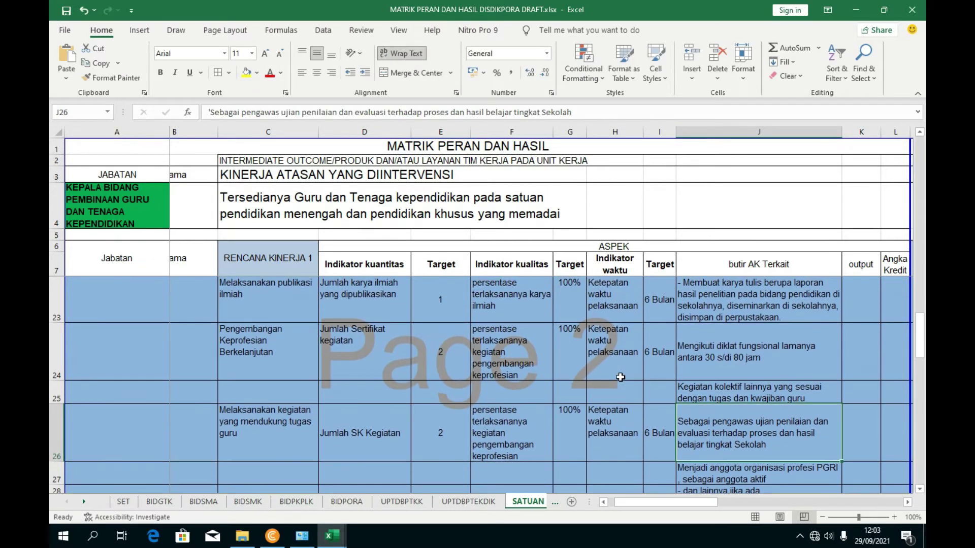
{"action": "left_click", "coordinate": [701, 346]}
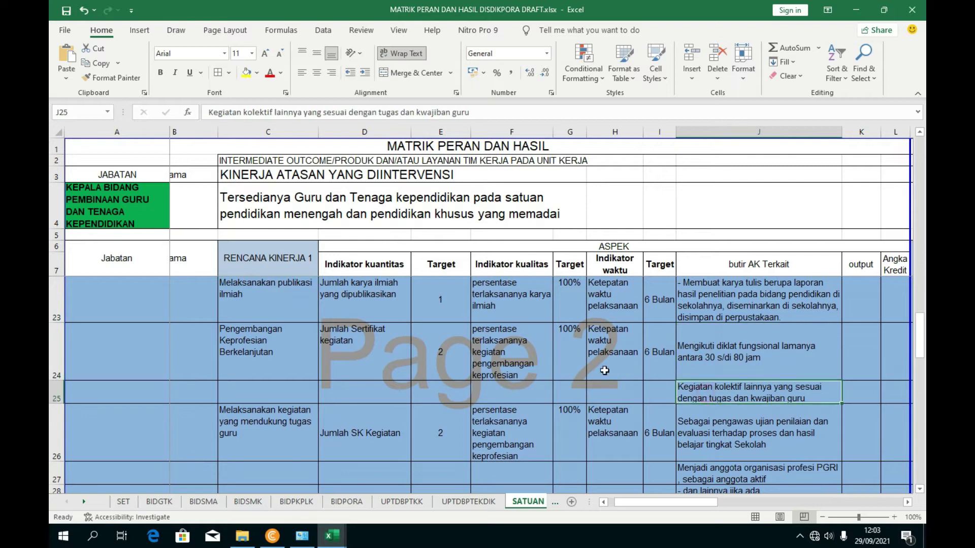
{"action": "scroll", "coordinate": [558, 386], "scroll_direction": "up", "scroll_amount": 1}
{"action": "left_click", "coordinate": [429, 374]}
{"action": "left_click", "coordinate": [705, 372]}
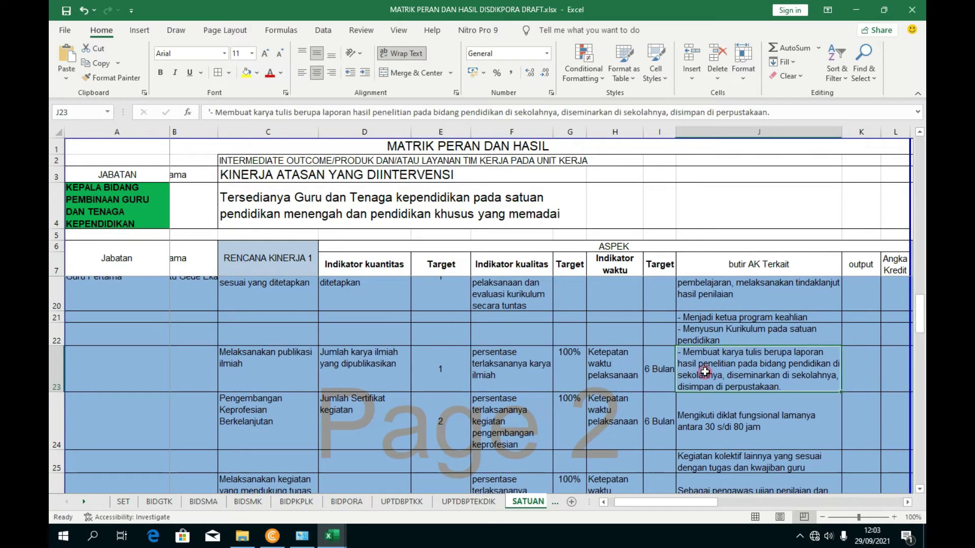
{"action": "scroll", "coordinate": [553, 364], "scroll_direction": "up", "scroll_amount": 1}
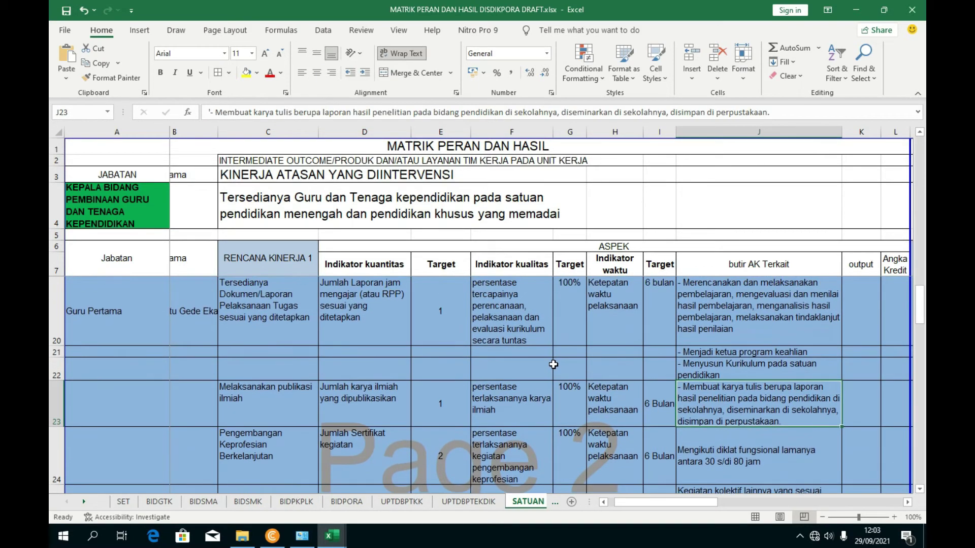
{"action": "scroll", "coordinate": [543, 371], "scroll_direction": "up", "scroll_amount": 1}
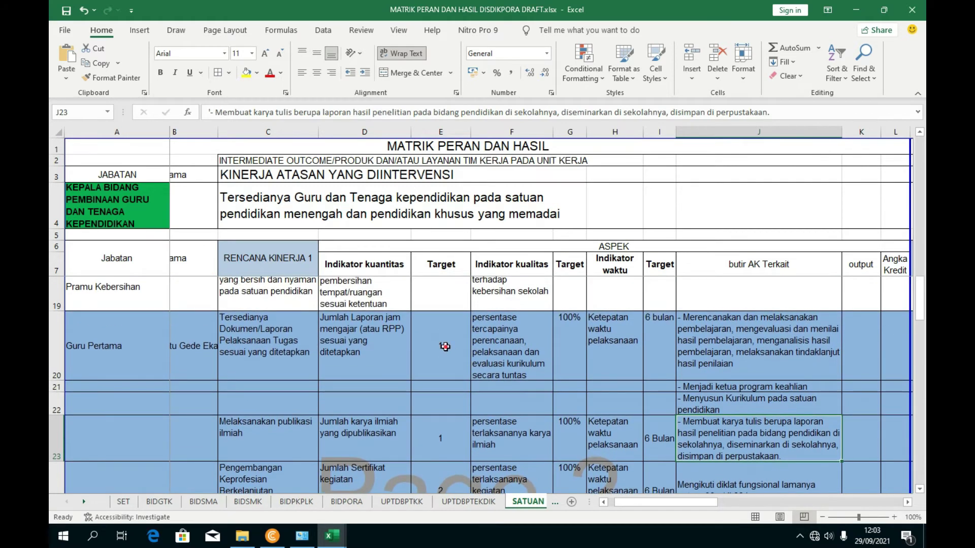
{"action": "left_click", "coordinate": [442, 346]}
{"action": "left_click_drag", "start_coordinate": [726, 341], "coordinate": [710, 410]}
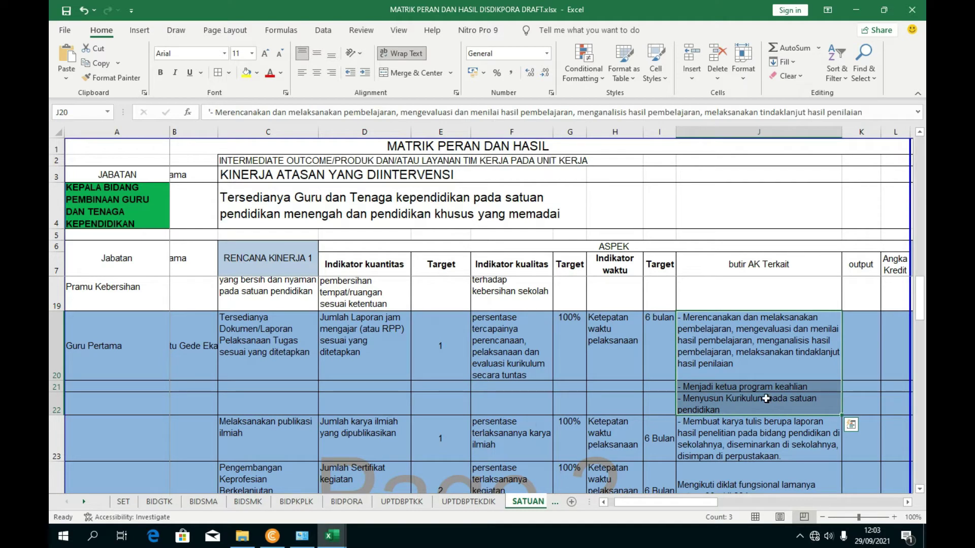
{"action": "left_click", "coordinate": [569, 436]}
{"action": "left_click_drag", "start_coordinate": [624, 503], "coordinate": [657, 503]}
- Enter Laporan PKG as the Guru Pertama output in K20, vertically centred
{"action": "left_click", "coordinate": [726, 362]}
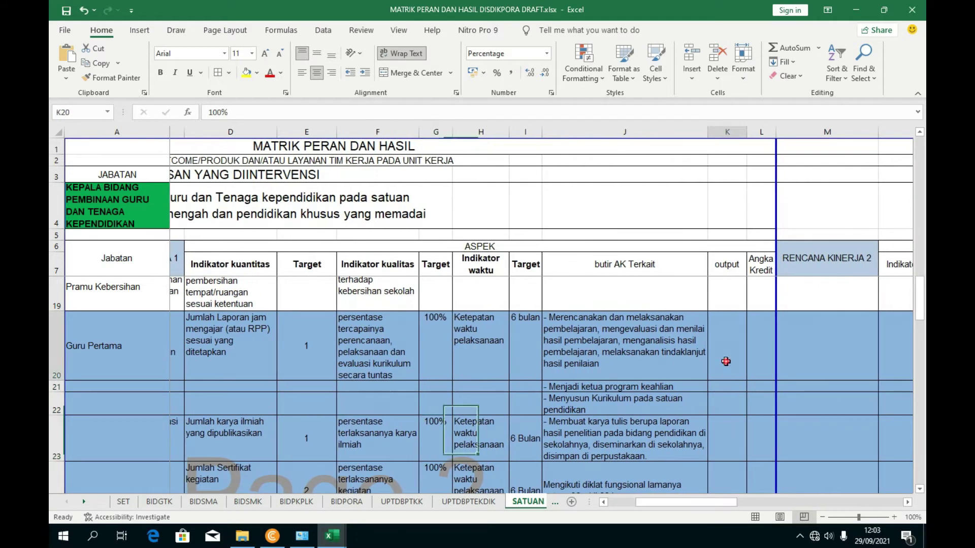
{"action": "scroll", "coordinate": [695, 387], "scroll_direction": "down", "scroll_amount": 2}
{"action": "scroll", "coordinate": [729, 319], "scroll_direction": "up", "scroll_amount": 2}
{"action": "scroll", "coordinate": [727, 335], "scroll_direction": "down", "scroll_amount": 1}
{"action": "scroll", "coordinate": [727, 336], "scroll_direction": "down", "scroll_amount": 1}
{"action": "scroll", "coordinate": [718, 370], "scroll_direction": "up", "scroll_amount": 2}
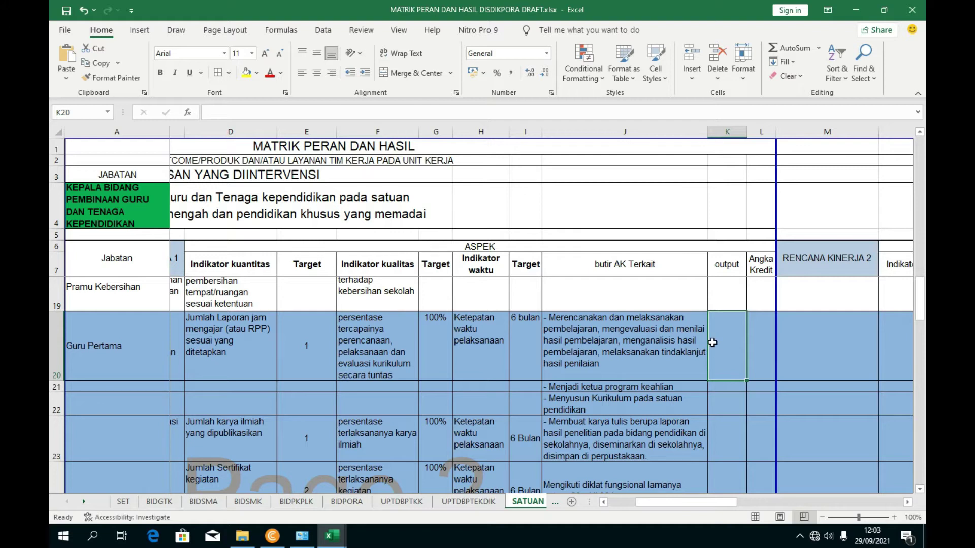
{"action": "type", "text": "Laporan PKG"}
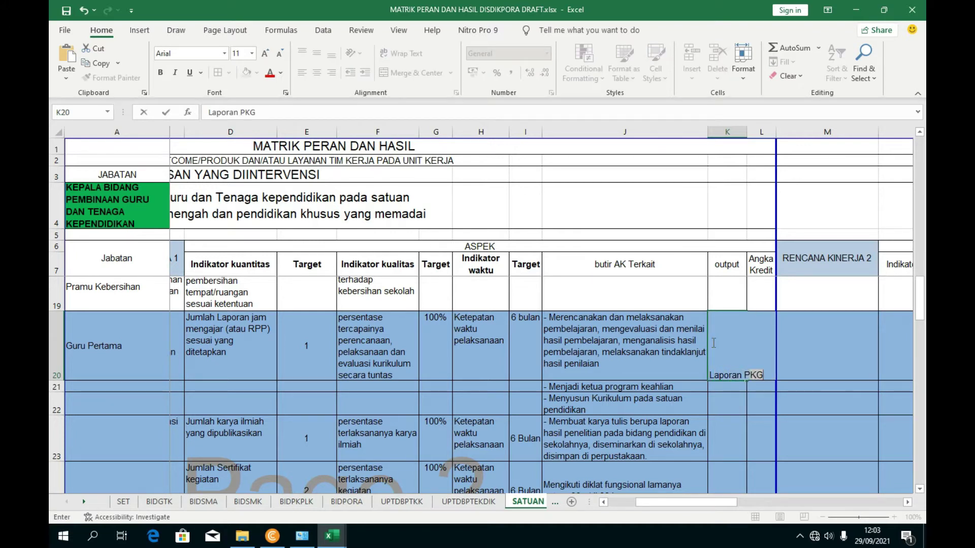
{"action": "key", "text": "ctrl+Return"}
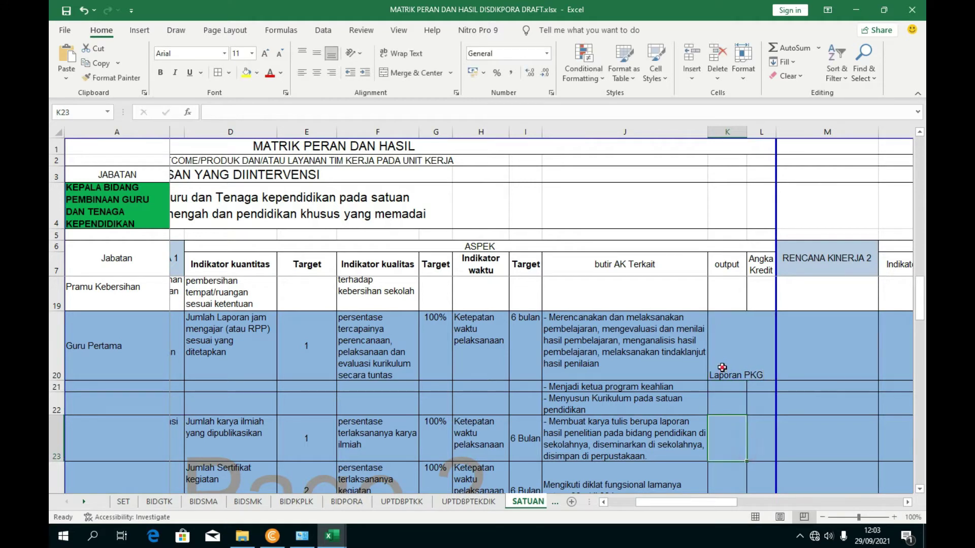
{"action": "left_click", "coordinate": [317, 53]}
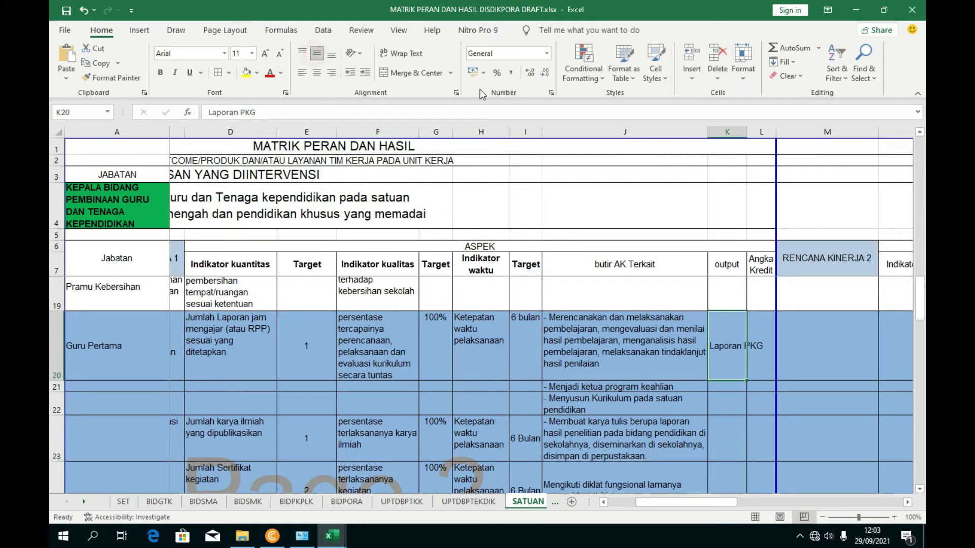
- Widen columns K and L slightly
{"action": "left_click_drag", "start_coordinate": [747, 132], "coordinate": [767, 131]}
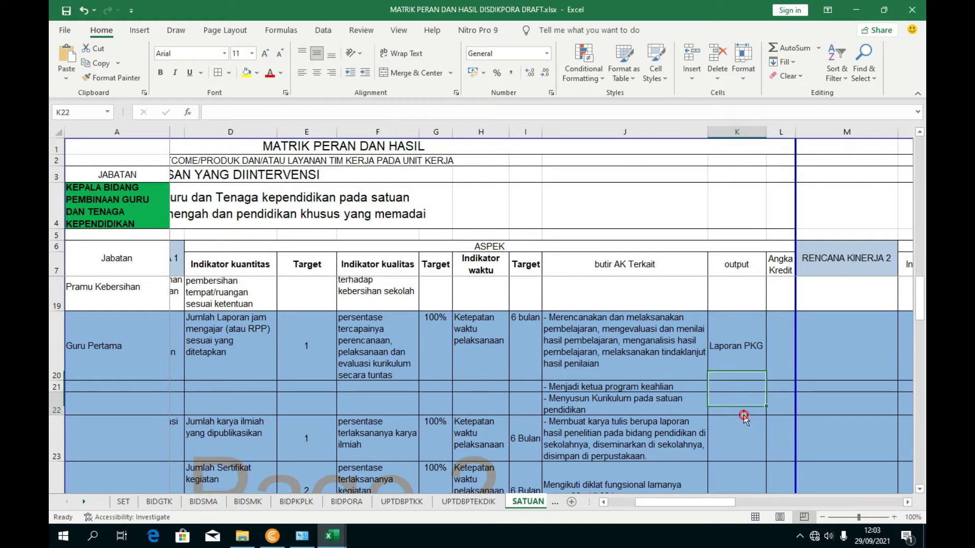
{"action": "left_click", "coordinate": [783, 369]}
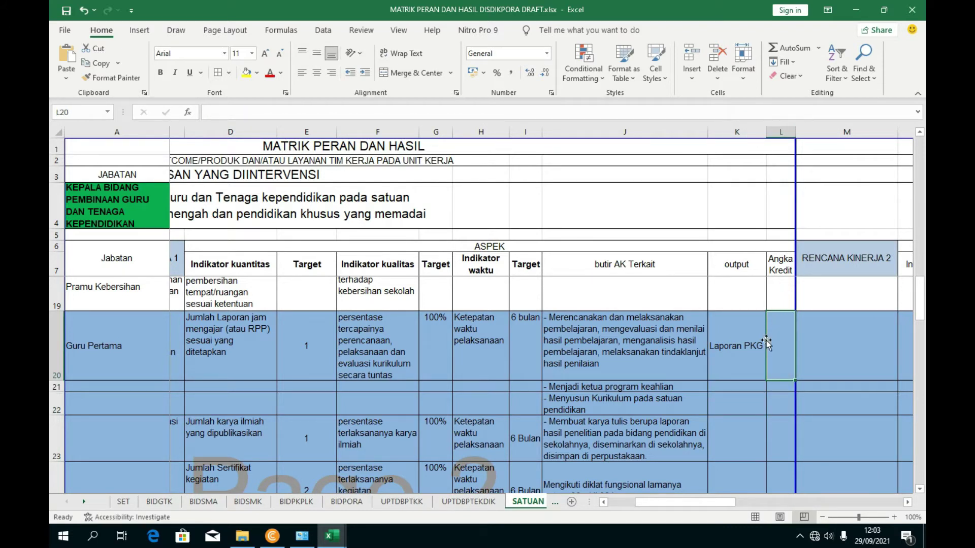
{"action": "left_click", "coordinate": [777, 389]}
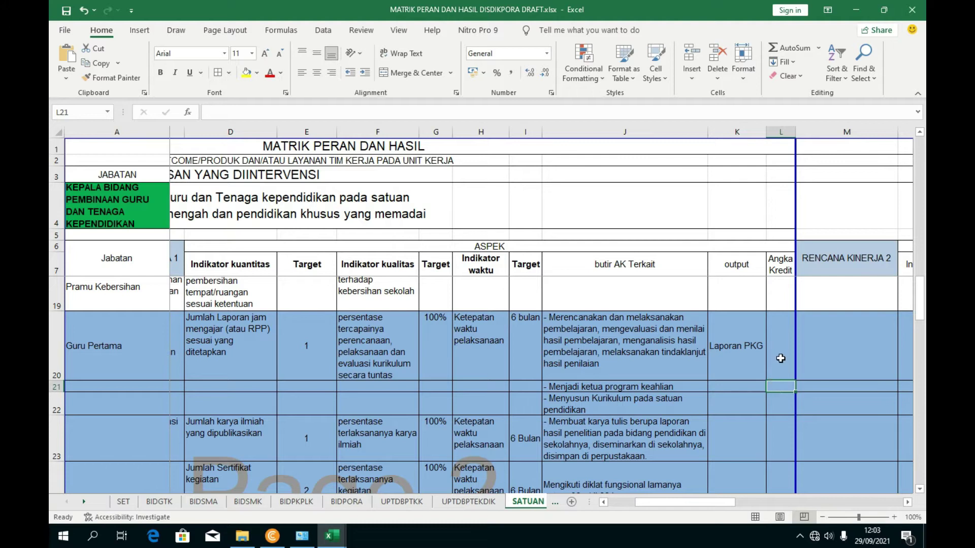
{"action": "left_click", "coordinate": [776, 353]}
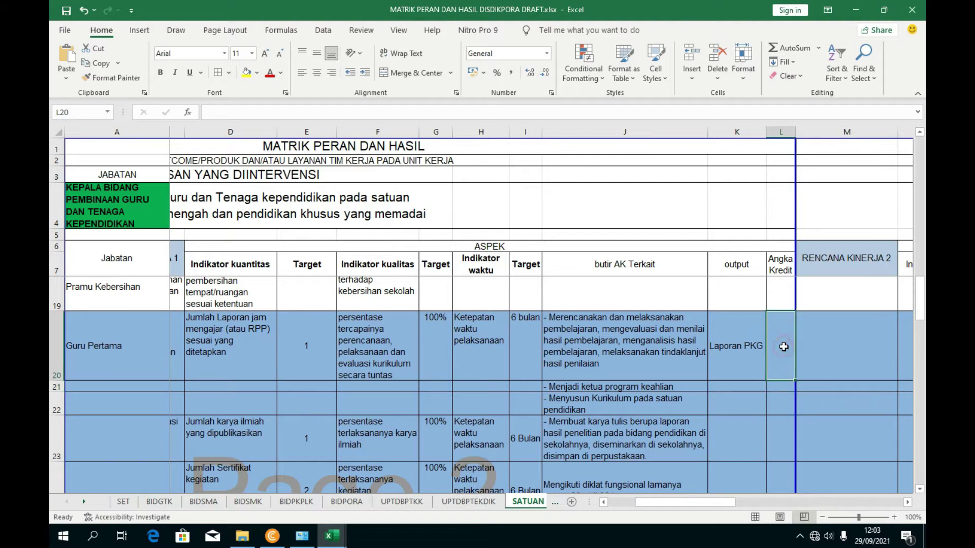
{"action": "left_click_drag", "start_coordinate": [796, 132], "coordinate": [803, 132]}
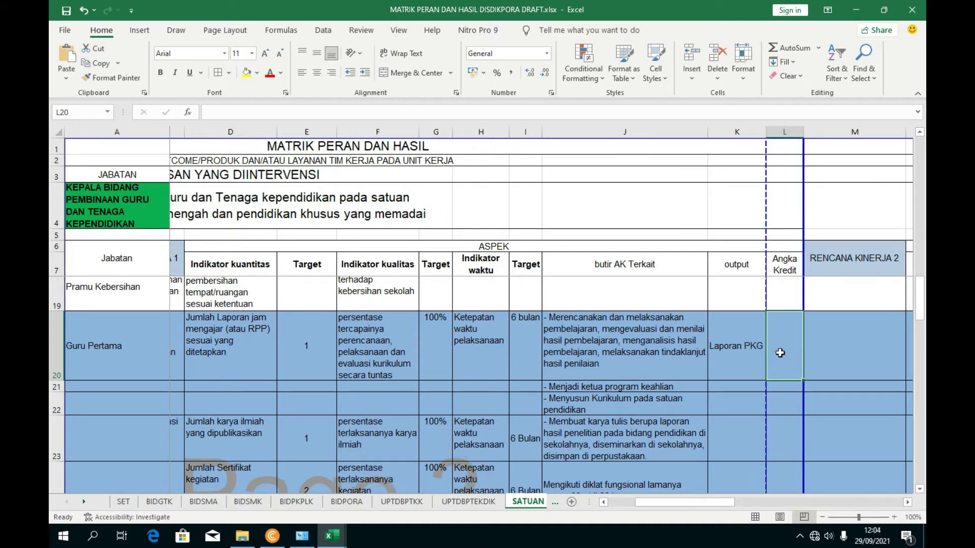
- Enter 9,5 as the angka kredit in L20, centred vertically and horizontally
{"action": "type", "text": "9,5"}
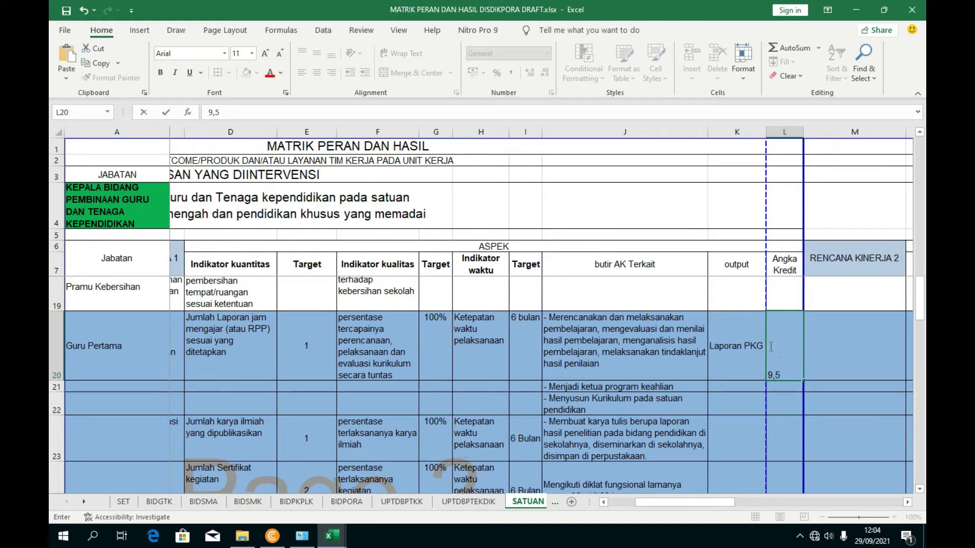
{"action": "left_click", "coordinate": [777, 416]}
{"action": "left_click", "coordinate": [787, 367]}
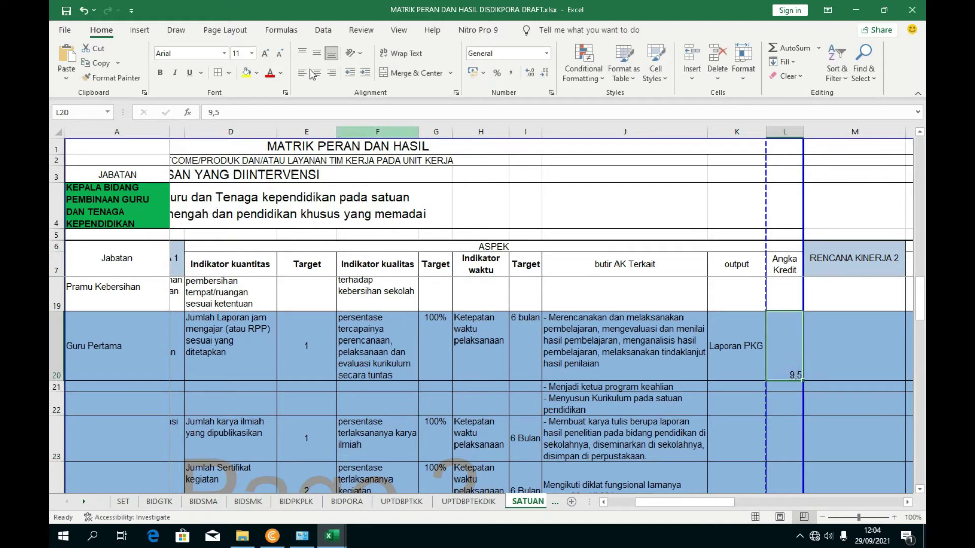
{"action": "left_click", "coordinate": [316, 53]}
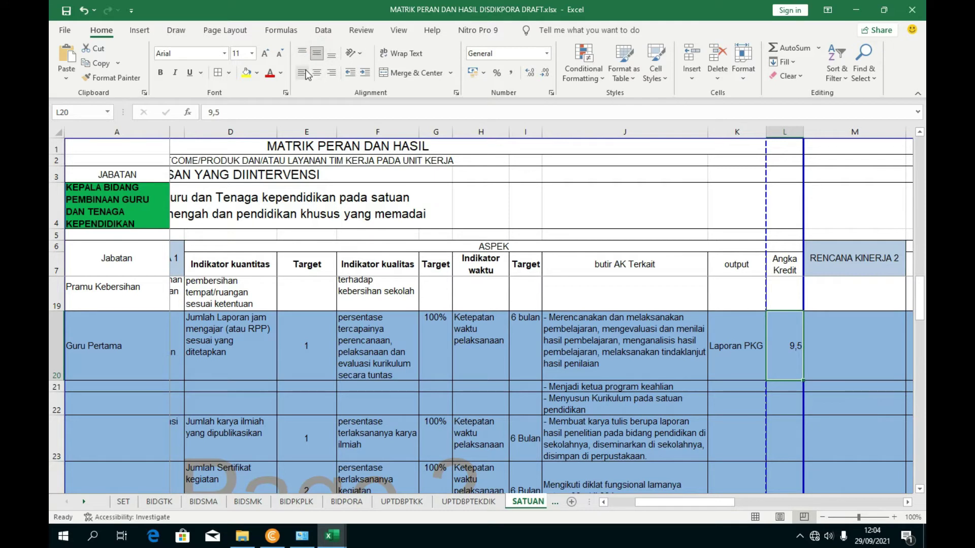
{"action": "left_click", "coordinate": [312, 74]}
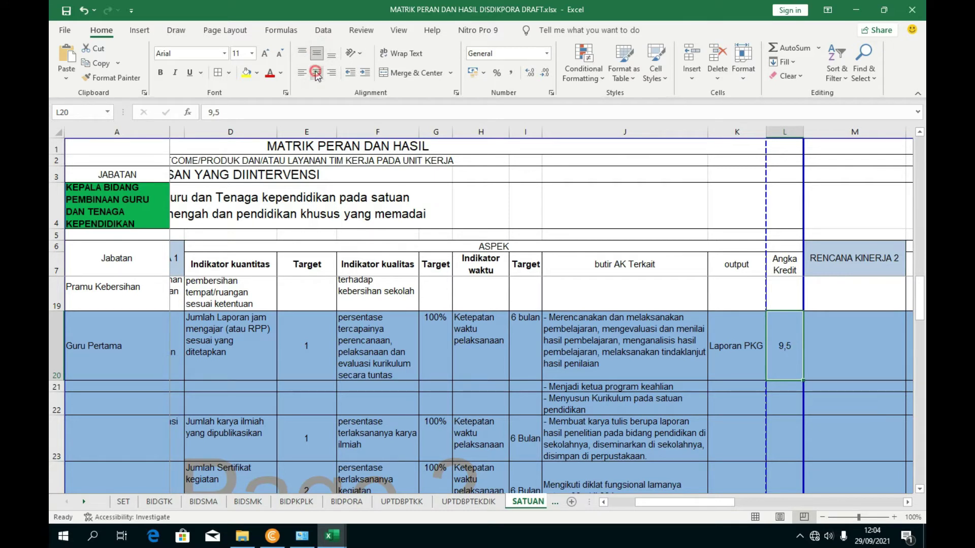
{"action": "left_click", "coordinate": [773, 399]}
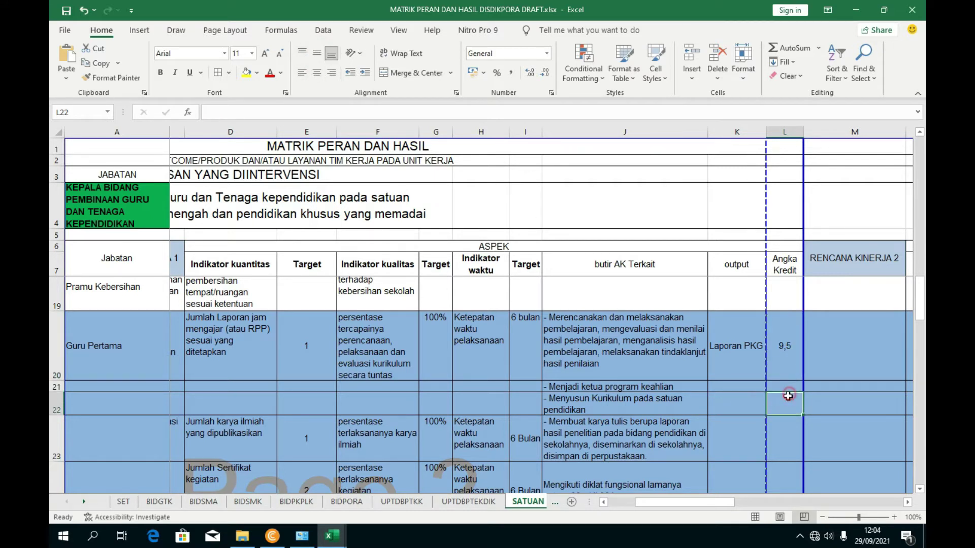
{"action": "left_click", "coordinate": [786, 366]}
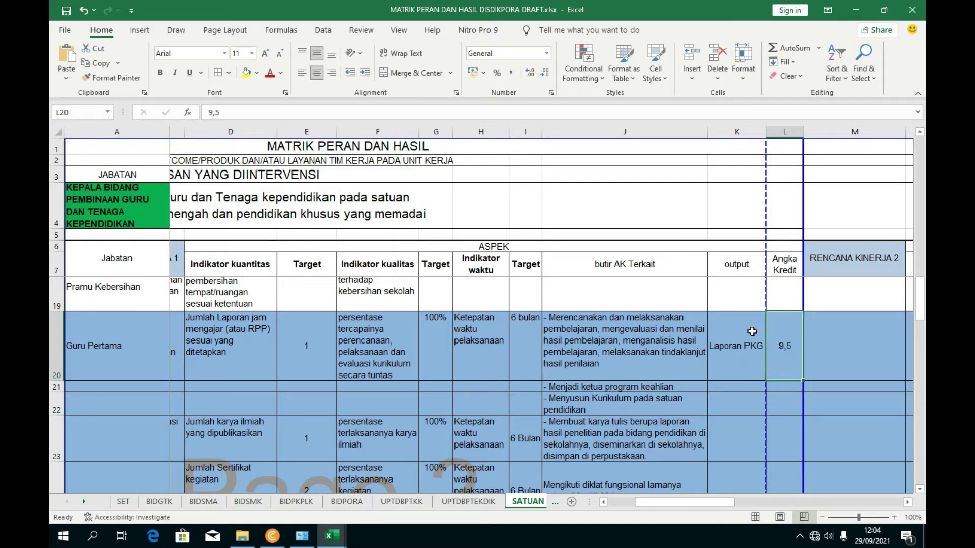
{"action": "left_click", "coordinate": [793, 386]}
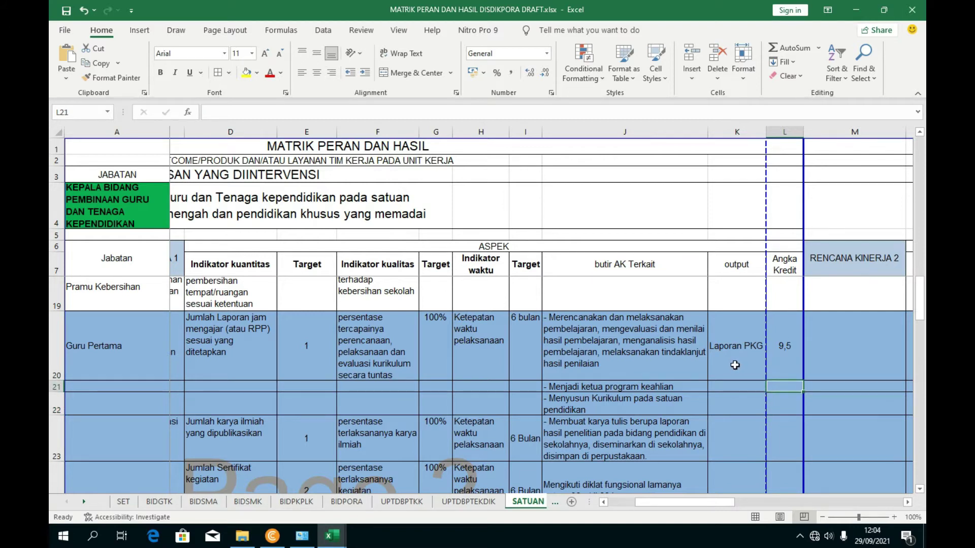
{"action": "left_click", "coordinate": [785, 353]}
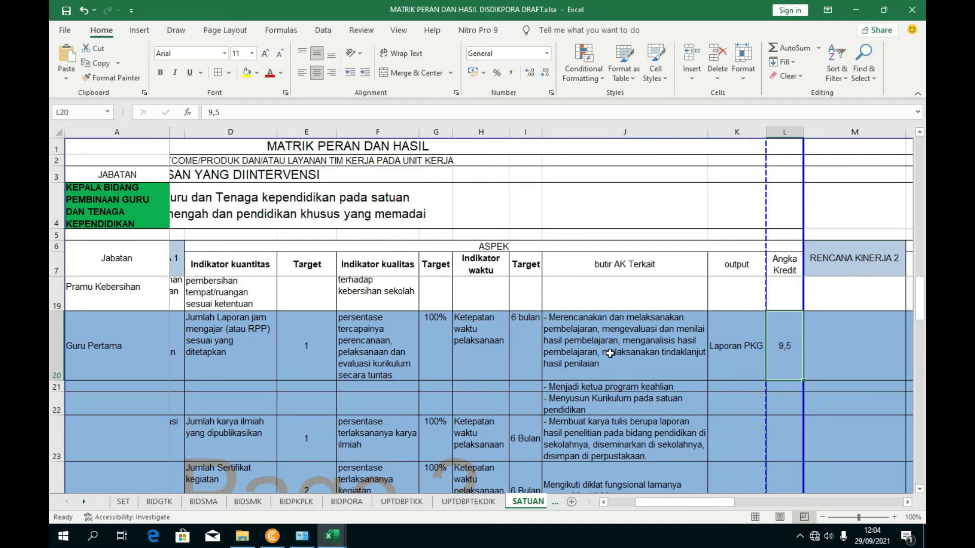
- Enter SK as the output in K21 for Menjadi ketua program keahlian
{"action": "left_click", "coordinate": [629, 389]}
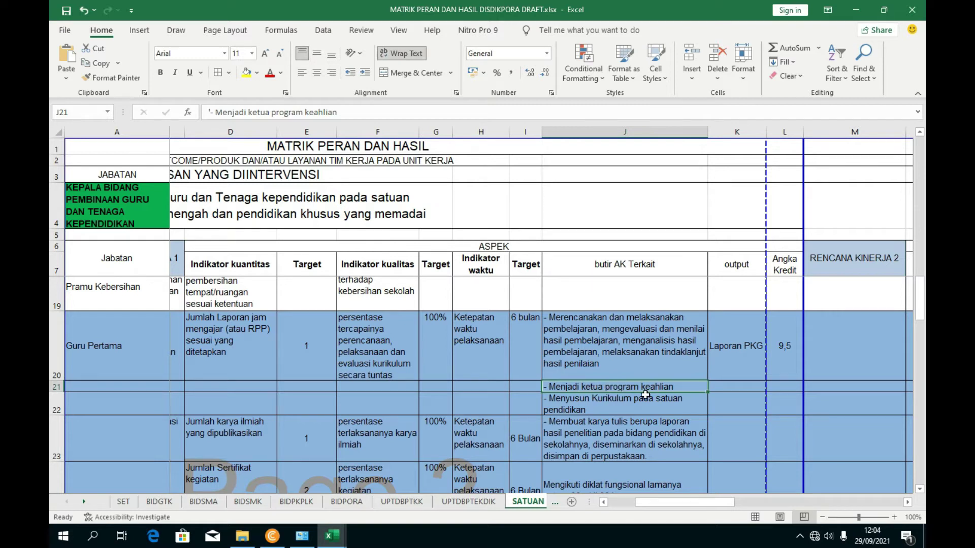
{"action": "left_click", "coordinate": [736, 393]}
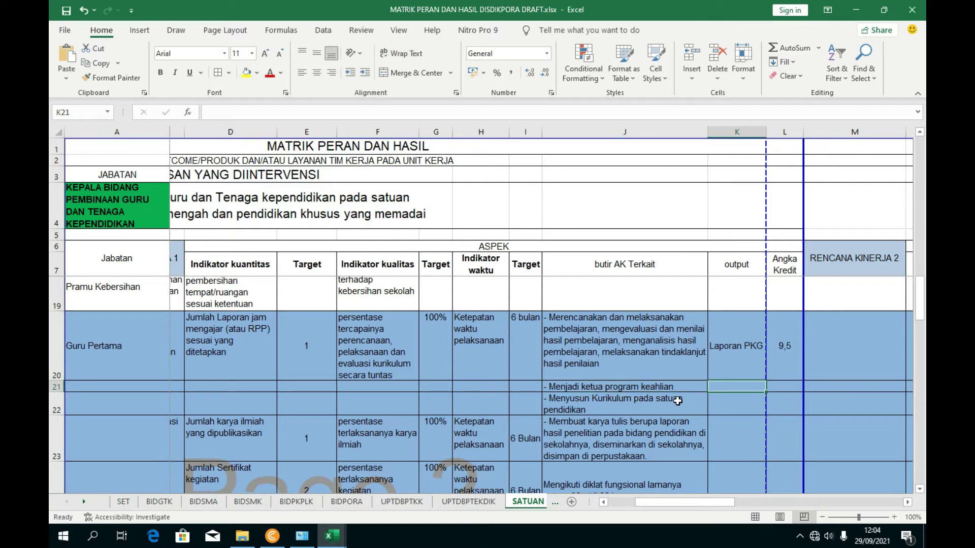
{"action": "type", "text": "SK"}
{"action": "left_click", "coordinate": [736, 430]}
{"action": "left_click", "coordinate": [731, 388]}
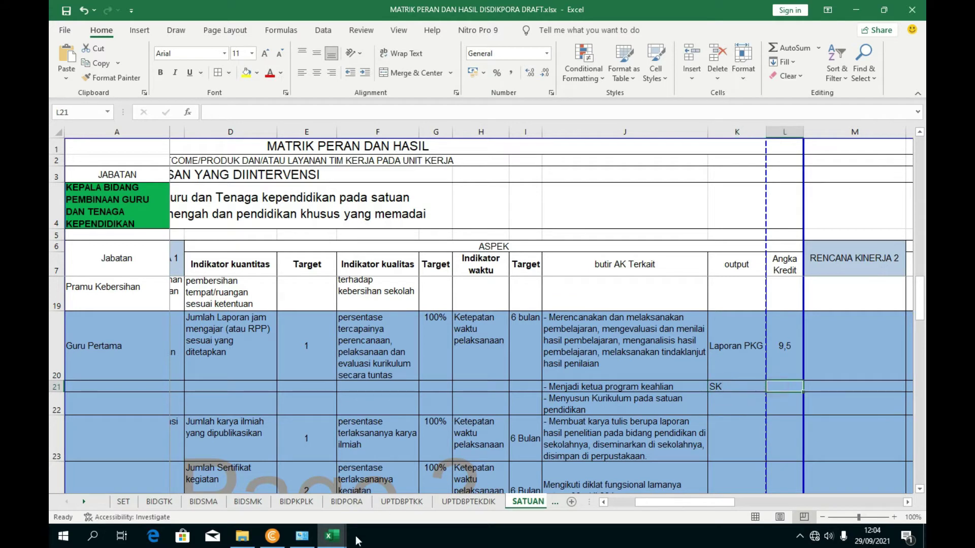
{"action": "mouse_move", "coordinate": [332, 535]}
{"action": "left_click", "coordinate": [278, 484]}
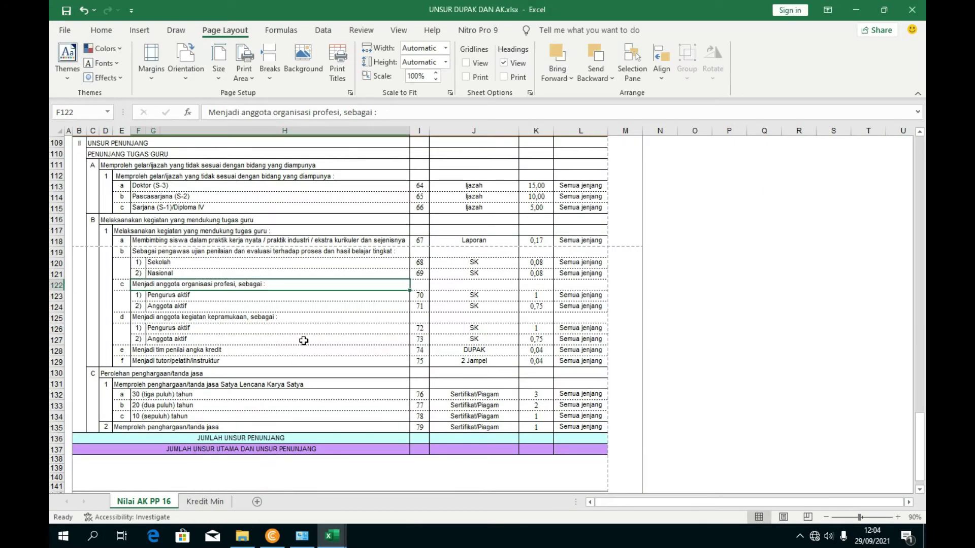
{"action": "scroll", "coordinate": [303, 341], "scroll_direction": "up", "scroll_amount": 15}
{"action": "scroll", "coordinate": [492, 311], "scroll_direction": "up", "scroll_amount": 20}
{"action": "scroll", "coordinate": [453, 289], "scroll_direction": "down", "scroll_amount": 2}
{"action": "left_click", "coordinate": [187, 291]}
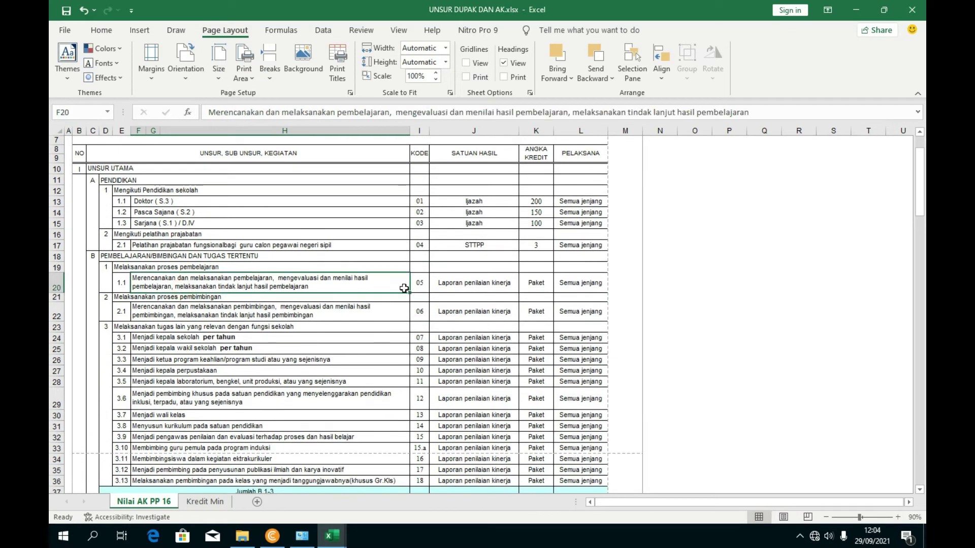
{"action": "left_click", "coordinate": [538, 284]}
{"action": "scroll", "coordinate": [521, 297], "scroll_direction": "down", "scroll_amount": 2}
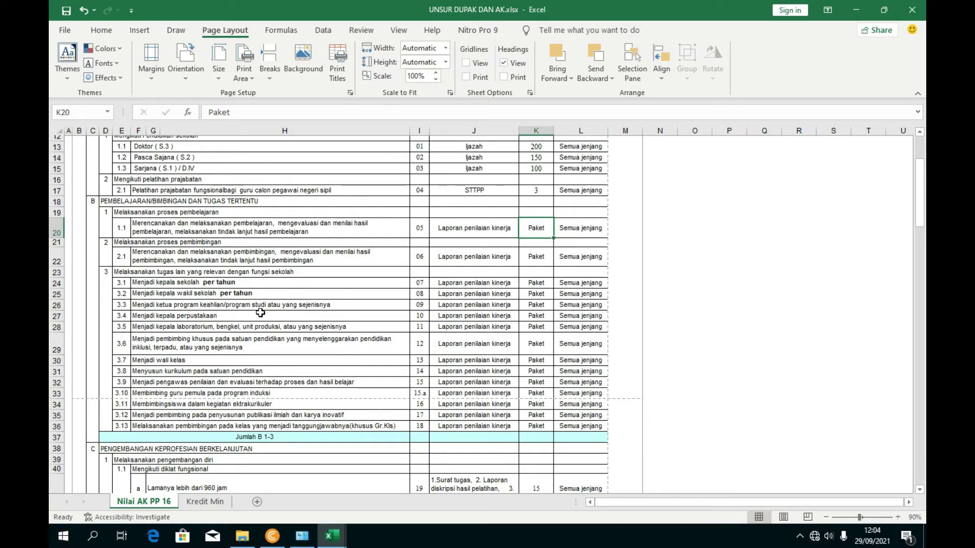
{"action": "left_click", "coordinate": [222, 316]}
{"action": "left_click", "coordinate": [208, 307]}
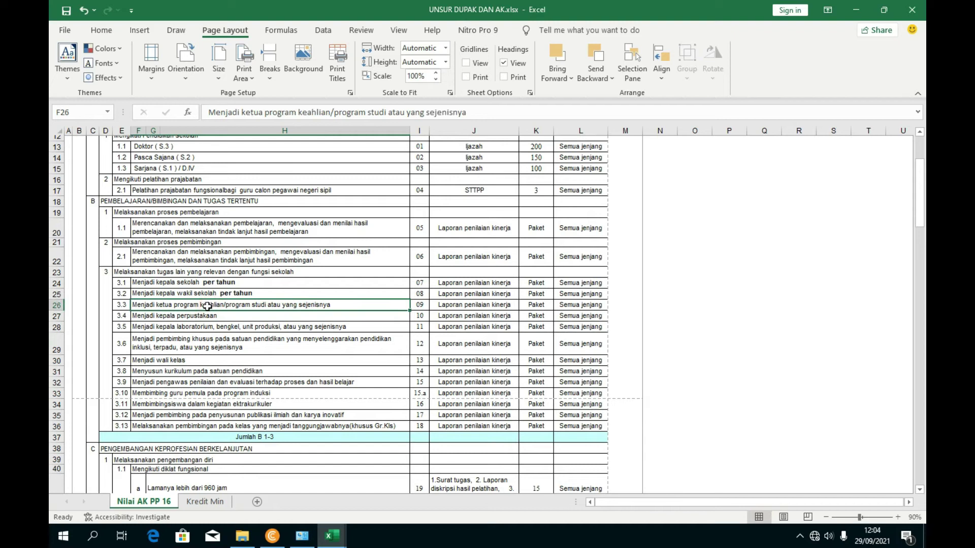
{"action": "left_click", "coordinate": [540, 307]}
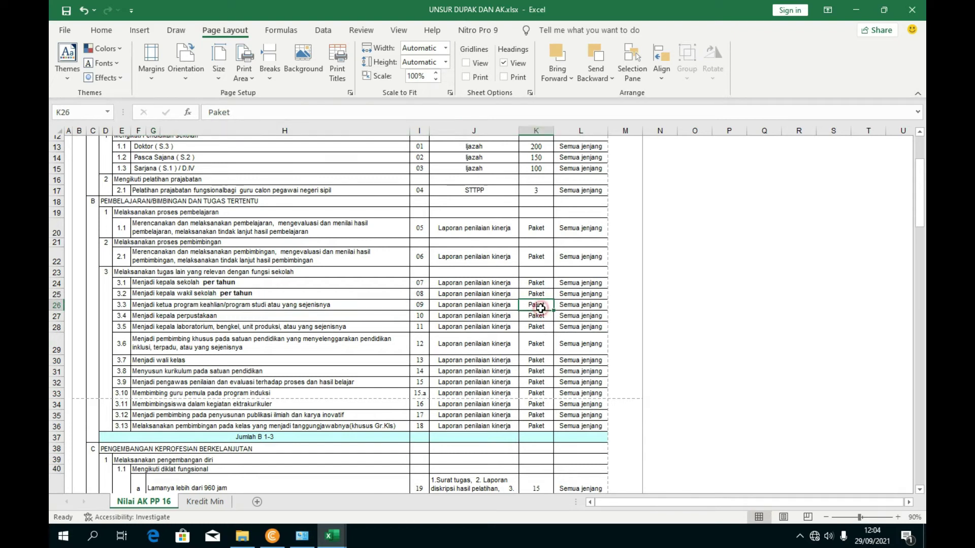
{"action": "left_click", "coordinate": [332, 535]}
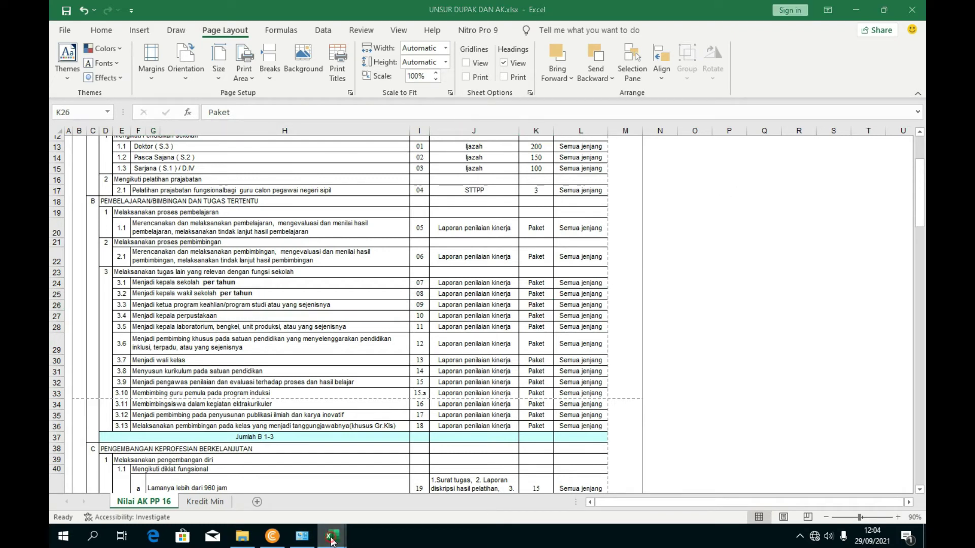
{"action": "mouse_move", "coordinate": [374, 496]}
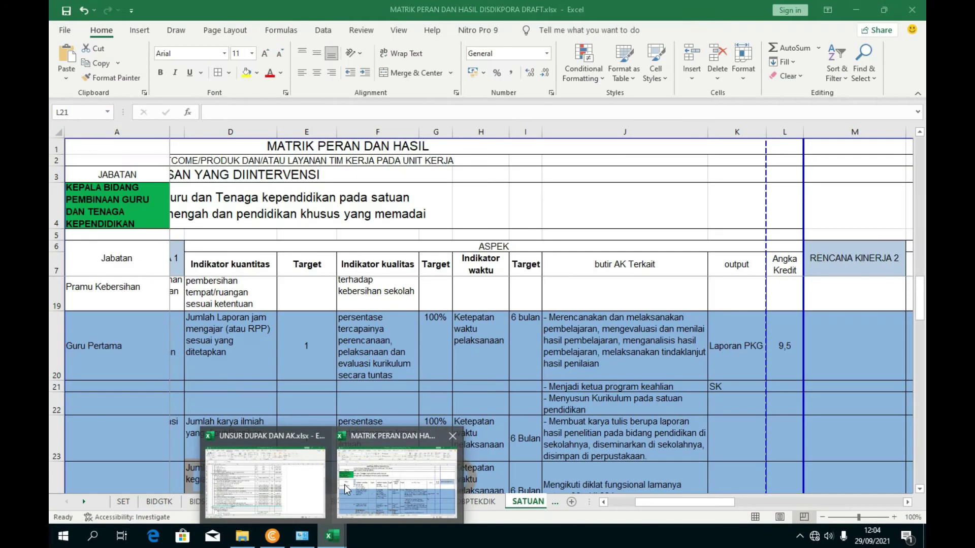
{"action": "left_click", "coordinate": [345, 484]}
{"action": "left_click", "coordinate": [792, 402]}
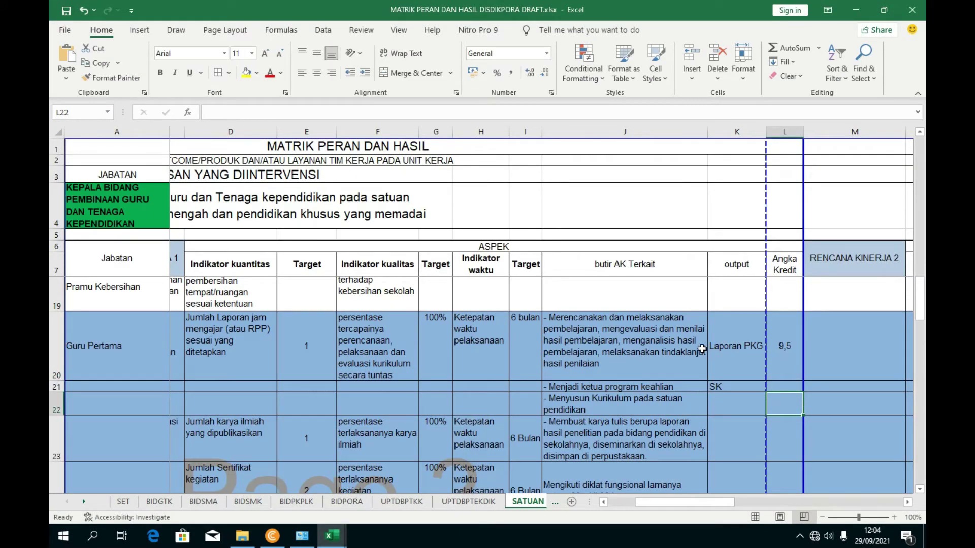
{"action": "left_click", "coordinate": [562, 354]}
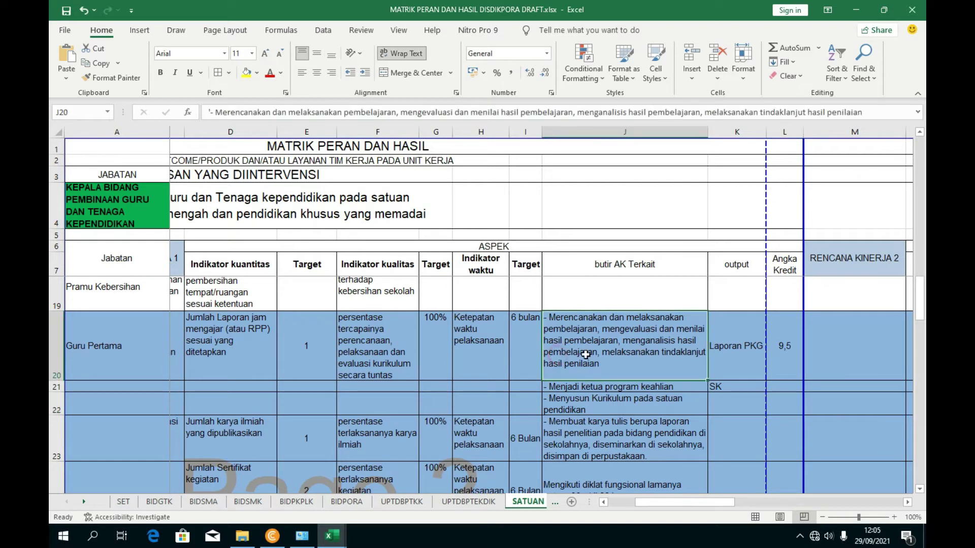
- Enter 9,5 as the angka kredit in L21 and centre it
{"action": "left_click", "coordinate": [774, 365]}
{"action": "left_click", "coordinate": [782, 388]}
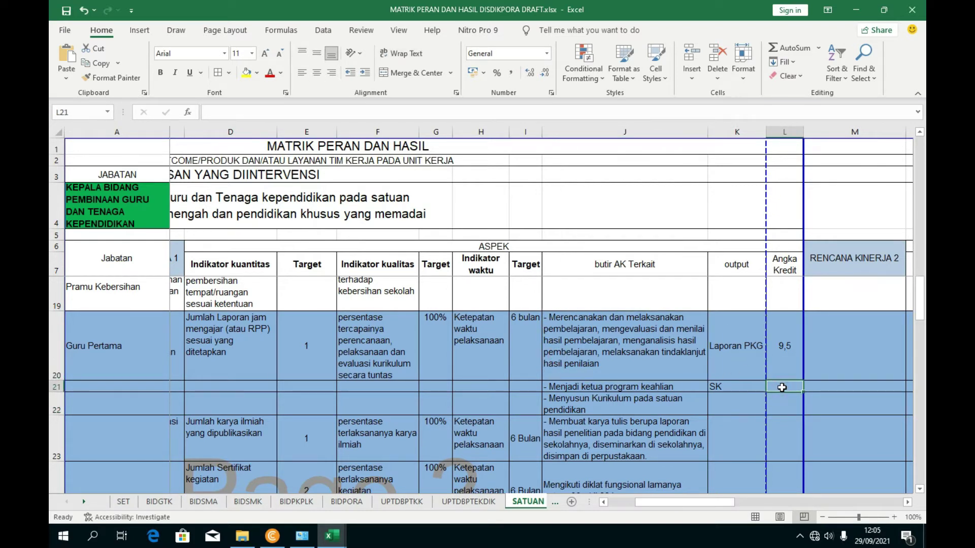
{"action": "type", "text": "9,5"}
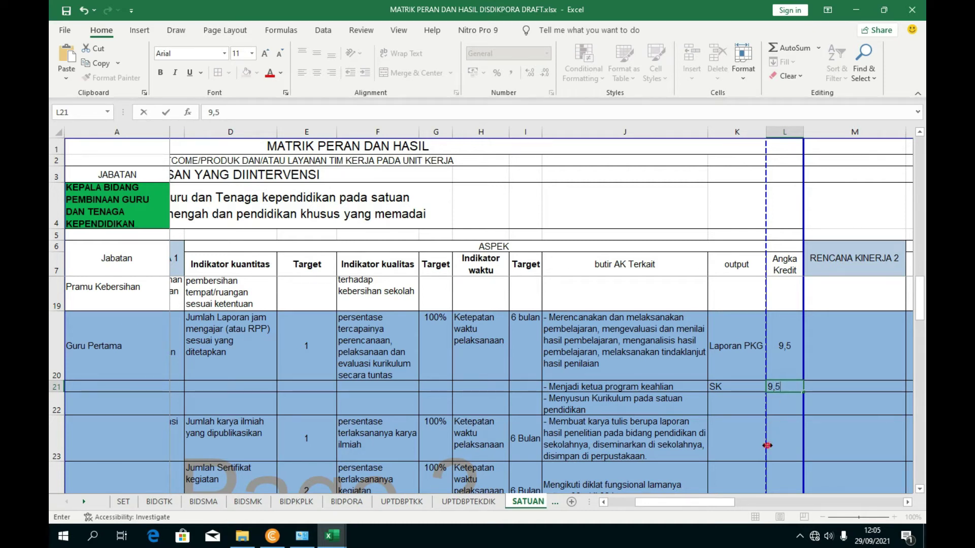
{"action": "key", "text": "ctrl+Return"}
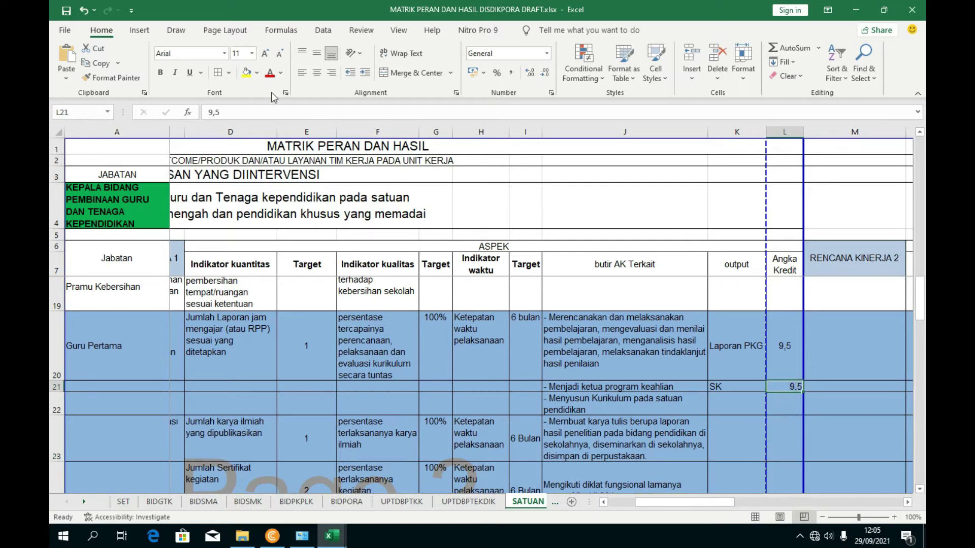
{"action": "left_click", "coordinate": [317, 72]}
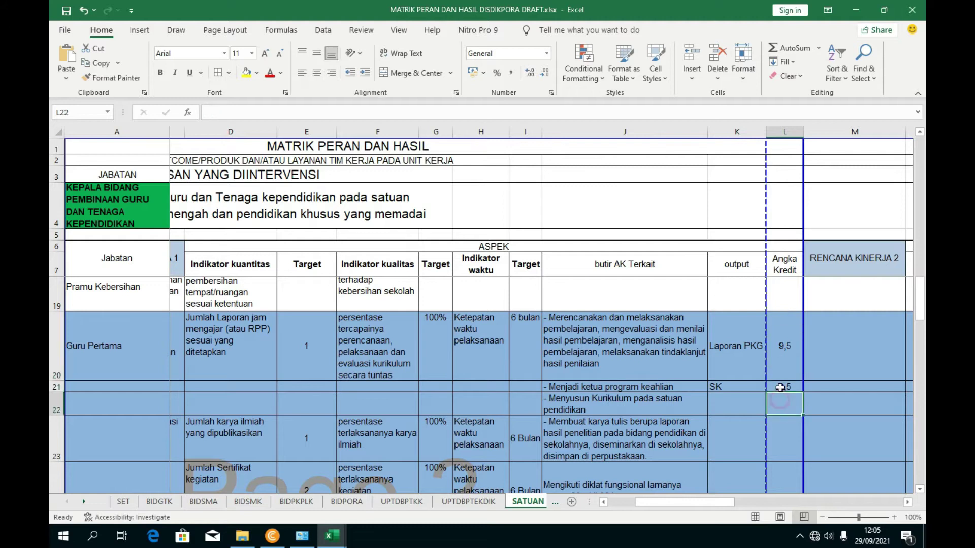
- Compare the butir AK texts and credit values of rows 20 and 21
{"action": "left_click", "coordinate": [585, 383]}
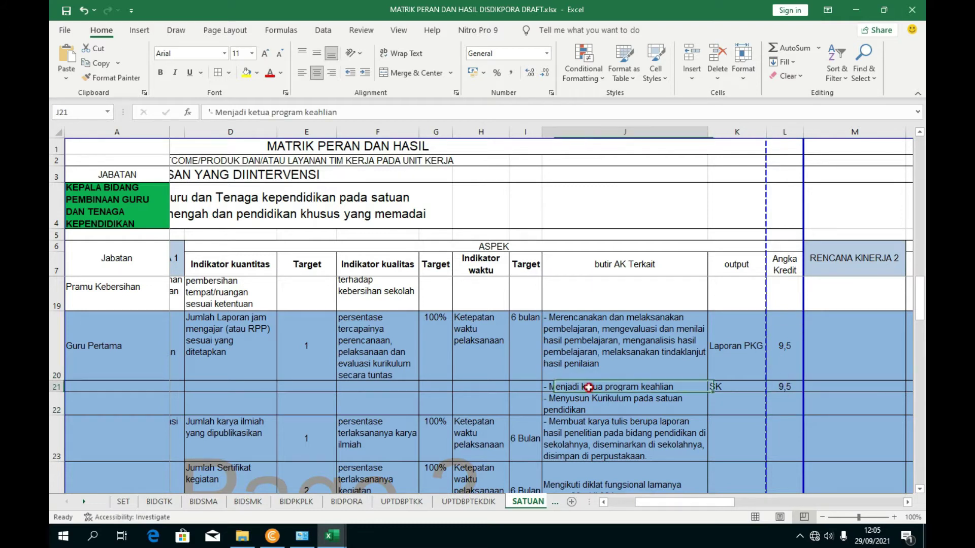
{"action": "left_click", "coordinate": [553, 350]}
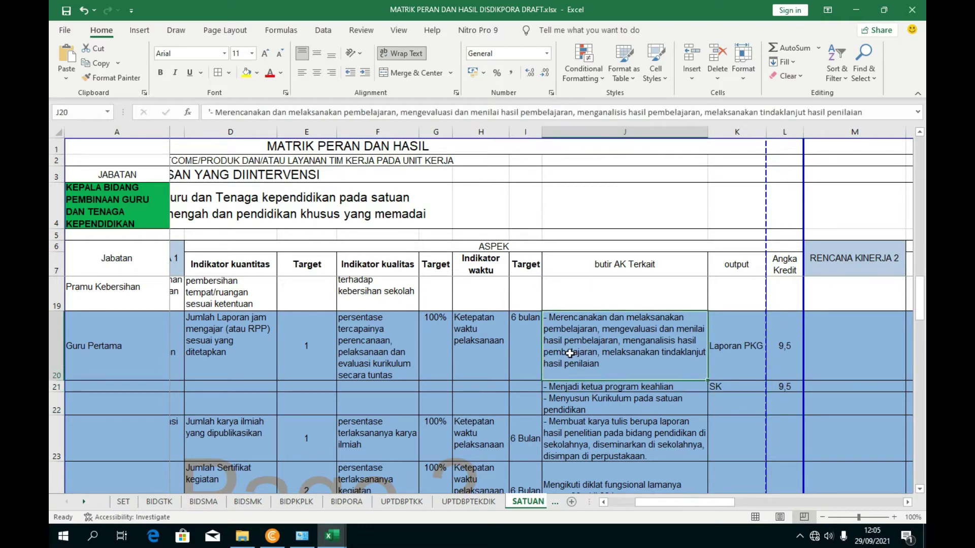
{"action": "left_click", "coordinate": [609, 387]}
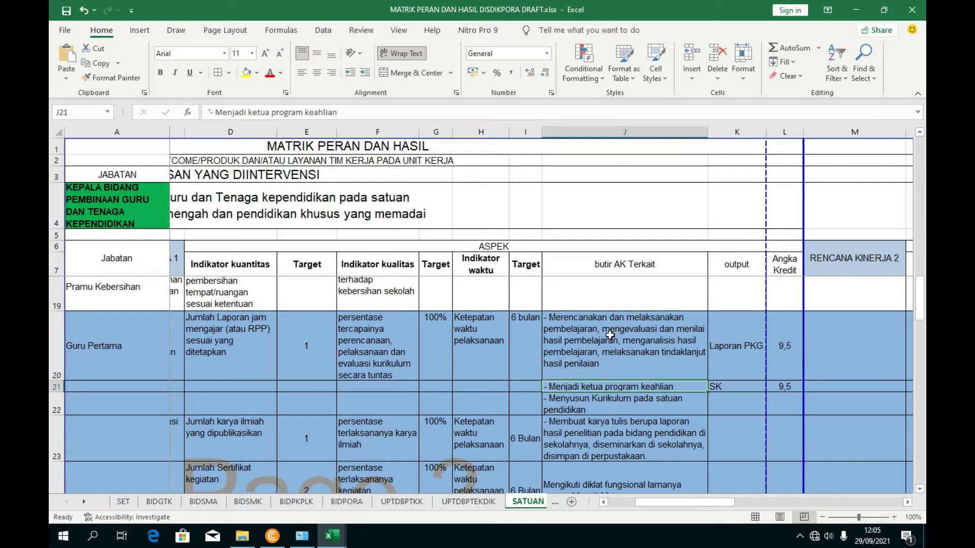
{"action": "left_click", "coordinate": [629, 349]}
{"action": "left_click", "coordinate": [584, 387]}
{"action": "left_click", "coordinate": [786, 356]}
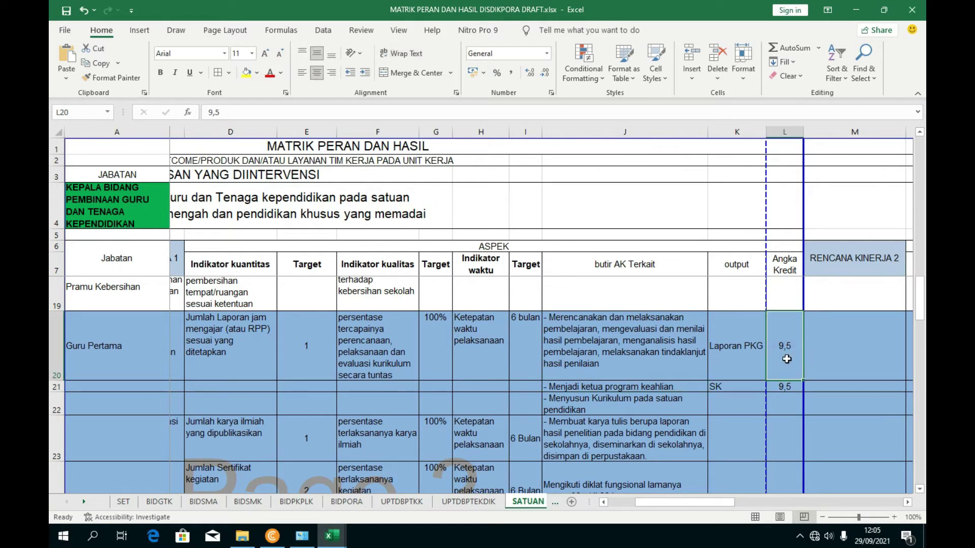
{"action": "left_click", "coordinate": [785, 385]}
{"action": "left_click_drag", "start_coordinate": [785, 385], "coordinate": [785, 386]}
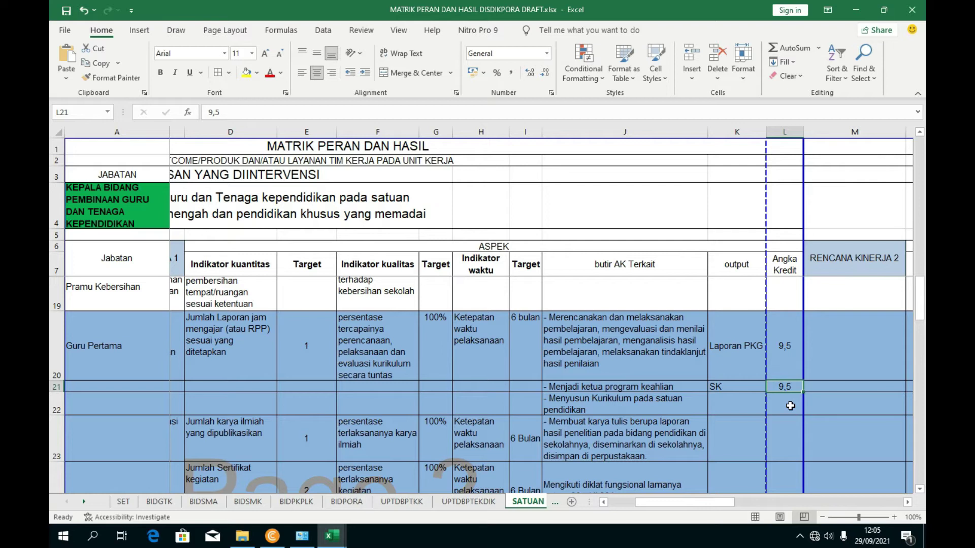
- Review the credit cells in rows 20–23 and the kurikulum item in J22
{"action": "left_click", "coordinate": [789, 430]}
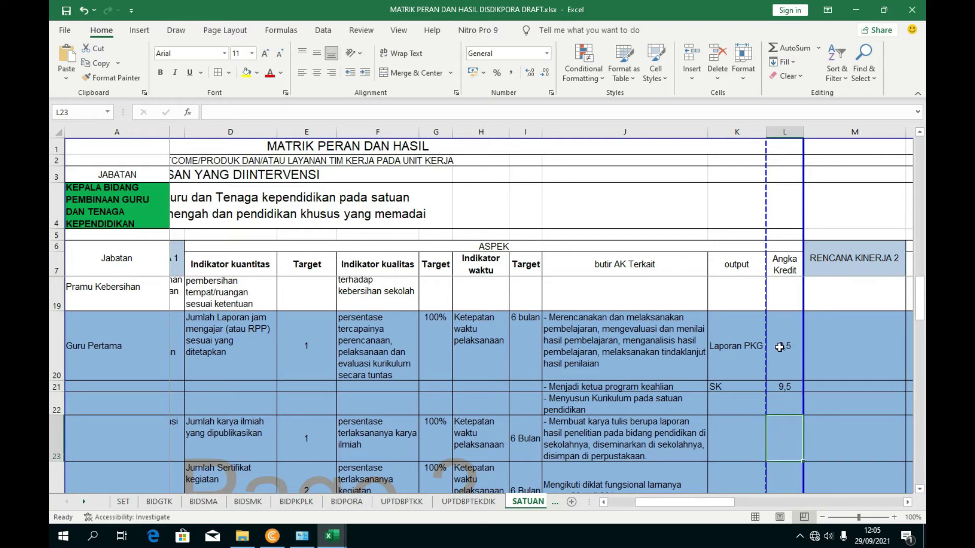
{"action": "left_click", "coordinate": [780, 347]}
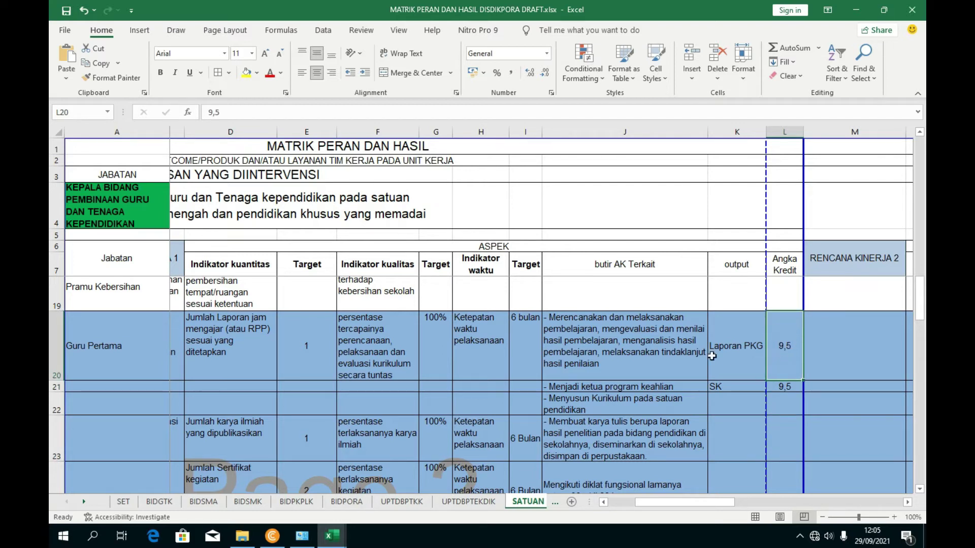
{"action": "left_click", "coordinate": [654, 351]}
{"action": "left_click", "coordinate": [780, 348]}
{"action": "left_click", "coordinate": [783, 403]}
{"action": "left_click", "coordinate": [786, 347]}
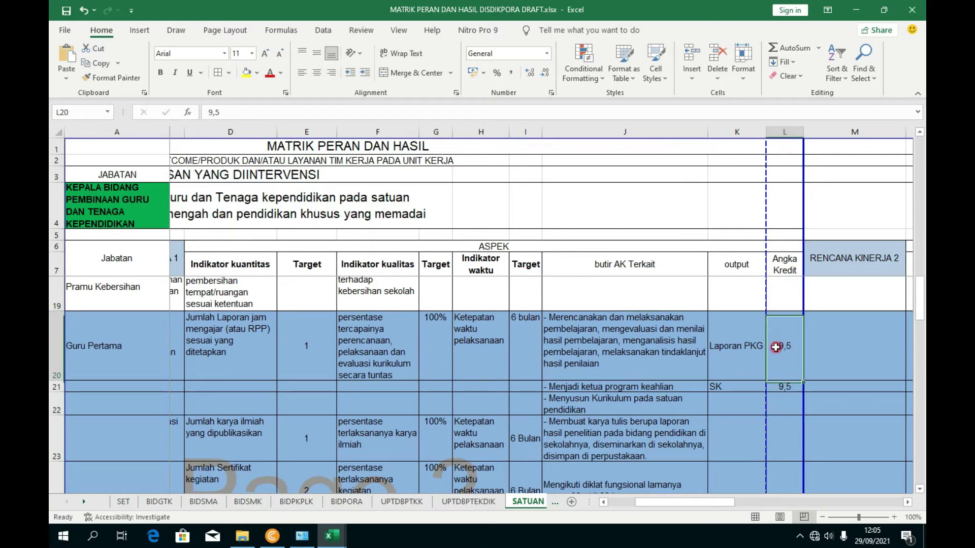
{"action": "scroll", "coordinate": [723, 364], "scroll_direction": "down", "scroll_amount": 2}
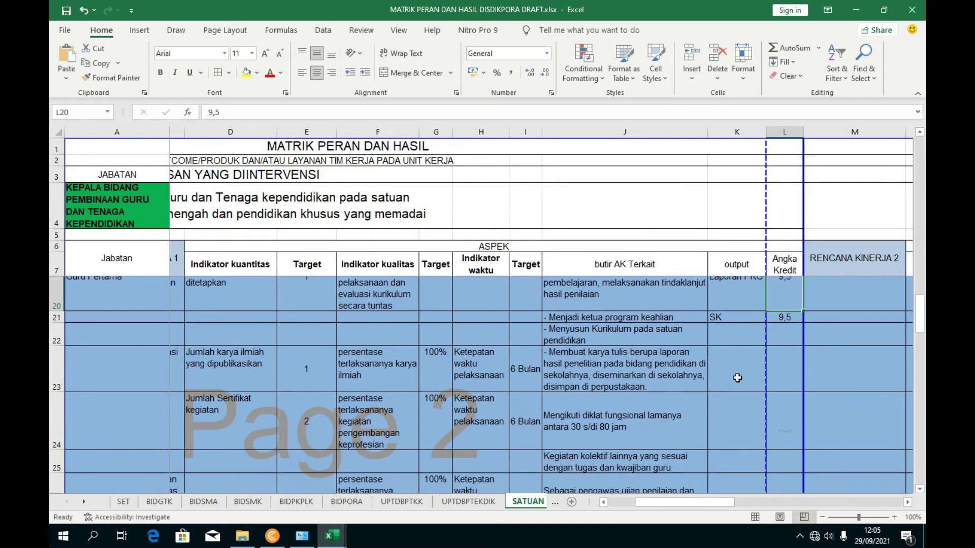
{"action": "left_click", "coordinate": [640, 344]}
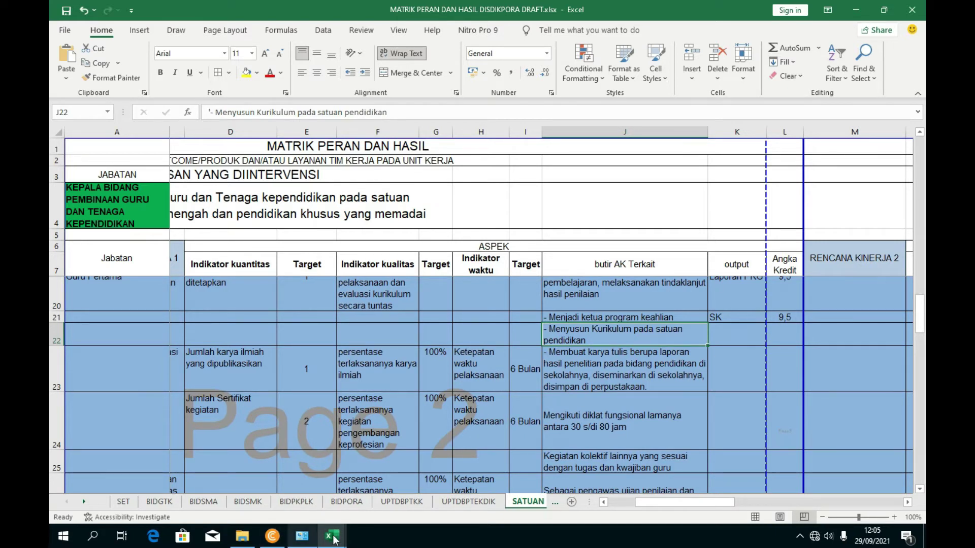
{"action": "mouse_move", "coordinate": [333, 536]}
{"action": "mouse_move", "coordinate": [289, 497]}
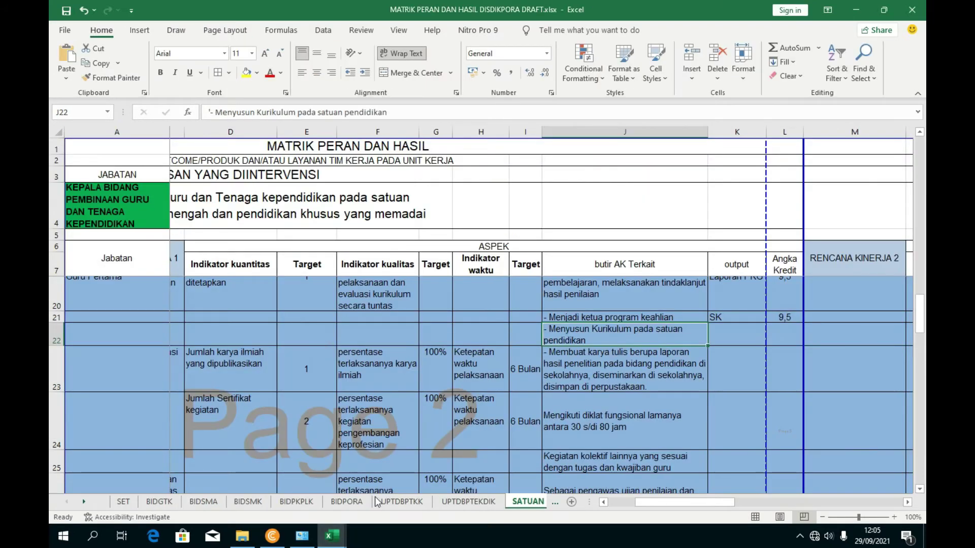
- Look up the Menyusun kurikulum item in the UNSUR DUPAK DAN AK workbook
{"action": "left_click", "coordinate": [277, 482]}
{"action": "left_click", "coordinate": [274, 317]}
{"action": "left_click", "coordinate": [241, 391]}
{"action": "left_click", "coordinate": [248, 372]}
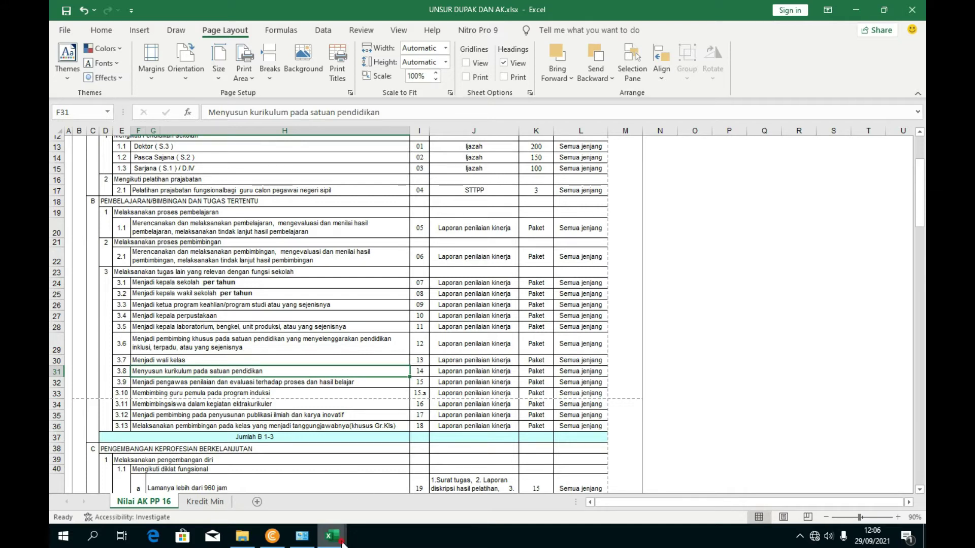
{"action": "mouse_move", "coordinate": [335, 537]}
{"action": "left_click", "coordinate": [373, 507]}
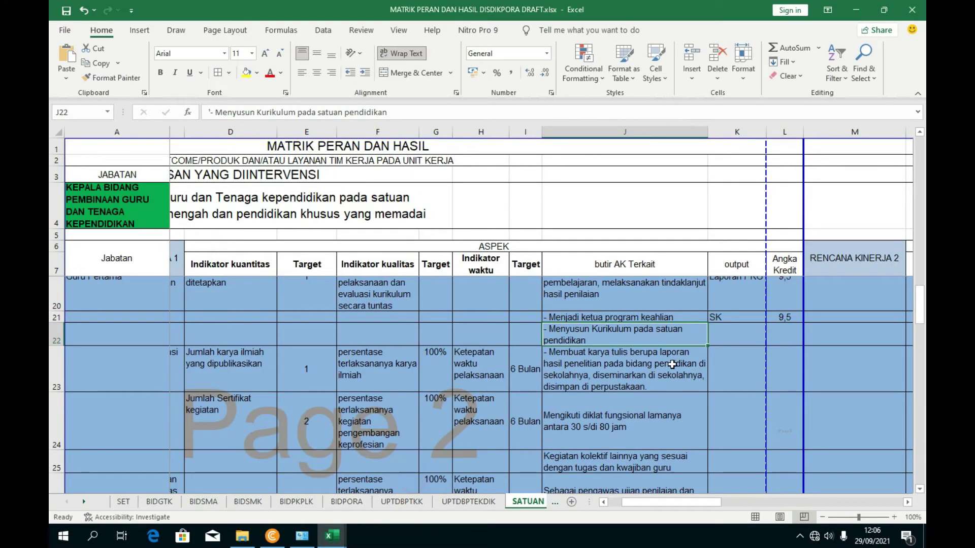
- Enter 0,15 as the angka kredit for the kurikulum row, centred both ways
{"action": "left_click", "coordinate": [789, 335]}
{"action": "type", "text": "0,1"}
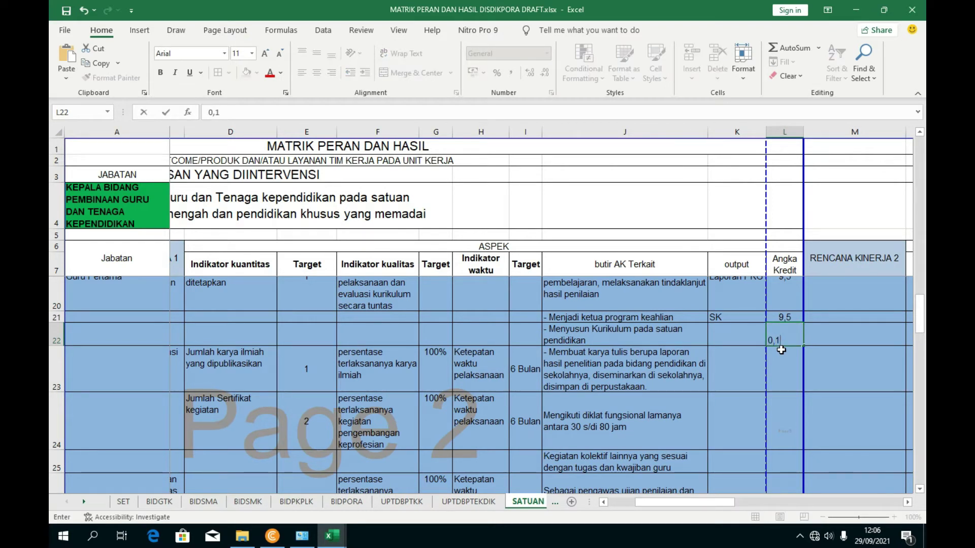
{"action": "type", "text": "5"}
{"action": "key", "text": "Return"}
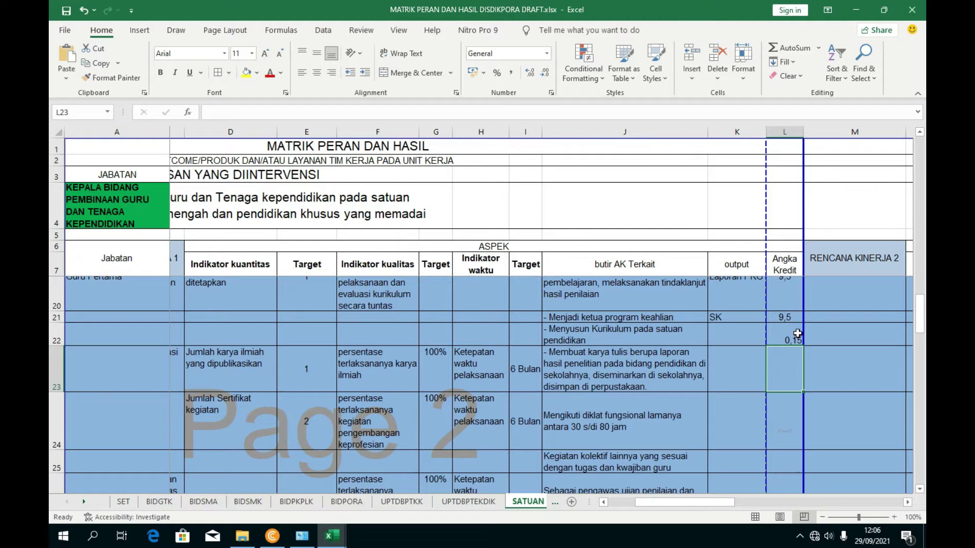
{"action": "left_click", "coordinate": [798, 341]}
{"action": "left_click", "coordinate": [316, 72]}
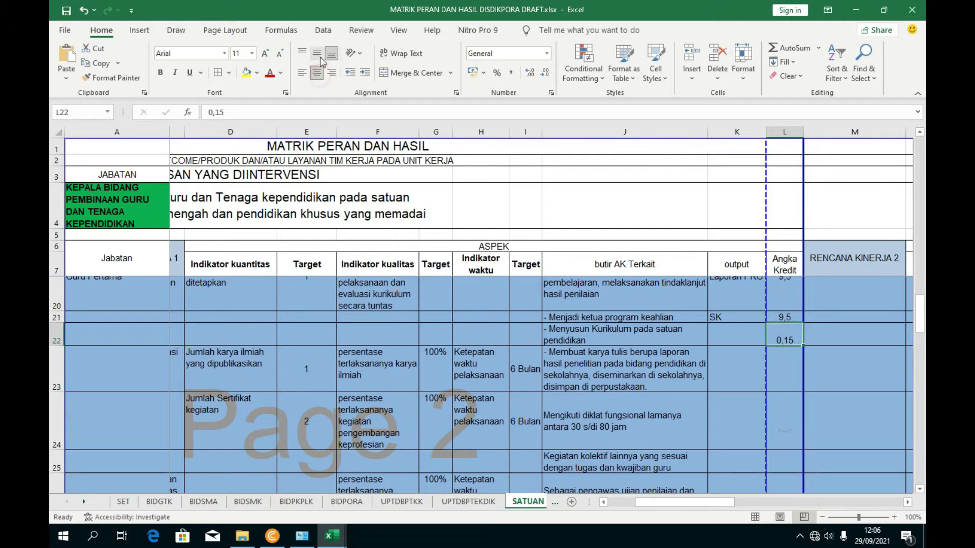
{"action": "left_click", "coordinate": [319, 54]}
- Enter SK as the output in K22 for Menyusun Kurikulum pada satuan pendidikan
{"action": "left_click", "coordinate": [674, 335]}
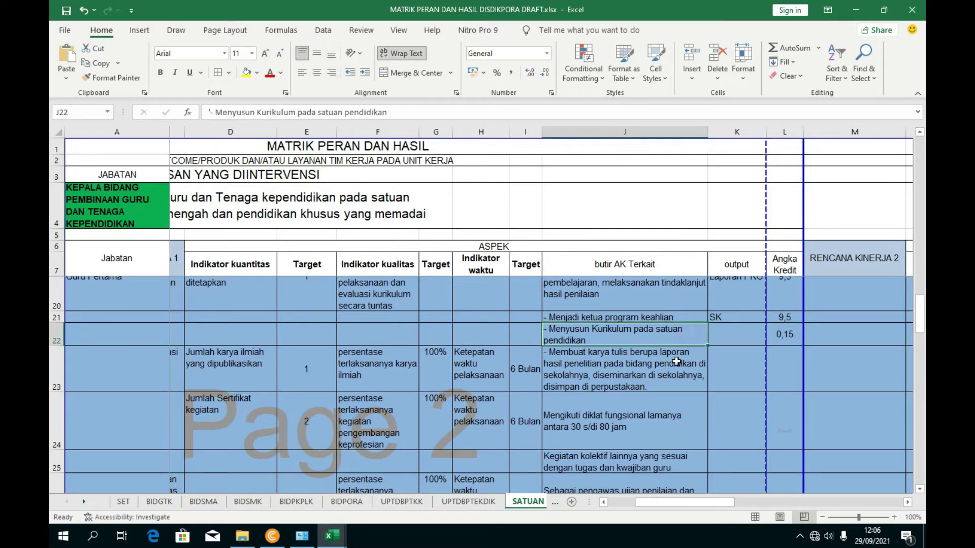
{"action": "left_click", "coordinate": [580, 385]}
{"action": "left_click", "coordinate": [261, 370]}
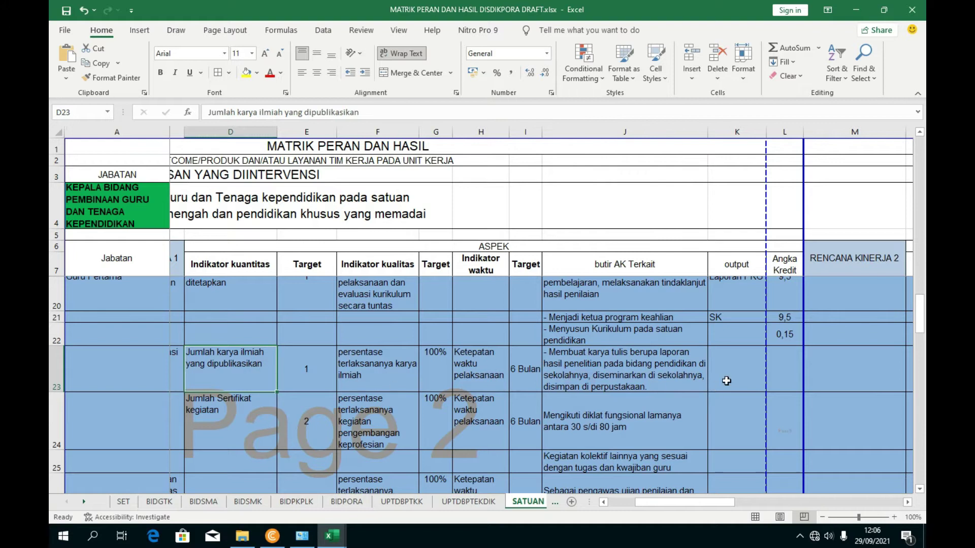
{"action": "left_click", "coordinate": [731, 337]}
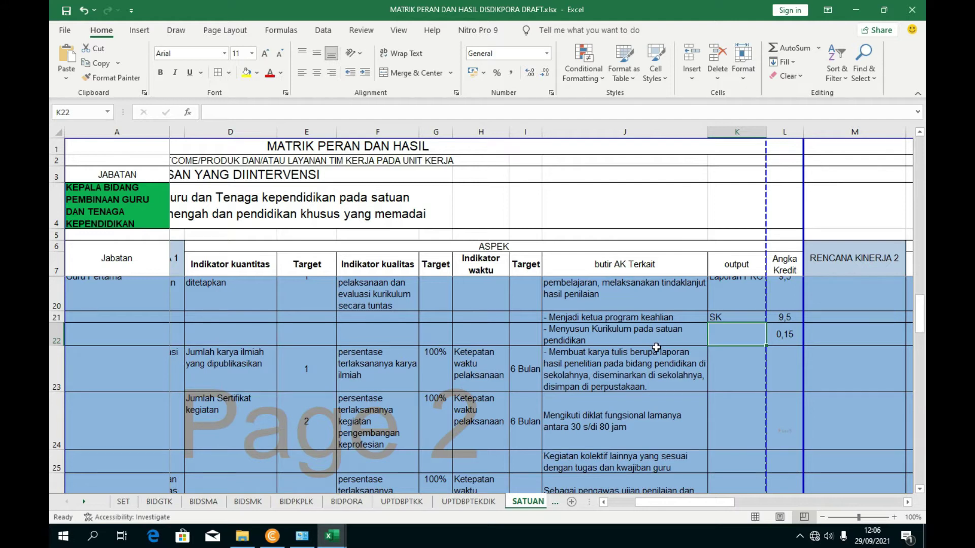
{"action": "type", "text": "SK"}
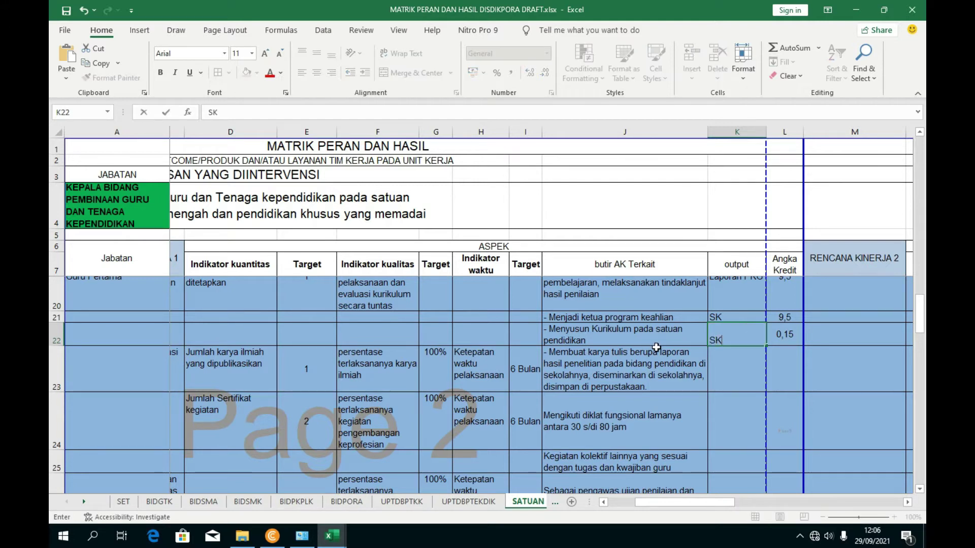
{"action": "left_click", "coordinate": [739, 418]}
{"action": "left_click", "coordinate": [749, 375]}
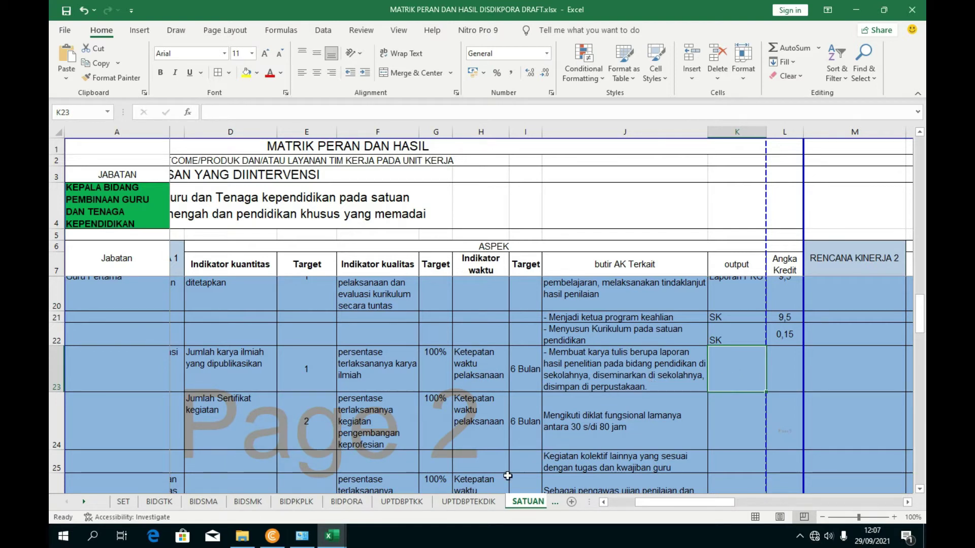
{"action": "mouse_move", "coordinate": [332, 536]}
{"action": "left_click", "coordinate": [318, 450]}
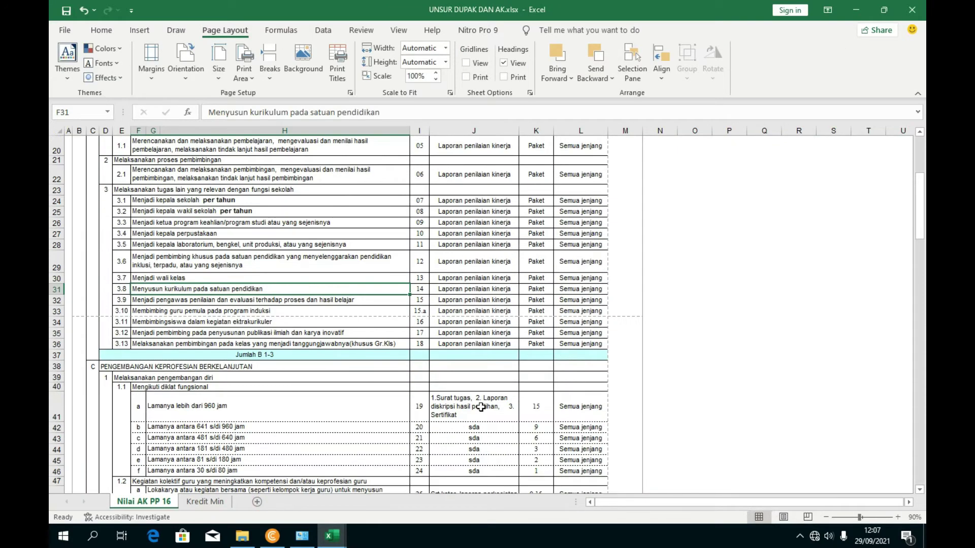
{"action": "scroll", "coordinate": [479, 408], "scroll_direction": "down", "scroll_amount": 7}
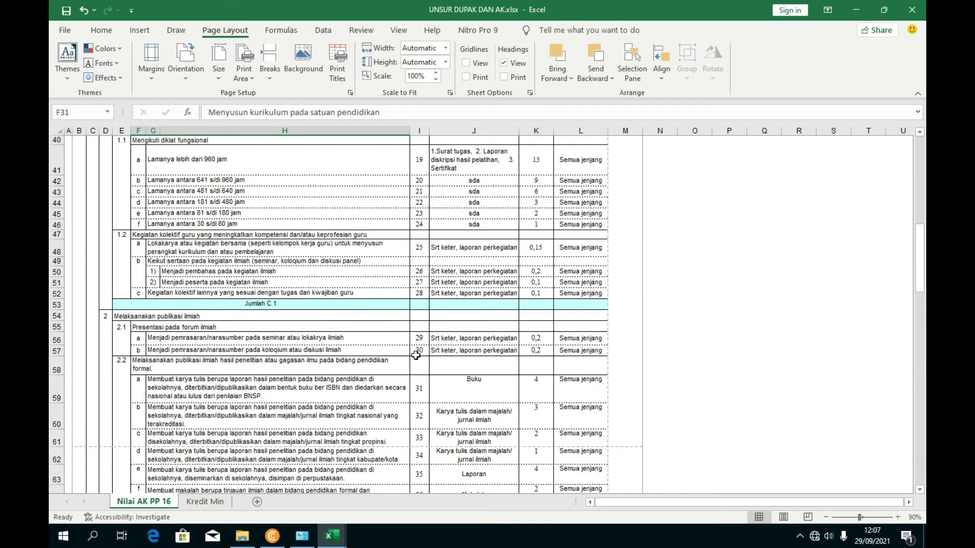
{"action": "left_click", "coordinate": [217, 382]}
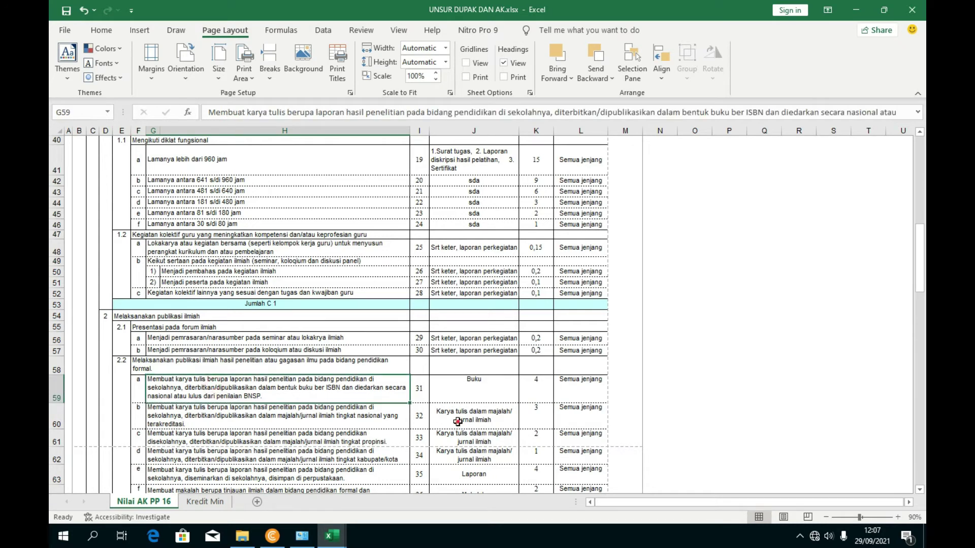
{"action": "left_click", "coordinate": [457, 422]}
{"action": "scroll", "coordinate": [458, 426], "scroll_direction": "down", "scroll_amount": 1}
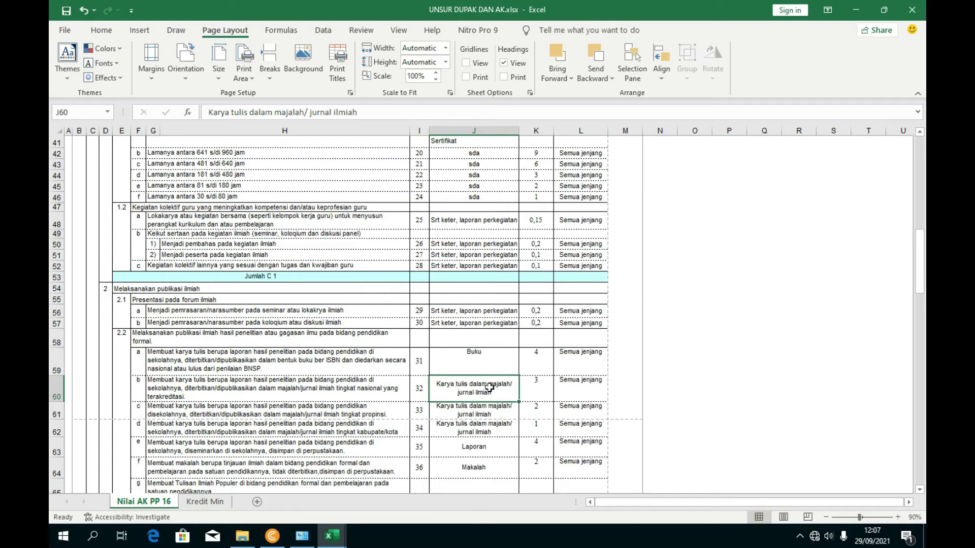
{"action": "scroll", "coordinate": [485, 406], "scroll_direction": "down", "scroll_amount": 2}
{"action": "left_click", "coordinate": [478, 454]}
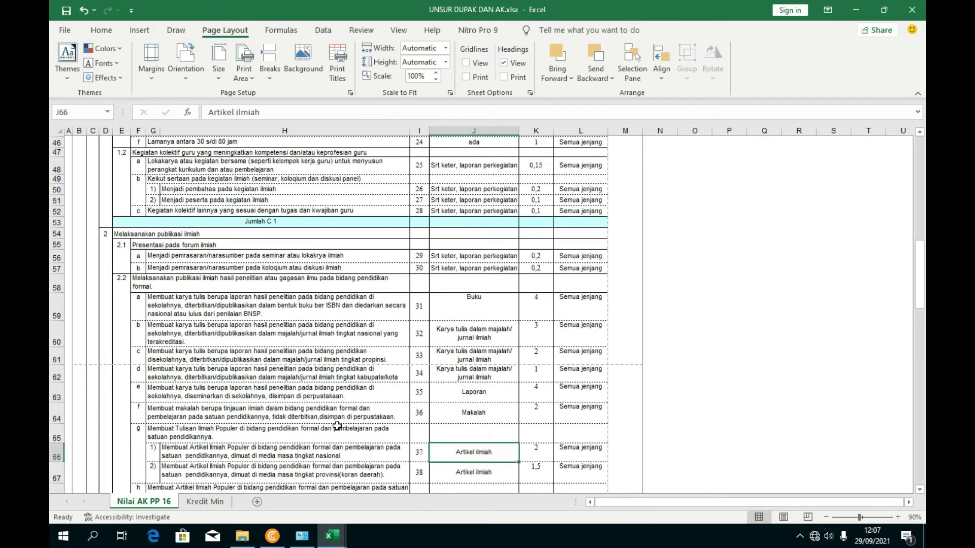
{"action": "left_click", "coordinate": [478, 411]}
{"action": "left_click", "coordinate": [474, 396]}
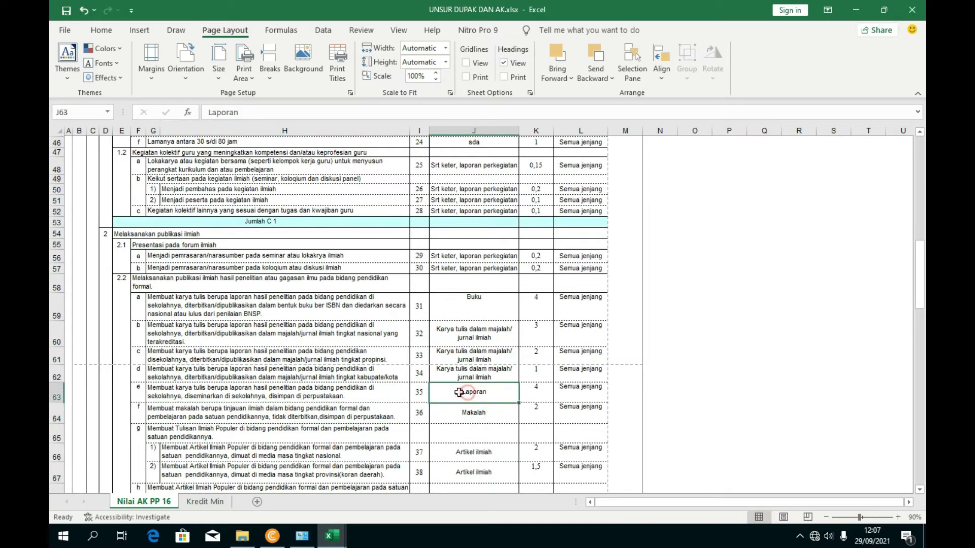
{"action": "left_click", "coordinate": [853, 11]}
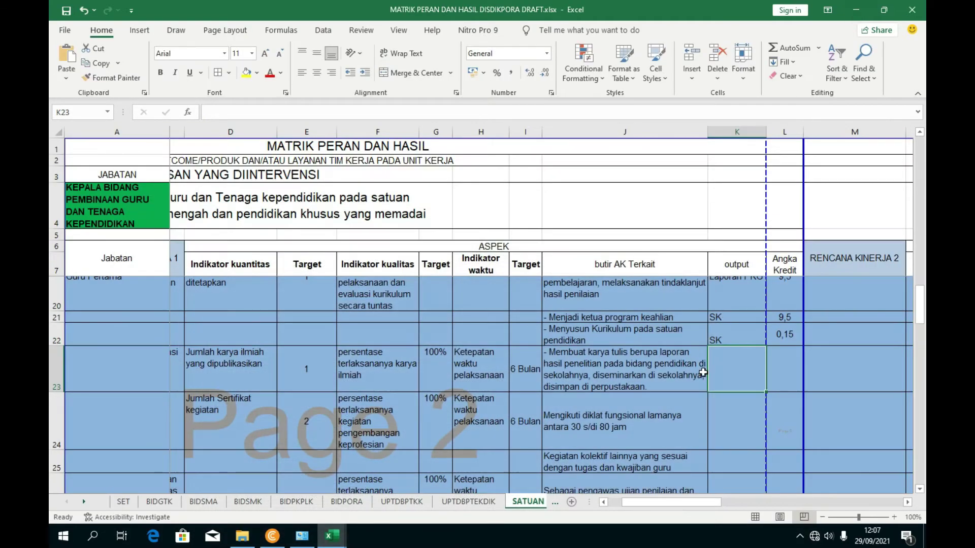
- Enter Laporan in K23 and its credit value 4, looked up in UNSUR DUPAK, in L23
{"action": "type", "text": "Lapoi"}
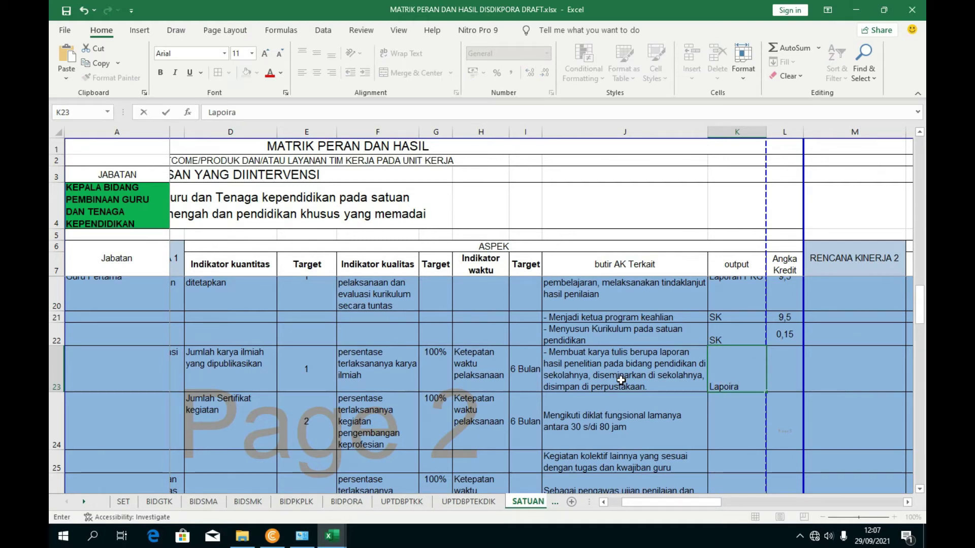
{"action": "type", "text": "ran"}
{"action": "key", "text": "BackSpace"}
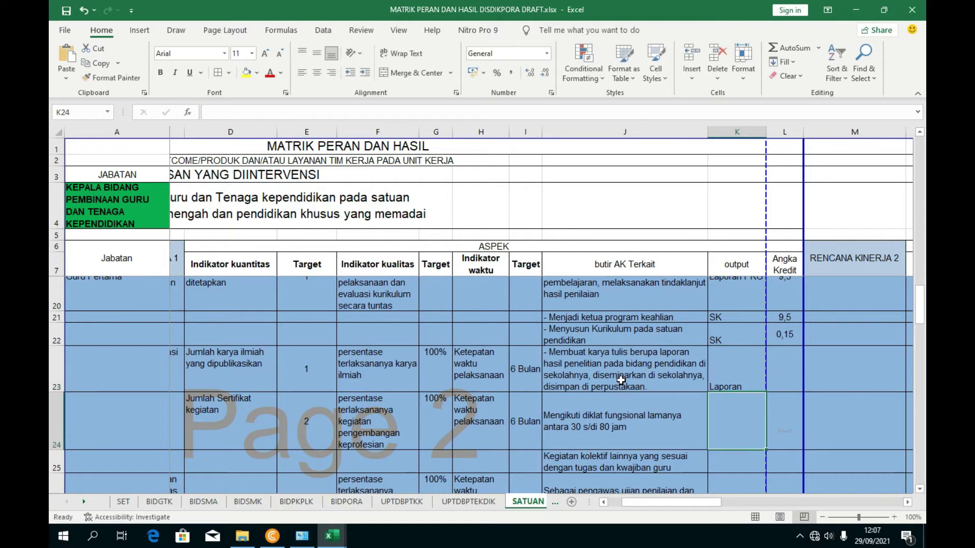
{"action": "key", "text": "Tab"}
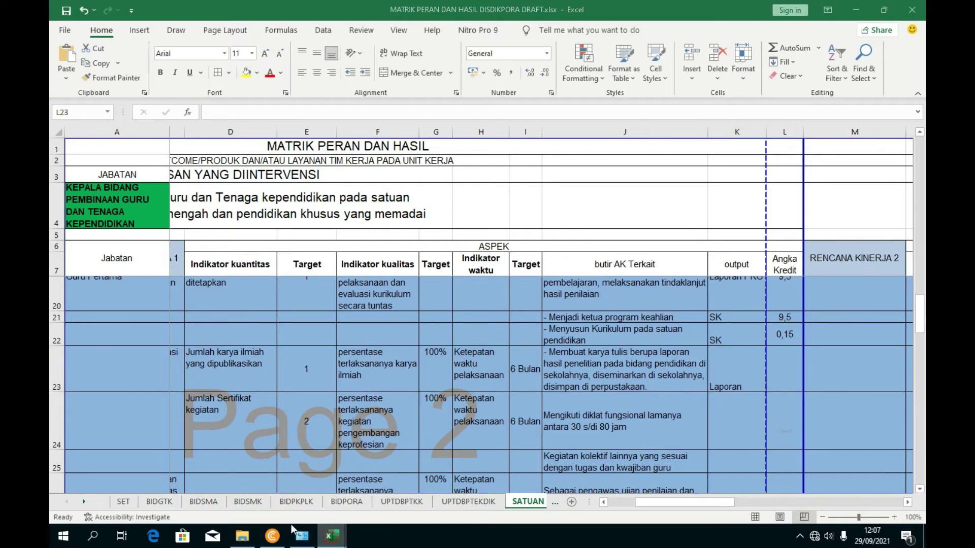
{"action": "mouse_move", "coordinate": [332, 537]}
{"action": "left_click", "coordinate": [402, 477]}
{"action": "left_click", "coordinate": [531, 394]}
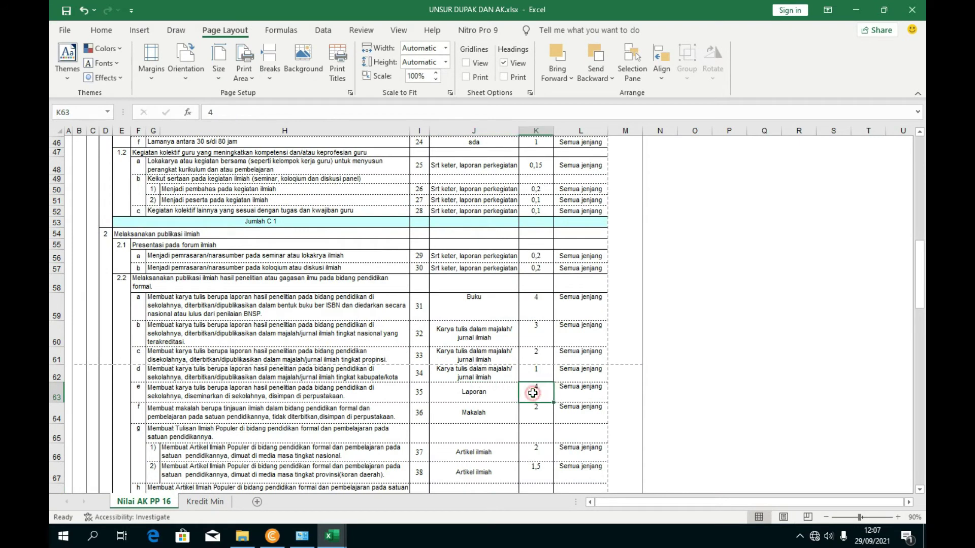
{"action": "left_click", "coordinate": [854, 8]}
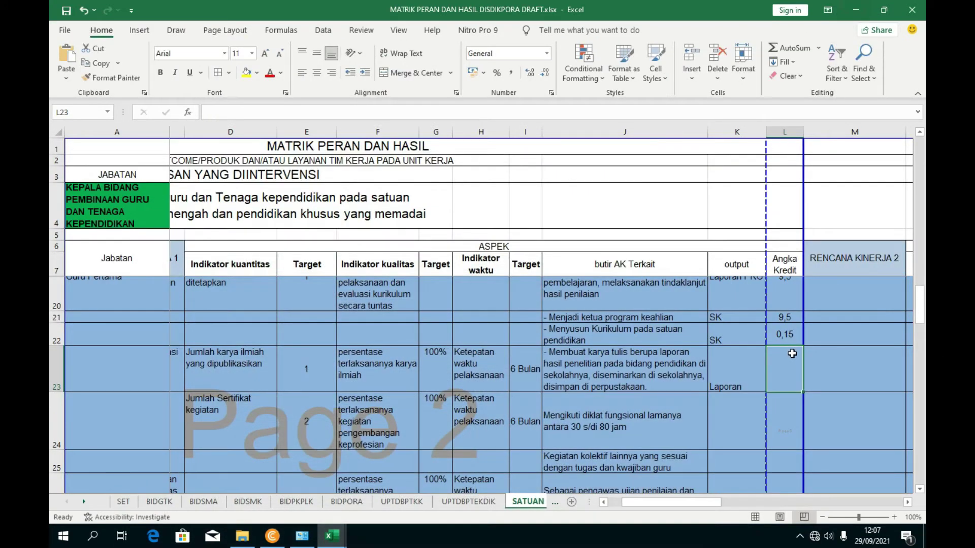
{"action": "type", "text": "4"}
{"action": "key", "text": "Return"}
- Start the numbered output list in K24 with 1. Surat Tugas
{"action": "left_click", "coordinate": [743, 380]}
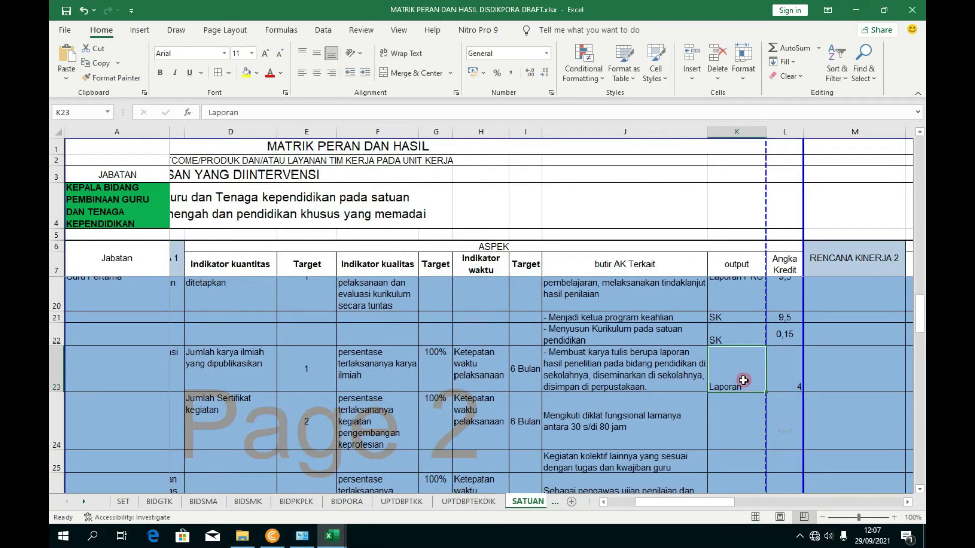
{"action": "left_click", "coordinate": [723, 414]}
{"action": "scroll", "coordinate": [710, 422], "scroll_direction": "down", "scroll_amount": 1}
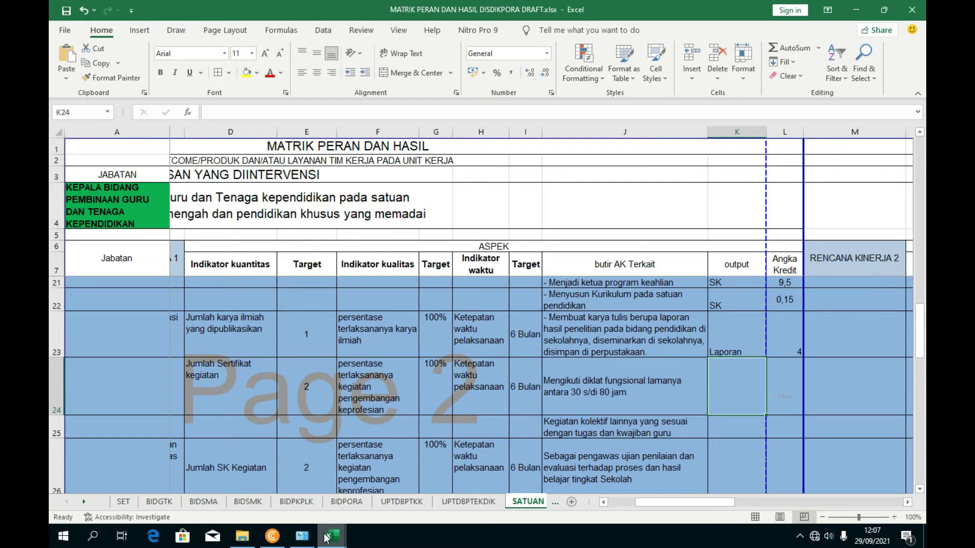
{"action": "type", "text": "1."}
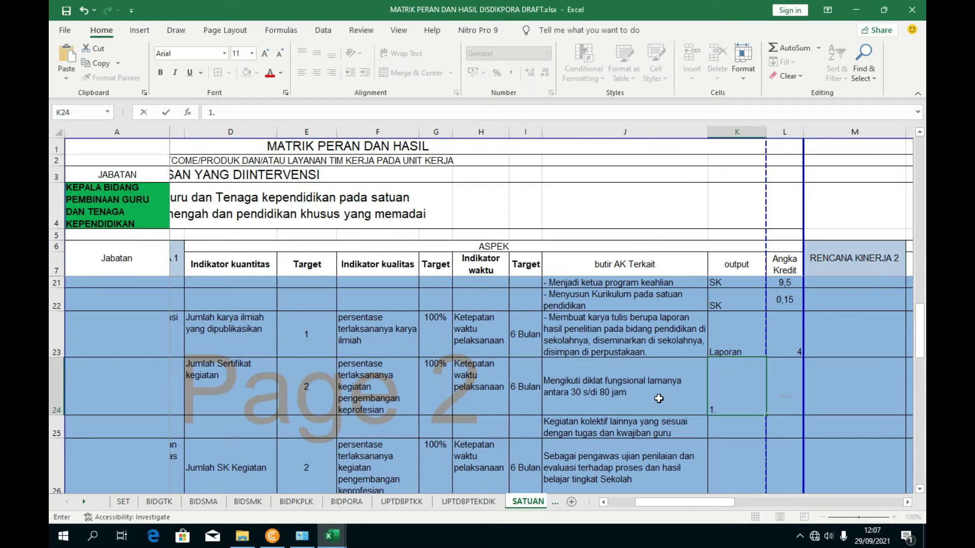
{"action": "mouse_move", "coordinate": [681, 504]}
{"action": "left_mouse_down"}
{"action": "mouse_move", "coordinate": [662, 502]}
{"action": "mouse_move", "coordinate": [690, 504]}
{"action": "left_mouse_up"}
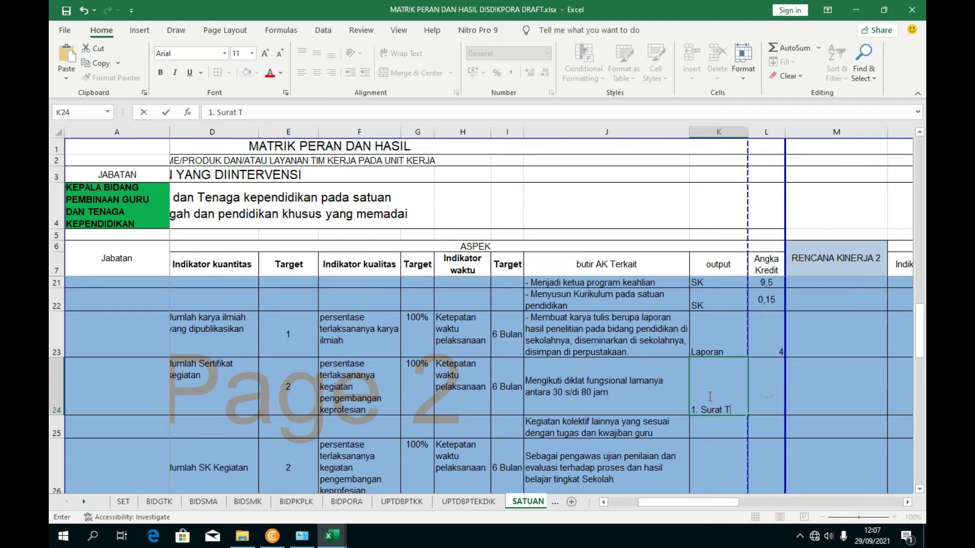
{"action": "type", "text": "s, 2."}
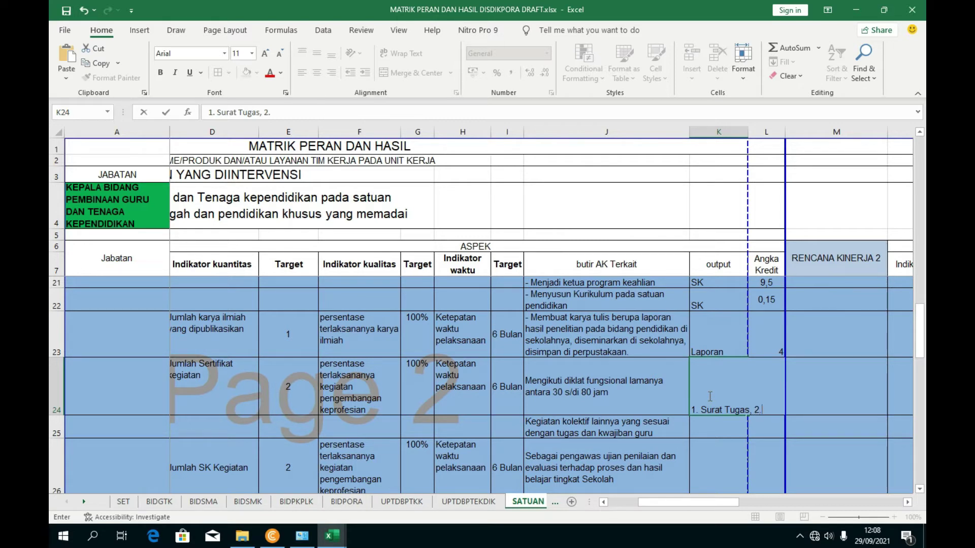
- Check the reference workbook and complete K24 with 2. Laporan, 3. Sertifikat
{"action": "mouse_move", "coordinate": [332, 536]}
{"action": "left_click", "coordinate": [252, 485]}
{"action": "scroll", "coordinate": [372, 398], "scroll_direction": "down", "scroll_amount": 1}
{"action": "scroll", "coordinate": [474, 254], "scroll_direction": "up", "scroll_amount": 3}
{"action": "scroll", "coordinate": [474, 254], "scroll_direction": "up", "scroll_amount": 3}
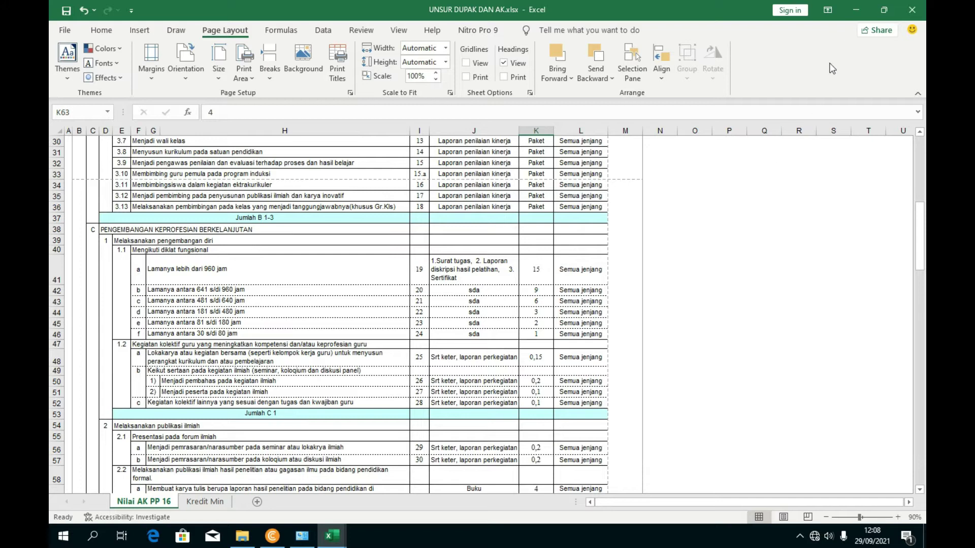
{"action": "mouse_move", "coordinate": [335, 538]}
{"action": "left_click", "coordinate": [416, 492]}
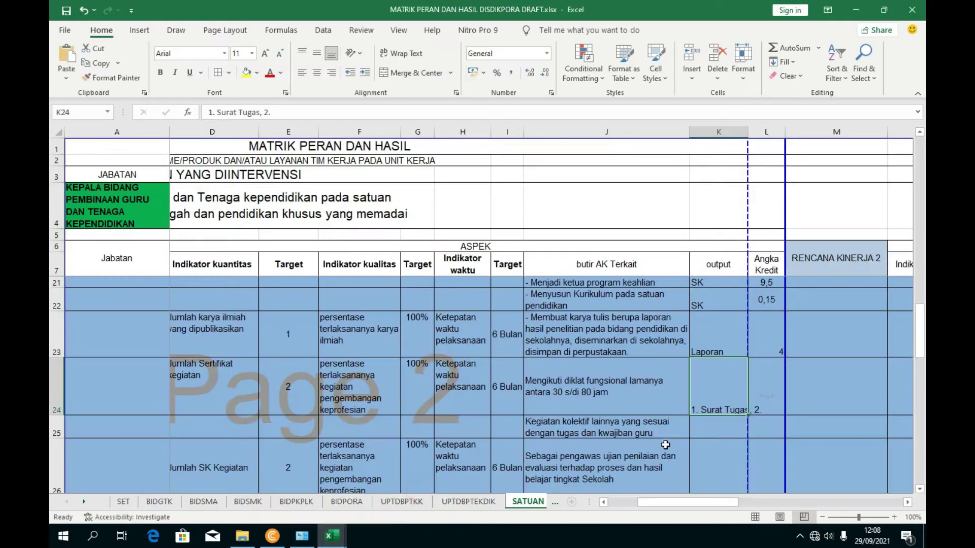
{"action": "left_click", "coordinate": [310, 110]}
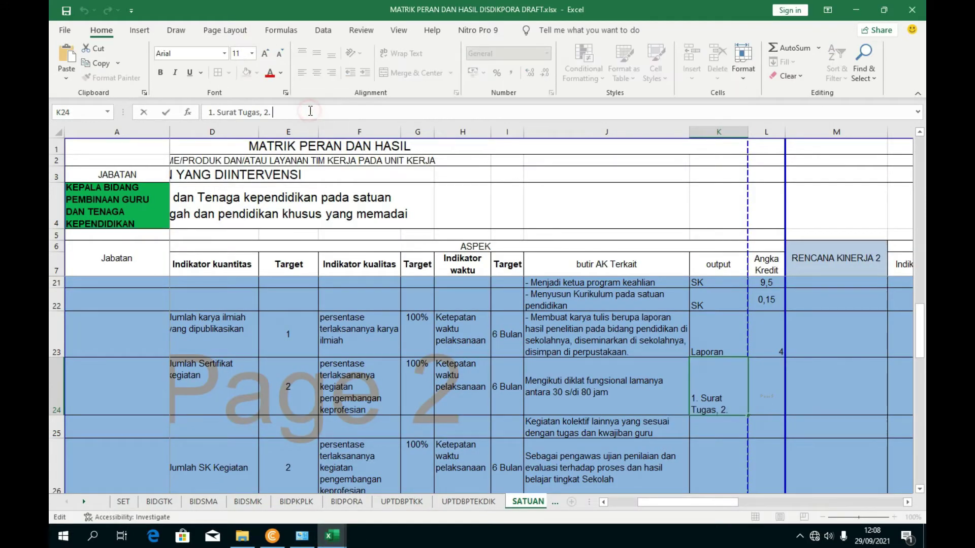
{"action": "type", "text": "Laporan,"}
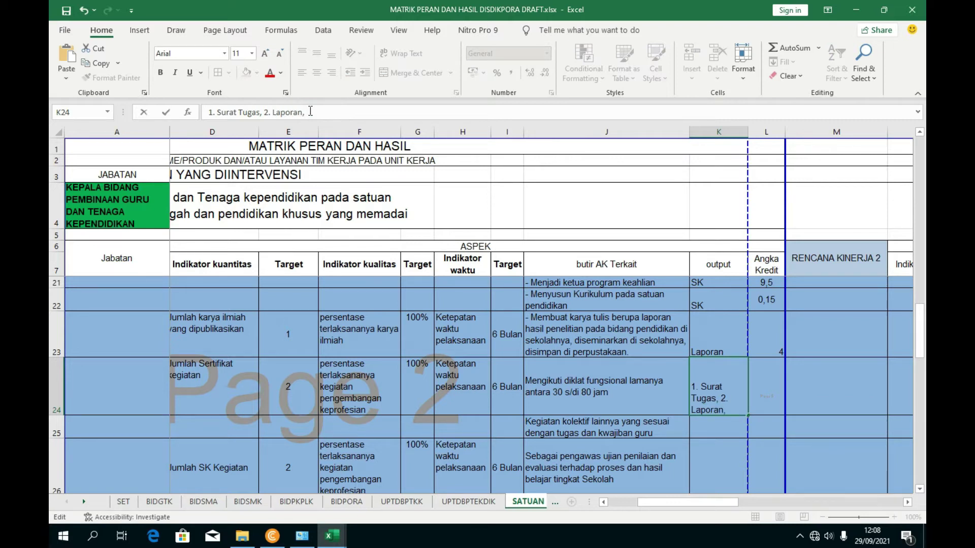
{"action": "type", "text": " 3. Sertifik"}
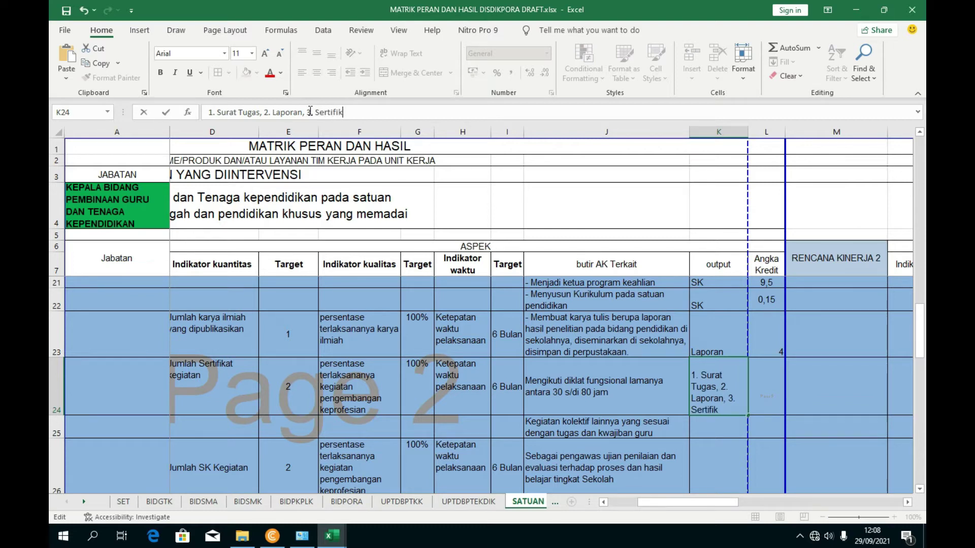
{"action": "key", "text": "Return"}
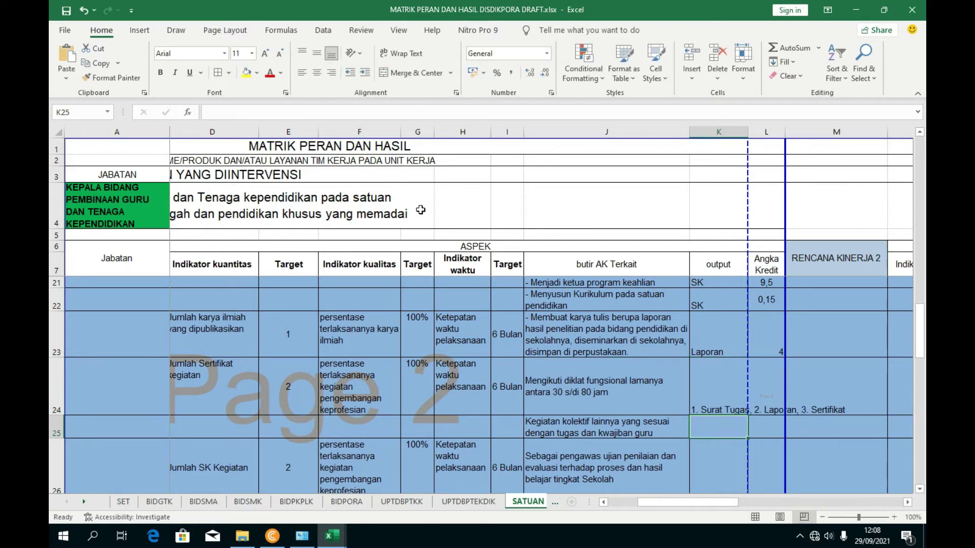
- Wrap the K24 output list and widen column K slightly
{"action": "left_click", "coordinate": [705, 394]}
{"action": "left_click", "coordinate": [403, 53]}
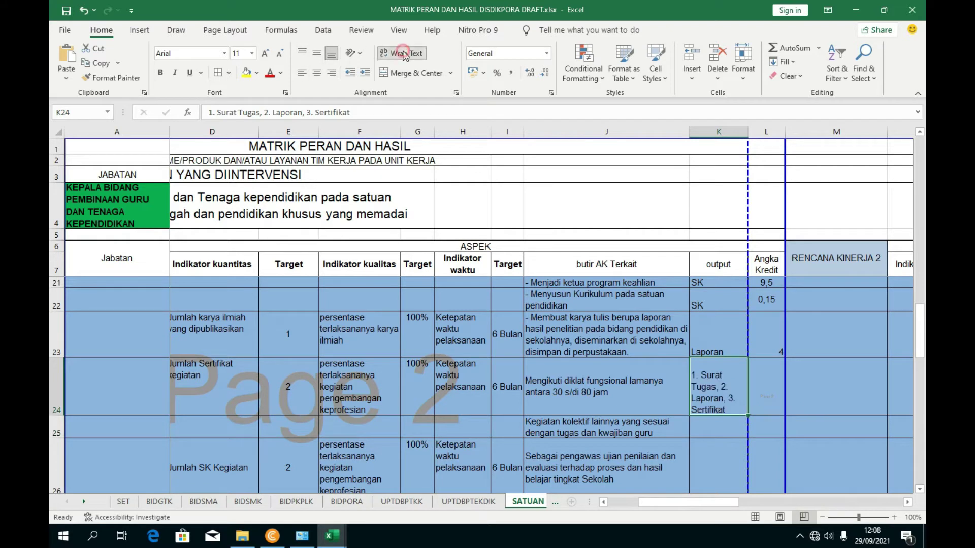
{"action": "left_click", "coordinate": [812, 413]}
{"action": "left_click", "coordinate": [732, 395]}
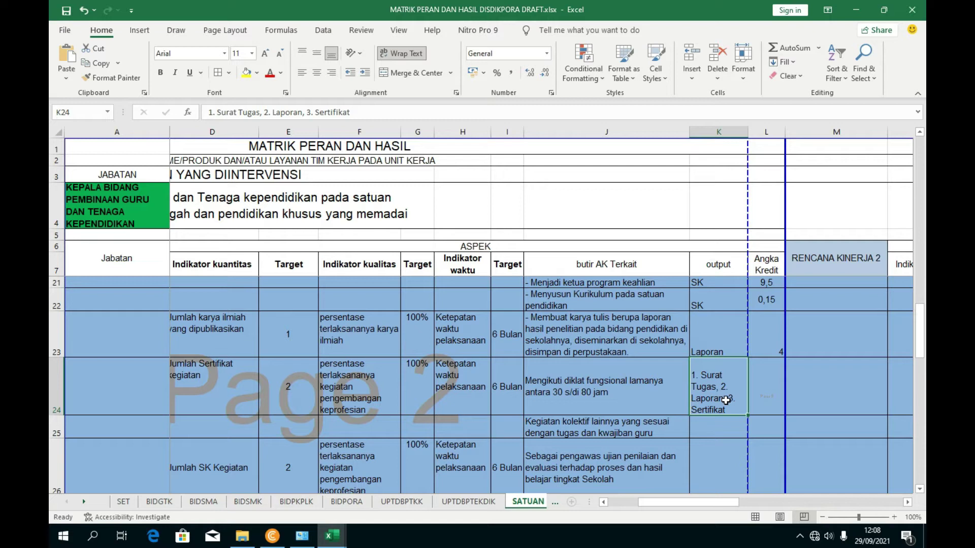
{"action": "left_click_drag", "start_coordinate": [750, 132], "coordinate": [747, 132]}
{"action": "left_click", "coordinate": [723, 427]}
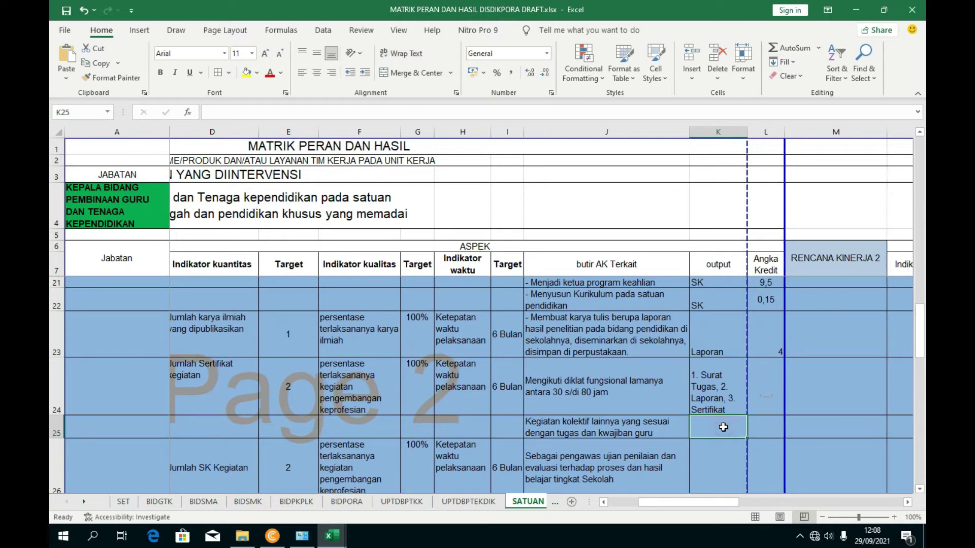
{"action": "scroll", "coordinate": [711, 424], "scroll_direction": "down", "scroll_amount": 1}
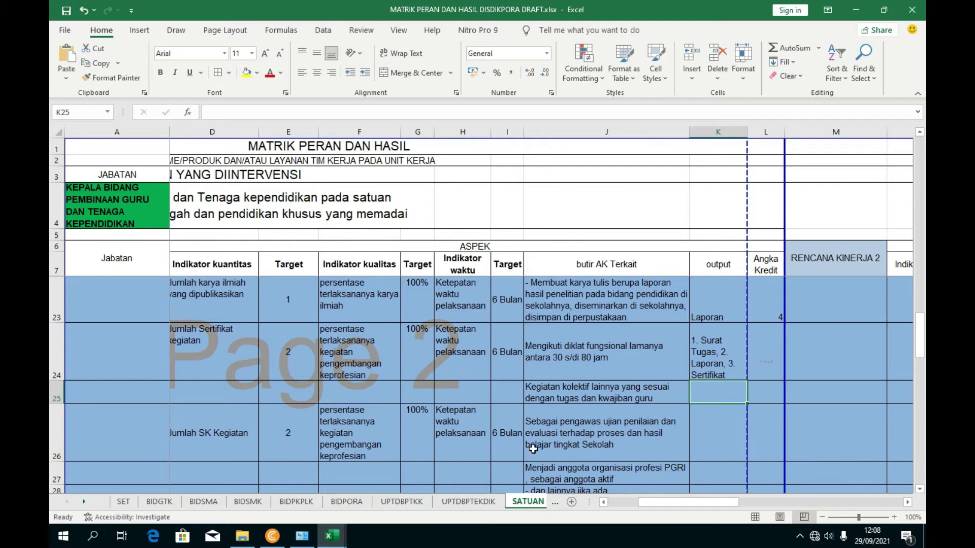
- Enter Surat Keterangan in K25 from UNSUR DUPAK, wrap it, and heighten row 25
{"action": "mouse_move", "coordinate": [331, 535]}
{"action": "left_click", "coordinate": [267, 488]}
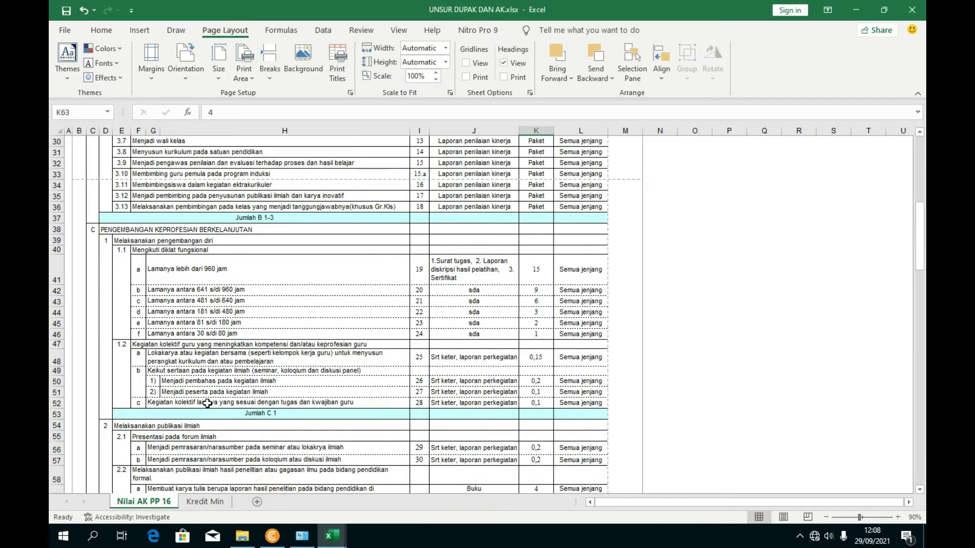
{"action": "left_click", "coordinate": [458, 403]}
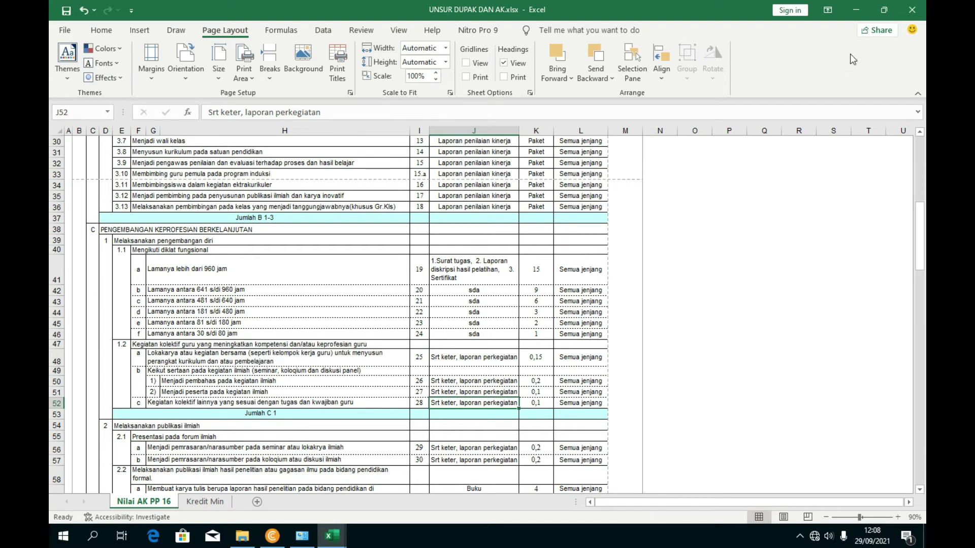
{"action": "left_click", "coordinate": [858, 15]}
{"action": "type", "text": "Sur"}
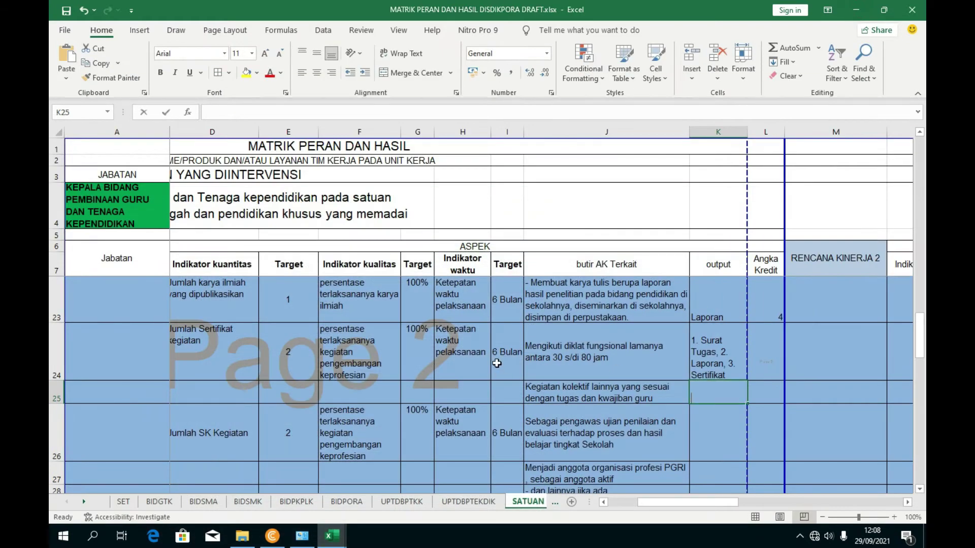
{"action": "type", "text": "at Keterangan"}
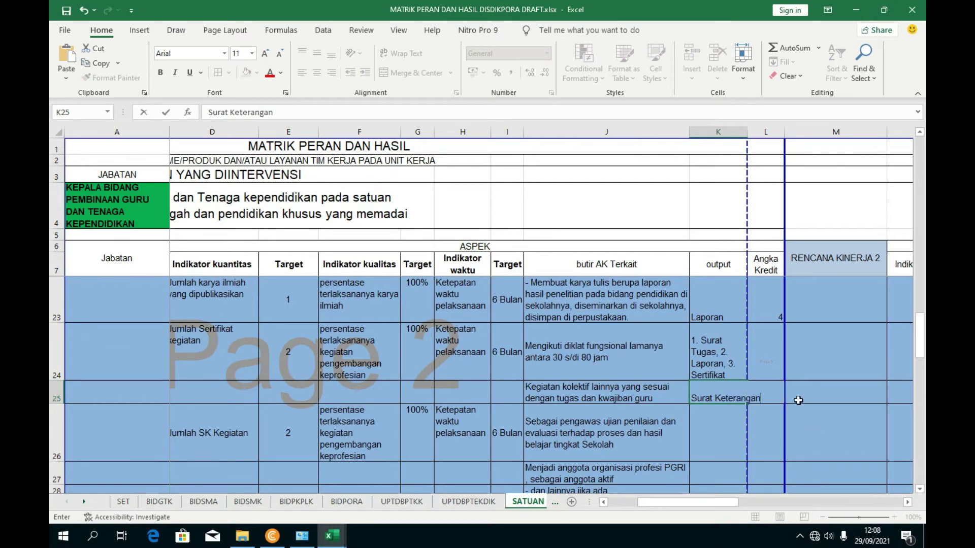
{"action": "left_click", "coordinate": [799, 398]}
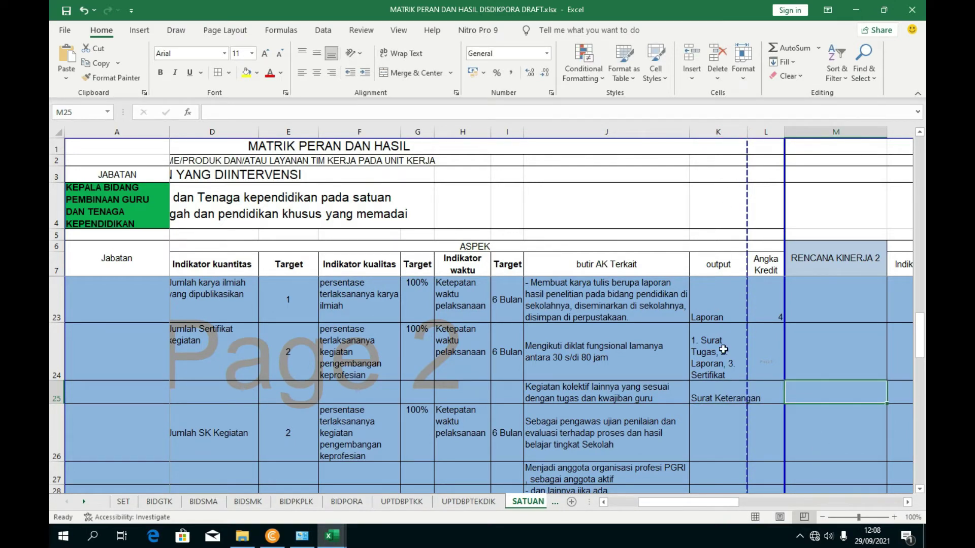
{"action": "left_click", "coordinate": [721, 388]}
{"action": "left_click", "coordinate": [401, 53]}
{"action": "left_click", "coordinate": [812, 392]}
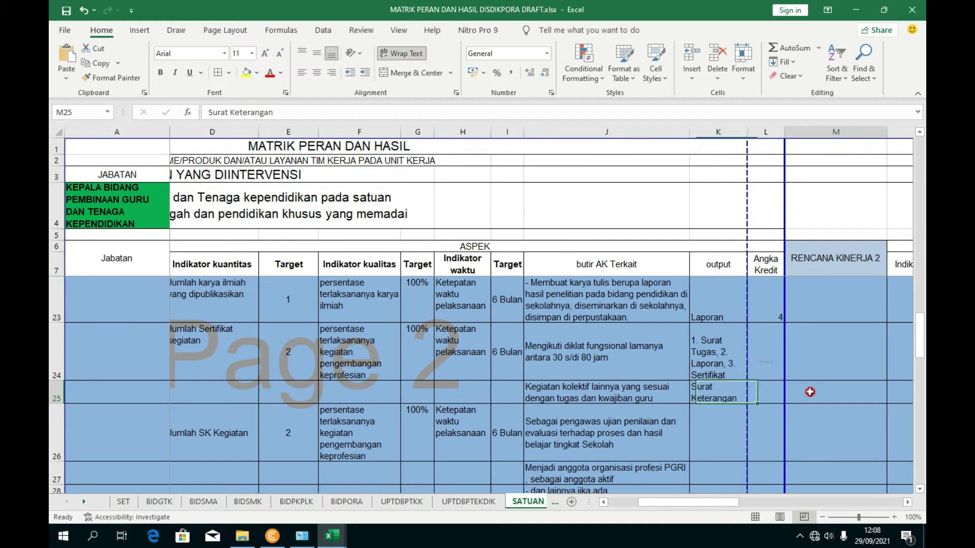
{"action": "left_click_drag", "start_coordinate": [53, 404], "coordinate": [53, 410]}
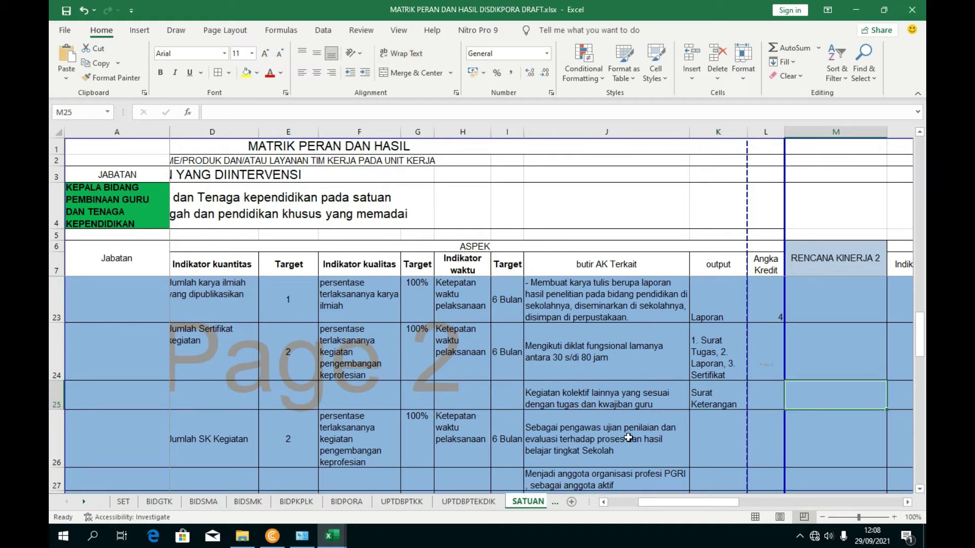
- Look up the 30–80 hour training credit and enter 1 in L24
{"action": "left_click", "coordinate": [771, 355]}
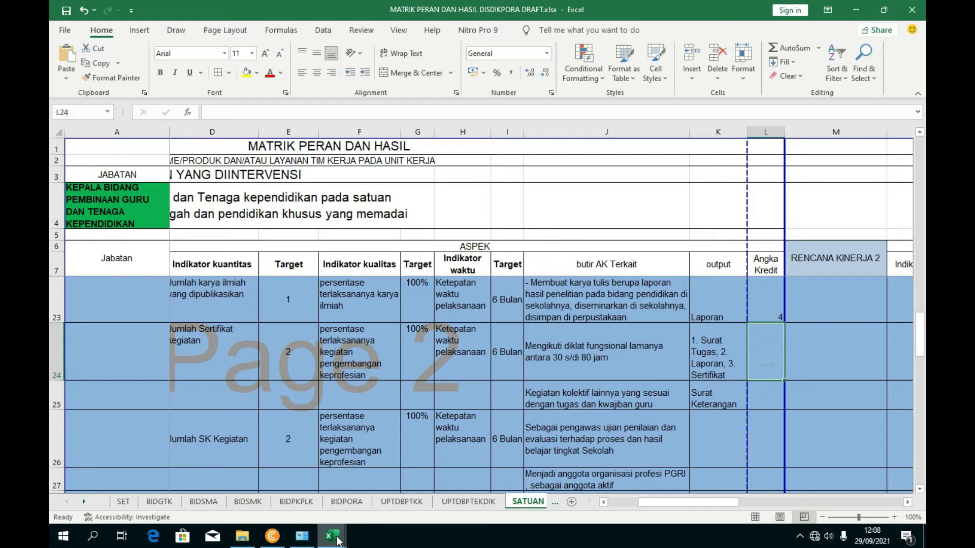
{"action": "mouse_move", "coordinate": [333, 536]}
{"action": "left_click", "coordinate": [287, 476]}
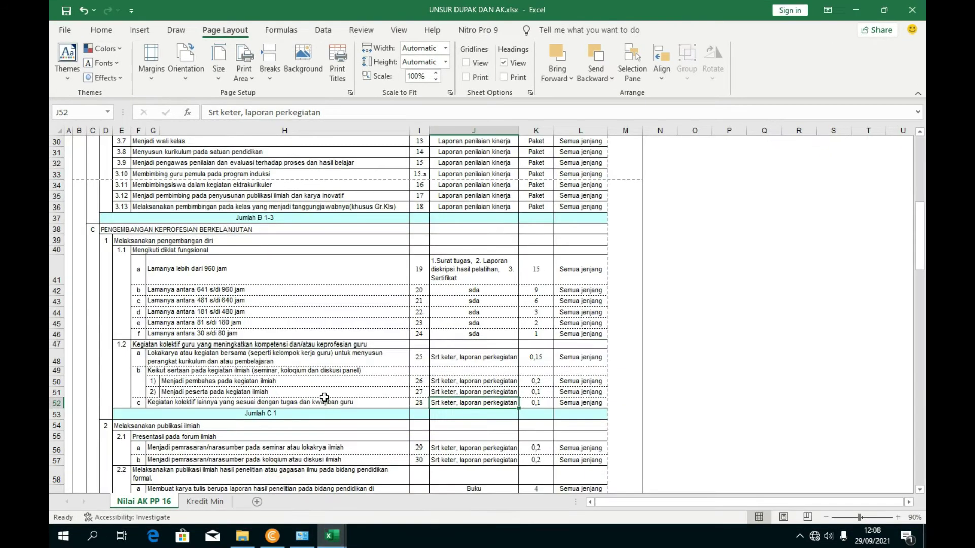
{"action": "left_click", "coordinate": [253, 331]}
{"action": "left_click", "coordinate": [537, 336]}
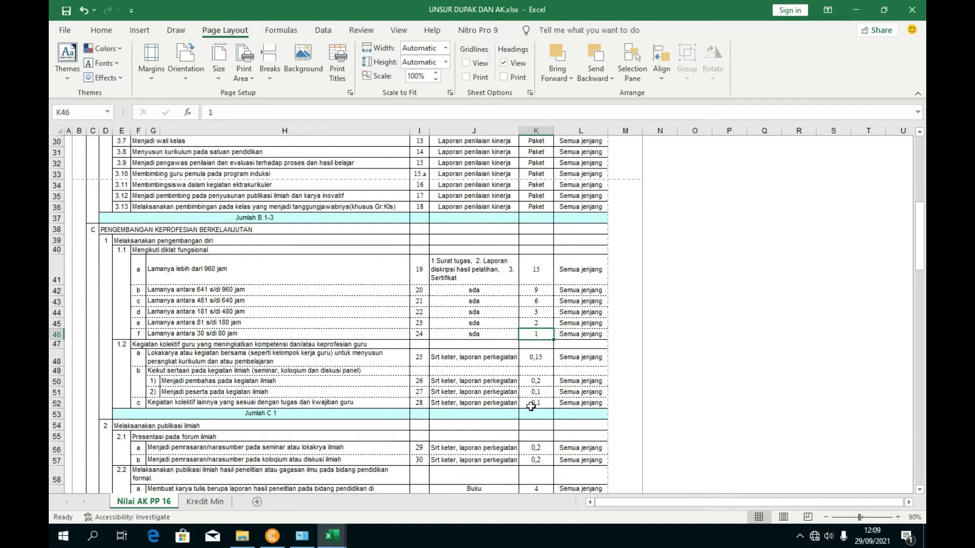
{"action": "key", "text": "alt+Tab"}
{"action": "type", "text": "1"}
{"action": "key", "text": "Return"}
- Enter 0,1 in L25 and middle- and centre-align L23:L25
{"action": "type", "text": "0"}
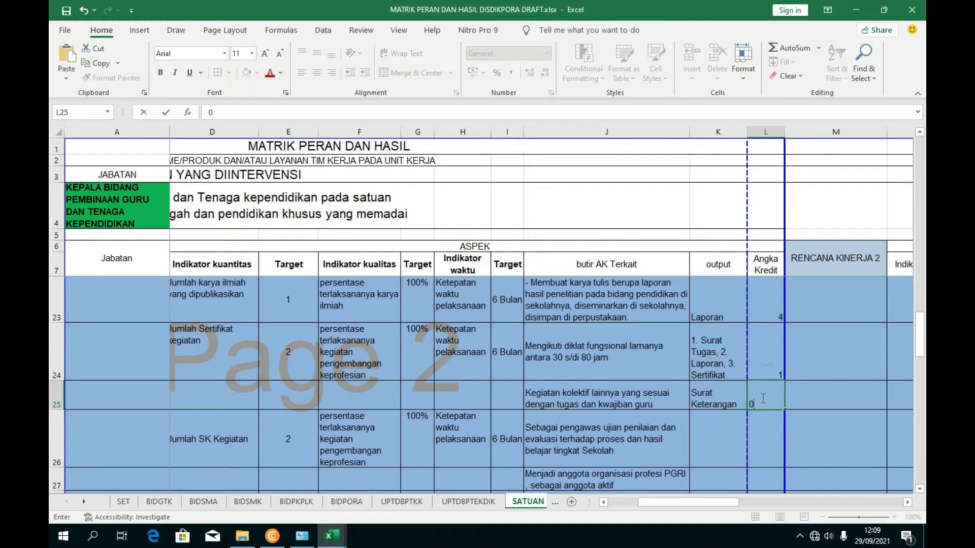
{"action": "type", "text": ",1"}
{"action": "left_click_drag", "start_coordinate": [776, 399], "coordinate": [777, 295]}
{"action": "scroll", "coordinate": [784, 358], "scroll_direction": "up", "scroll_amount": 1}
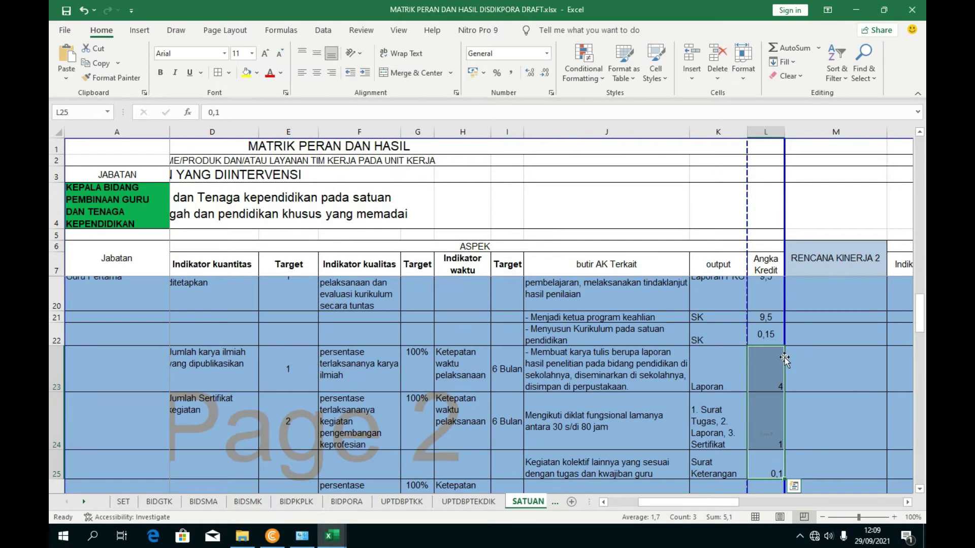
{"action": "left_click", "coordinate": [316, 53]}
{"action": "left_click", "coordinate": [318, 73]}
{"action": "left_click", "coordinate": [793, 315]}
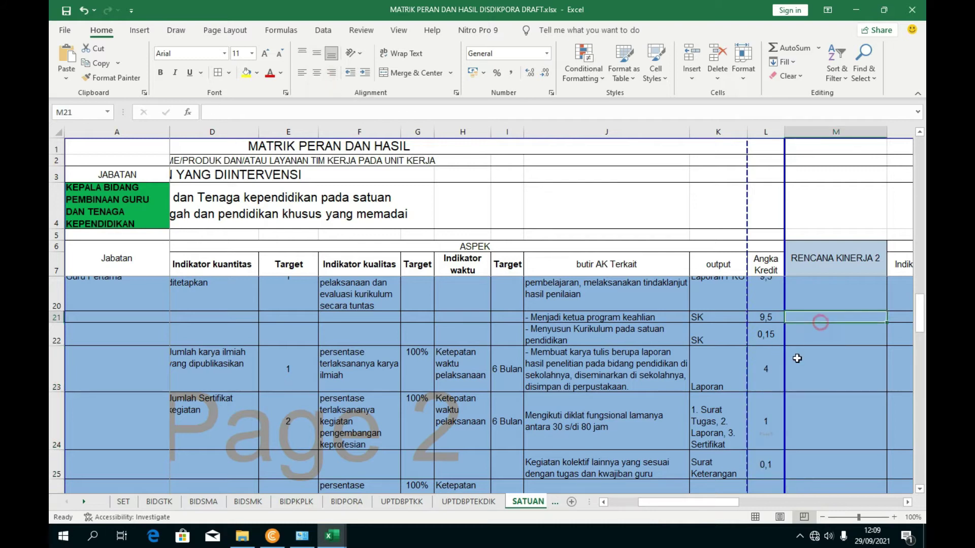
{"action": "scroll", "coordinate": [793, 325], "scroll_direction": "down", "scroll_amount": 1}
{"action": "left_click", "coordinate": [757, 401]}
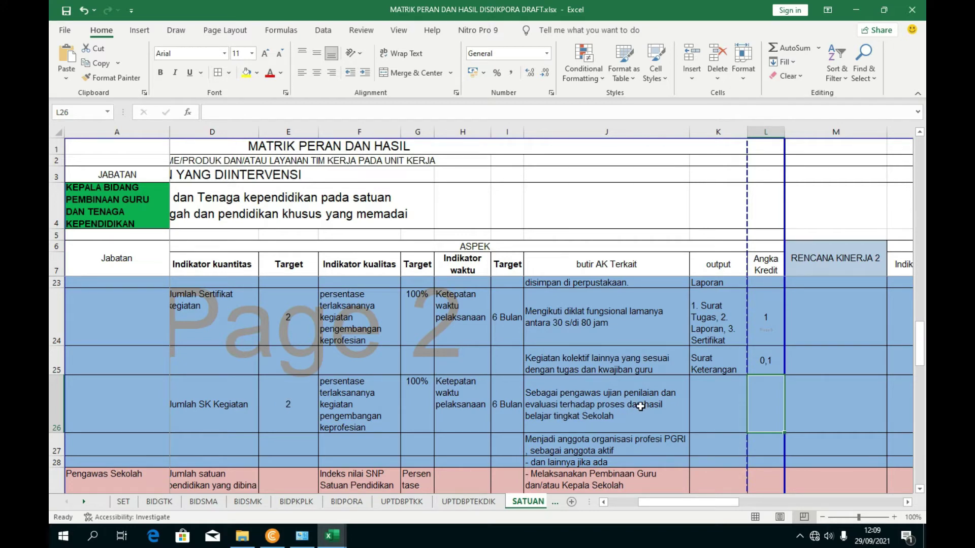
- Find the exam-supervisor item and its credit value in row 120 of UNSUR DUPAK DAN AK
{"action": "mouse_move", "coordinate": [332, 535]}
{"action": "left_click", "coordinate": [257, 482]}
{"action": "scroll", "coordinate": [223, 378], "scroll_direction": "down", "scroll_amount": 2}
{"action": "scroll", "coordinate": [223, 377], "scroll_direction": "down", "scroll_amount": 8}
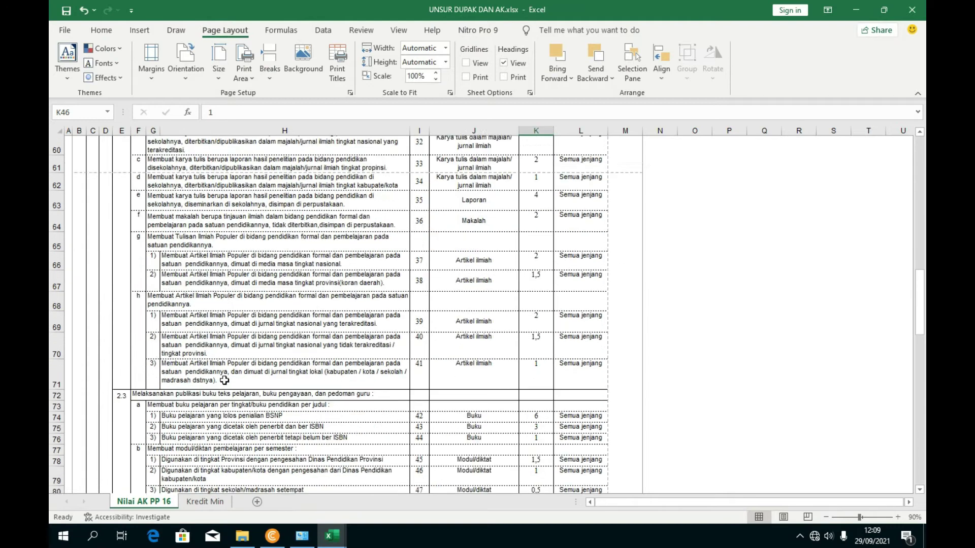
{"action": "scroll", "coordinate": [213, 386], "scroll_direction": "down", "scroll_amount": 7}
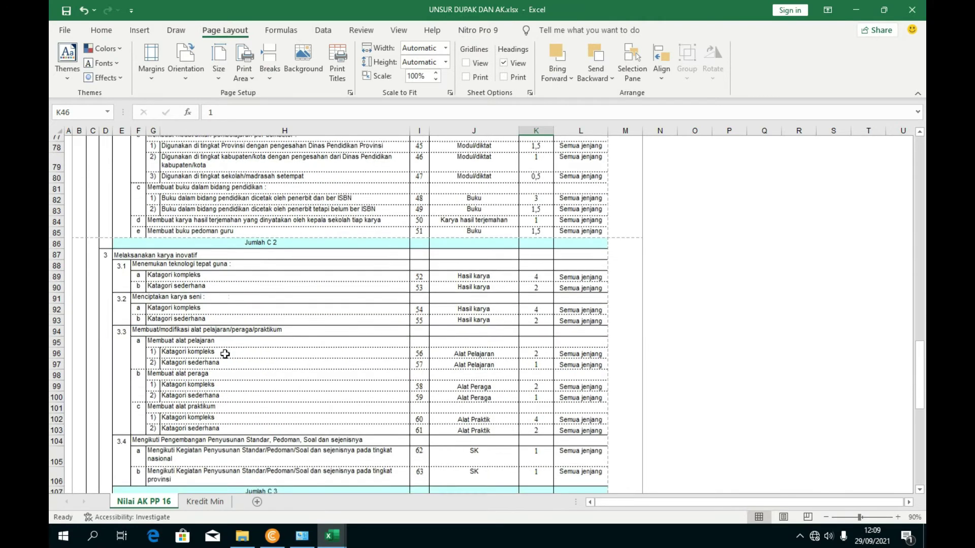
{"action": "scroll", "coordinate": [225, 354], "scroll_direction": "up", "scroll_amount": 12}
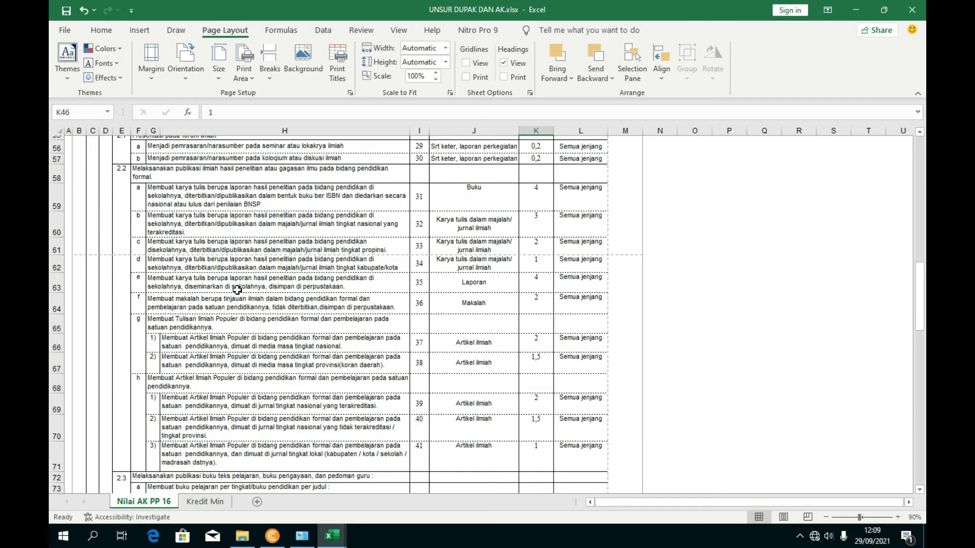
{"action": "scroll", "coordinate": [232, 263], "scroll_direction": "up", "scroll_amount": 3}
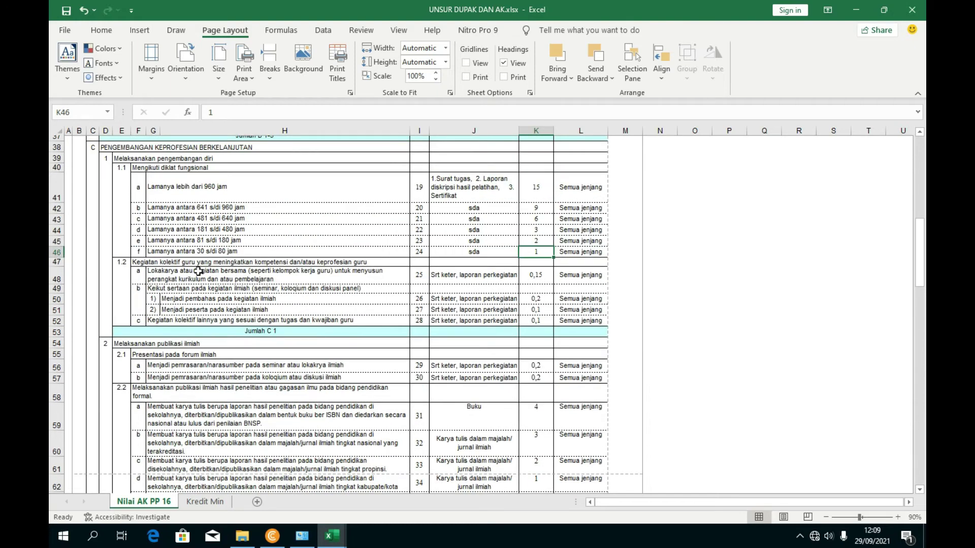
{"action": "scroll", "coordinate": [207, 350], "scroll_direction": "down", "scroll_amount": 1}
{"action": "scroll", "coordinate": [196, 402], "scroll_direction": "down", "scroll_amount": 2}
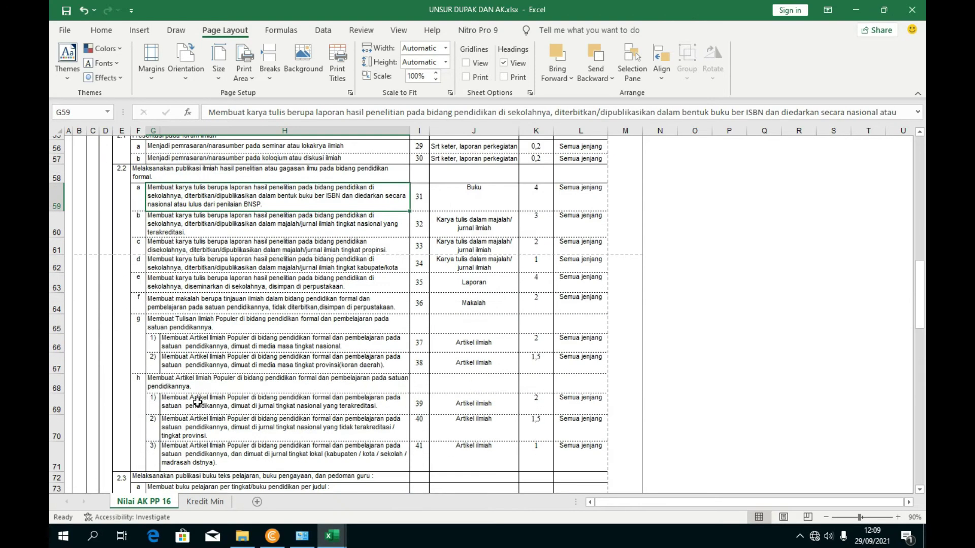
{"action": "scroll", "coordinate": [204, 405], "scroll_direction": "down", "scroll_amount": 6}
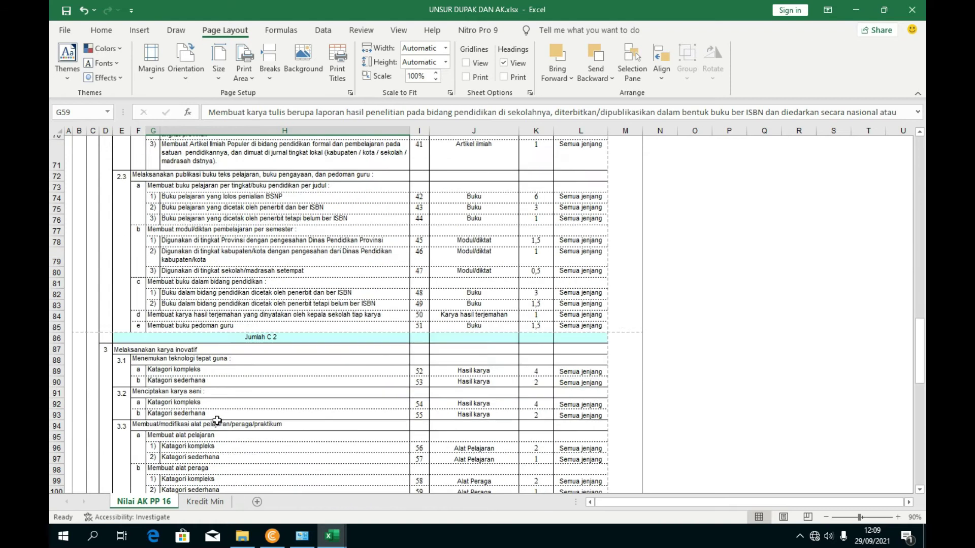
{"action": "scroll", "coordinate": [216, 404], "scroll_direction": "down", "scroll_amount": 10}
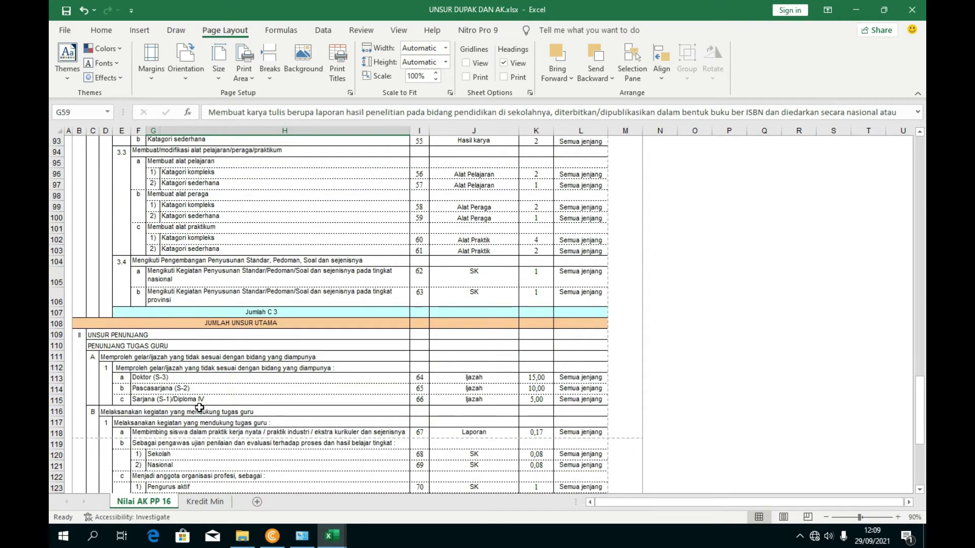
{"action": "left_click", "coordinate": [207, 364]}
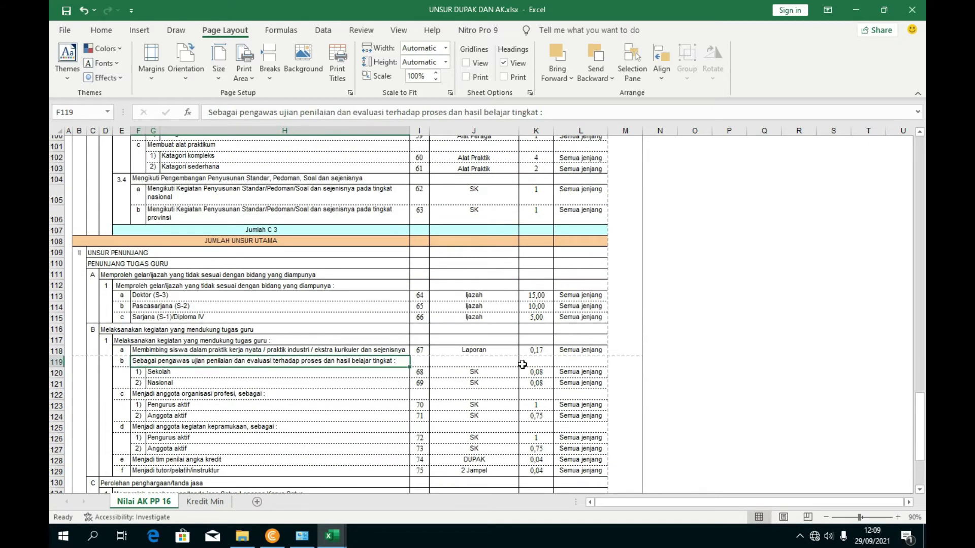
{"action": "left_click", "coordinate": [535, 373]}
- Enter 0,08 as the angka kredit in L26
{"action": "key", "text": "alt+Tab"}
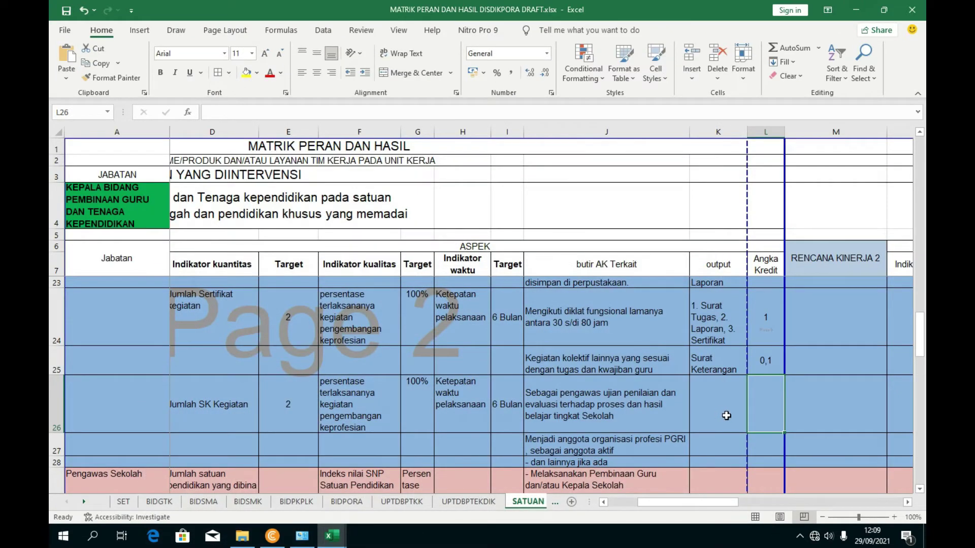
{"action": "type", "text": "0"}
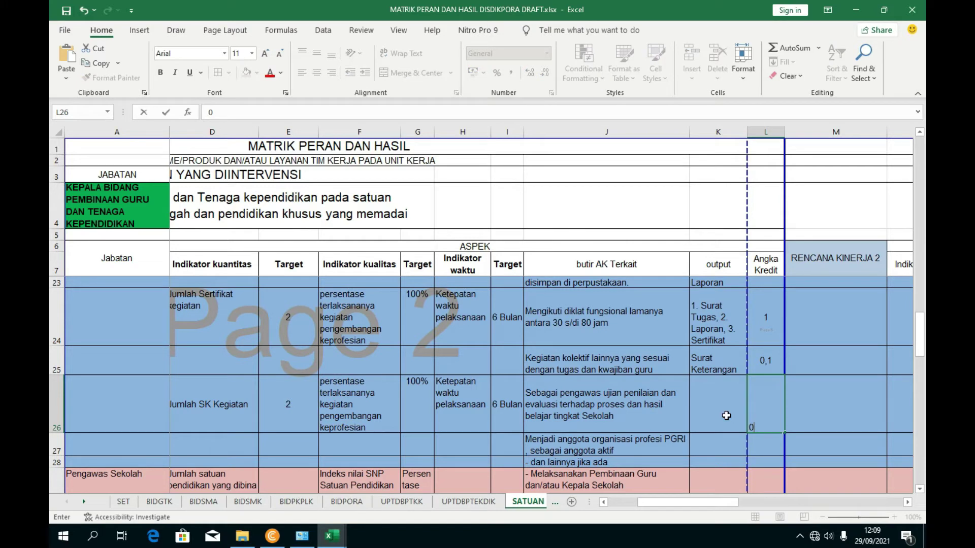
{"action": "type", "text": ",08"}
{"action": "left_click", "coordinate": [814, 427]}
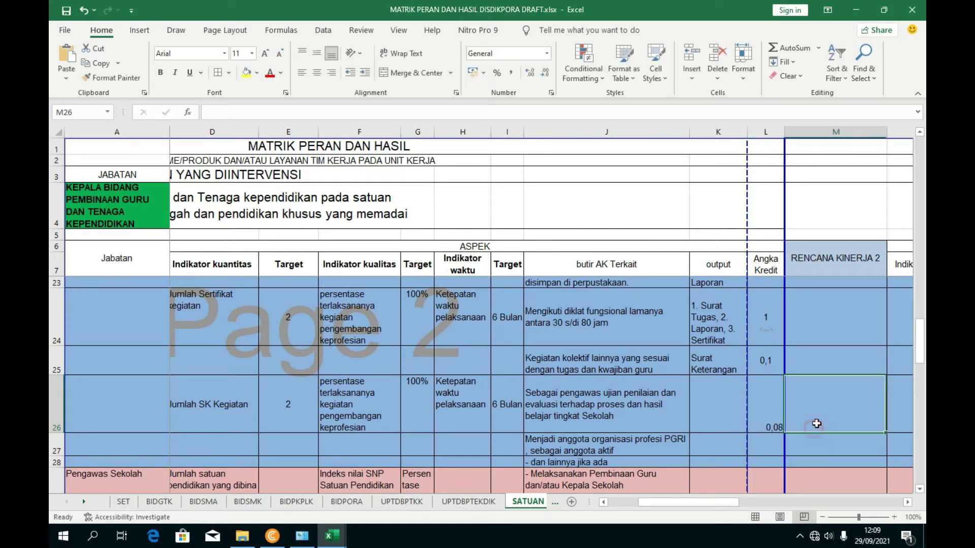
- Enter SK in K26 after checking J120, minimising the UNSUR DUPAK window
{"action": "left_click", "coordinate": [727, 411]}
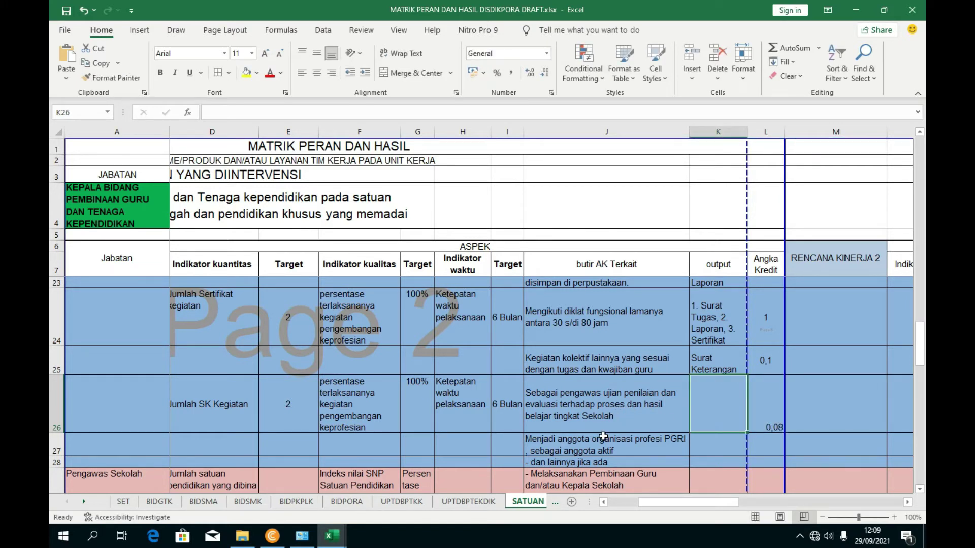
{"action": "left_click", "coordinate": [264, 472]}
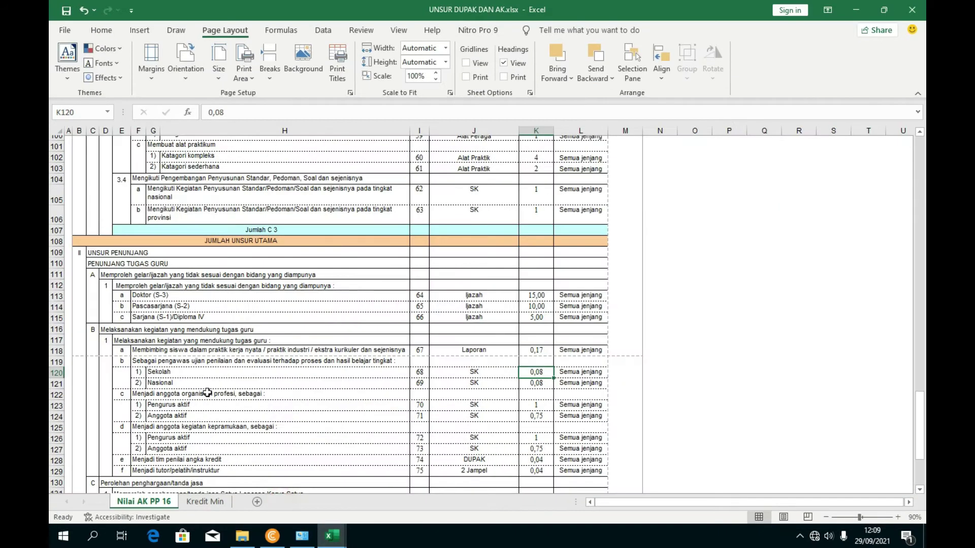
{"action": "left_click", "coordinate": [448, 377]}
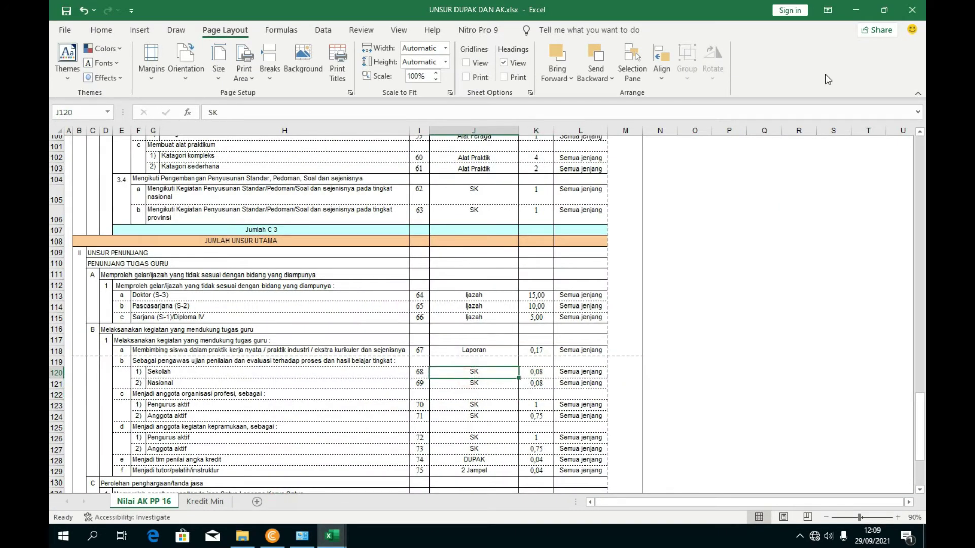
{"action": "left_click", "coordinate": [855, 10]}
{"action": "type", "text": "SK"}
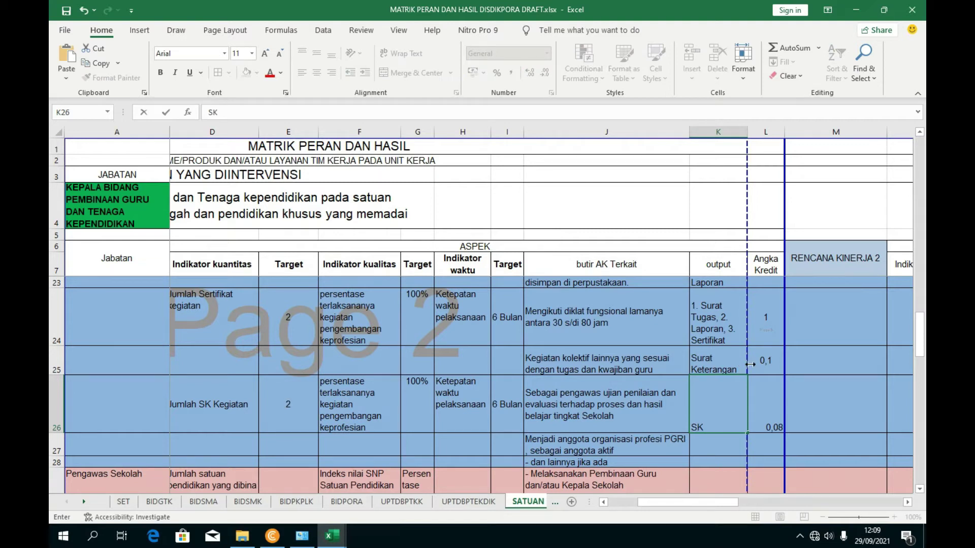
{"action": "left_click", "coordinate": [825, 404]}
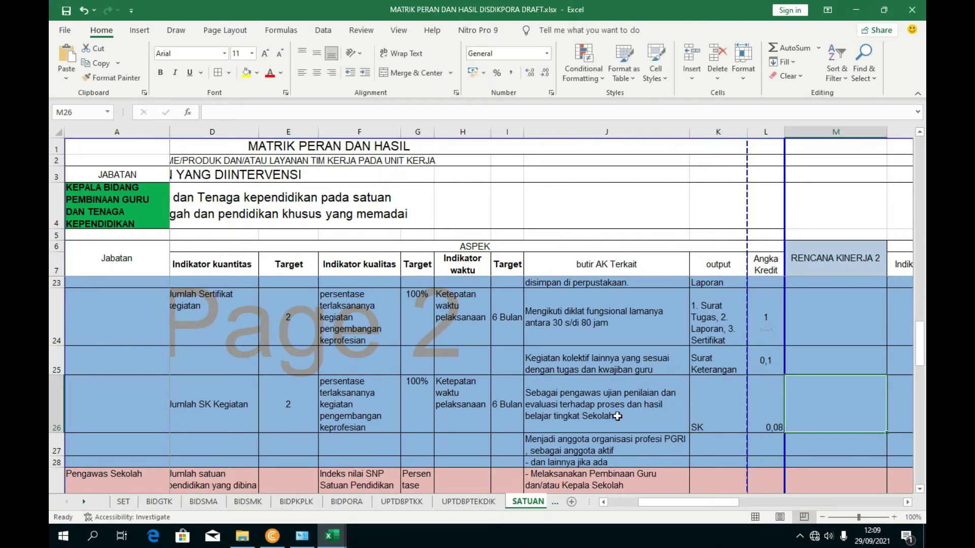
{"action": "scroll", "coordinate": [625, 449], "scroll_direction": "down", "scroll_amount": 1}
{"action": "left_click", "coordinate": [712, 416]}
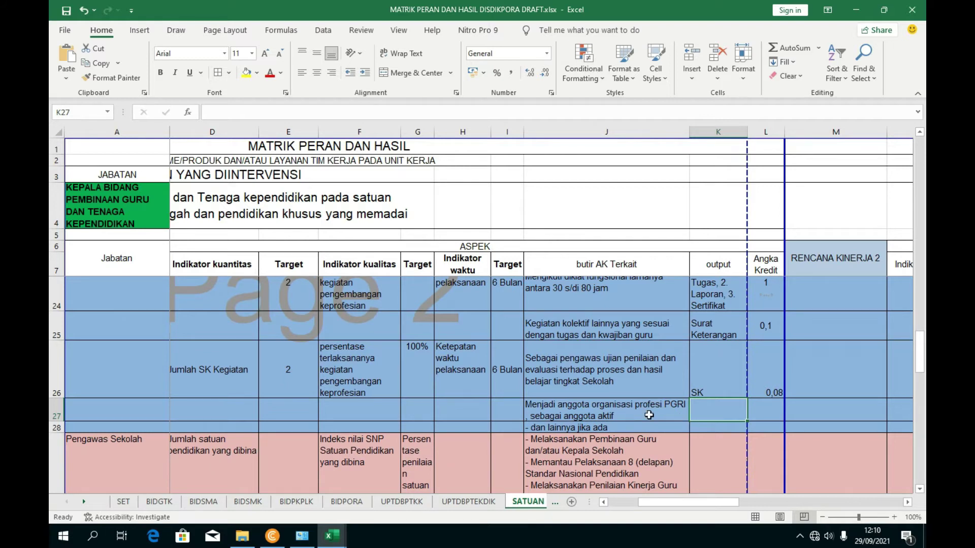
- Enter Kartu Anggota as the output in K27 and widen column K slightly
{"action": "type", "text": "Ka"}
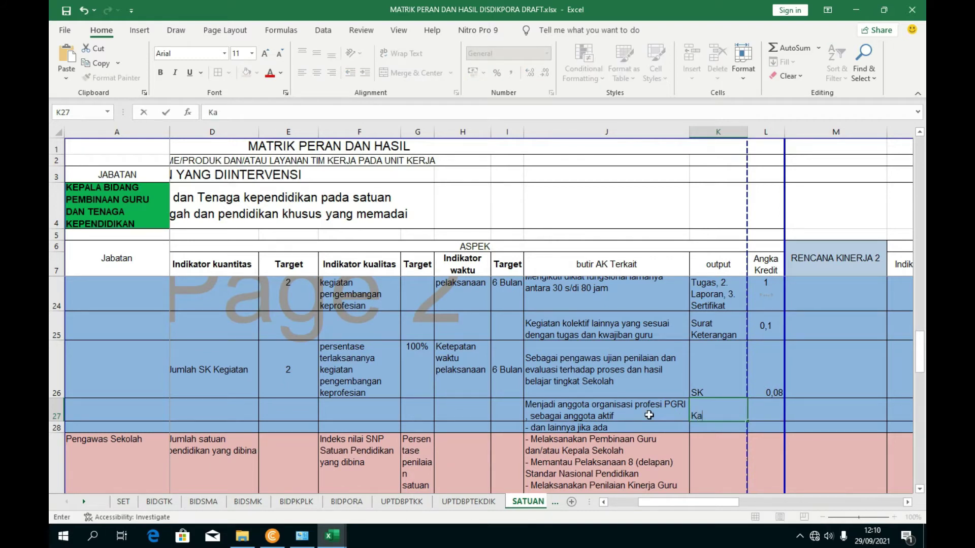
{"action": "type", "text": "rtu Anggota"}
{"action": "left_click", "coordinate": [890, 401]}
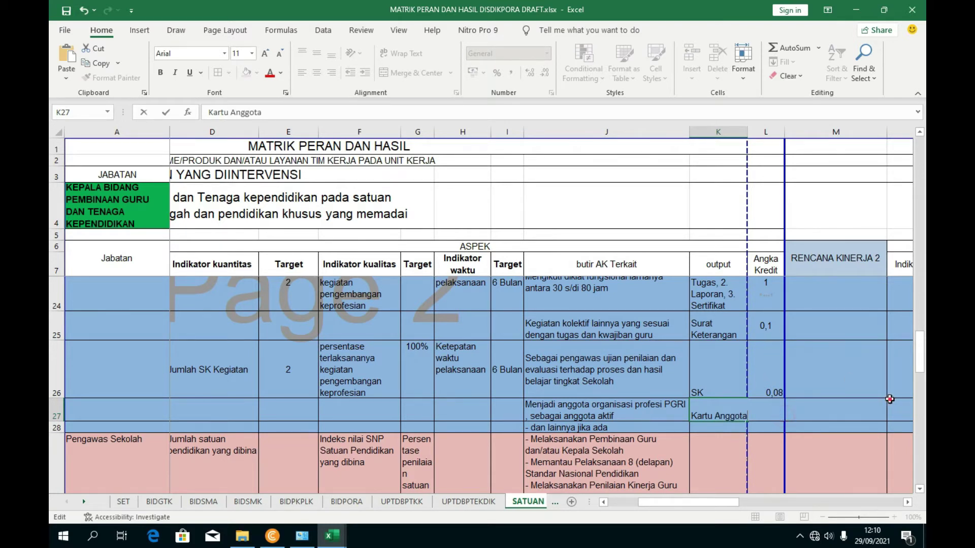
{"action": "left_click_drag", "start_coordinate": [747, 141], "coordinate": [752, 140]}
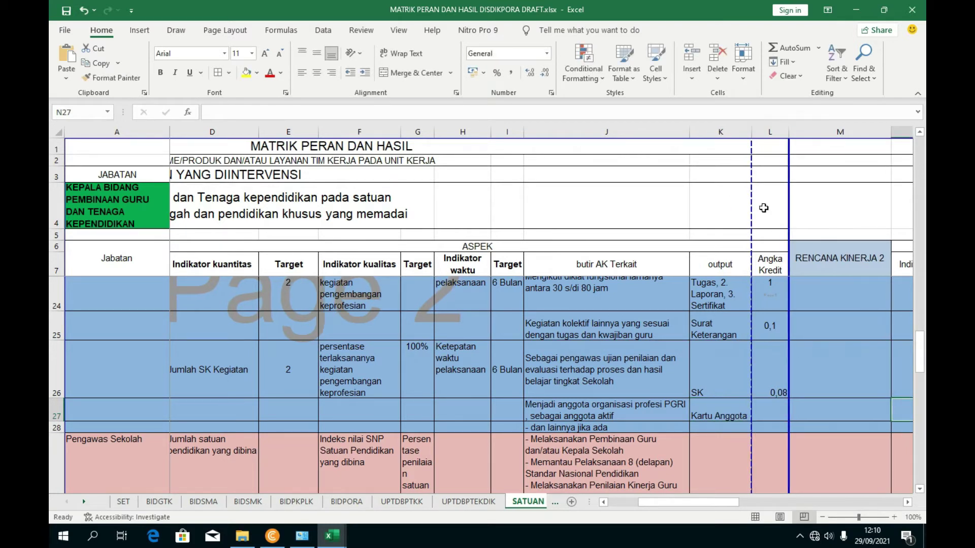
- Look up the Anggota aktif credit in UNSUR DUPAK DAN AK and enter 0,75 in L27
{"action": "left_click", "coordinate": [772, 419]}
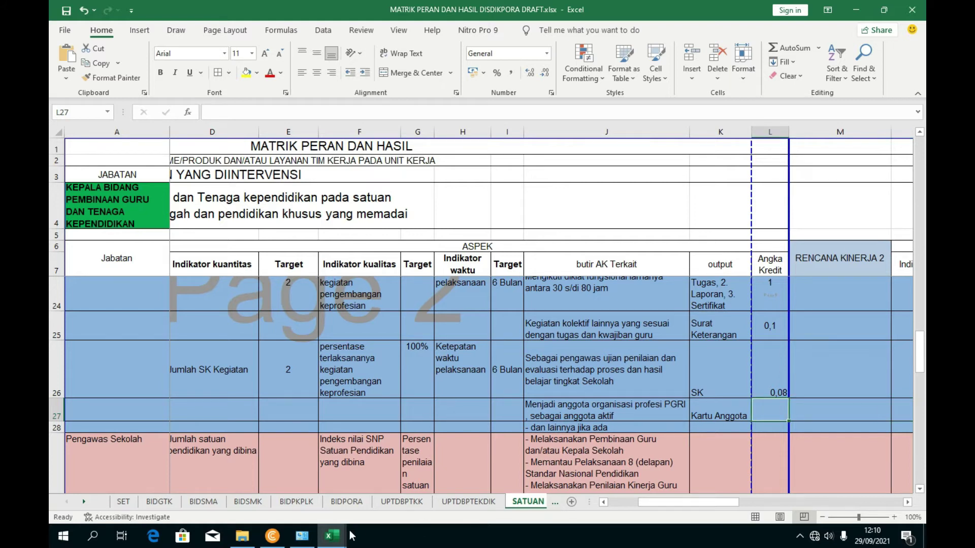
{"action": "mouse_move", "coordinate": [332, 536]}
{"action": "left_click", "coordinate": [240, 505]}
{"action": "scroll", "coordinate": [249, 414], "scroll_direction": "down", "scroll_amount": 1}
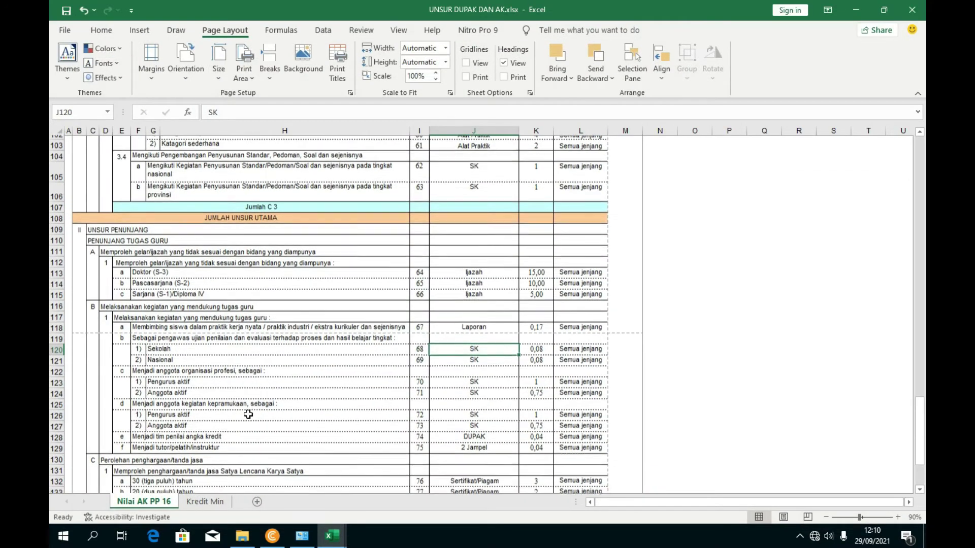
{"action": "left_click", "coordinate": [175, 391]}
{"action": "left_click", "coordinate": [543, 391]}
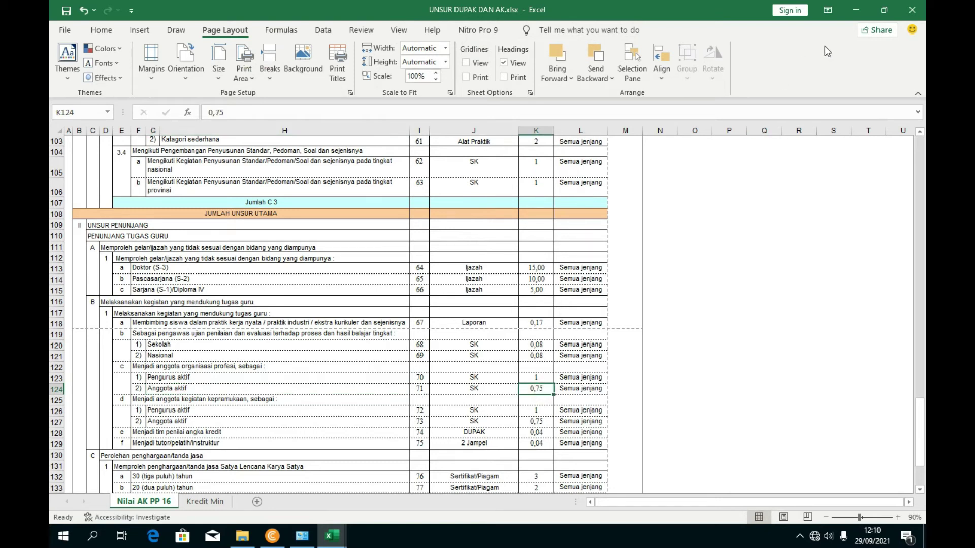
{"action": "key", "text": "alt+Tab"}
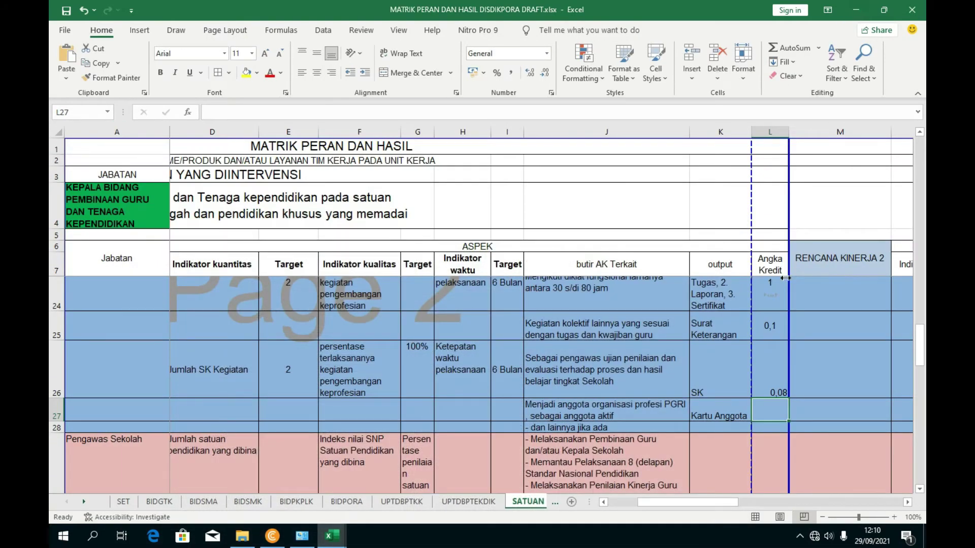
{"action": "type", "text": "0,75"}
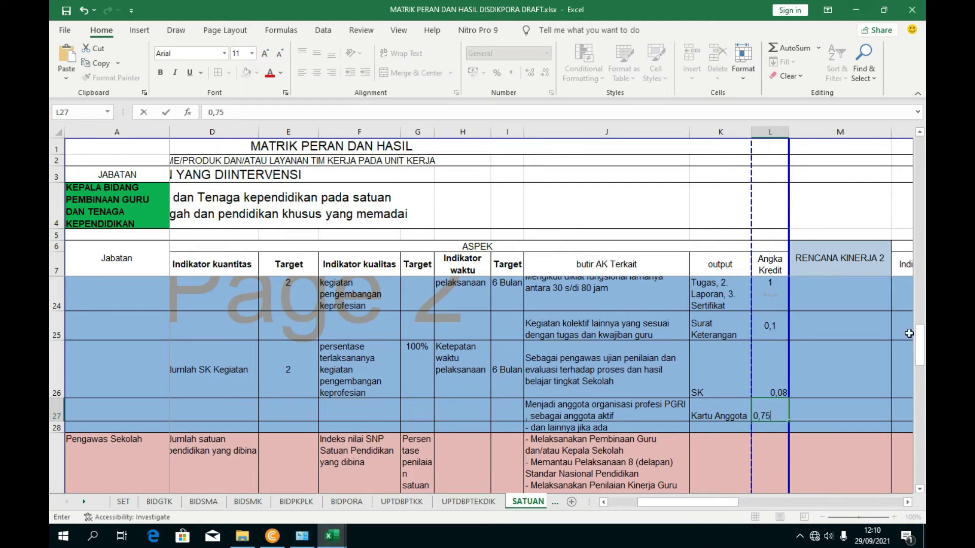
{"action": "left_click", "coordinate": [839, 384]}
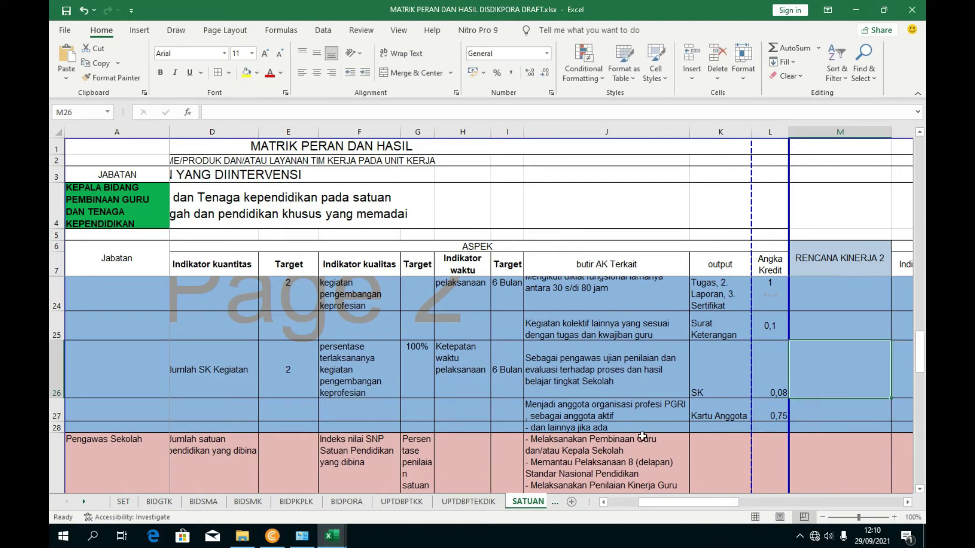
{"action": "left_click", "coordinate": [614, 436]}
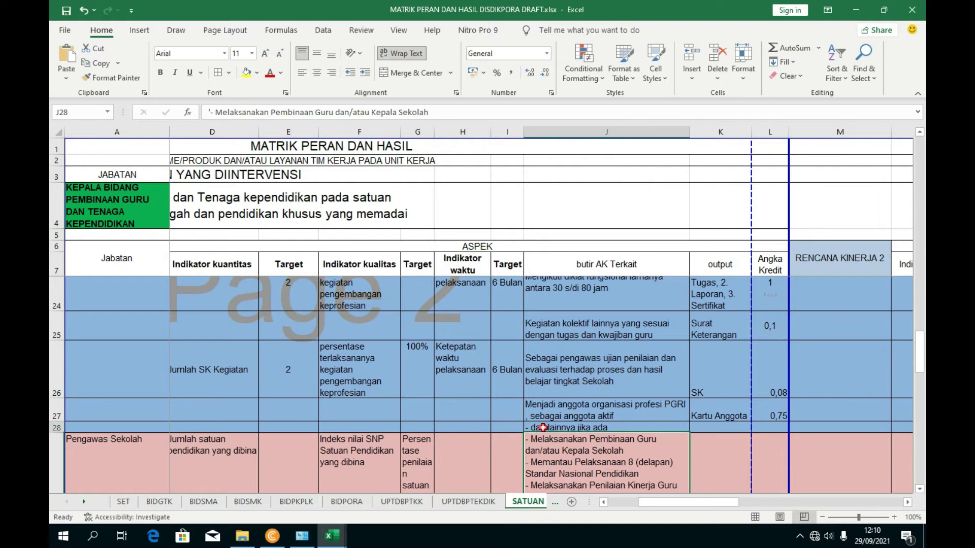
{"action": "left_click", "coordinate": [732, 397]}
{"action": "left_click_drag", "start_coordinate": [708, 500], "coordinate": [654, 504]}
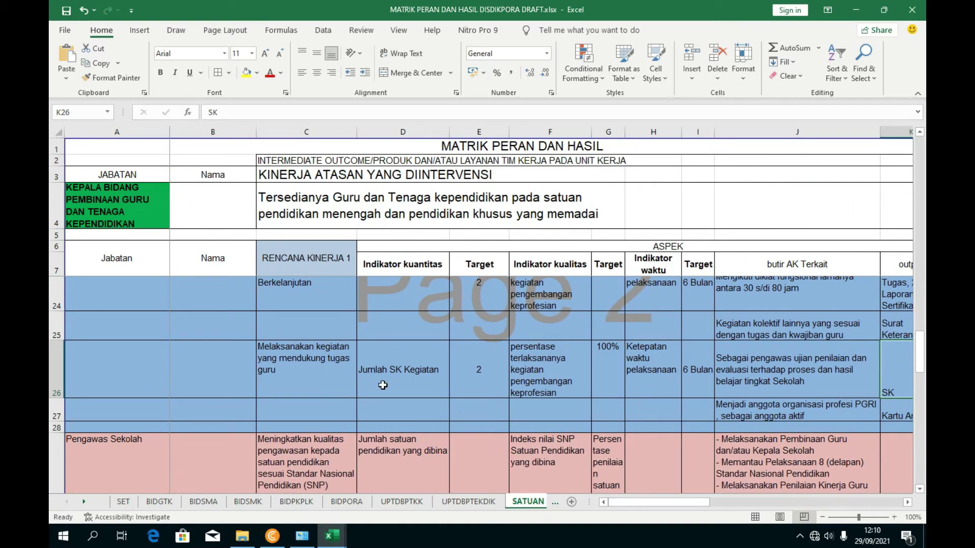
{"action": "scroll", "coordinate": [335, 382], "scroll_direction": "up", "scroll_amount": 1}
{"action": "left_click", "coordinate": [310, 396]}
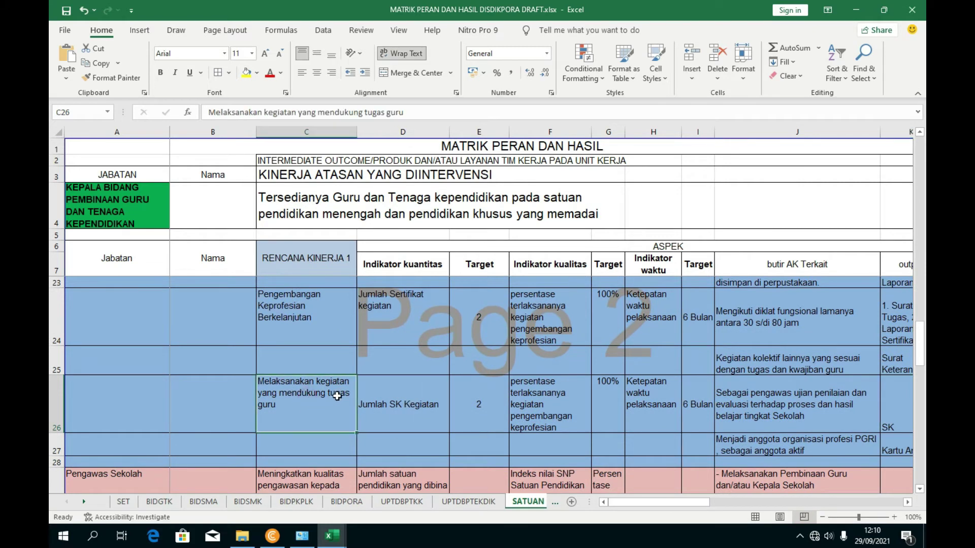
{"action": "scroll", "coordinate": [337, 396], "scroll_direction": "up", "scroll_amount": 2}
{"action": "scroll", "coordinate": [308, 387], "scroll_direction": "up", "scroll_amount": 1}
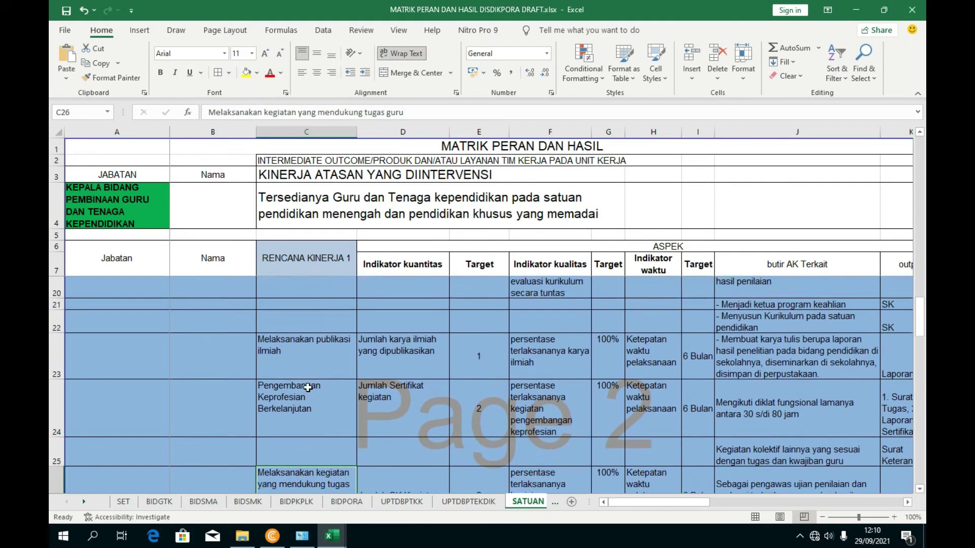
{"action": "scroll", "coordinate": [308, 388], "scroll_direction": "up", "scroll_amount": 1}
{"action": "left_click", "coordinate": [318, 426]}
{"action": "scroll", "coordinate": [368, 425], "scroll_direction": "up", "scroll_amount": 2}
{"action": "scroll", "coordinate": [367, 425], "scroll_direction": "down", "scroll_amount": 5}
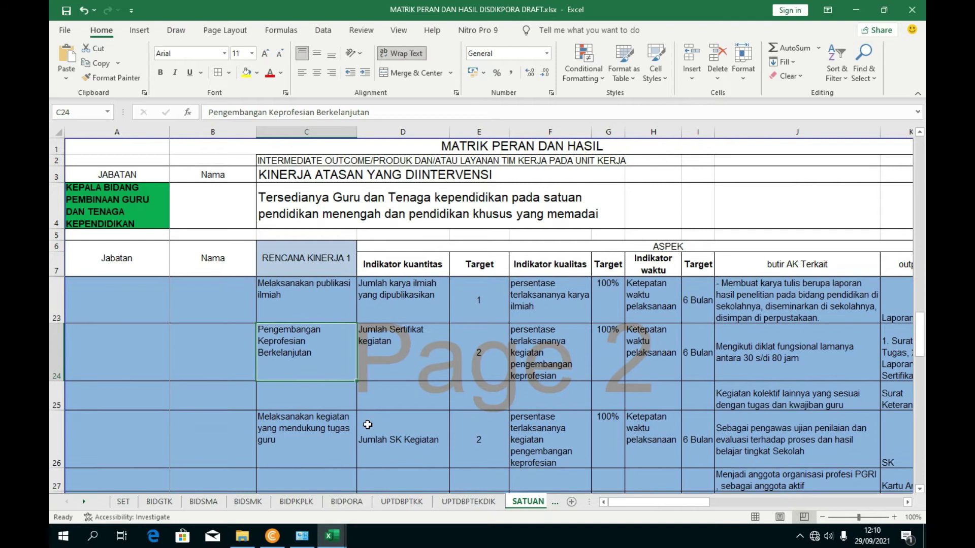
{"action": "left_click", "coordinate": [323, 437]}
{"action": "scroll", "coordinate": [365, 436], "scroll_direction": "down", "scroll_amount": 1}
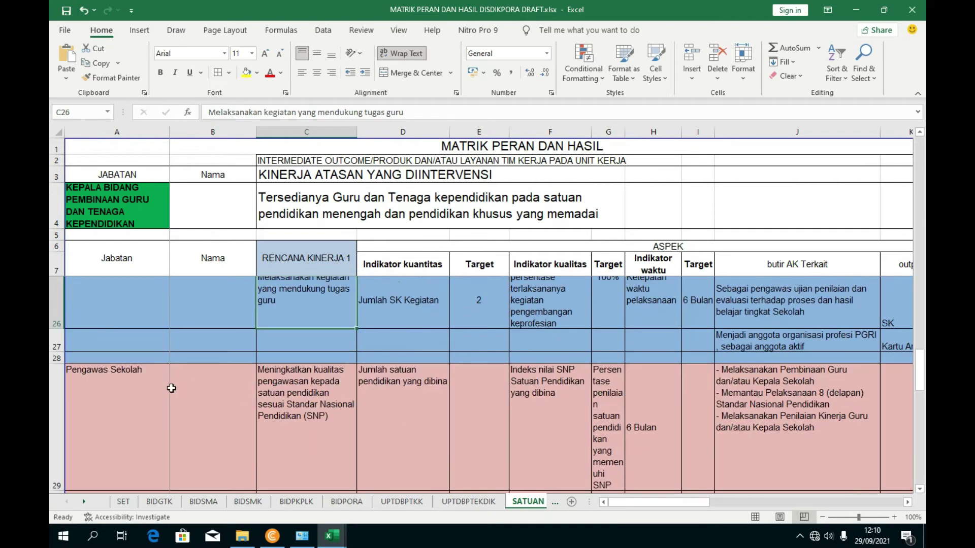
{"action": "scroll", "coordinate": [171, 388], "scroll_direction": "down", "scroll_amount": 3}
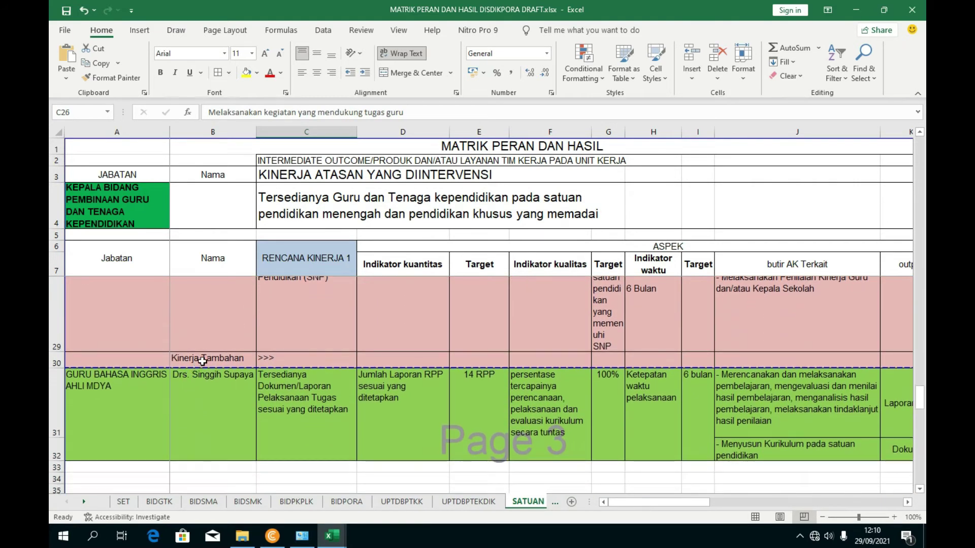
{"action": "left_click", "coordinate": [203, 361]}
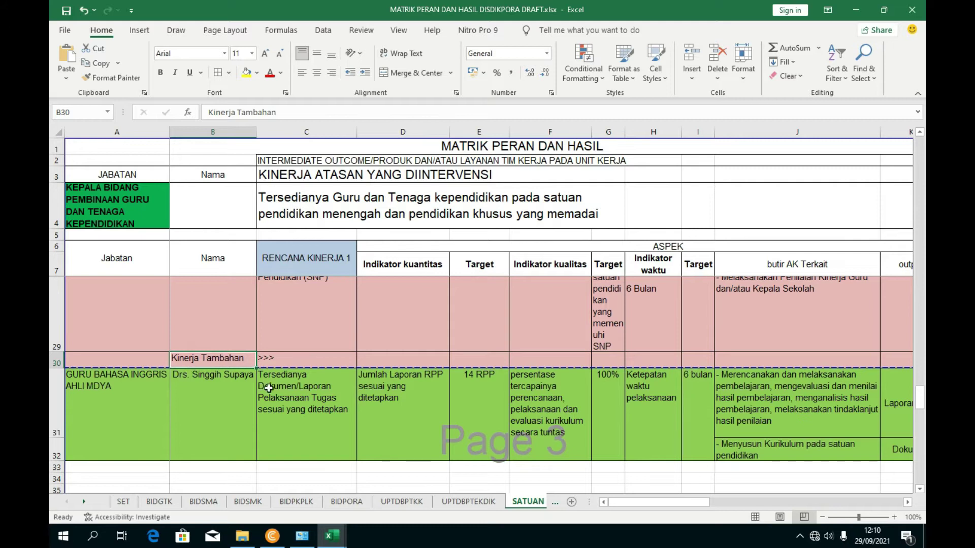
{"action": "left_click", "coordinate": [362, 398]}
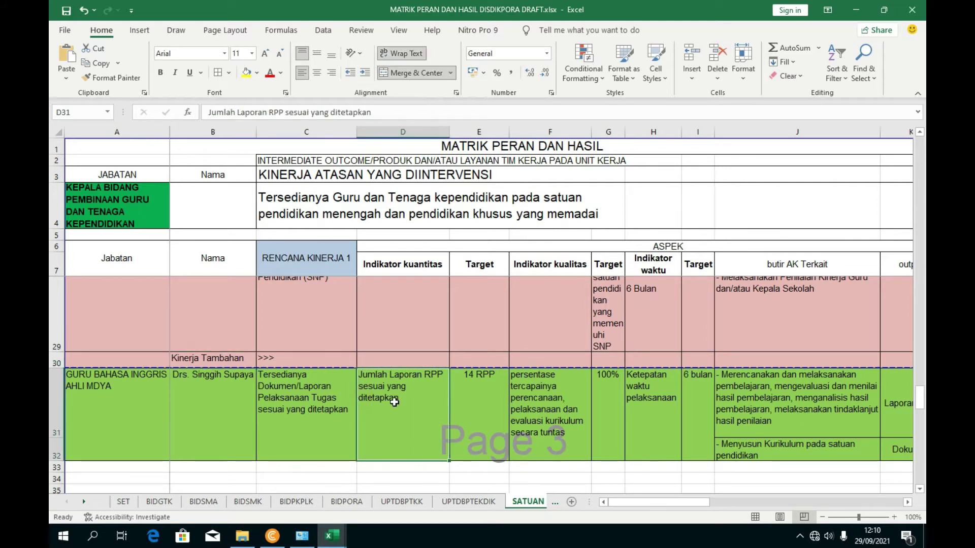
{"action": "scroll", "coordinate": [241, 409], "scroll_direction": "up", "scroll_amount": 2}
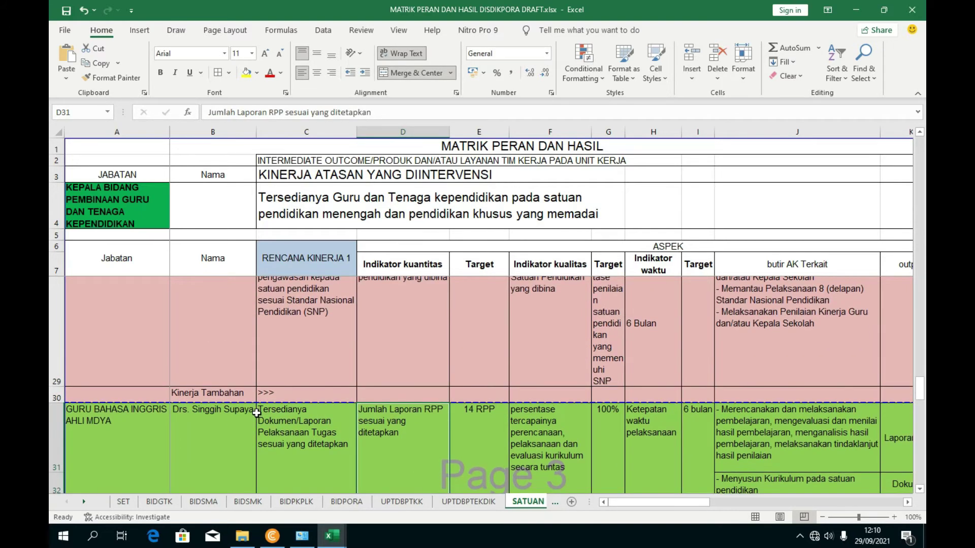
{"action": "scroll", "coordinate": [240, 435], "scroll_direction": "up", "scroll_amount": 1}
{"action": "scroll", "coordinate": [240, 436], "scroll_direction": "down", "scroll_amount": 1}
{"action": "left_click", "coordinate": [228, 431]}
{"action": "scroll", "coordinate": [237, 429], "scroll_direction": "up", "scroll_amount": 1}
{"action": "scroll", "coordinate": [241, 428], "scroll_direction": "down", "scroll_amount": 2}
{"action": "scroll", "coordinate": [244, 428], "scroll_direction": "up", "scroll_amount": 3}
{"action": "scroll", "coordinate": [239, 429], "scroll_direction": "down", "scroll_amount": 1}
{"action": "scroll", "coordinate": [240, 429], "scroll_direction": "up", "scroll_amount": 1}
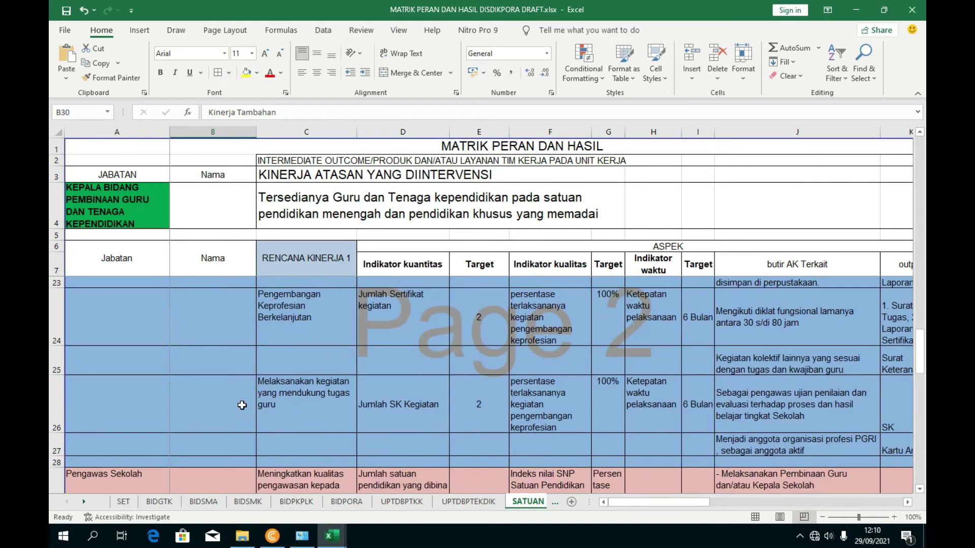
{"action": "left_click", "coordinate": [227, 374]}
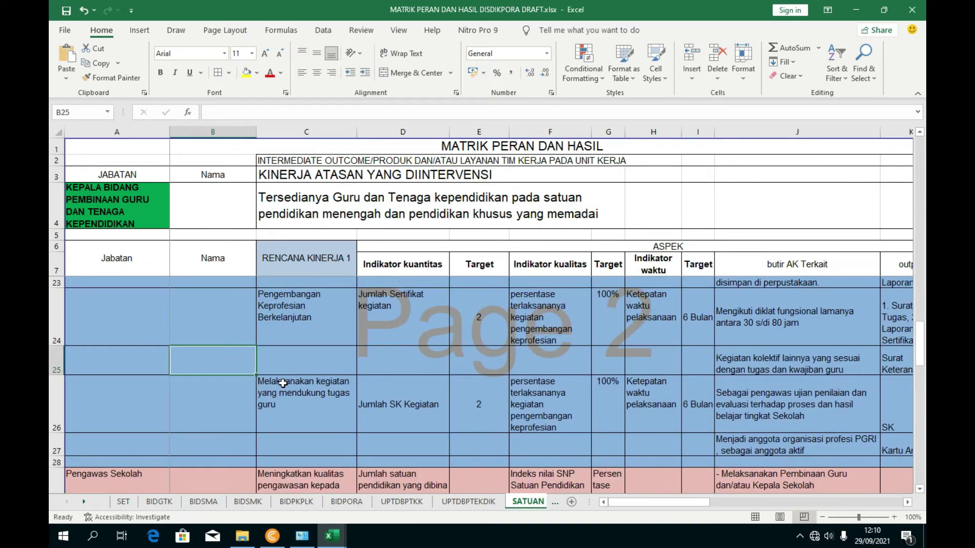
{"action": "scroll", "coordinate": [236, 427], "scroll_direction": "down", "scroll_amount": 1}
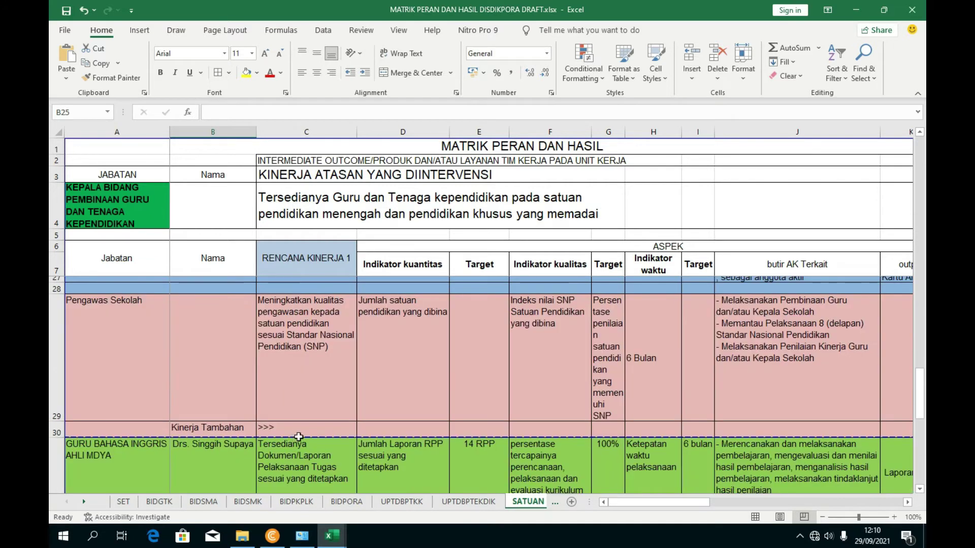
{"action": "scroll", "coordinate": [299, 437], "scroll_direction": "down", "scroll_amount": 1}
{"action": "scroll", "coordinate": [674, 431], "scroll_direction": "up", "scroll_amount": 3}
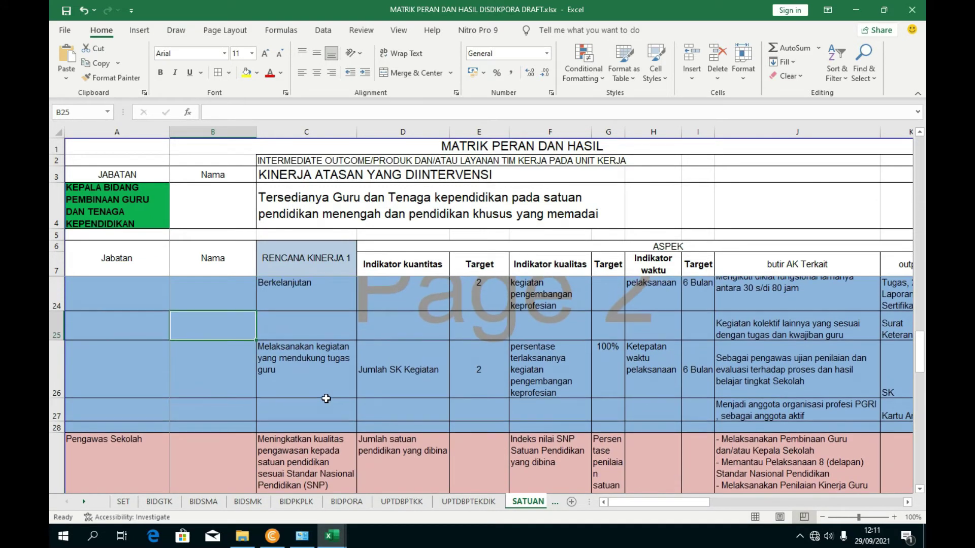
- Enter the Kinerja Tambahan label in B25 and the >>> marker in C25
{"action": "type", "text": "Kinerja Tambahan"}
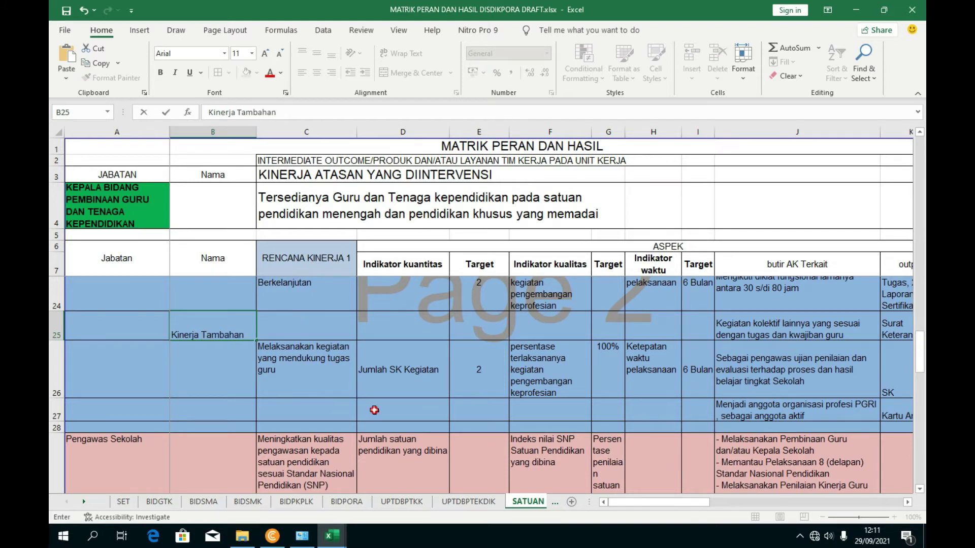
{"action": "left_click", "coordinate": [375, 410]}
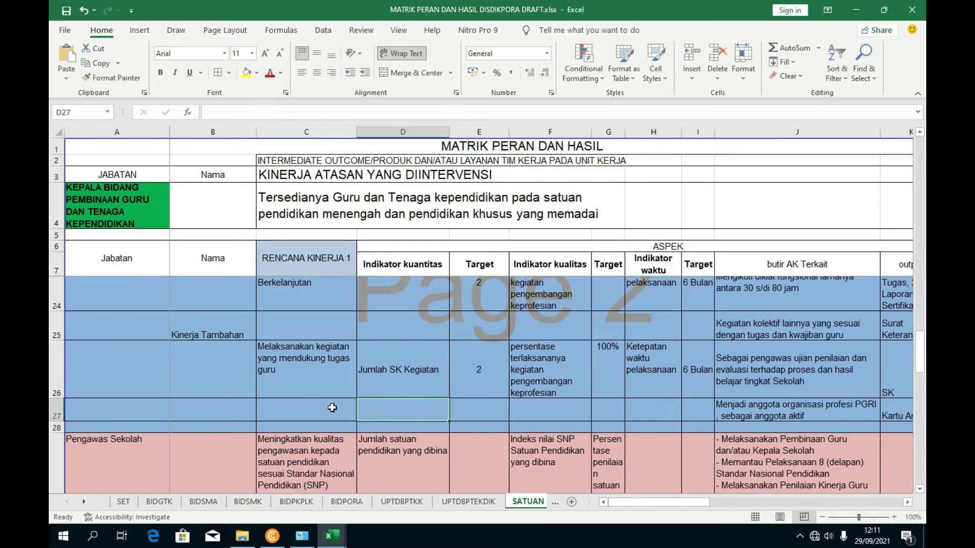
{"action": "left_click", "coordinate": [282, 328]}
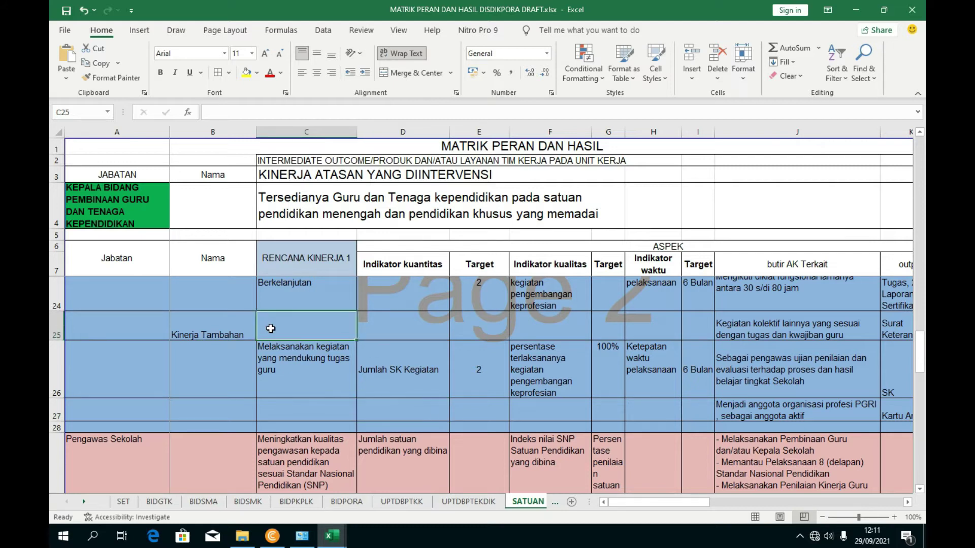
{"action": "scroll", "coordinate": [270, 328], "scroll_direction": "down", "scroll_amount": 2}
{"action": "scroll", "coordinate": [281, 362], "scroll_direction": "up", "scroll_amount": 2}
{"action": "left_click", "coordinate": [280, 363]}
{"action": "type", "text": ">>>"}
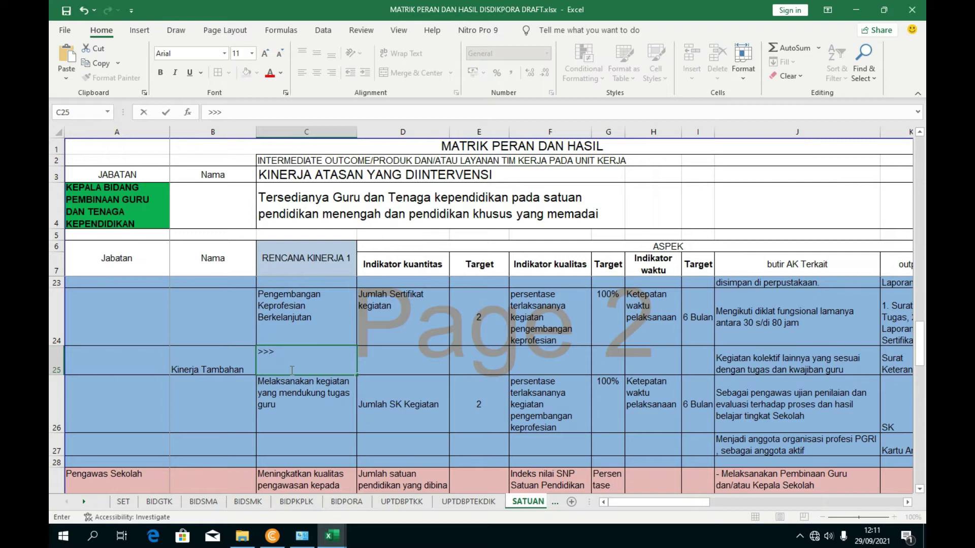
{"action": "key", "text": "ctrl+Return"}
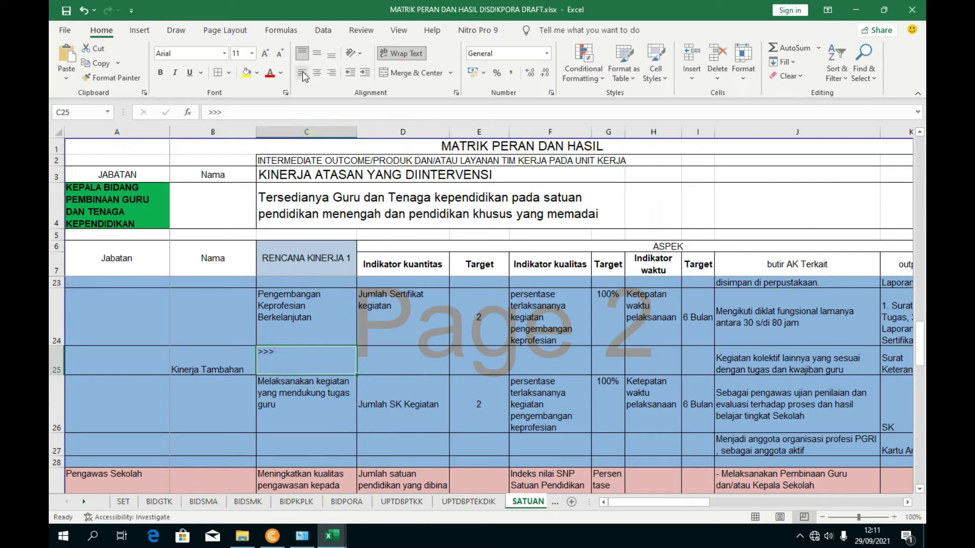
- Align the >>> marker left and bottom, and autofit row 25's height
{"action": "left_click", "coordinate": [331, 72]}
{"action": "left_click", "coordinate": [301, 72]}
{"action": "left_click", "coordinate": [331, 53]}
{"action": "left_click", "coordinate": [490, 310]}
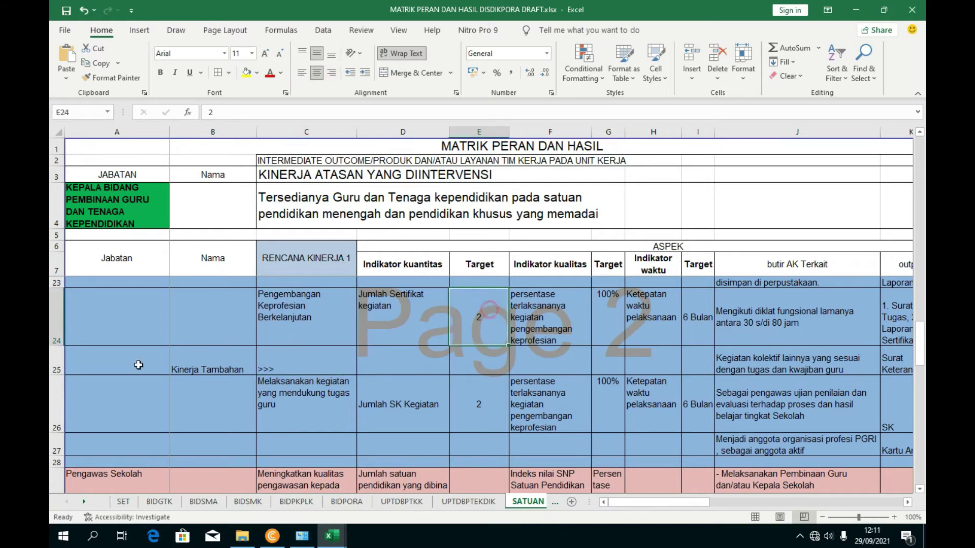
{"action": "double_click", "coordinate": [57, 375]}
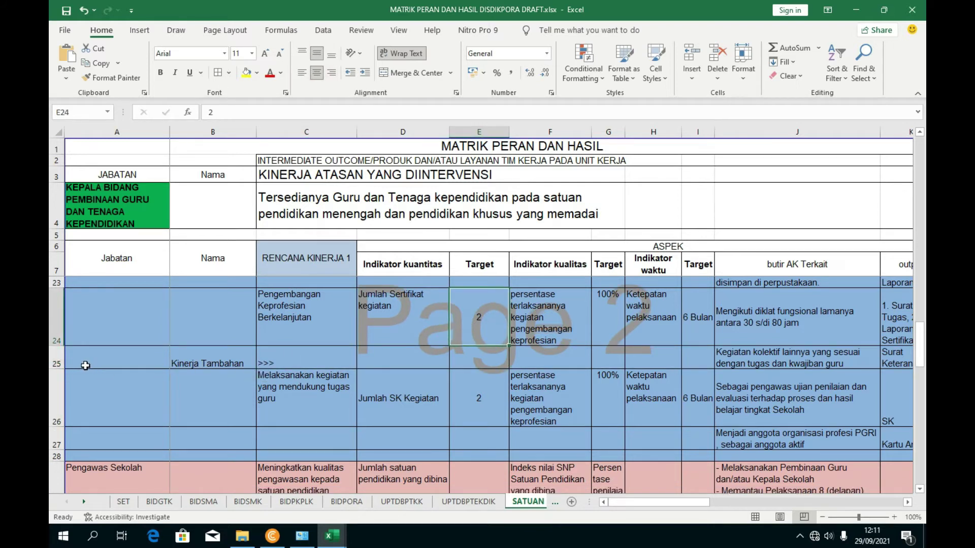
- Insert a new row 26, move the Kinerja Tambahan >>> label into it, and clear B25:C25
{"action": "right_click", "coordinate": [57, 375]}
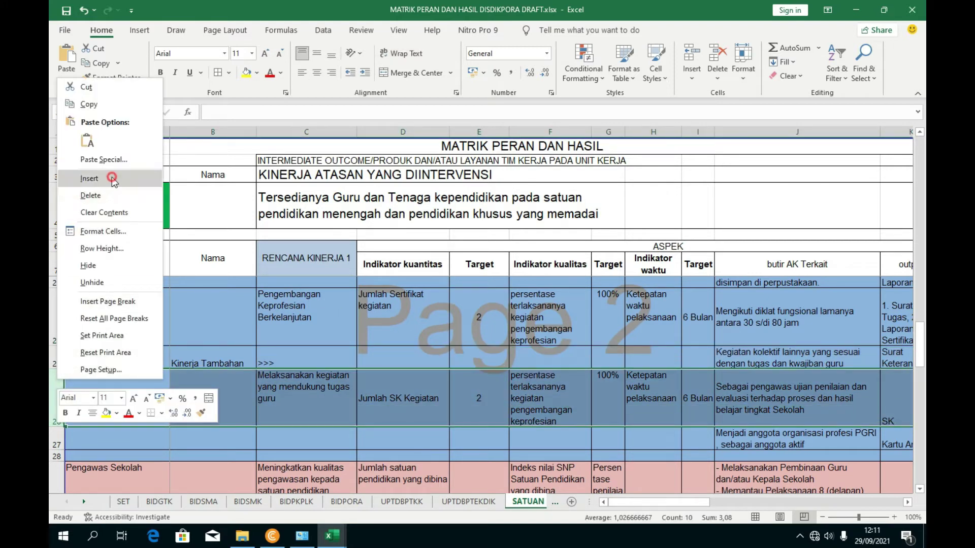
{"action": "left_click", "coordinate": [81, 177]}
{"action": "left_click", "coordinate": [261, 392]}
{"action": "left_click_drag", "start_coordinate": [211, 368], "coordinate": [262, 365]}
{"action": "key", "text": "ctrl+c"}
{"action": "left_click", "coordinate": [237, 376]}
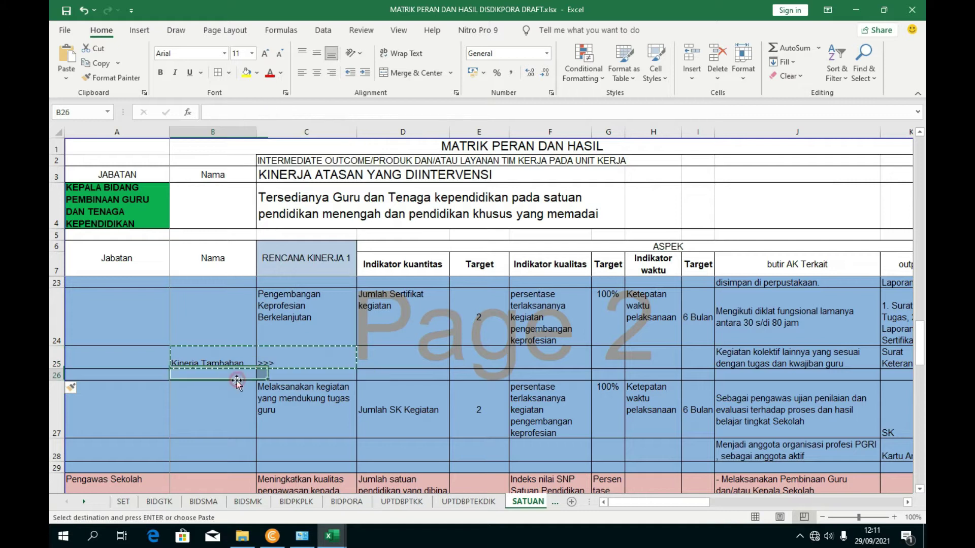
{"action": "key", "text": "ctrl+v"}
{"action": "left_click_drag", "start_coordinate": [245, 362], "coordinate": [284, 362]}
{"action": "key", "text": "Delete"}
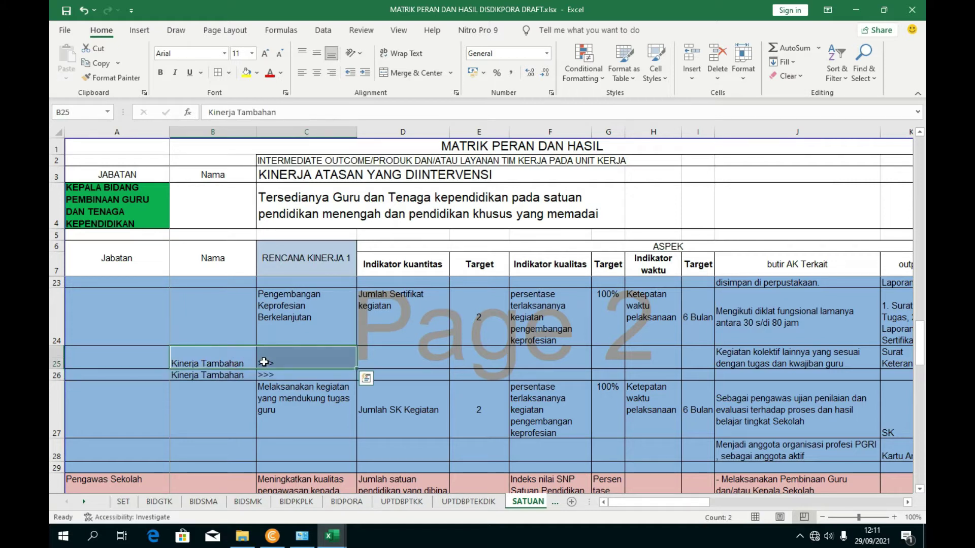
{"action": "left_click", "coordinate": [311, 394]}
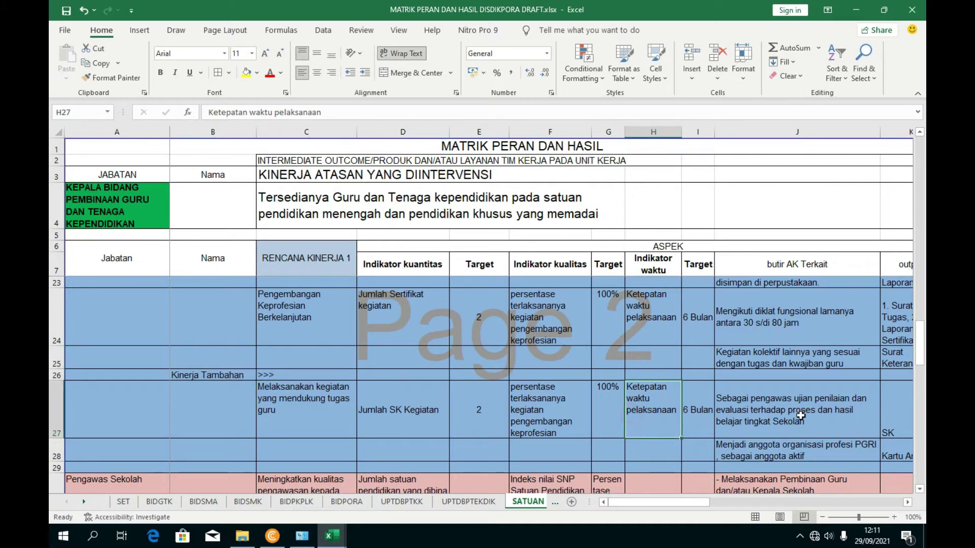
- Select rows 30–34 and unhide any hidden rows within them
{"action": "left_click", "coordinate": [800, 415]}
{"action": "scroll", "coordinate": [797, 417], "scroll_direction": "down", "scroll_amount": 1}
{"action": "scroll", "coordinate": [768, 411], "scroll_direction": "up", "scroll_amount": 1}
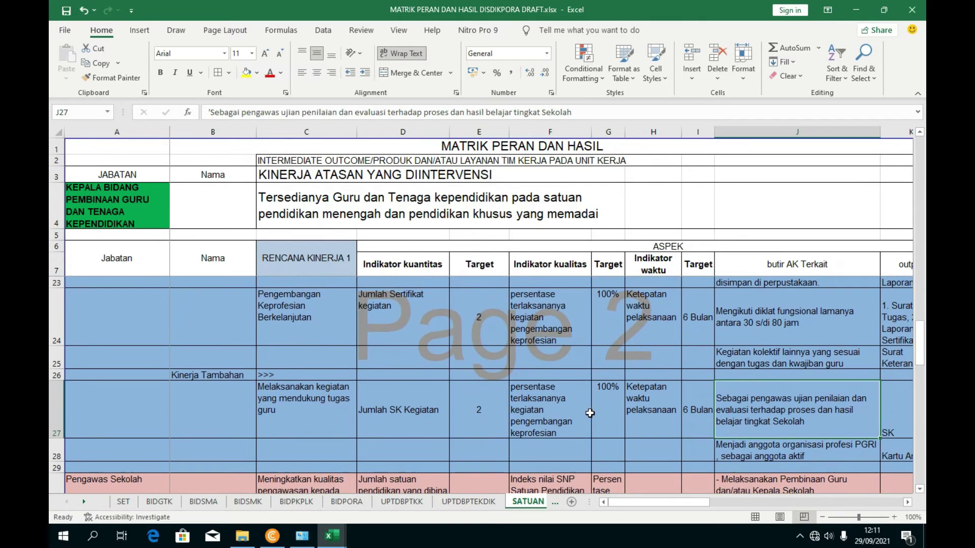
{"action": "scroll", "coordinate": [508, 416], "scroll_direction": "up", "scroll_amount": 2}
{"action": "scroll", "coordinate": [431, 437], "scroll_direction": "down", "scroll_amount": 4}
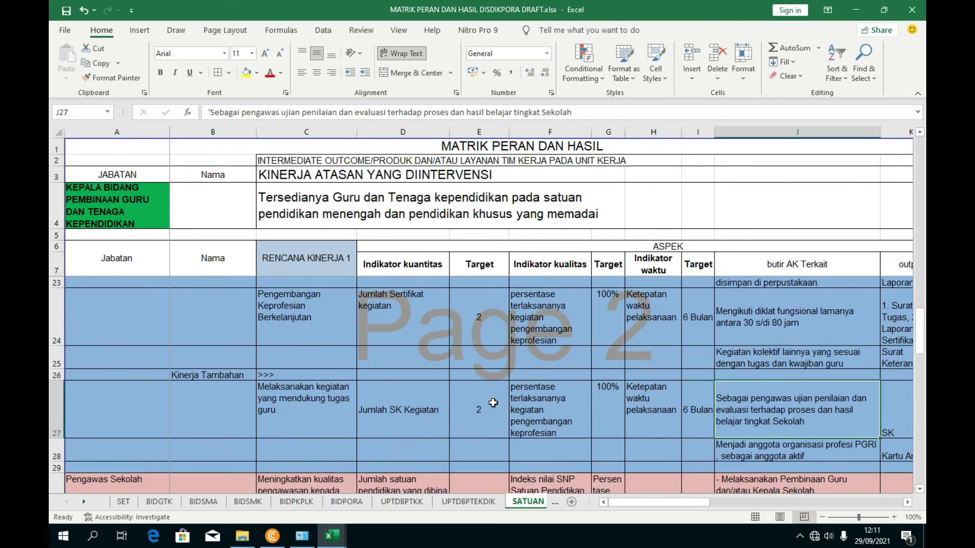
{"action": "scroll", "coordinate": [402, 450], "scroll_direction": "down", "scroll_amount": 5}
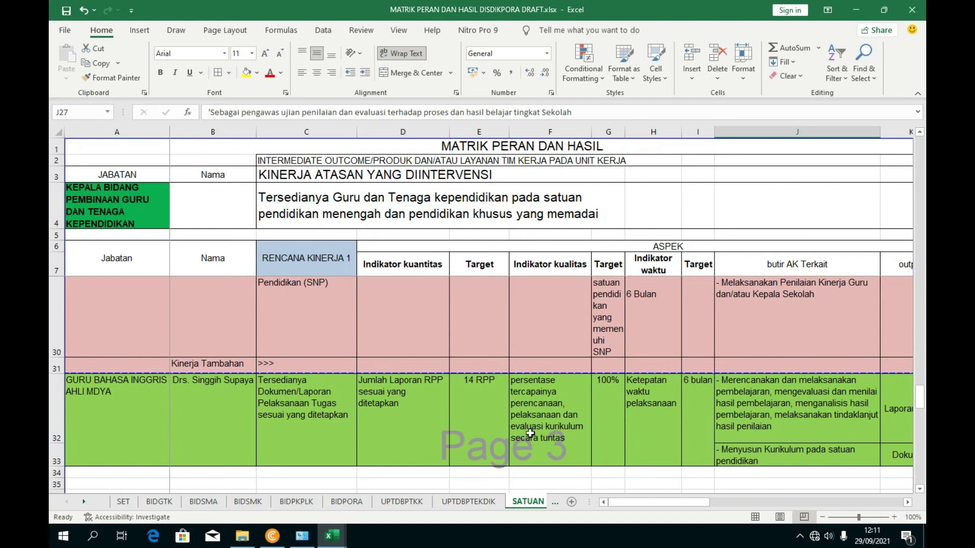
{"action": "scroll", "coordinate": [530, 432], "scroll_direction": "up", "scroll_amount": 4}
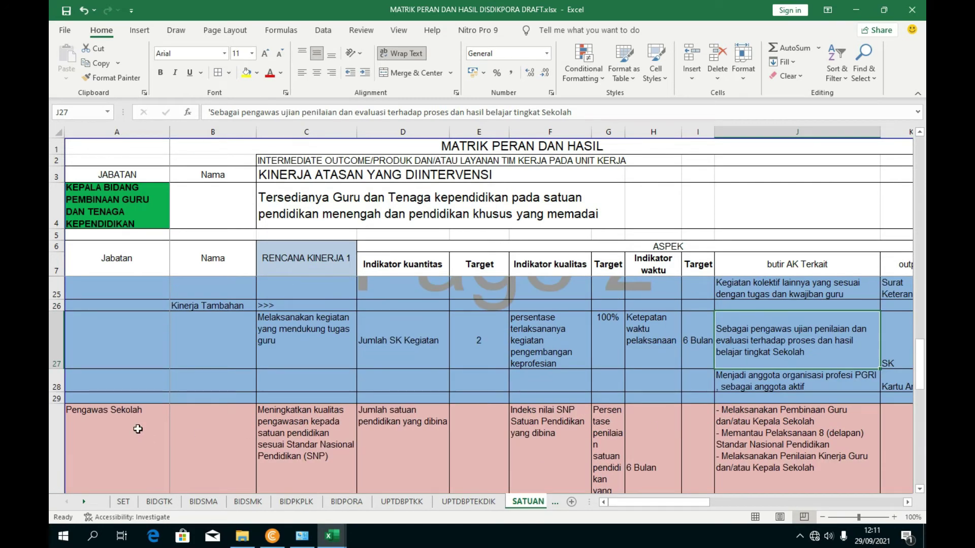
{"action": "scroll", "coordinate": [234, 420], "scroll_direction": "down", "scroll_amount": 1}
{"action": "left_click_drag", "start_coordinate": [52, 407], "coordinate": [65, 381]}
{"action": "scroll", "coordinate": [61, 383], "scroll_direction": "up", "scroll_amount": 2}
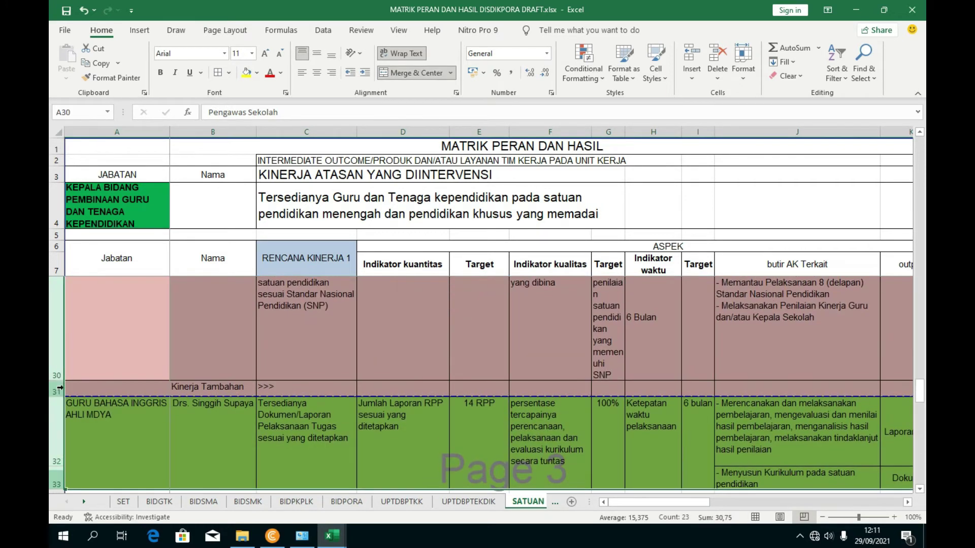
{"action": "scroll", "coordinate": [60, 388], "scroll_direction": "up", "scroll_amount": 2}
{"action": "right_click", "coordinate": [60, 387]}
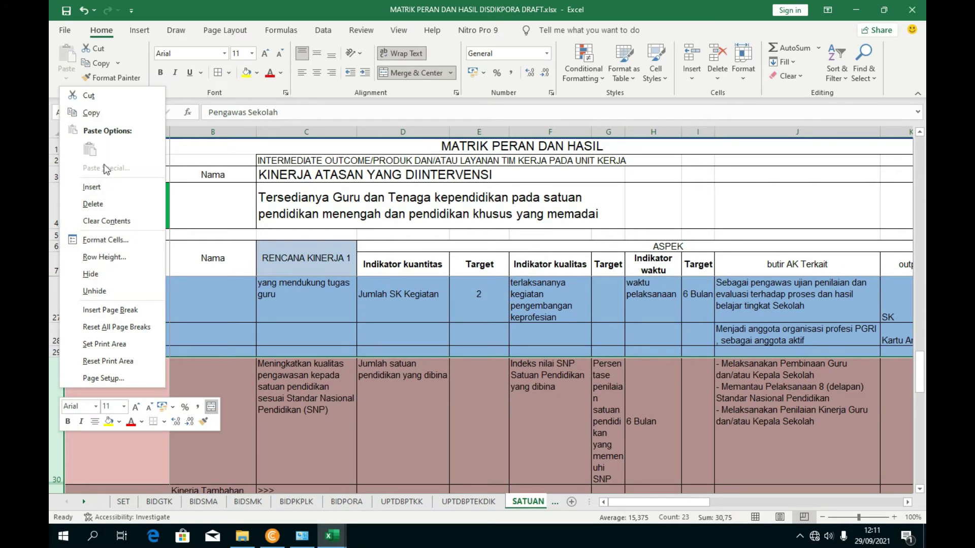
{"action": "left_click", "coordinate": [102, 291]}
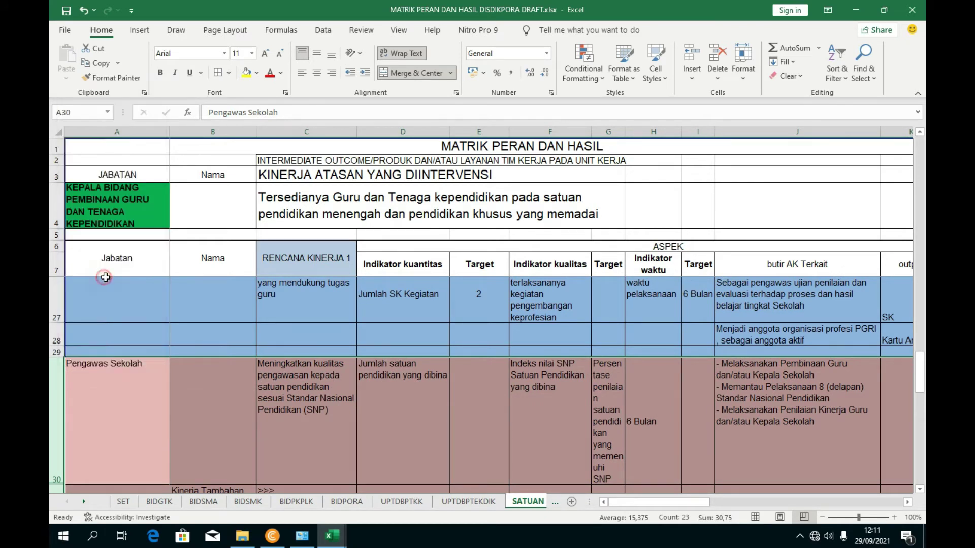
- Hide rows 8 through 19 so the Guru Pertama rows follow the header
{"action": "scroll", "coordinate": [185, 401], "scroll_direction": "up", "scroll_amount": 4}
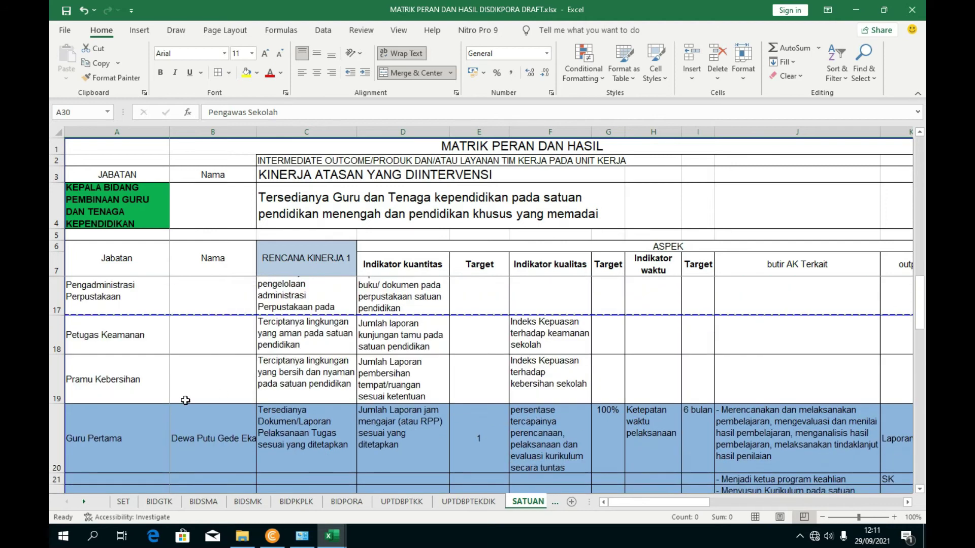
{"action": "left_click_drag", "start_coordinate": [56, 378], "coordinate": [85, 355]}
{"action": "left_click_drag", "start_coordinate": [86, 290], "coordinate": [82, 315]}
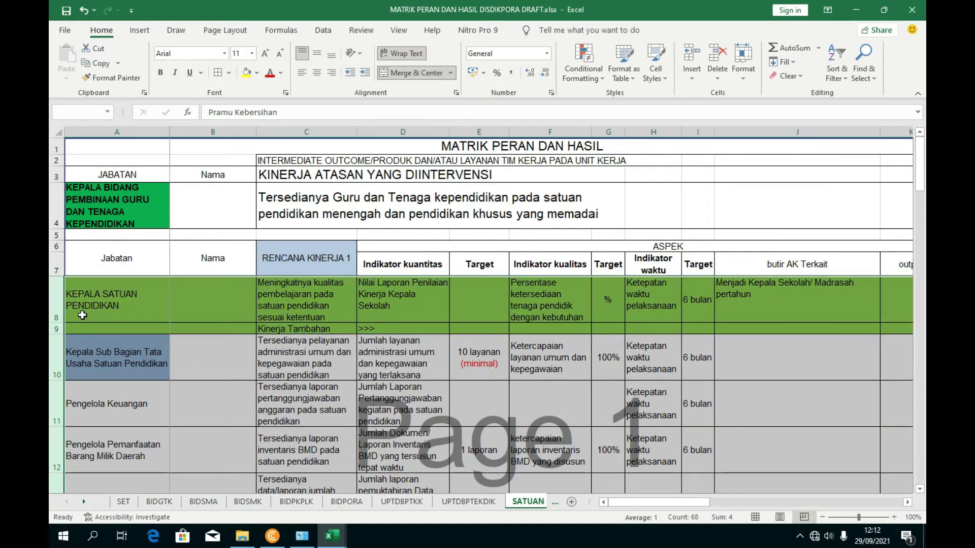
{"action": "right_click", "coordinate": [58, 315]}
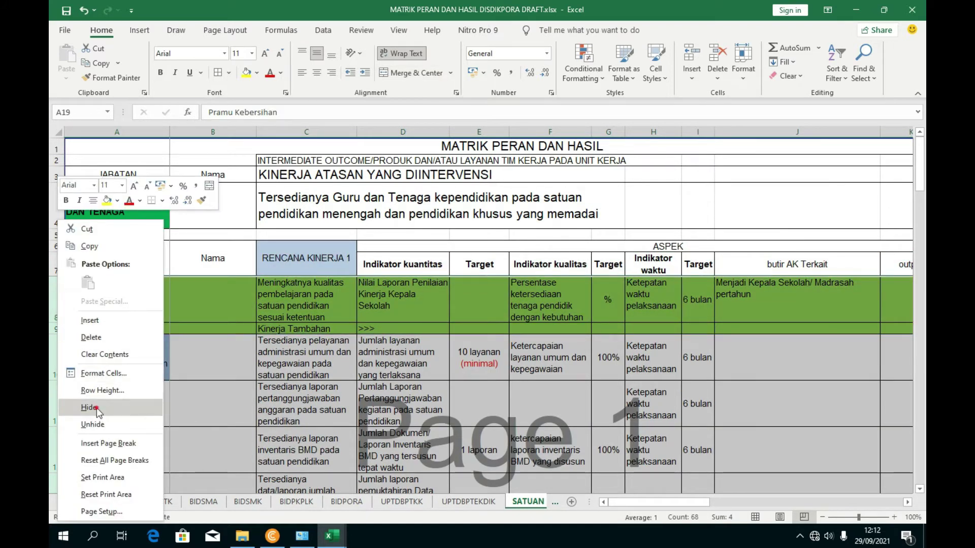
{"action": "left_click", "coordinate": [98, 412]}
- Widen column B
{"action": "left_click", "coordinate": [402, 346]}
{"action": "scroll", "coordinate": [253, 366], "scroll_direction": "down", "scroll_amount": 1}
{"action": "scroll", "coordinate": [164, 367], "scroll_direction": "up", "scroll_amount": 1}
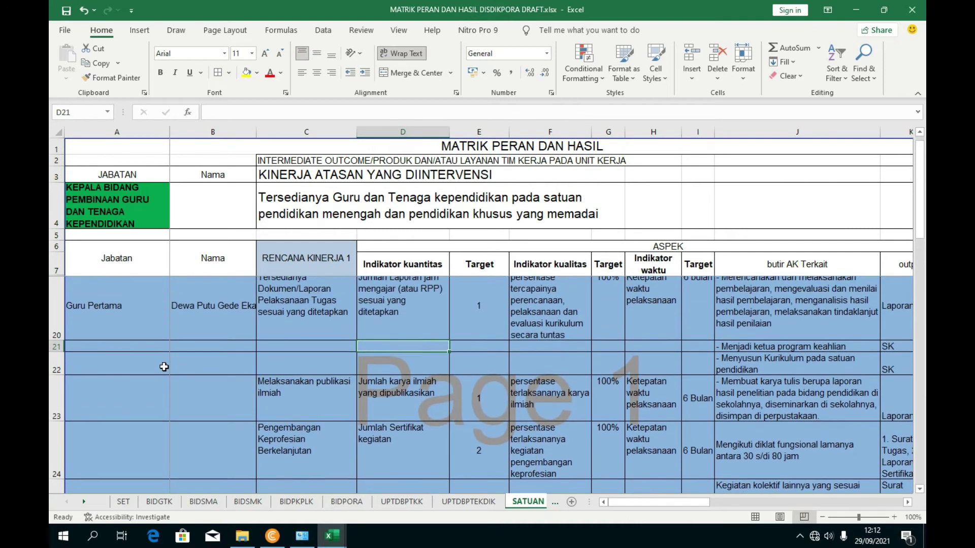
{"action": "scroll", "coordinate": [229, 369], "scroll_direction": "down", "scroll_amount": 1}
{"action": "scroll", "coordinate": [283, 372], "scroll_direction": "up", "scroll_amount": 1}
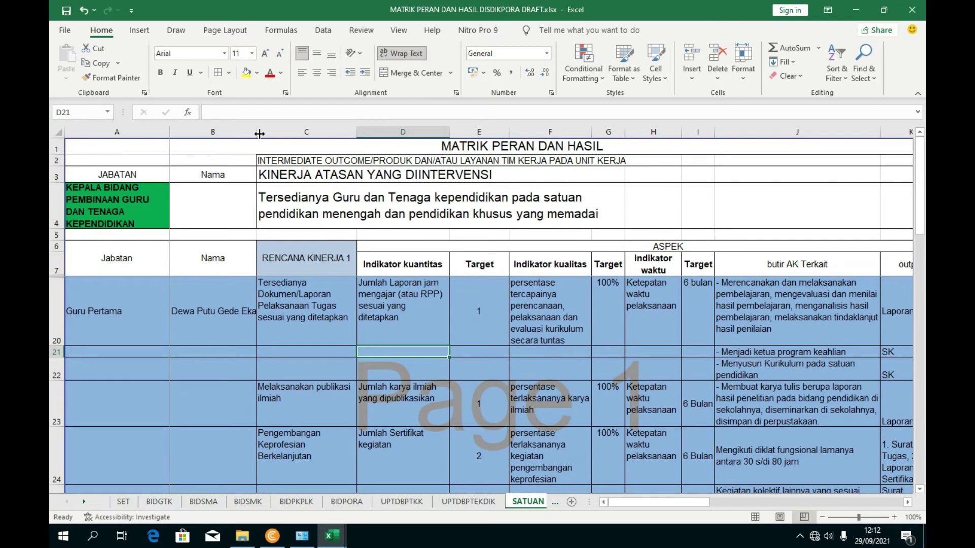
{"action": "left_click_drag", "start_coordinate": [256, 131], "coordinate": [322, 131]}
{"action": "scroll", "coordinate": [282, 358], "scroll_direction": "down", "scroll_amount": 2}
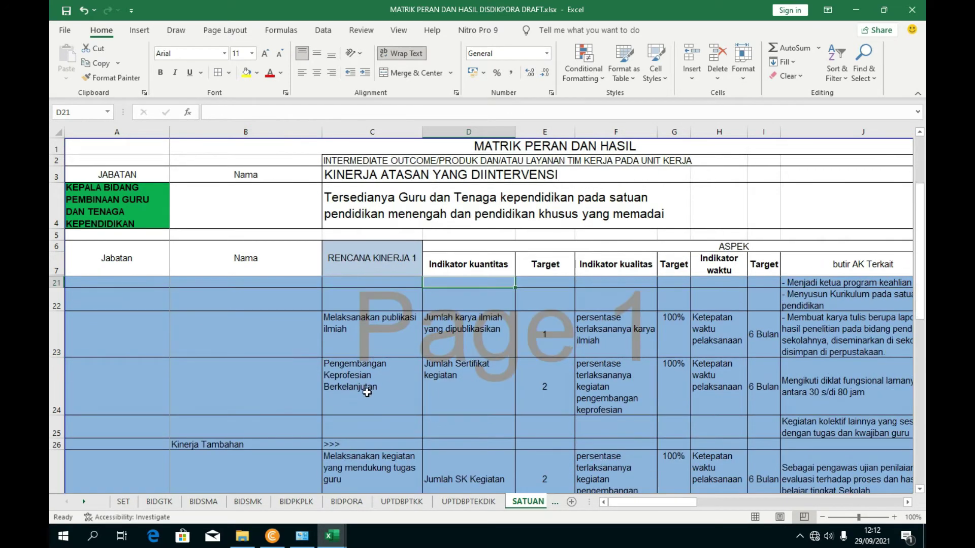
{"action": "scroll", "coordinate": [333, 412], "scroll_direction": "up", "scroll_amount": 3}
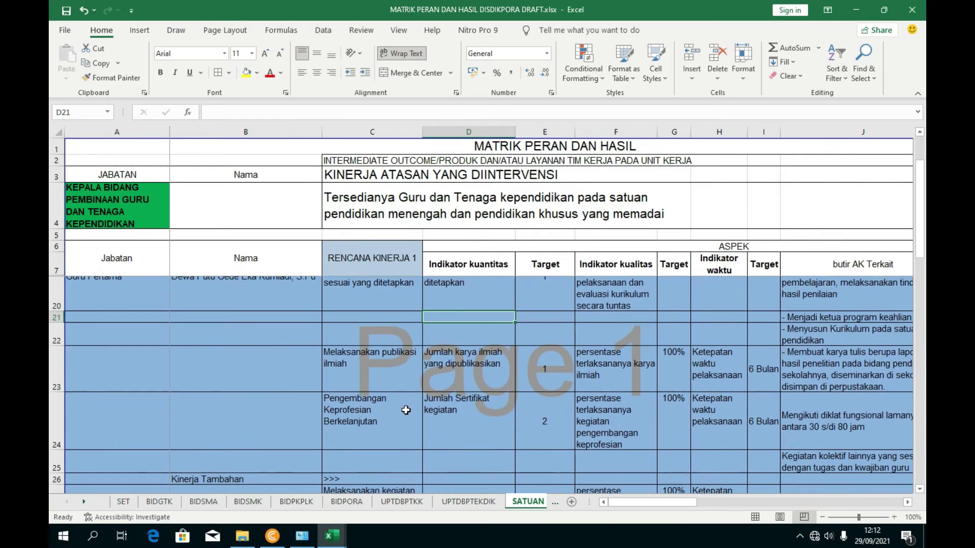
{"action": "scroll", "coordinate": [403, 407], "scroll_direction": "down", "scroll_amount": 3}
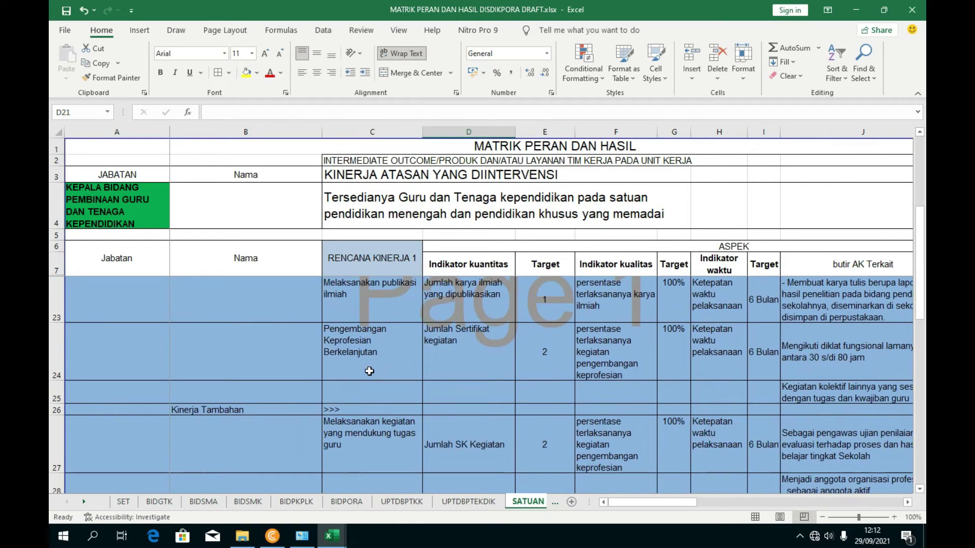
{"action": "scroll", "coordinate": [394, 425], "scroll_direction": "up", "scroll_amount": 1}
- Review the Melaksanakan publikasi ilmiah indicator in D23, then save the workbook
{"action": "left_click", "coordinate": [394, 425]}
{"action": "left_click", "coordinate": [390, 347]}
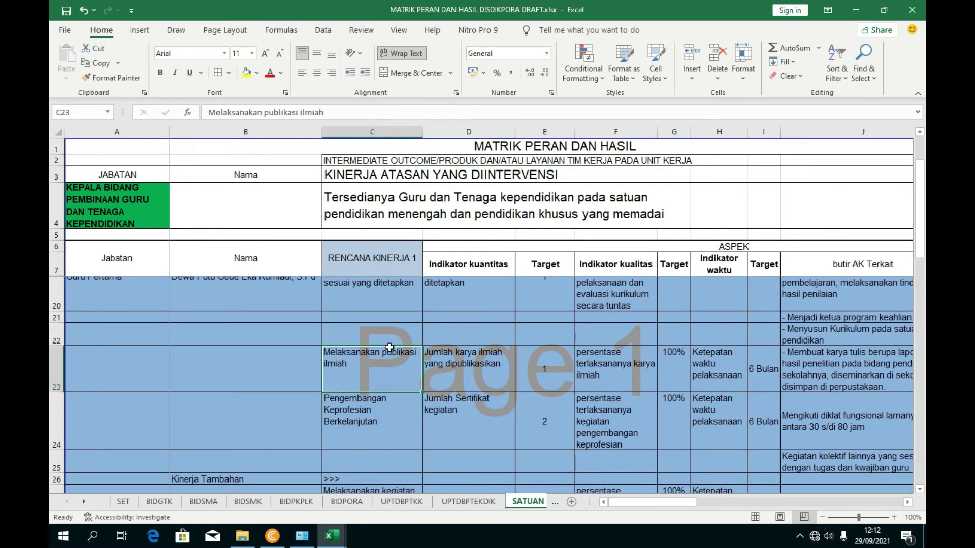
{"action": "scroll", "coordinate": [389, 347], "scroll_direction": "up", "scroll_amount": 1}
{"action": "key", "text": "Right"}
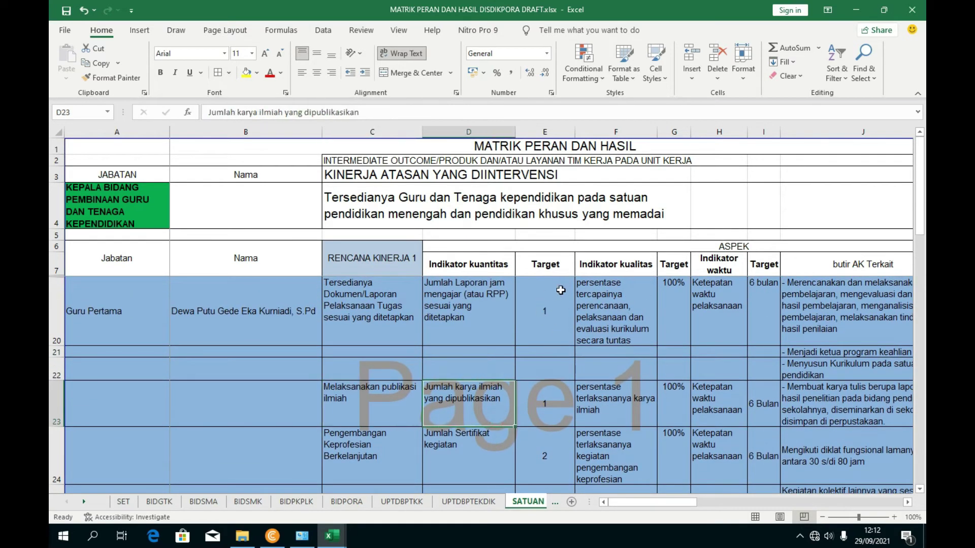
{"action": "scroll", "coordinate": [555, 298], "scroll_direction": "down", "scroll_amount": 2}
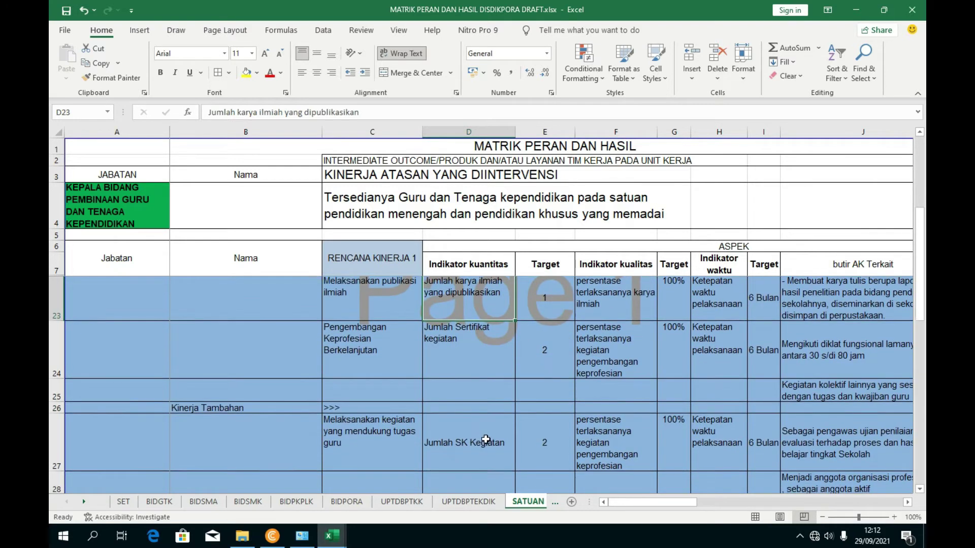
{"action": "left_click_drag", "start_coordinate": [630, 502], "coordinate": [427, 374]}
{"action": "scroll", "coordinate": [427, 374], "scroll_direction": "up", "scroll_amount": 1}
{"action": "scroll", "coordinate": [427, 375], "scroll_direction": "up", "scroll_amount": 1}
{"action": "left_click_drag", "start_coordinate": [653, 501], "coordinate": [744, 501]}
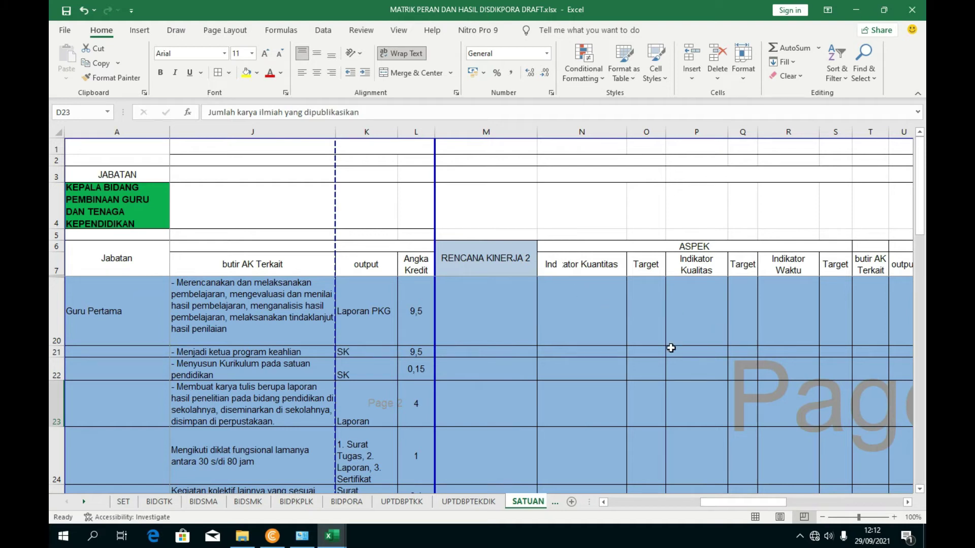
{"action": "left_click_drag", "start_coordinate": [719, 503], "coordinate": [618, 502]}
{"action": "scroll", "coordinate": [668, 410], "scroll_direction": "down", "scroll_amount": 2}
{"action": "scroll", "coordinate": [584, 406], "scroll_direction": "up", "scroll_amount": 2}
{"action": "scroll", "coordinate": [507, 401], "scroll_direction": "down", "scroll_amount": 4}
{"action": "scroll", "coordinate": [493, 401], "scroll_direction": "up", "scroll_amount": 2}
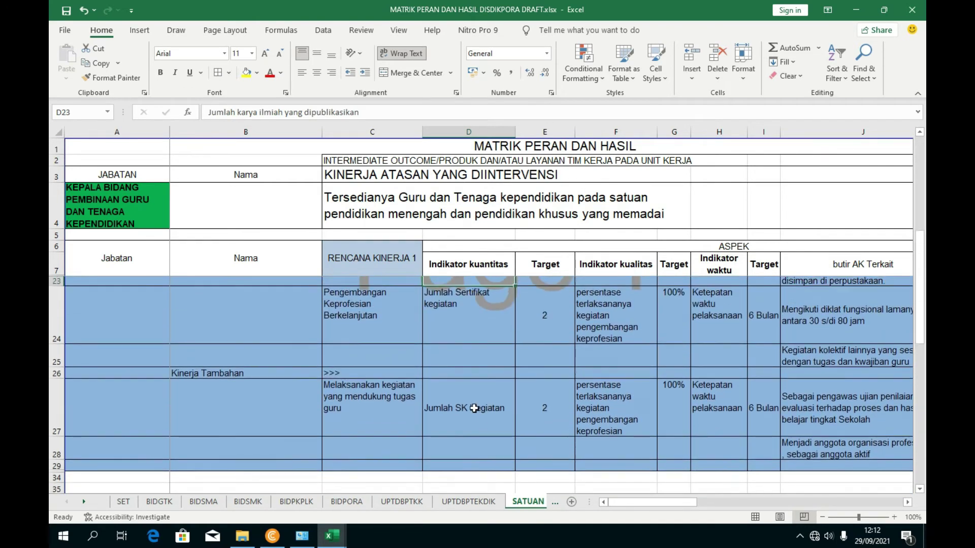
{"action": "left_click", "coordinate": [66, 10]}
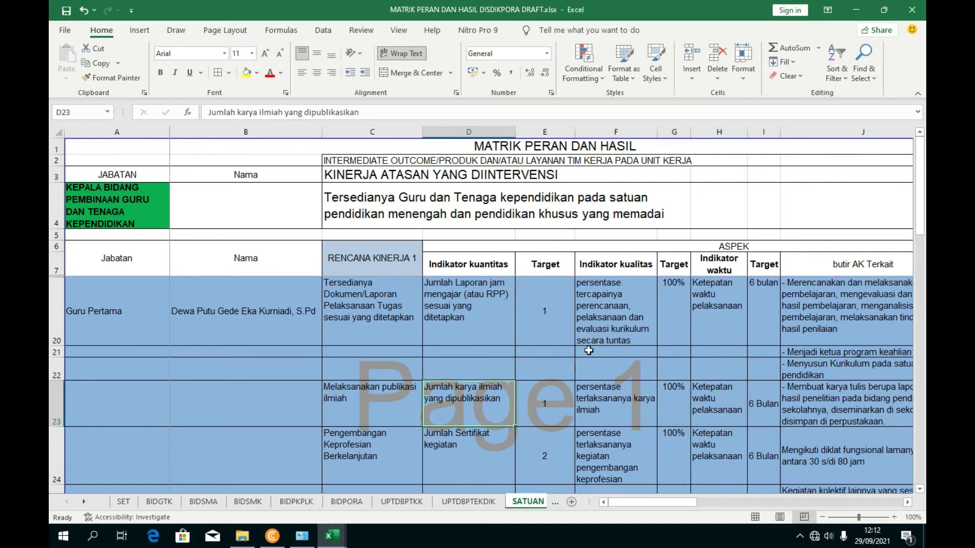
{"action": "left_click", "coordinate": [242, 536]}
- Open the CONTOH SKP JF GURU.xlsx workbook
{"action": "double_click", "coordinate": [195, 76]}
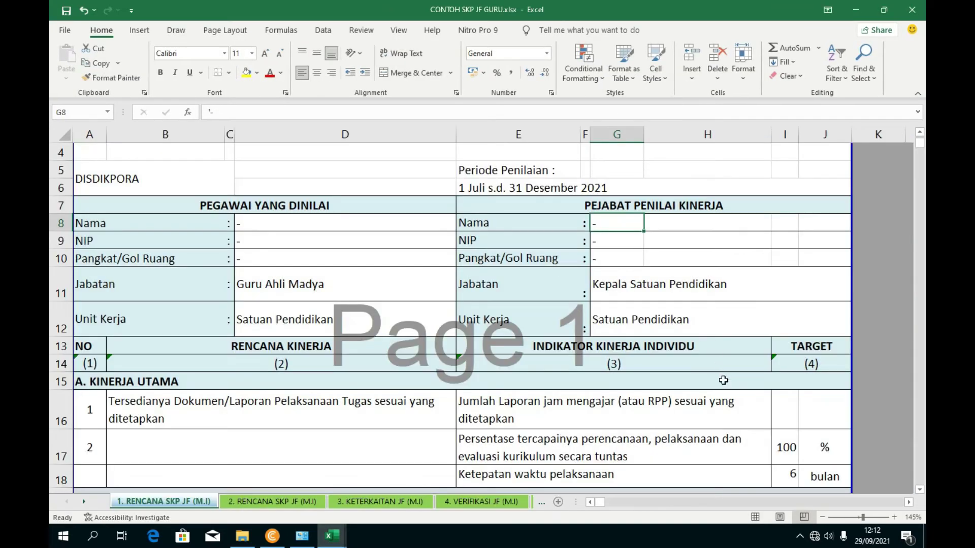
{"action": "left_click_drag", "start_coordinate": [862, 517], "coordinate": [857, 517]}
{"action": "scroll", "coordinate": [403, 357], "scroll_direction": "down", "scroll_amount": 1}
{"action": "scroll", "coordinate": [404, 357], "scroll_direction": "up", "scroll_amount": 1}
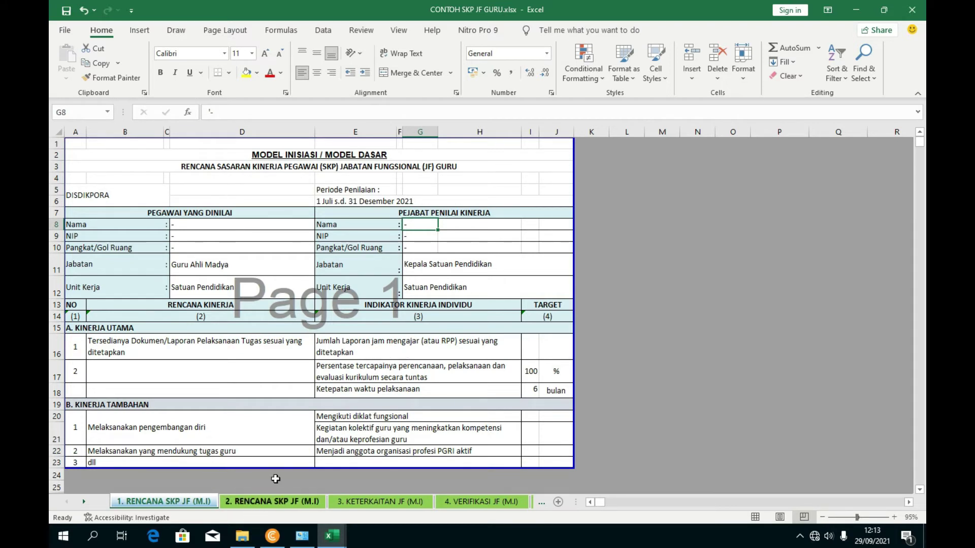
- Browse the RENCANA, KETERKAITAN, VERIFIKASI and PENETAPAN sheets, ending on 1. RENCANA SKP JF (M.I)
{"action": "left_click", "coordinate": [272, 501]}
{"action": "left_click", "coordinate": [380, 501]}
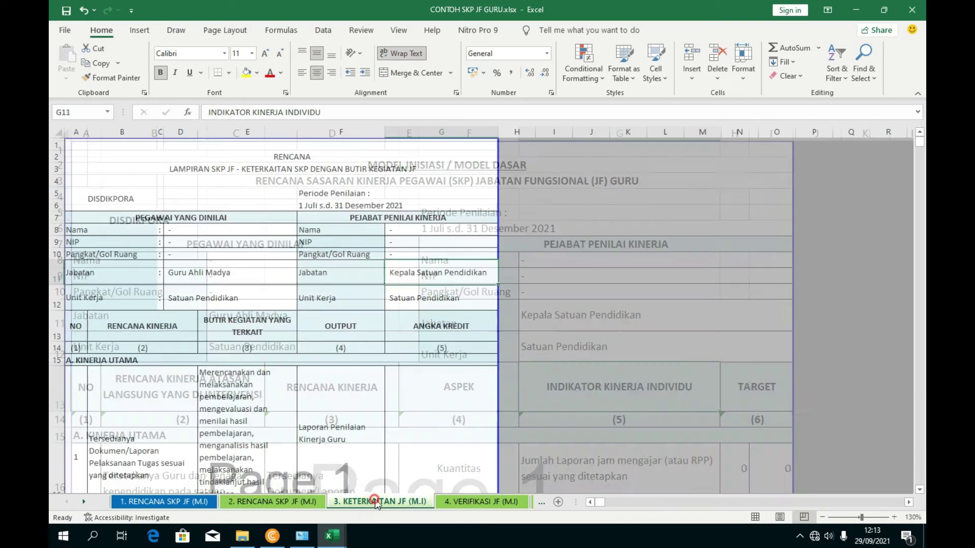
{"action": "left_click", "coordinate": [482, 504]}
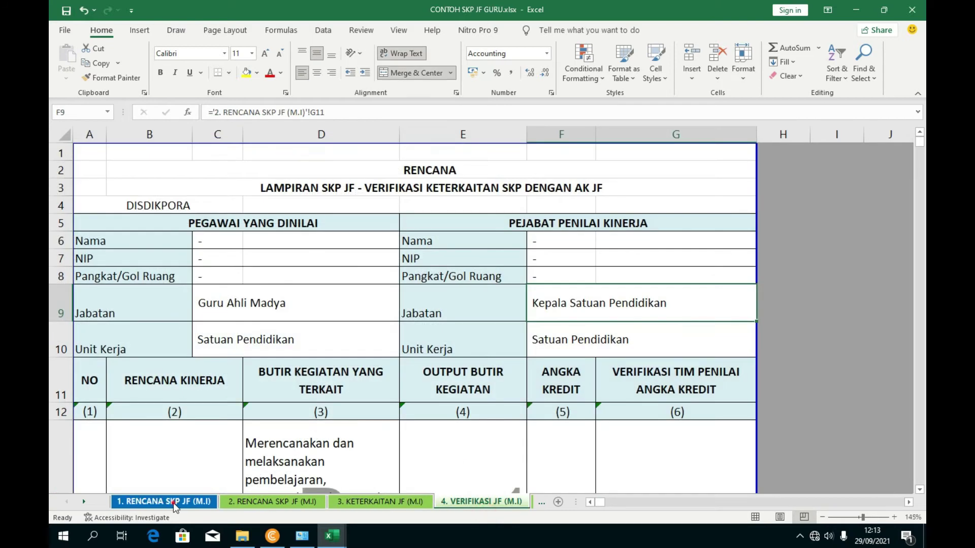
{"action": "left_click", "coordinate": [272, 501]}
{"action": "left_click", "coordinate": [341, 501]}
{"action": "left_click", "coordinate": [453, 503]}
{"action": "left_click", "coordinate": [442, 503]}
{"action": "left_click", "coordinate": [157, 504]}
{"action": "left_click", "coordinate": [138, 505]}
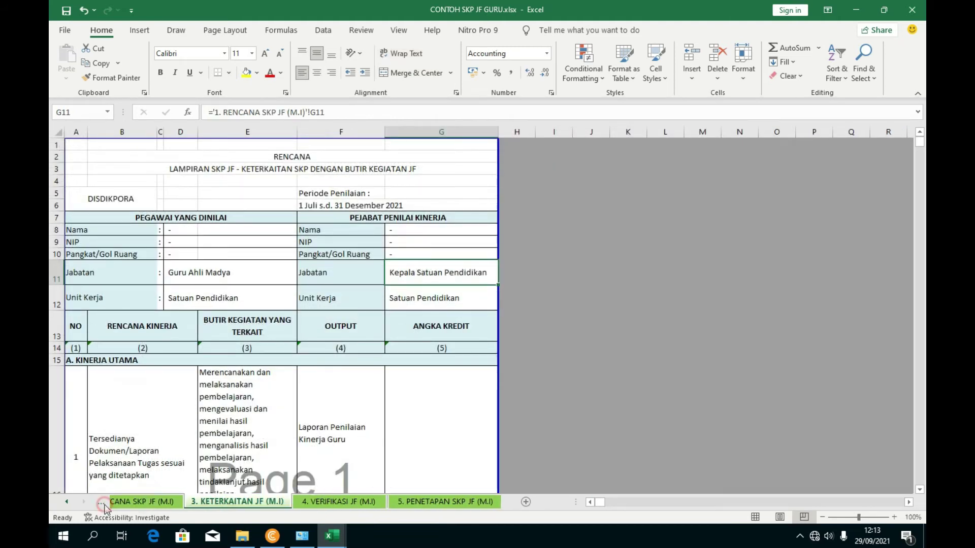
{"action": "left_click", "coordinate": [110, 507]}
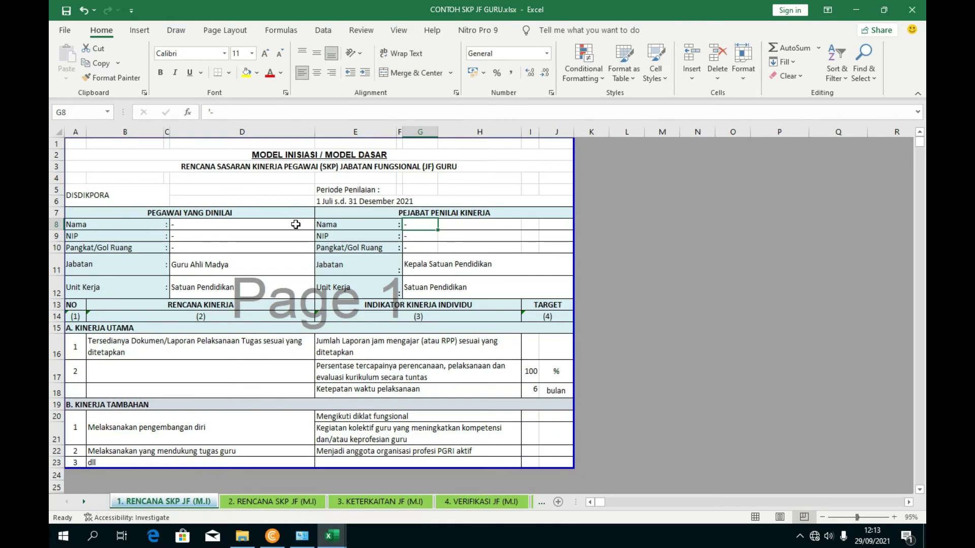
- Check the DISDIKPORA unit name and the 1 Juli s.d. 31 Desember 2021 assessment period
{"action": "left_click", "coordinate": [122, 199]}
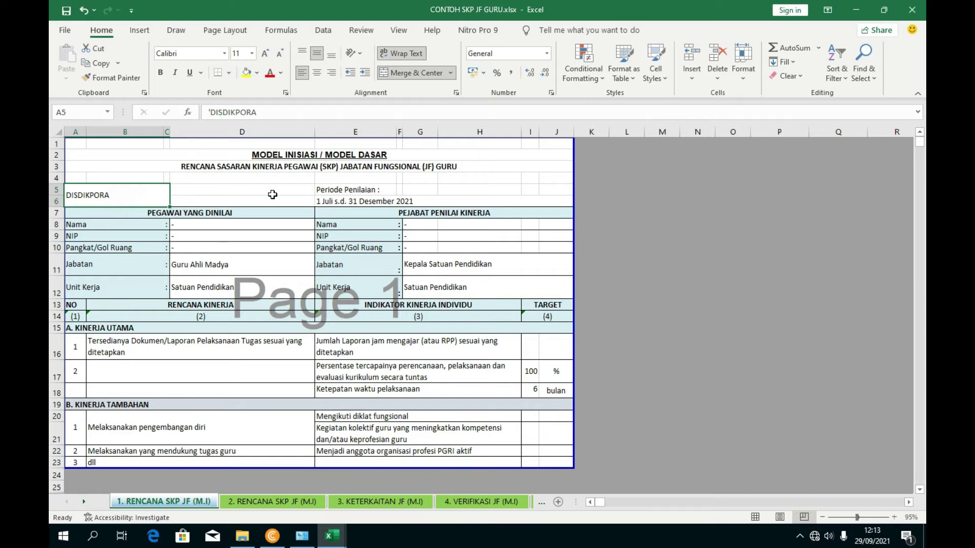
{"action": "left_click", "coordinate": [340, 199]}
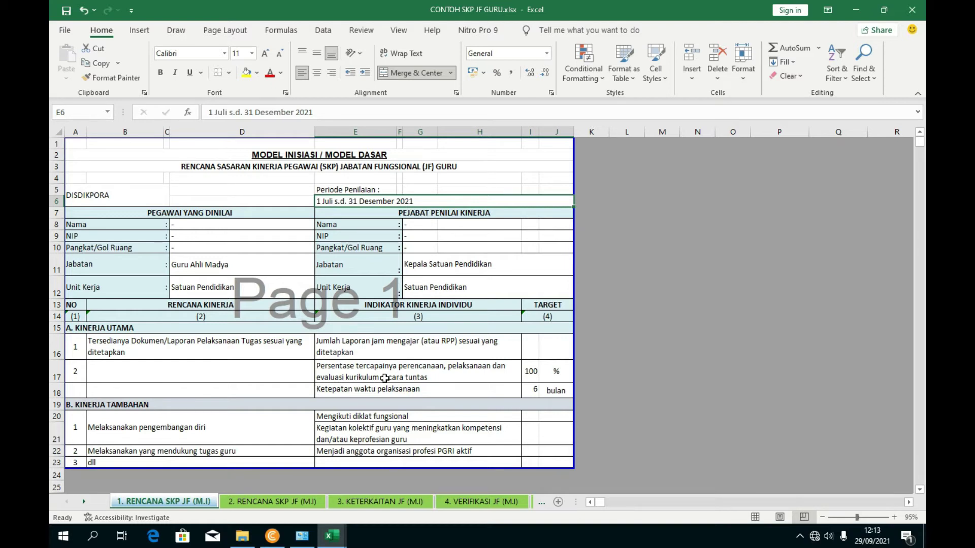
{"action": "scroll", "coordinate": [398, 399], "scroll_direction": "down", "scroll_amount": 1}
{"action": "scroll", "coordinate": [397, 398], "scroll_direction": "up", "scroll_amount": 1}
{"action": "left_click", "coordinate": [273, 501]}
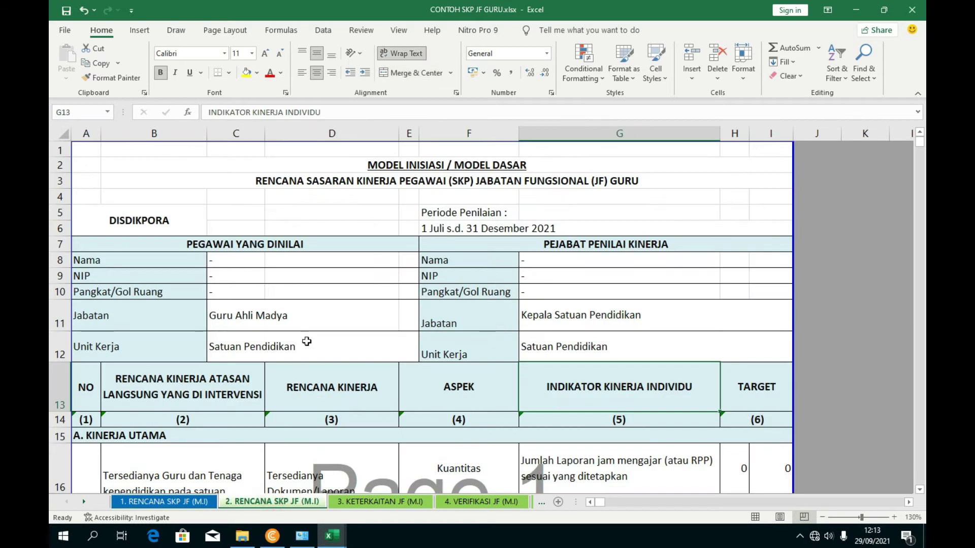
{"action": "left_click", "coordinate": [855, 516]}
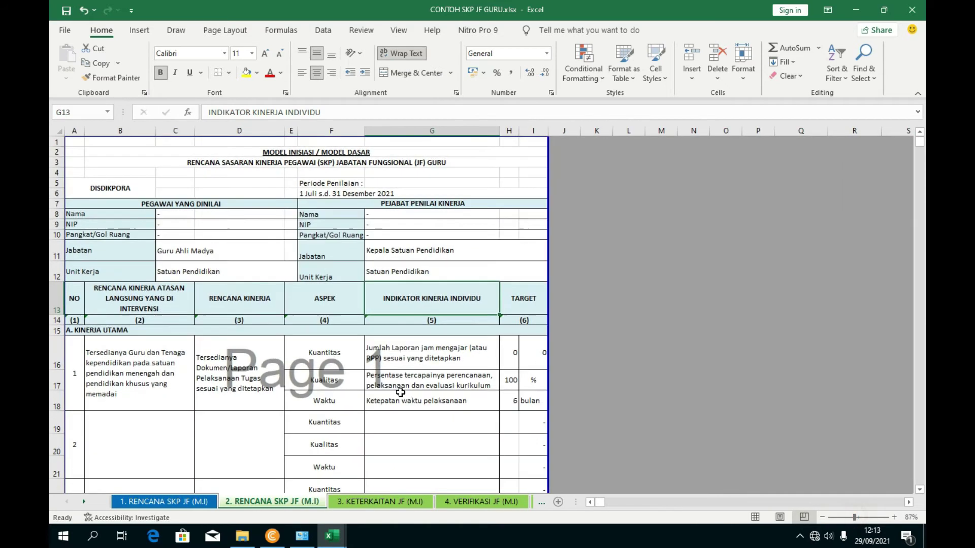
{"action": "left_click", "coordinate": [851, 516]}
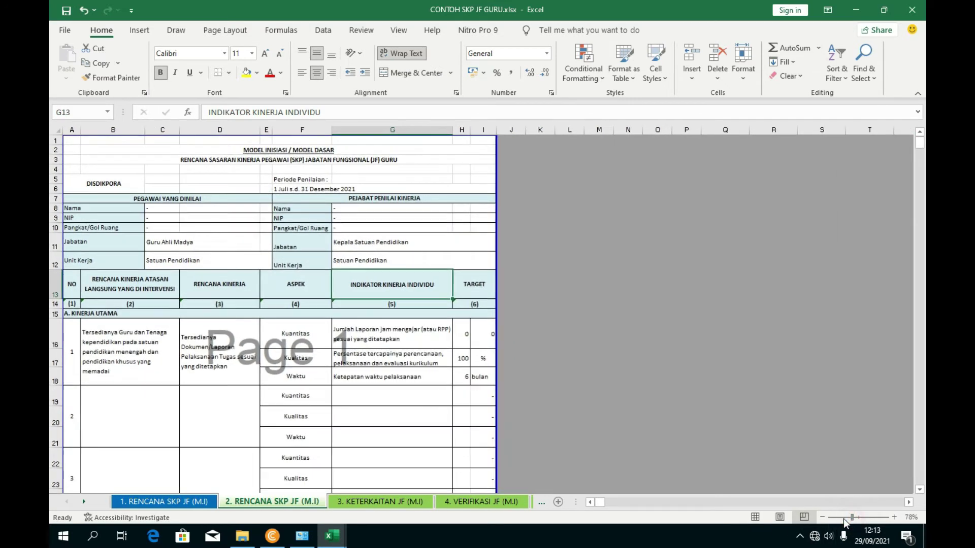
{"action": "left_click", "coordinate": [123, 288]}
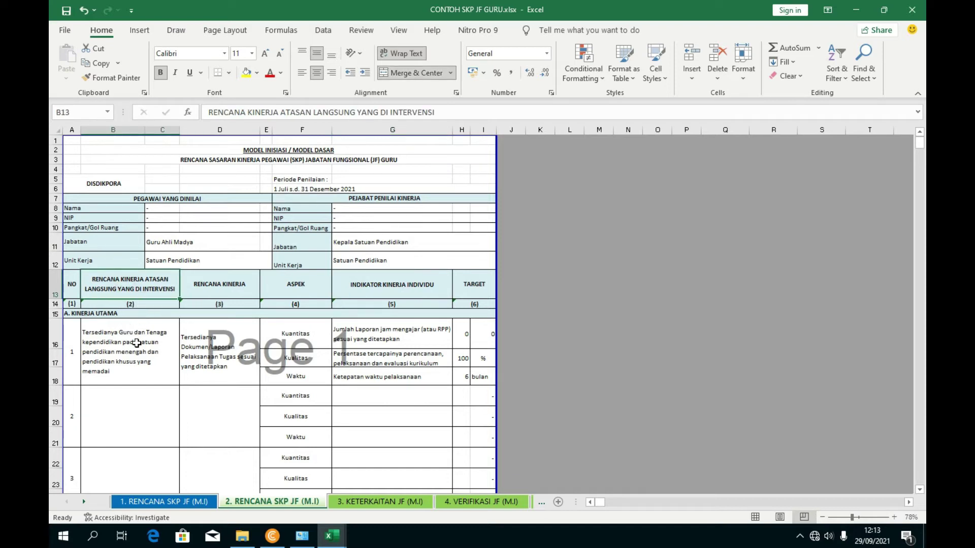
{"action": "left_click", "coordinate": [136, 344]}
{"action": "left_click", "coordinate": [177, 501]}
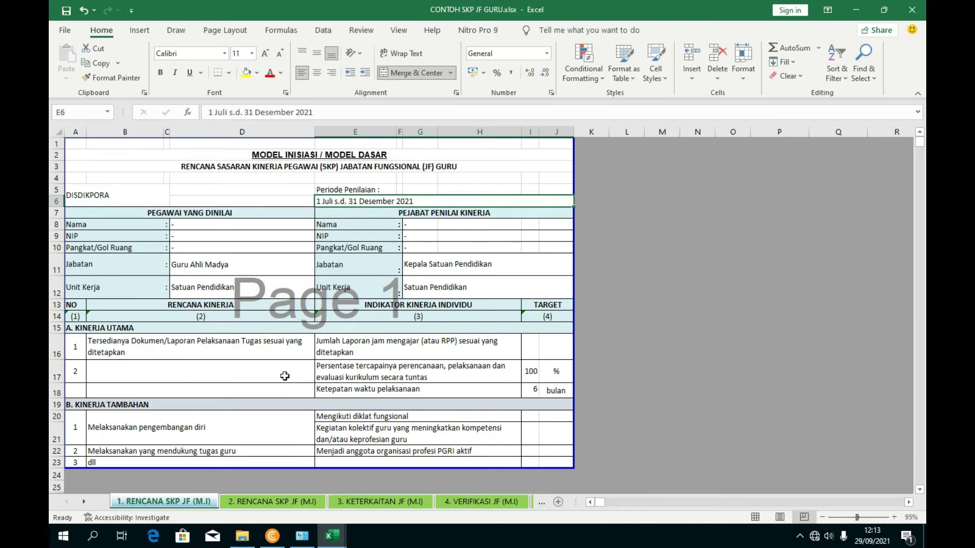
{"action": "left_click", "coordinate": [272, 501]}
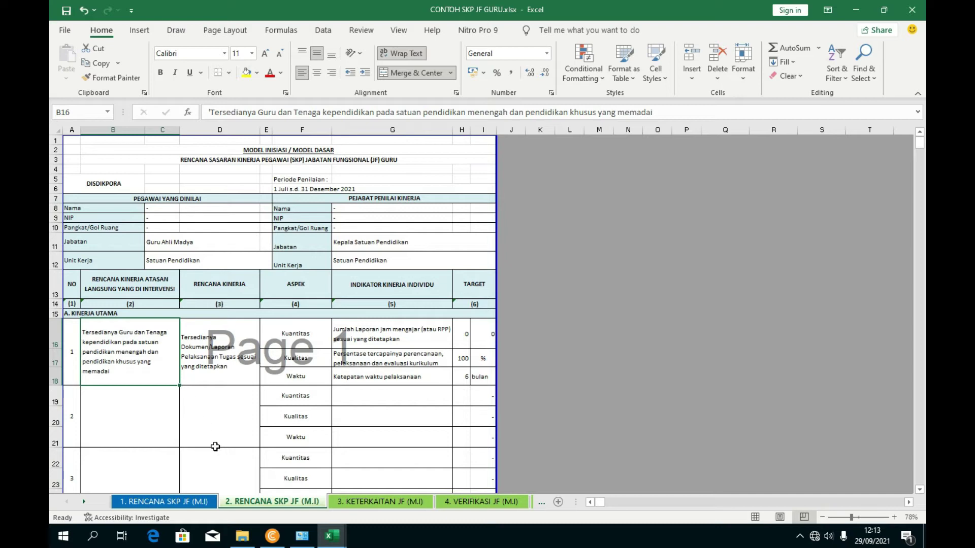
{"action": "scroll", "coordinate": [178, 425], "scroll_direction": "down", "scroll_amount": 2}
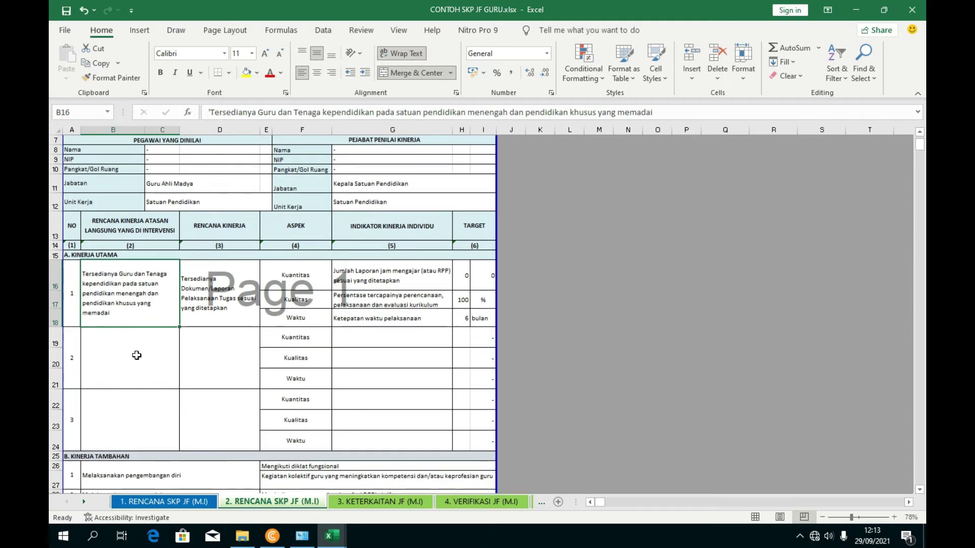
{"action": "left_click", "coordinate": [128, 361]}
{"action": "left_click", "coordinate": [121, 401]}
{"action": "left_click", "coordinate": [125, 363]}
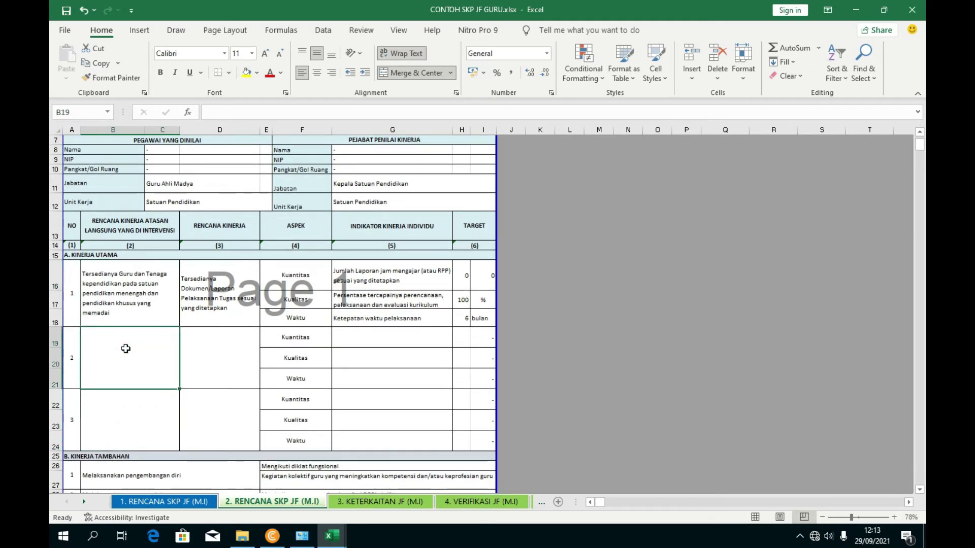
{"action": "left_click", "coordinate": [128, 310]}
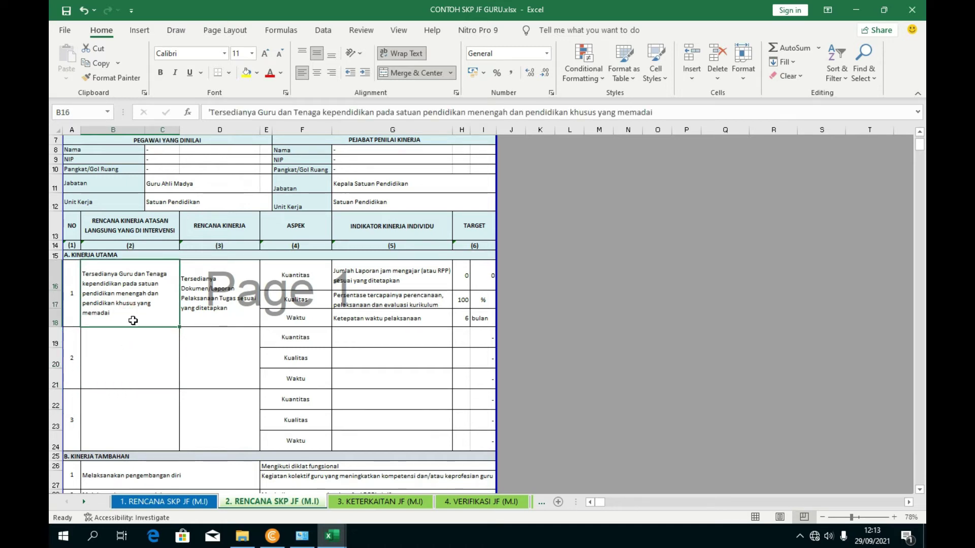
{"action": "left_click", "coordinate": [145, 227]}
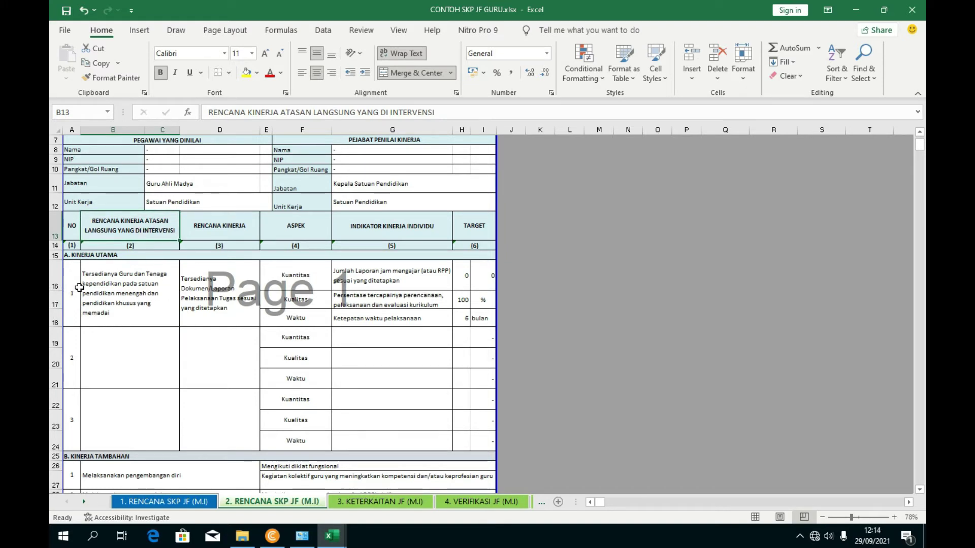
{"action": "left_click", "coordinate": [145, 307]}
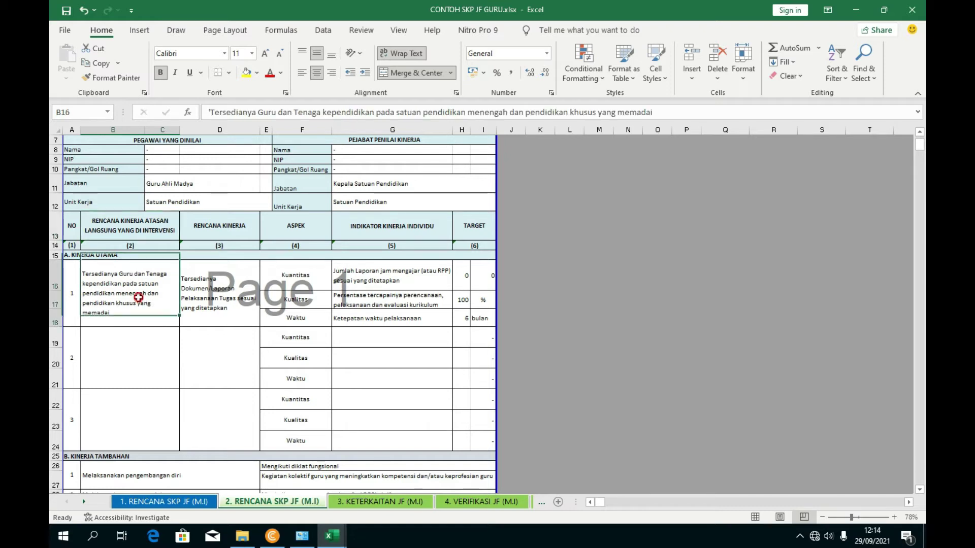
{"action": "left_click", "coordinate": [154, 375]}
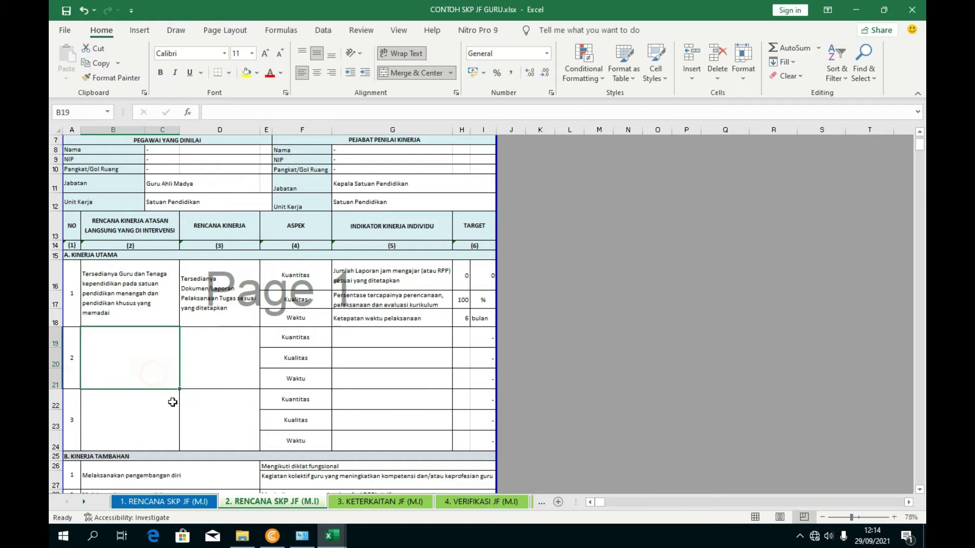
{"action": "left_click", "coordinate": [213, 339]}
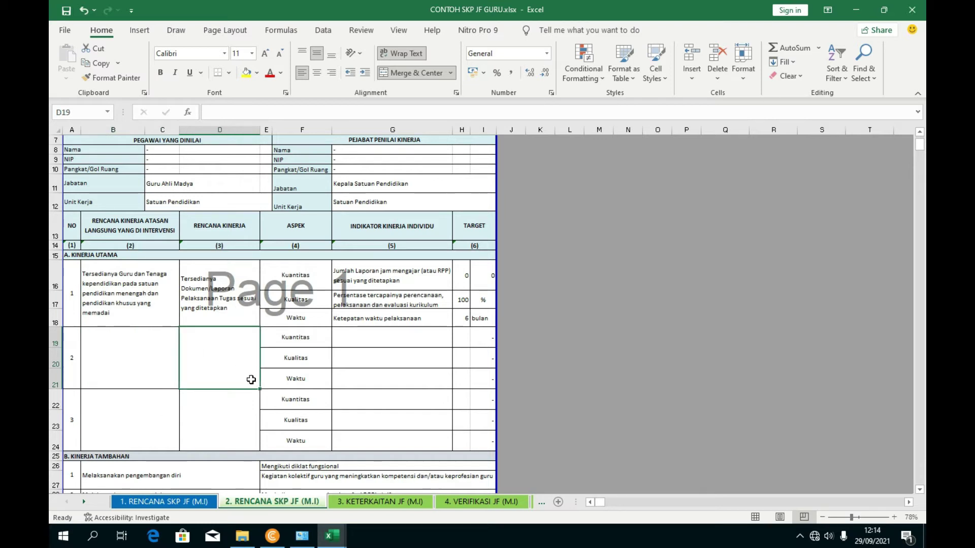
{"action": "left_click", "coordinate": [195, 504]}
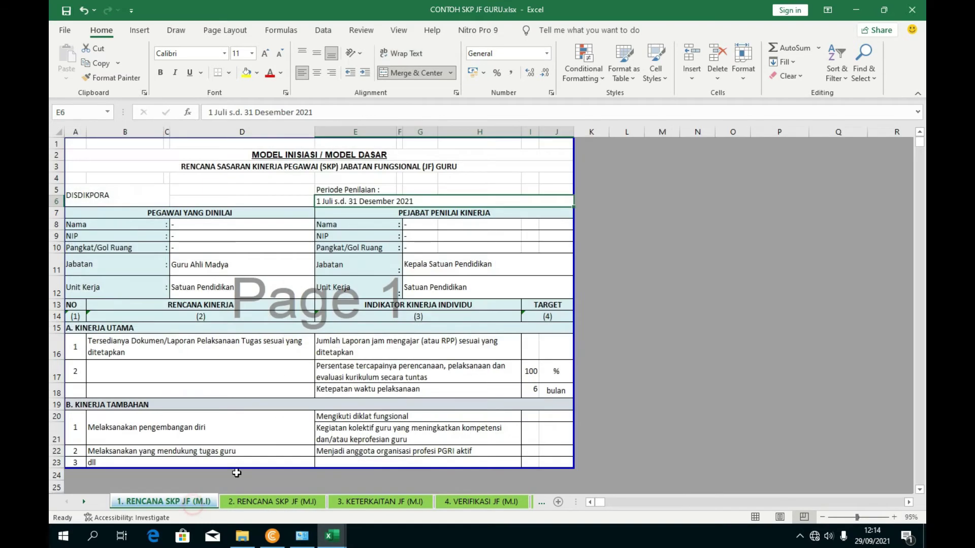
{"action": "left_click", "coordinate": [195, 349]}
{"action": "left_click", "coordinate": [246, 224]}
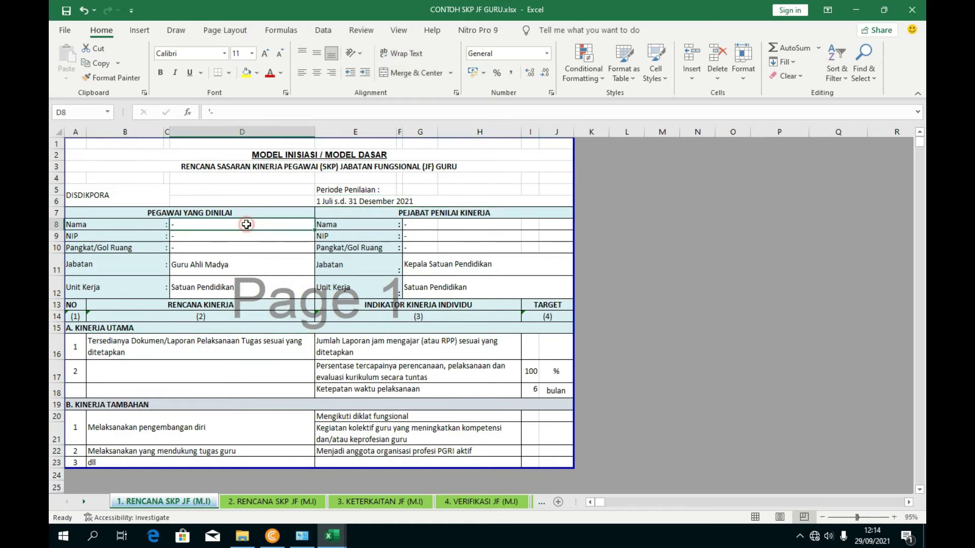
- Enter the employee's full name and confirm it carries over to the other sheets
{"action": "left_click_drag", "start_coordinate": [207, 112], "coordinate": [211, 112]}
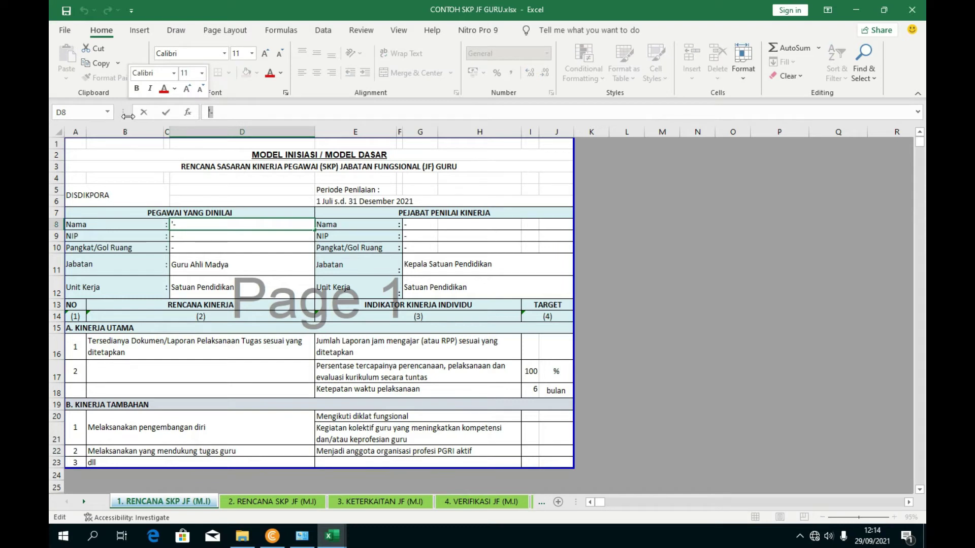
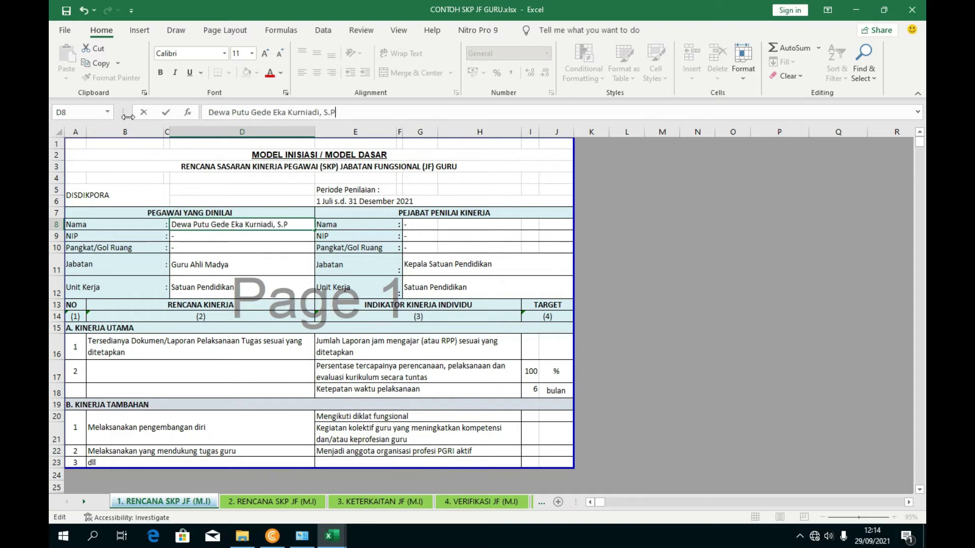
{"action": "left_click", "coordinate": [241, 340]}
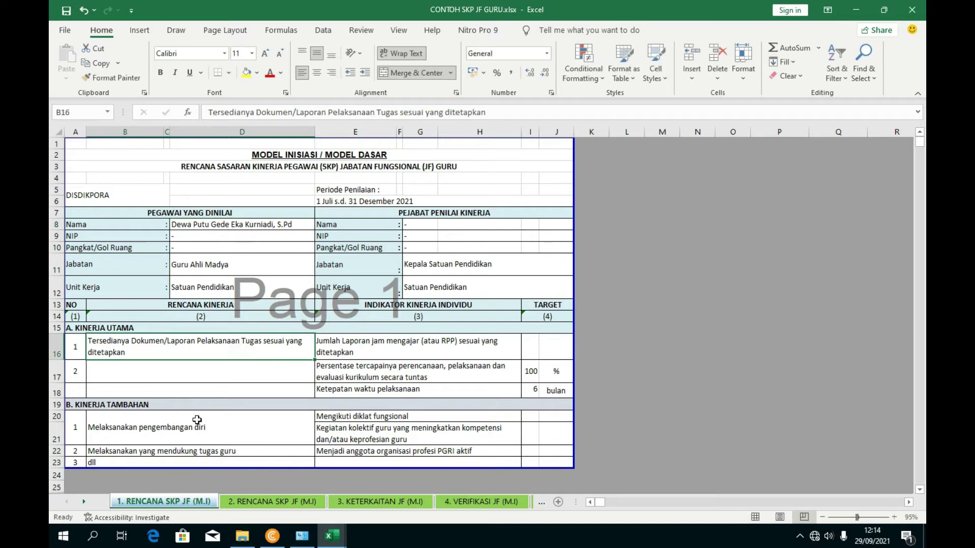
{"action": "left_click", "coordinate": [254, 504]}
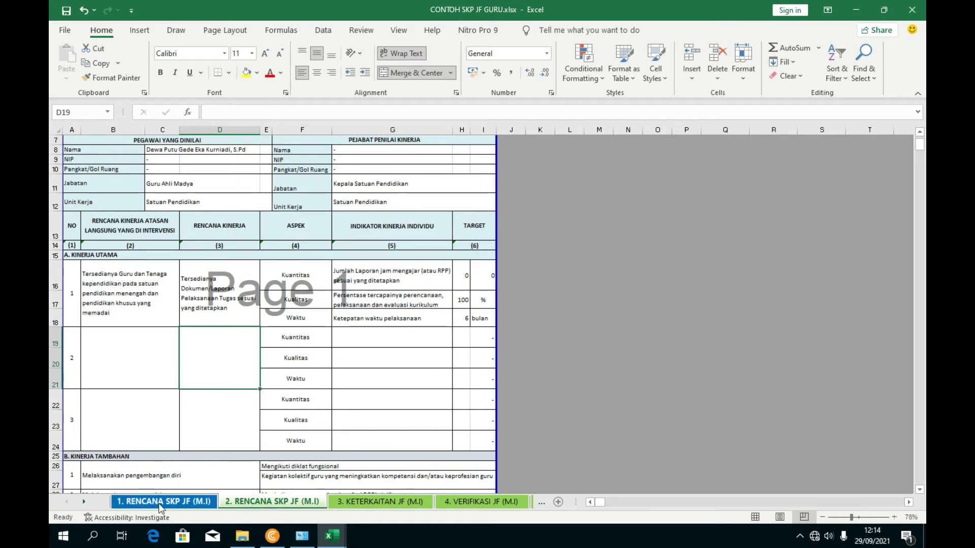
{"action": "left_click", "coordinate": [355, 502]}
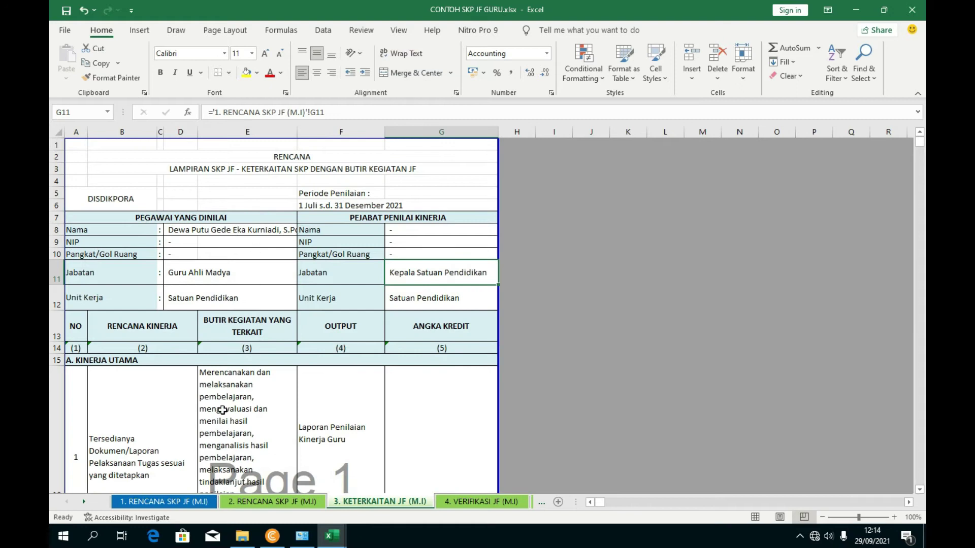
{"action": "left_click", "coordinate": [184, 503]}
- Enter the employee's NIP in D9, stored as text with a leading apostrophe
{"action": "left_click", "coordinate": [189, 237]}
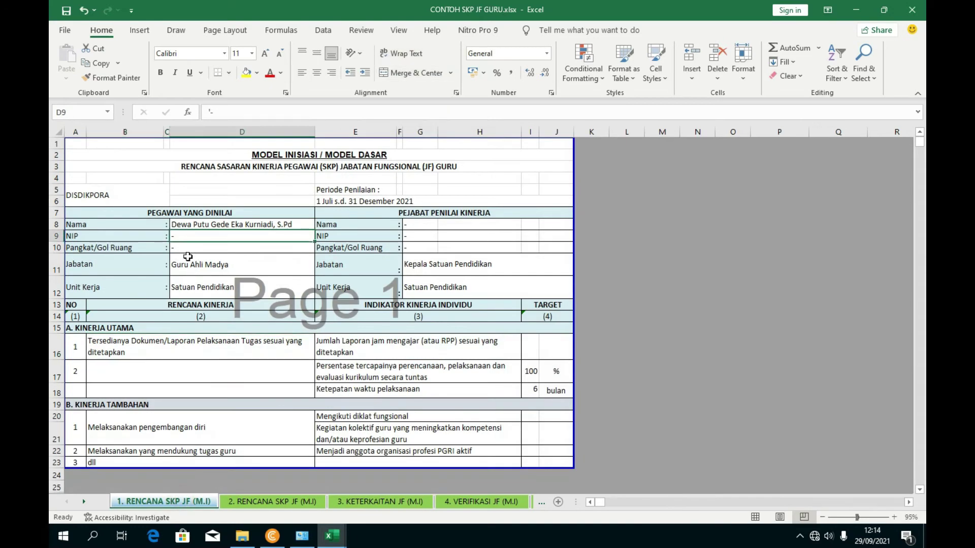
{"action": "left_click", "coordinate": [228, 117]}
{"action": "key", "text": "BackSpace"}
{"action": "key", "text": "BackSpace"}
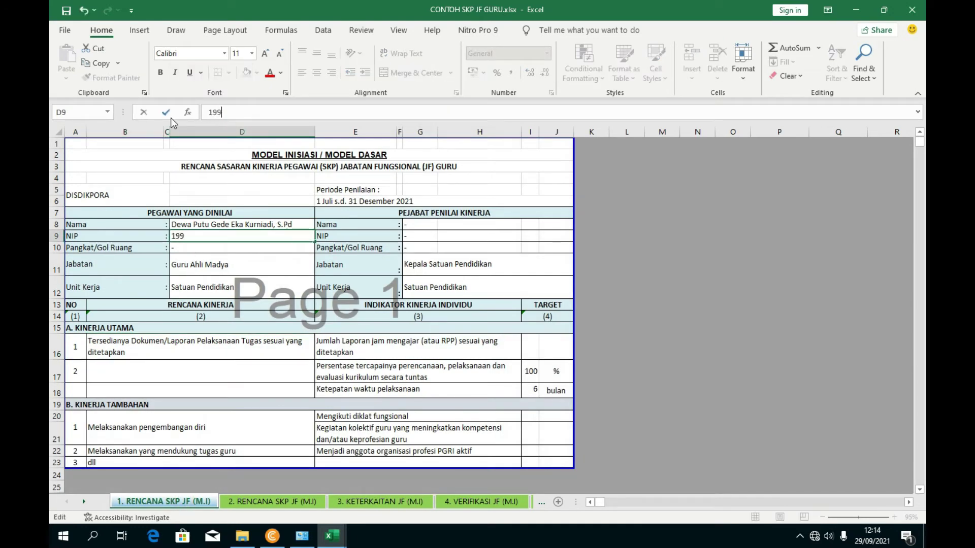
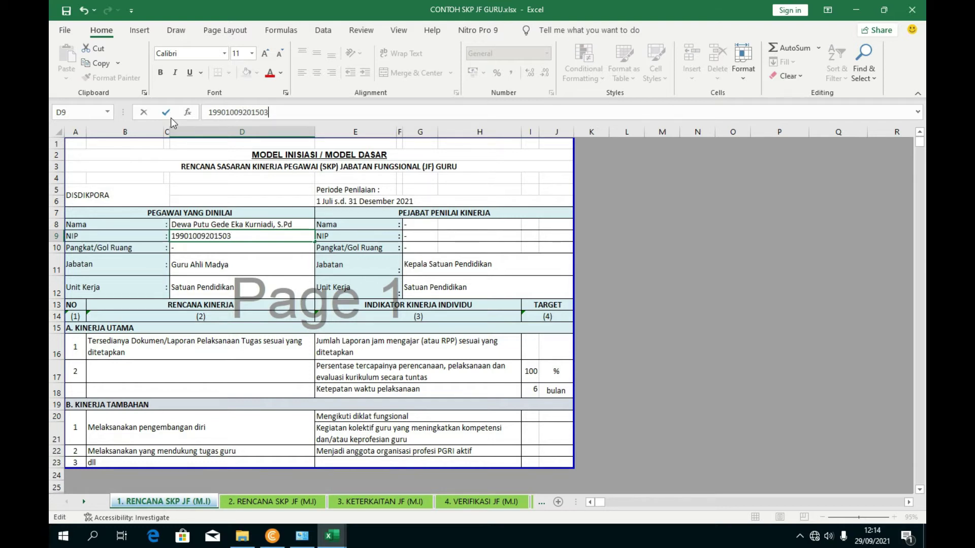
{"action": "left_click", "coordinate": [257, 287]}
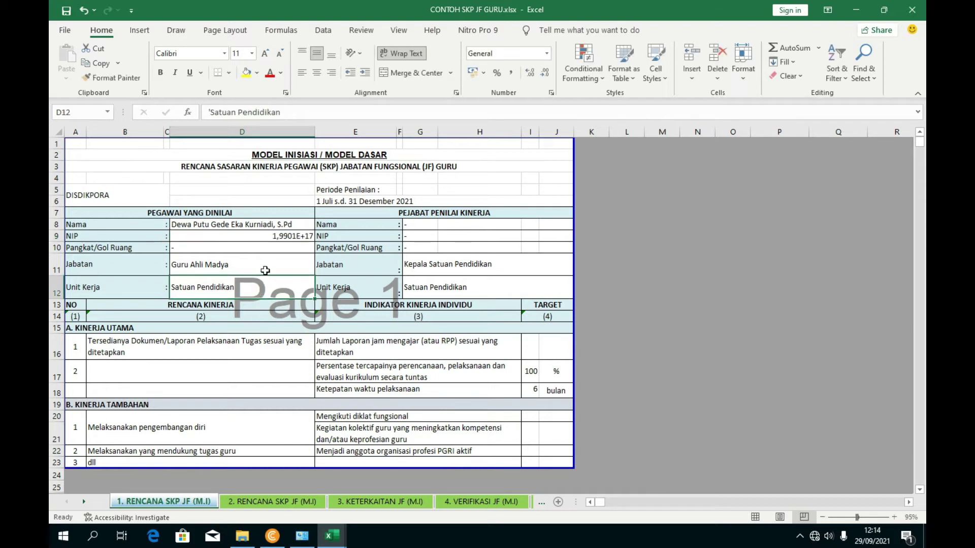
{"action": "left_click", "coordinate": [235, 237]}
{"action": "left_click", "coordinate": [207, 112]}
{"action": "type", "text": "'"}
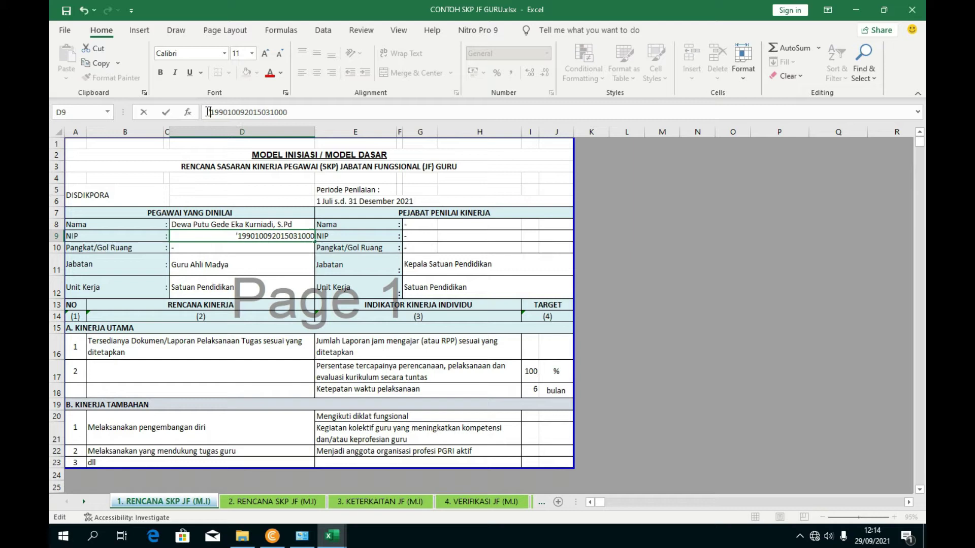
{"action": "left_click", "coordinate": [245, 341]}
- Set the employee's rank in D10 to Penata Muda Tk.I/IIIb
{"action": "left_click", "coordinate": [193, 250]}
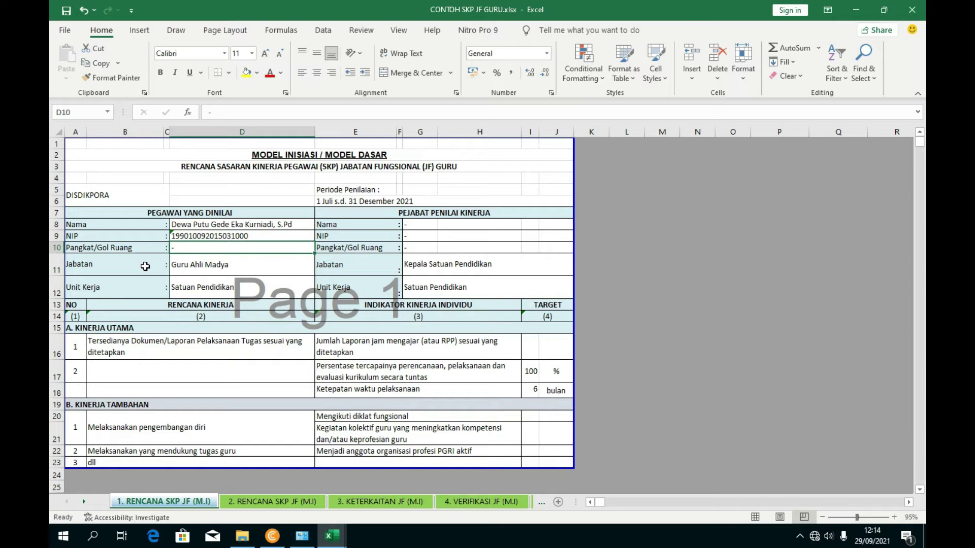
{"action": "type", "text": "Penata Muda Tk.1/IIIb"}
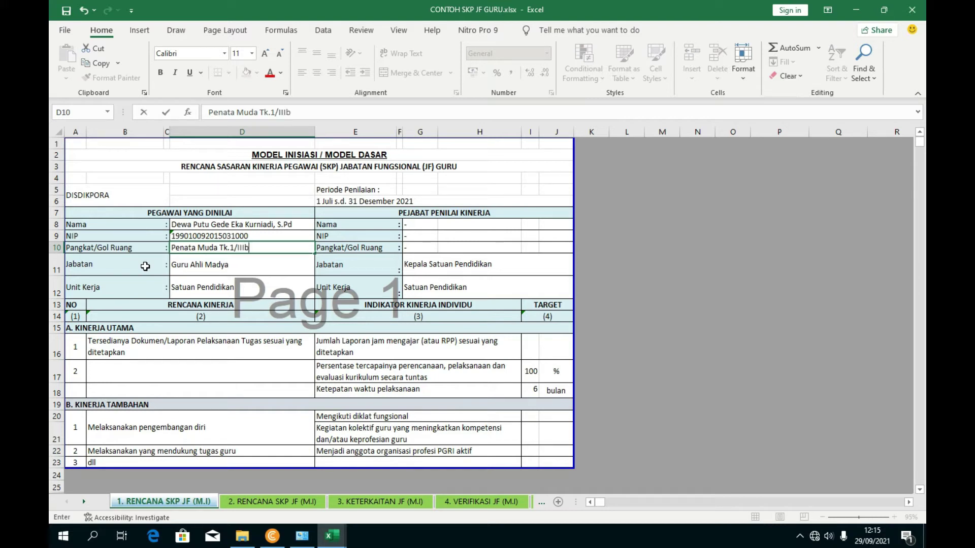
{"action": "left_click", "coordinate": [234, 249]}
{"action": "key", "text": "BackSpace"}
{"action": "type", "text": "I"}
{"action": "left_click", "coordinate": [197, 269]}
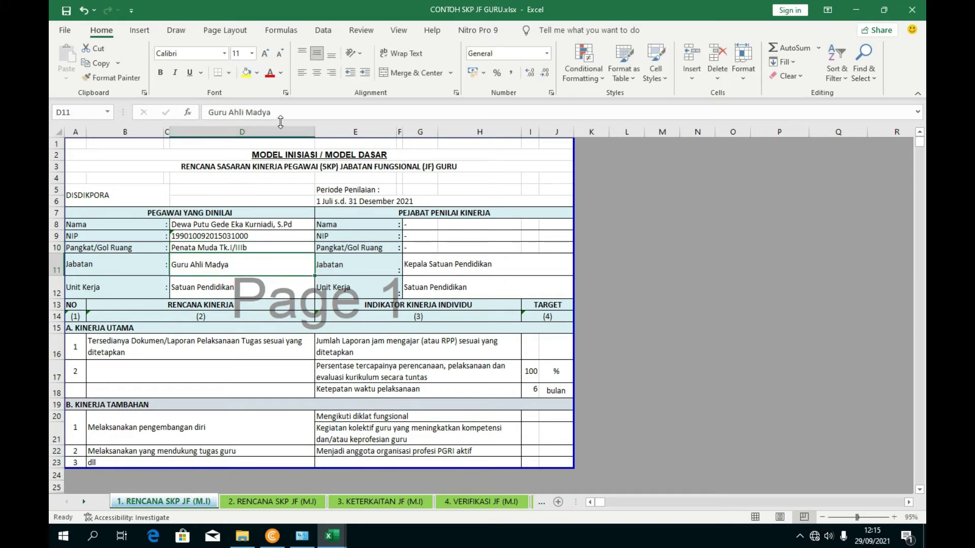
- Replace the position with Guru Pertama and the work unit with SMK Negeri 3 Tabanan
{"action": "left_click_drag", "start_coordinate": [280, 112], "coordinate": [206, 112]}
{"action": "type", "text": "Guru"}
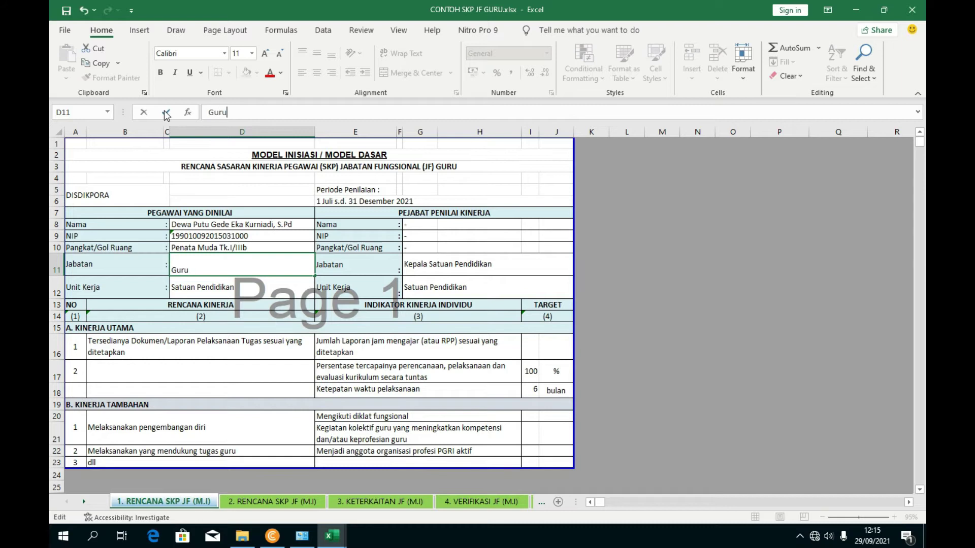
{"action": "type", "text": " Pertama"}
{"action": "left_click", "coordinate": [255, 349]}
{"action": "left_click", "coordinate": [201, 291]}
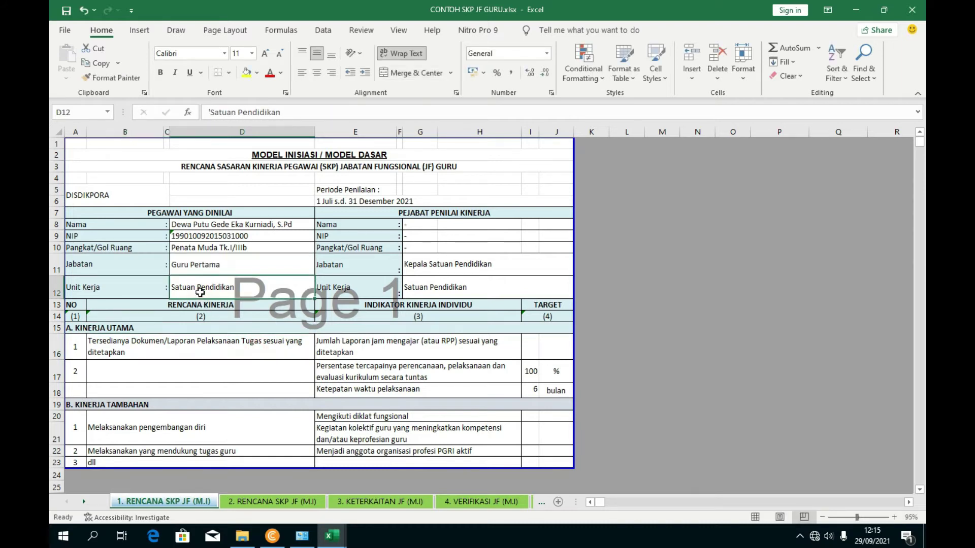
{"action": "left_click_drag", "start_coordinate": [281, 112], "coordinate": [51, 117]}
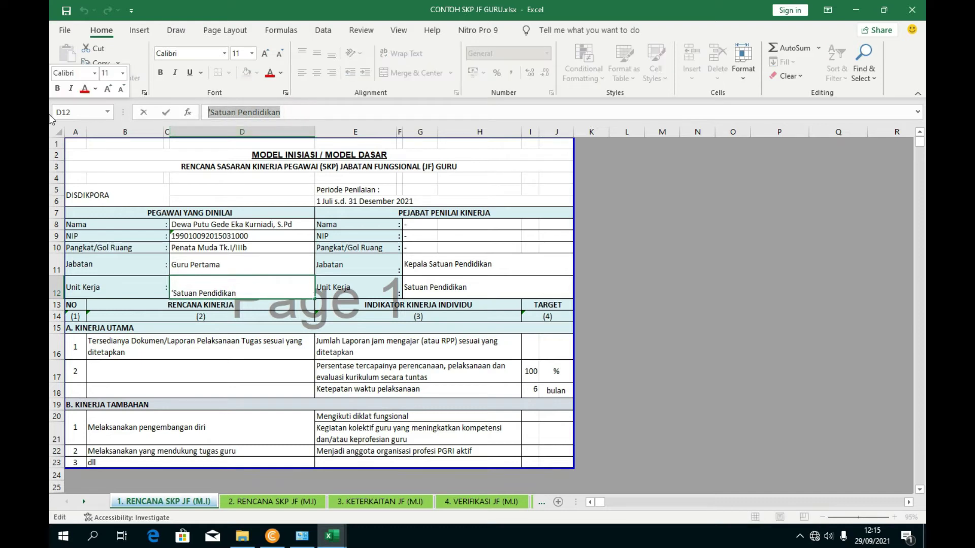
{"action": "type", "text": "SMK"}
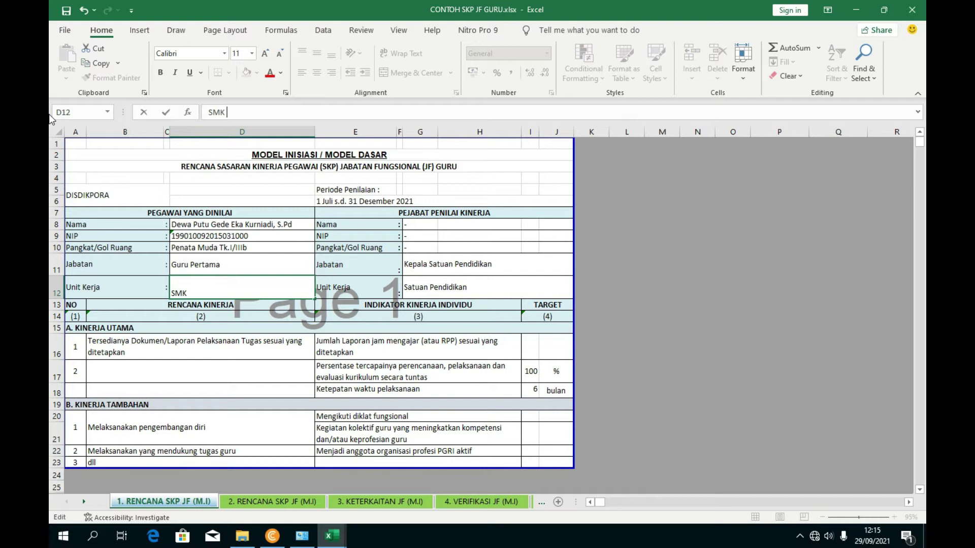
{"action": "type", "text": " Negeri 3 Tabana"}
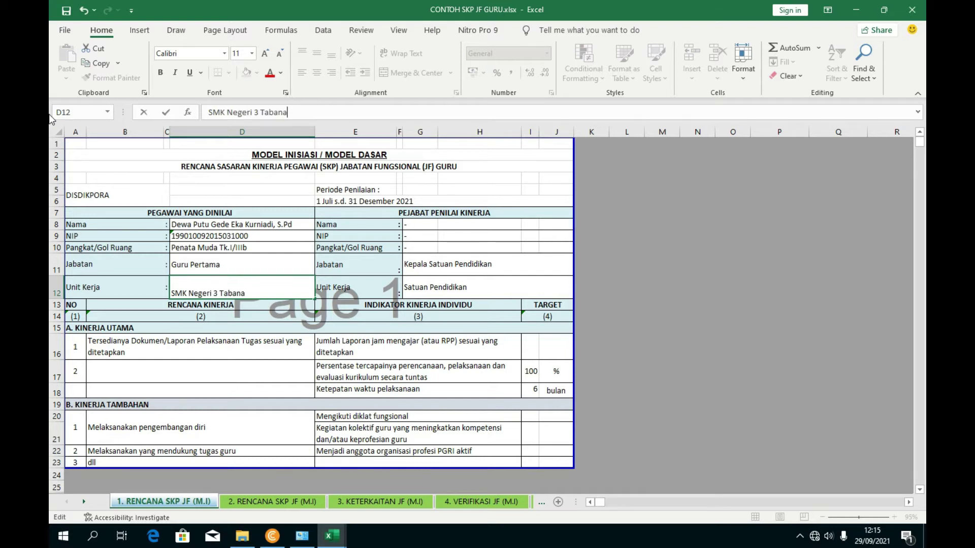
{"action": "type", "text": "n"}
{"action": "left_click", "coordinate": [430, 364]}
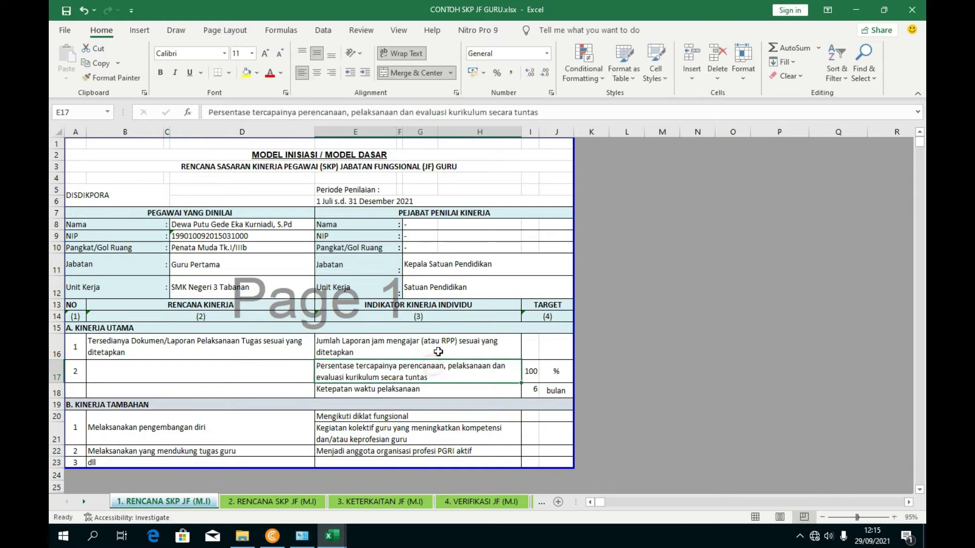
{"action": "left_click", "coordinate": [433, 233]}
- Enter the assessing official's full name in G8
{"action": "left_click", "coordinate": [426, 225]}
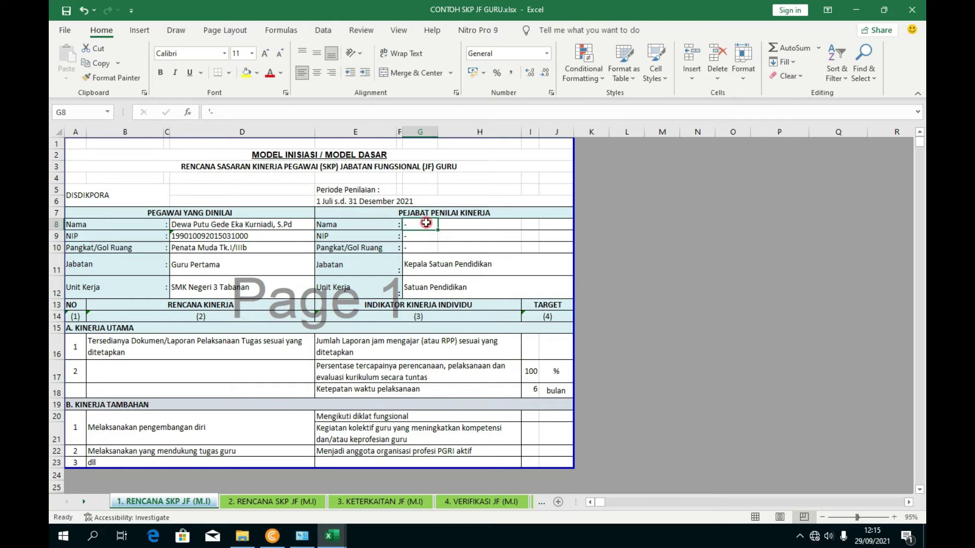
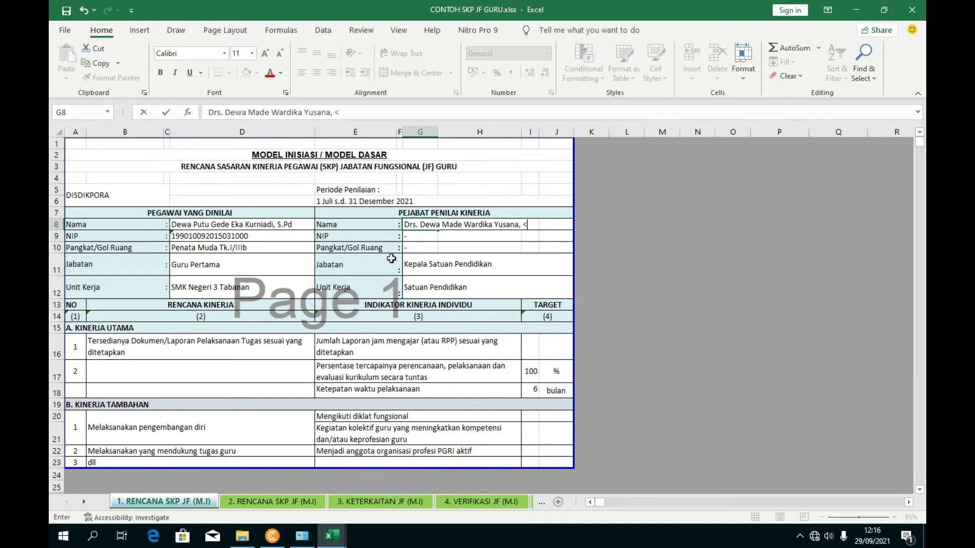
{"action": "left_click", "coordinate": [482, 257]}
- Enter the assessor's NIP in G9 and rank Pembina Tk.I, IV/b in G10
{"action": "left_click", "coordinate": [431, 237]}
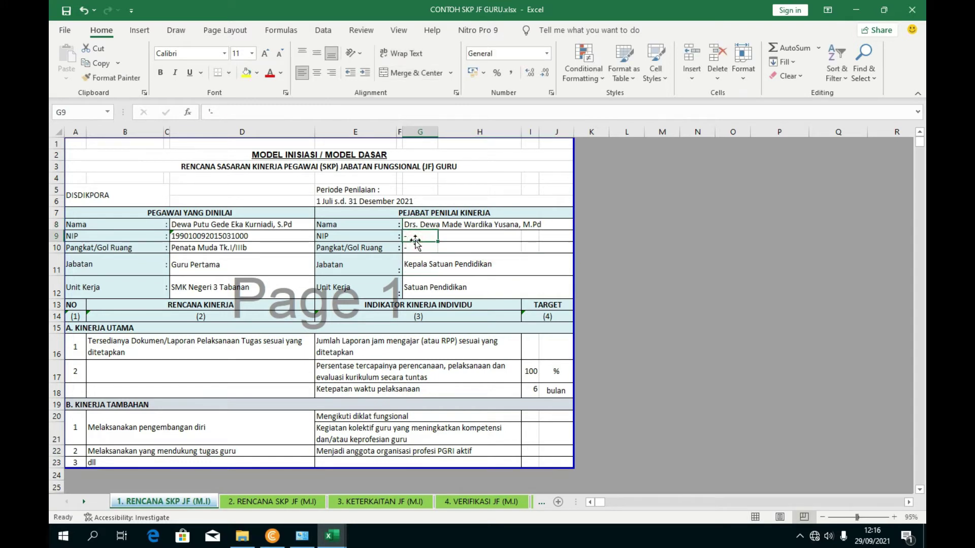
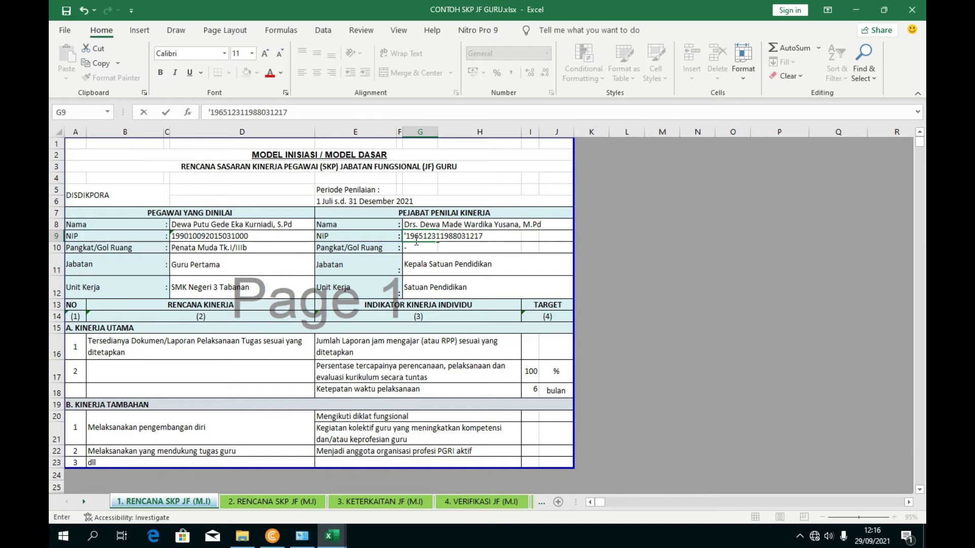
{"action": "key", "text": "Return"}
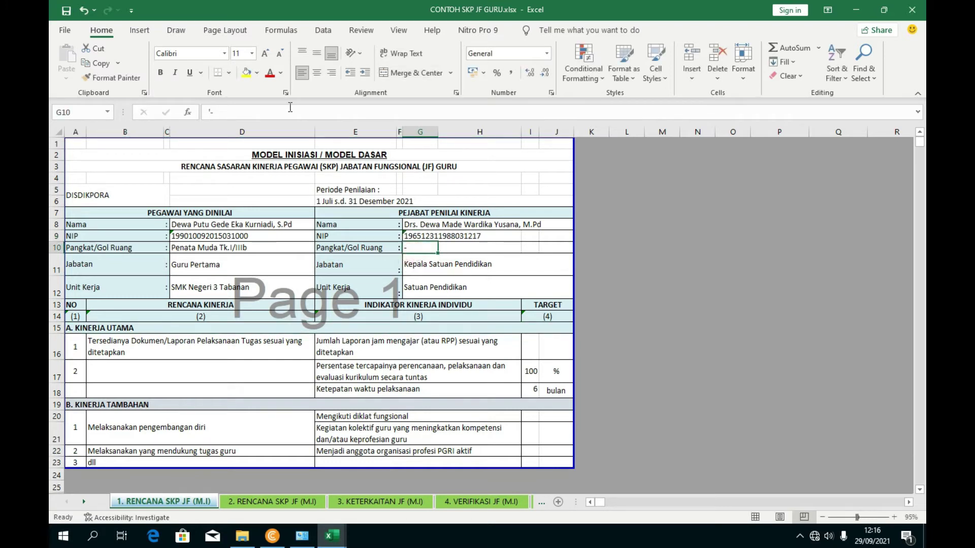
{"action": "left_click_drag", "start_coordinate": [211, 112], "coordinate": [180, 115]}
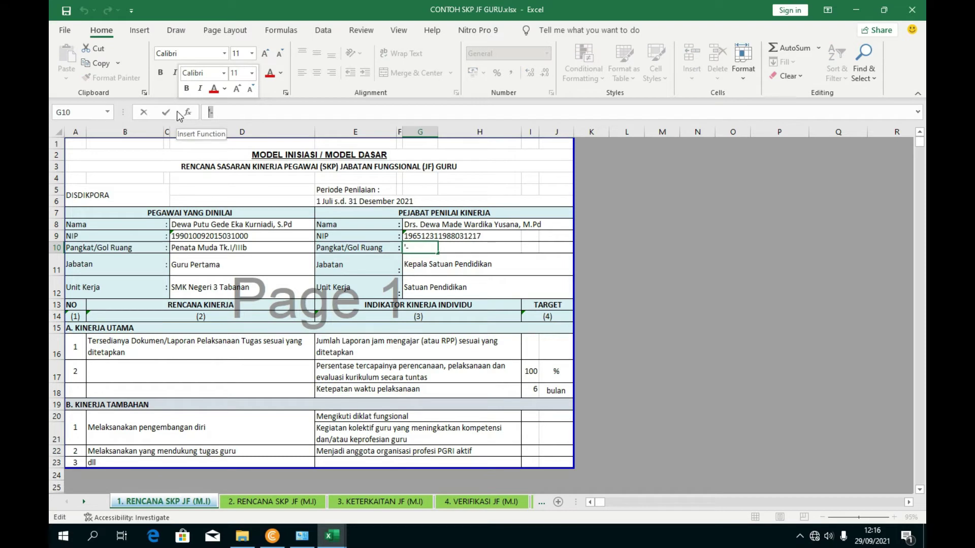
{"action": "type", "text": "Pe"}
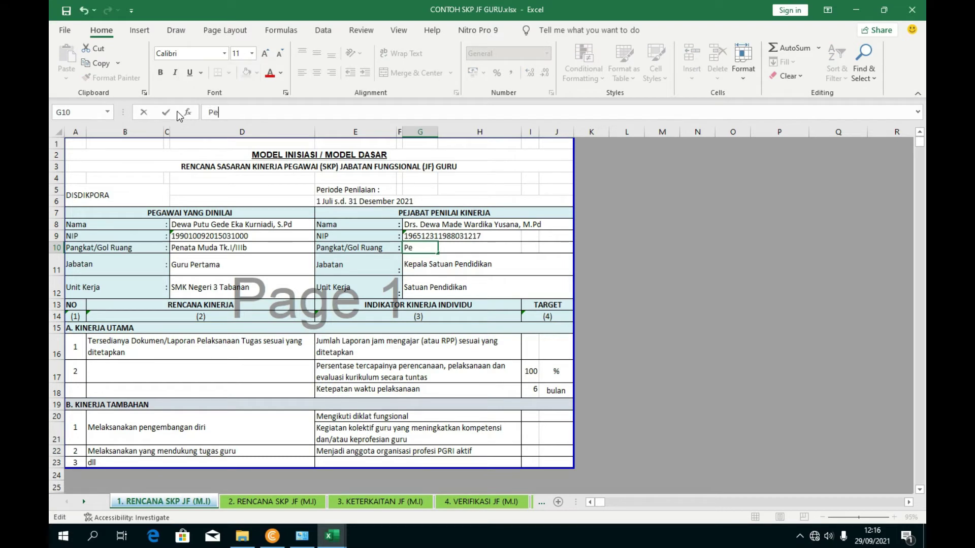
{"action": "type", "text": "mbina Tk.I, IV/b"}
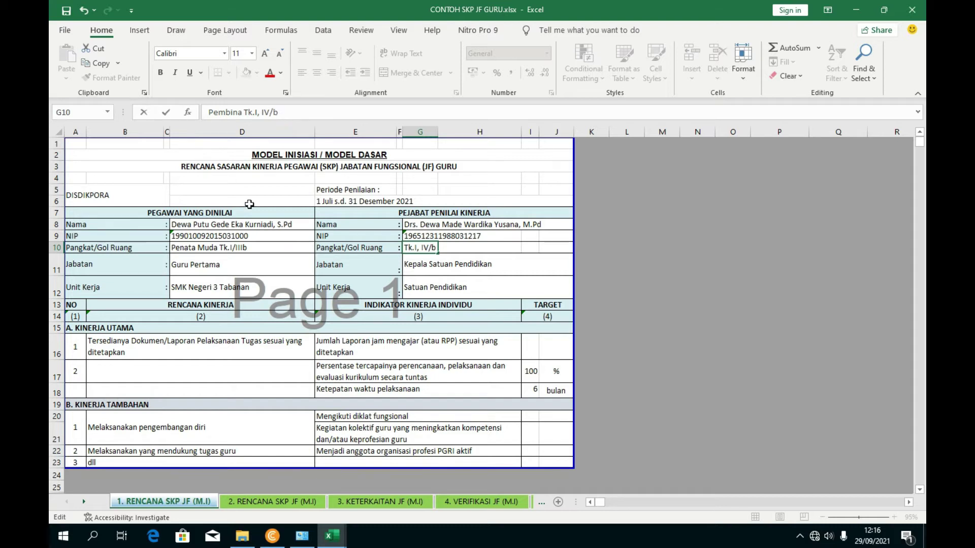
{"action": "left_click", "coordinate": [409, 371]}
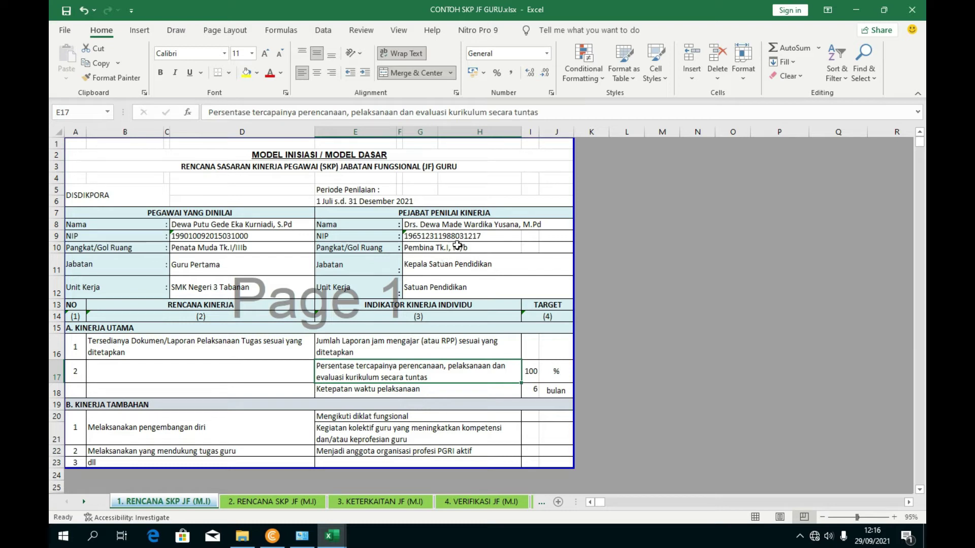
- Correct the employee's rank in D10 to 'Penata Muda Tk.I, III/b'
{"action": "left_click", "coordinate": [247, 249]}
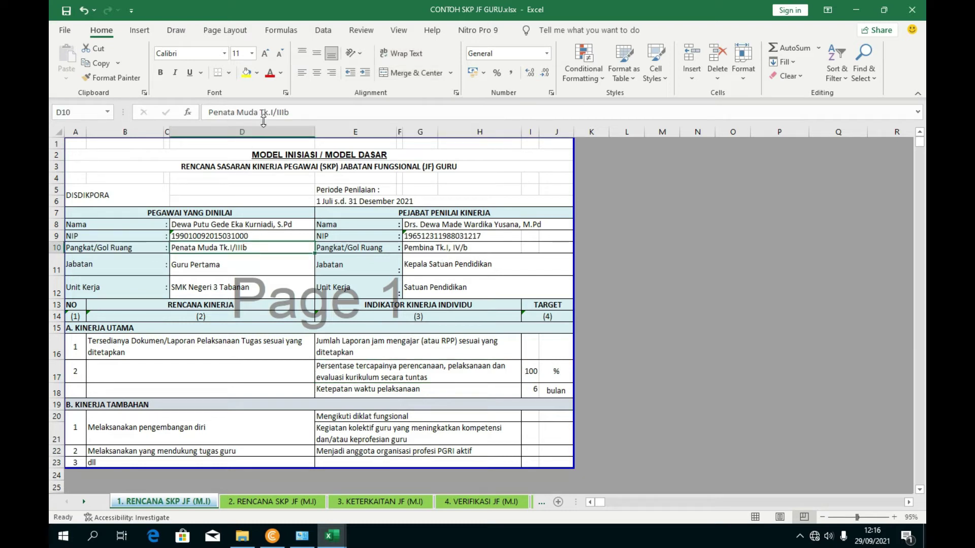
{"action": "left_click", "coordinate": [277, 112]}
{"action": "key", "text": "BackSpace"}
{"action": "type", "text": ","}
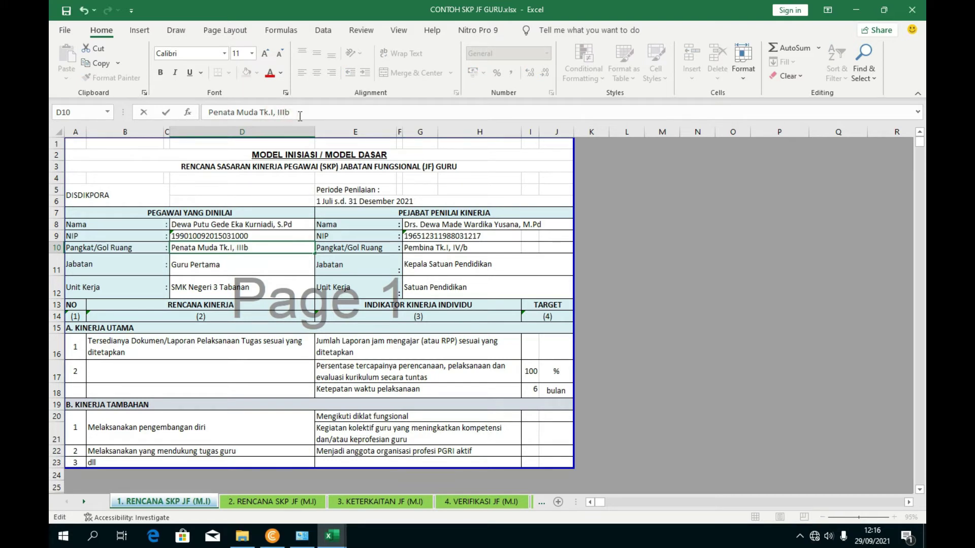
{"action": "left_click", "coordinate": [465, 236]}
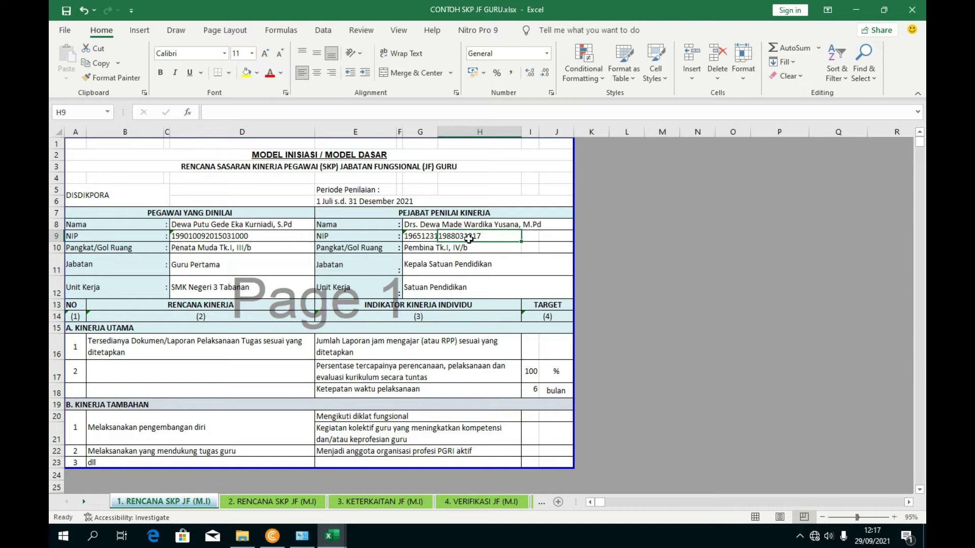
- Replace the assessor's position in G11 with Kepala Sekolah
{"action": "left_click", "coordinate": [430, 265]}
{"action": "left_click", "coordinate": [332, 117]}
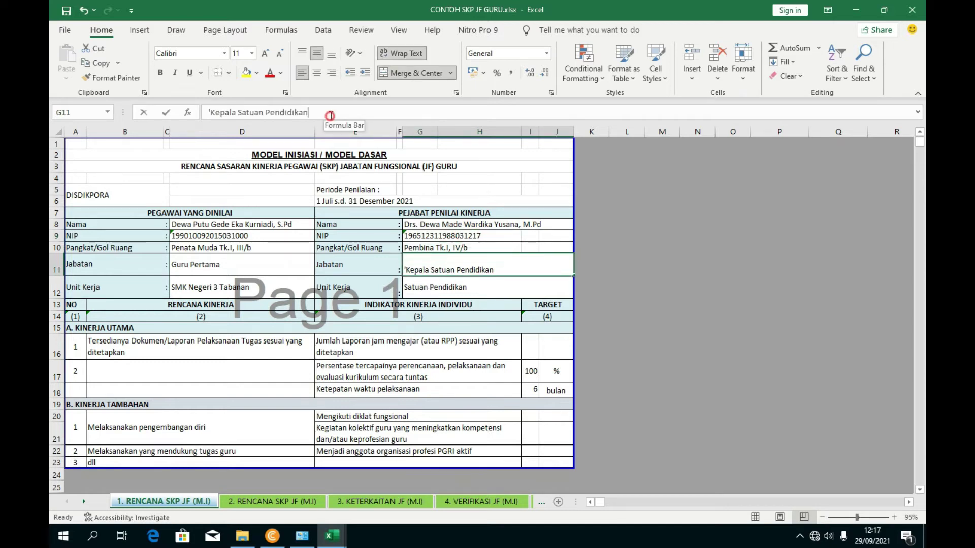
{"action": "triple_click", "coordinate": [259, 116]}
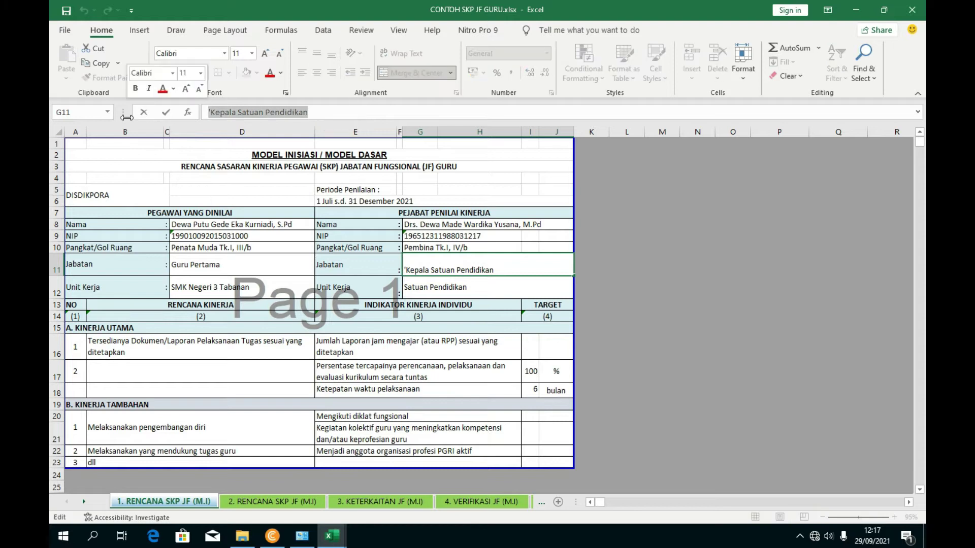
{"action": "left_click_drag", "start_coordinate": [312, 112], "coordinate": [243, 114]}
{"action": "type", "text": "MK"}
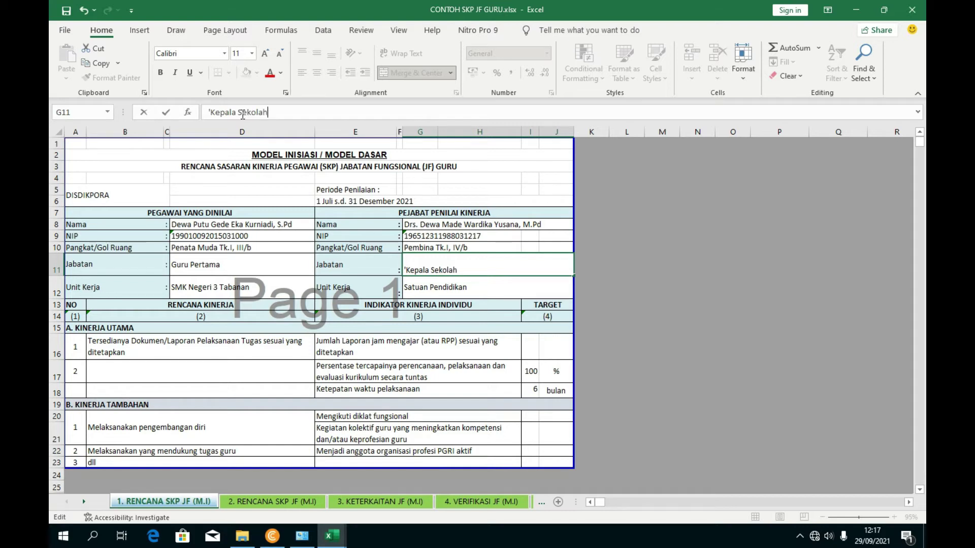
{"action": "left_click", "coordinate": [501, 432]}
- Replace the assessor's work unit in G12 with SMK Negeri 3 Tabanan
{"action": "left_click", "coordinate": [437, 293]}
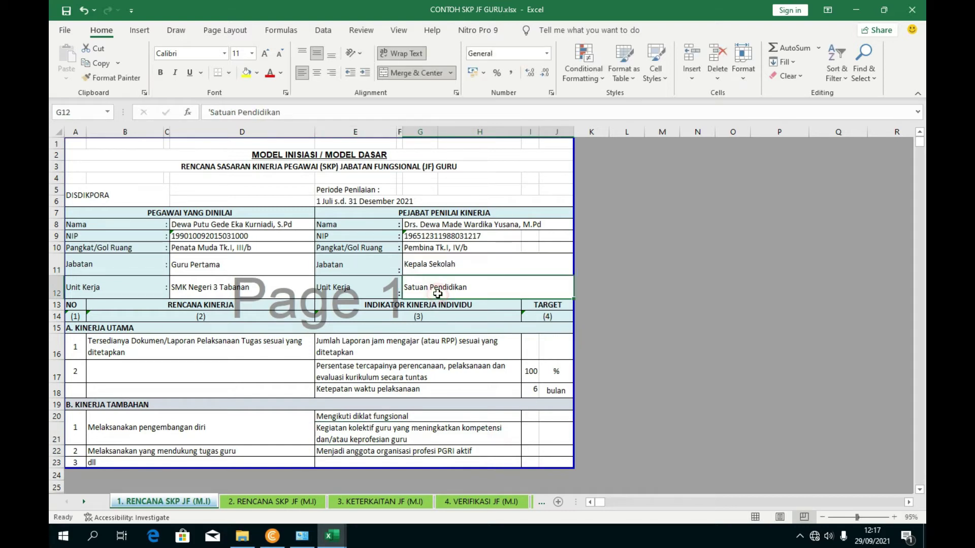
{"action": "left_click_drag", "start_coordinate": [294, 112], "coordinate": [214, 114]}
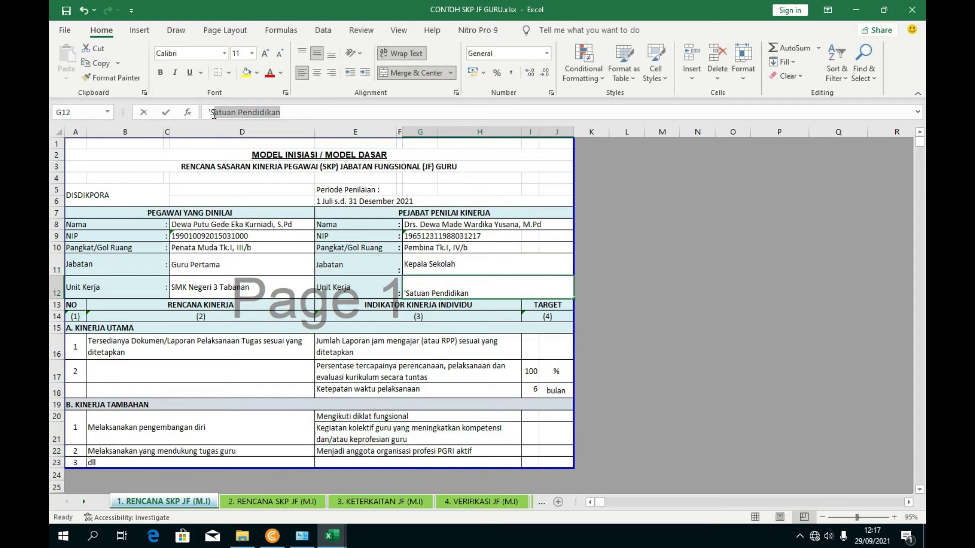
{"action": "type", "text": "SMK Neger"}
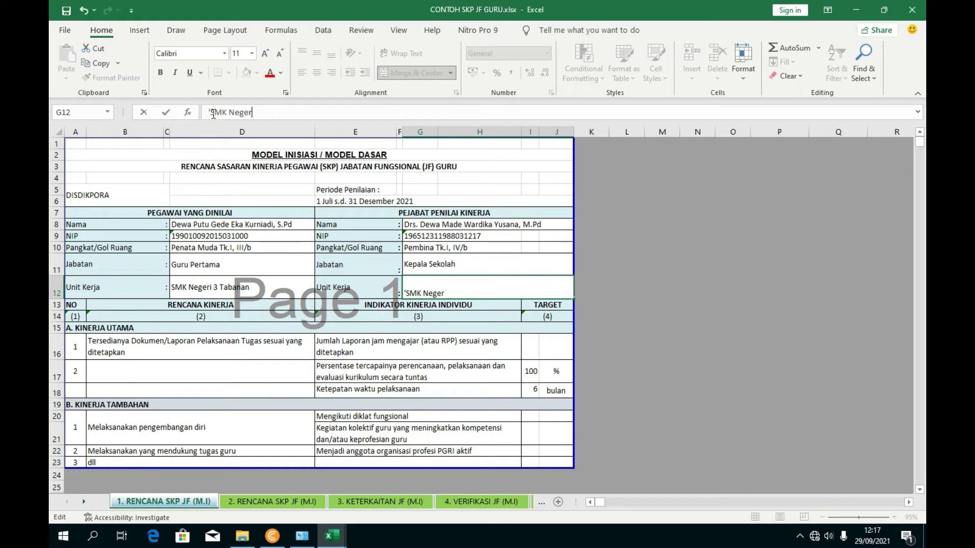
{"action": "type", "text": "i 3 Tabanan"}
{"action": "left_click", "coordinate": [521, 404]}
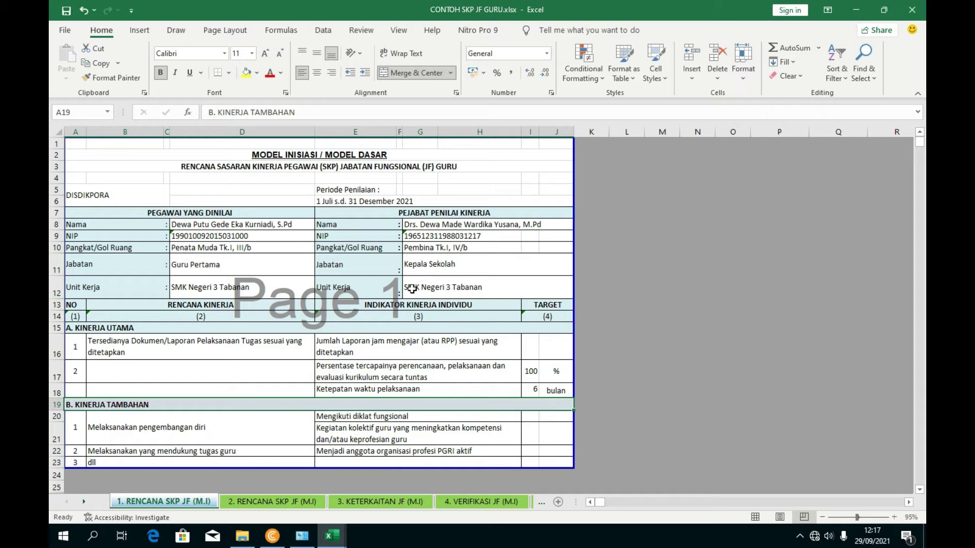
{"action": "left_click", "coordinate": [273, 501]}
- Compare the Kinerja Utama plan cells for items 1 and 2 on the 1. RENCANA SKP JF (M.I) sheet
{"action": "left_click", "coordinate": [358, 502]}
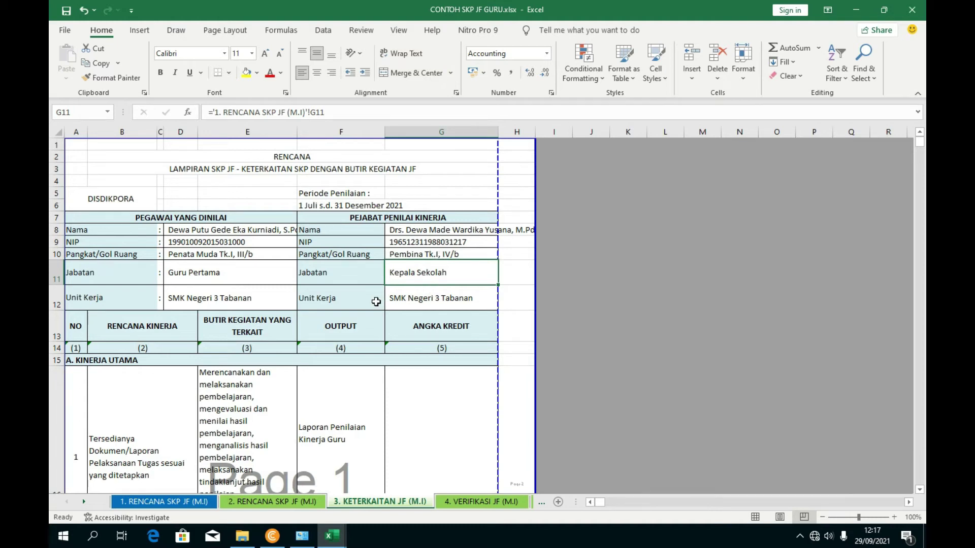
{"action": "left_click", "coordinate": [197, 503]}
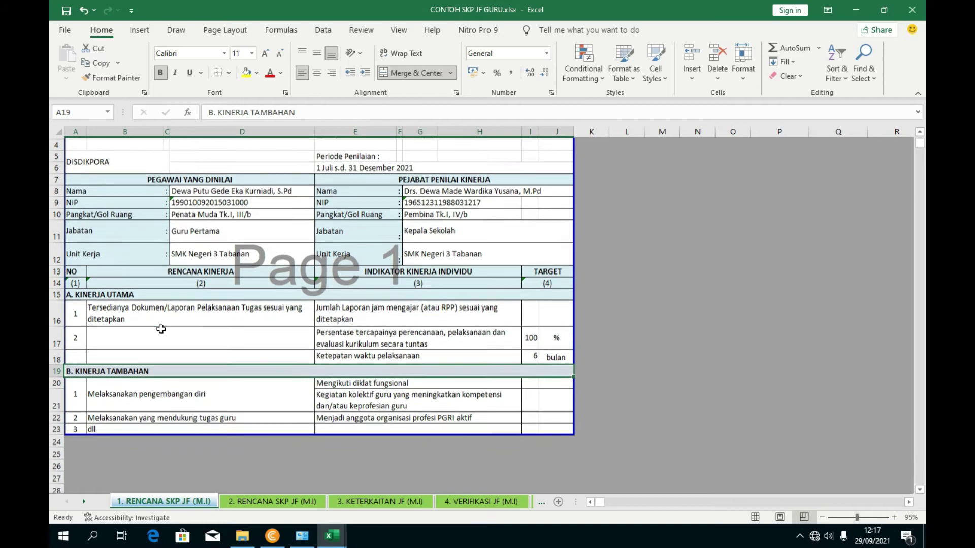
{"action": "scroll", "coordinate": [209, 304], "scroll_direction": "down", "scroll_amount": 1}
{"action": "left_click", "coordinate": [152, 320]}
{"action": "left_click", "coordinate": [207, 329]}
{"action": "left_click", "coordinate": [199, 310]}
{"action": "left_click", "coordinate": [203, 338]}
{"action": "left_click", "coordinate": [203, 318]}
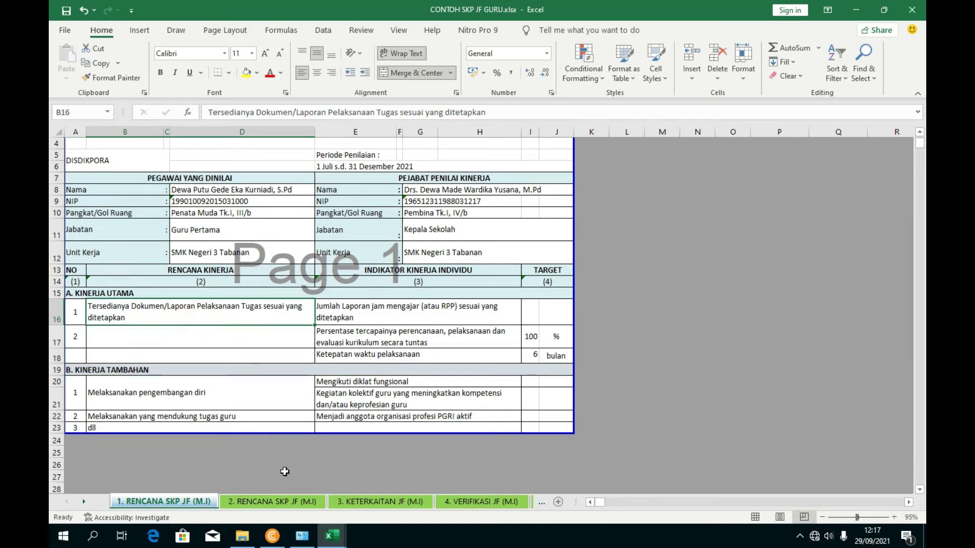
- Bring up the MATRIK PERAN DAN HASIL workbook and read item 1's individual performance indicators
{"action": "left_click", "coordinate": [333, 536]}
{"action": "left_click", "coordinate": [404, 274]}
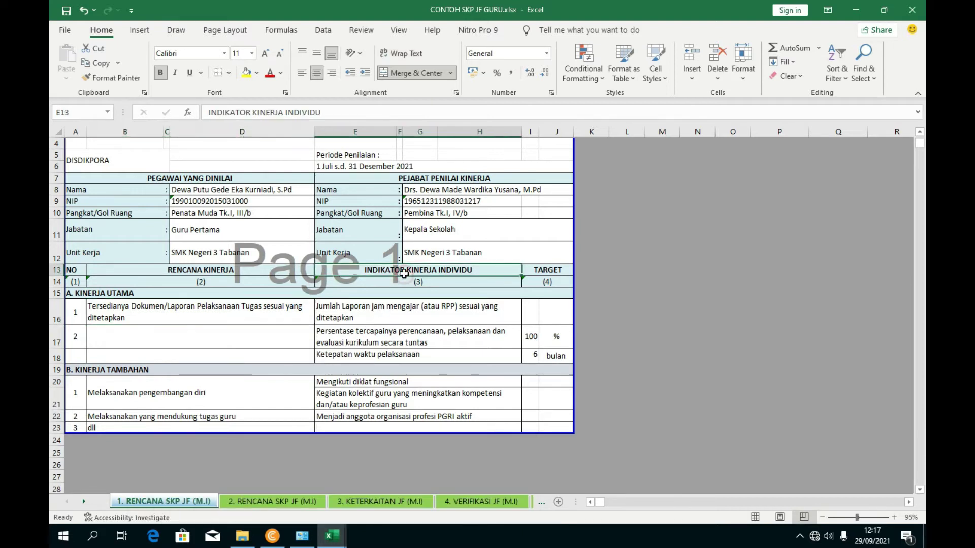
{"action": "left_click", "coordinate": [409, 312]}
{"action": "left_click", "coordinate": [377, 338]}
{"action": "left_click", "coordinate": [379, 357]}
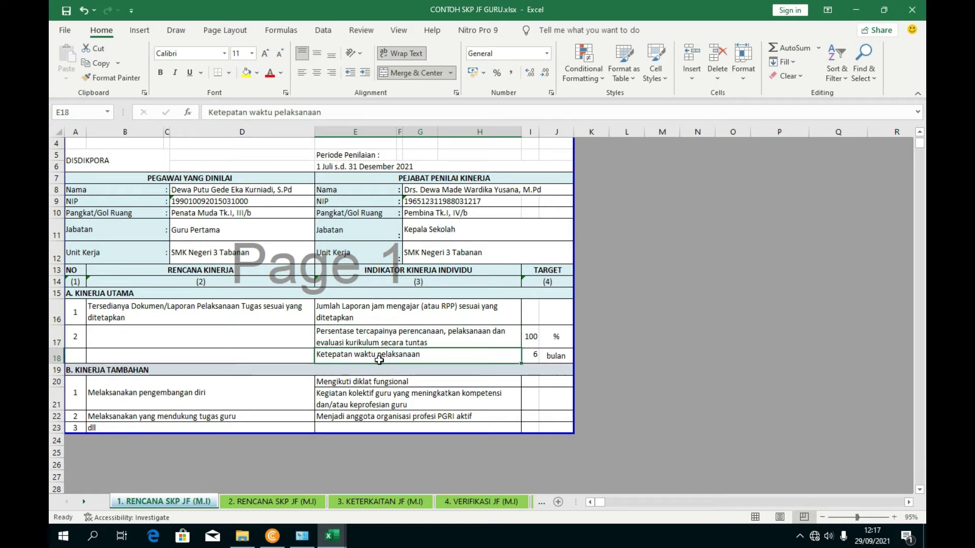
- Read the Guru Pertama quantity, quality and Ketepatan waktu pelaksanaan indicators in MATRIK, then return to CONTOH SKP JF GURU
{"action": "mouse_move", "coordinate": [332, 536]}
{"action": "left_click", "coordinate": [335, 495]}
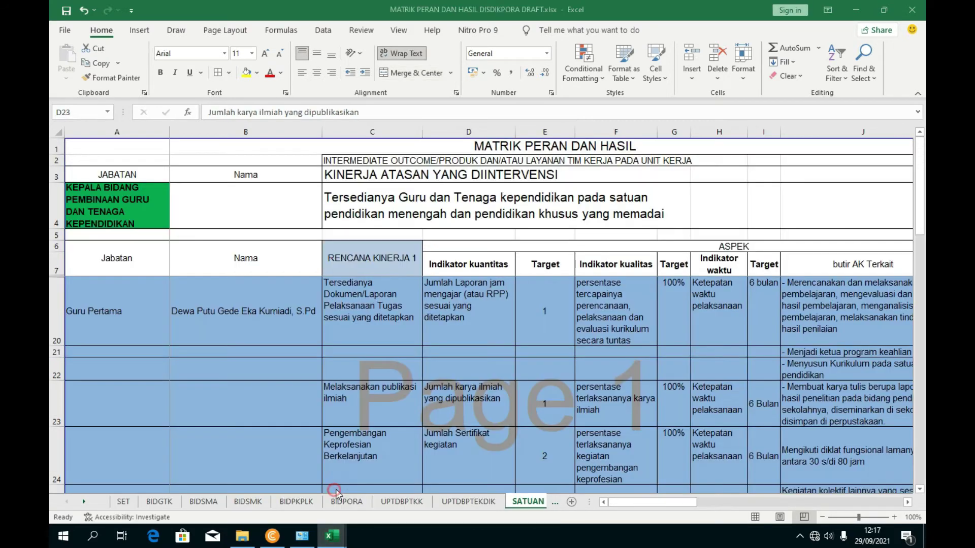
{"action": "left_click", "coordinate": [498, 298]}
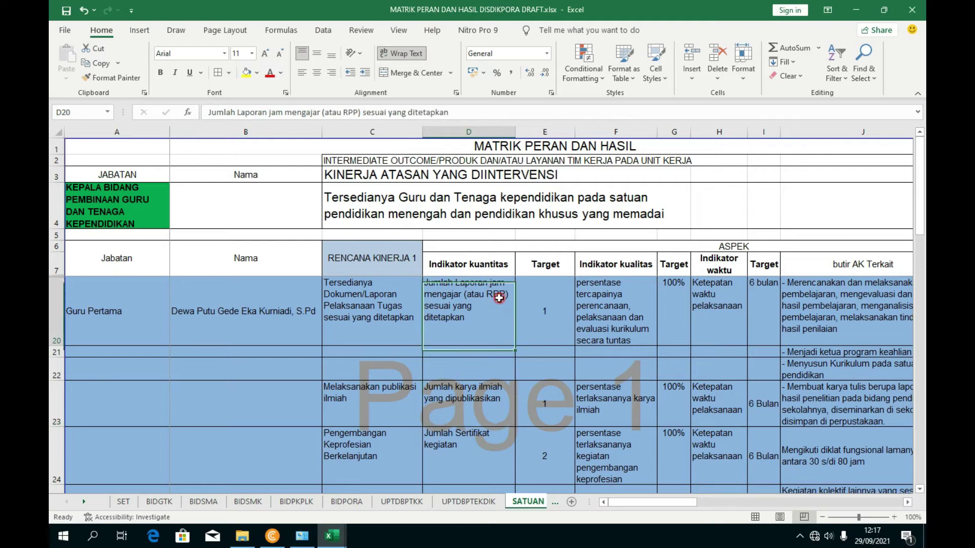
{"action": "left_click", "coordinate": [602, 289]}
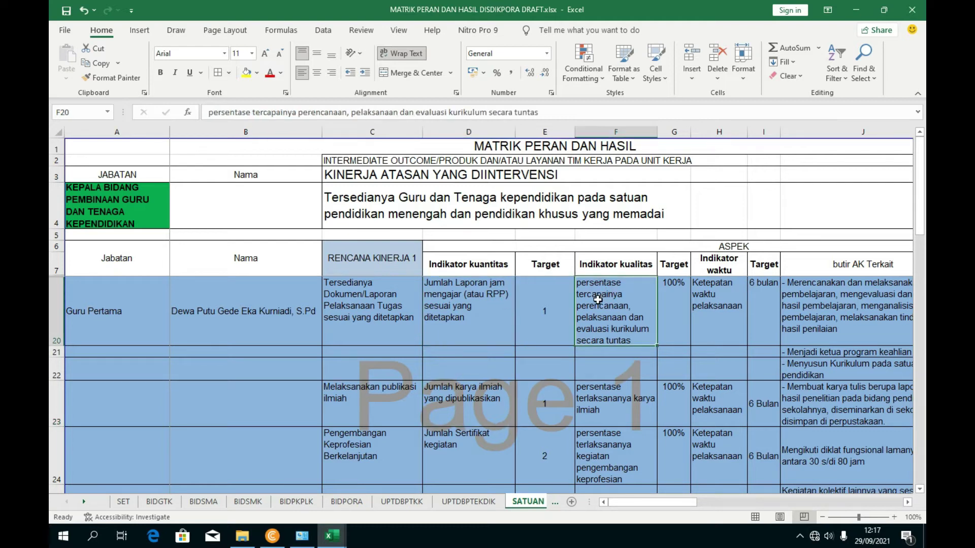
{"action": "left_click", "coordinate": [474, 308]}
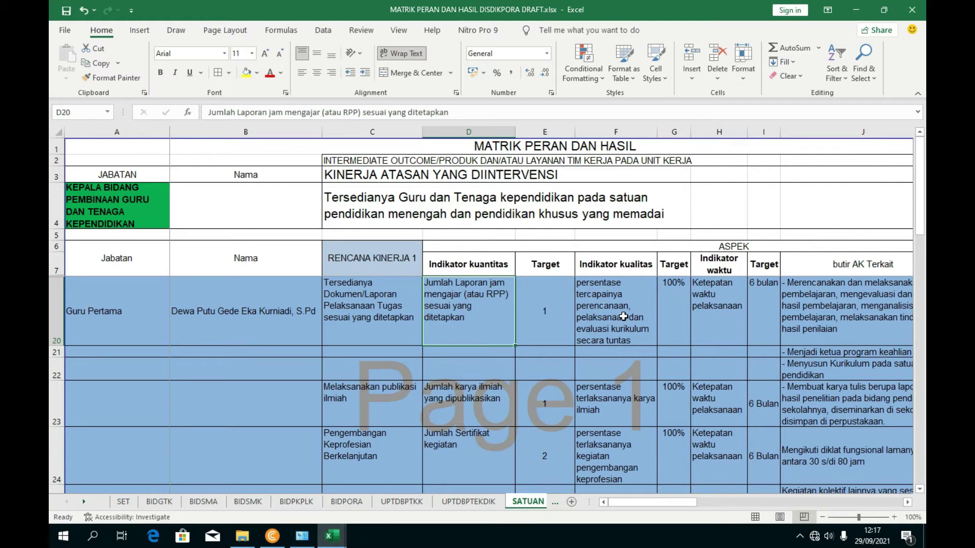
{"action": "left_click", "coordinate": [699, 304]}
{"action": "mouse_move", "coordinate": [332, 534]}
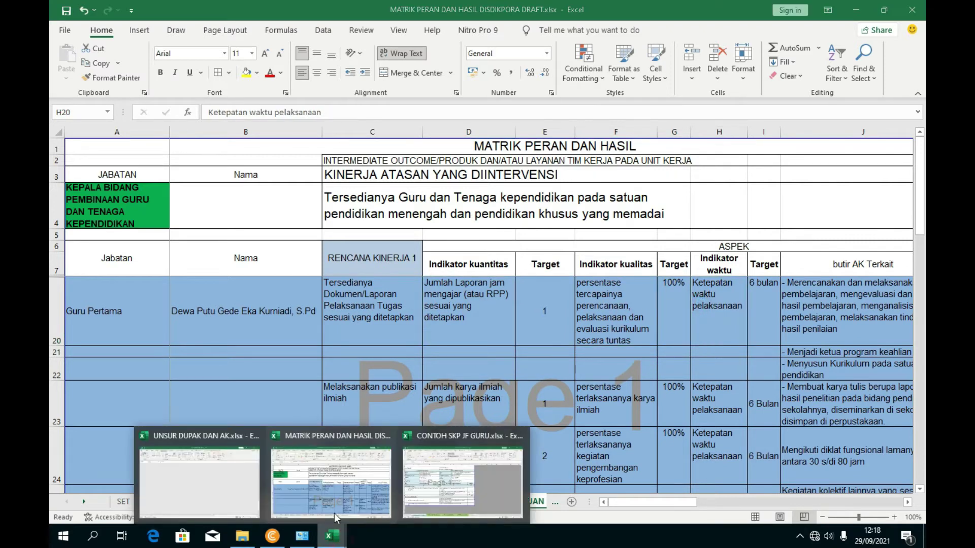
{"action": "left_click", "coordinate": [445, 477]}
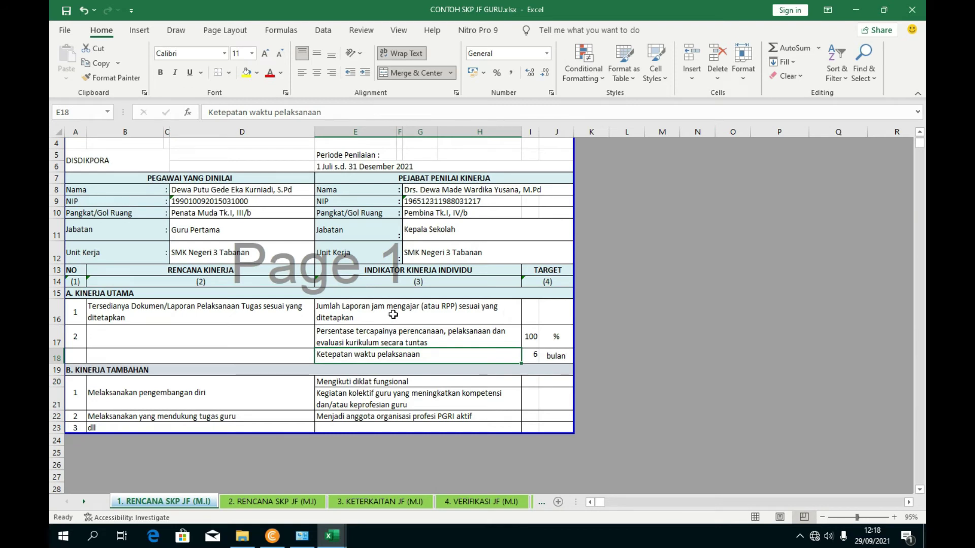
{"action": "left_click", "coordinate": [393, 315]}
{"action": "left_click", "coordinate": [401, 341]}
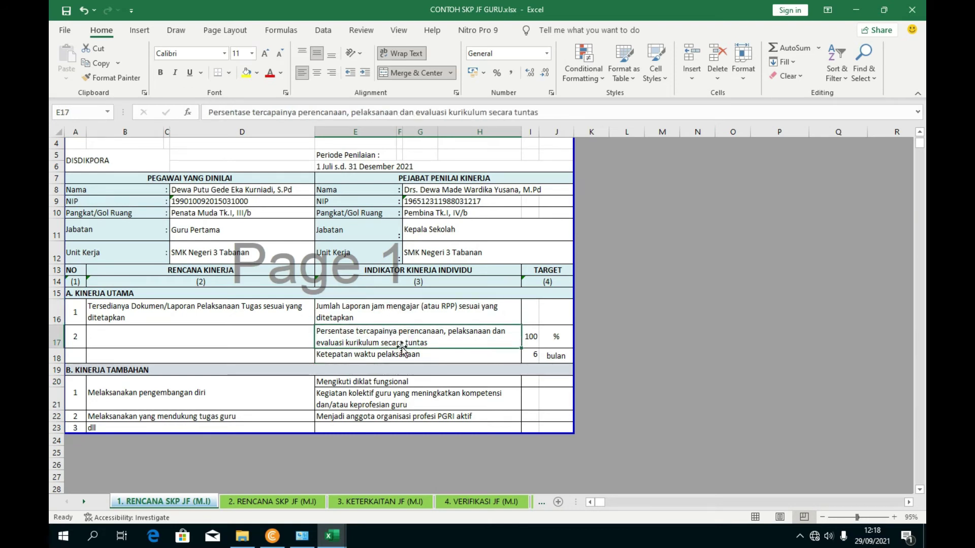
{"action": "left_click", "coordinate": [402, 359]}
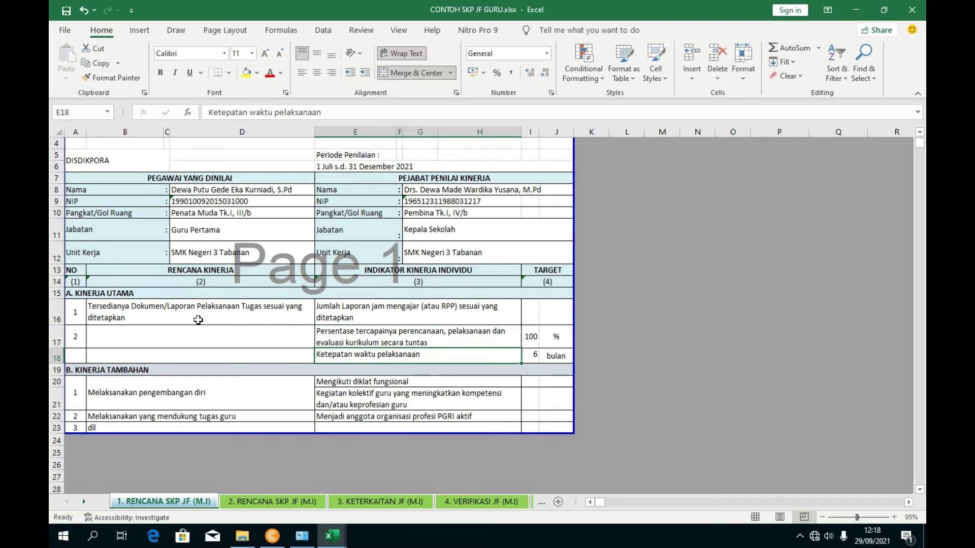
{"action": "left_click", "coordinate": [135, 313]}
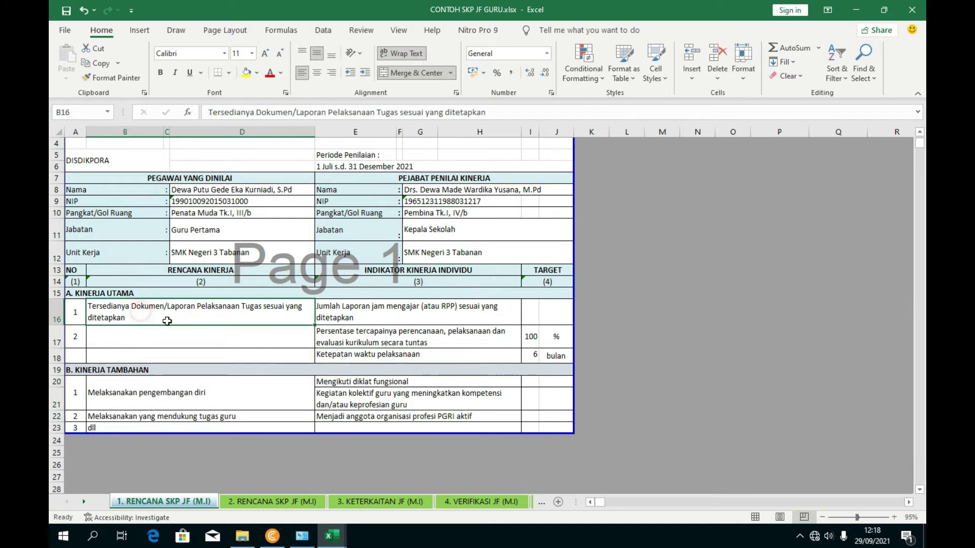
{"action": "left_click_drag", "start_coordinate": [378, 316], "coordinate": [383, 352]}
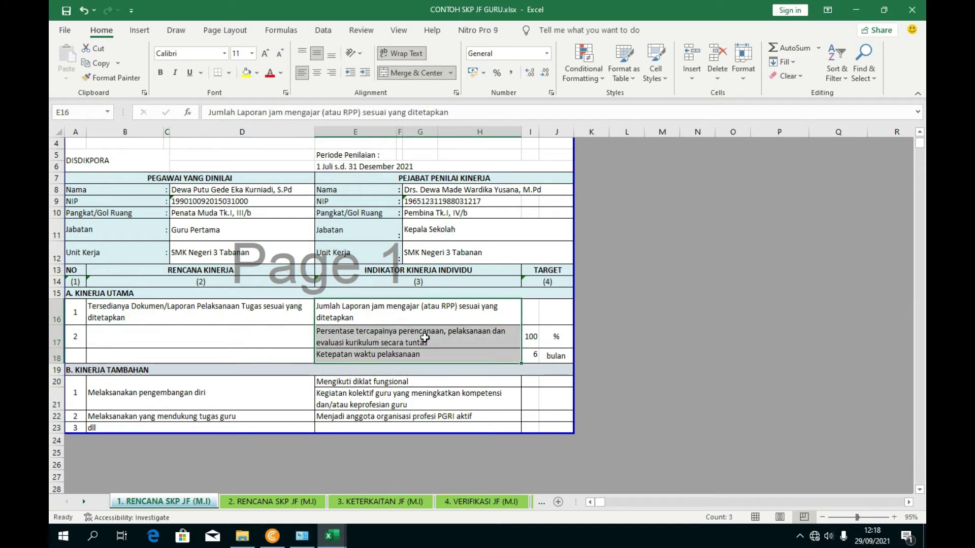
{"action": "left_click", "coordinate": [419, 353]}
{"action": "left_click", "coordinate": [52, 359]}
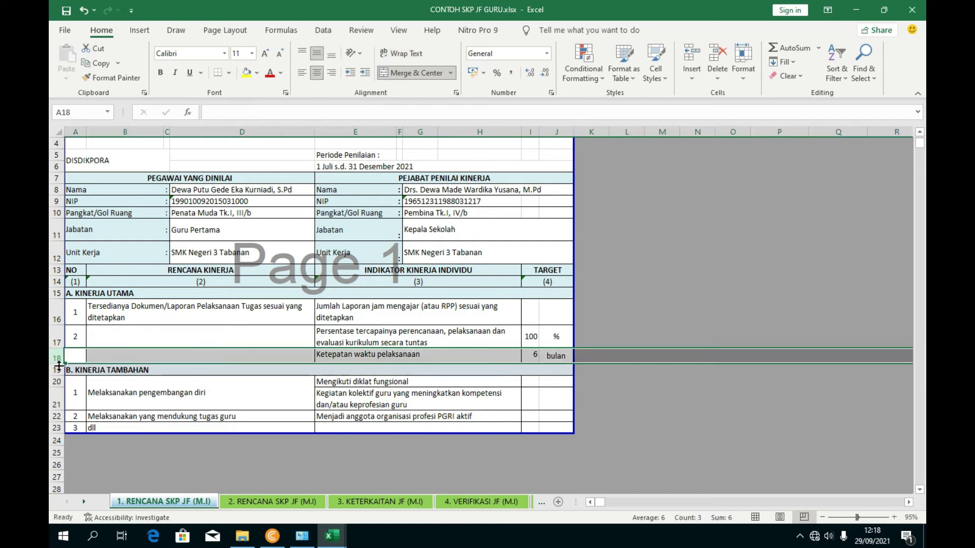
{"action": "right_click", "coordinate": [55, 368]}
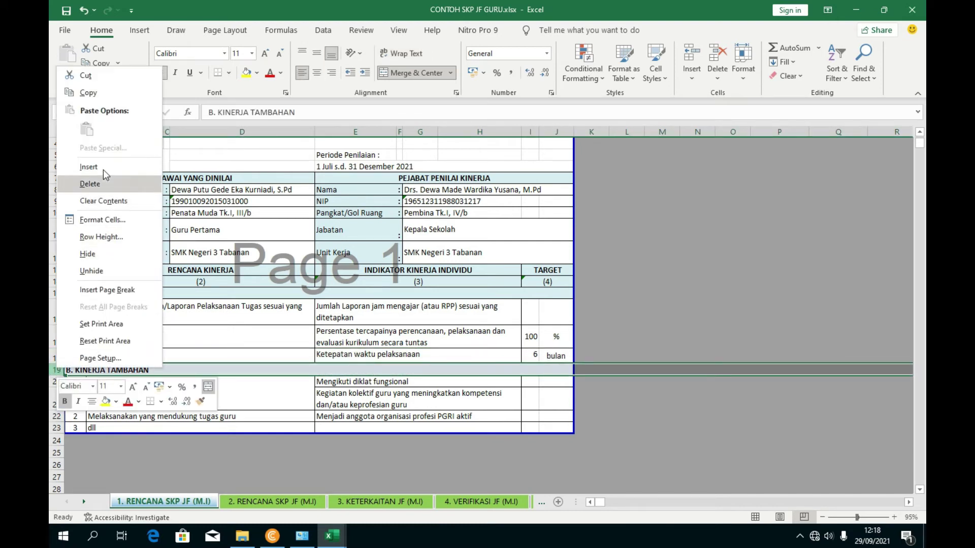
{"action": "left_click", "coordinate": [104, 168]}
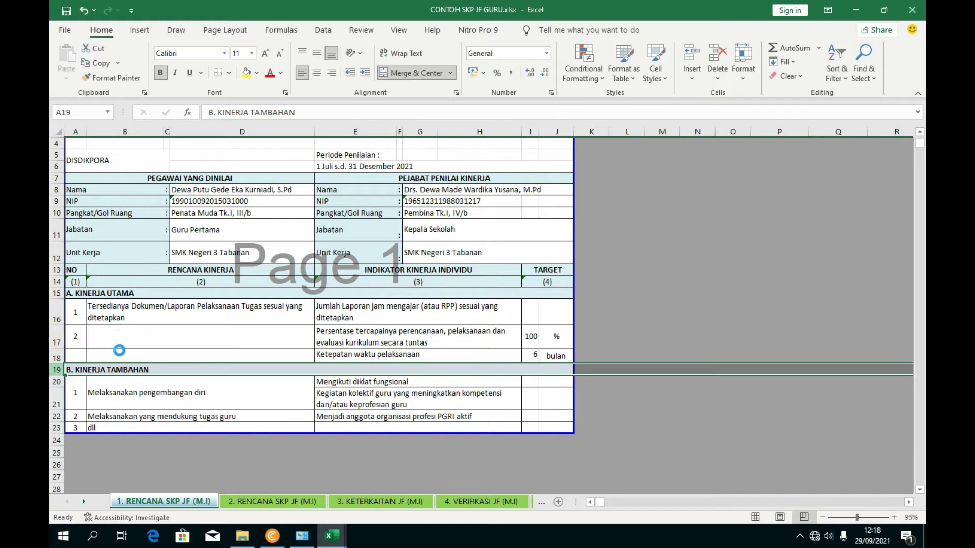
{"action": "right_click", "coordinate": [58, 374]}
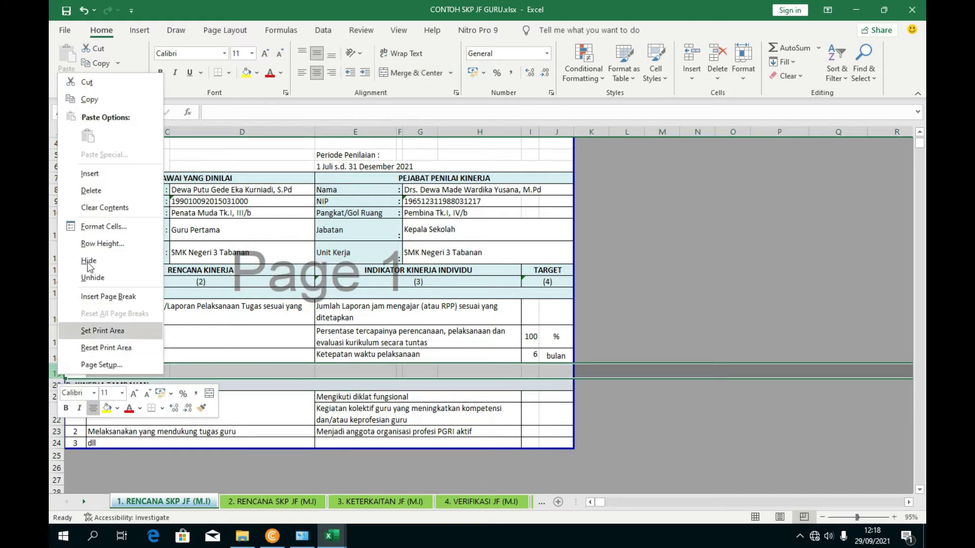
{"action": "left_click", "coordinate": [90, 173]}
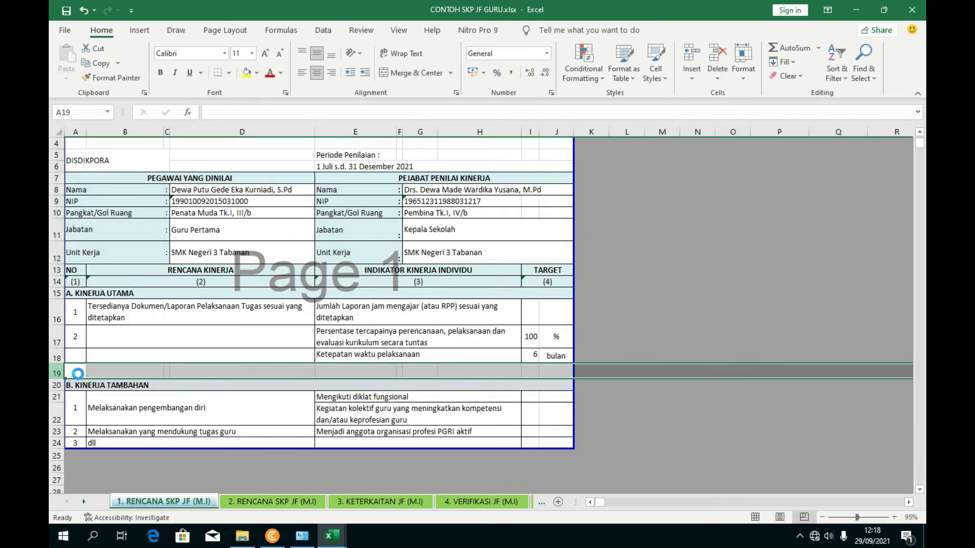
{"action": "left_click", "coordinate": [246, 386]}
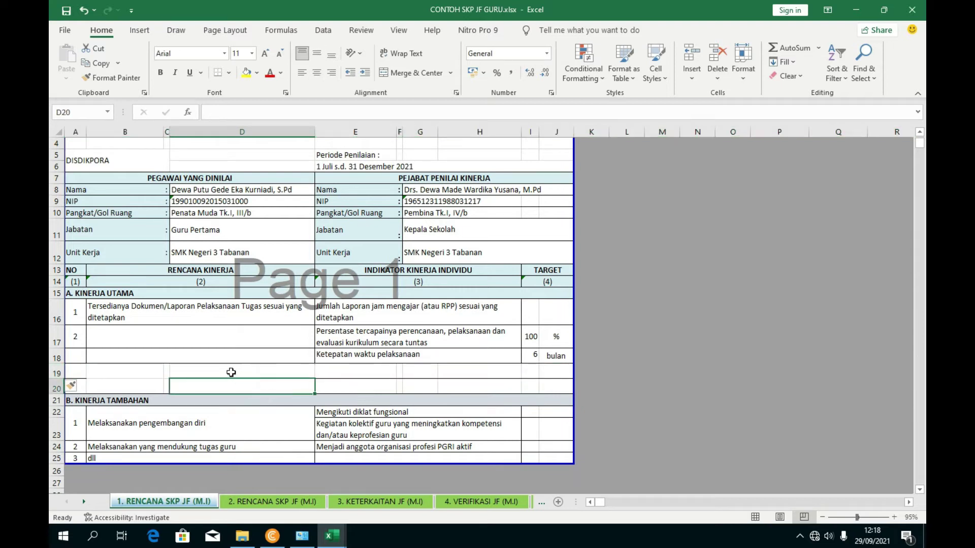
{"action": "left_click", "coordinate": [131, 400]}
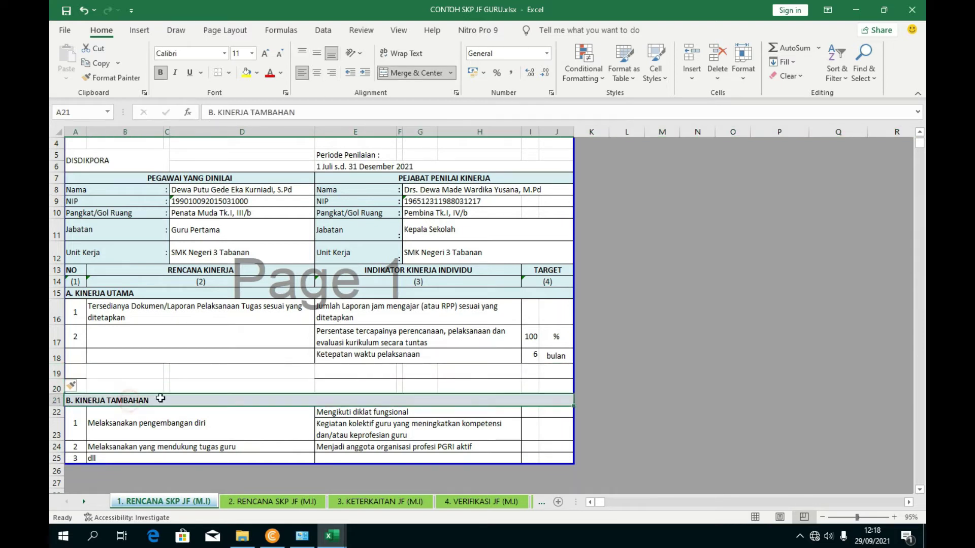
{"action": "left_click", "coordinate": [167, 387]}
{"action": "left_click", "coordinate": [127, 373]}
{"action": "left_click", "coordinate": [102, 341]}
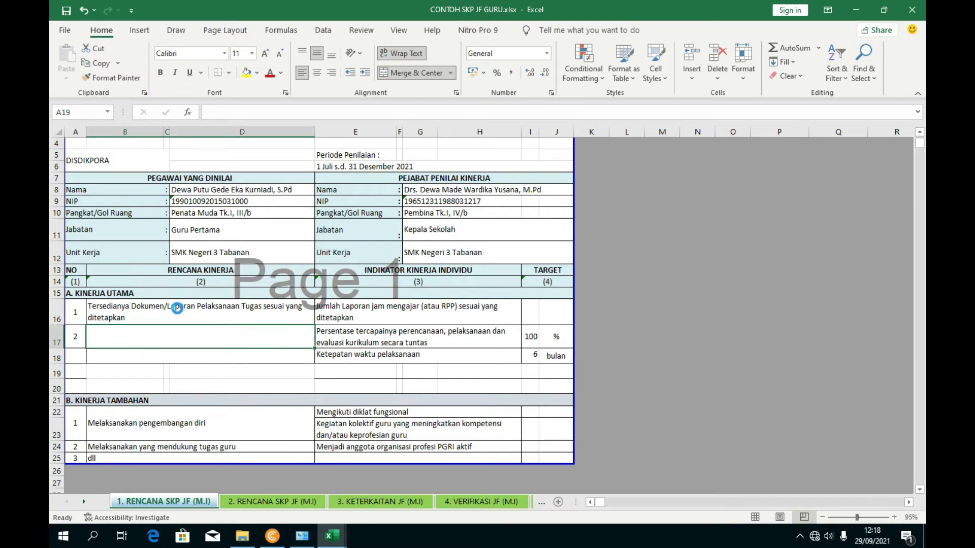
{"action": "key", "text": "ctrl+z"}
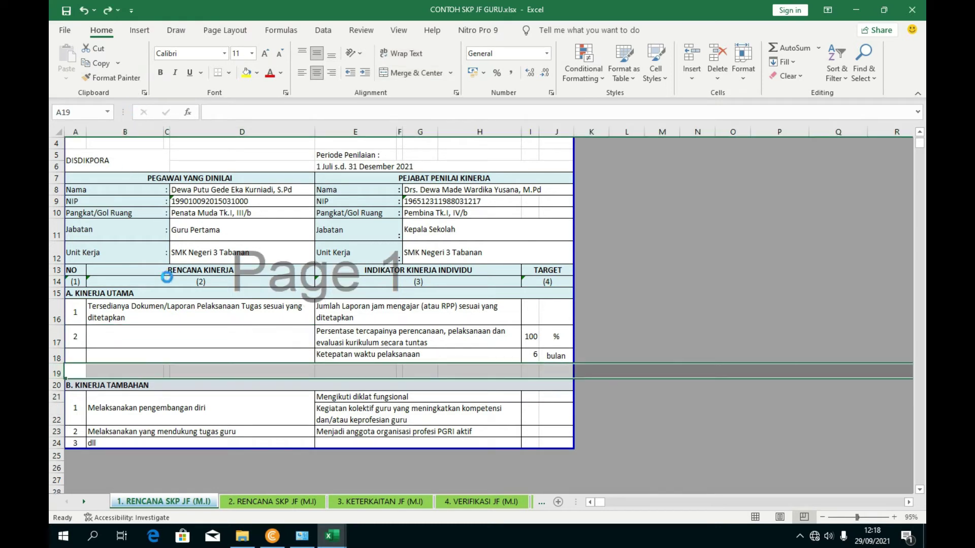
{"action": "key", "text": "ctrl+z"}
{"action": "key", "text": "ctrl+z"}
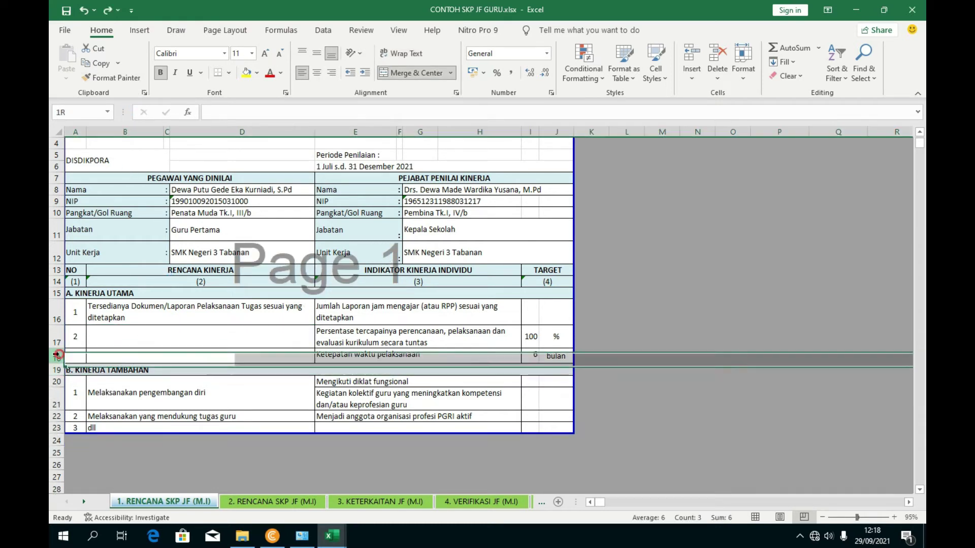
- Copy row 18's Ketepatan waktu pelaksanaan row and insert it above B. KINERJA TAMBAHAN
{"action": "right_click", "coordinate": [60, 358]}
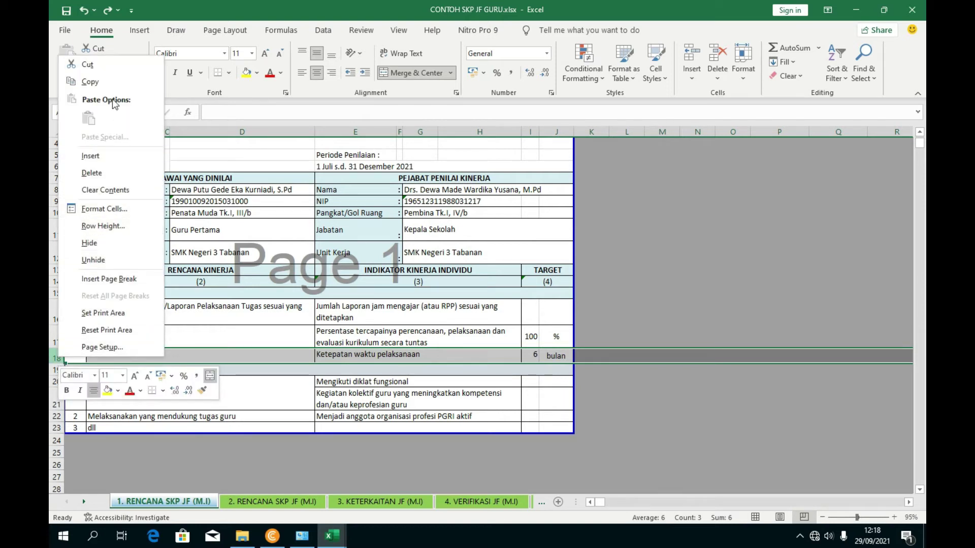
{"action": "left_click", "coordinate": [89, 82]}
{"action": "left_click", "coordinate": [57, 370]}
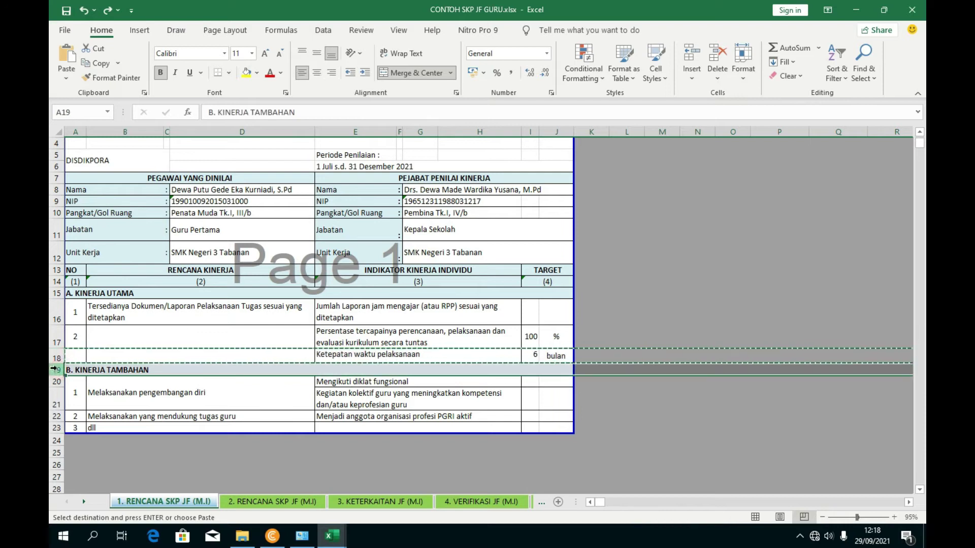
{"action": "right_click", "coordinate": [57, 369]}
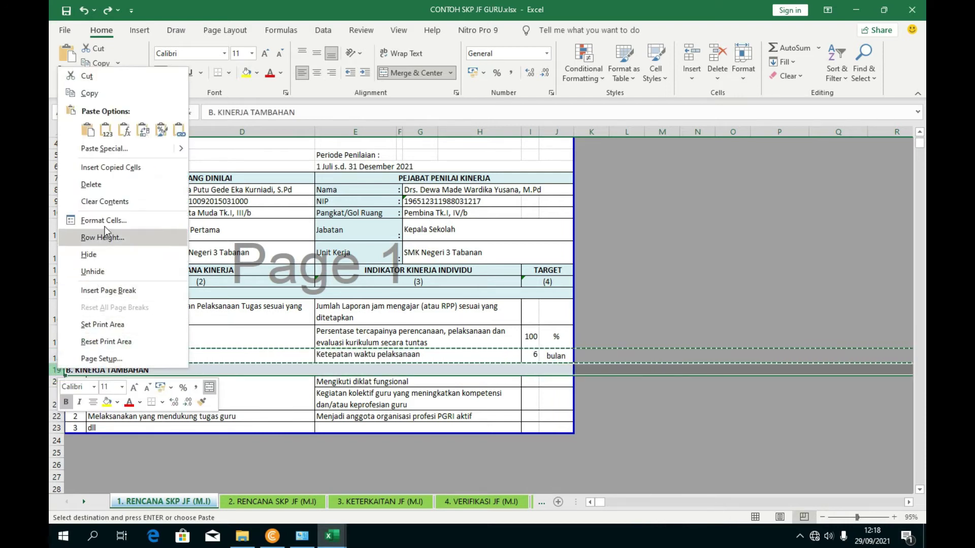
{"action": "left_click", "coordinate": [112, 168]}
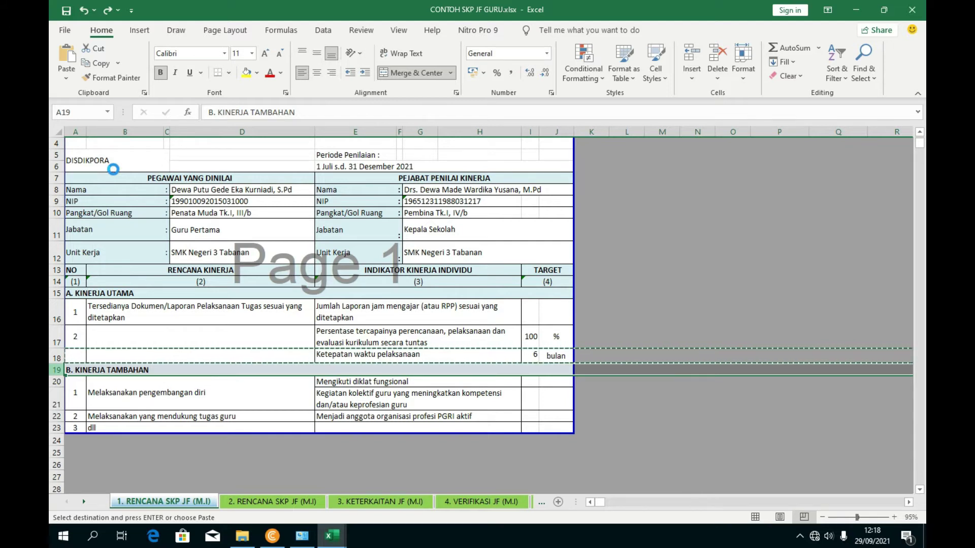
{"action": "left_click", "coordinate": [269, 370]}
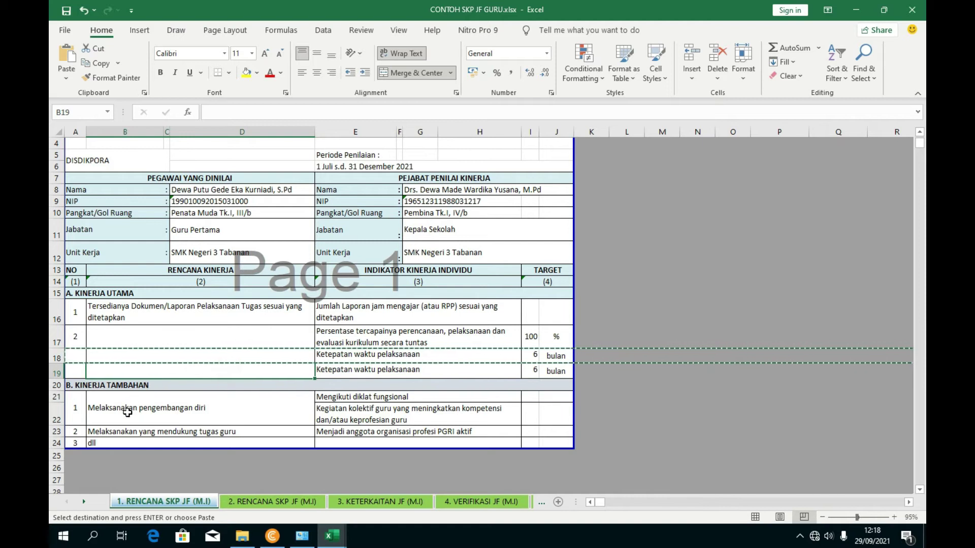
{"action": "left_click", "coordinate": [125, 407]}
- Copy rows 16–19 and insert them at row 19, triggering the overlapping-areas warning
{"action": "left_click", "coordinate": [56, 372]}
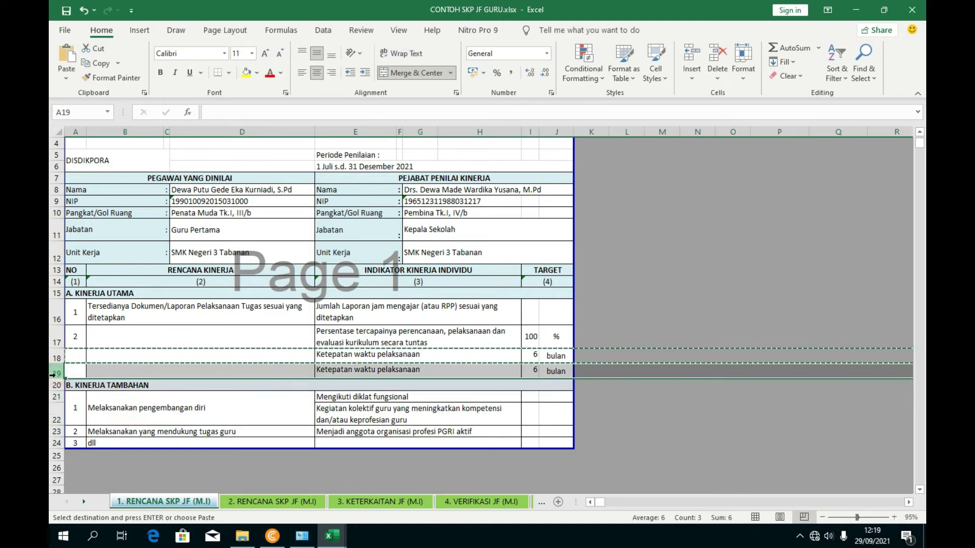
{"action": "right_click", "coordinate": [57, 372]}
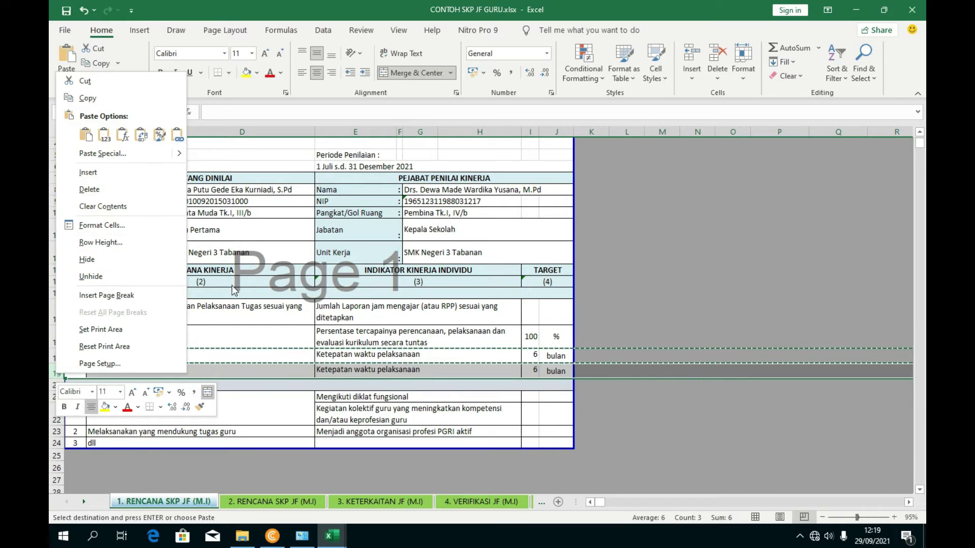
{"action": "left_click", "coordinate": [279, 324]}
{"action": "left_click", "coordinate": [99, 358]}
{"action": "key", "text": "Escape"}
{"action": "left_click", "coordinate": [56, 356]}
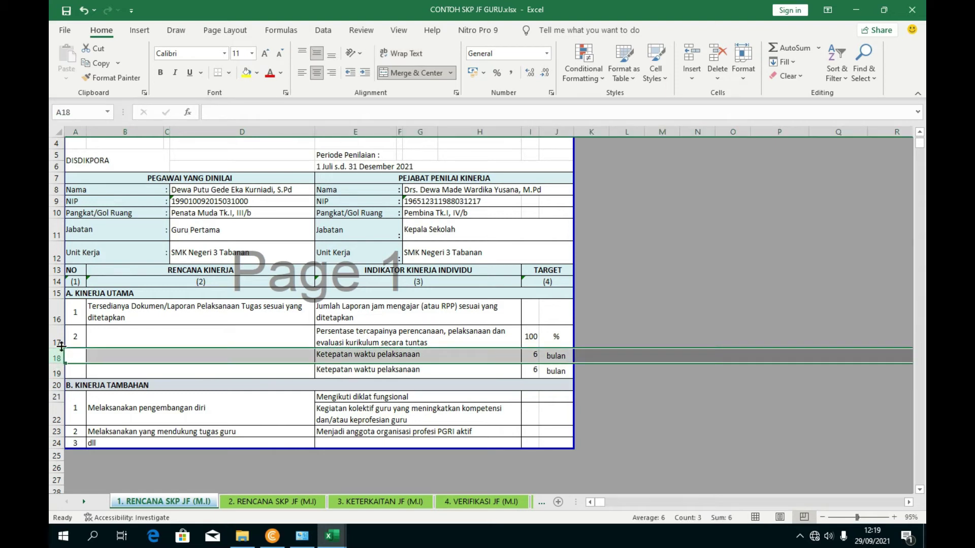
{"action": "left_click_drag", "start_coordinate": [55, 318], "coordinate": [60, 374]}
{"action": "right_click", "coordinate": [60, 374]}
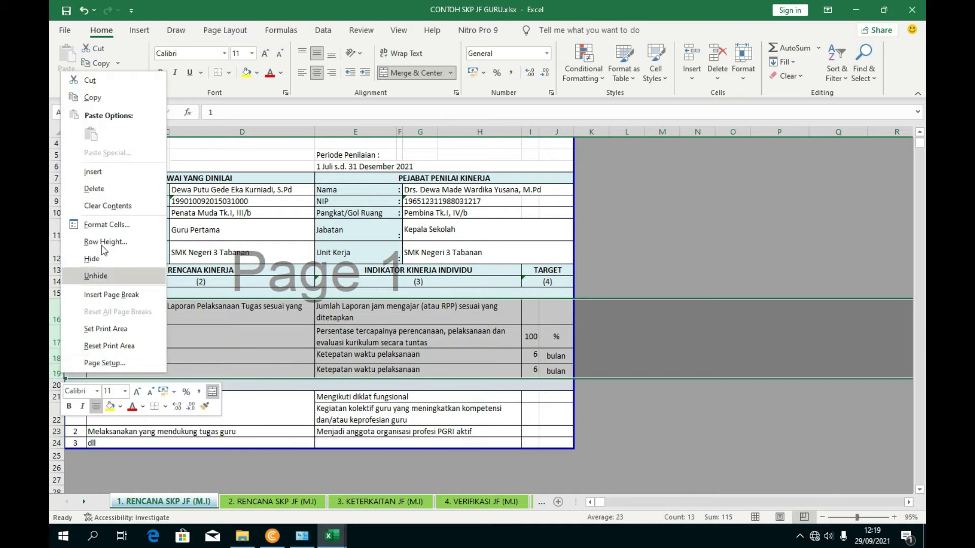
{"action": "left_click", "coordinate": [96, 102]}
{"action": "left_click", "coordinate": [56, 374]}
{"action": "right_click", "coordinate": [59, 374]}
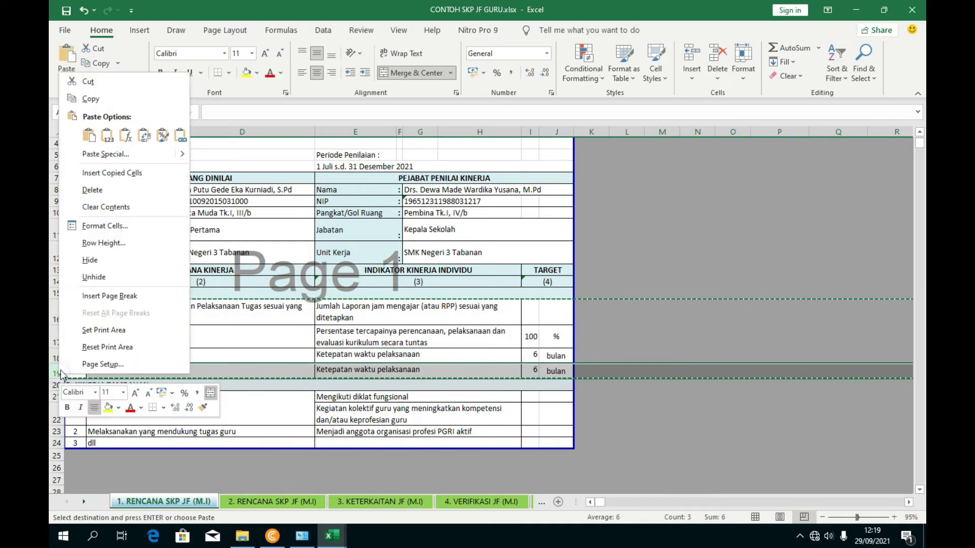
{"action": "left_click", "coordinate": [122, 175]}
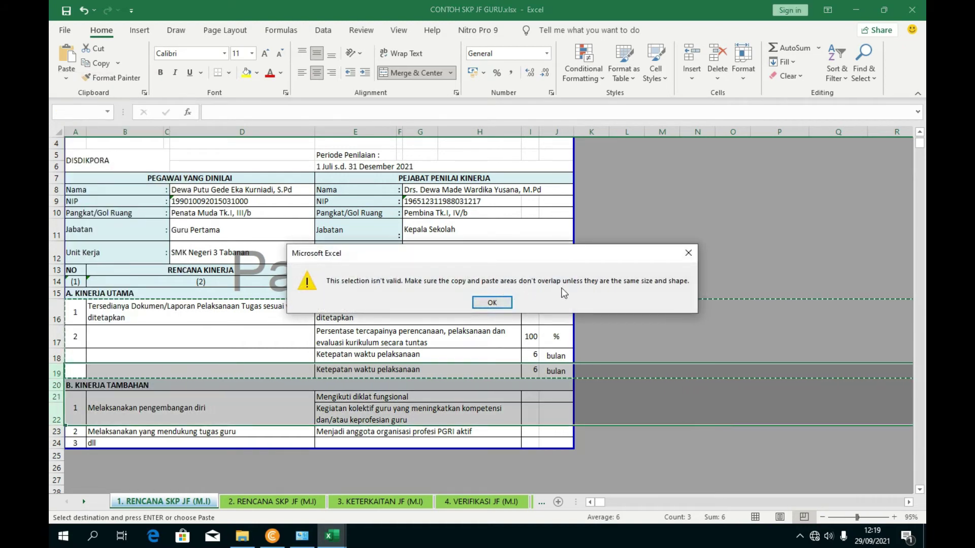
- Dismiss the warning and insert a copy of row 19 as a third Ketepatan waktu pelaksanaan row
{"action": "left_click", "coordinate": [688, 253]}
{"action": "key", "text": "Escape"}
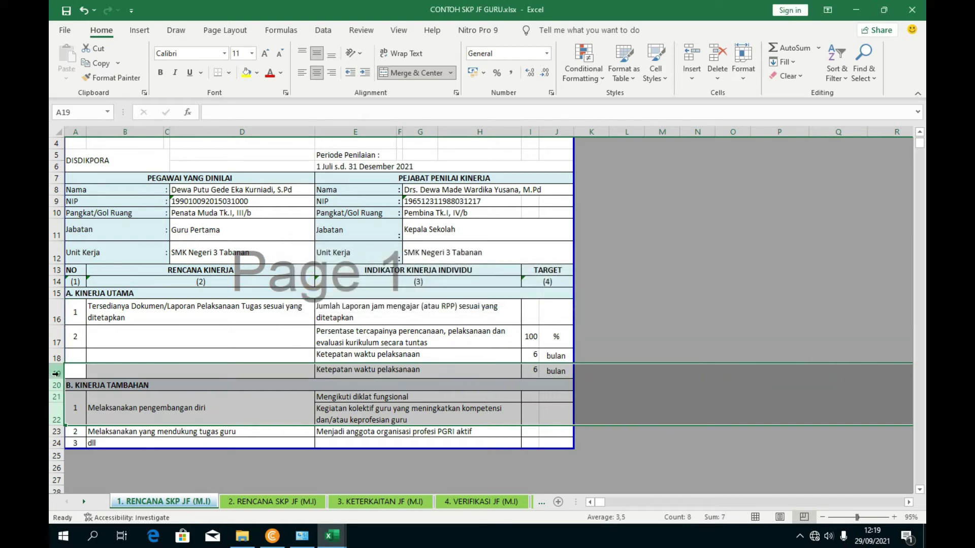
{"action": "left_click", "coordinate": [56, 373]}
{"action": "right_click", "coordinate": [57, 373]}
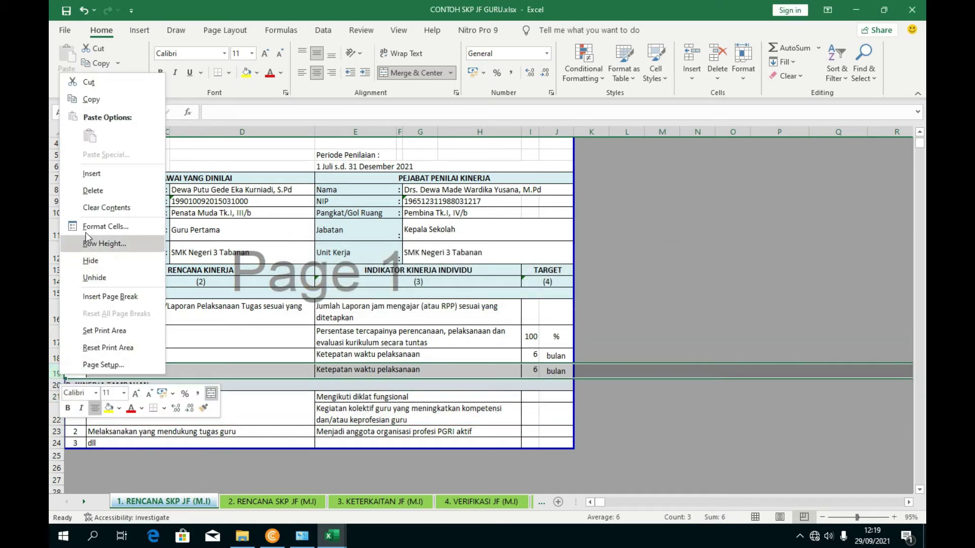
{"action": "left_click", "coordinate": [91, 99]}
{"action": "right_click", "coordinate": [58, 374]}
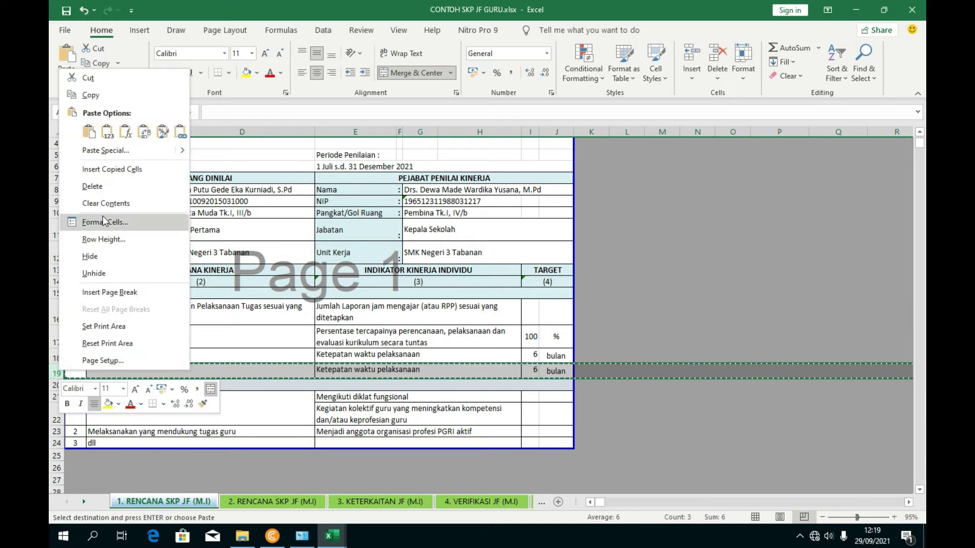
{"action": "left_click", "coordinate": [108, 178]}
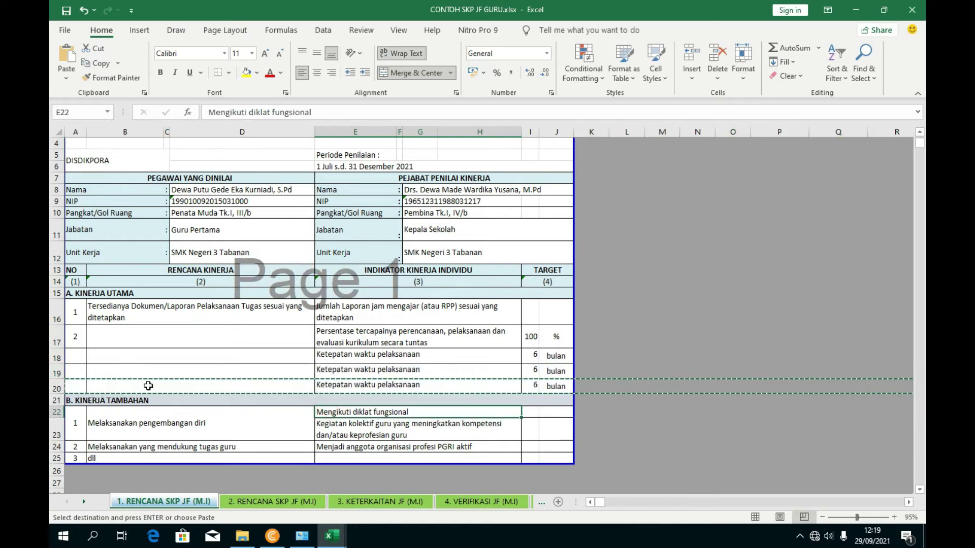
- Select the duplicated indicator cells E19:J20
{"action": "left_click", "coordinate": [370, 374]}
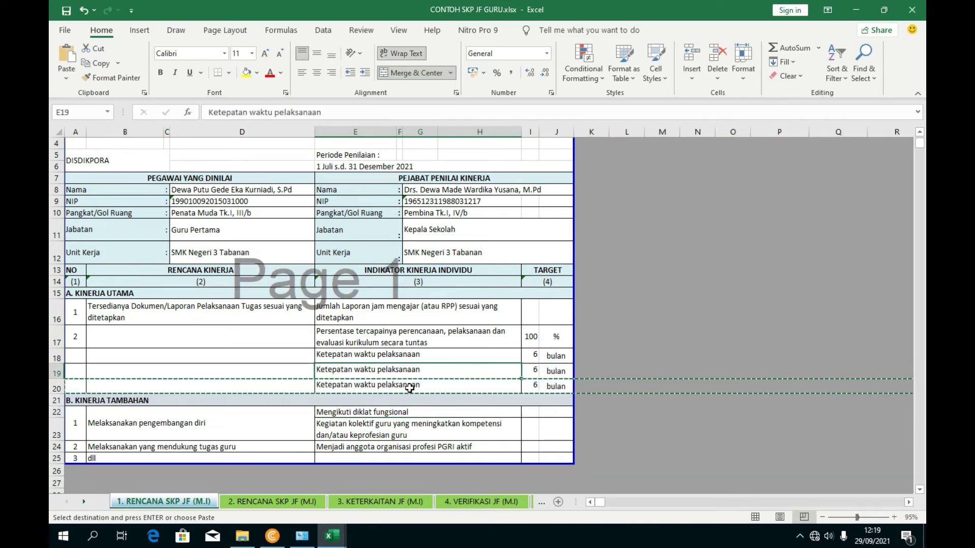
{"action": "key", "text": "Escape"}
{"action": "left_click_drag", "start_coordinate": [396, 371], "coordinate": [546, 385]}
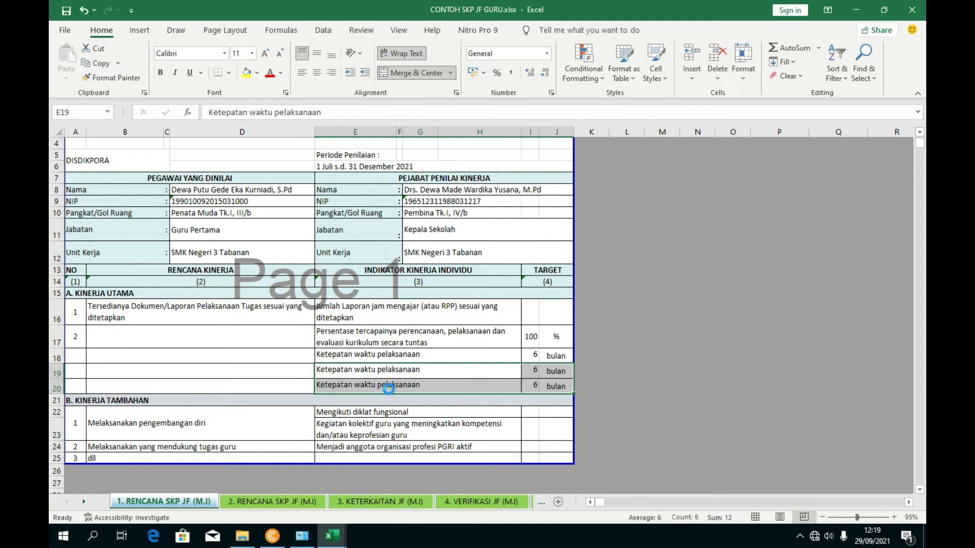
- Clear the duplicate time indicators from E19:J20, leaving rows 19–20 blank
{"action": "key", "text": "Delete"}
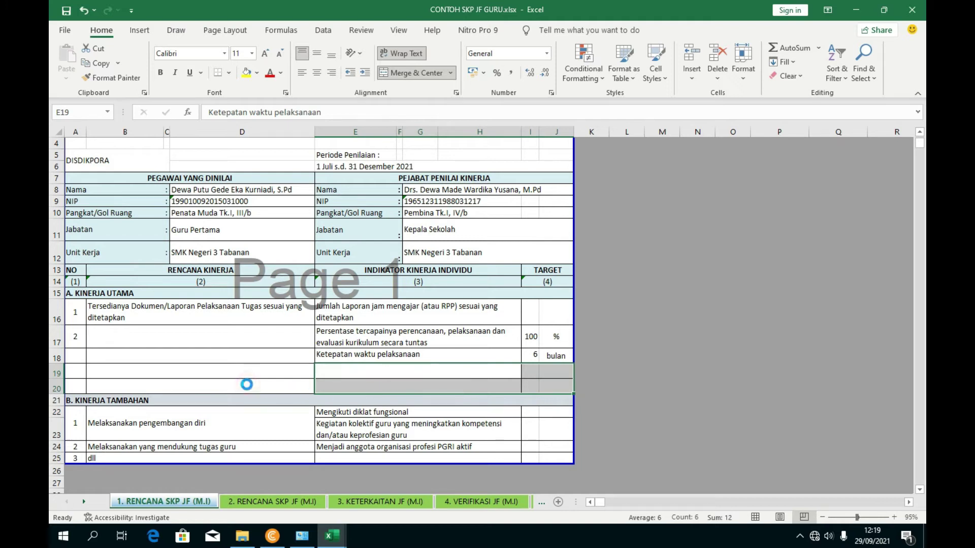
{"action": "left_click", "coordinate": [252, 383]}
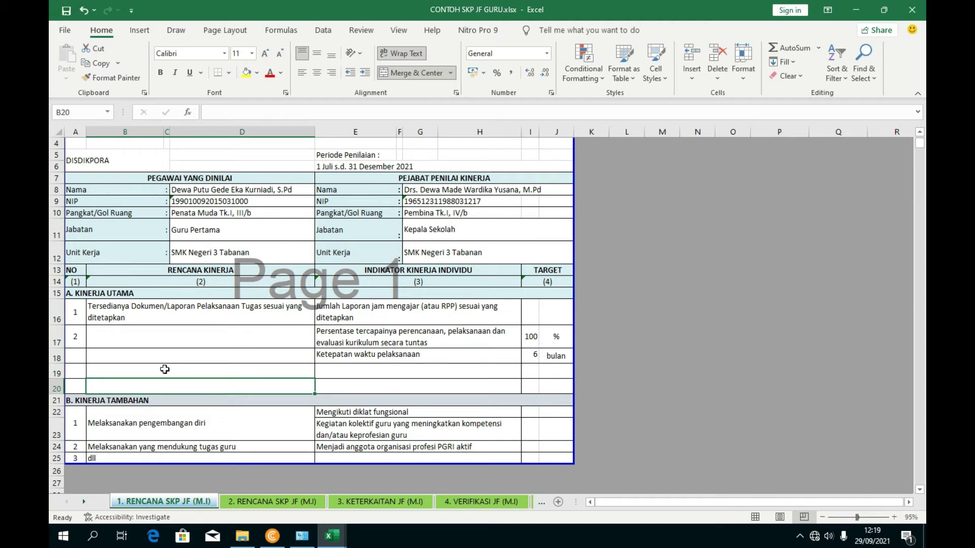
{"action": "left_click", "coordinate": [84, 339]}
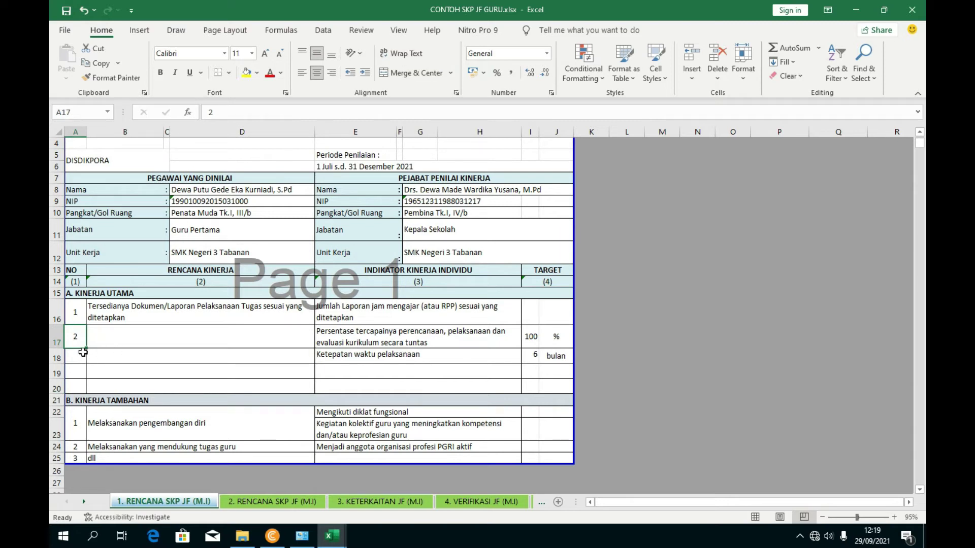
- Copy blank row 19 and insert it at row 20, undoing one extra insertion
{"action": "left_click", "coordinate": [57, 386]}
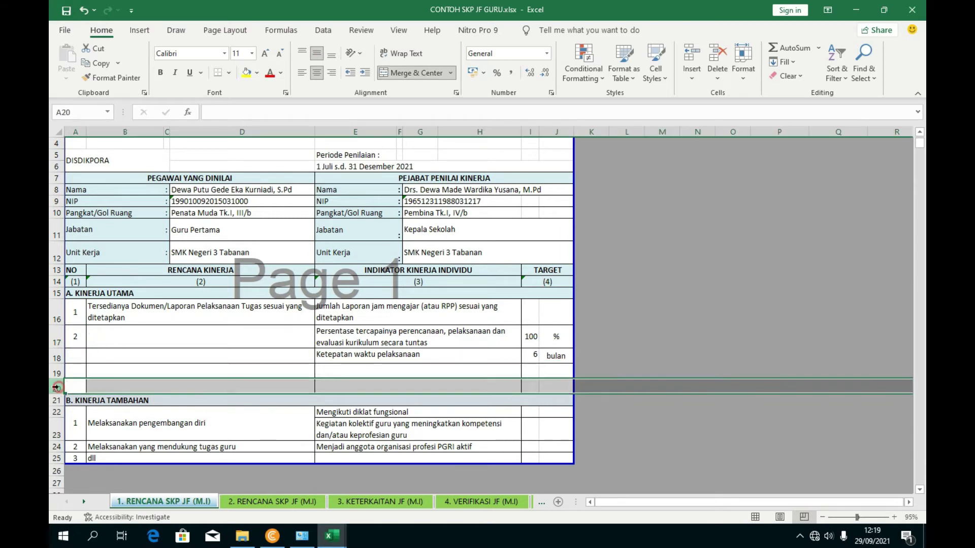
{"action": "left_click", "coordinate": [57, 371]}
{"action": "right_click", "coordinate": [57, 371]}
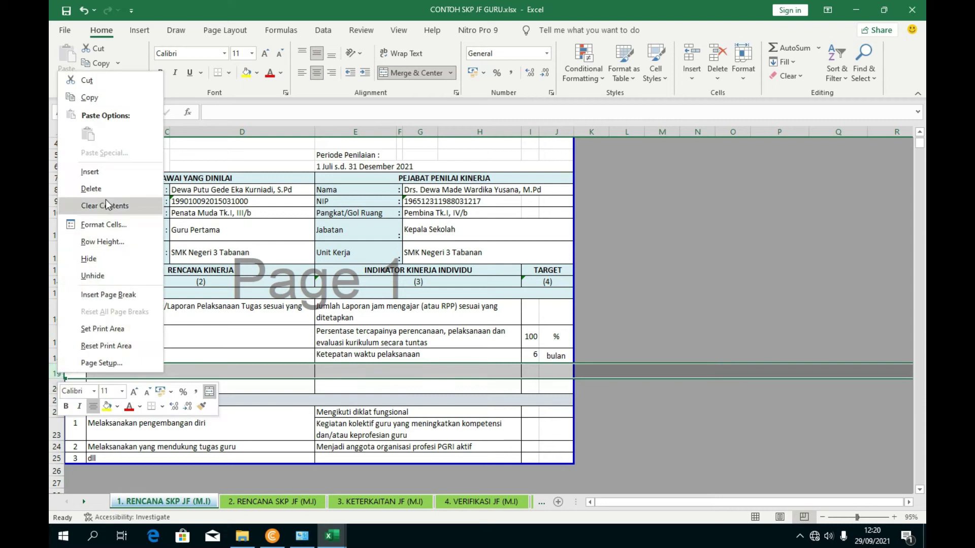
{"action": "left_click", "coordinate": [88, 97]}
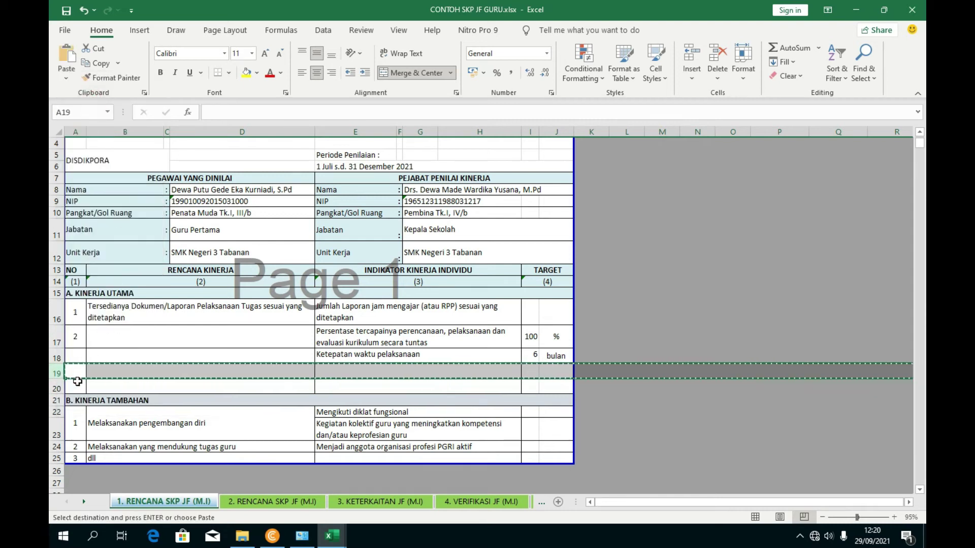
{"action": "right_click", "coordinate": [56, 387]}
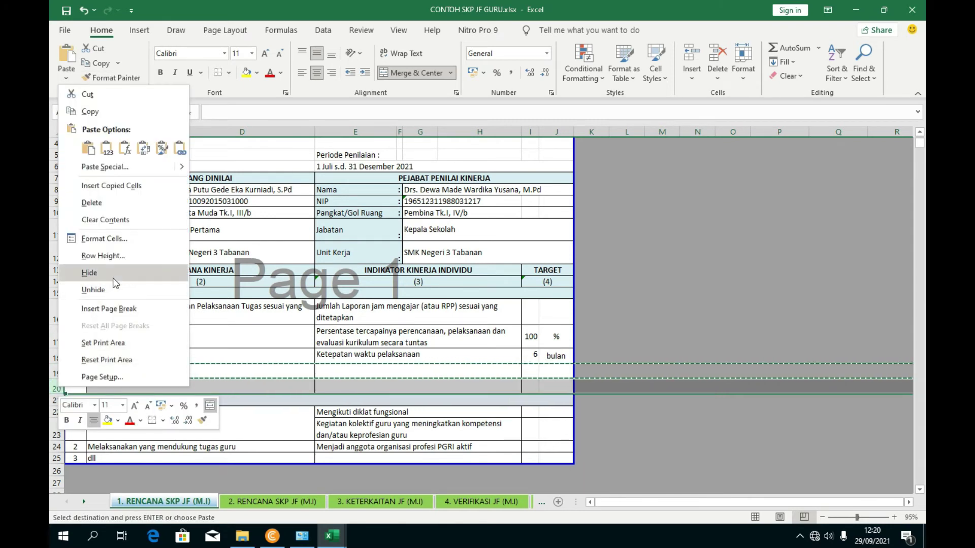
{"action": "left_click", "coordinate": [112, 186]}
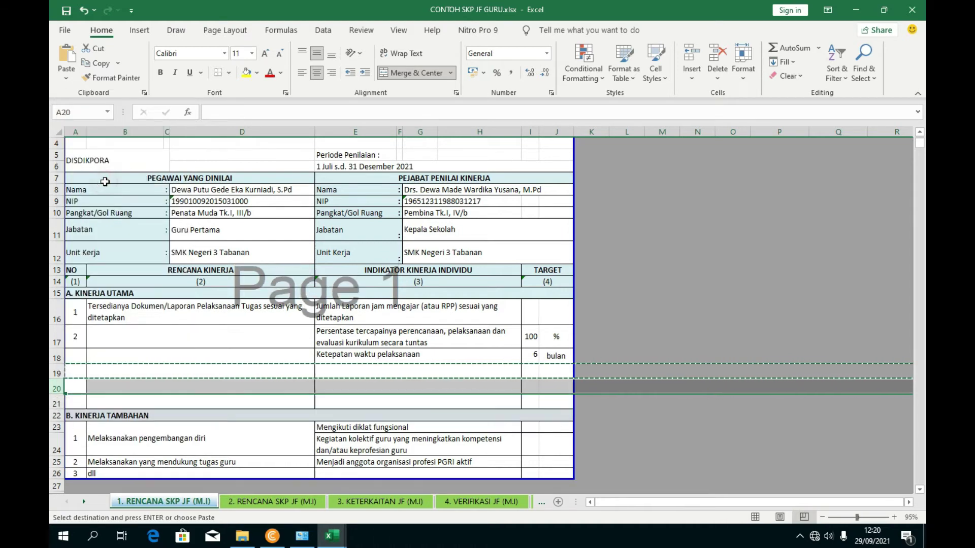
{"action": "right_click", "coordinate": [53, 388]}
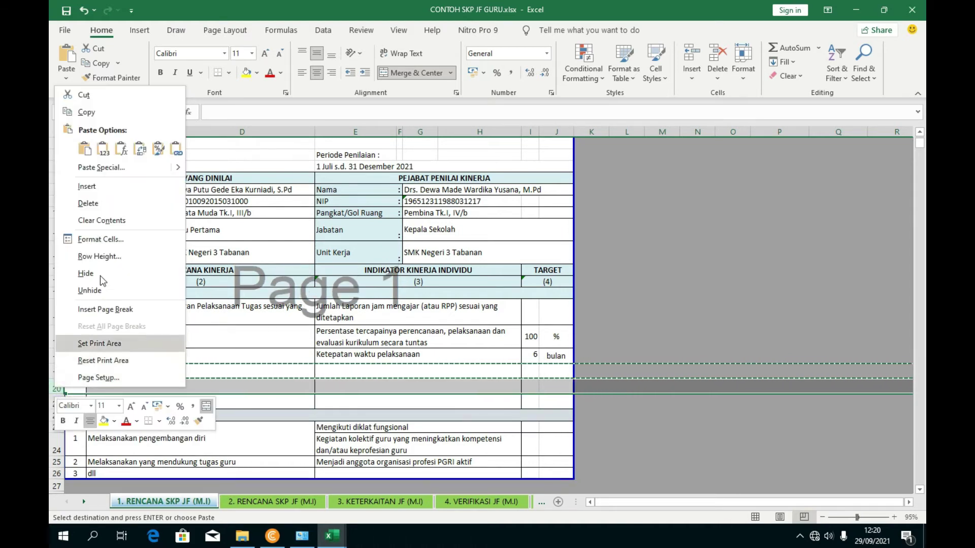
{"action": "left_click", "coordinate": [98, 188]}
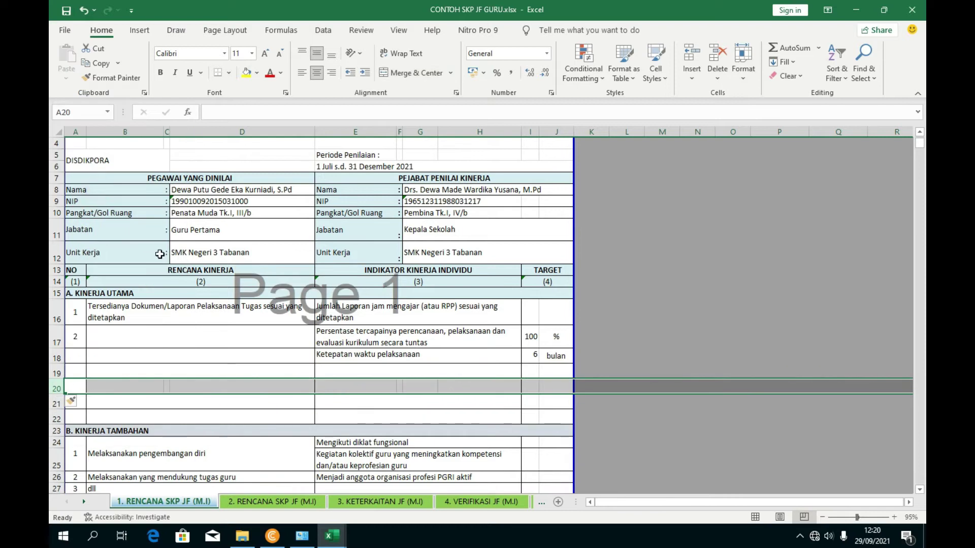
{"action": "key", "text": "ctrl+z"}
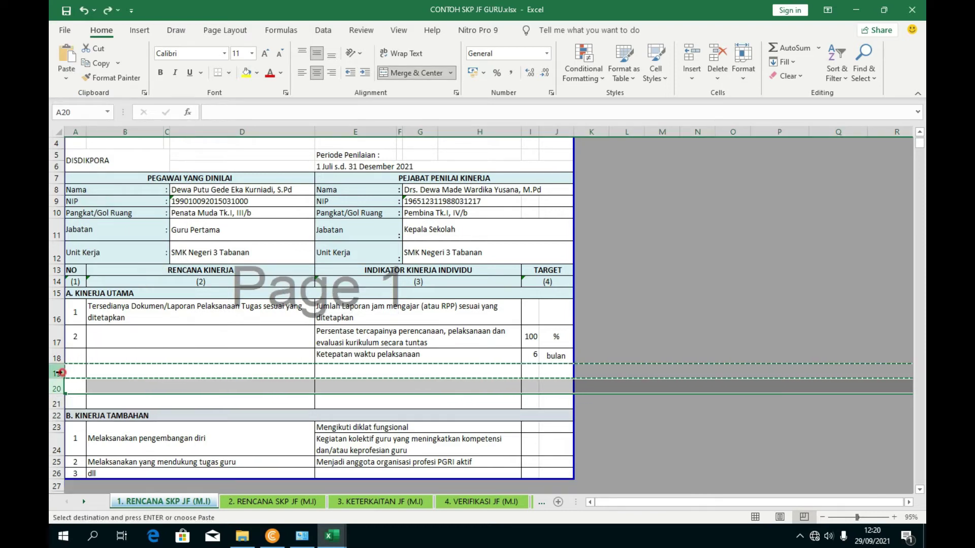
{"action": "right_click", "coordinate": [61, 372]}
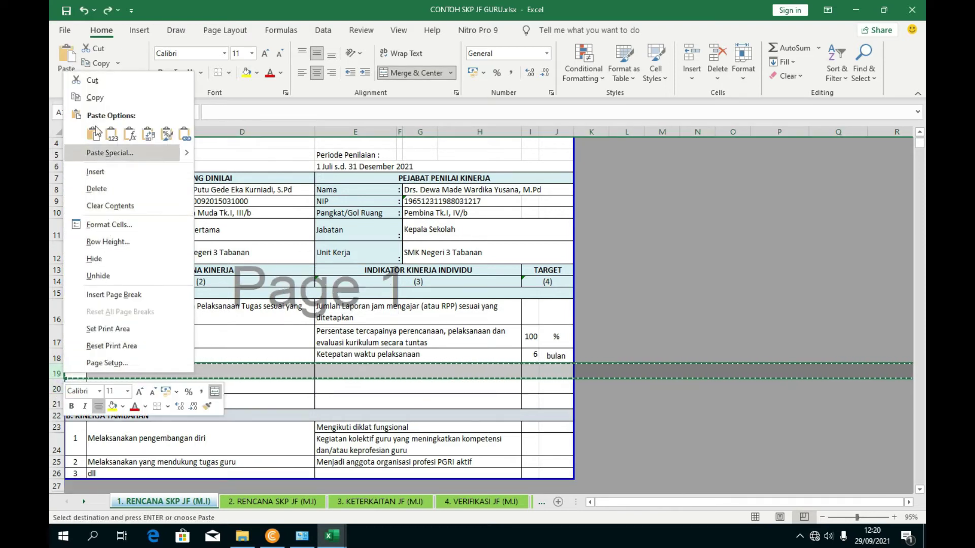
{"action": "key", "text": "Escape"}
- Insert more copied blank rows at row 19, giving blank rows 19–24
{"action": "right_click", "coordinate": [56, 372]}
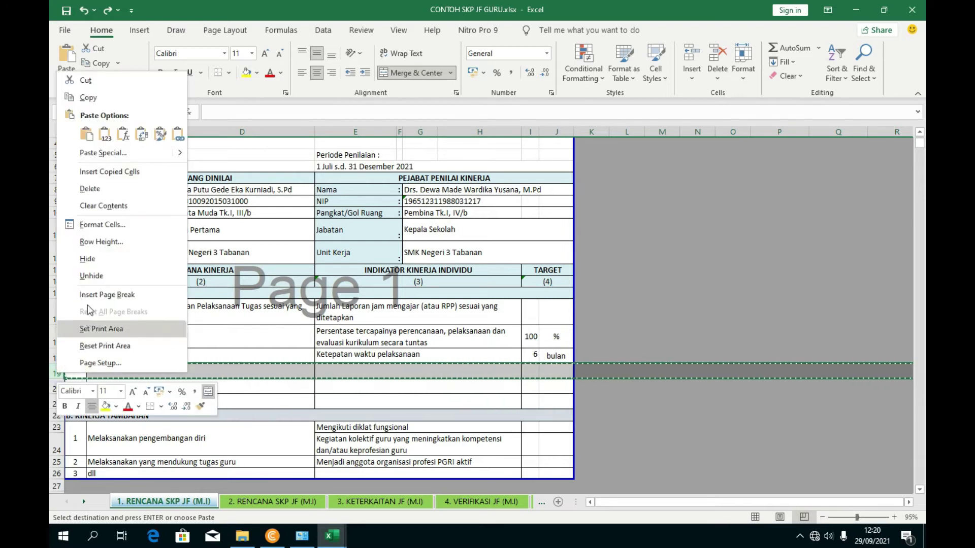
{"action": "left_click", "coordinate": [104, 176]}
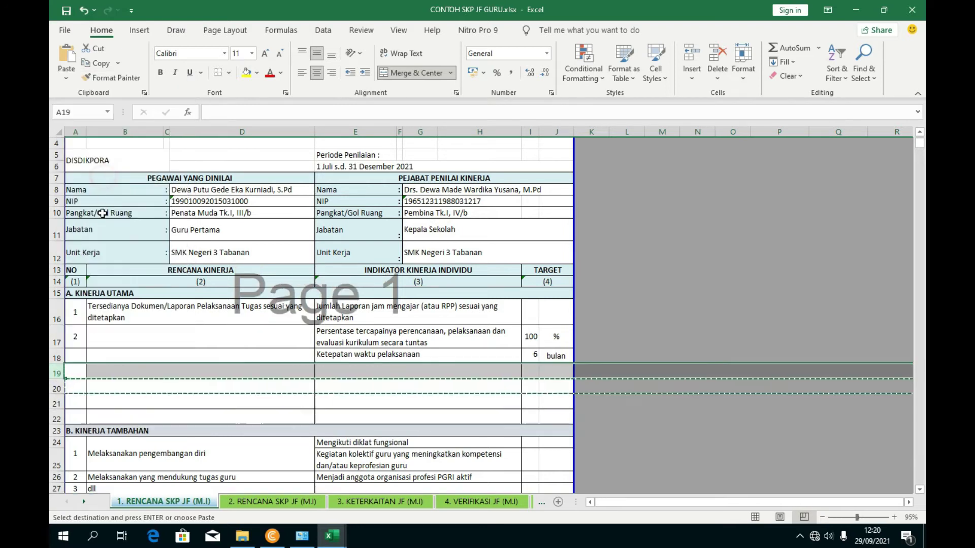
{"action": "right_click", "coordinate": [54, 372]}
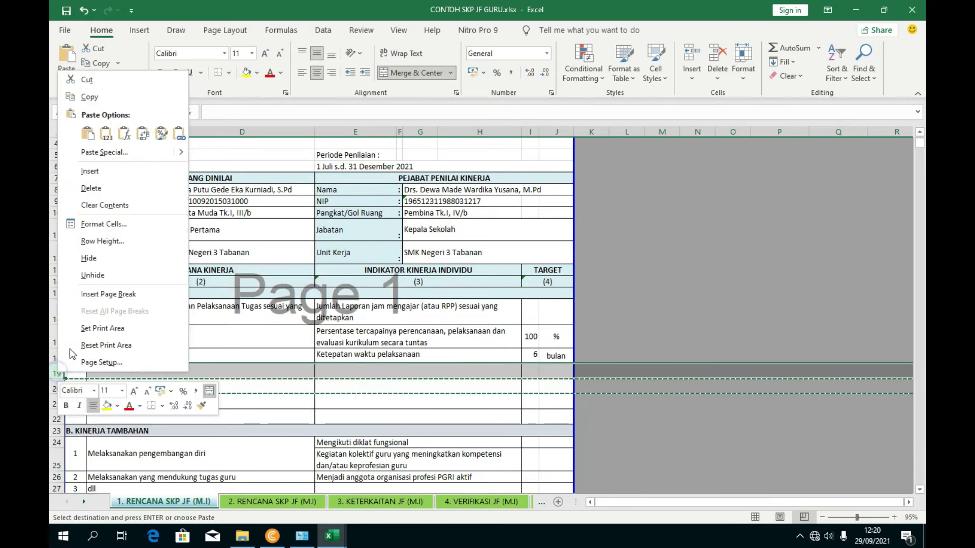
{"action": "left_click", "coordinate": [97, 96]}
{"action": "right_click", "coordinate": [55, 372]}
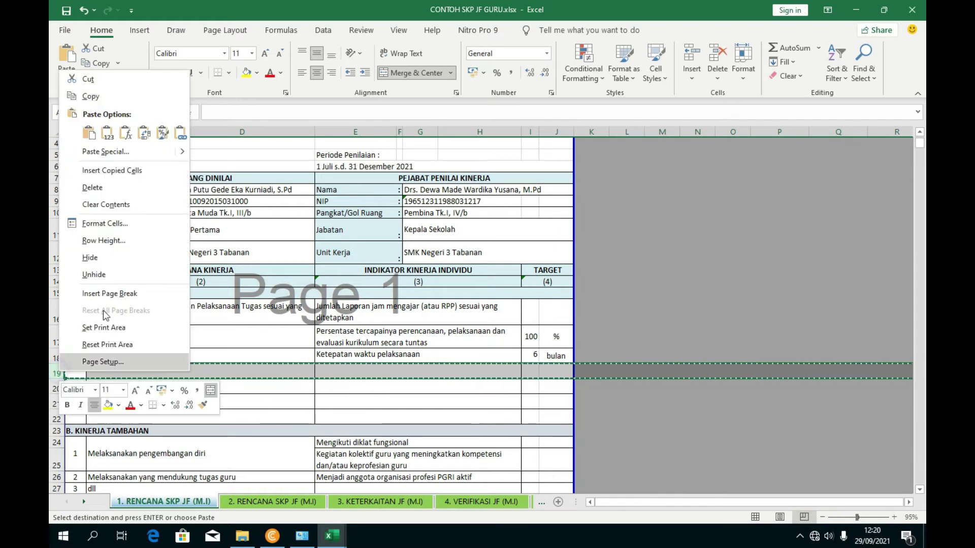
{"action": "left_click", "coordinate": [99, 168]}
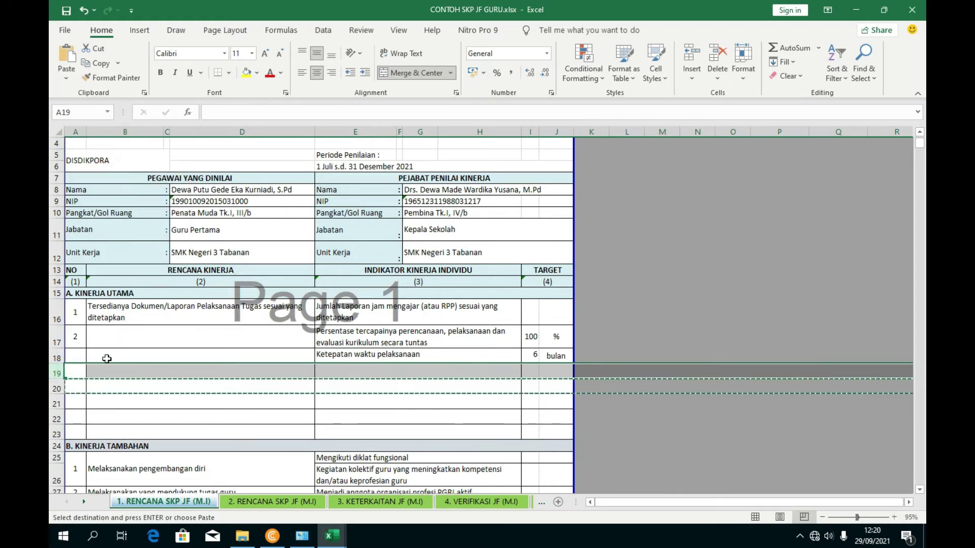
{"action": "right_click", "coordinate": [57, 374]}
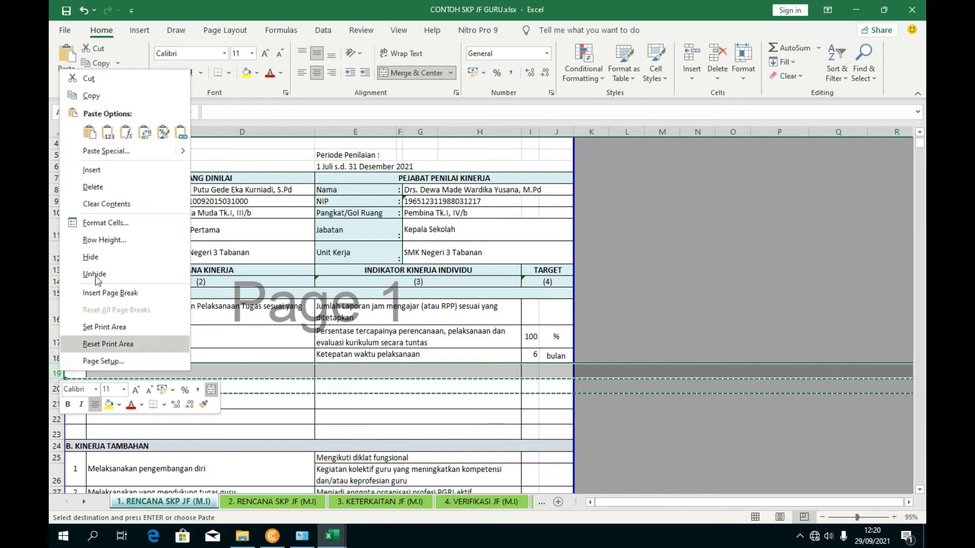
{"action": "left_click", "coordinate": [93, 96]}
{"action": "right_click", "coordinate": [55, 373]}
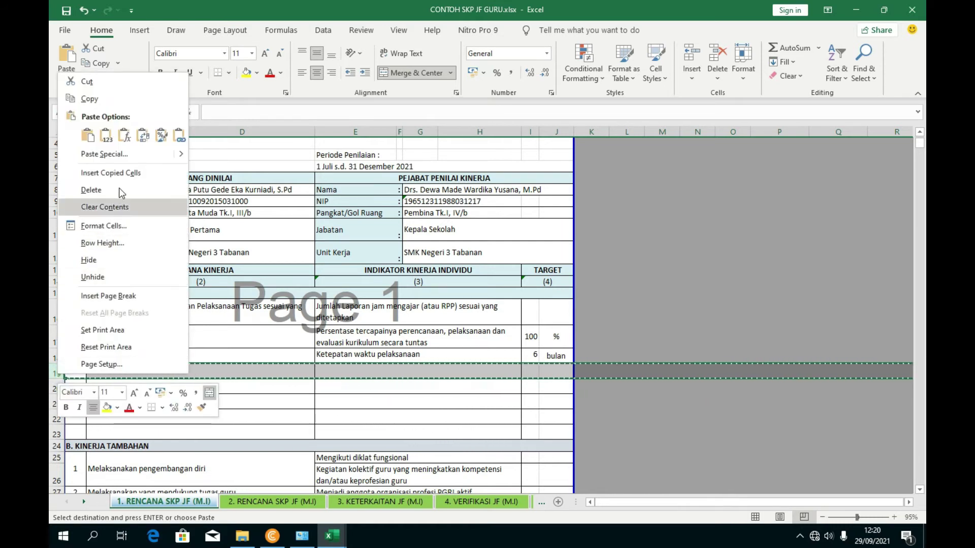
{"action": "left_click", "coordinate": [99, 171]}
{"action": "key", "text": "Escape"}
- Check the Melaksanakan pengembangan diri entries now pushed below the blank rows
{"action": "scroll", "coordinate": [243, 417], "scroll_direction": "down", "scroll_amount": 3}
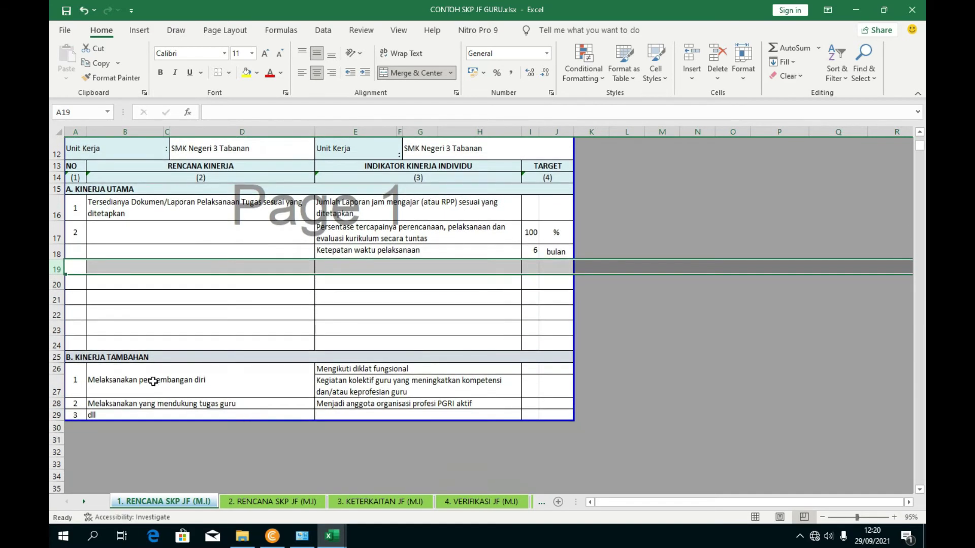
{"action": "left_click", "coordinate": [152, 382]}
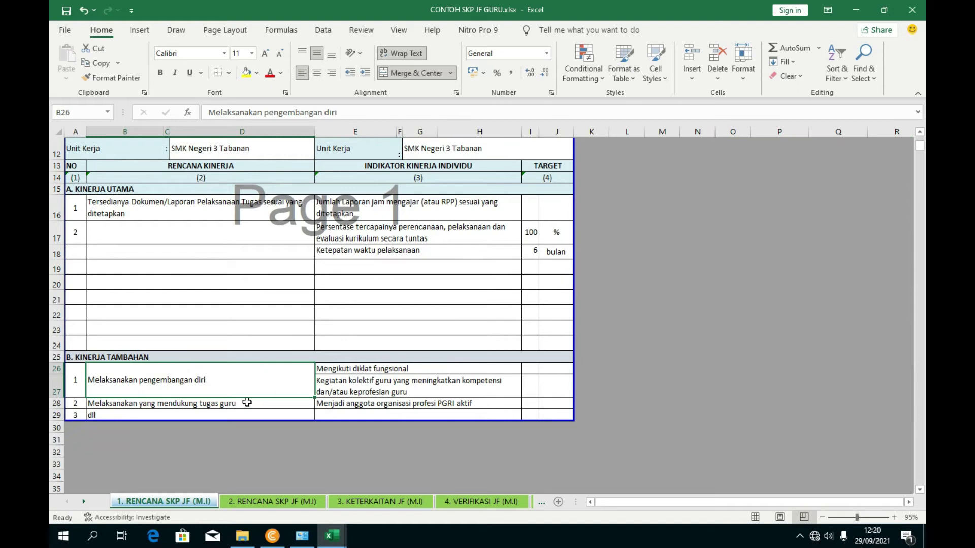
{"action": "left_click", "coordinate": [203, 405]}
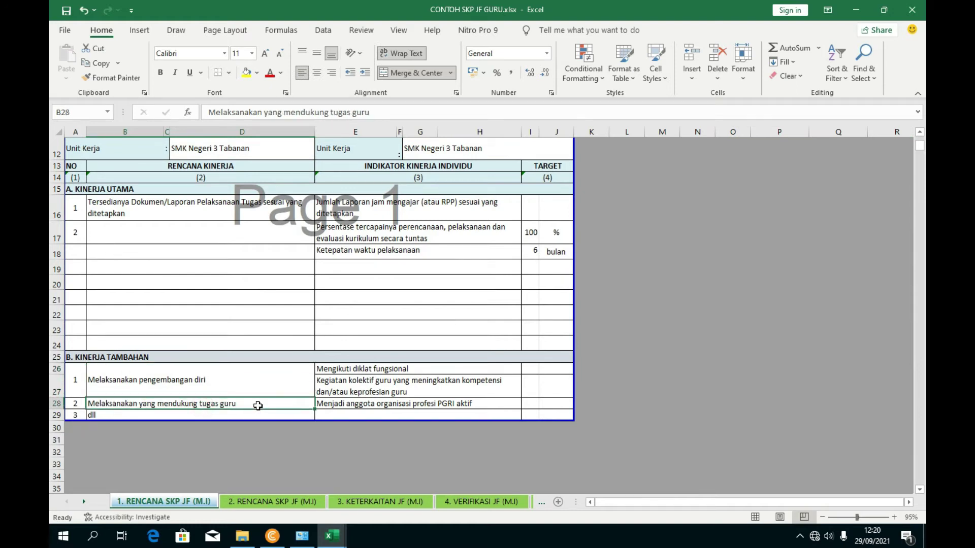
{"action": "left_click", "coordinate": [169, 388]}
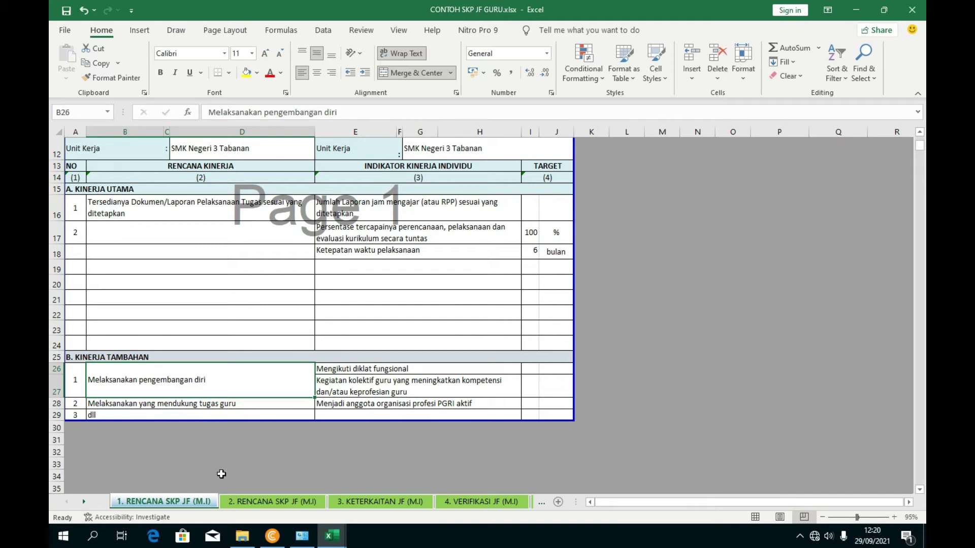
- In the MATRIK workbook, move the Kinerja Tambahan row 26 above row 24
{"action": "mouse_move", "coordinate": [327, 536]}
{"action": "left_click", "coordinate": [321, 500]}
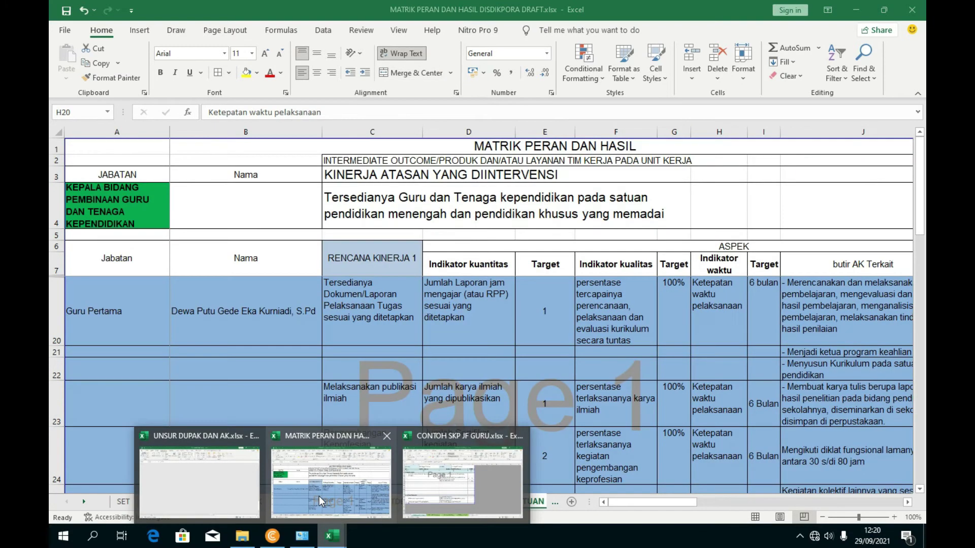
{"action": "scroll", "coordinate": [301, 401], "scroll_direction": "down", "scroll_amount": 3}
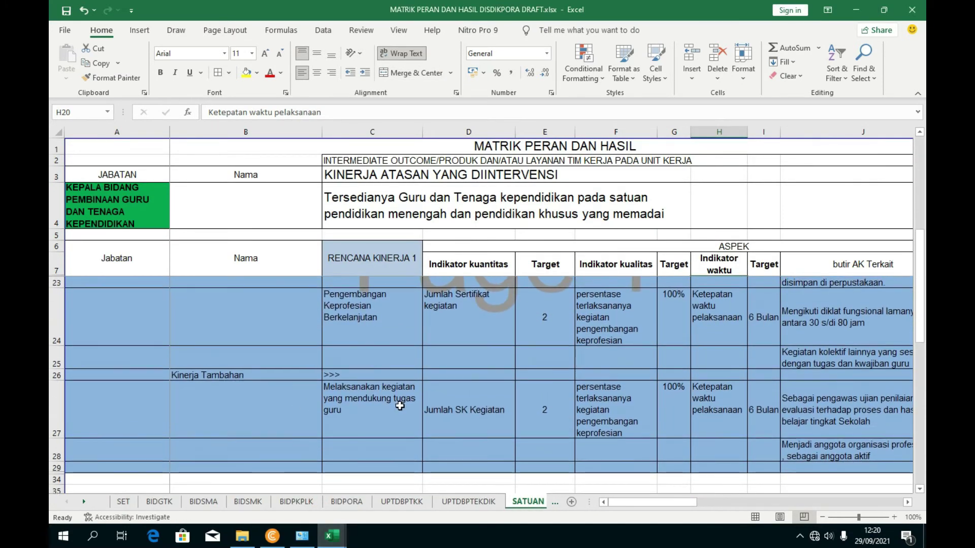
{"action": "scroll", "coordinate": [347, 386], "scroll_direction": "up", "scroll_amount": 1}
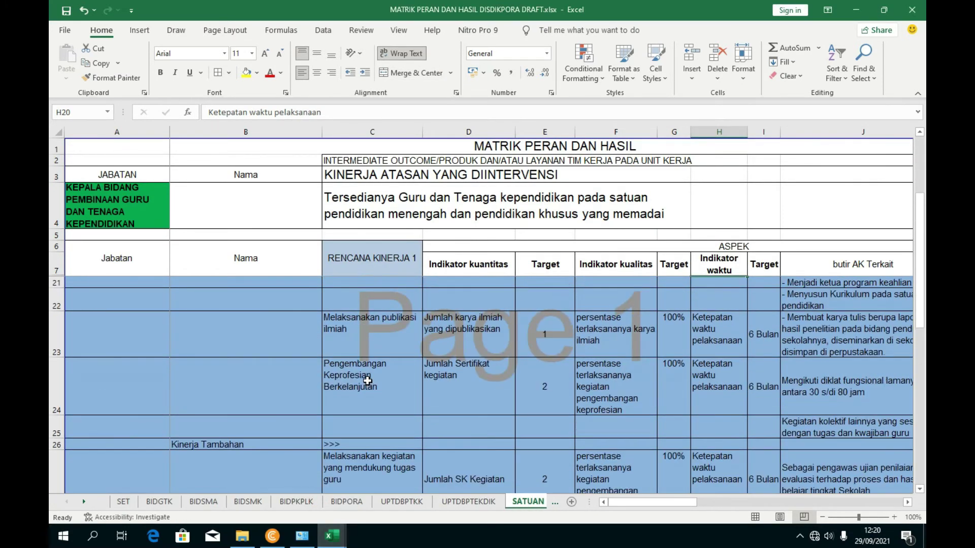
{"action": "left_click", "coordinate": [246, 444]}
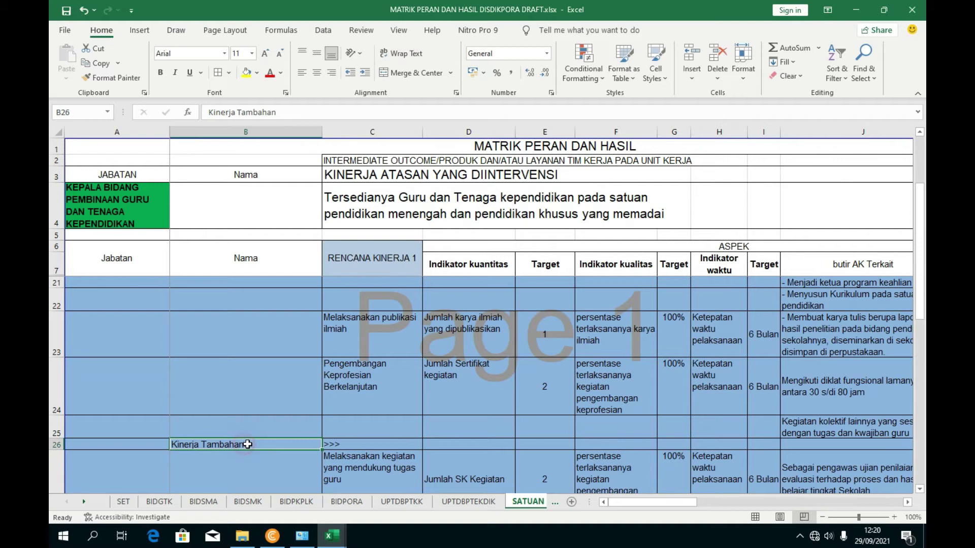
{"action": "right_click", "coordinate": [55, 444]}
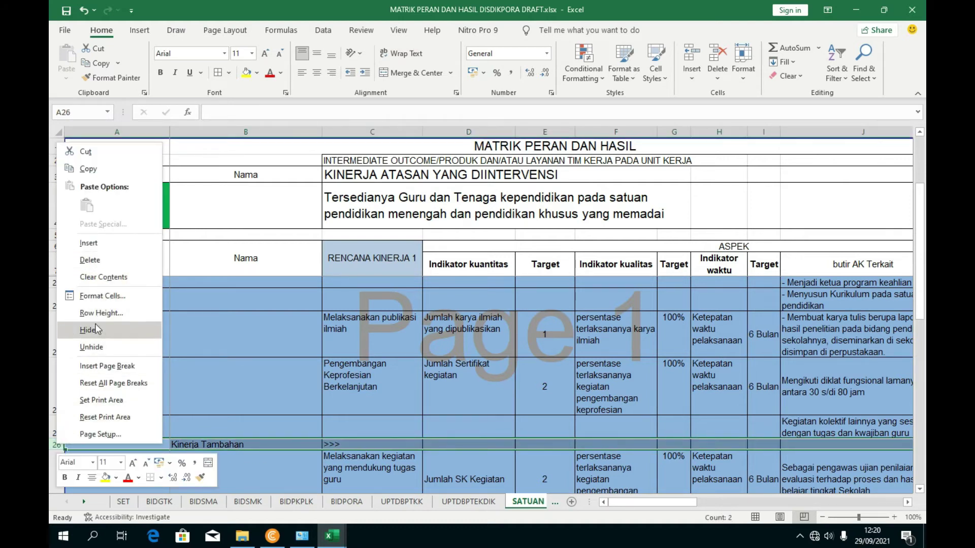
{"action": "left_click", "coordinate": [94, 151]}
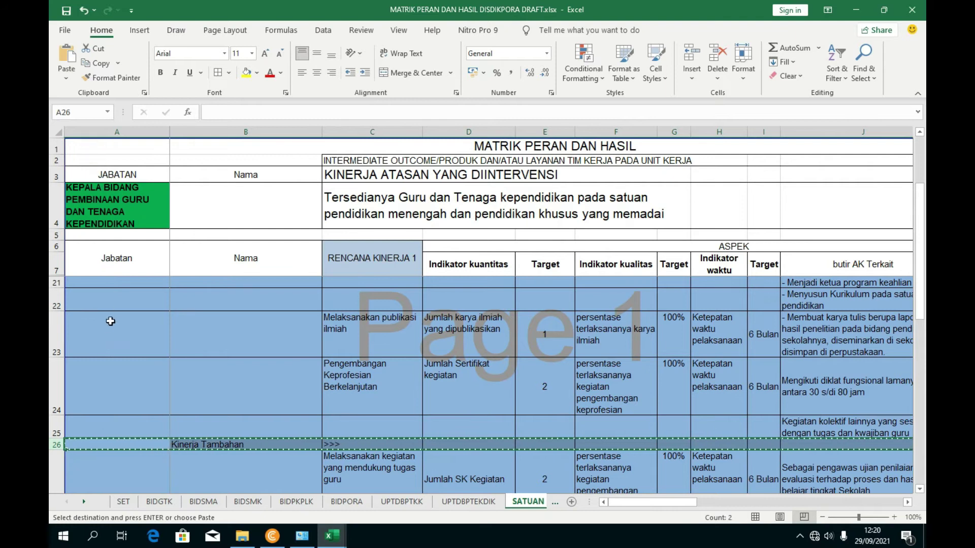
{"action": "left_click", "coordinate": [57, 366]}
{"action": "right_click", "coordinate": [60, 366]}
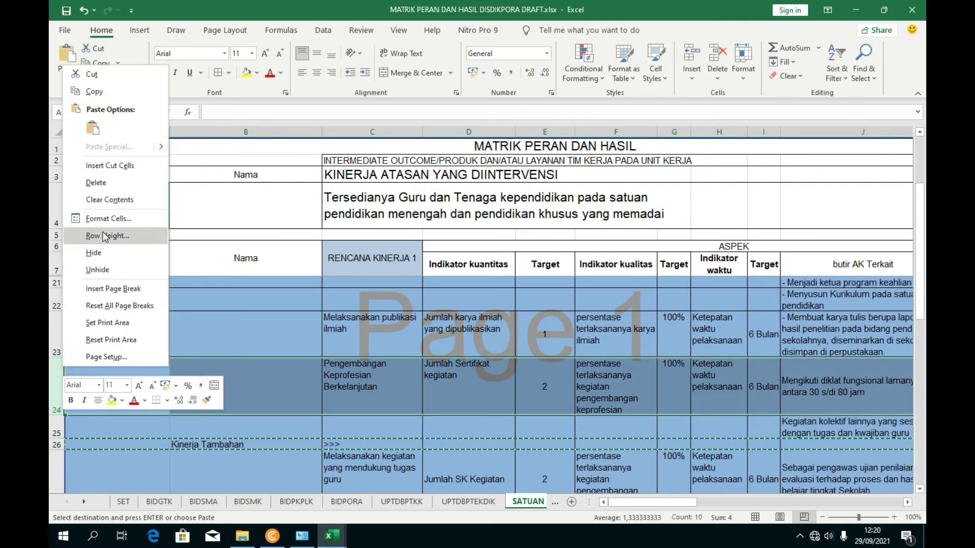
{"action": "left_click", "coordinate": [124, 166]}
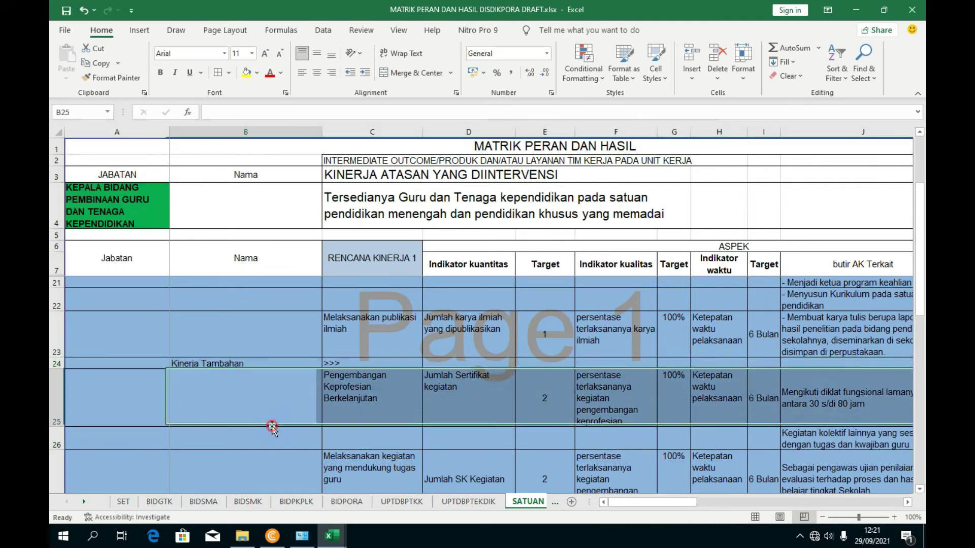
- Fill the Kinerja Tambahan rows 25–29 green
{"action": "scroll", "coordinate": [348, 430], "scroll_direction": "down", "scroll_amount": 1}
{"action": "scroll", "coordinate": [330, 422], "scroll_direction": "up", "scroll_amount": 1}
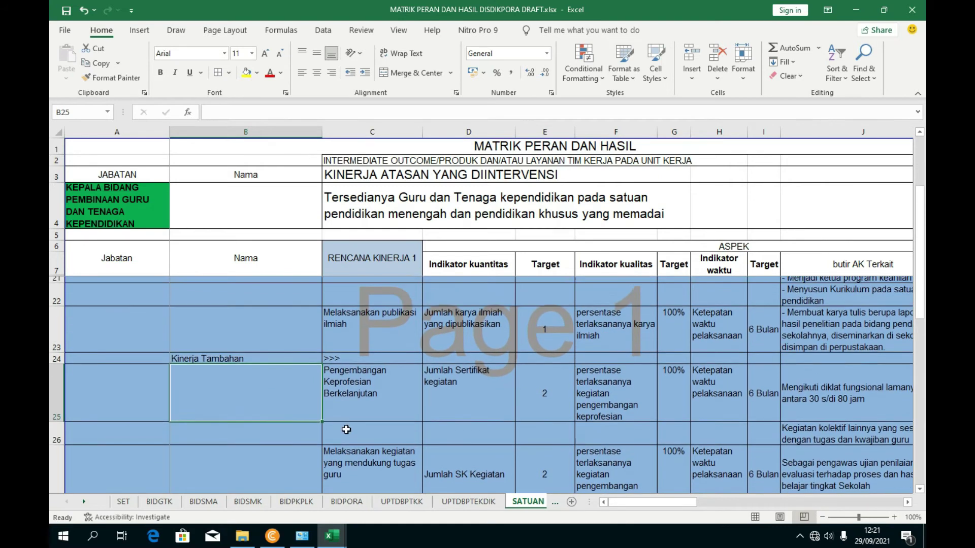
{"action": "left_click", "coordinate": [392, 396]}
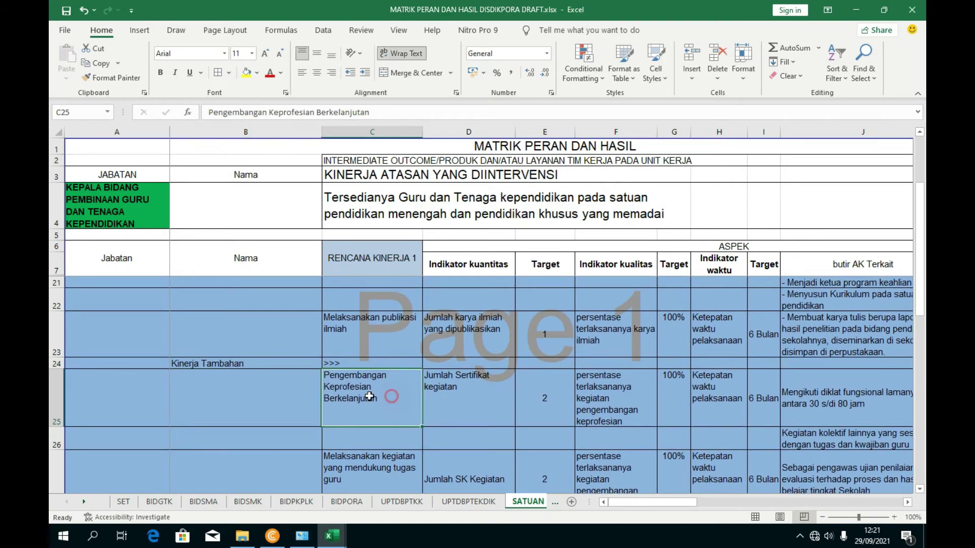
{"action": "scroll", "coordinate": [224, 396], "scroll_direction": "down", "scroll_amount": 1}
{"action": "left_click", "coordinate": [141, 363]}
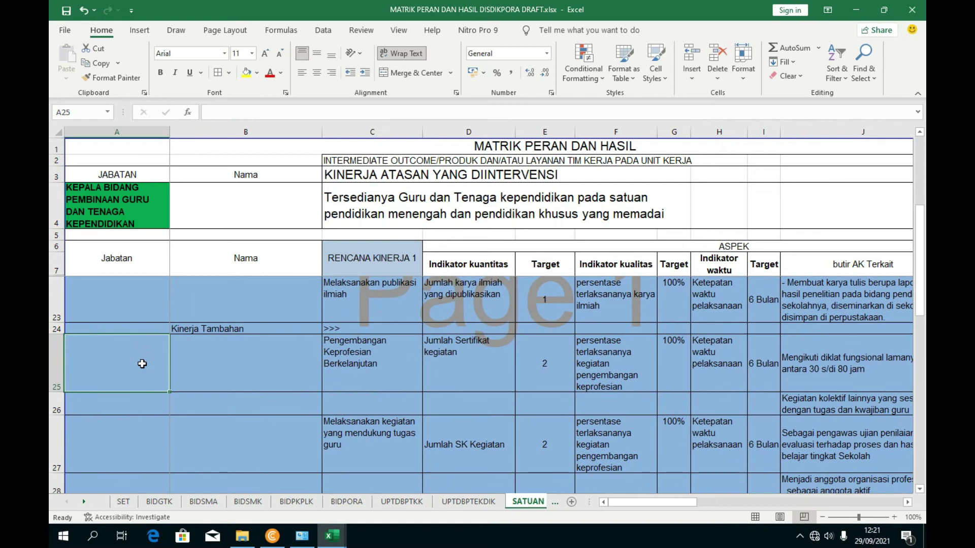
{"action": "left_click_drag", "start_coordinate": [57, 364], "coordinate": [115, 457]}
{"action": "scroll", "coordinate": [107, 442], "scroll_direction": "down", "scroll_amount": 1}
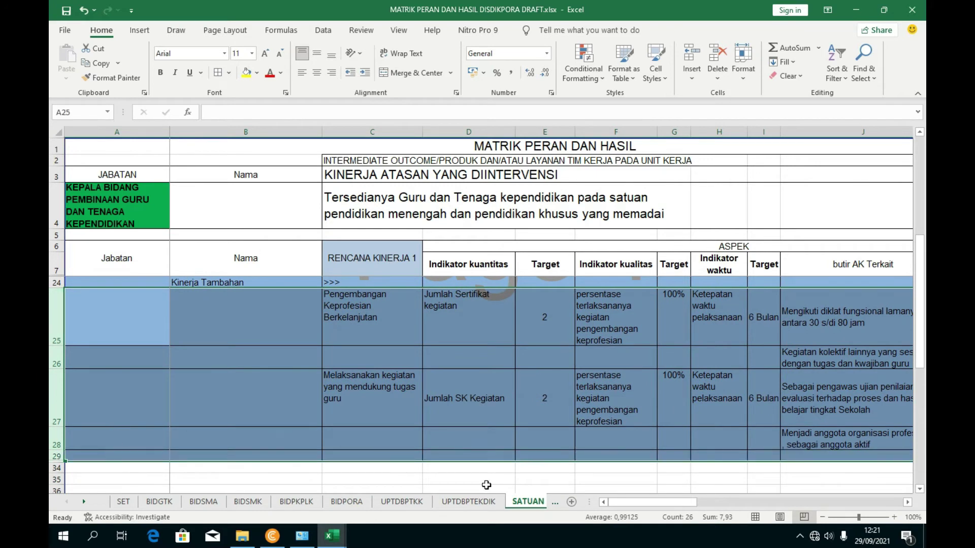
{"action": "mouse_move", "coordinate": [612, 502]}
{"action": "left_mouse_down"}
{"action": "mouse_move", "coordinate": [625, 502]}
{"action": "mouse_move", "coordinate": [611, 502]}
{"action": "left_mouse_up"}
{"action": "left_click", "coordinate": [257, 74]}
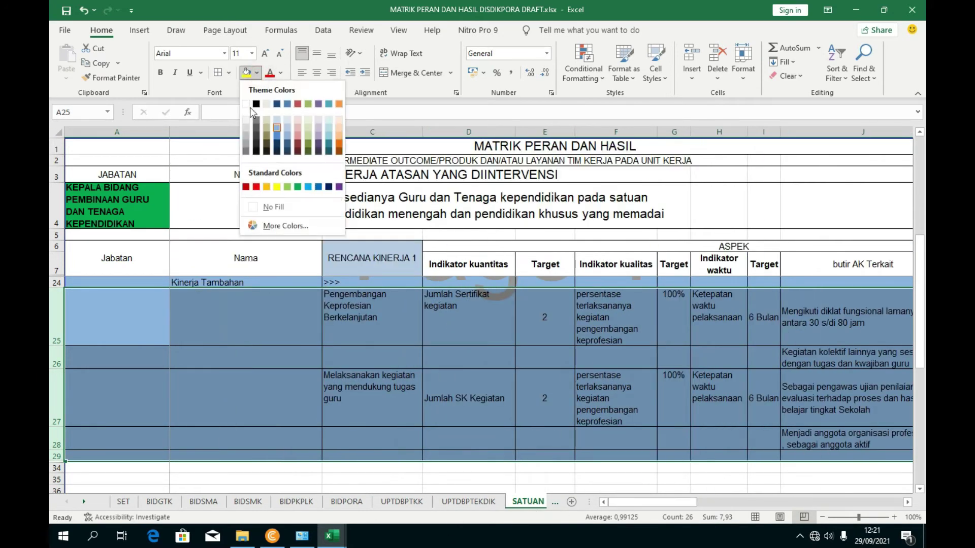
{"action": "left_click", "coordinate": [289, 187]}
{"action": "left_click", "coordinate": [372, 320]}
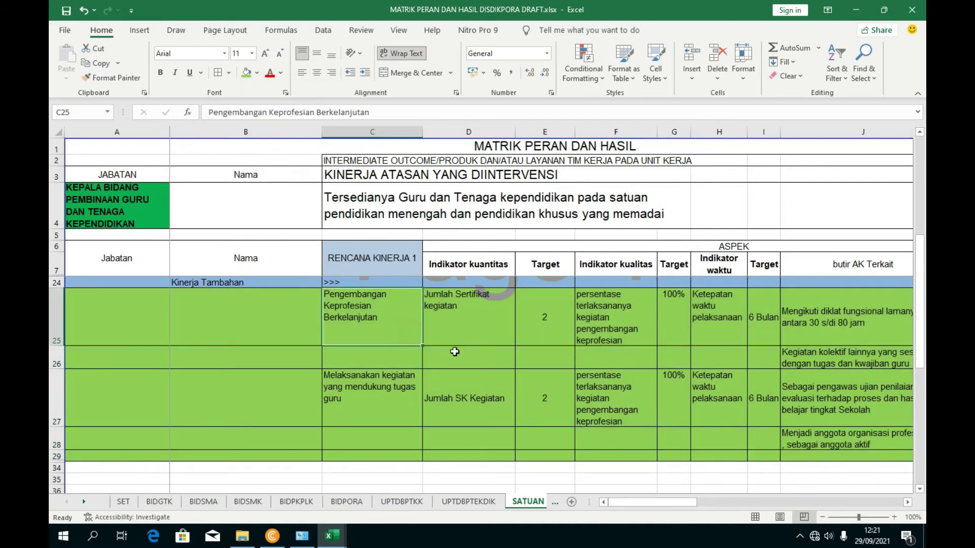
- Check the Melaksanakan publikasi ilmiah indicators, then return to the CONTOH SKP JF GURU workbook
{"action": "scroll", "coordinate": [439, 368], "scroll_direction": "up", "scroll_amount": 2}
{"action": "scroll", "coordinate": [410, 371], "scroll_direction": "up", "scroll_amount": 1}
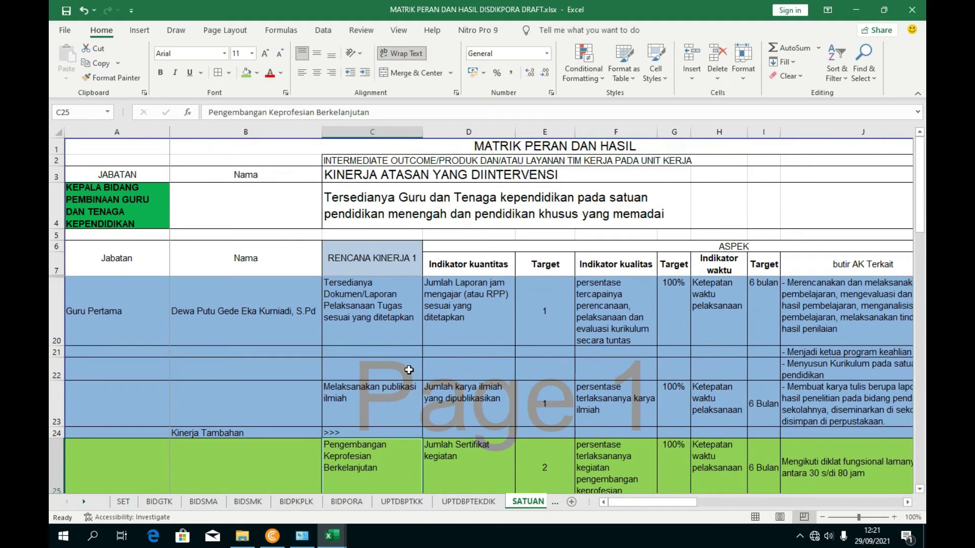
{"action": "left_click", "coordinate": [411, 401]}
{"action": "left_click", "coordinate": [371, 312]}
{"action": "left_click", "coordinate": [452, 416]}
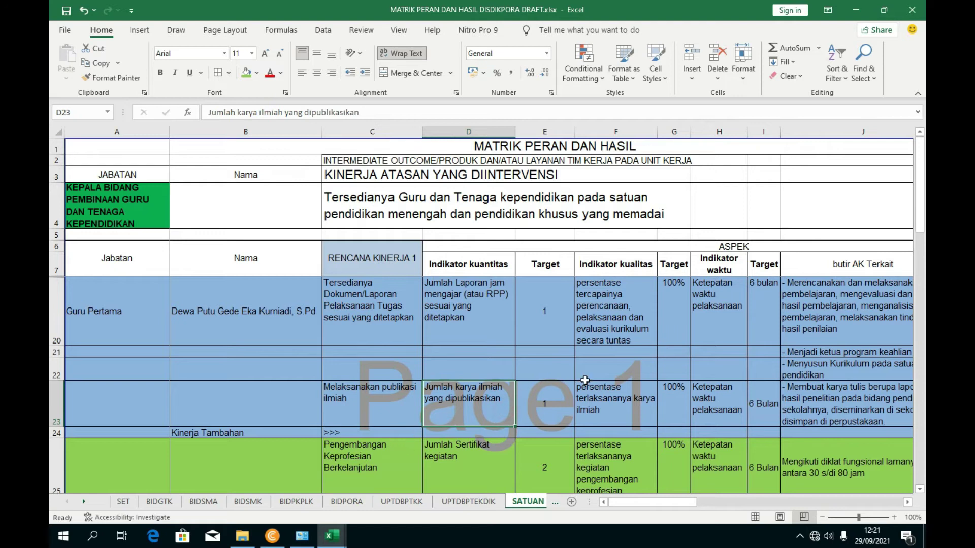
{"action": "scroll", "coordinate": [585, 380], "scroll_direction": "down", "scroll_amount": 2}
{"action": "scroll", "coordinate": [406, 447], "scroll_direction": "up", "scroll_amount": 2}
{"action": "mouse_move", "coordinate": [332, 534]}
{"action": "left_click", "coordinate": [460, 479]}
- Enter item number 2 in cell A19
{"action": "left_click", "coordinate": [131, 279]}
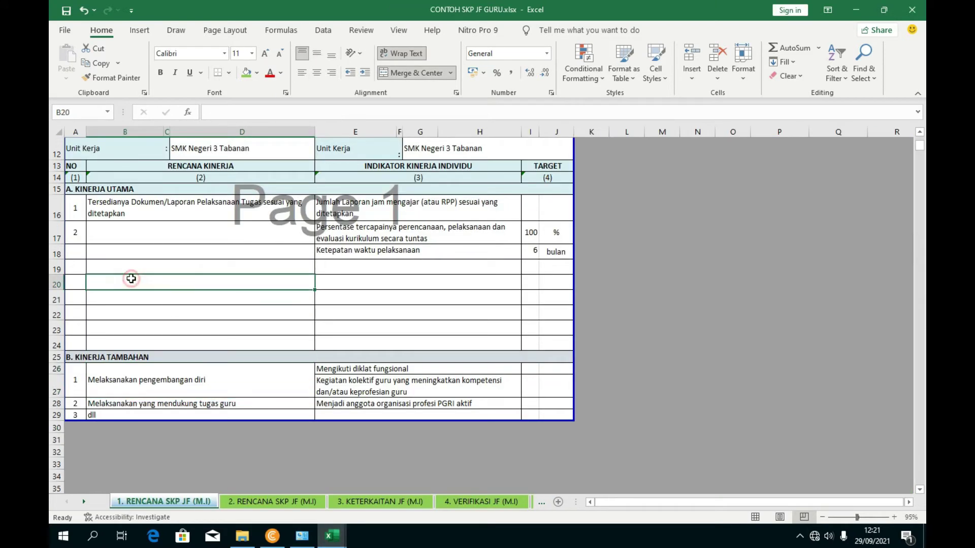
{"action": "left_click", "coordinate": [75, 236]}
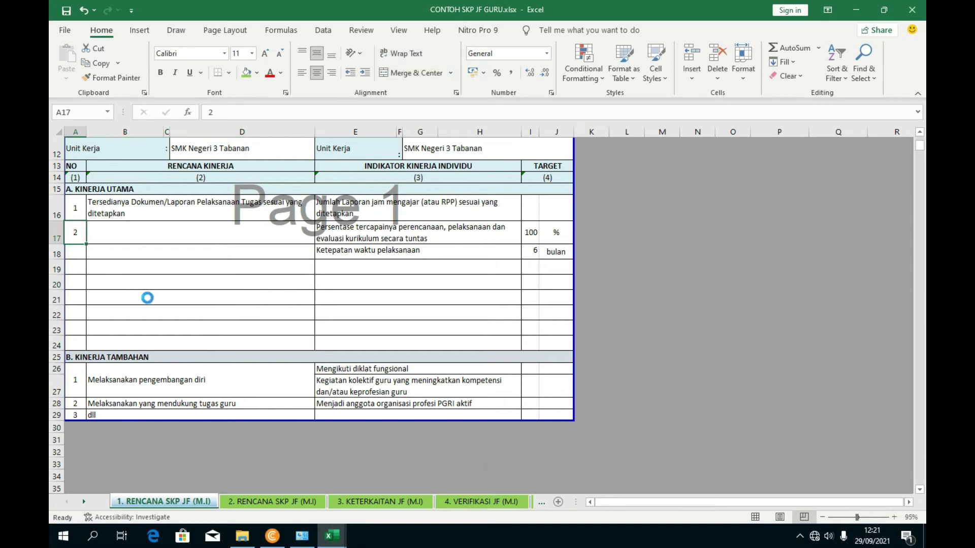
{"action": "left_click", "coordinate": [54, 270]}
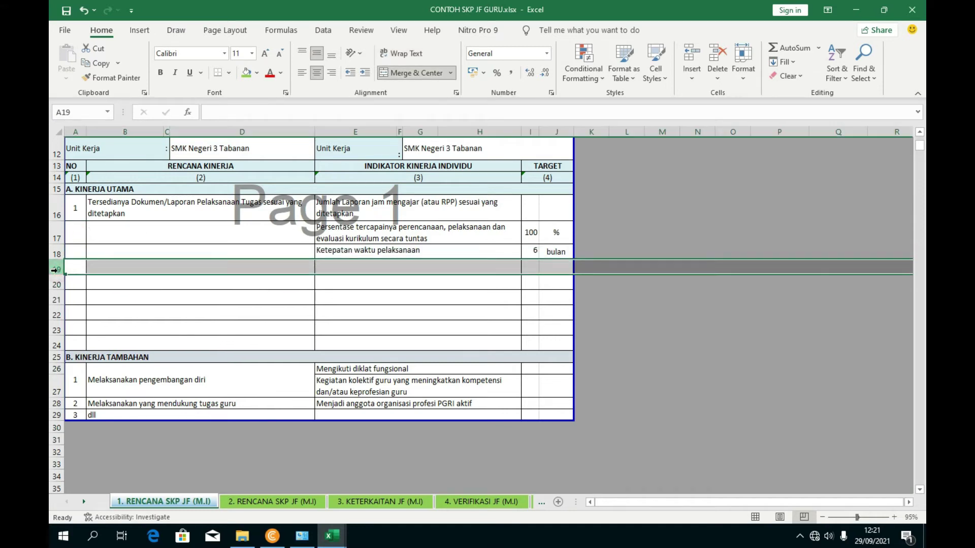
{"action": "left_click", "coordinate": [74, 269]}
{"action": "type", "text": "2"}
{"action": "left_click", "coordinate": [130, 264]}
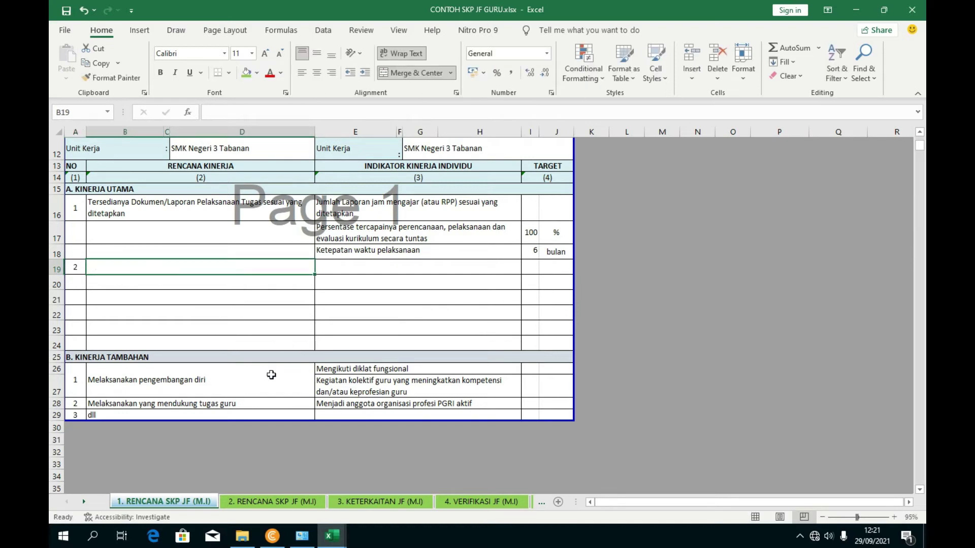
- Copy 'Melaksanakan publikasi ilmiah' from the MATRIK workbook into B19
{"action": "mouse_move", "coordinate": [331, 535]}
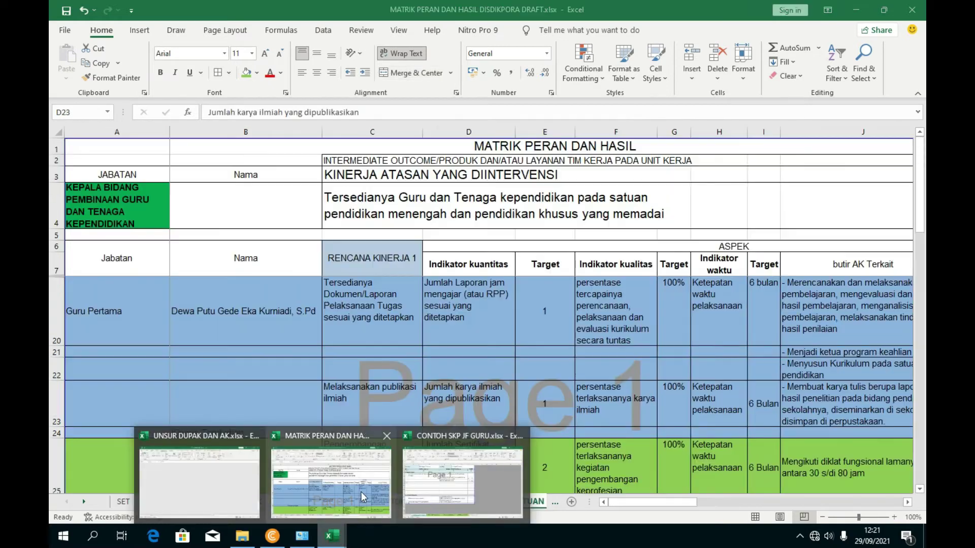
{"action": "left_click", "coordinate": [331, 482]}
{"action": "scroll", "coordinate": [247, 404], "scroll_direction": "down", "scroll_amount": 2}
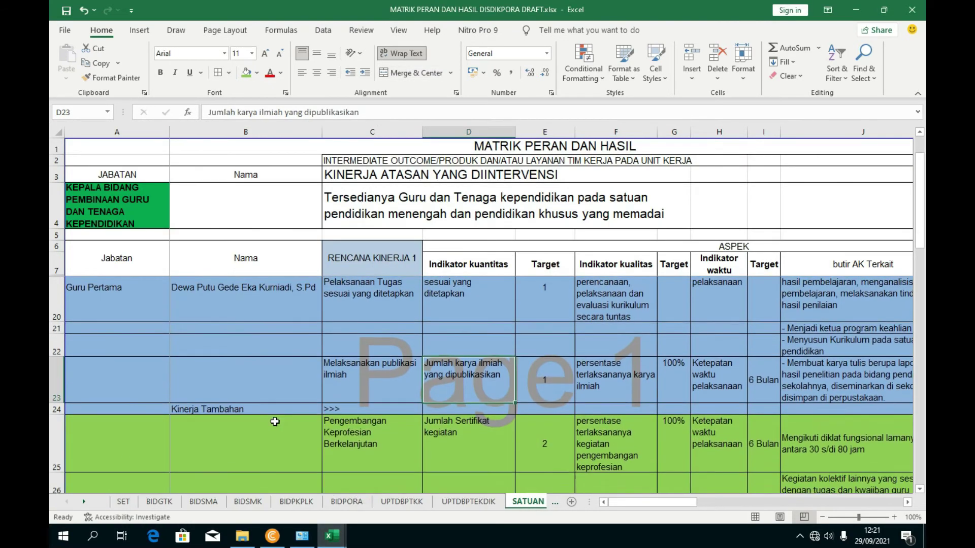
{"action": "scroll", "coordinate": [248, 404], "scroll_direction": "up", "scroll_amount": 1}
{"action": "scroll", "coordinate": [259, 398], "scroll_direction": "down", "scroll_amount": 3}
{"action": "scroll", "coordinate": [259, 398], "scroll_direction": "up", "scroll_amount": 3}
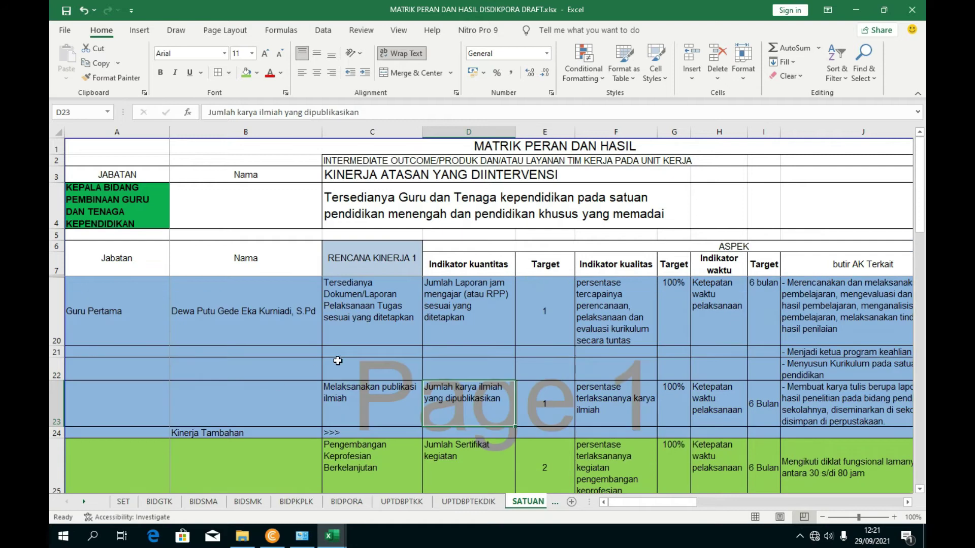
{"action": "left_click", "coordinate": [372, 390]}
{"action": "left_click_drag", "start_coordinate": [350, 111], "coordinate": [200, 111]}
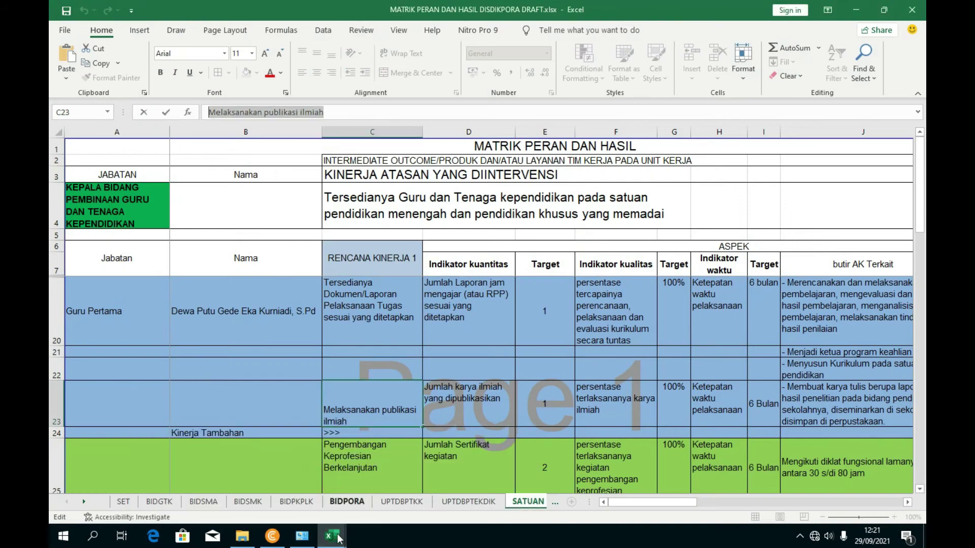
{"action": "mouse_move", "coordinate": [338, 539]}
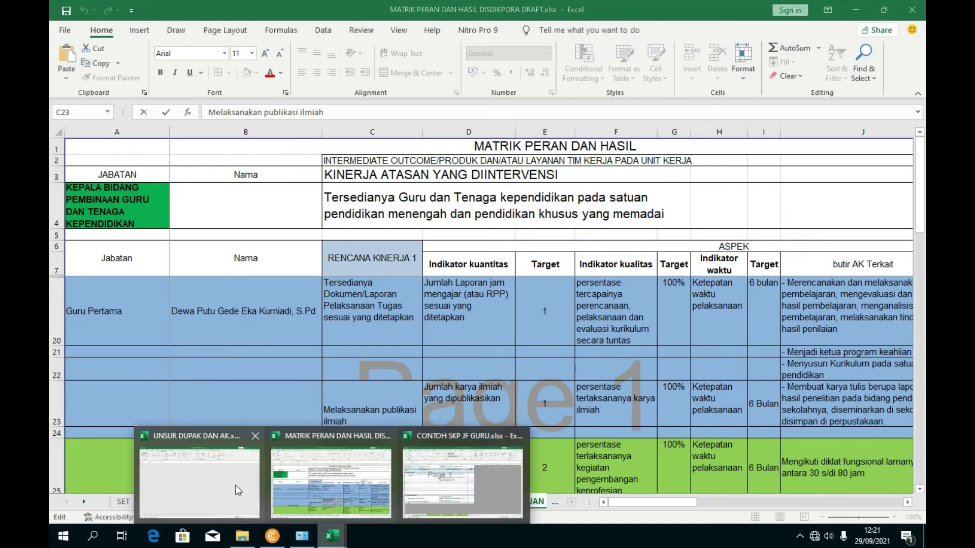
{"action": "left_click", "coordinate": [449, 500]}
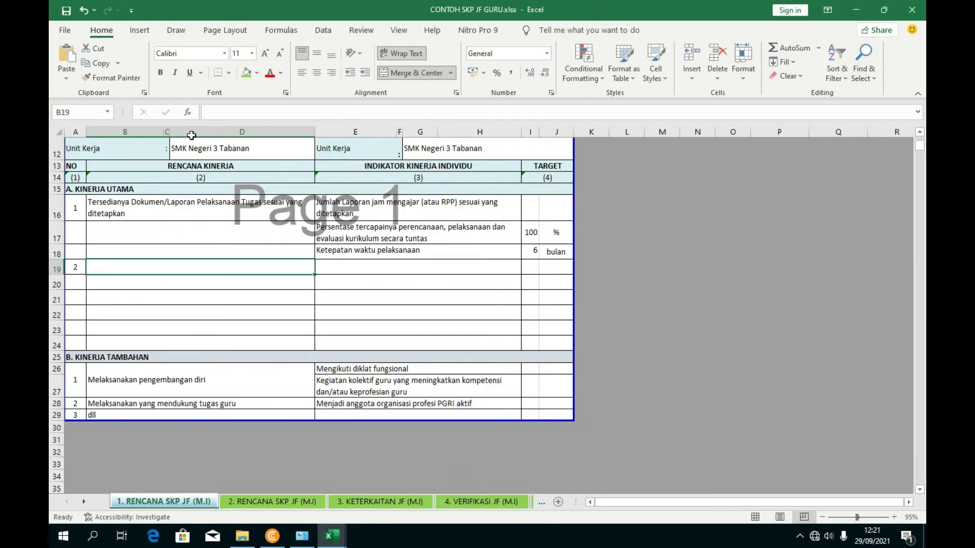
{"action": "left_click", "coordinate": [218, 114]}
{"action": "key", "text": "ctrl+v"}
- Paste the 'Jumlah karya ilmiah yang dipublikasikan' indicator from MATRIK into E19
{"action": "left_click", "coordinate": [381, 311]}
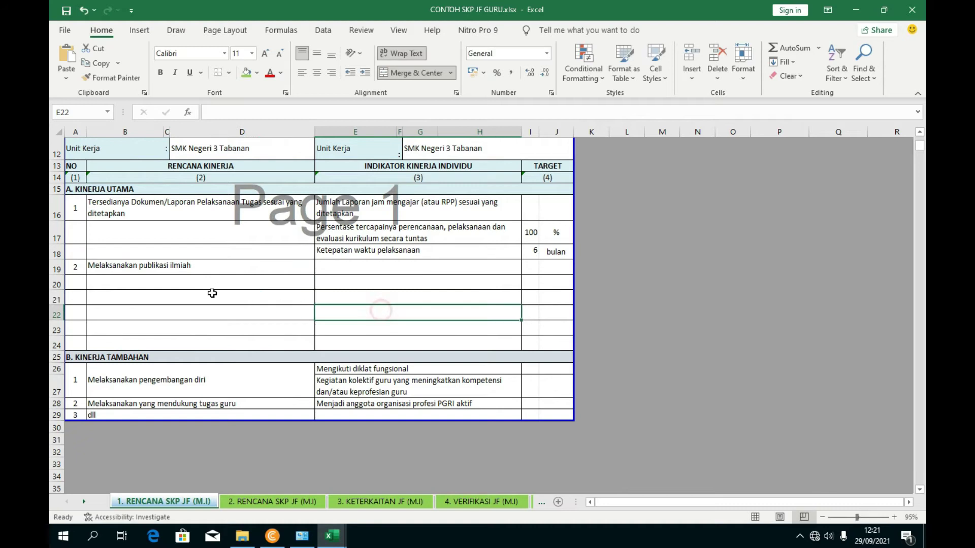
{"action": "left_click", "coordinate": [333, 272]}
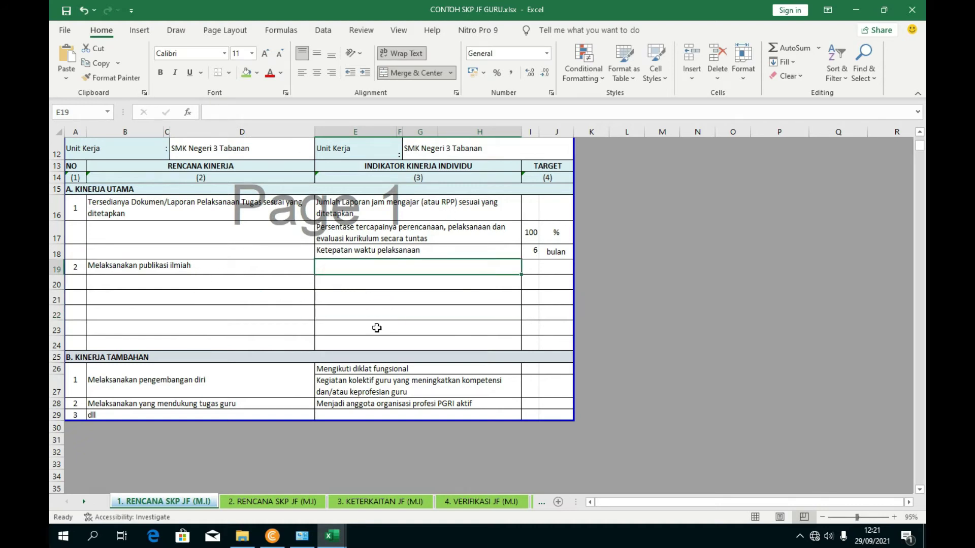
{"action": "left_click", "coordinate": [446, 207]}
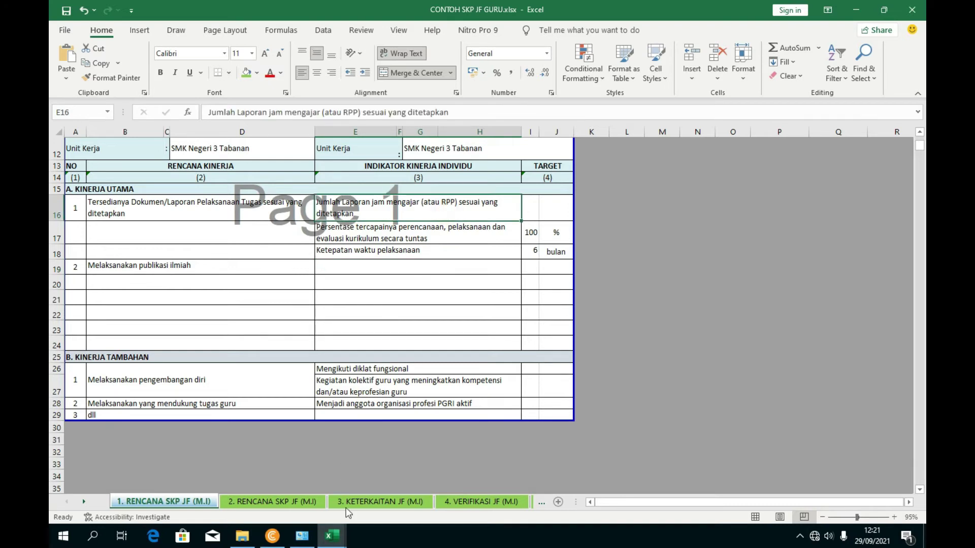
{"action": "mouse_move", "coordinate": [333, 537]}
{"action": "left_click", "coordinate": [331, 482]}
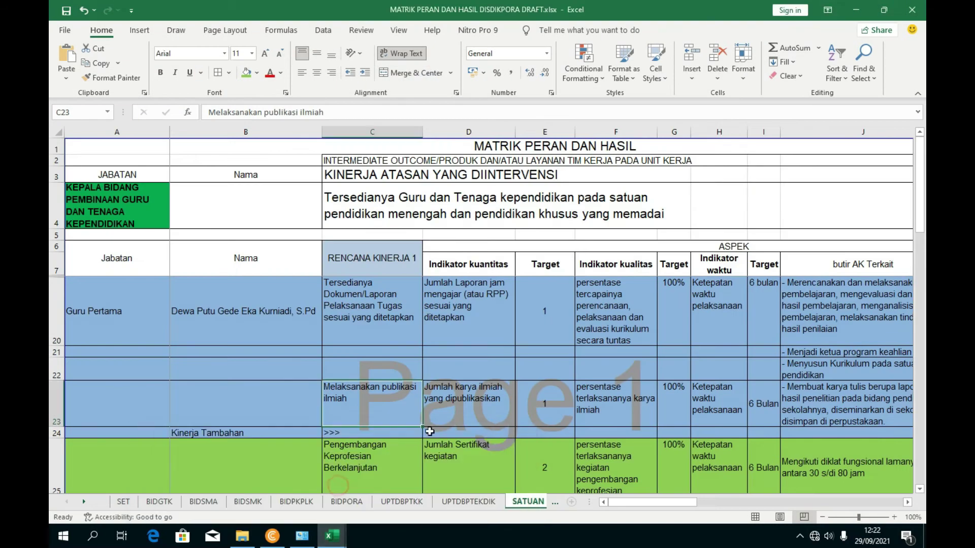
{"action": "left_click", "coordinate": [491, 386]}
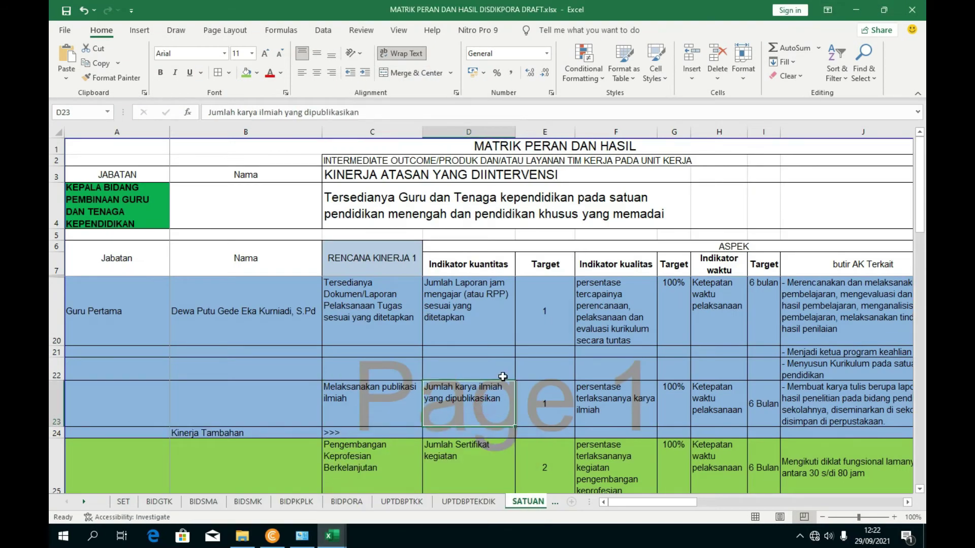
{"action": "scroll", "coordinate": [505, 378], "scroll_direction": "down", "scroll_amount": 1}
{"action": "scroll", "coordinate": [503, 377], "scroll_direction": "up", "scroll_amount": 1}
{"action": "scroll", "coordinate": [496, 386], "scroll_direction": "down", "scroll_amount": 1}
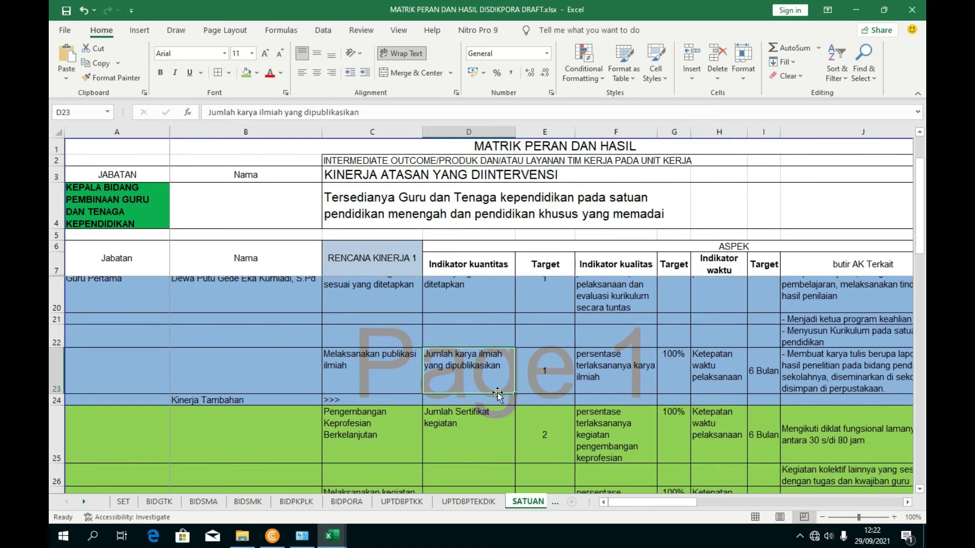
{"action": "left_click_drag", "start_coordinate": [371, 112], "coordinate": [186, 121]}
{"action": "key", "text": "ctrl+c"}
{"action": "mouse_move", "coordinate": [332, 535]}
{"action": "left_click", "coordinate": [345, 482]}
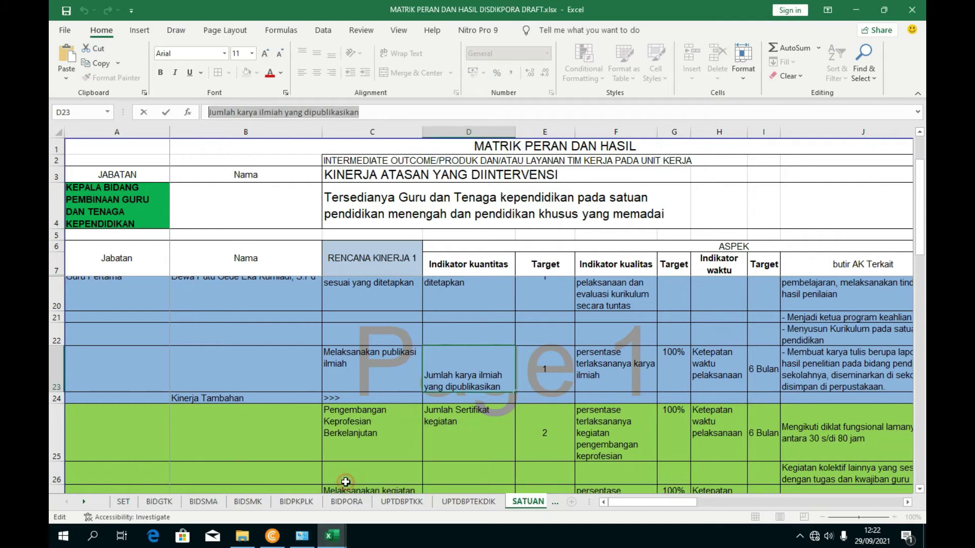
{"action": "left_click", "coordinate": [437, 472]}
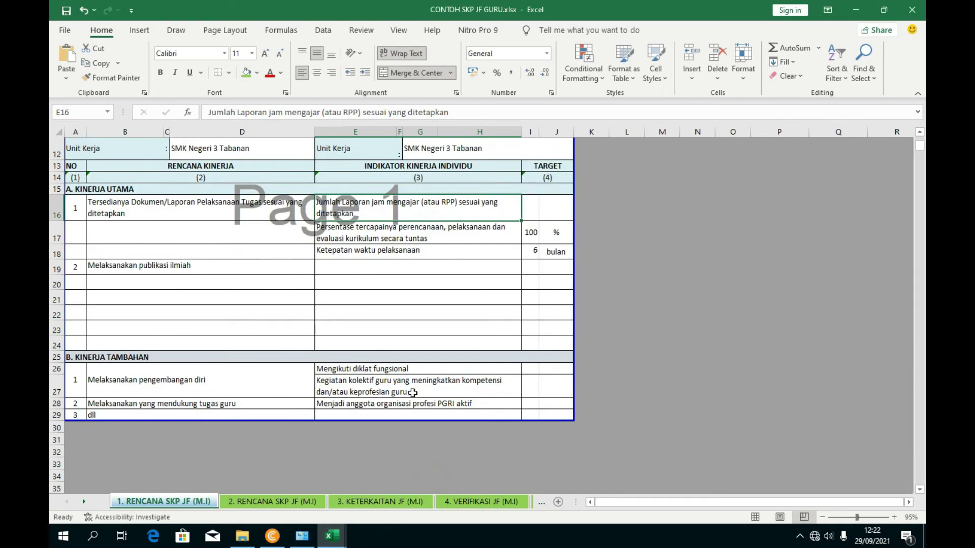
{"action": "left_click", "coordinate": [341, 266]}
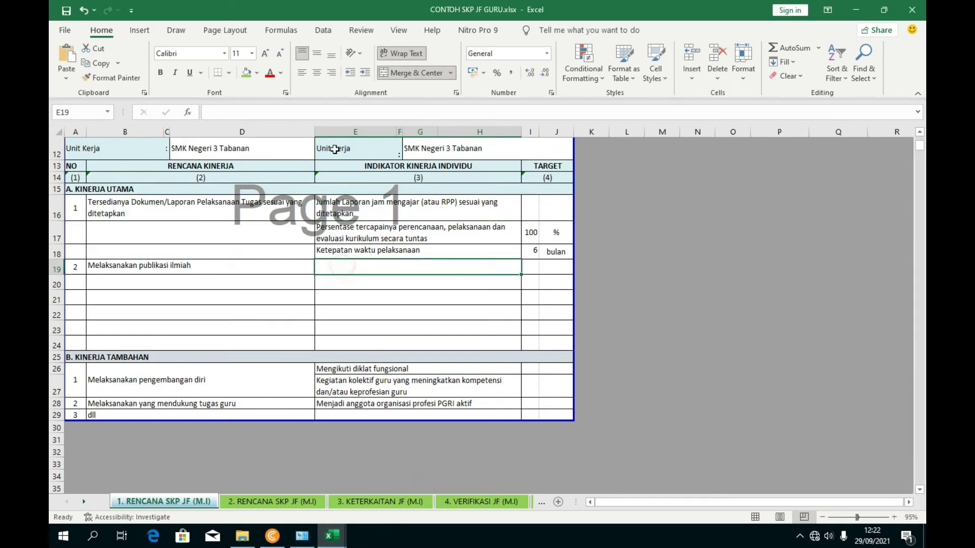
{"action": "left_click", "coordinate": [318, 114]}
{"action": "key", "text": "ctrl+v"}
{"action": "key", "text": "Return"}
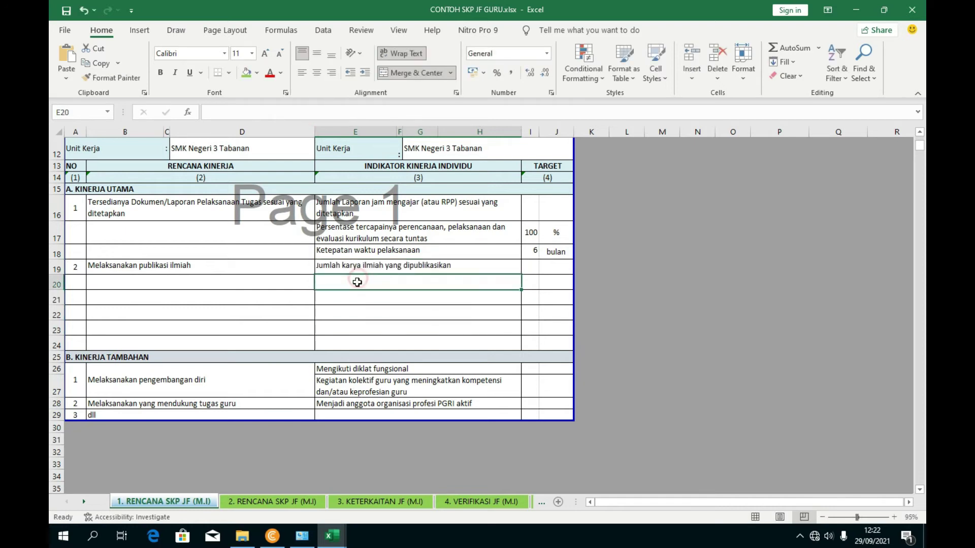
- Copy the persentase terlaksananya karya ilmiah quality indicator from MATRIK into E20
{"action": "mouse_move", "coordinate": [330, 533]}
{"action": "left_click", "coordinate": [364, 492]}
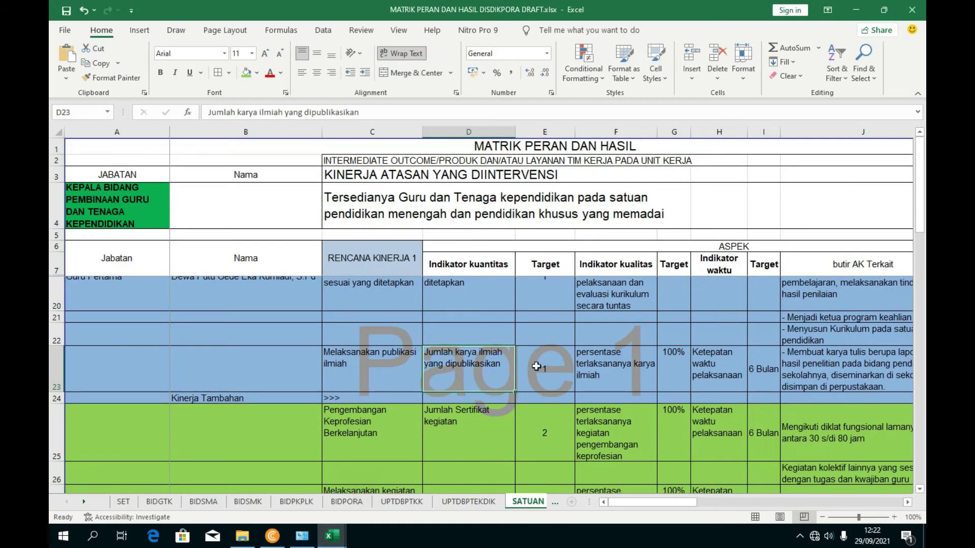
{"action": "left_click", "coordinate": [627, 371]}
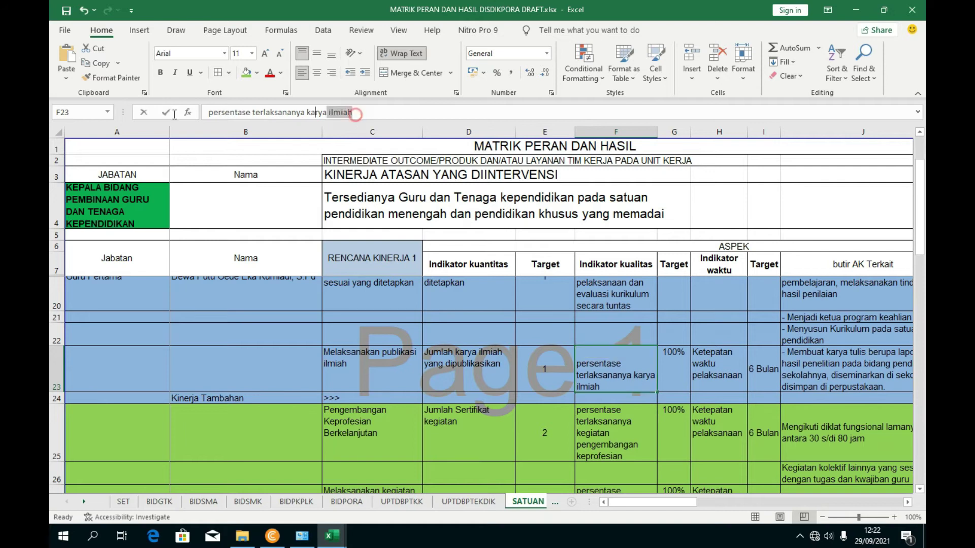
{"action": "left_click_drag", "start_coordinate": [358, 113], "coordinate": [154, 117]}
{"action": "key", "text": "ctrl+c"}
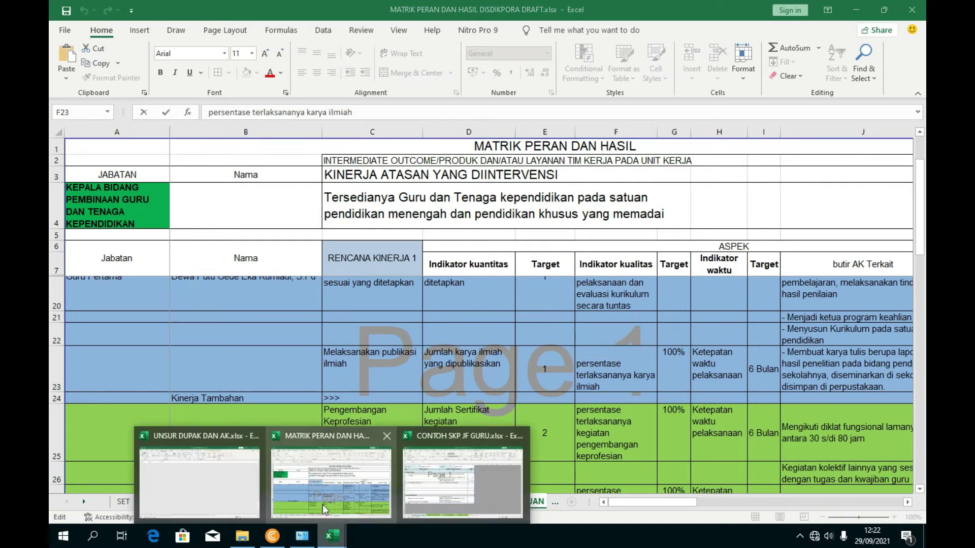
{"action": "mouse_move", "coordinate": [333, 538]}
{"action": "left_click", "coordinate": [467, 464]}
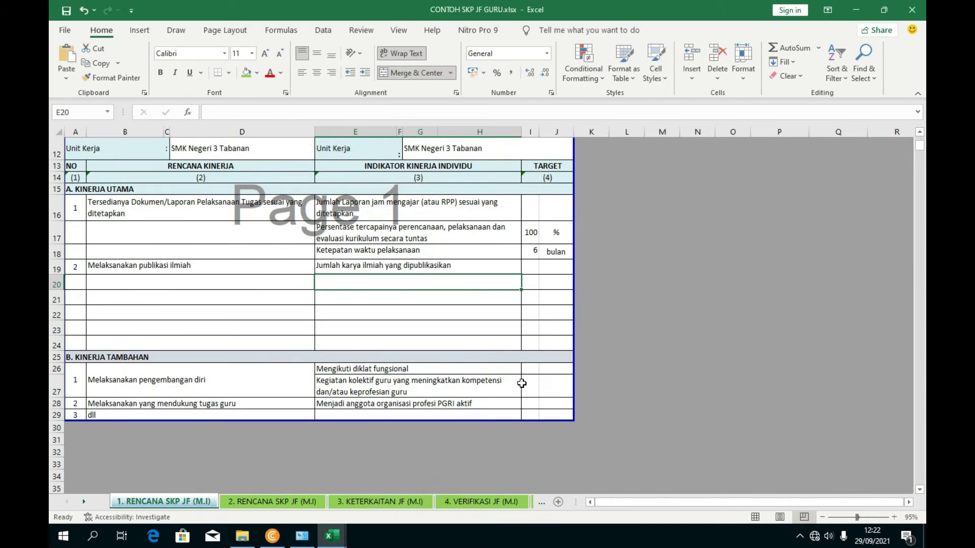
{"action": "left_click", "coordinate": [309, 113]}
{"action": "key", "text": "ctrl+v"}
{"action": "key", "text": "Return"}
- Look up the Ketepatan waktu pelaksanaan indicator in the MATRIK workbook
{"action": "left_click", "coordinate": [414, 341]}
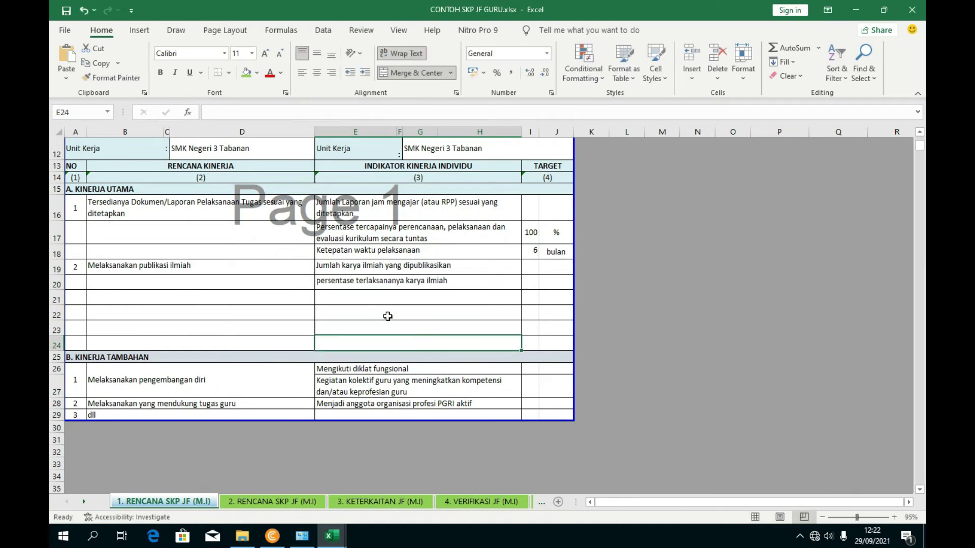
{"action": "left_click", "coordinate": [335, 301]}
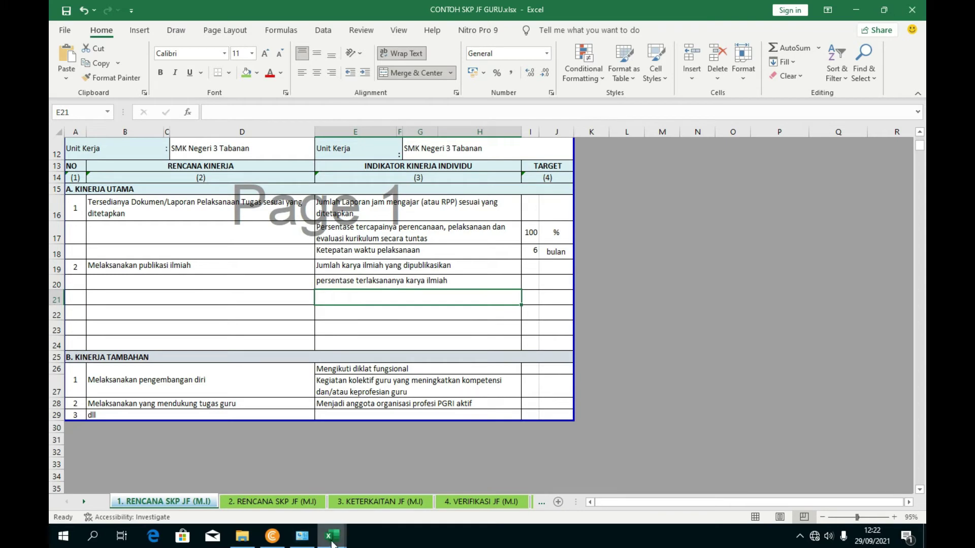
{"action": "mouse_move", "coordinate": [333, 536]}
{"action": "left_click", "coordinate": [368, 482]}
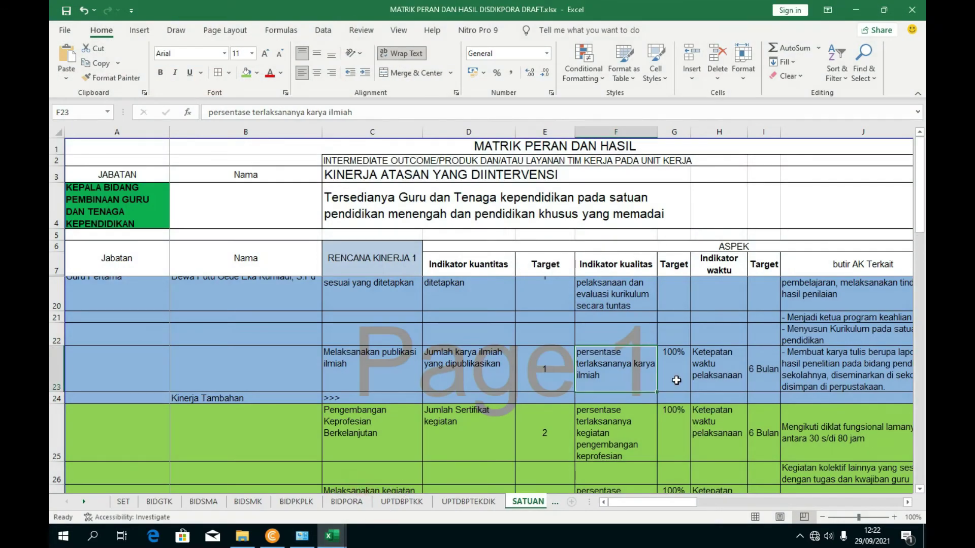
{"action": "left_click", "coordinate": [704, 374]}
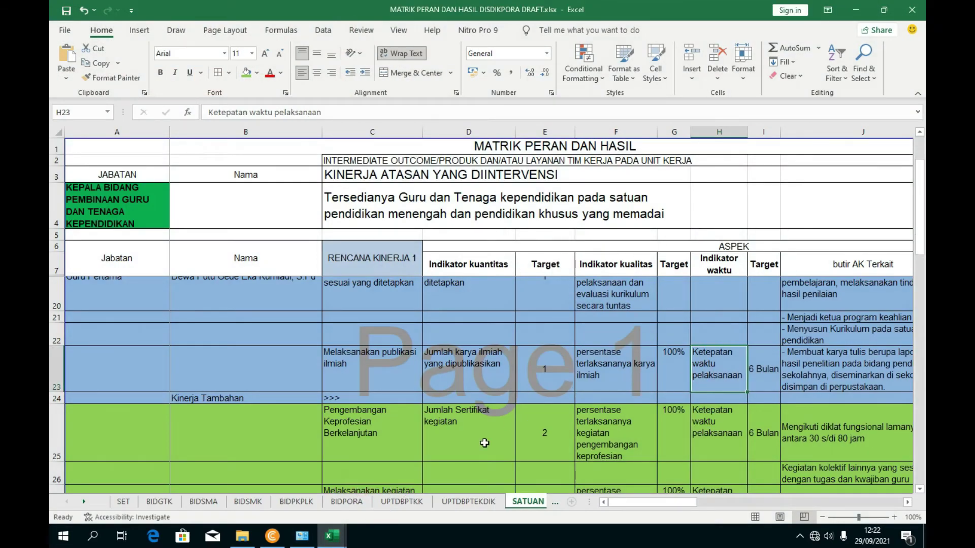
{"action": "mouse_move", "coordinate": [332, 535]}
{"action": "left_click", "coordinate": [446, 485]}
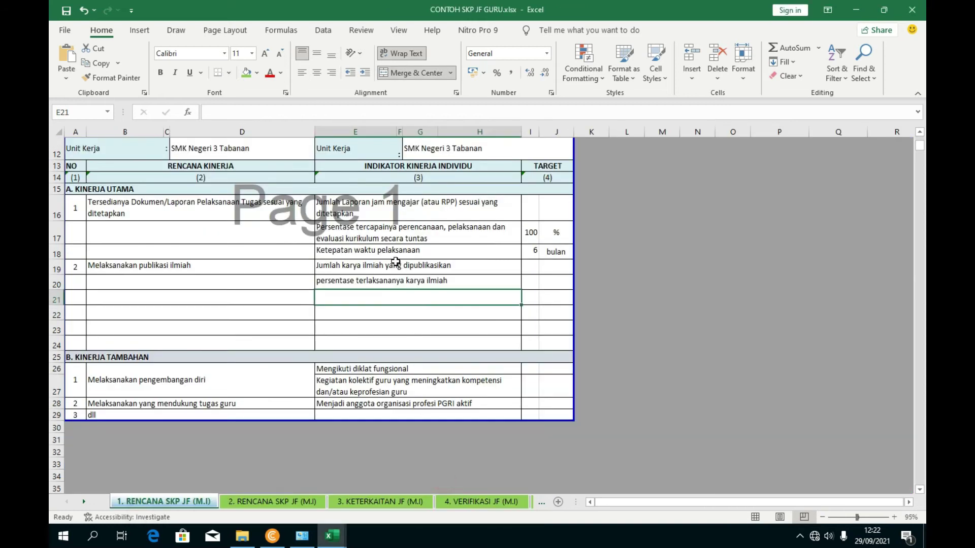
- Copy 'Ketepatan waktu pelaksanaan' from E18 into E21
{"action": "left_click", "coordinate": [374, 250]}
{"action": "key", "text": "F2"}
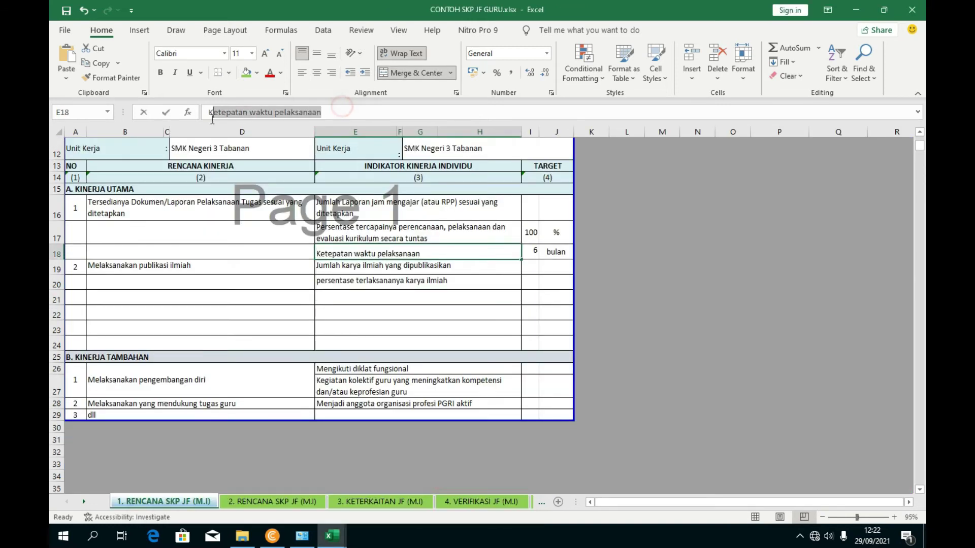
{"action": "left_click", "coordinate": [362, 299]}
{"action": "key", "text": "ctrl+v"}
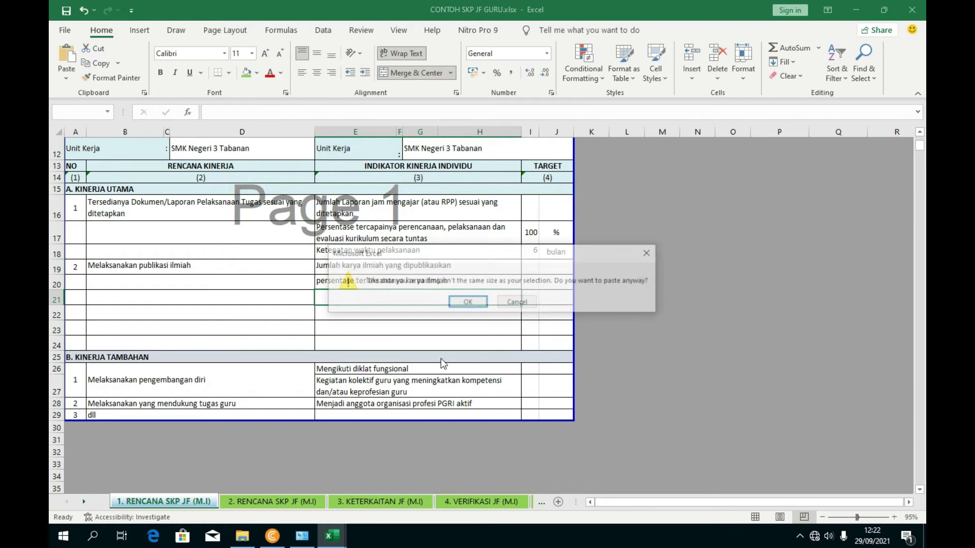
{"action": "left_click", "coordinate": [507, 303]}
{"action": "left_click", "coordinate": [388, 250]}
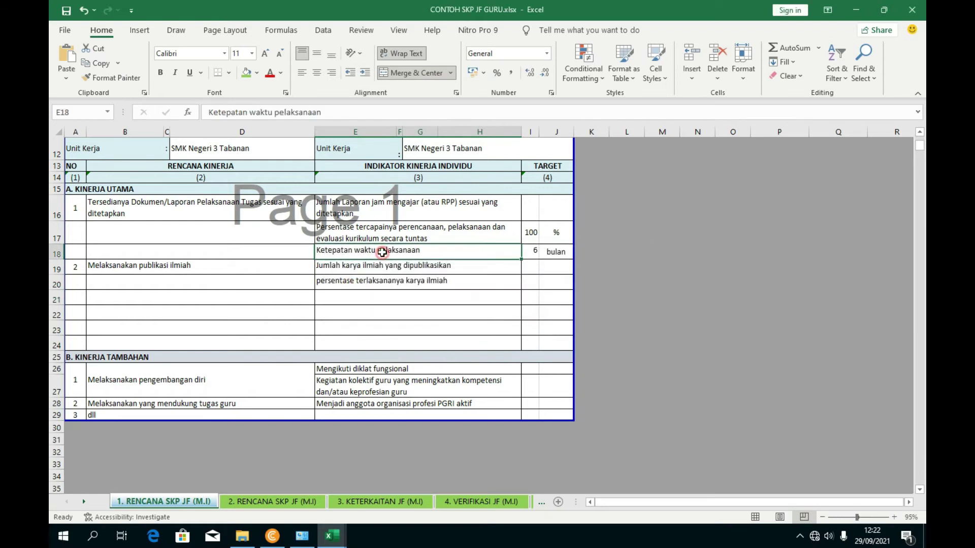
{"action": "key", "text": "F2"}
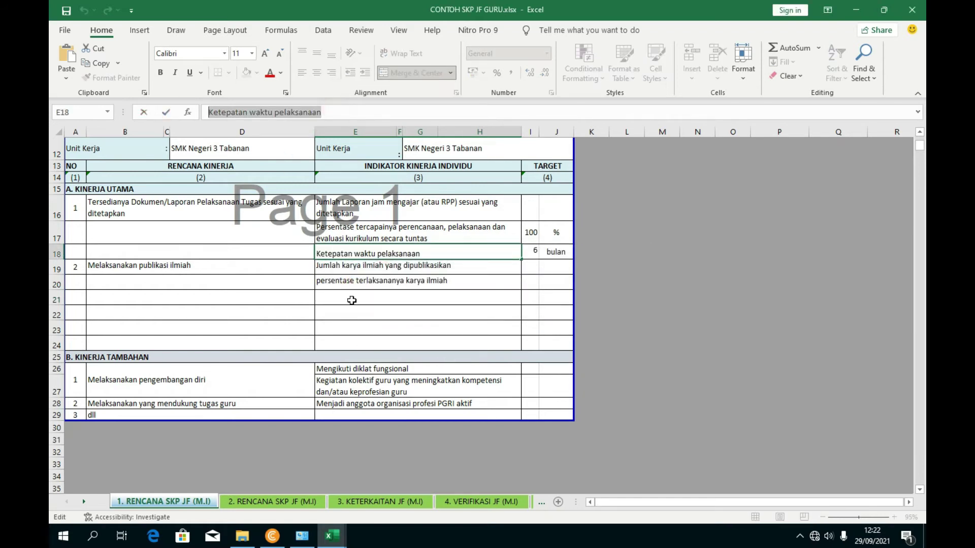
{"action": "key", "text": "ctrl+c"}
{"action": "left_click", "coordinate": [352, 300]}
{"action": "key", "text": "F2"}
{"action": "key", "text": "ctrl+v"}
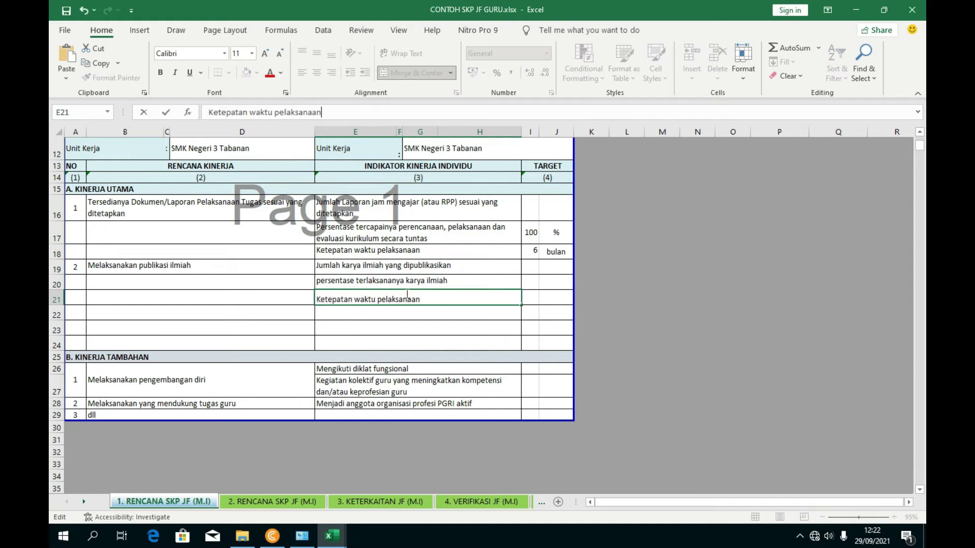
{"action": "left_click", "coordinate": [455, 342]}
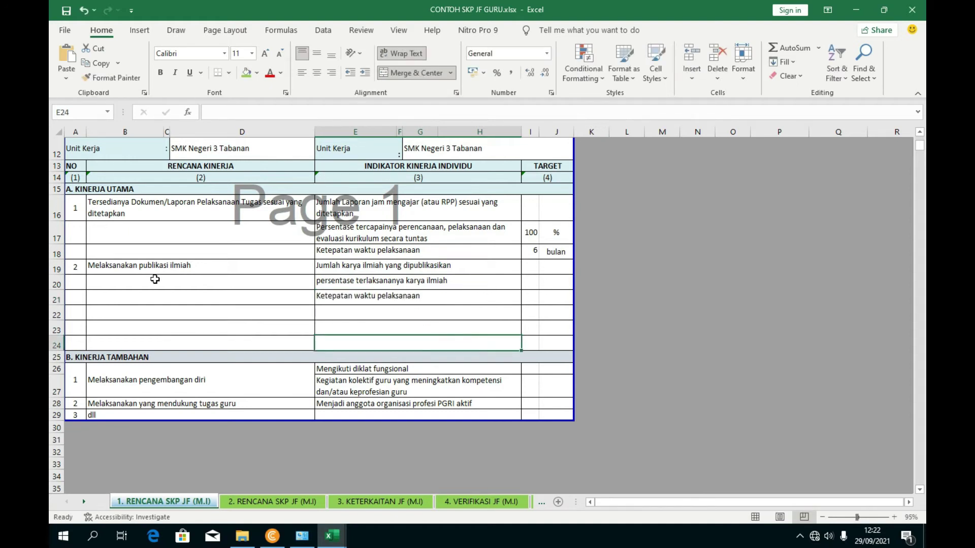
- Enter item number 3 in cell A22
{"action": "mouse_move", "coordinate": [70, 318]}
{"action": "left_mouse_down"}
{"action": "mouse_move", "coordinate": [104, 332]}
{"action": "mouse_move", "coordinate": [82, 314]}
{"action": "left_mouse_up"}
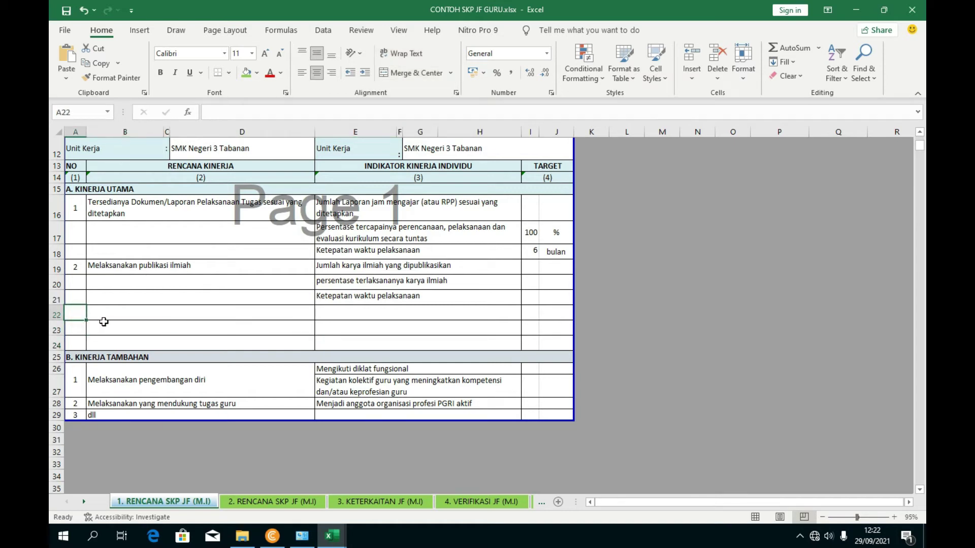
{"action": "type", "text": "3"}
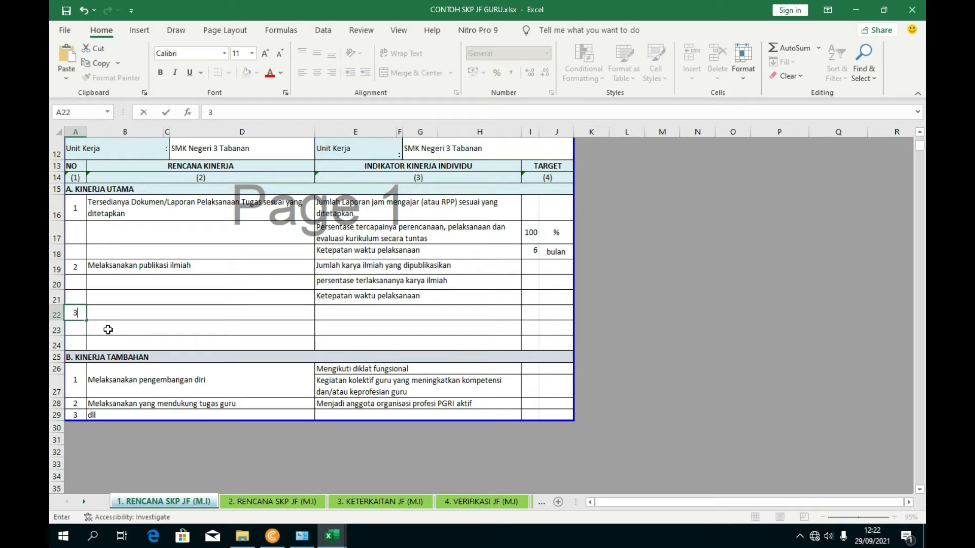
{"action": "left_click", "coordinate": [194, 345]}
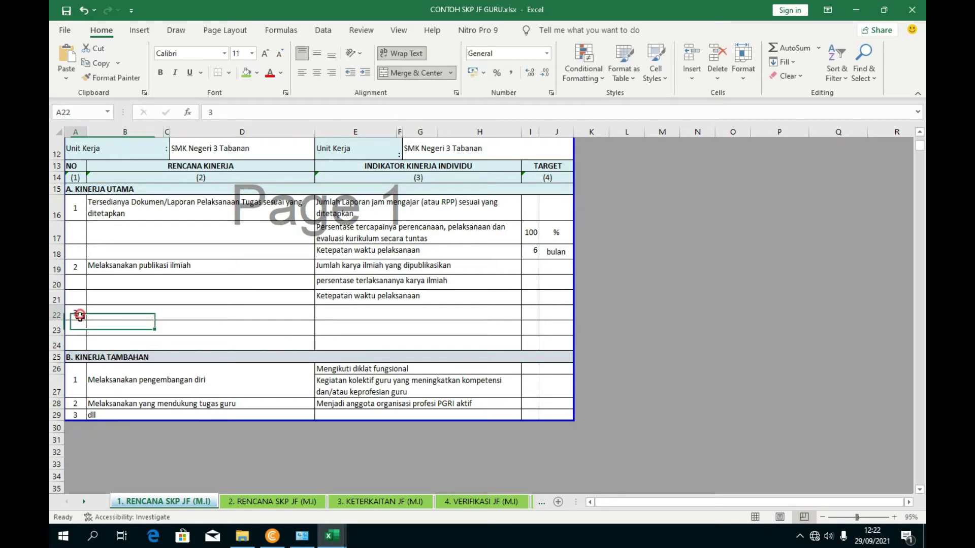
- Insert several copied blank rows above row 24
{"action": "left_click", "coordinate": [57, 345]}
{"action": "right_click", "coordinate": [58, 345]}
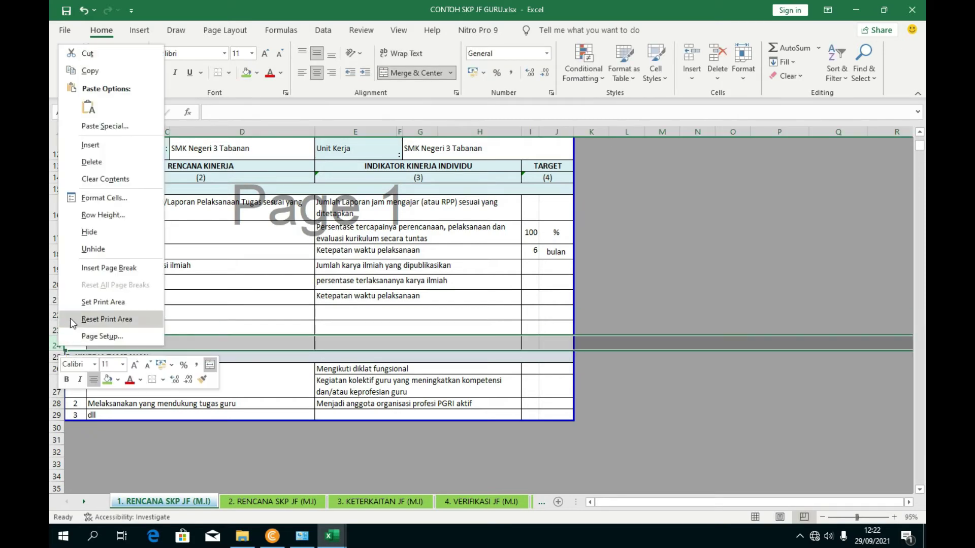
{"action": "left_click", "coordinate": [90, 70]}
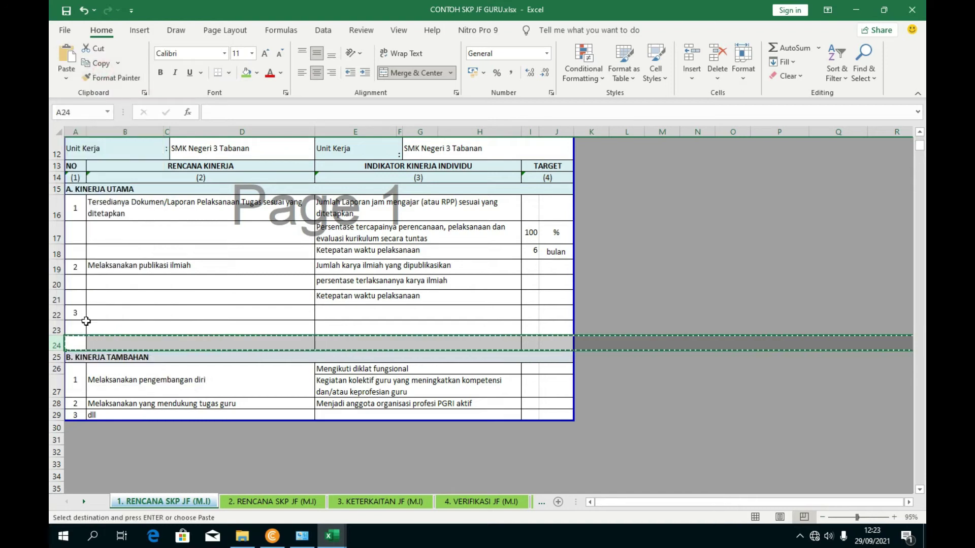
{"action": "right_click", "coordinate": [54, 346]}
{"action": "left_click", "coordinate": [96, 168]}
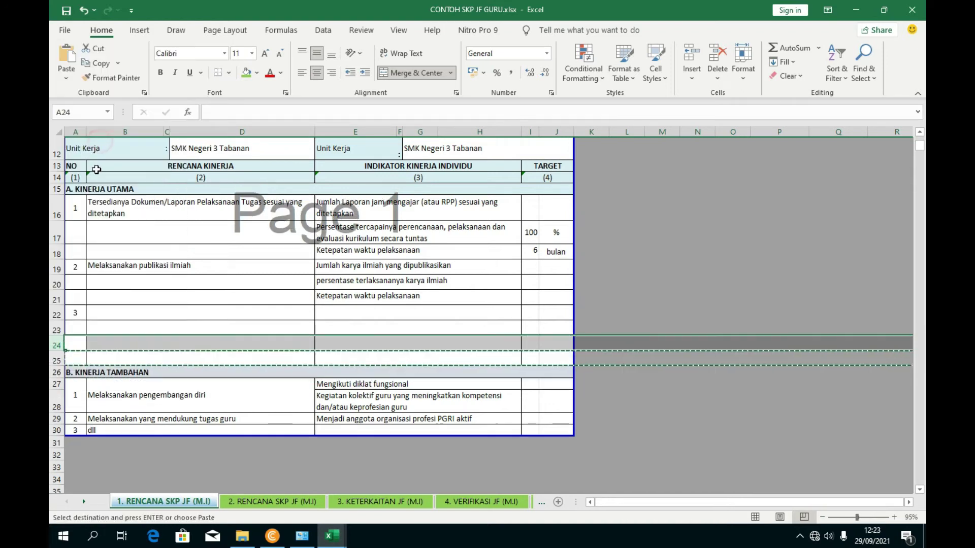
{"action": "right_click", "coordinate": [67, 345]}
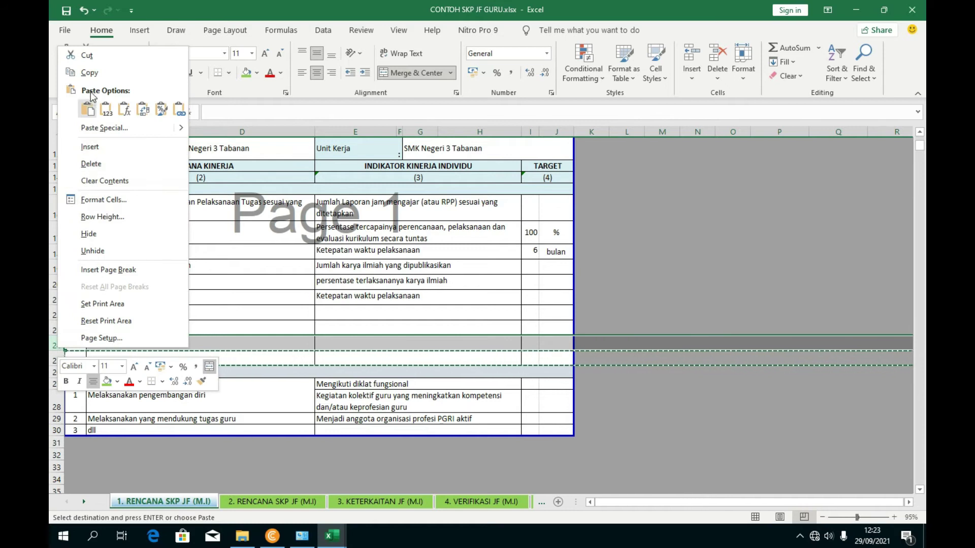
{"action": "left_click", "coordinate": [87, 81]}
{"action": "right_click", "coordinate": [59, 345]}
{"action": "left_click", "coordinate": [115, 170]}
{"action": "right_click", "coordinate": [57, 341]}
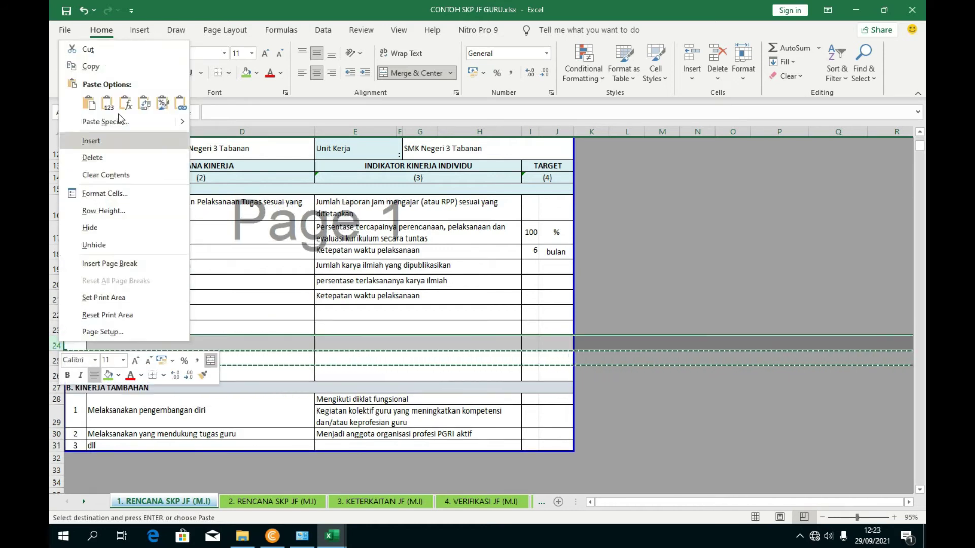
{"action": "left_click", "coordinate": [89, 66]}
{"action": "right_click", "coordinate": [59, 343]}
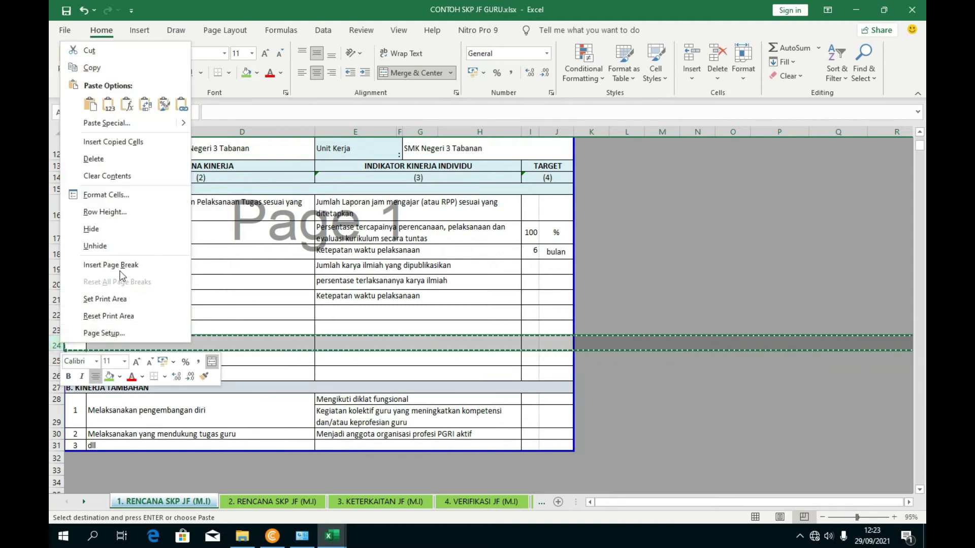
{"action": "left_click", "coordinate": [119, 141]}
- Enter item number 4 in cell A25
{"action": "left_click", "coordinate": [352, 348]}
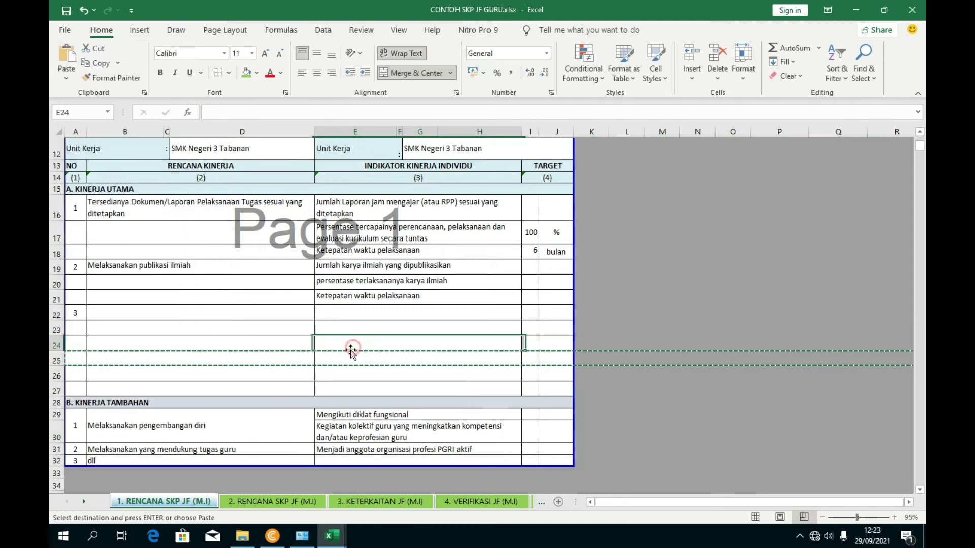
{"action": "left_click", "coordinate": [74, 314]}
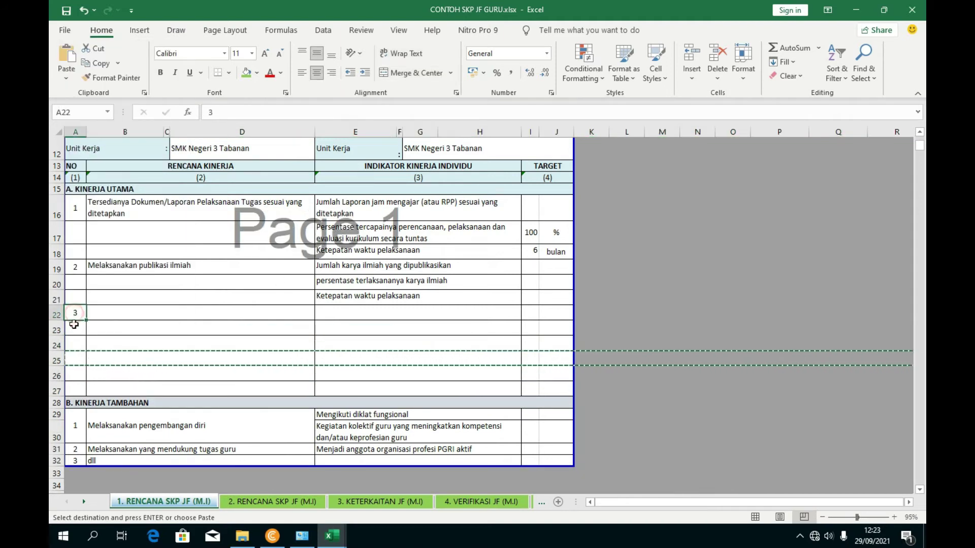
{"action": "left_click", "coordinate": [107, 329]}
{"action": "left_click", "coordinate": [83, 358]}
{"action": "type", "text": "4"}
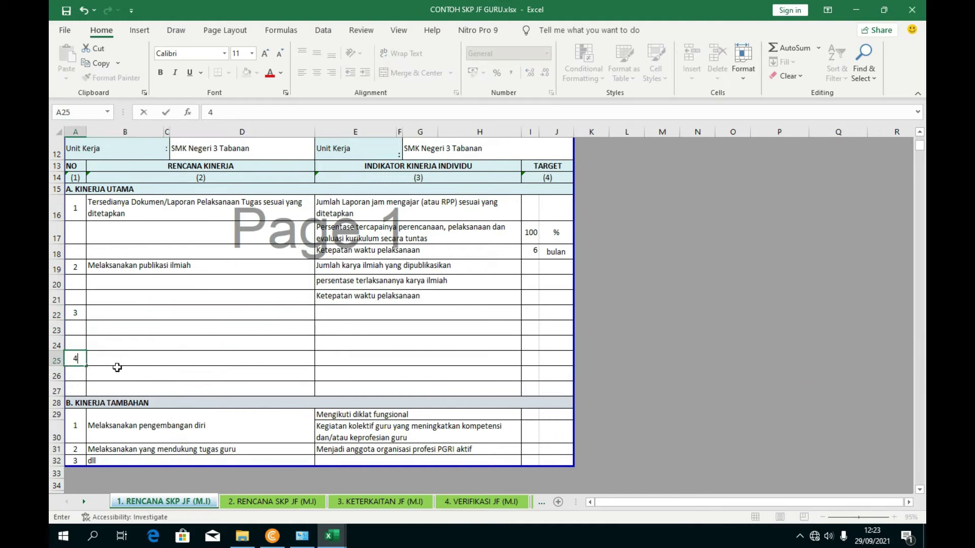
{"action": "left_click", "coordinate": [179, 370]}
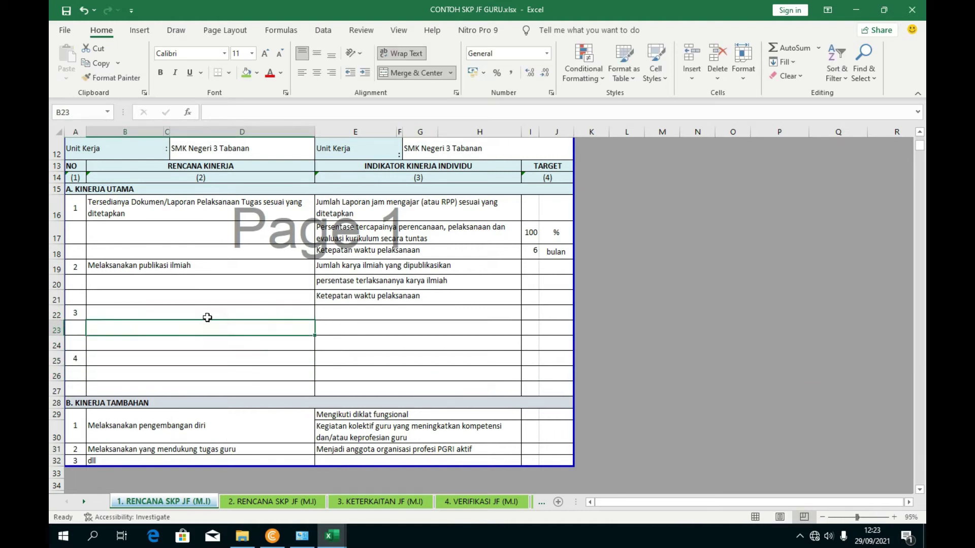
- Copy 'Pengembangan Keprofesian Berkelanjutan' from MATRIK cell C25 into B22
{"action": "mouse_move", "coordinate": [332, 535]}
{"action": "left_click", "coordinate": [293, 426]}
{"action": "scroll", "coordinate": [292, 426], "scroll_direction": "down", "scroll_amount": 1}
{"action": "left_click", "coordinate": [381, 361]}
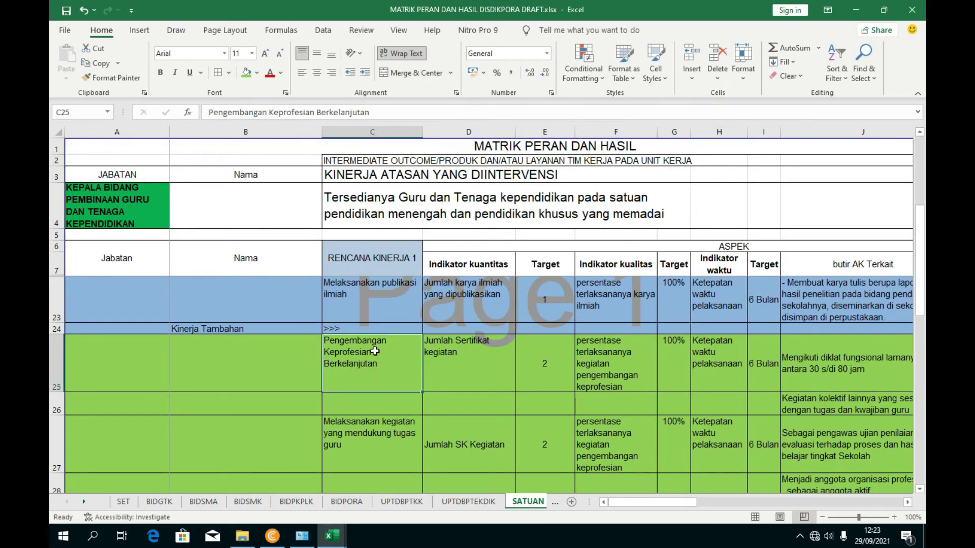
{"action": "left_click", "coordinate": [411, 112]}
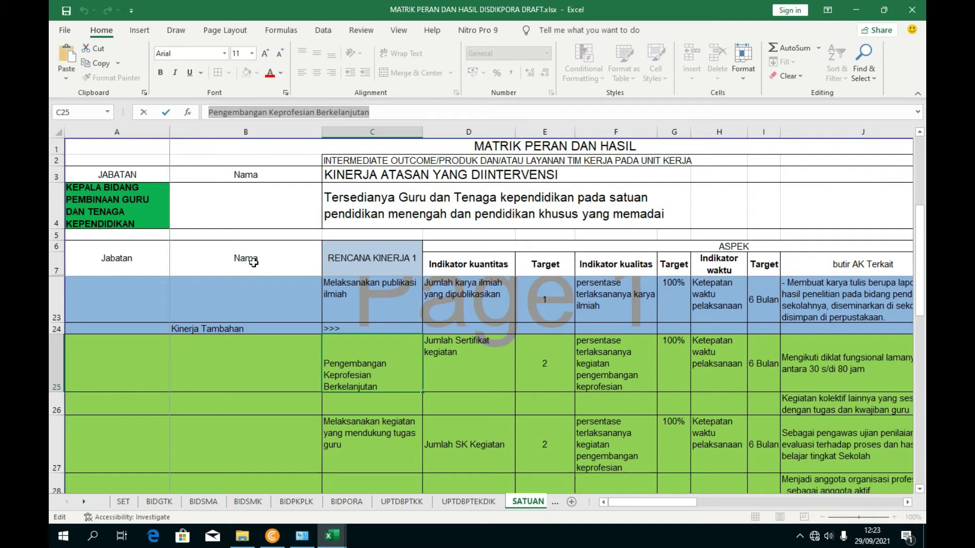
{"action": "mouse_move", "coordinate": [333, 536]}
{"action": "left_click", "coordinate": [432, 487]}
{"action": "left_click", "coordinate": [159, 317]}
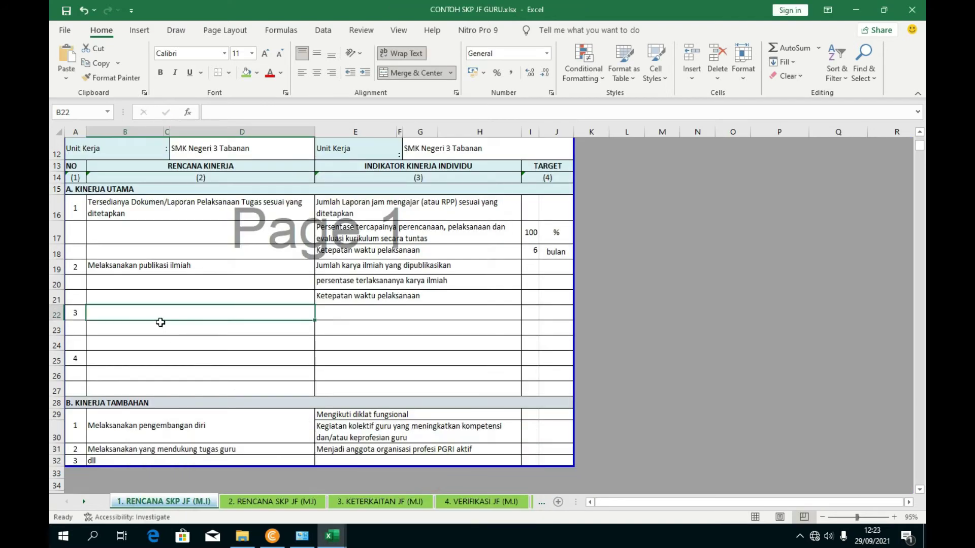
{"action": "left_click", "coordinate": [214, 112]}
{"action": "key", "text": "ctrl+v"}
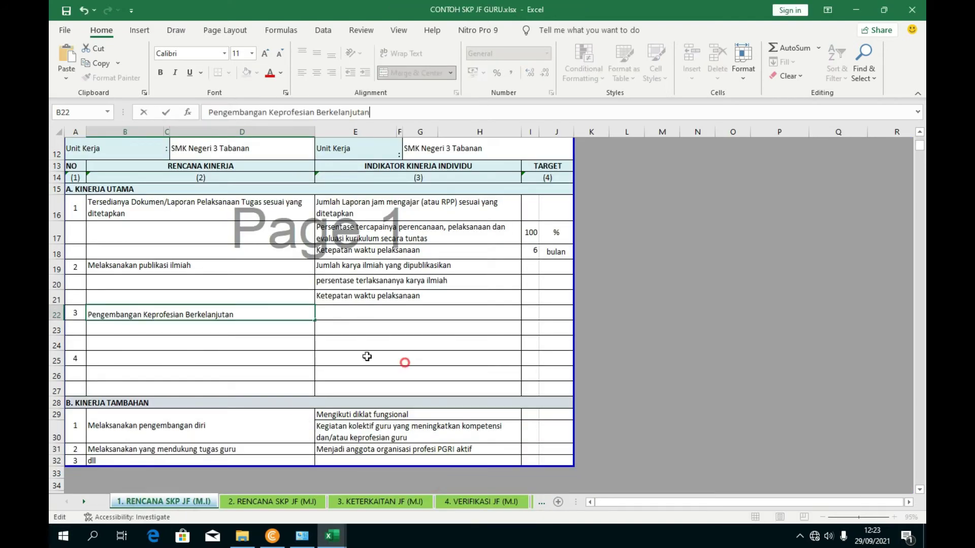
{"action": "key", "text": "Return"}
- Paste the 'Jumlah Sertifikat kegiatan' indicator from MATRIK D25 into E22
{"action": "left_click", "coordinate": [143, 364]}
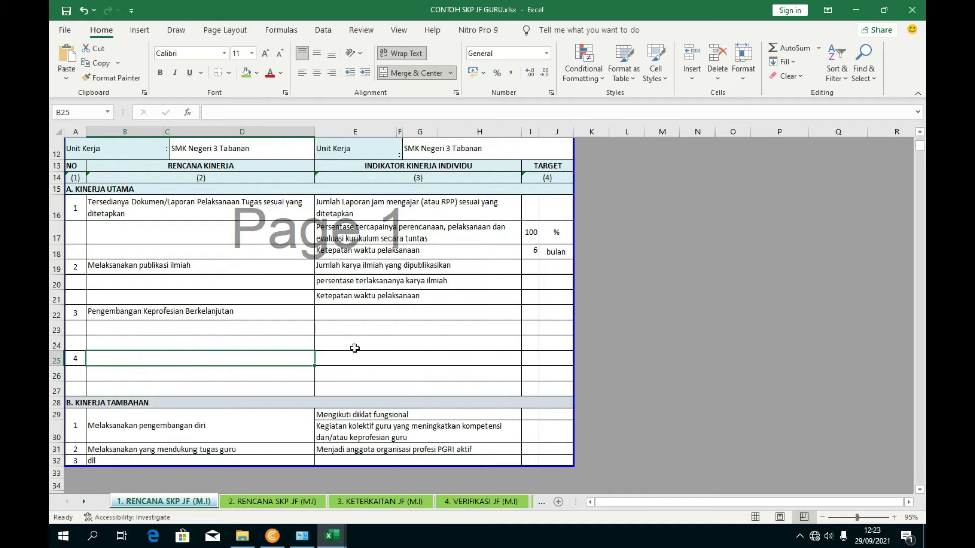
{"action": "left_click", "coordinate": [358, 314]}
{"action": "mouse_move", "coordinate": [339, 543]}
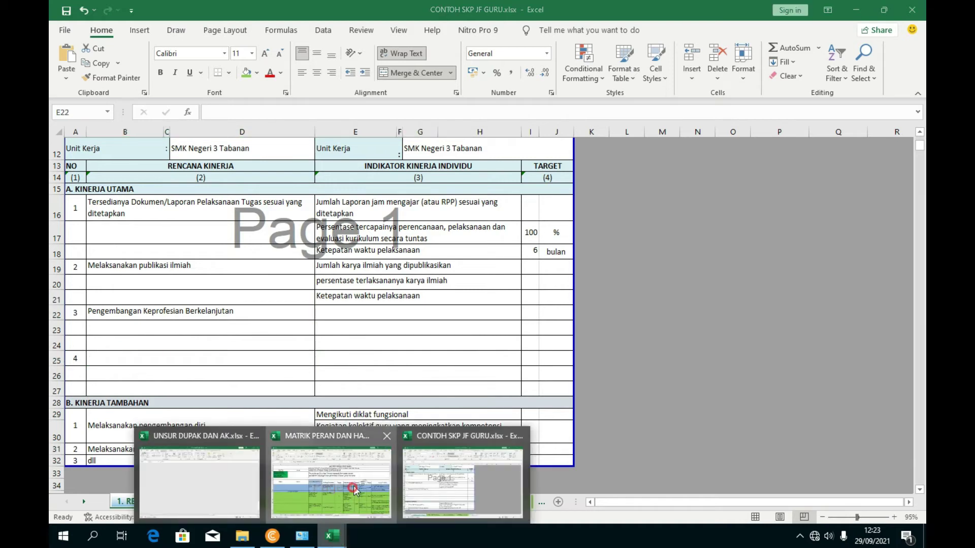
{"action": "left_click", "coordinate": [322, 459]}
{"action": "left_click", "coordinate": [461, 360]}
{"action": "triple_click", "coordinate": [339, 112]}
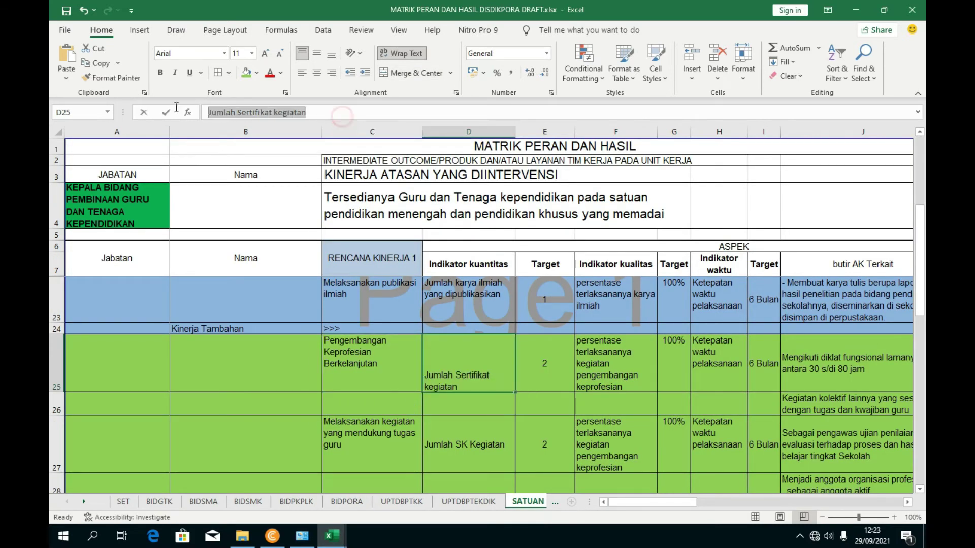
{"action": "mouse_move", "coordinate": [332, 537]}
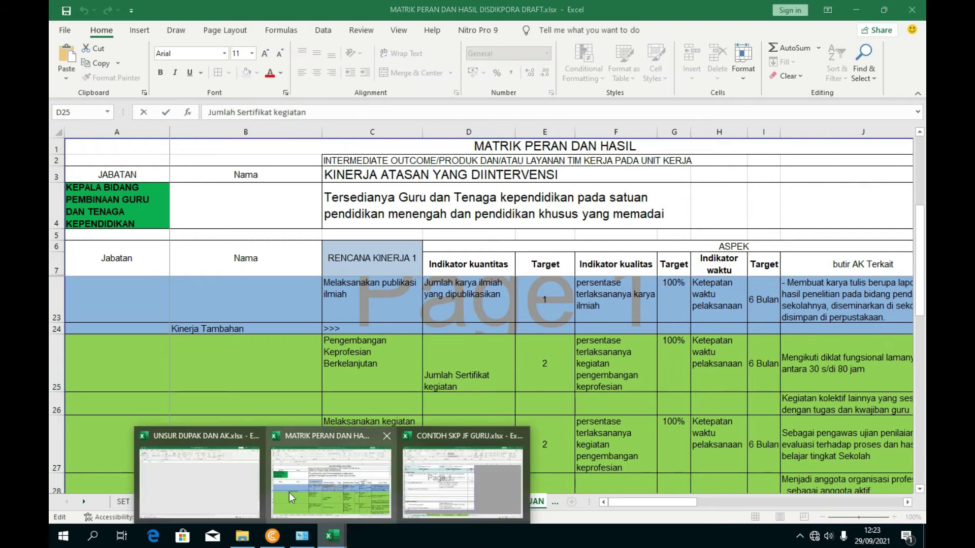
{"action": "left_click", "coordinate": [446, 460]}
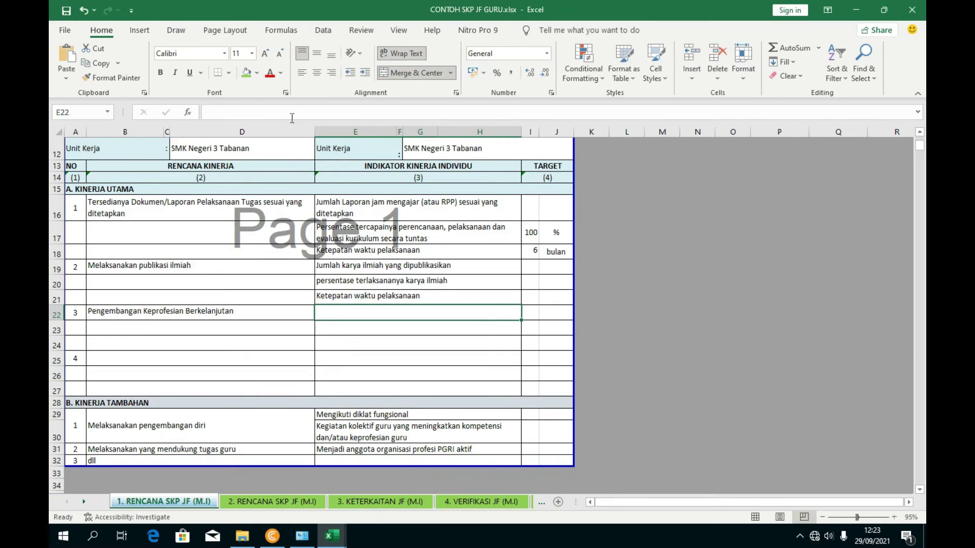
{"action": "left_click", "coordinate": [292, 113]}
{"action": "key", "text": "ctrl+v"}
{"action": "key", "text": "Return"}
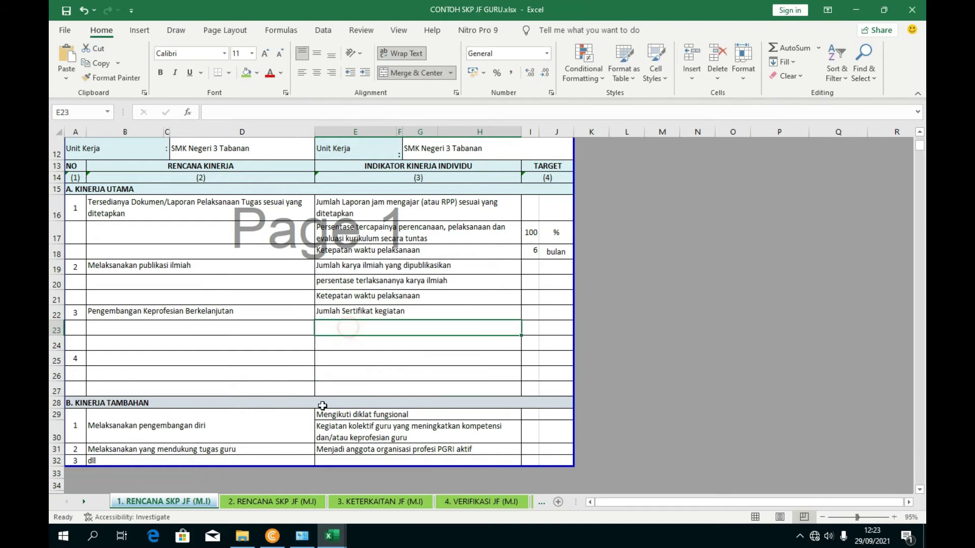
- Copy the quality indicator from MATRIK cell F25 into E23
{"action": "mouse_move", "coordinate": [332, 537]}
{"action": "left_click", "coordinate": [325, 462]}
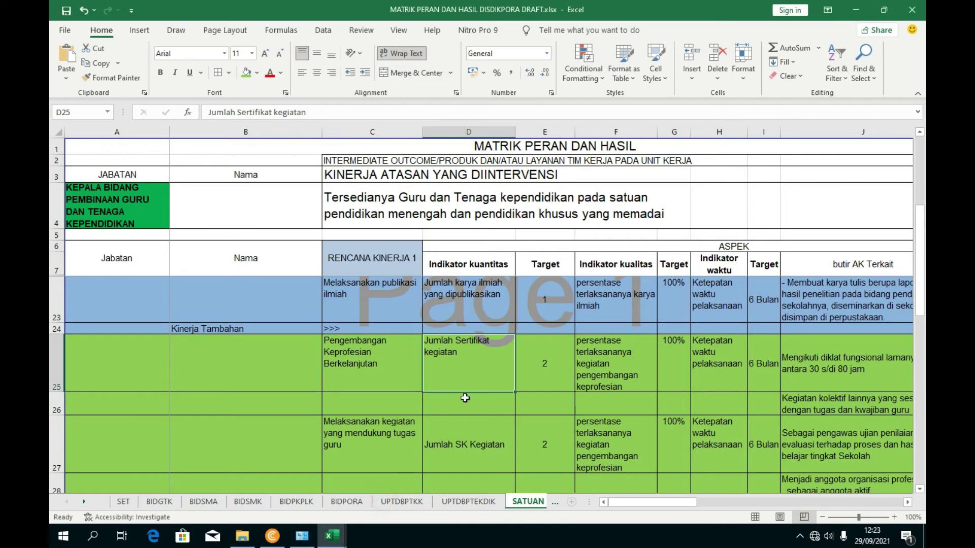
{"action": "left_click", "coordinate": [603, 361]}
{"action": "left_click", "coordinate": [383, 115]}
{"action": "key", "text": "ctrl+a"}
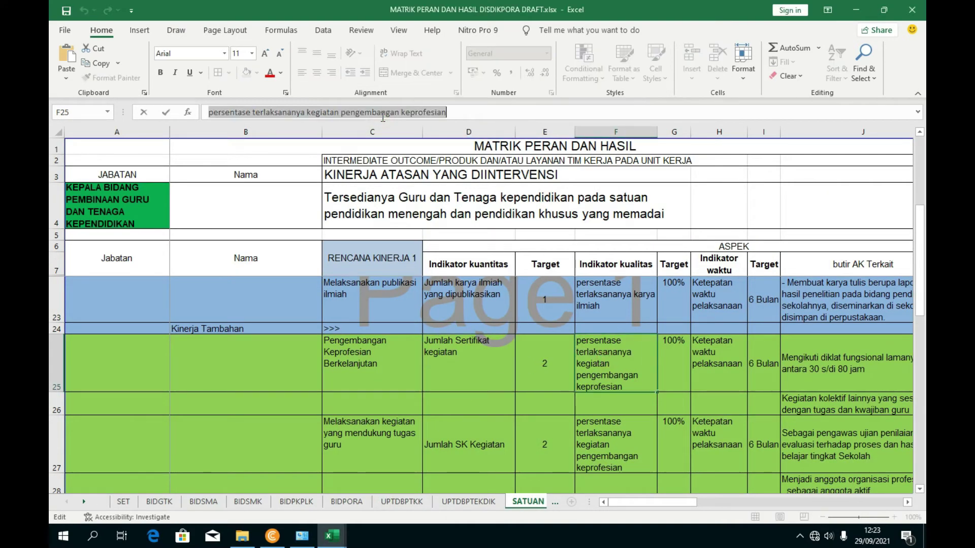
{"action": "mouse_move", "coordinate": [332, 536]}
{"action": "left_click", "coordinate": [457, 472]}
{"action": "left_click", "coordinate": [491, 334]}
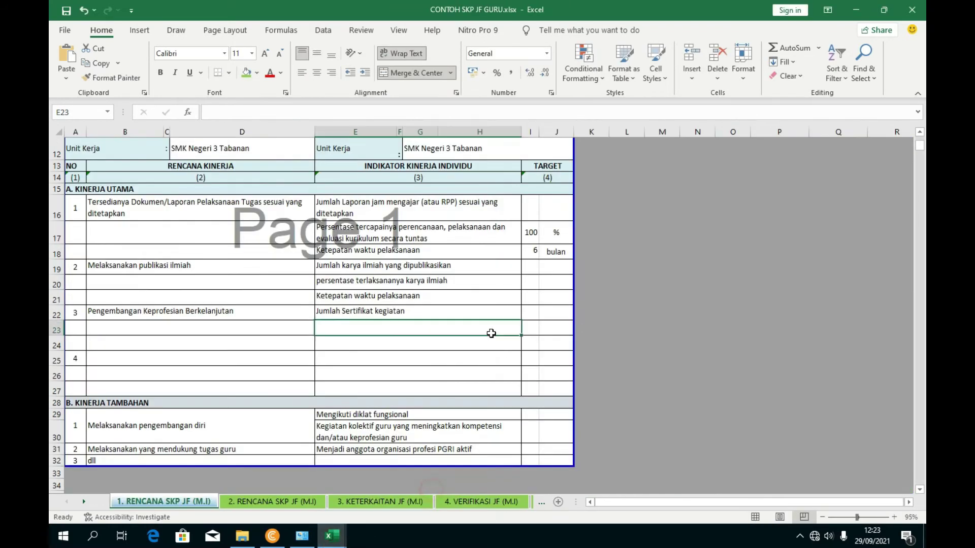
{"action": "left_click", "coordinate": [316, 119]}
{"action": "key", "text": "ctrl+v"}
{"action": "left_click", "coordinate": [411, 361]}
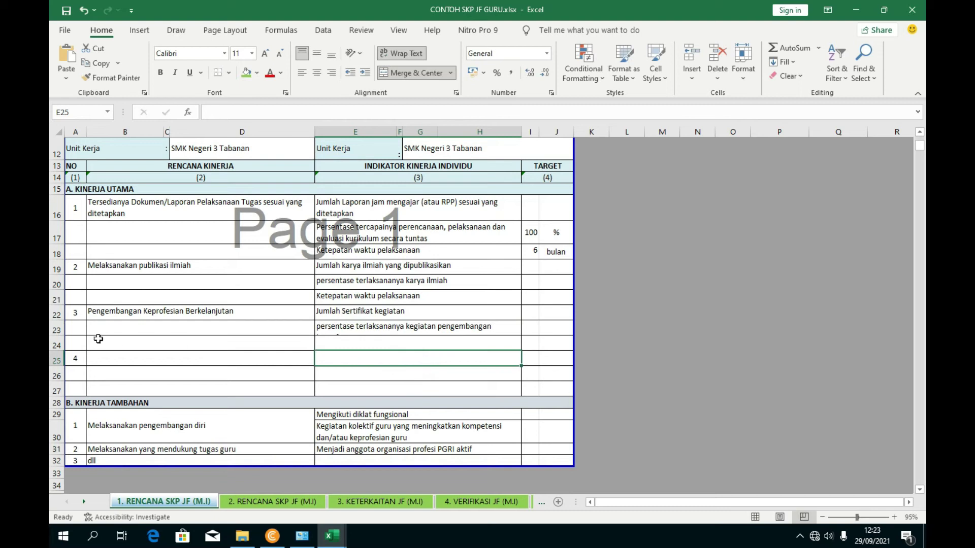
- Resize row 23 so its wrapped text fits
{"action": "left_click_drag", "start_coordinate": [58, 335], "coordinate": [59, 333]}
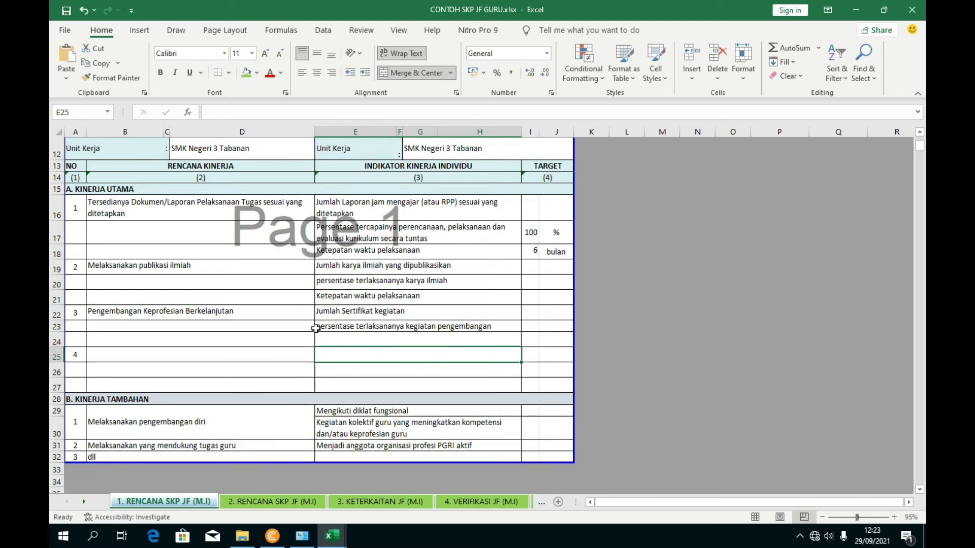
{"action": "left_click", "coordinate": [345, 327]}
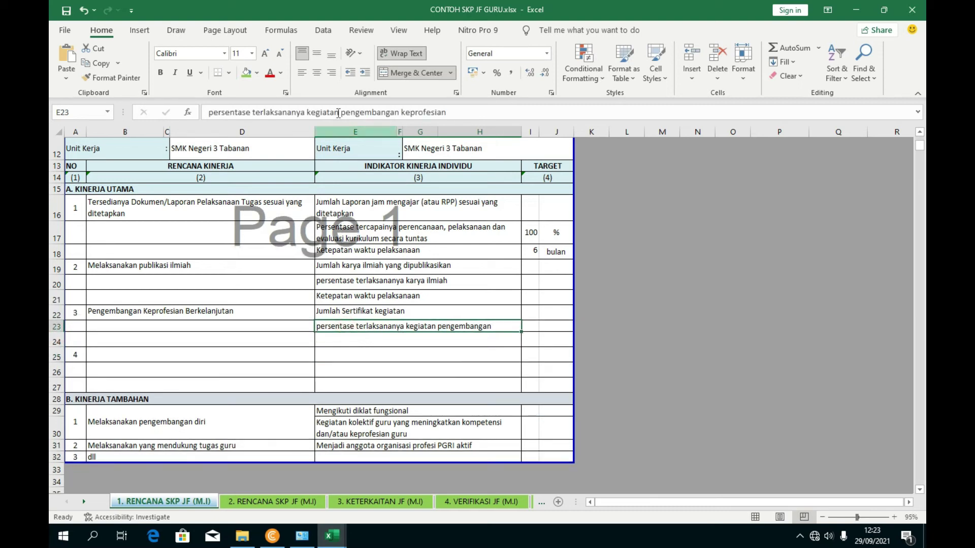
{"action": "mouse_move", "coordinate": [53, 334]}
{"action": "left_mouse_down"}
{"action": "mouse_move", "coordinate": [56, 354]}
{"action": "mouse_move", "coordinate": [59, 344]}
{"action": "left_mouse_up"}
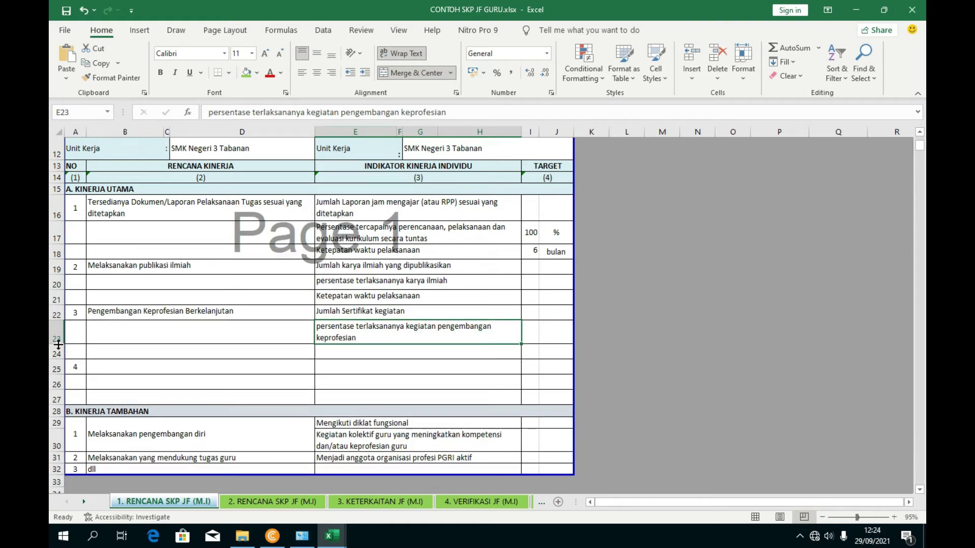
- Copy 'Ketepatan waktu pelaksanaan' from E21 into E24
{"action": "left_click", "coordinate": [338, 354]}
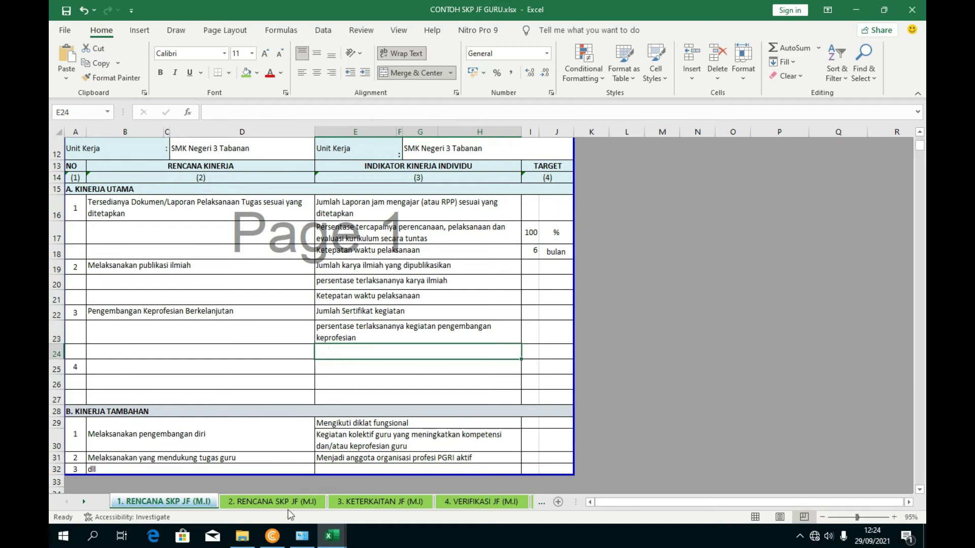
{"action": "left_click", "coordinate": [387, 295]}
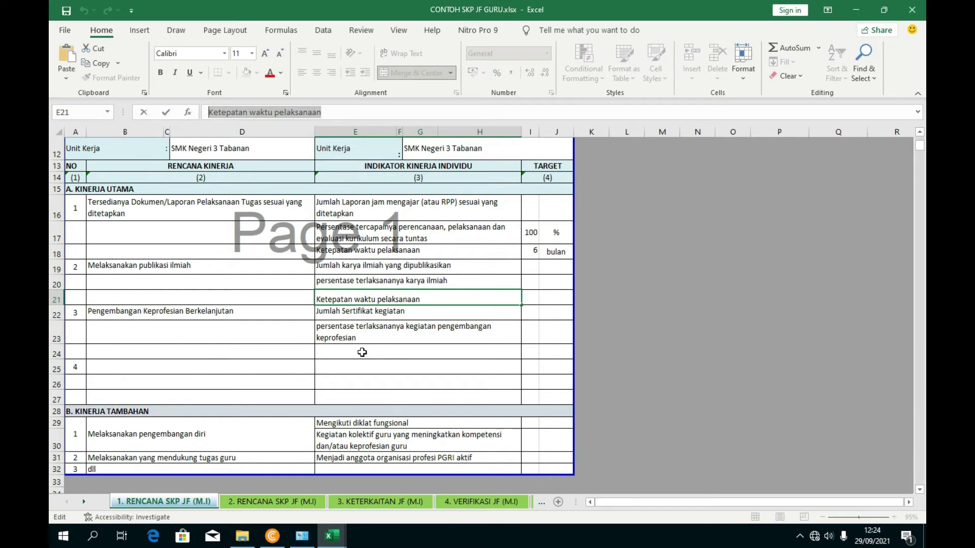
{"action": "left_click", "coordinate": [382, 354]}
{"action": "left_click", "coordinate": [271, 117]}
{"action": "key", "text": "ctrl+v"}
{"action": "left_click", "coordinate": [378, 381]}
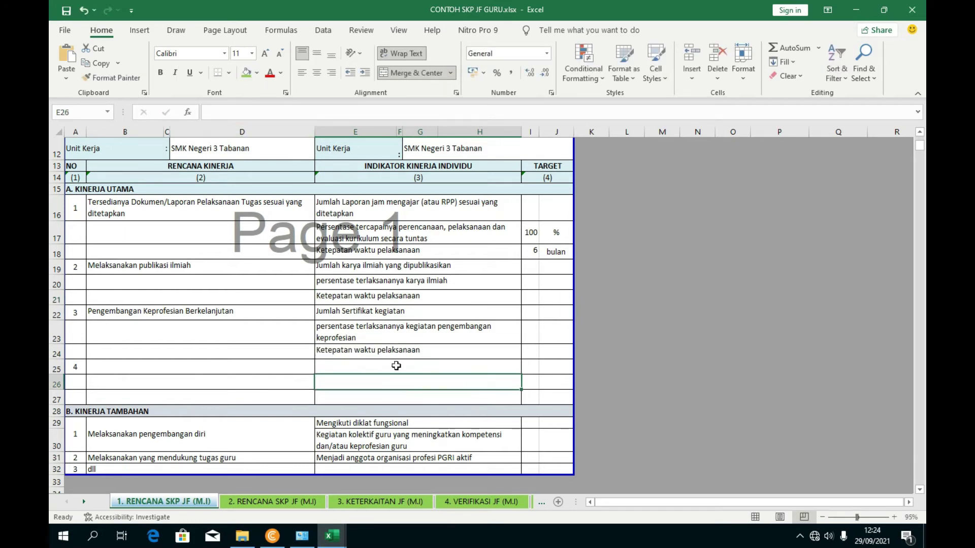
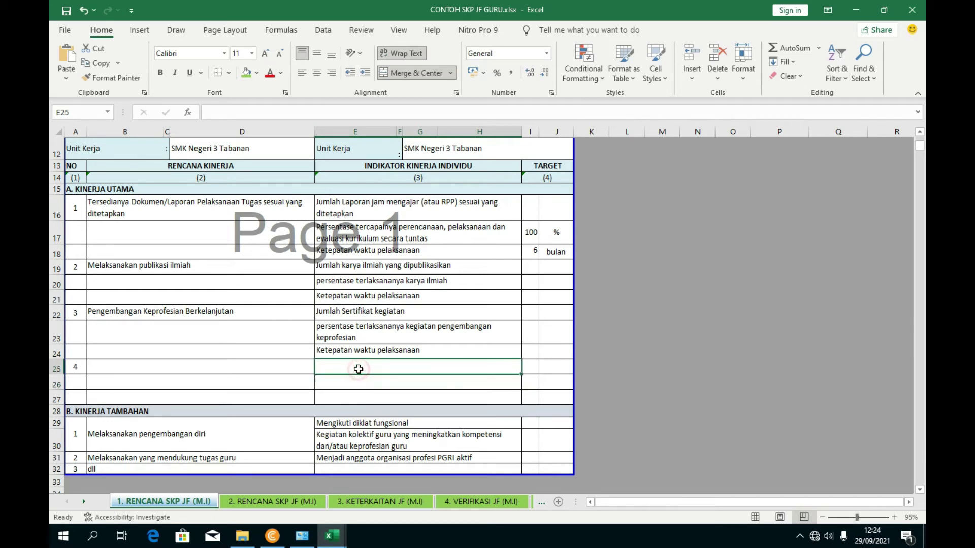
- Copy the C27 plan text 'Melaksanakan kegiatan yang mendukung tugas guru' from the matrix into B25
{"action": "left_click", "coordinate": [130, 373]}
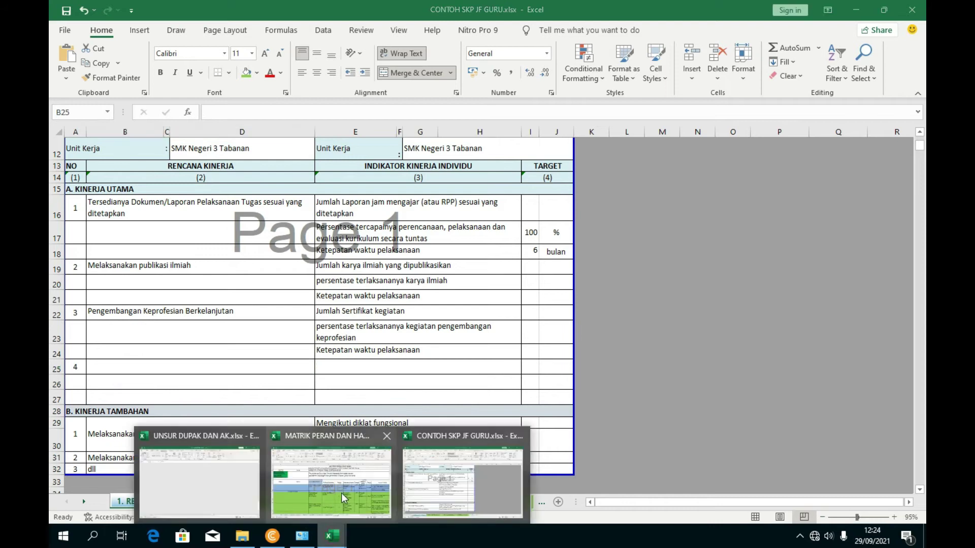
{"action": "left_click", "coordinate": [304, 474]}
{"action": "scroll", "coordinate": [399, 354], "scroll_direction": "up", "scroll_amount": 1}
{"action": "left_click", "coordinate": [386, 406]}
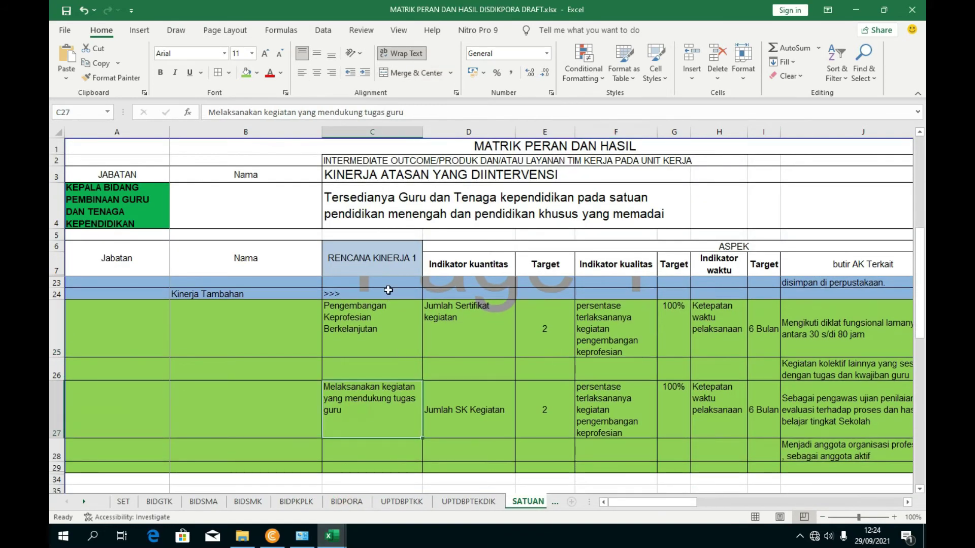
{"action": "left_click_drag", "start_coordinate": [404, 112], "coordinate": [188, 114]}
{"action": "key", "text": "ctrl+c"}
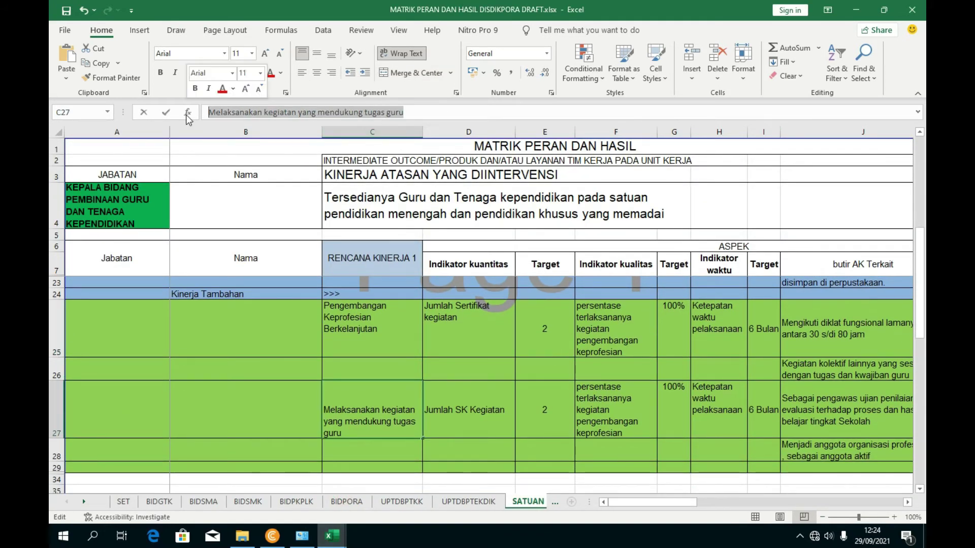
{"action": "mouse_move", "coordinate": [332, 535]}
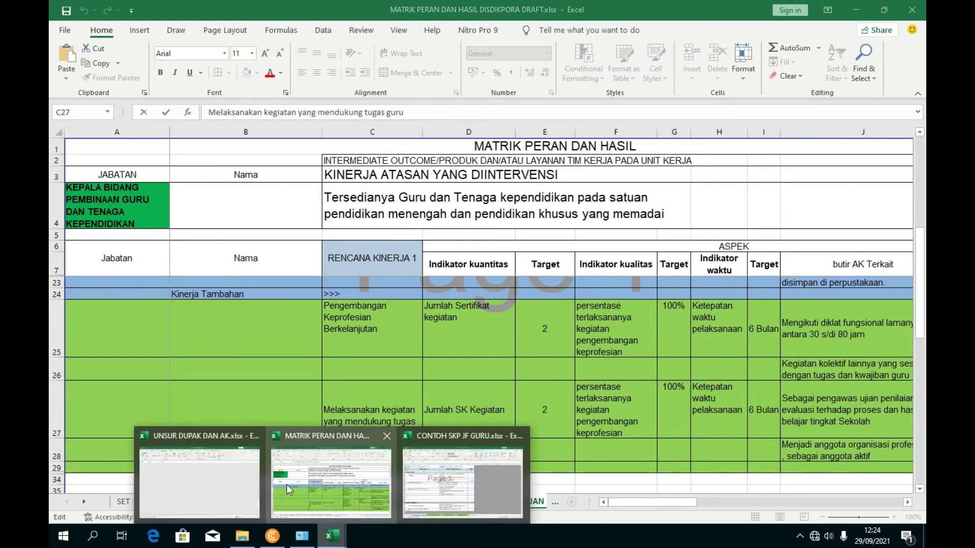
{"action": "left_click", "coordinate": [448, 486]}
{"action": "left_click", "coordinate": [168, 366]}
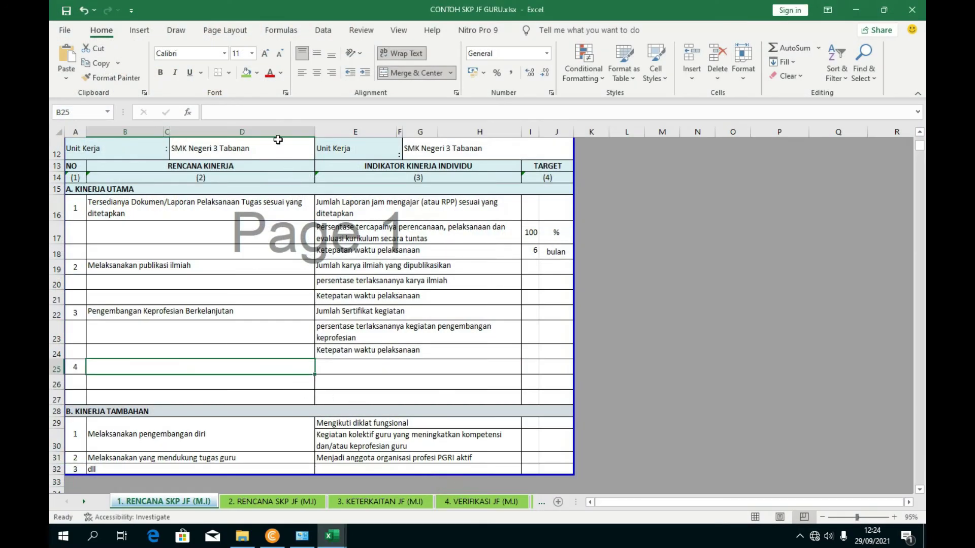
{"action": "left_click", "coordinate": [264, 114]}
{"action": "key", "text": "ctrl+v"}
{"action": "left_click", "coordinate": [406, 344]}
- Enter 'Jumlah SK Kegiatan' from matrix cell D27 as the E25 indicator
{"action": "left_click", "coordinate": [337, 370]}
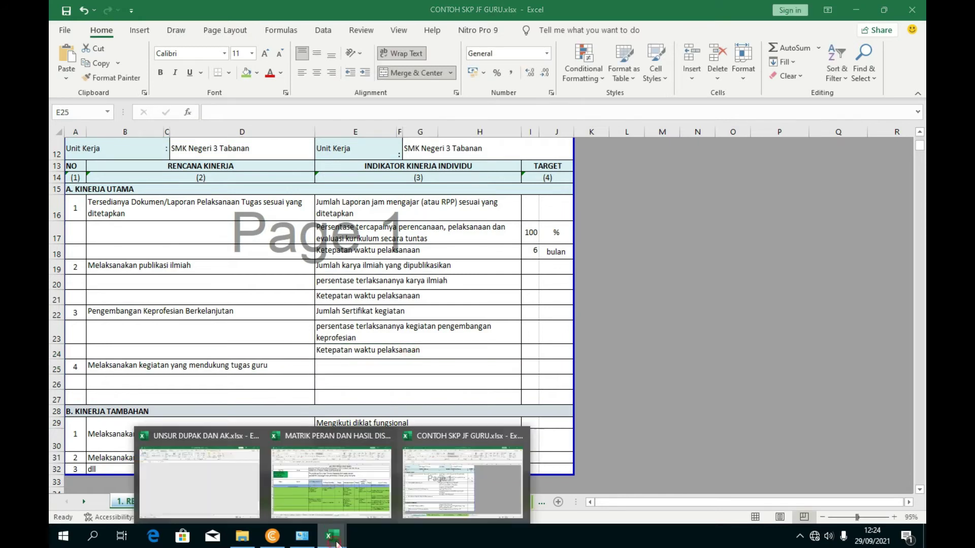
{"action": "mouse_move", "coordinate": [348, 538]}
{"action": "left_click", "coordinate": [305, 492]}
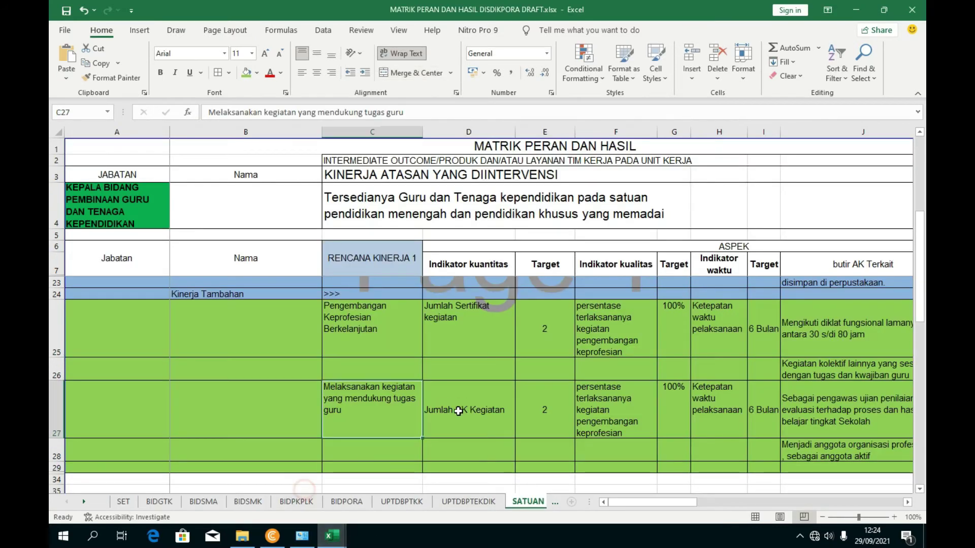
{"action": "left_click", "coordinate": [481, 414]}
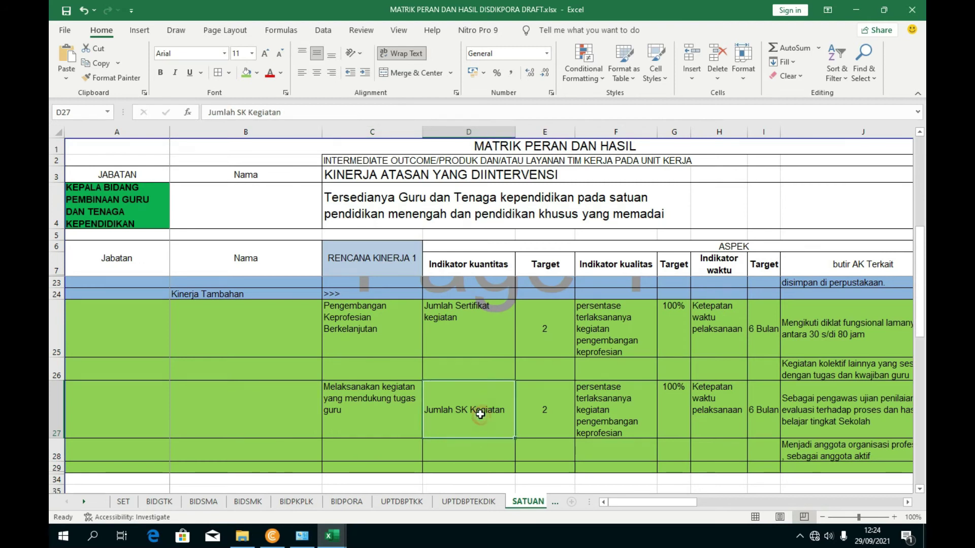
{"action": "left_click", "coordinate": [370, 116]}
{"action": "mouse_move", "coordinate": [333, 537]}
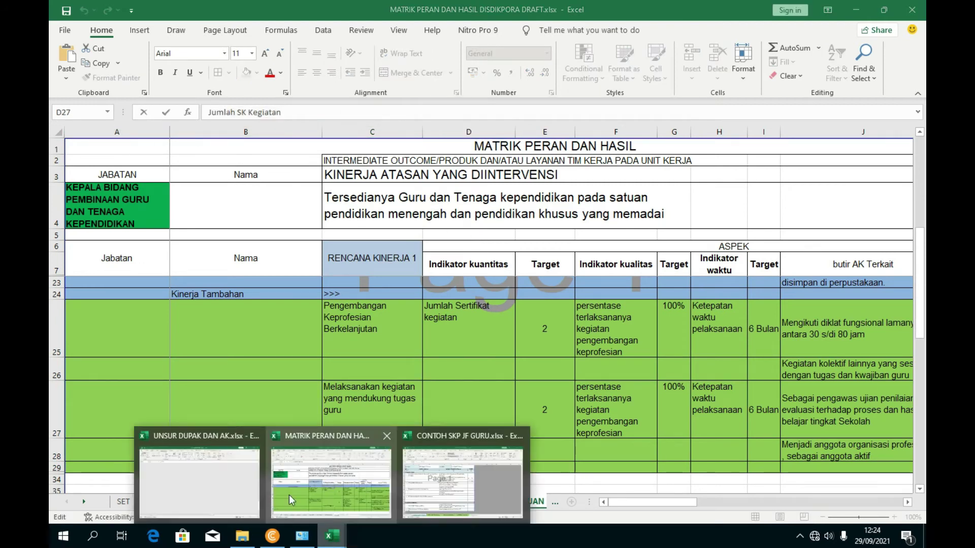
{"action": "left_click", "coordinate": [459, 479]}
{"action": "type", "text": "Jumlah SK Kegiatan"}
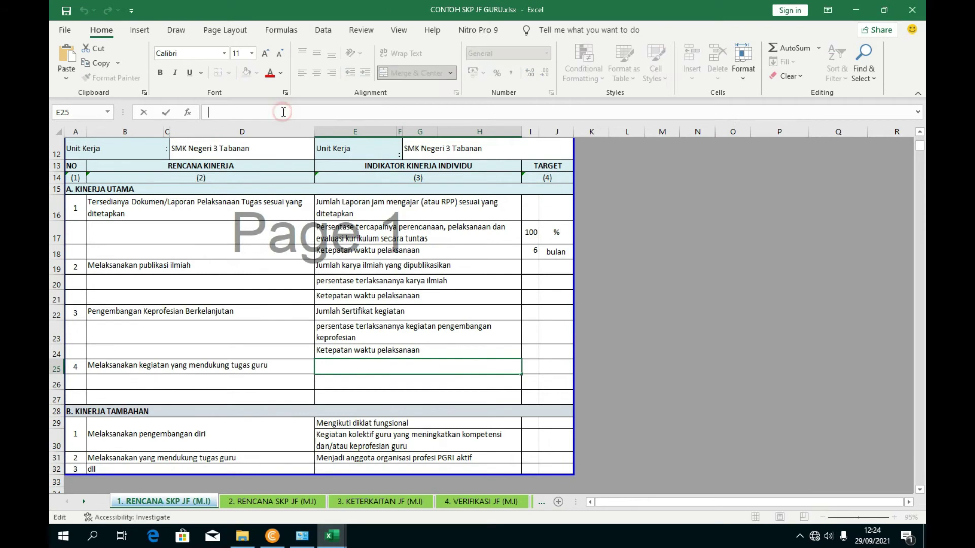
{"action": "left_click", "coordinate": [345, 386]}
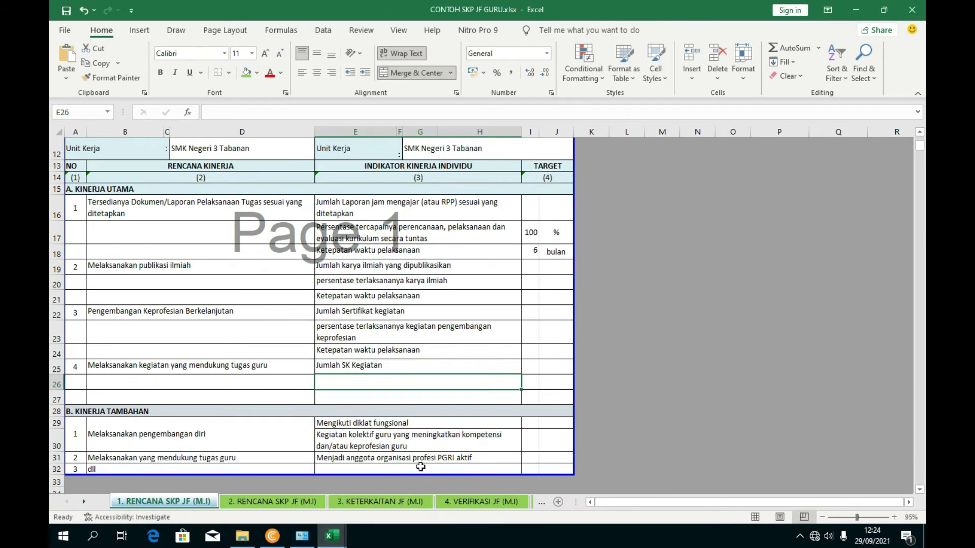
- Paste the F27 percentage indicator from the matrix into E26
{"action": "mouse_move", "coordinate": [332, 535]}
{"action": "left_click", "coordinate": [327, 479]}
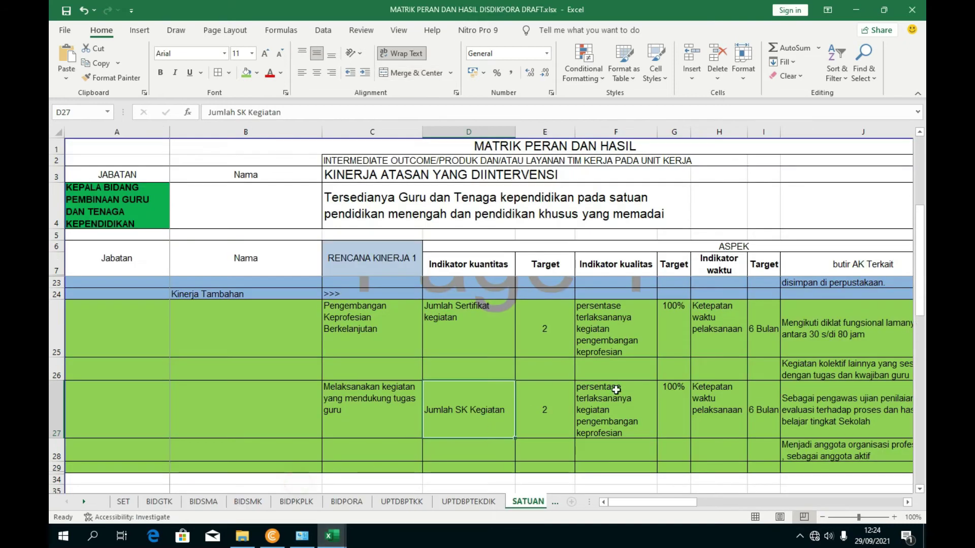
{"action": "left_click", "coordinate": [602, 414]}
{"action": "left_click", "coordinate": [441, 112]}
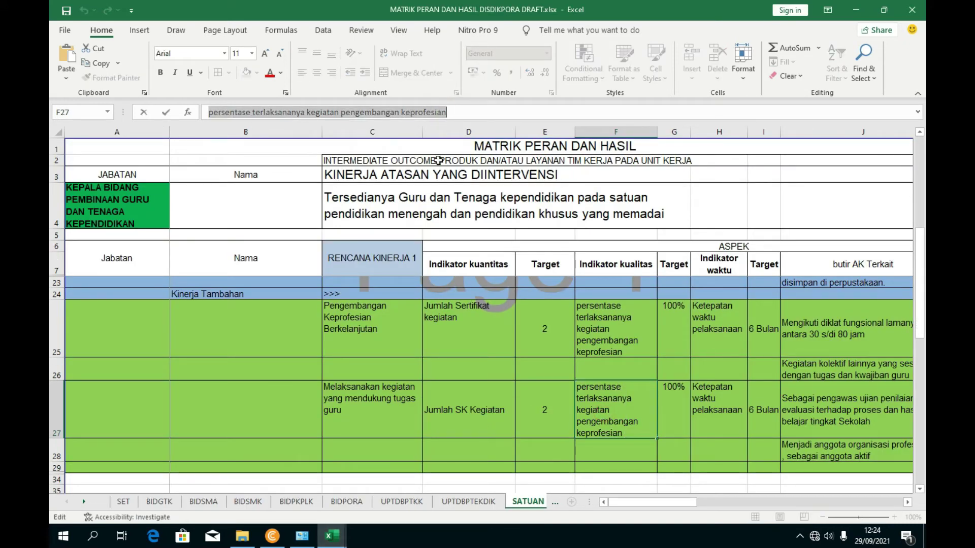
{"action": "mouse_move", "coordinate": [360, 518]}
{"action": "left_click", "coordinate": [432, 490]}
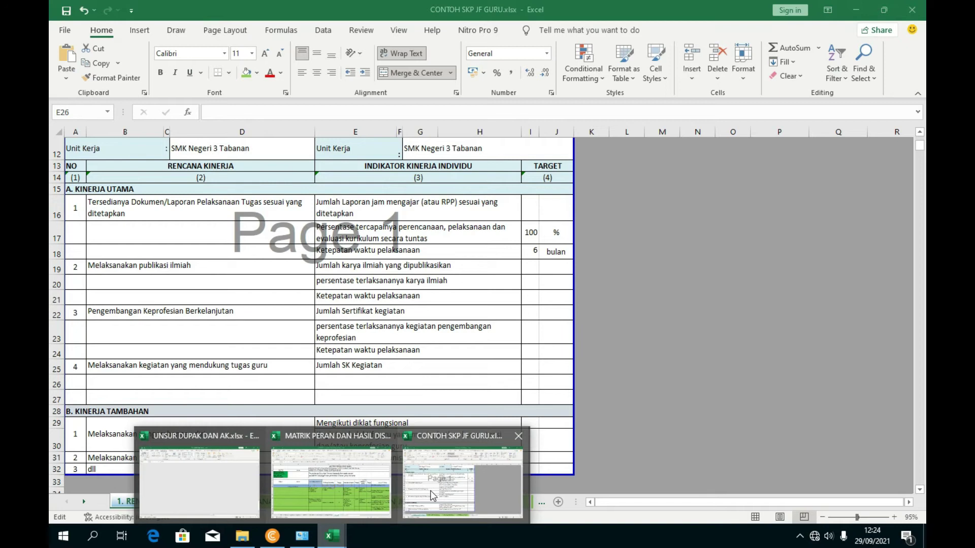
{"action": "left_click", "coordinate": [299, 111]}
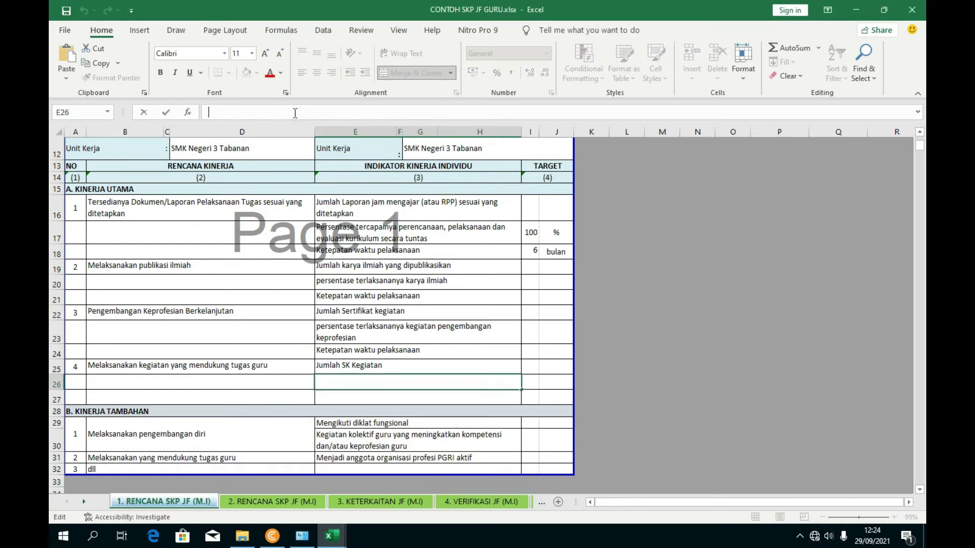
{"action": "type", "text": "persentase terlaksananya kegiatan pengembangan keprofesian"}
- Confirm the E26 indicator and make row 26 taller to show its wrapped text
{"action": "left_click", "coordinate": [57, 392]}
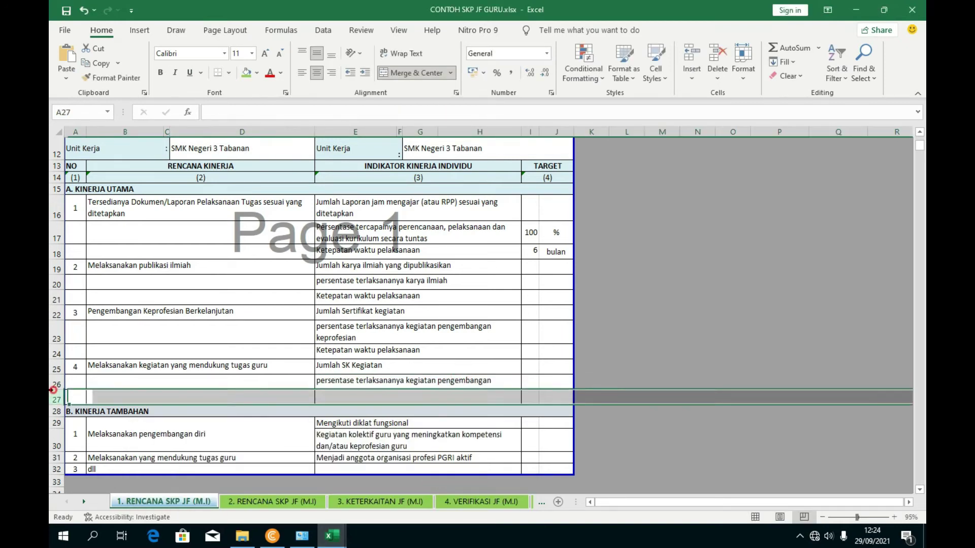
{"action": "left_click_drag", "start_coordinate": [57, 386], "coordinate": [57, 401]}
{"action": "left_click", "coordinate": [454, 421]}
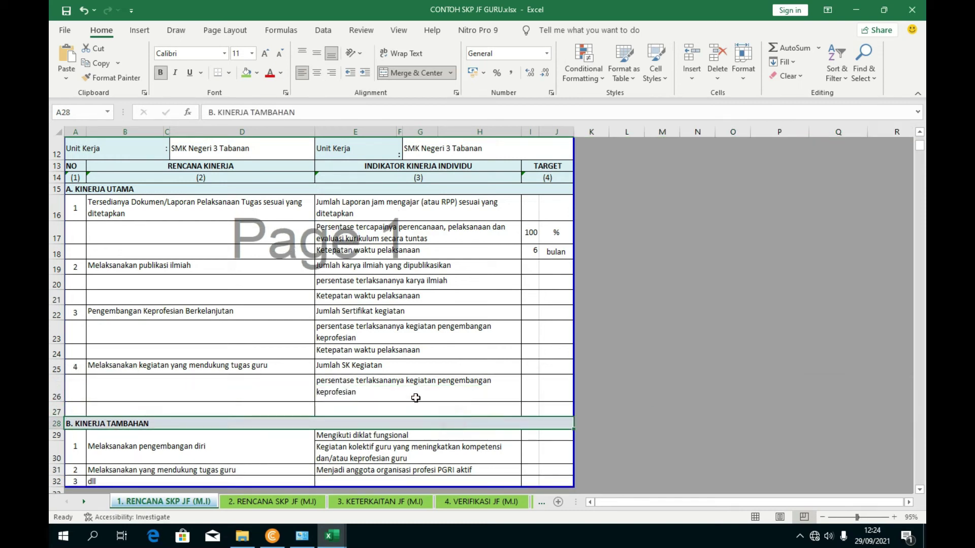
{"action": "left_click", "coordinate": [356, 386]}
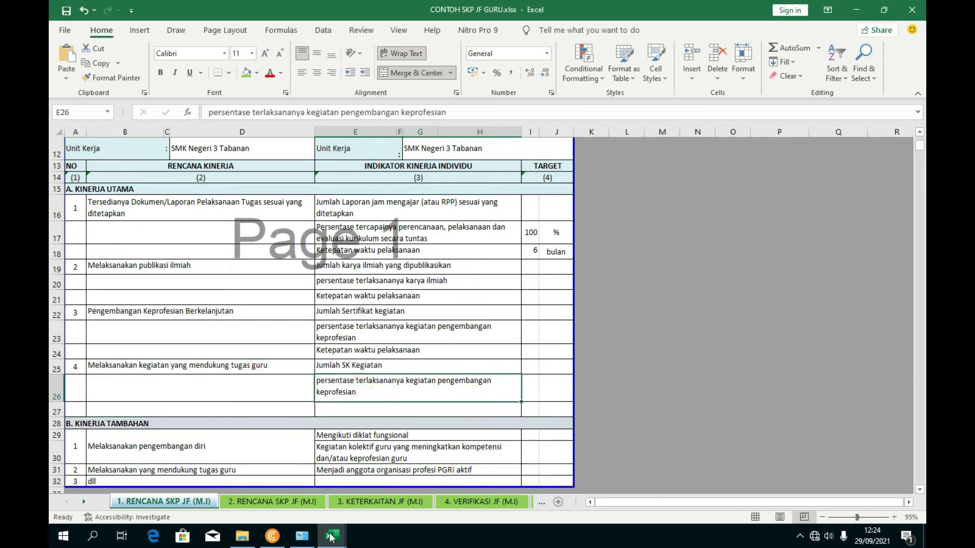
- Reword the matrix F27 indicator to end with 'yang mendukung tugas guru'
{"action": "mouse_move", "coordinate": [332, 536]}
{"action": "left_click", "coordinate": [331, 482]}
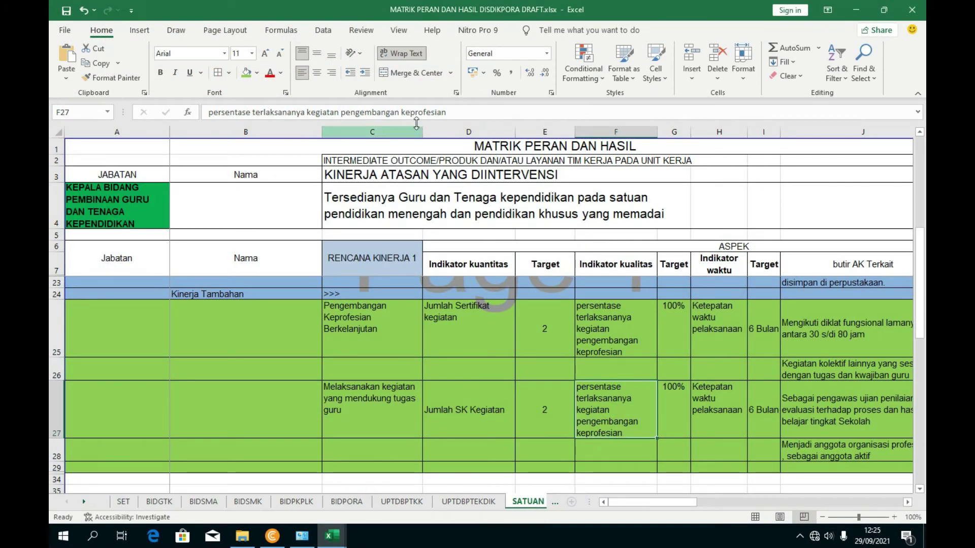
{"action": "left_click_drag", "start_coordinate": [463, 113], "coordinate": [331, 120]}
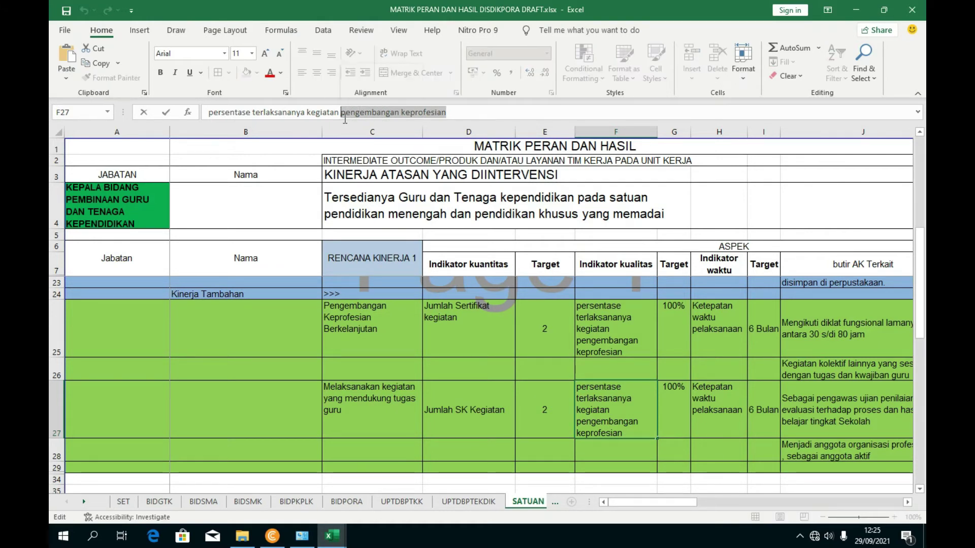
{"action": "type", "text": "yang menduku"}
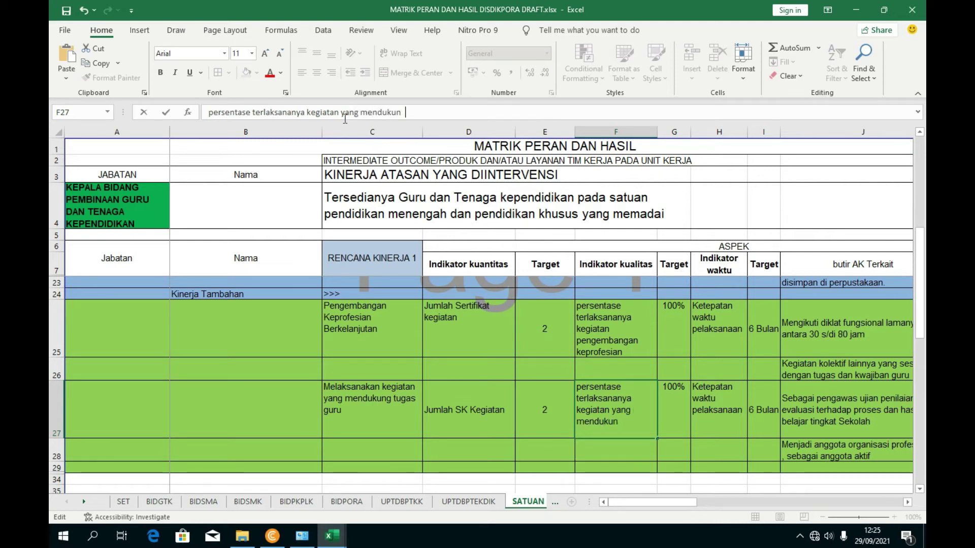
{"action": "type", "text": "ng tugas guru"}
{"action": "left_click", "coordinate": [712, 372]}
{"action": "left_click", "coordinate": [617, 409]}
{"action": "key", "text": "F2"}
{"action": "key", "text": "shift+Home"}
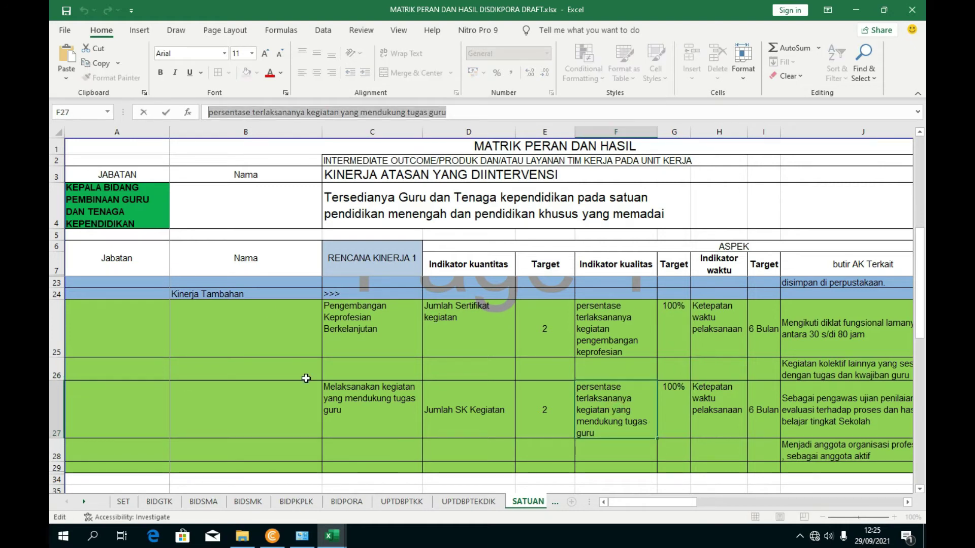
- Replace E26 with 'persentase terlaksananya kegiatan yang mendukung tugas guru' from the matrix
{"action": "left_click", "coordinate": [332, 535]}
{"action": "left_click", "coordinate": [428, 495]}
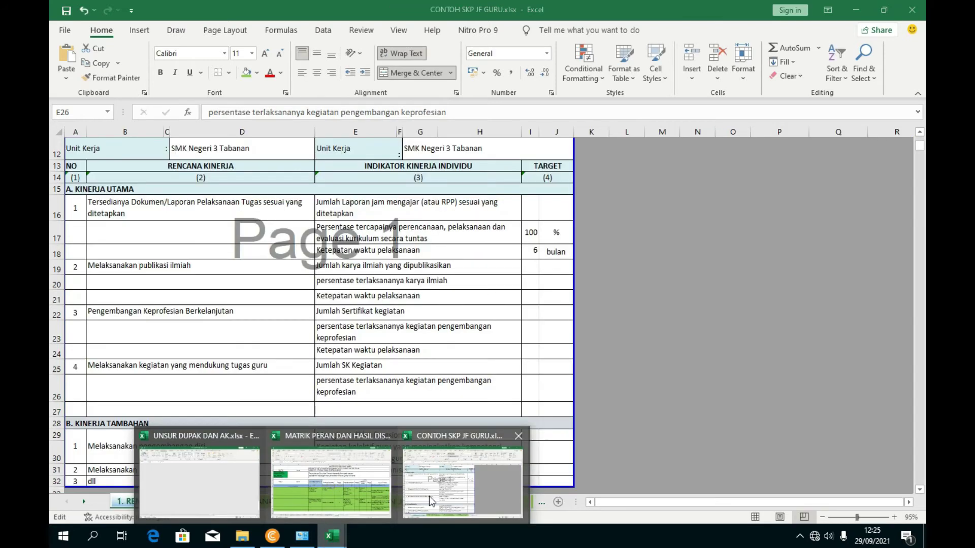
{"action": "left_click", "coordinate": [460, 117]}
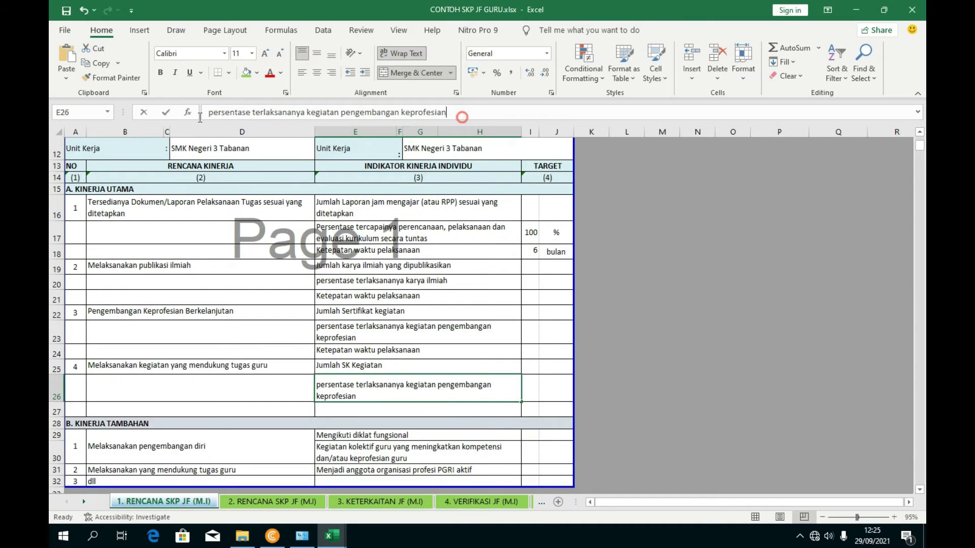
{"action": "left_click_drag", "start_coordinate": [200, 117], "coordinate": [126, 117]}
{"action": "key", "text": "ctrl+c"}
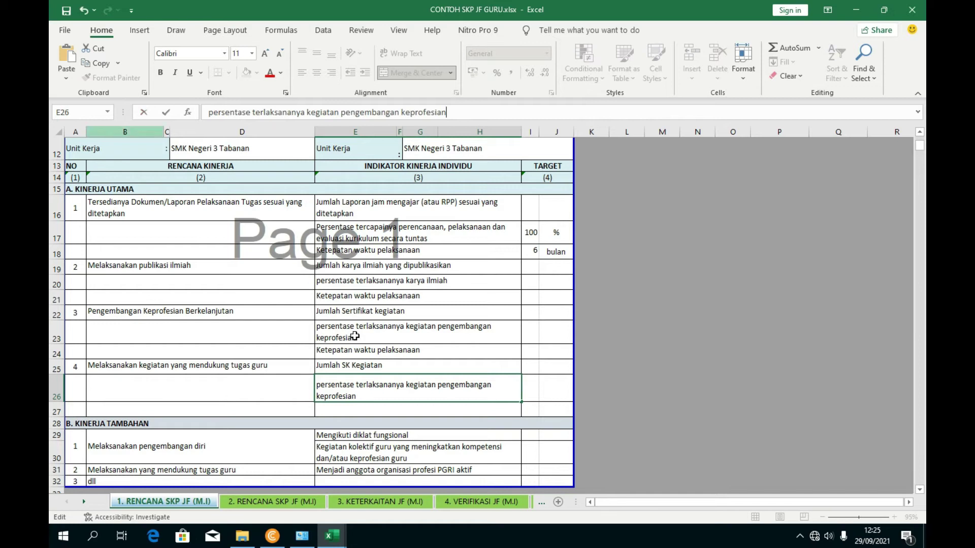
{"action": "left_click", "coordinate": [332, 536]}
{"action": "left_click", "coordinate": [458, 488]}
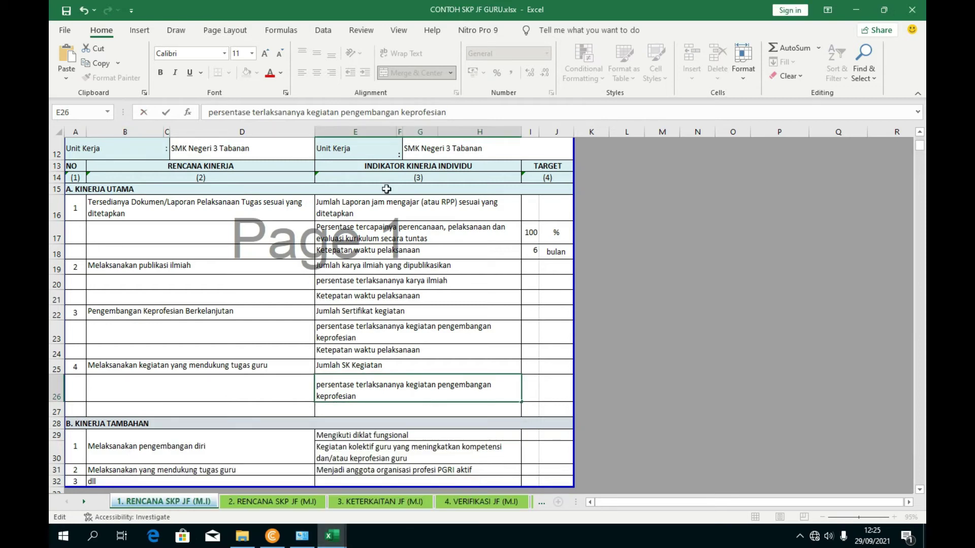
{"action": "left_click", "coordinate": [332, 536]}
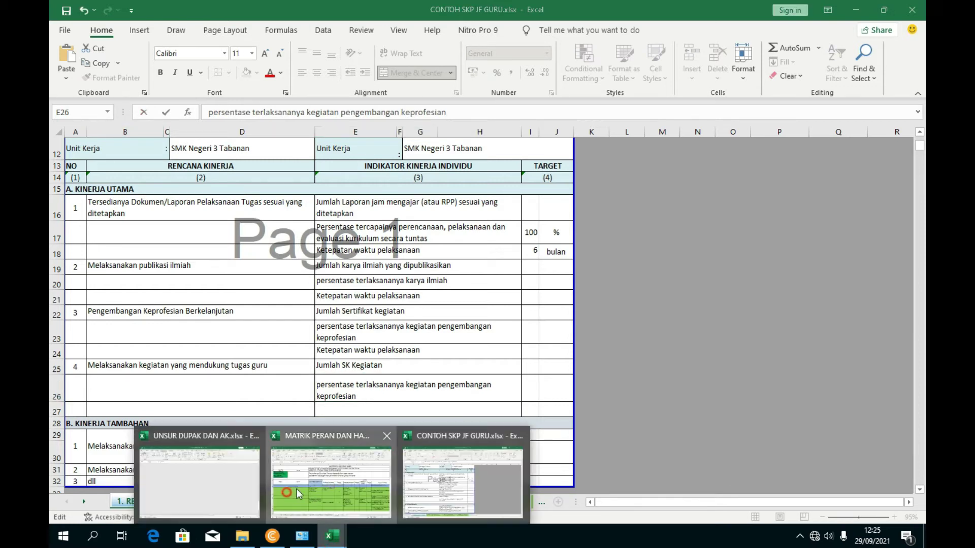
{"action": "left_click", "coordinate": [480, 465]}
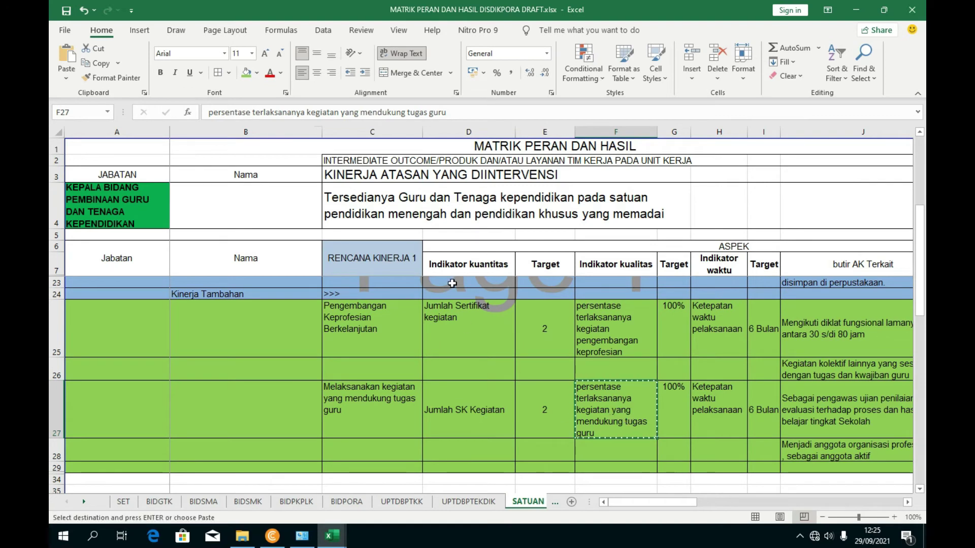
{"action": "left_click_drag", "start_coordinate": [454, 112], "coordinate": [105, 124]}
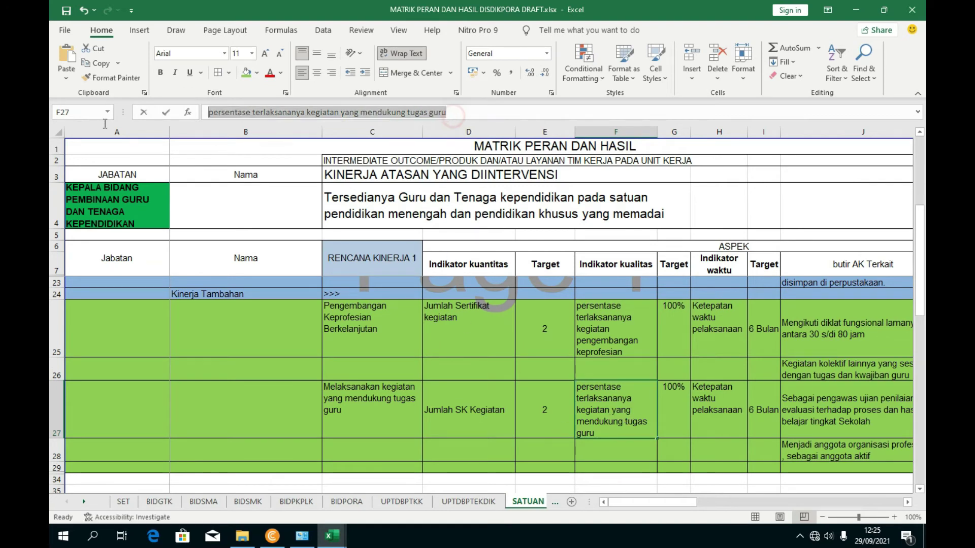
{"action": "left_click", "coordinate": [333, 536]}
{"action": "left_click", "coordinate": [480, 465]}
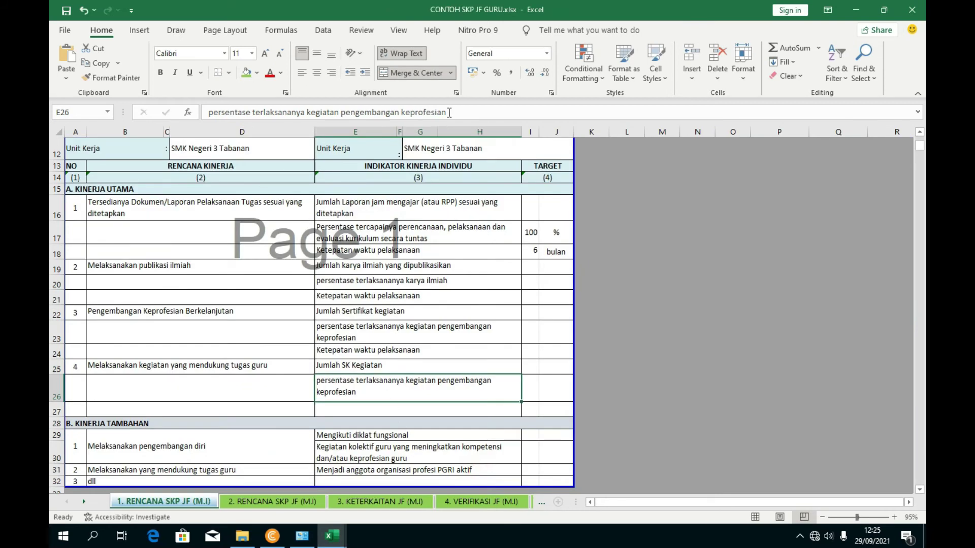
{"action": "left_click_drag", "start_coordinate": [431, 115], "coordinate": [103, 126]}
{"action": "key", "text": "ctrl+v"}
{"action": "left_click", "coordinate": [441, 325]}
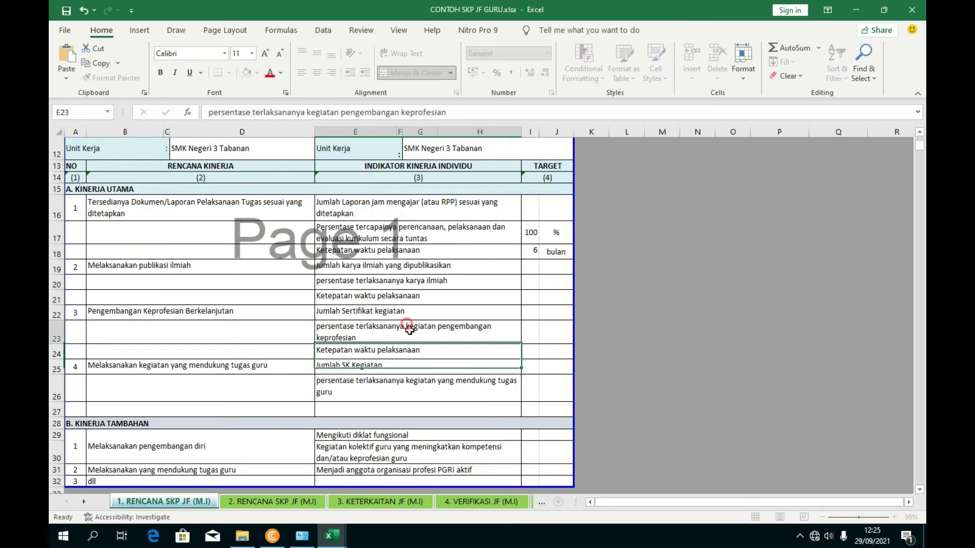
- Copy 'Ketepatan waktu pelaksanaan' from E21 into the row 27 indicator cell
{"action": "left_click", "coordinate": [362, 413]}
{"action": "left_click", "coordinate": [364, 298]}
{"action": "left_click_drag", "start_coordinate": [335, 113], "coordinate": [206, 112]}
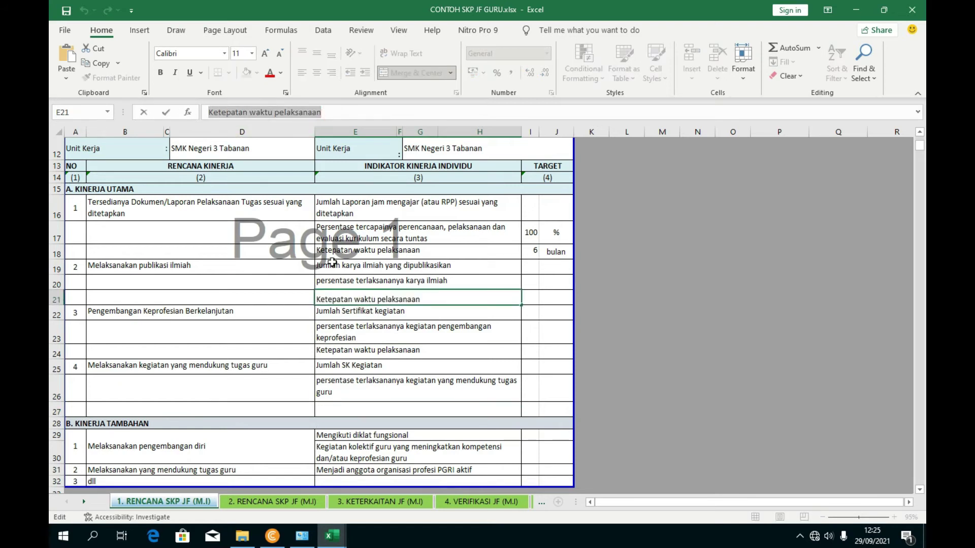
{"action": "key", "text": "ctrl+c"}
{"action": "left_click", "coordinate": [375, 409]}
{"action": "key", "text": "ctrl+v"}
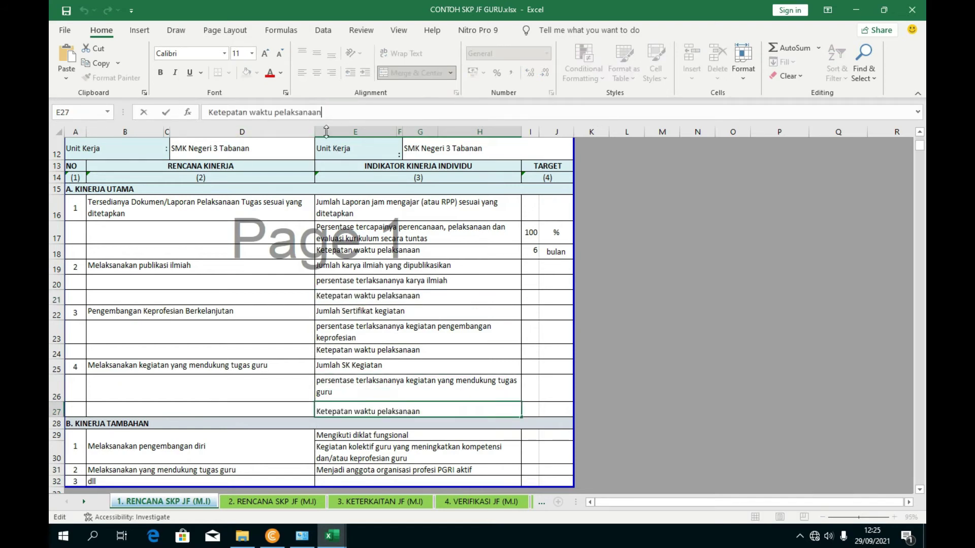
{"action": "left_click", "coordinate": [444, 343]}
{"action": "left_click_drag", "start_coordinate": [443, 343], "coordinate": [534, 268]}
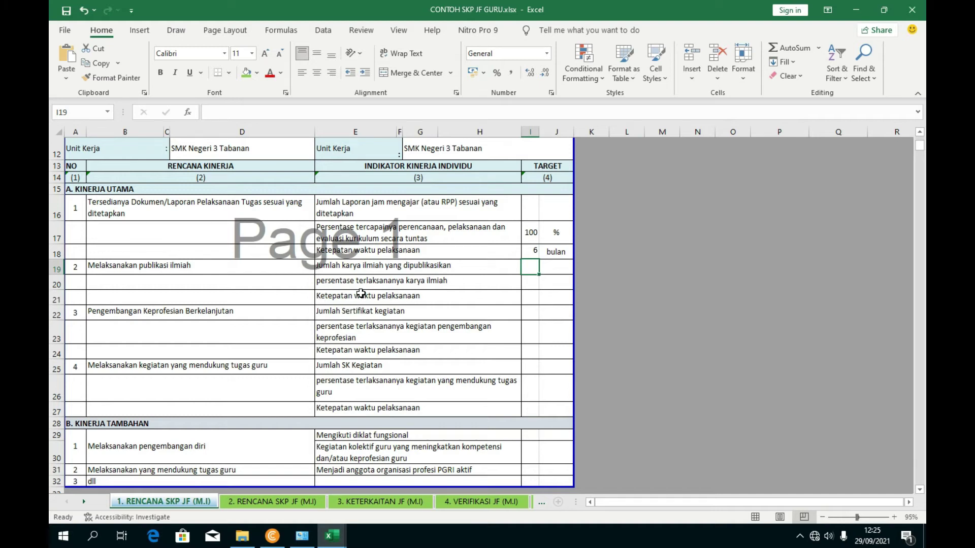
- Set the first indicator's target to 1 Dokumen
{"action": "left_click", "coordinate": [532, 212]}
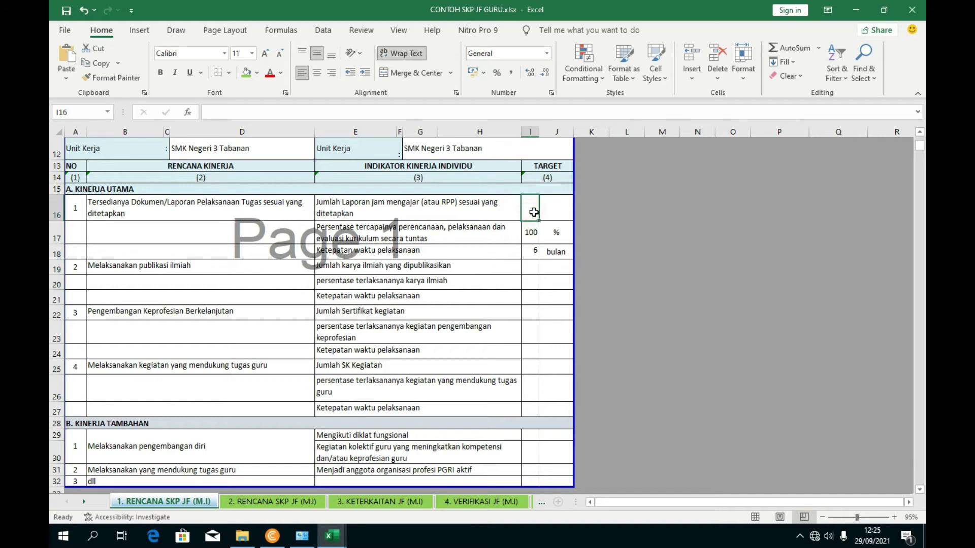
{"action": "type", "text": "1"}
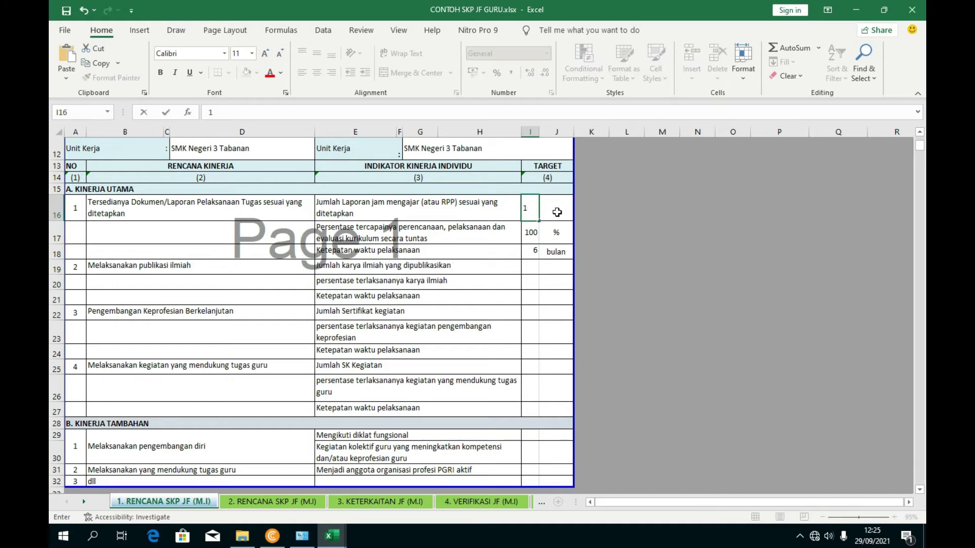
{"action": "left_click", "coordinate": [557, 212]}
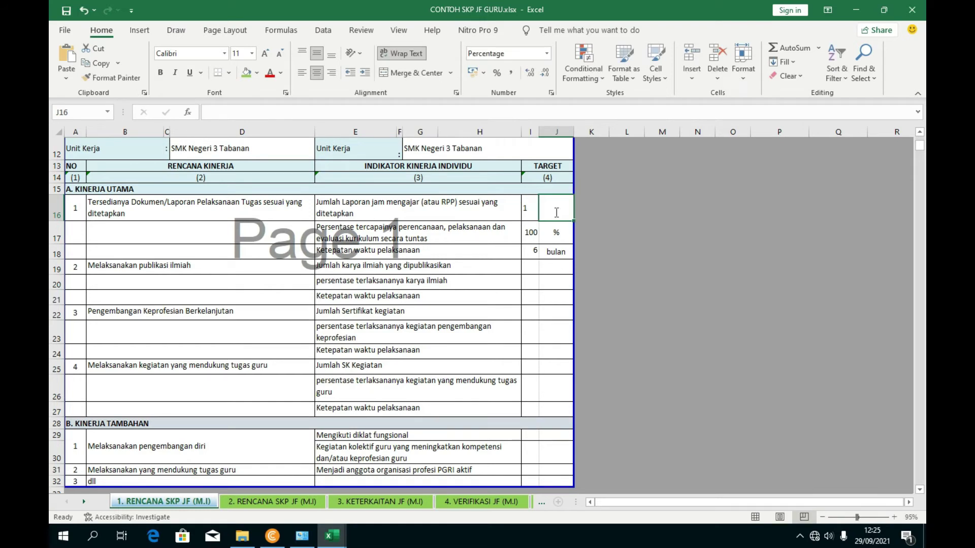
{"action": "type", "text": "Dokumen"}
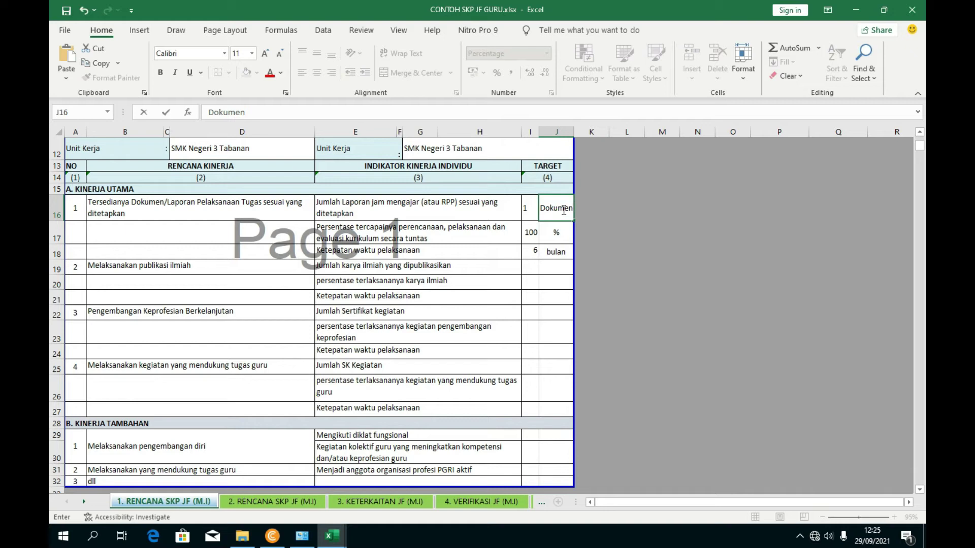
{"action": "left_click", "coordinate": [583, 313]}
- Look up the publication and certificate target values in the MATRIK PERAN DAN HASIL workbook
{"action": "left_click", "coordinate": [529, 269]}
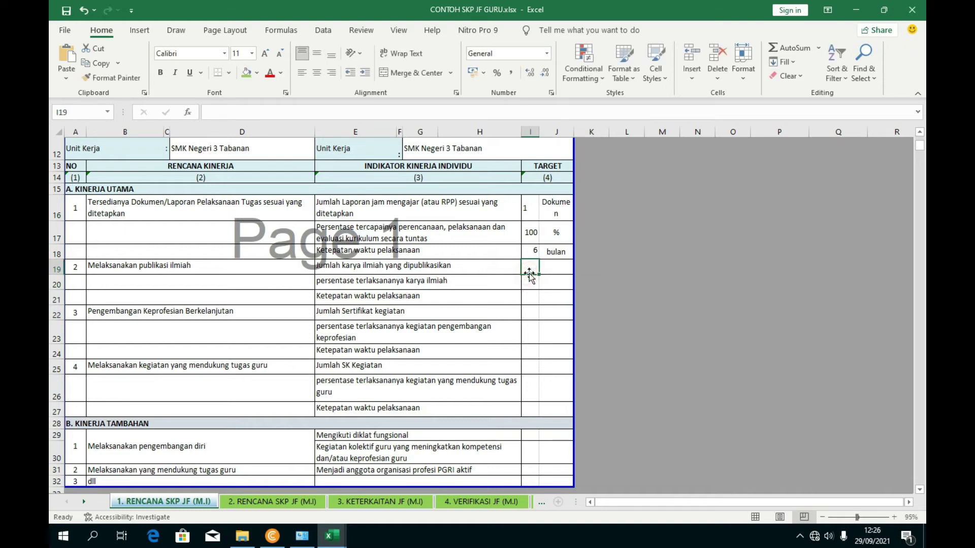
{"action": "mouse_move", "coordinate": [332, 536]}
{"action": "left_click", "coordinate": [331, 477]}
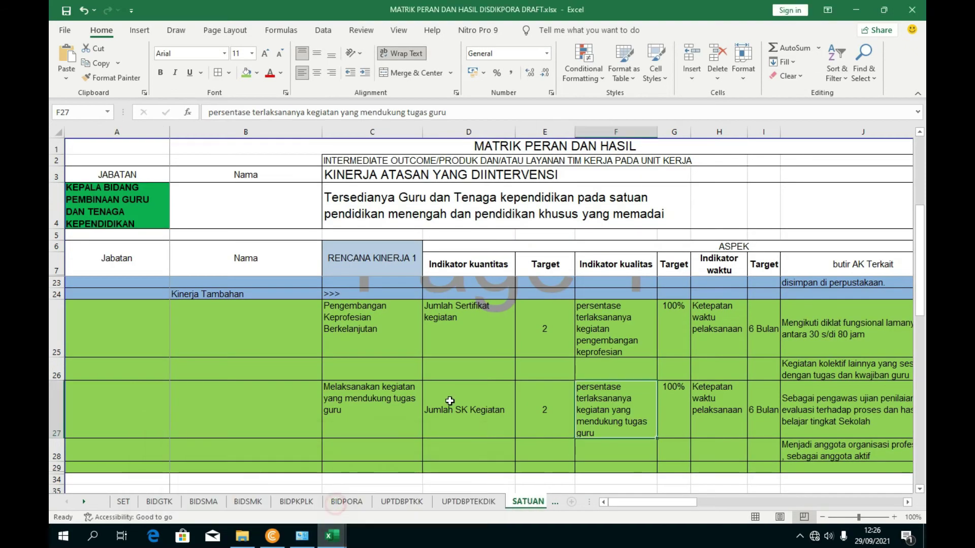
{"action": "scroll", "coordinate": [454, 391], "scroll_direction": "down", "scroll_amount": 2}
{"action": "left_click", "coordinate": [543, 395]}
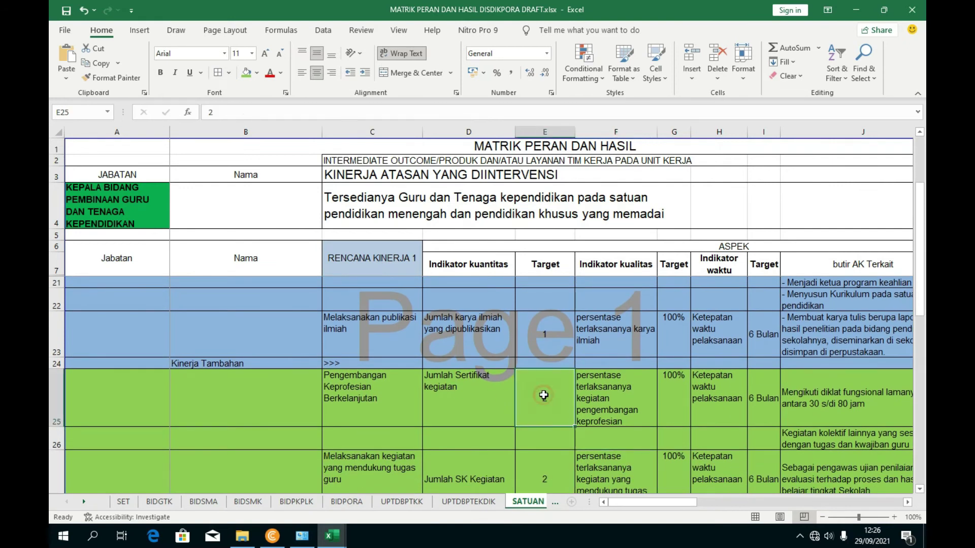
{"action": "scroll", "coordinate": [503, 396], "scroll_direction": "up", "scroll_amount": 1}
{"action": "scroll", "coordinate": [528, 399], "scroll_direction": "down", "scroll_amount": 1}
{"action": "left_click", "coordinate": [549, 342]}
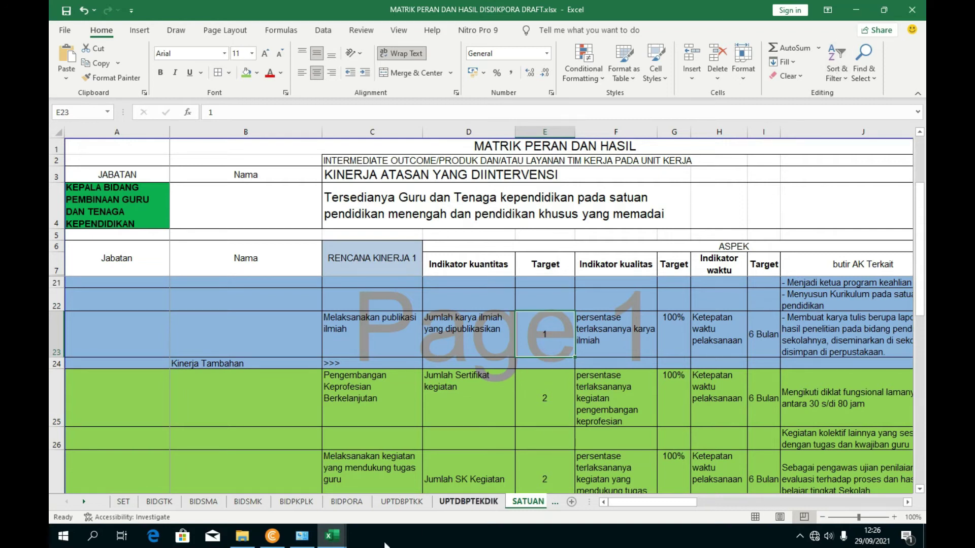
{"action": "left_click", "coordinate": [349, 543]}
{"action": "left_click", "coordinate": [456, 489]}
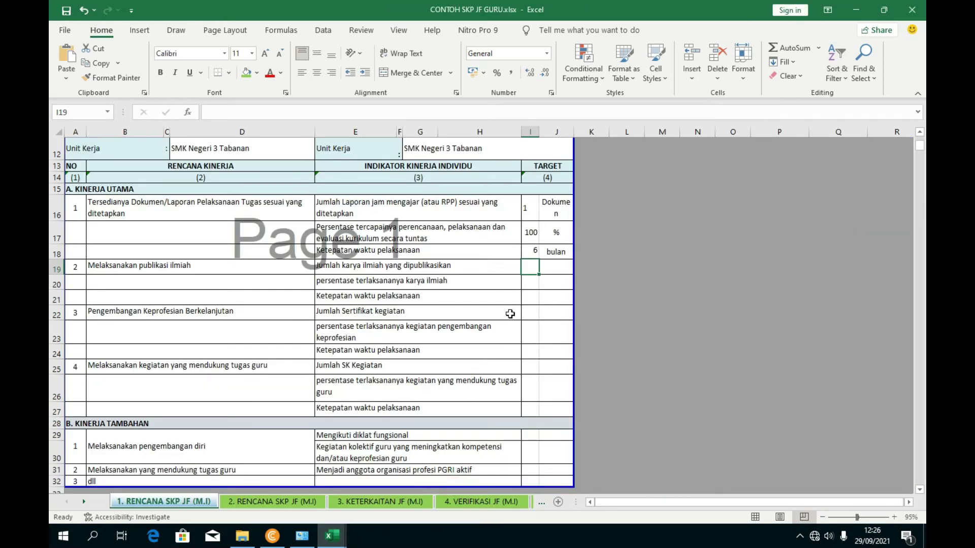
- Enter targets 1, 2 and 2 for the publication, certificate and SK count indicators
{"action": "type", "text": "1"}
{"action": "left_click", "coordinate": [518, 312]}
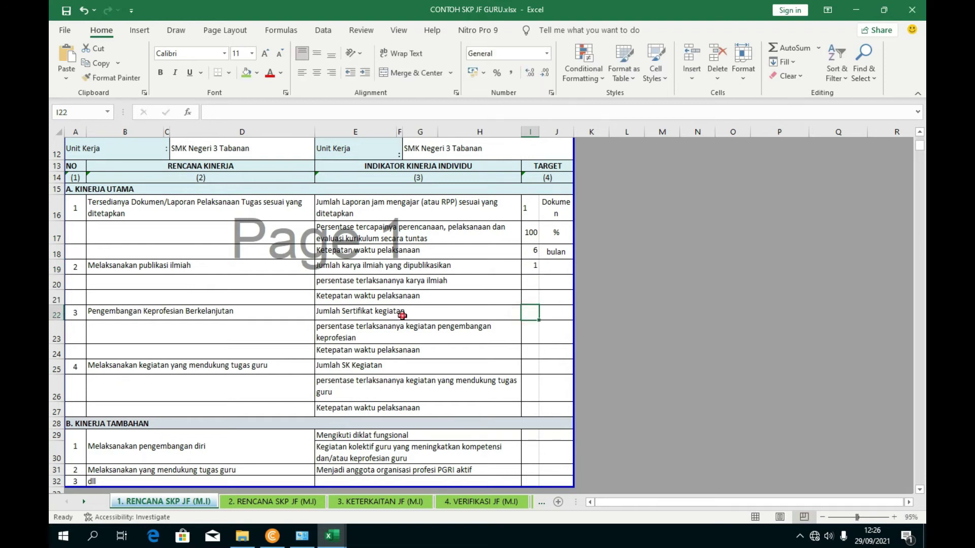
{"action": "left_click", "coordinate": [528, 312]}
{"action": "type", "text": "2"}
{"action": "key", "text": "Return"}
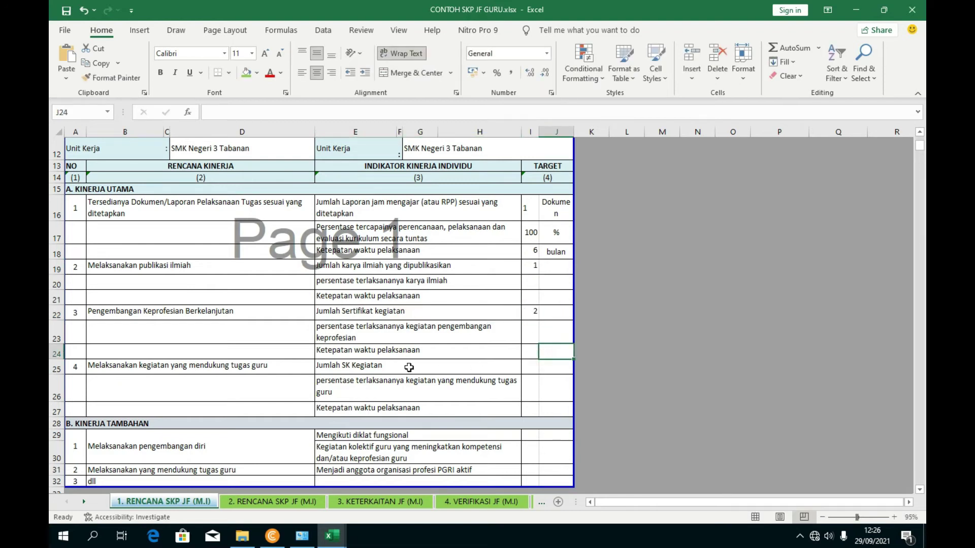
{"action": "left_click", "coordinate": [373, 366]}
{"action": "left_click", "coordinate": [532, 367]}
{"action": "type", "text": "2"}
{"action": "left_click", "coordinate": [542, 410]}
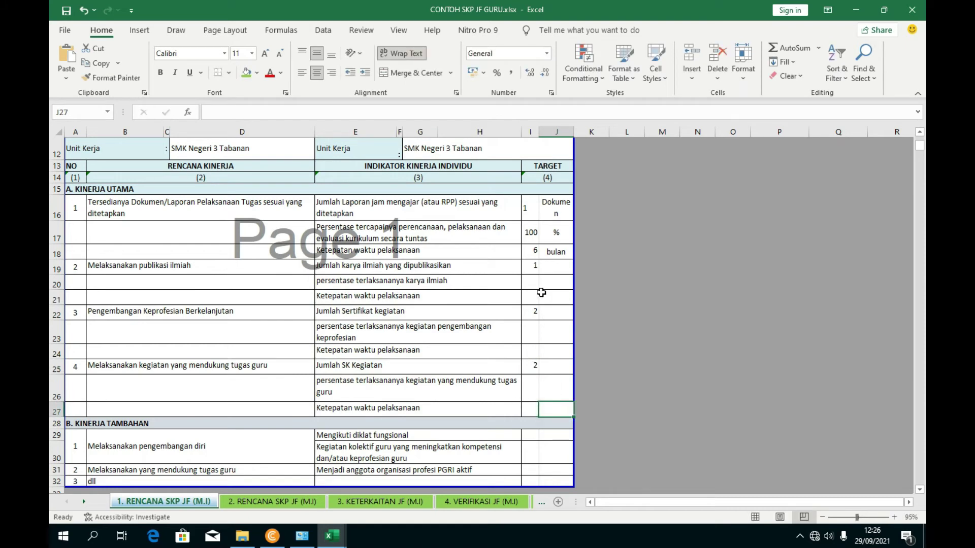
- Copy the 100 % target from row 17 into rows 20, 23 and 26
{"action": "left_click", "coordinate": [528, 212]}
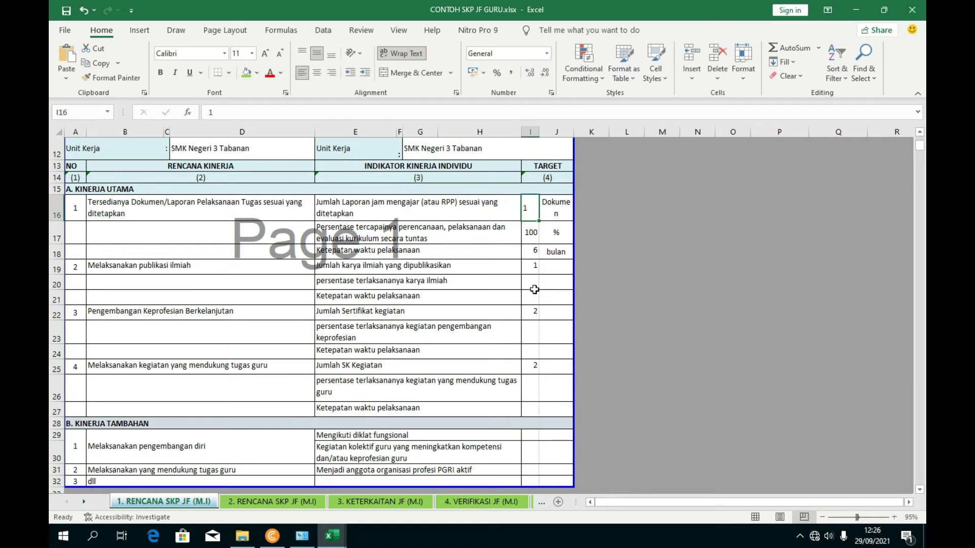
{"action": "left_click_drag", "start_coordinate": [531, 242], "coordinate": [549, 240]}
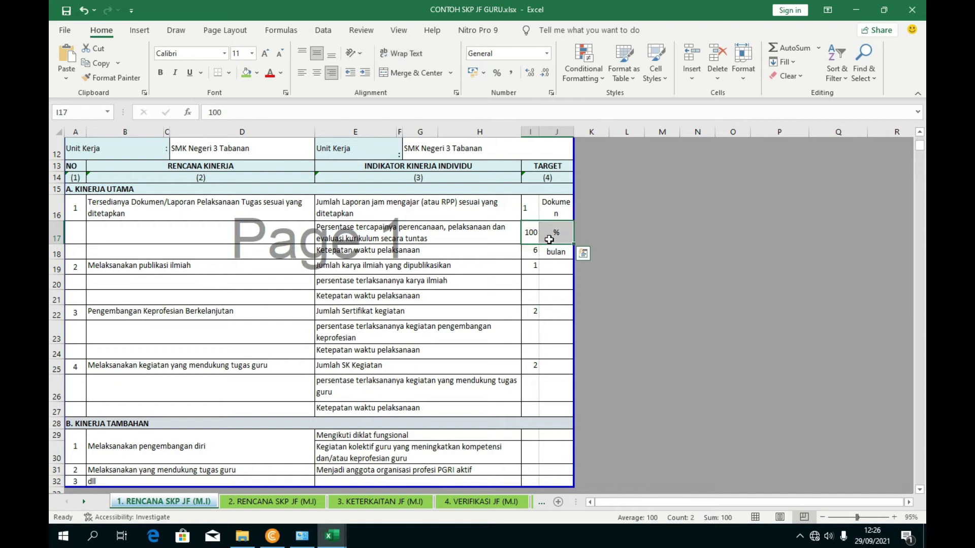
{"action": "key", "text": "ctrl+c"}
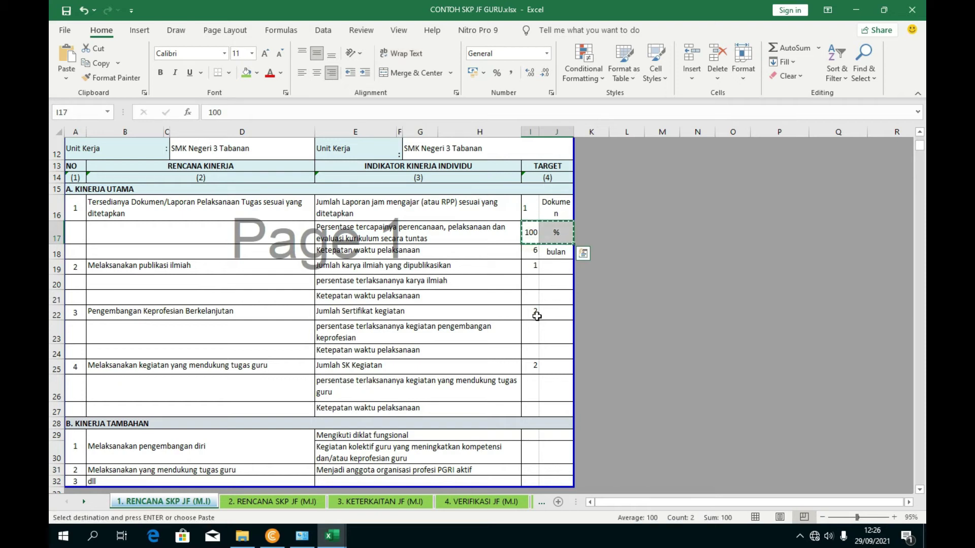
{"action": "left_click_drag", "start_coordinate": [532, 284], "coordinate": [548, 284]}
{"action": "key", "text": "ctrl+v"}
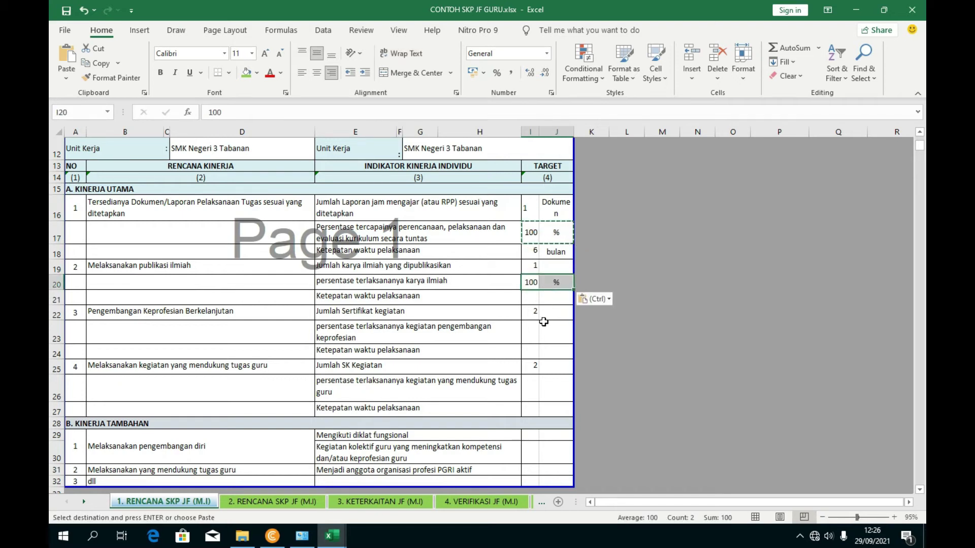
{"action": "left_click_drag", "start_coordinate": [531, 331], "coordinate": [552, 331]}
{"action": "key", "text": "ctrl+v"}
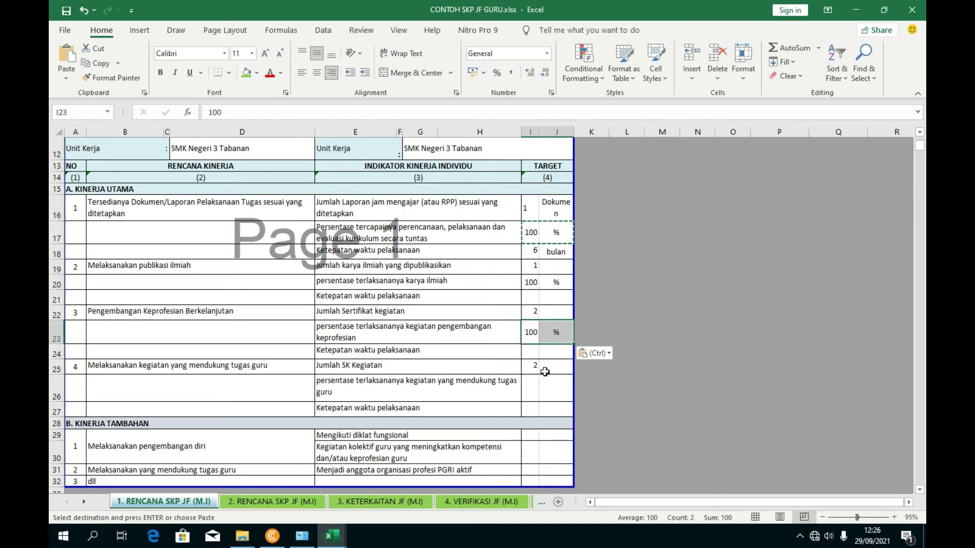
{"action": "left_click_drag", "start_coordinate": [530, 386], "coordinate": [549, 377]}
{"action": "key", "text": "Return"}
{"action": "key", "text": "ctrl+v"}
- Copy the 6 bulan target from row 18 into rows 21, 24 and 27
{"action": "left_click_drag", "start_coordinate": [530, 251], "coordinate": [553, 252]}
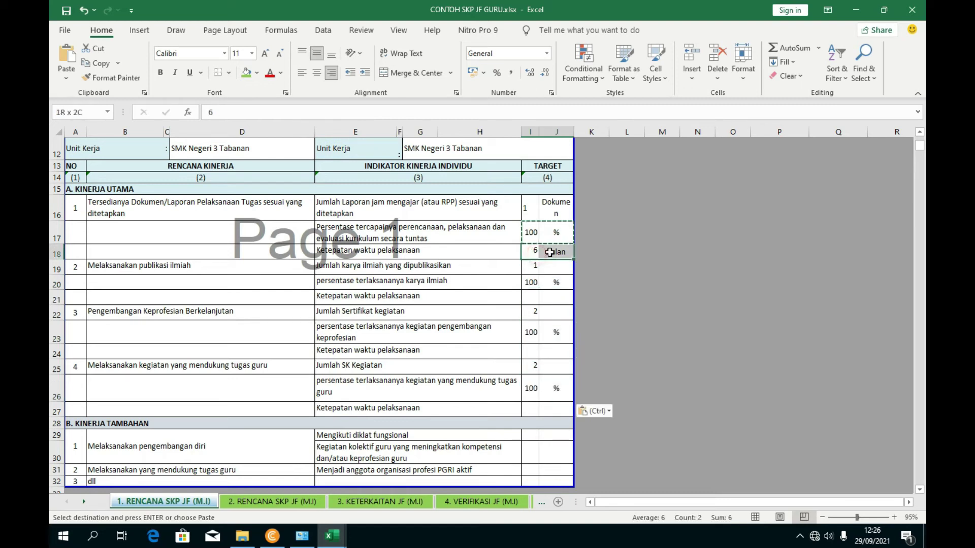
{"action": "key", "text": "ctrl+c"}
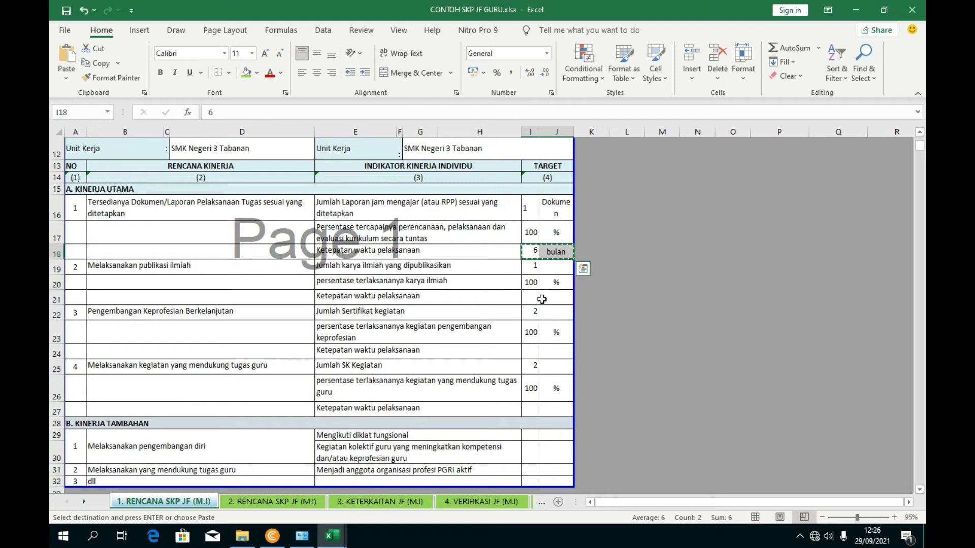
{"action": "left_click_drag", "start_coordinate": [542, 299], "coordinate": [552, 299]}
{"action": "key", "text": "ctrl+v"}
{"action": "key", "text": "ctrl"}
{"action": "key", "text": "Escape"}
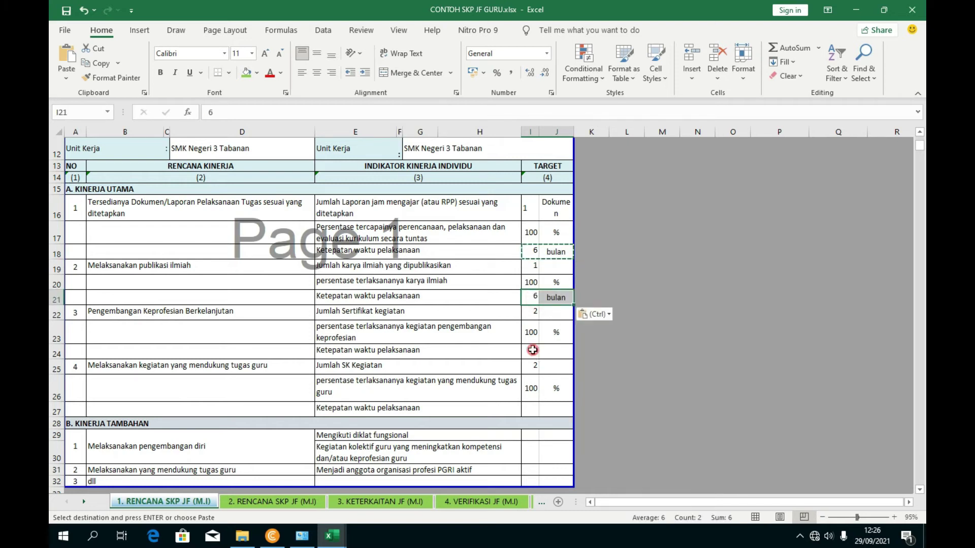
{"action": "left_click", "coordinate": [532, 350]}
{"action": "key", "text": "ctrl+v"}
{"action": "left_click", "coordinate": [533, 411]}
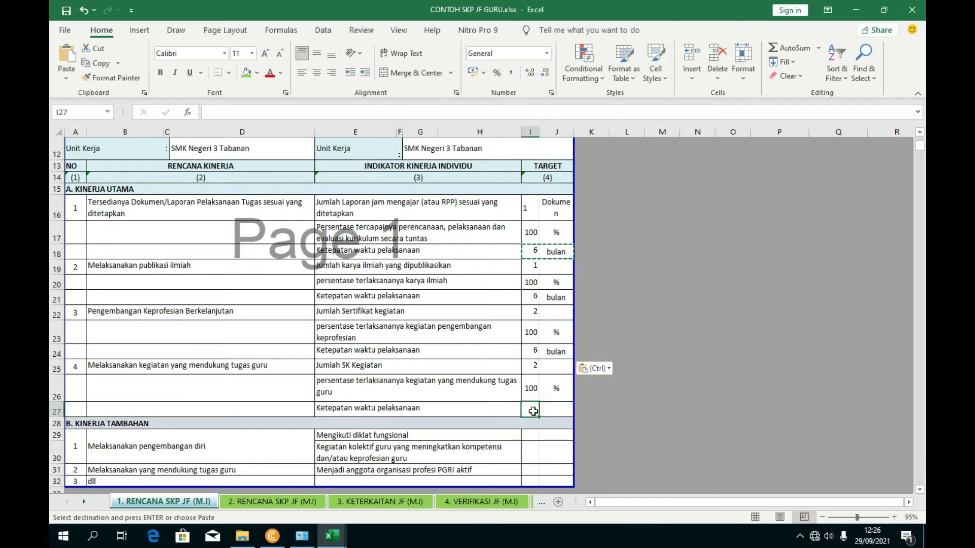
{"action": "left_click_drag", "start_coordinate": [534, 411], "coordinate": [554, 409]}
{"action": "key", "text": "ctrl+v"}
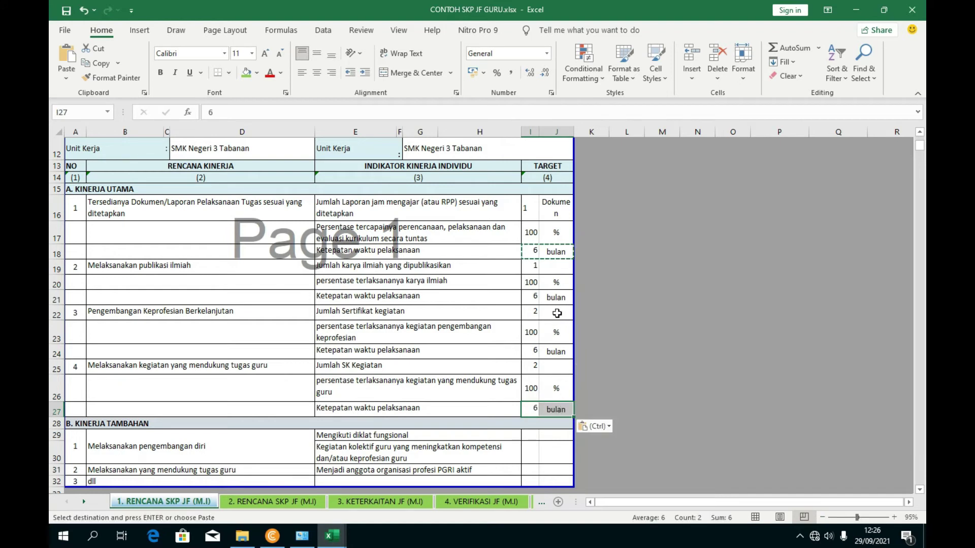
{"action": "left_click", "coordinate": [556, 313]}
{"action": "key", "text": "Escape"}
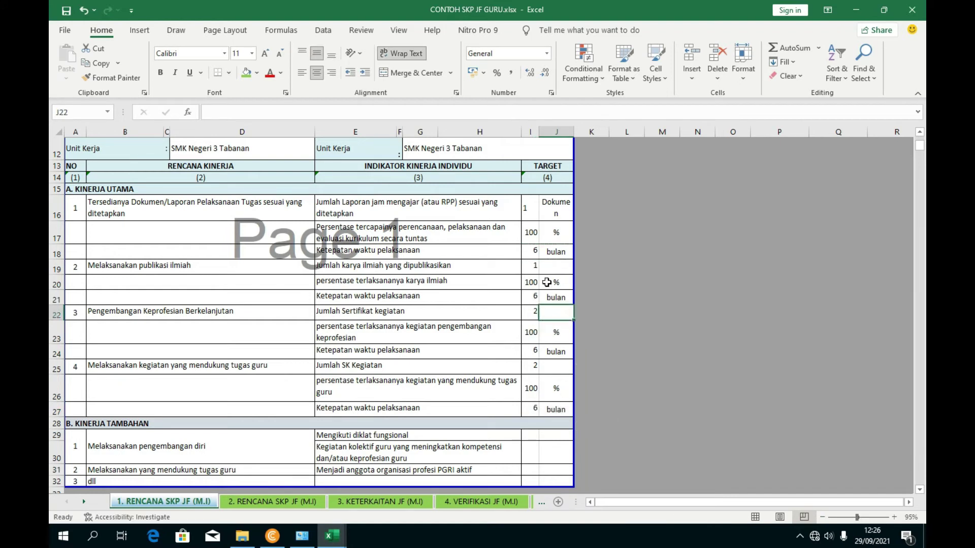
- Clear the Dokumen unit in row 16, then restore it with undo
{"action": "left_click", "coordinate": [557, 214]}
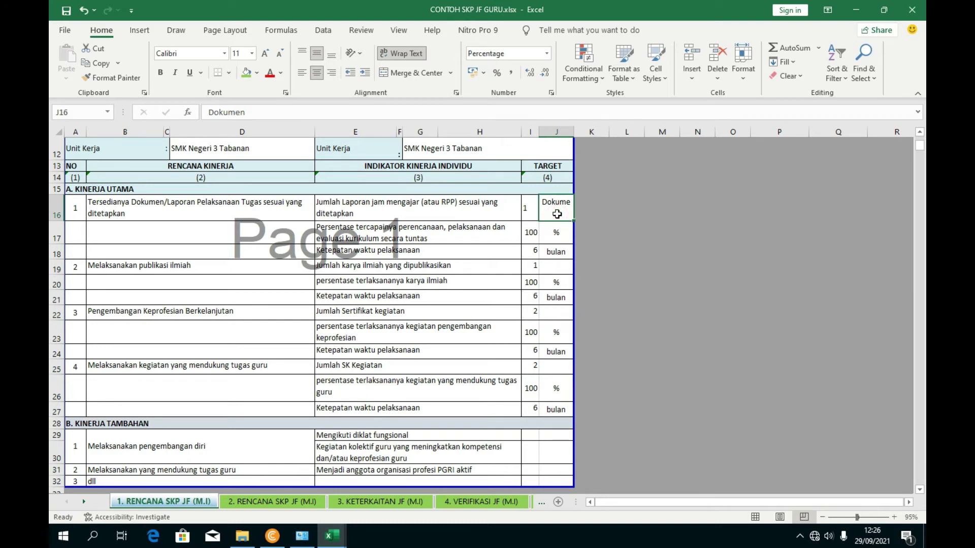
{"action": "key", "text": "Delete"}
{"action": "left_click", "coordinate": [555, 352]}
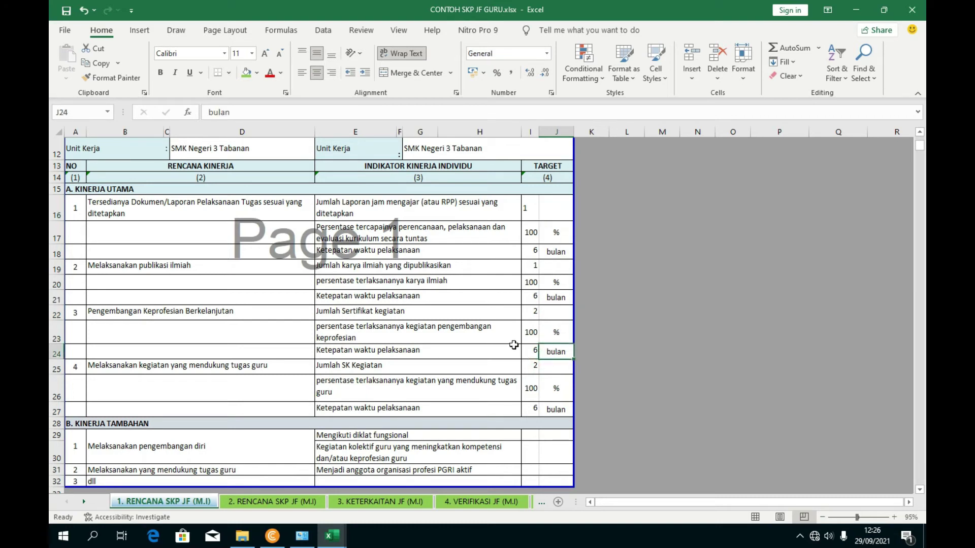
{"action": "scroll", "coordinate": [536, 352], "scroll_direction": "down", "scroll_amount": 2}
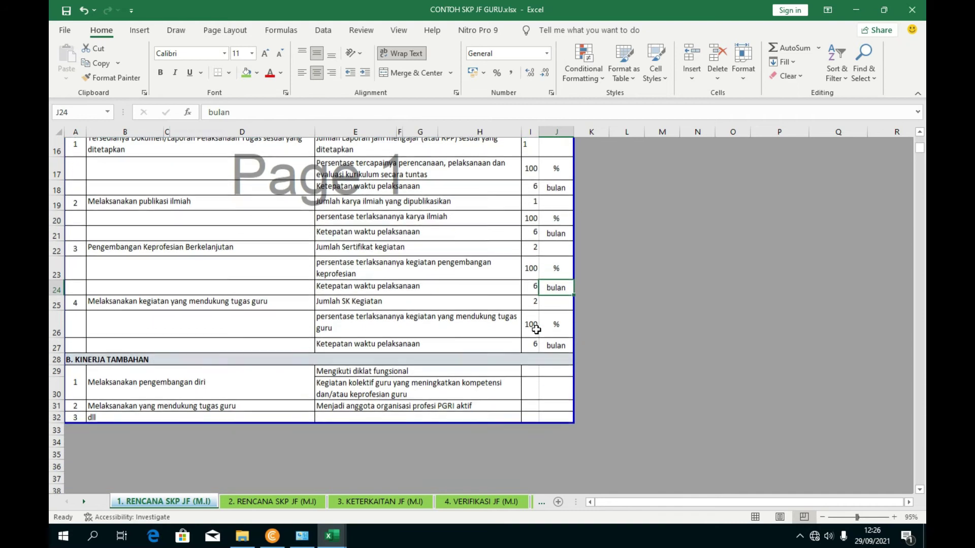
{"action": "scroll", "coordinate": [530, 344], "scroll_direction": "up", "scroll_amount": 2}
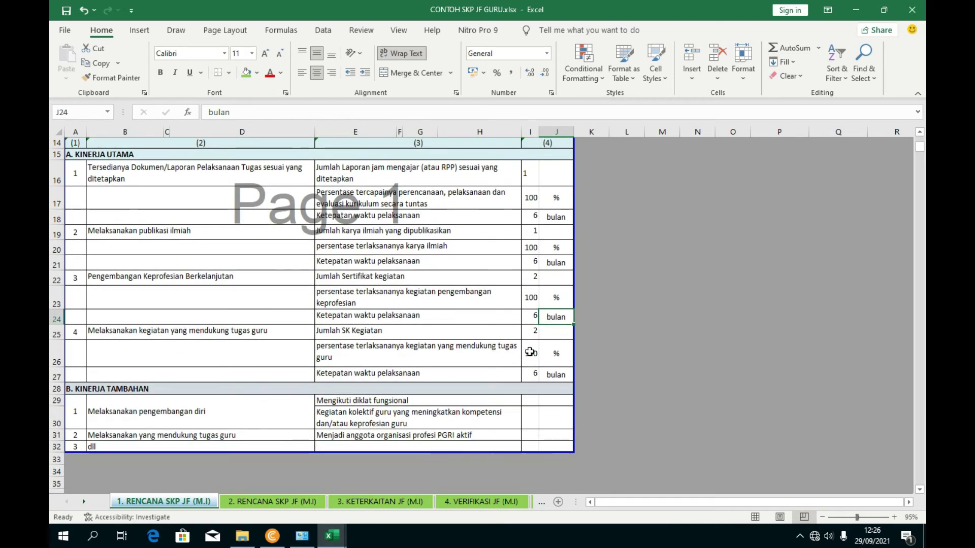
{"action": "left_click", "coordinate": [547, 214]}
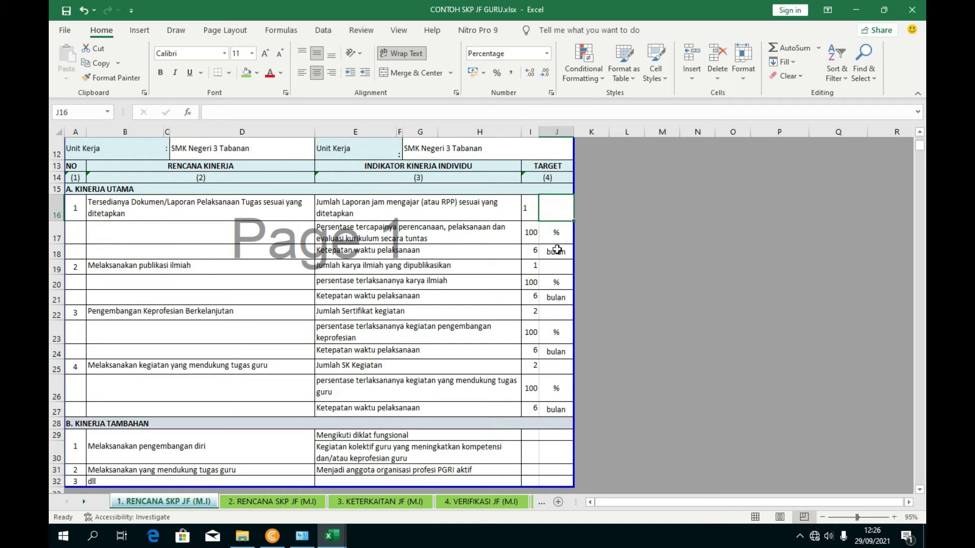
{"action": "key", "text": "ctrl+z"}
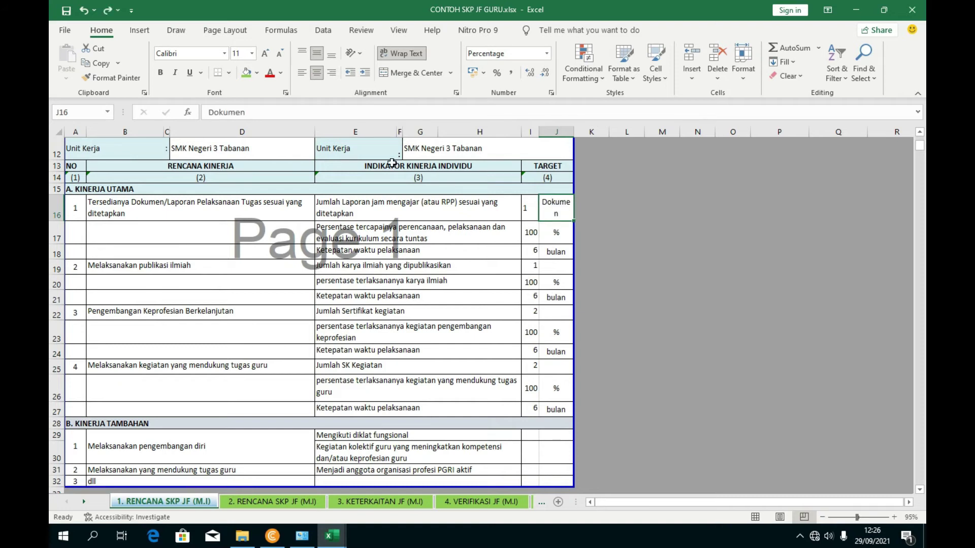
- Set the J19 unit to Laporan, replacing the initially typed PTK
{"action": "left_click", "coordinate": [556, 268]}
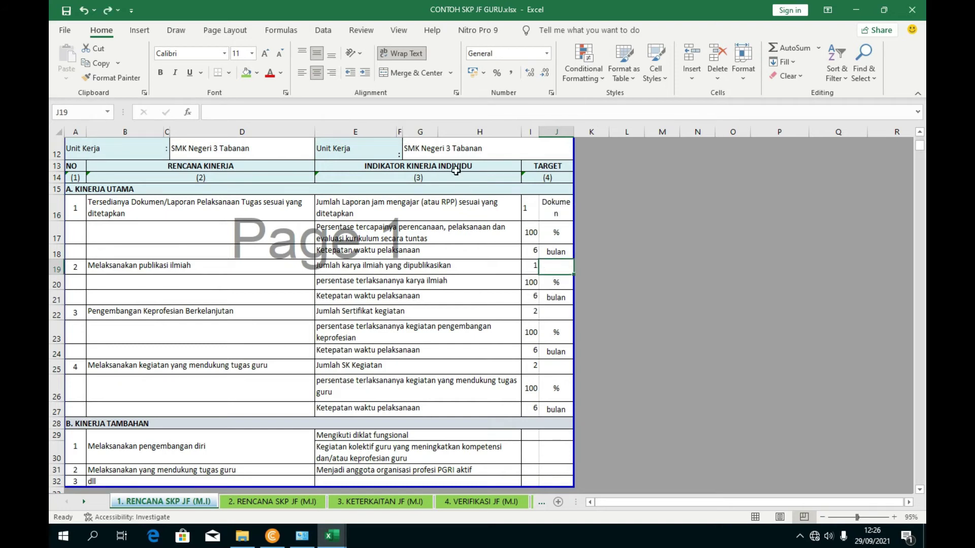
{"action": "type", "text": "P"}
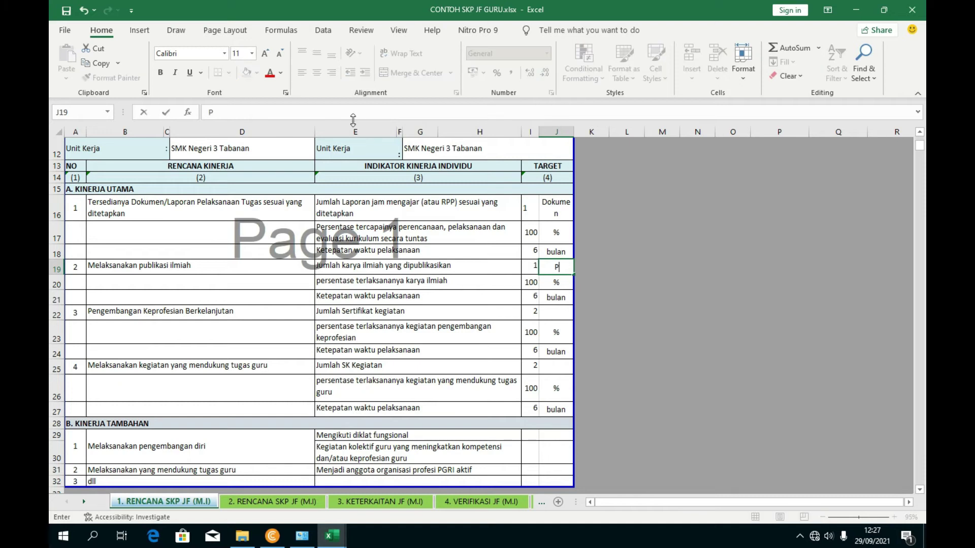
{"action": "type", "text": "TK"}
{"action": "left_click", "coordinate": [452, 330]}
{"action": "left_click", "coordinate": [556, 268]}
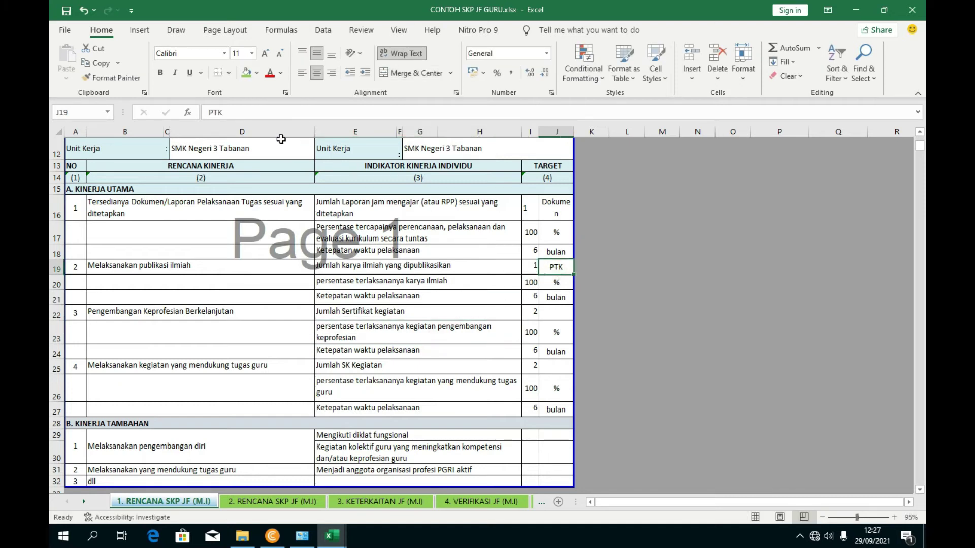
{"action": "left_click_drag", "start_coordinate": [238, 113], "coordinate": [188, 113]}
{"action": "type", "text": "Laporan"}
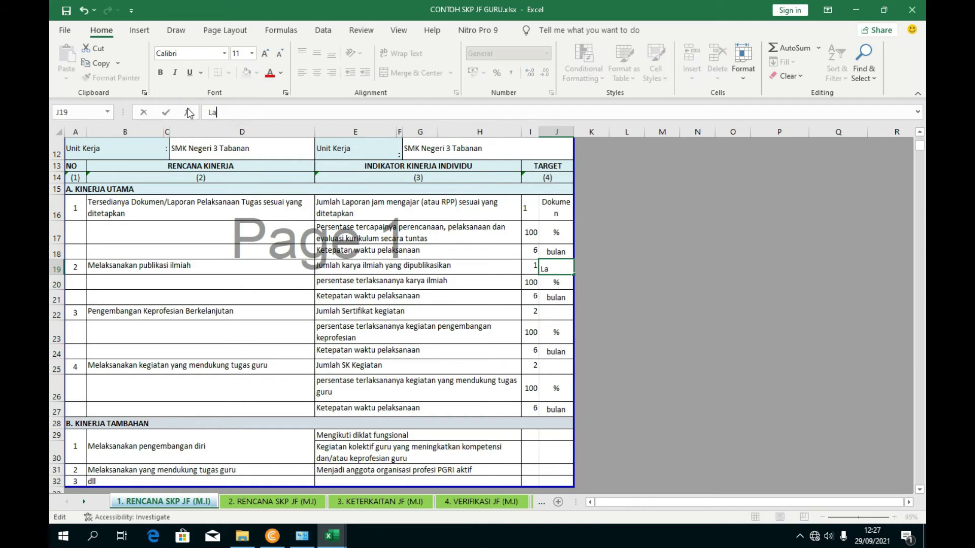
{"action": "left_click", "coordinate": [498, 327]}
- Enter Sertifikat as the J22 unit and SK as the J25 unit
{"action": "left_click", "coordinate": [554, 315]}
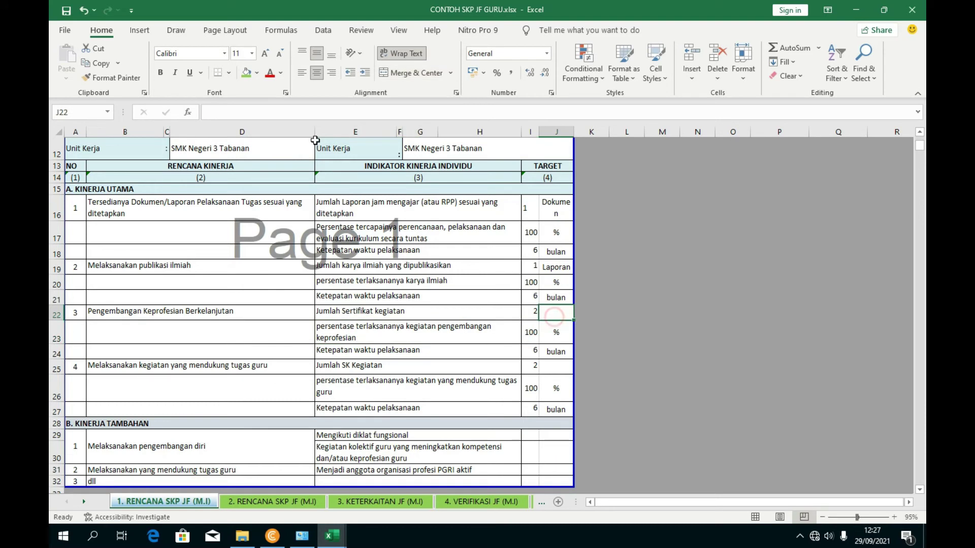
{"action": "left_click", "coordinate": [259, 108]}
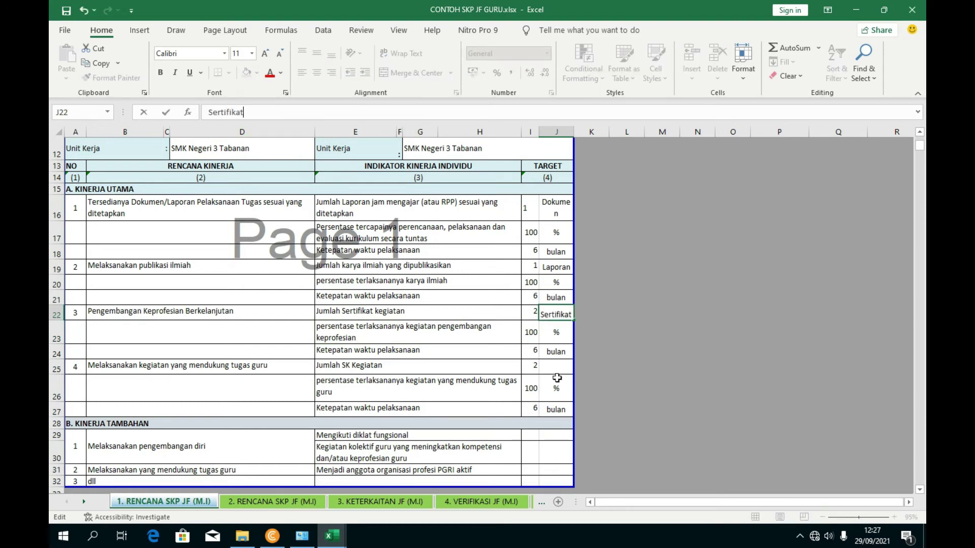
{"action": "left_click", "coordinate": [554, 368]}
{"action": "left_click", "coordinate": [261, 113]}
{"action": "type", "text": "SK"}
{"action": "left_click", "coordinate": [403, 381]}
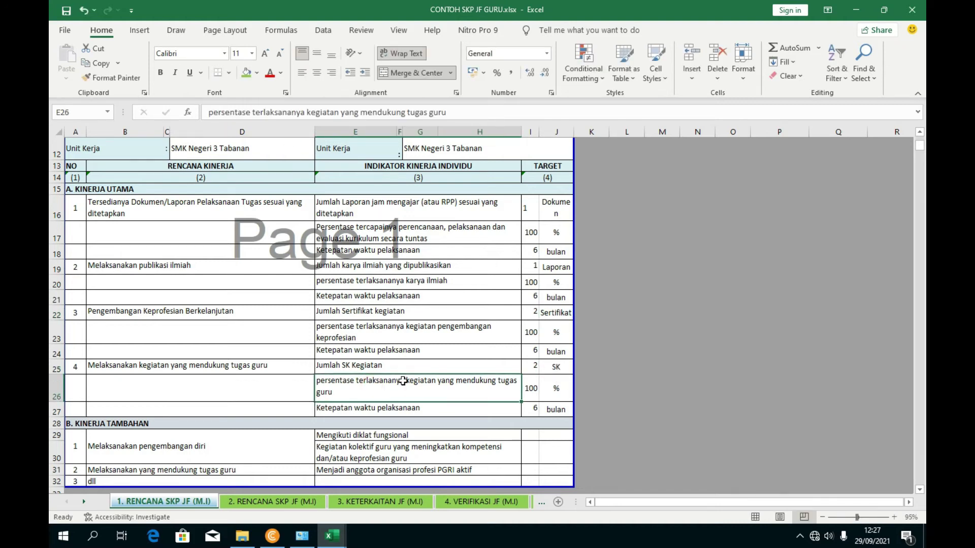
{"action": "scroll", "coordinate": [406, 387], "scroll_direction": "down", "scroll_amount": 1}
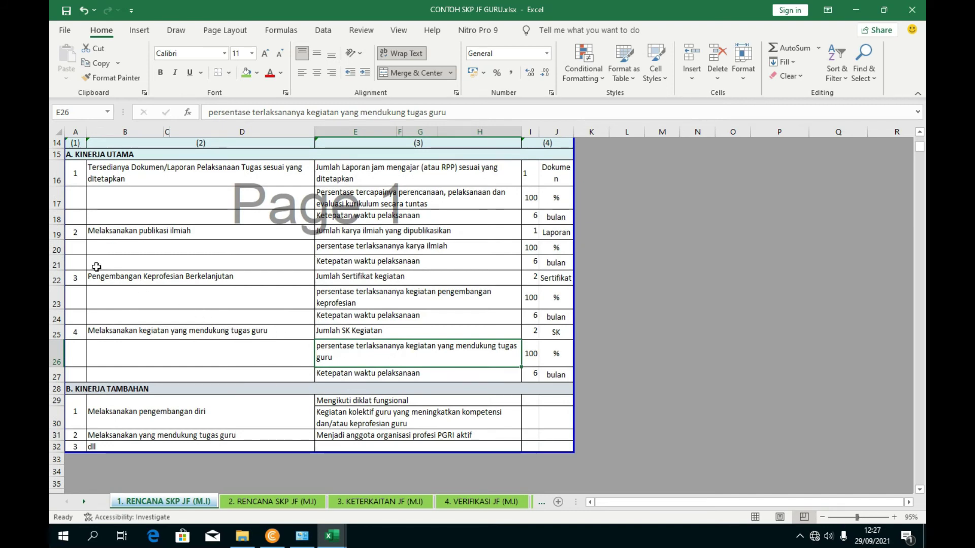
{"action": "left_click", "coordinate": [227, 421]}
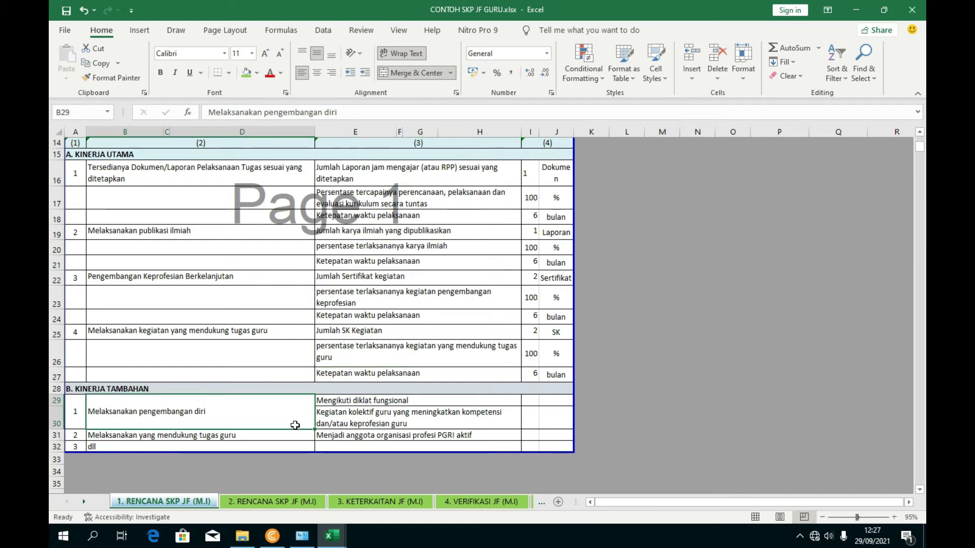
{"action": "left_click", "coordinate": [389, 410]}
{"action": "left_click", "coordinate": [371, 402]}
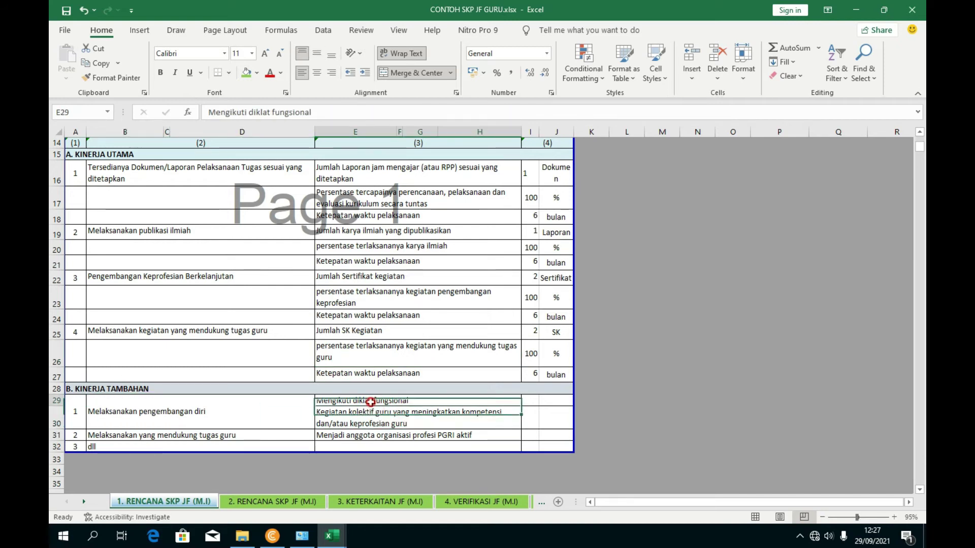
{"action": "left_click", "coordinate": [379, 435]}
{"action": "left_click", "coordinate": [373, 402]}
{"action": "left_click", "coordinate": [375, 419]}
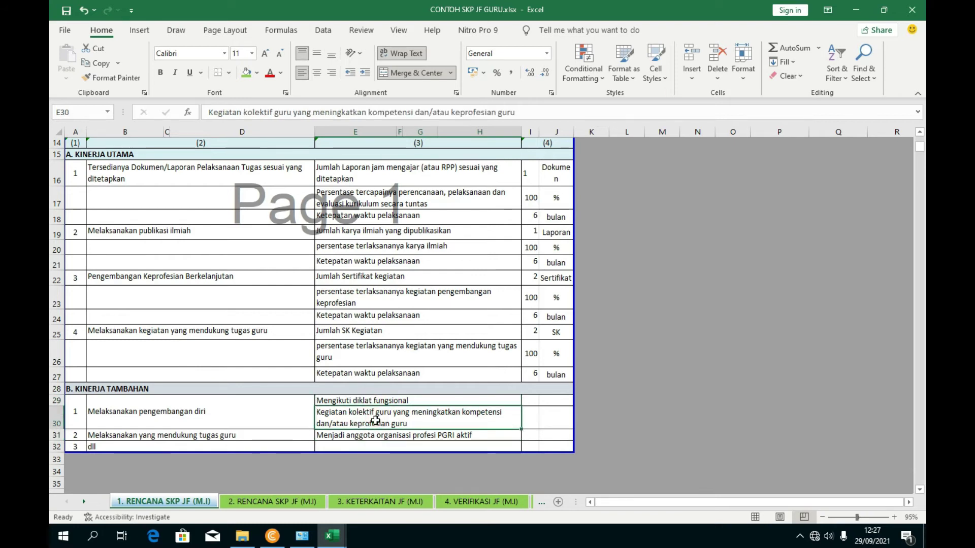
{"action": "scroll", "coordinate": [378, 421], "scroll_direction": "up", "scroll_amount": 2}
{"action": "scroll", "coordinate": [378, 394], "scroll_direction": "down", "scroll_amount": 1}
{"action": "scroll", "coordinate": [378, 395], "scroll_direction": "down", "scroll_amount": 1}
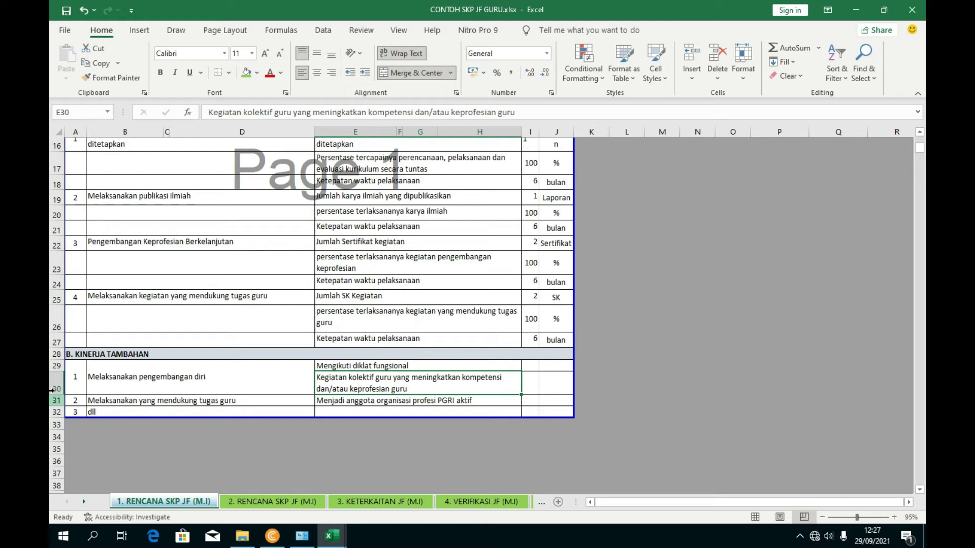
- Move rows 22–27 (items 3 and 4) to row 29 under B. KINERJA TAMBAHAN
{"action": "left_click", "coordinate": [54, 244]}
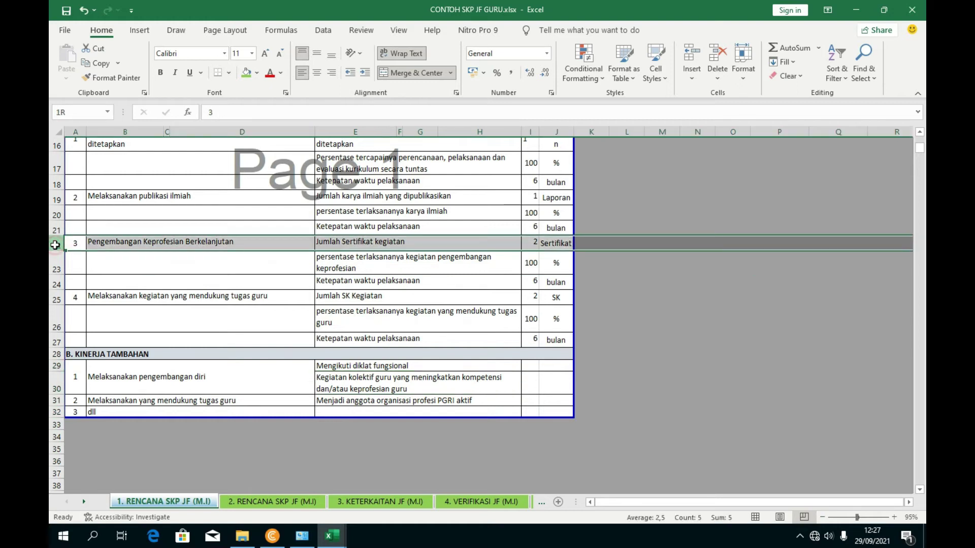
{"action": "left_click_drag", "start_coordinate": [54, 244], "coordinate": [54, 342]}
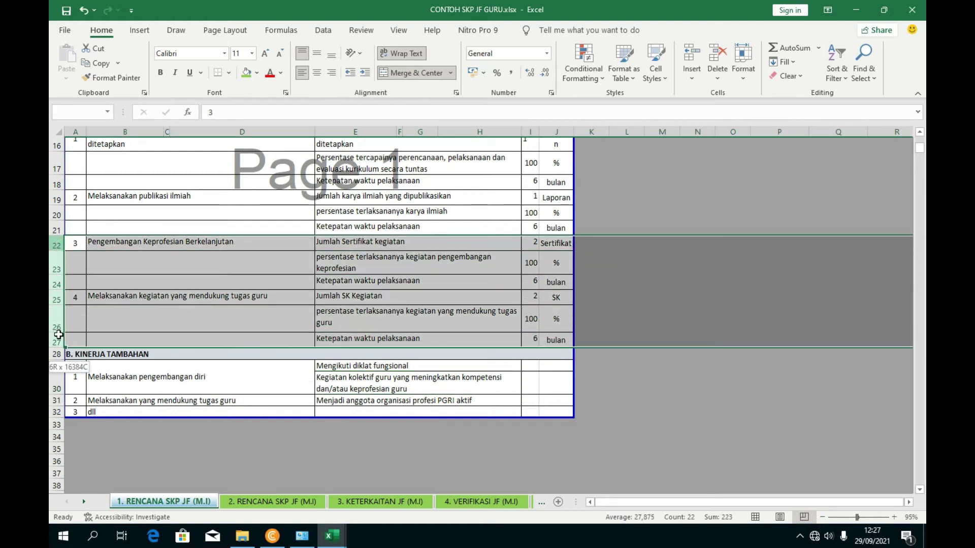
{"action": "right_click", "coordinate": [54, 278]}
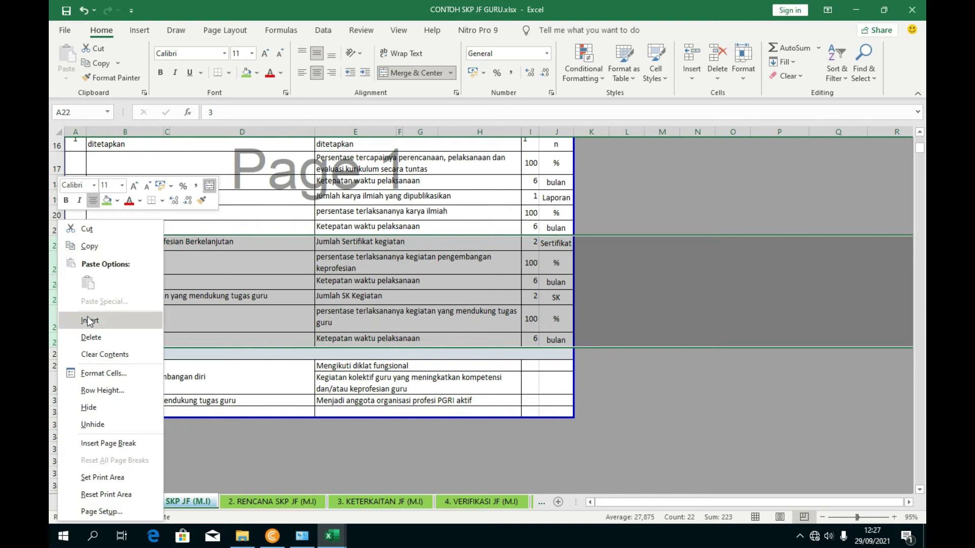
{"action": "left_click", "coordinate": [91, 231]}
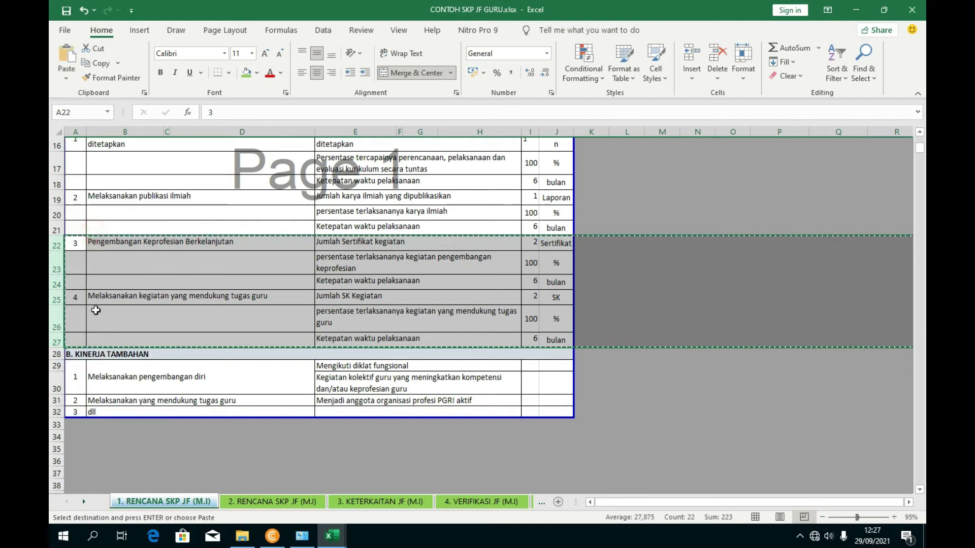
{"action": "left_click_drag", "start_coordinate": [57, 375], "coordinate": [56, 382]}
{"action": "left_click", "coordinate": [56, 370]}
{"action": "right_click", "coordinate": [53, 373]}
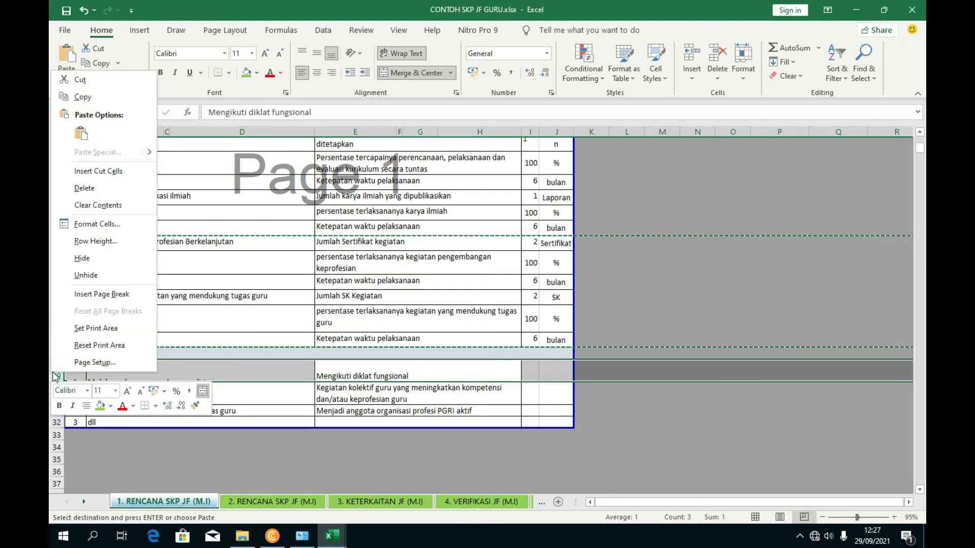
{"action": "left_click", "coordinate": [99, 171]}
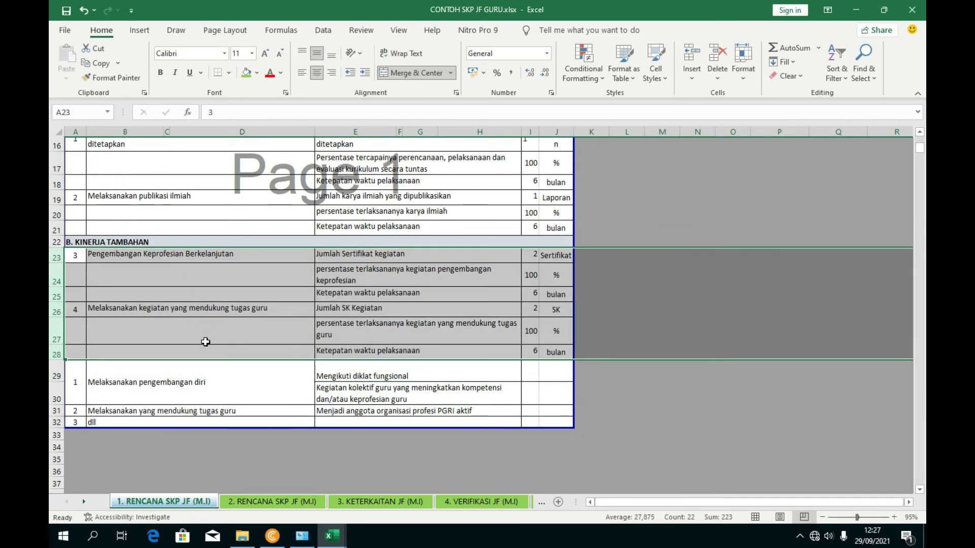
{"action": "left_click", "coordinate": [80, 401]}
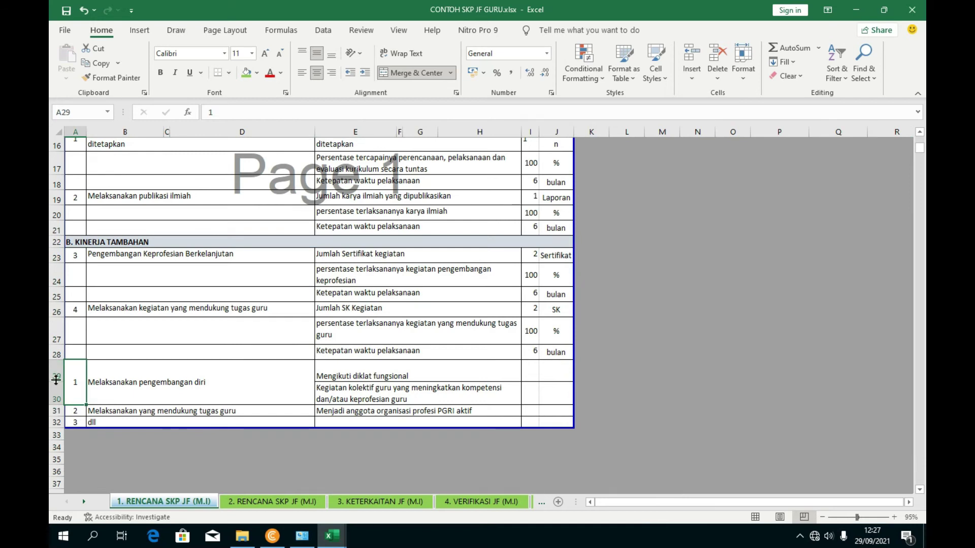
- Delete the old additional-work rows 29–32
{"action": "mouse_move", "coordinate": [56, 379]}
{"action": "left_mouse_down"}
{"action": "mouse_move", "coordinate": [54, 421]}
{"action": "mouse_move", "coordinate": [98, 420]}
{"action": "left_mouse_up"}
{"action": "left_click", "coordinate": [242, 434]}
{"action": "left_click_drag", "start_coordinate": [51, 378], "coordinate": [57, 423]}
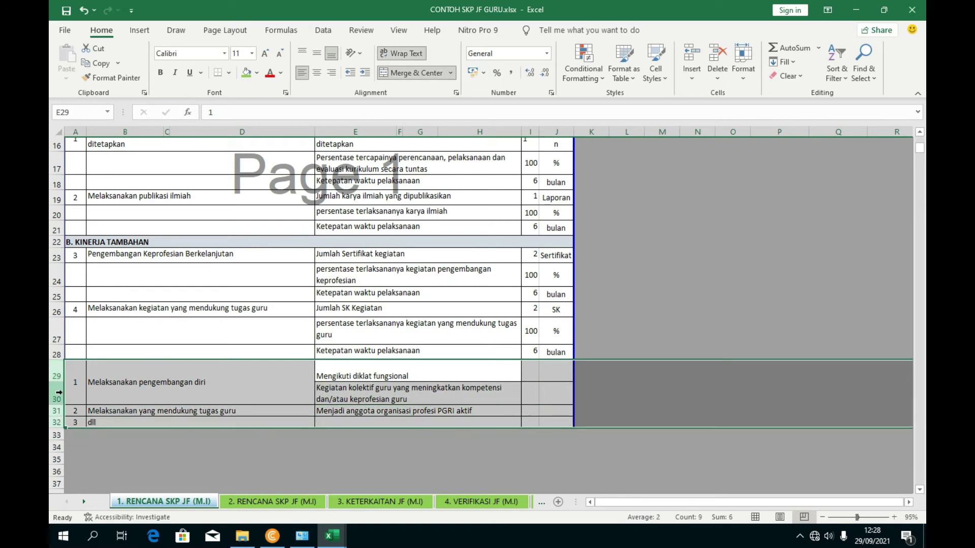
{"action": "right_click", "coordinate": [59, 392]}
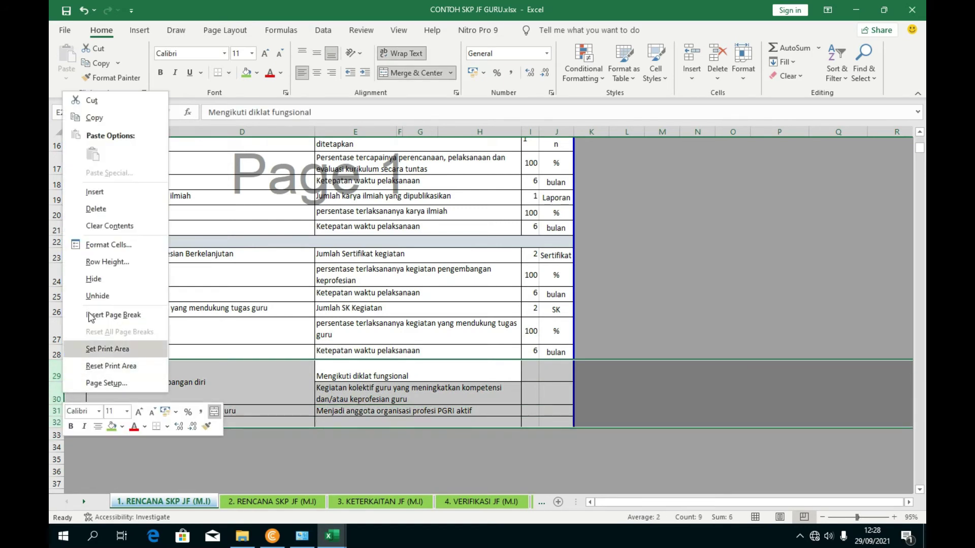
{"action": "left_click", "coordinate": [106, 208]}
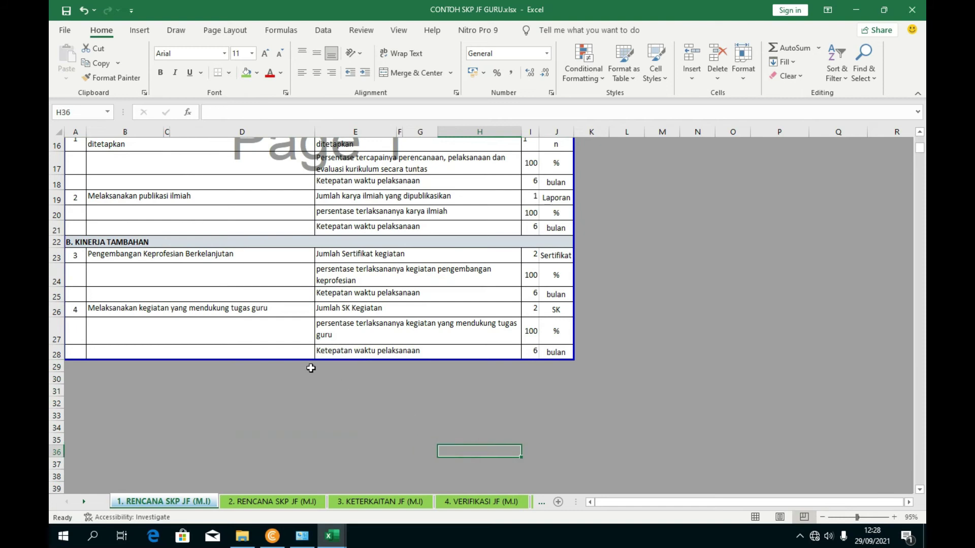
{"action": "scroll", "coordinate": [310, 368], "scroll_direction": "up", "scroll_amount": 2}
{"action": "scroll", "coordinate": [203, 376], "scroll_direction": "down", "scroll_amount": 1}
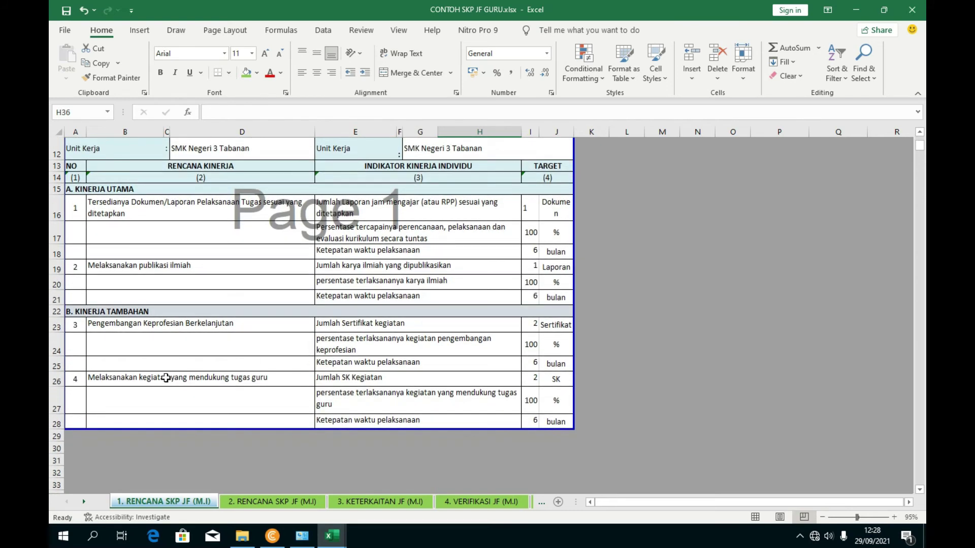
{"action": "left_click", "coordinate": [166, 379]}
- Renumber the moved items as 1 in A23 and 2 in A26
{"action": "left_click", "coordinate": [79, 326]}
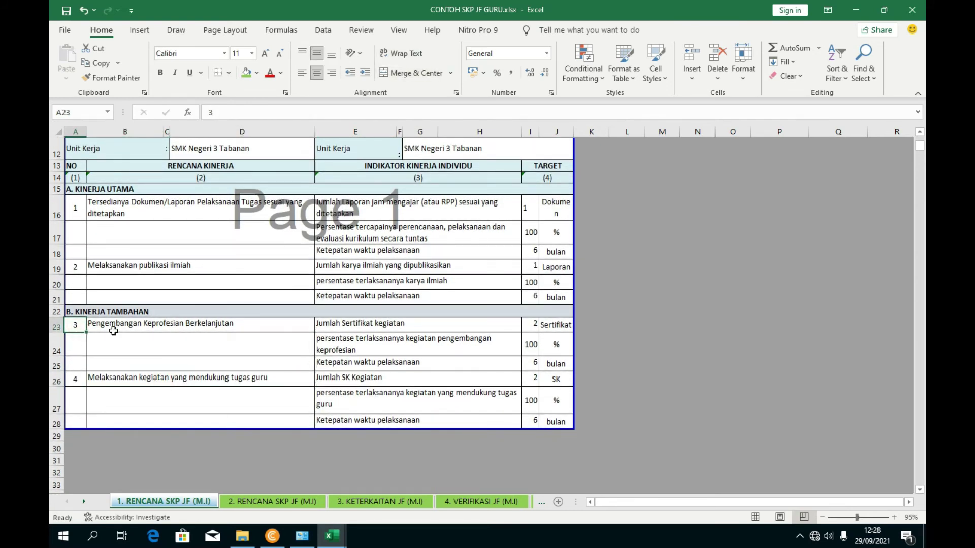
{"action": "type", "text": "1"}
{"action": "left_click", "coordinate": [76, 379]}
{"action": "type", "text": "2"}
{"action": "left_click", "coordinate": [209, 424]}
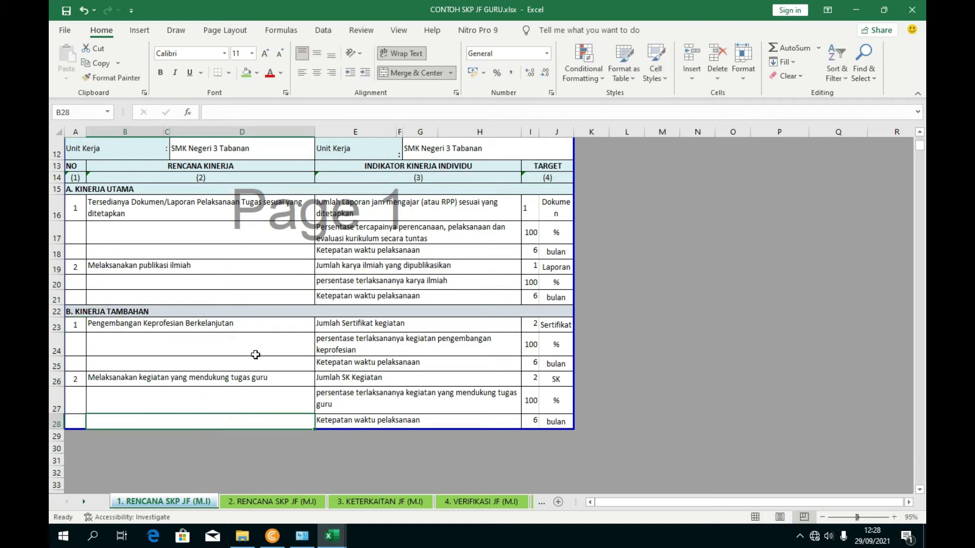
{"action": "scroll", "coordinate": [335, 322], "scroll_direction": "up", "scroll_amount": 4}
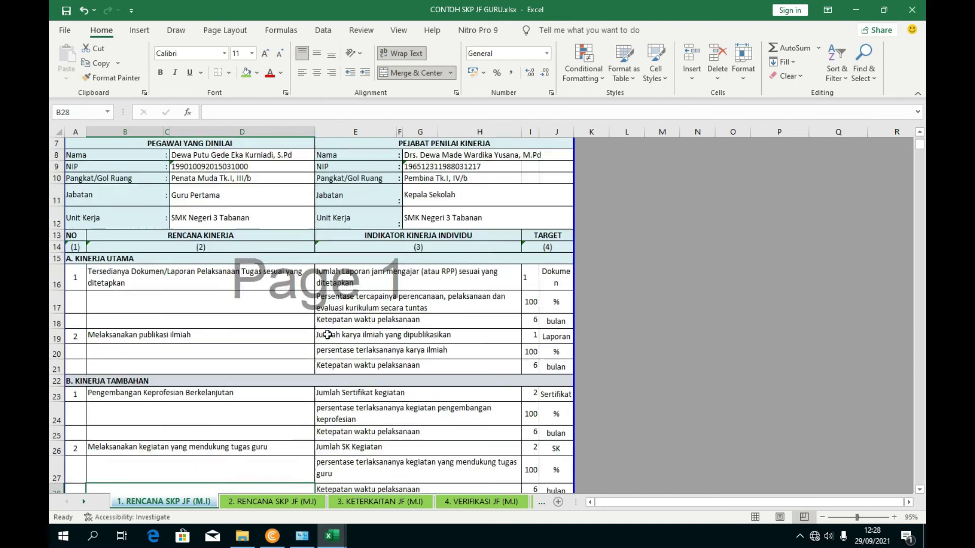
{"action": "scroll", "coordinate": [333, 330], "scroll_direction": "down", "scroll_amount": 4}
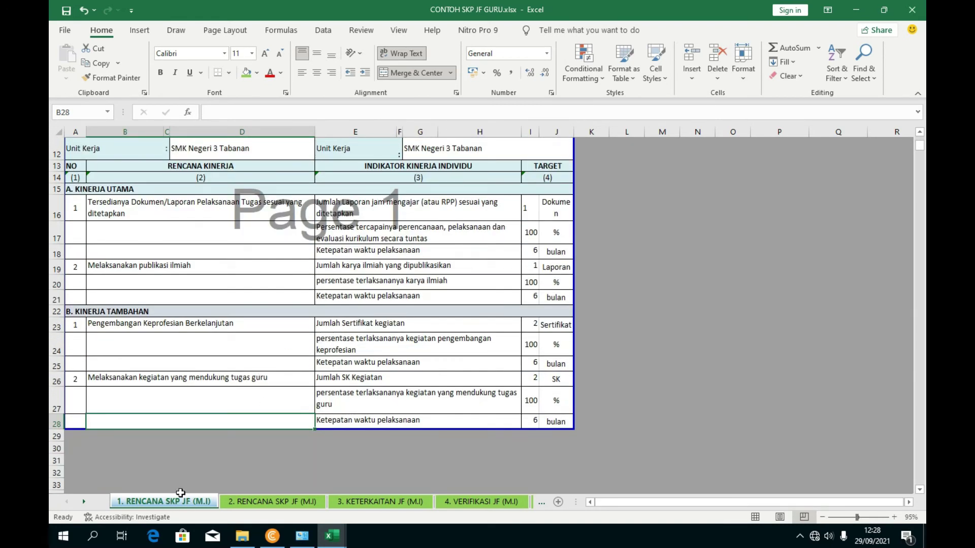
- Go to sheet 2. RENCANA SKP JF (M.I) and review the B16 and G17 texts
{"action": "scroll", "coordinate": [300, 325], "scroll_direction": "up", "scroll_amount": 4}
{"action": "scroll", "coordinate": [303, 340], "scroll_direction": "down", "scroll_amount": 5}
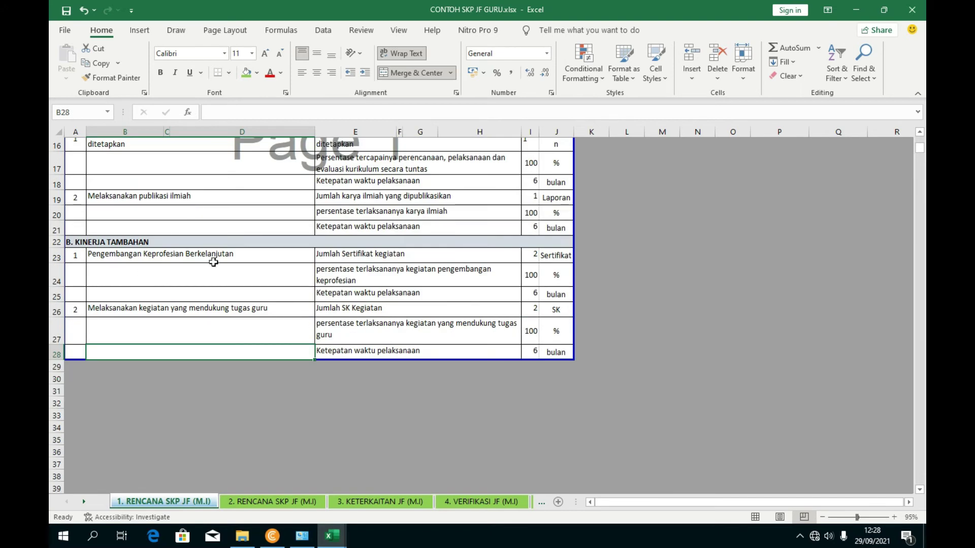
{"action": "scroll", "coordinate": [213, 262], "scroll_direction": "up", "scroll_amount": 3}
{"action": "left_click", "coordinate": [273, 502]}
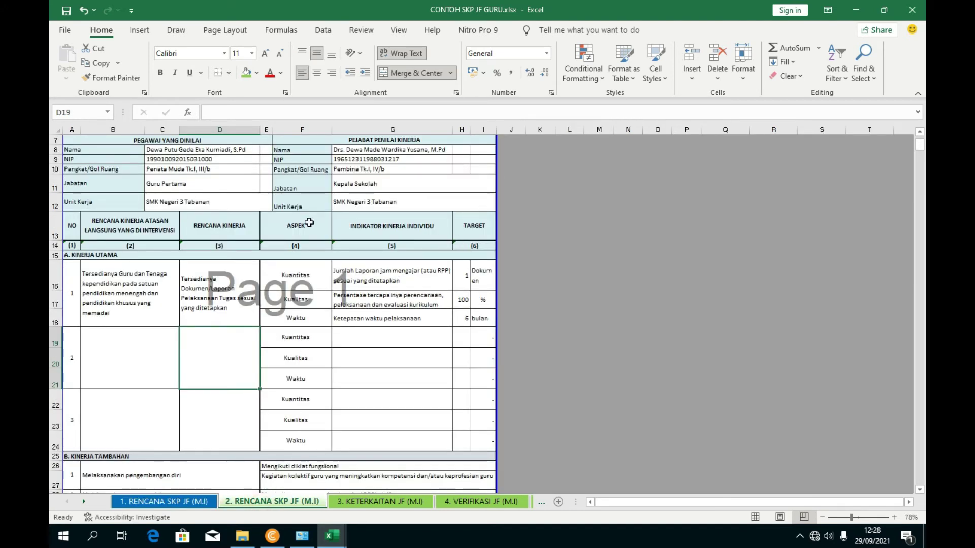
{"action": "scroll", "coordinate": [226, 330], "scroll_direction": "down", "scroll_amount": 1}
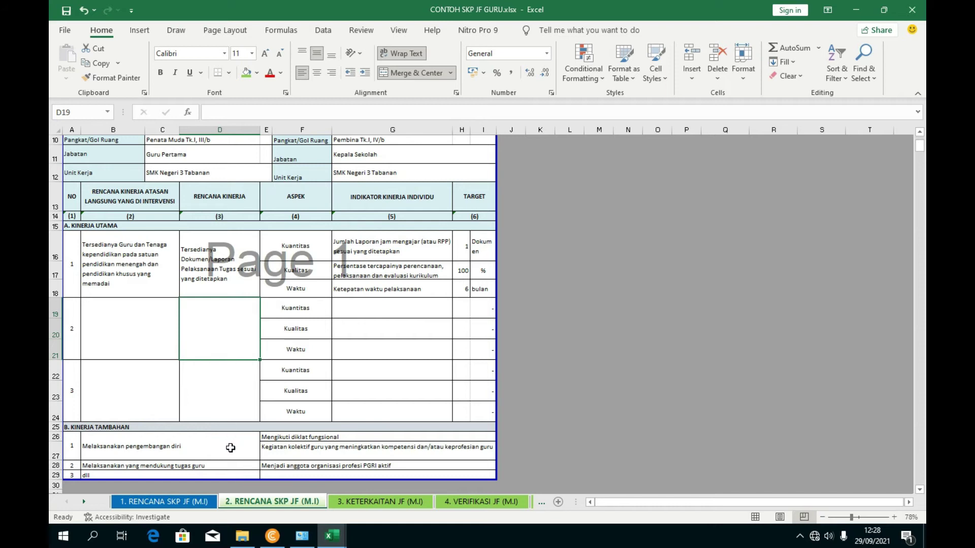
{"action": "left_click", "coordinate": [161, 502]}
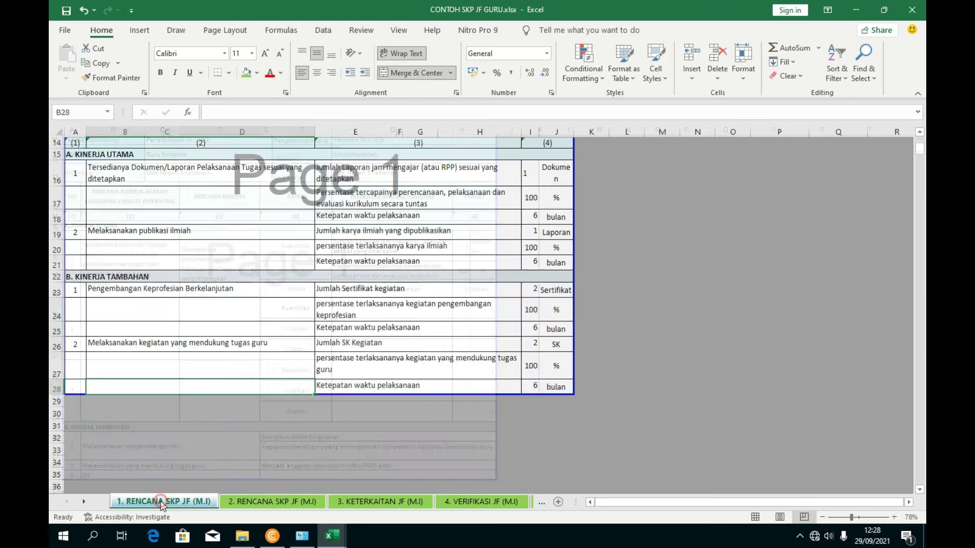
{"action": "left_click", "coordinate": [252, 502]}
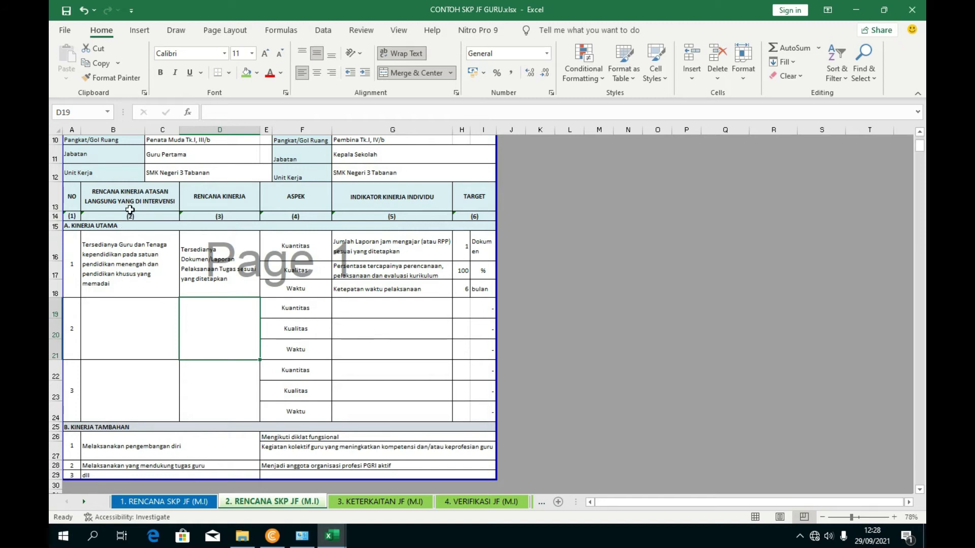
{"action": "left_click", "coordinate": [135, 256]}
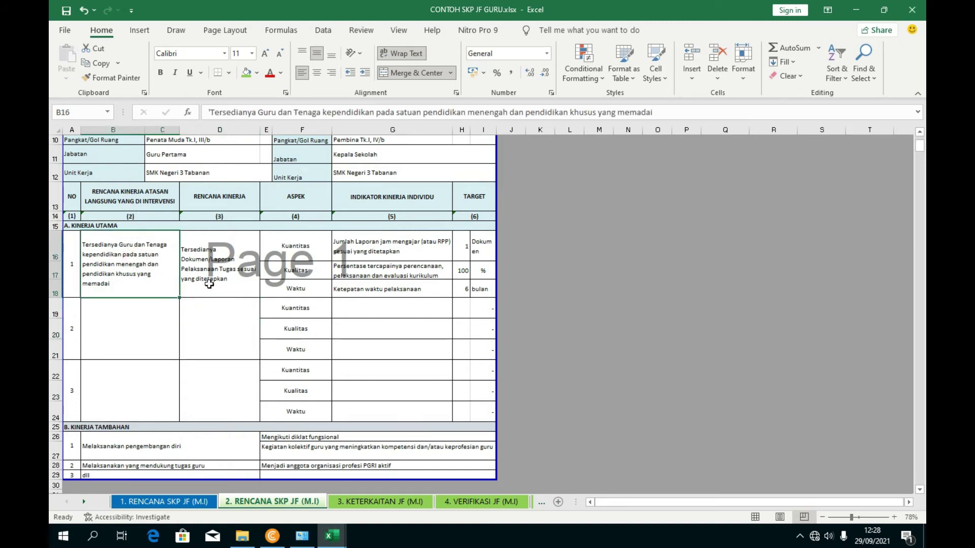
{"action": "left_click", "coordinate": [405, 279]}
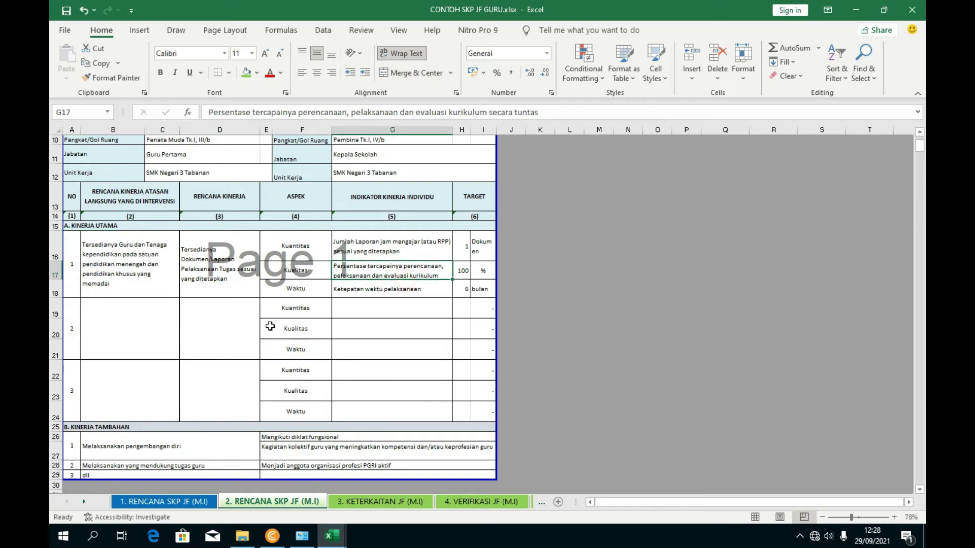
- Link D16 on sheet 2 to sheet 1's Rencana Kinerja cell B16:D16
{"action": "left_click", "coordinate": [210, 282]}
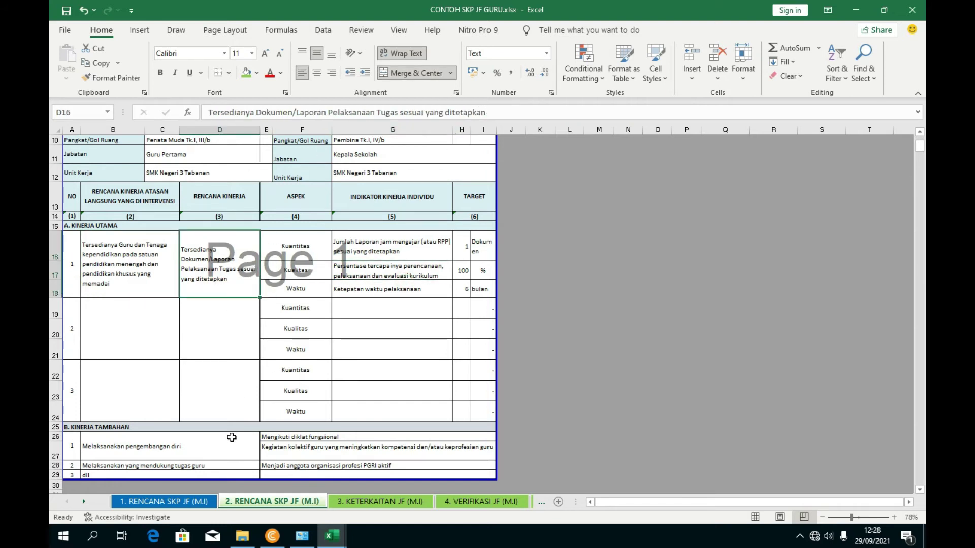
{"action": "left_click_drag", "start_coordinate": [495, 113], "coordinate": [51, 134]}
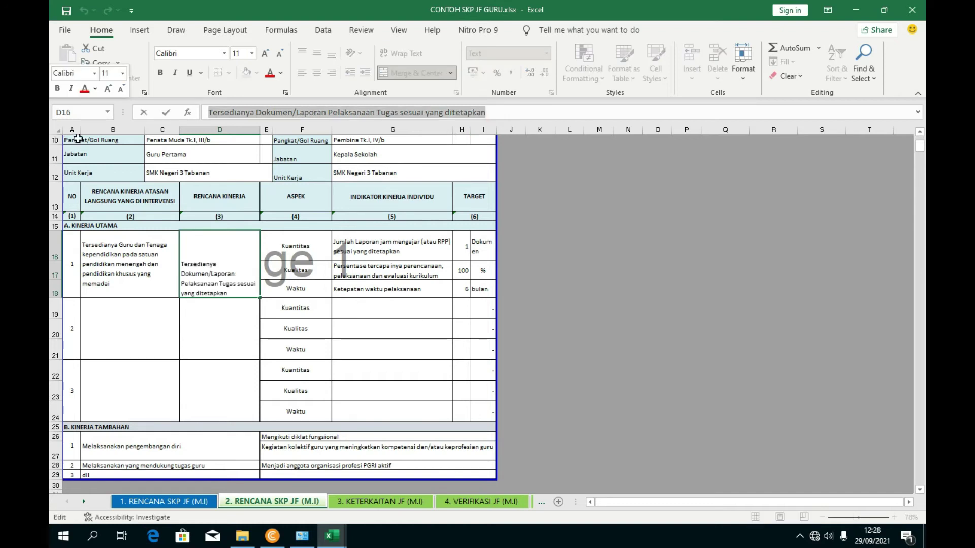
{"action": "type", "text": "="}
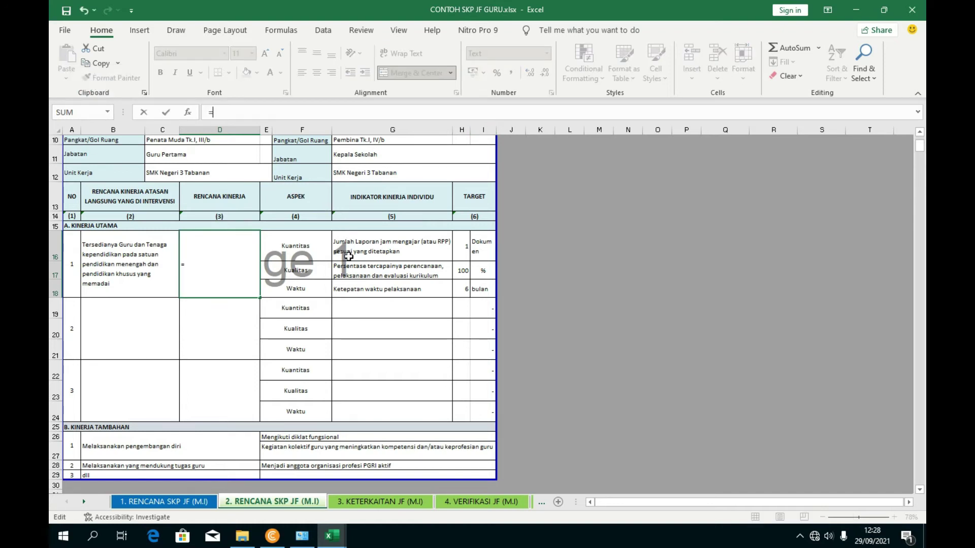
{"action": "left_click", "coordinate": [202, 502]}
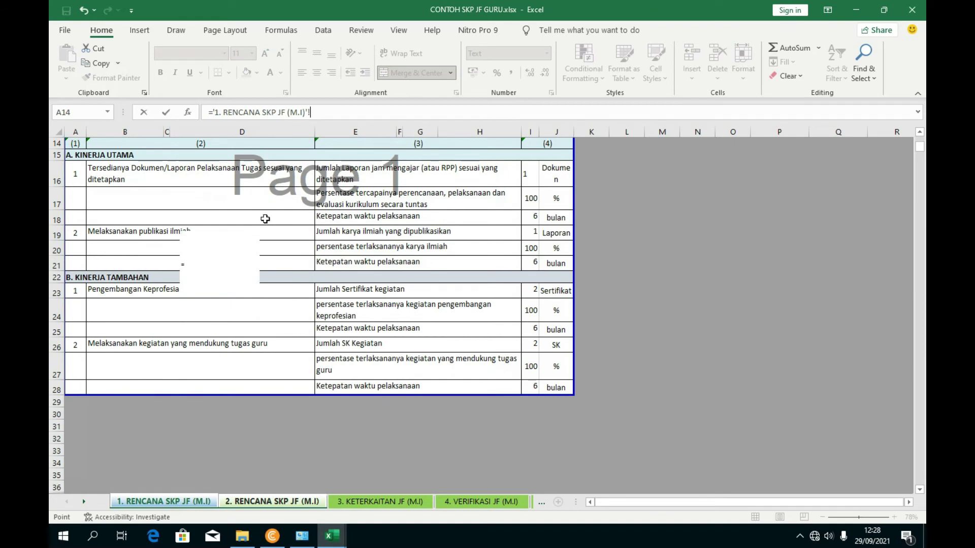
{"action": "scroll", "coordinate": [195, 225], "scroll_direction": "up", "scroll_amount": 1}
{"action": "left_click", "coordinate": [180, 213]}
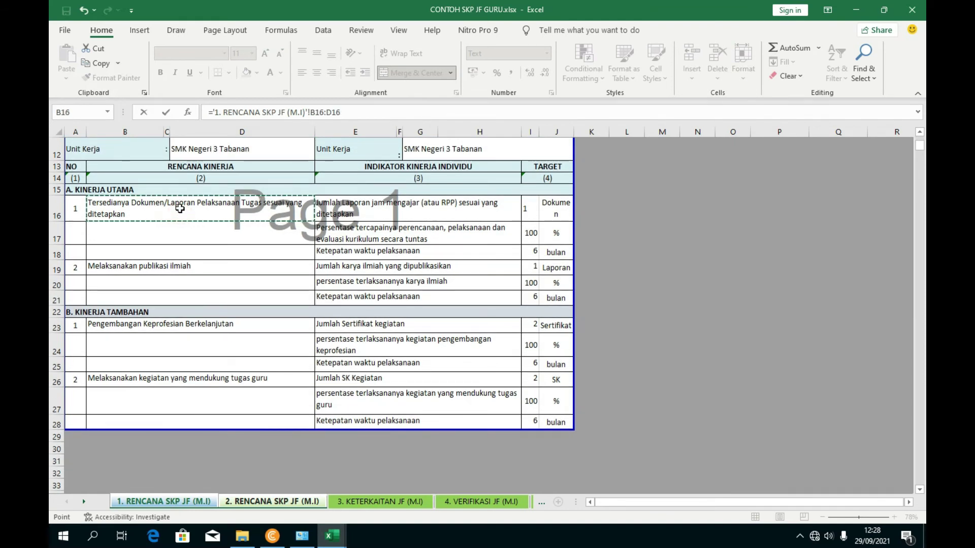
{"action": "key", "text": "Return"}
- Re-commit D16's formula so it shows 'Tersedianya Dokumen/Laporan Pelaksanaan Tugas sesuai yang ditetapkan'
{"action": "left_click", "coordinate": [198, 285]}
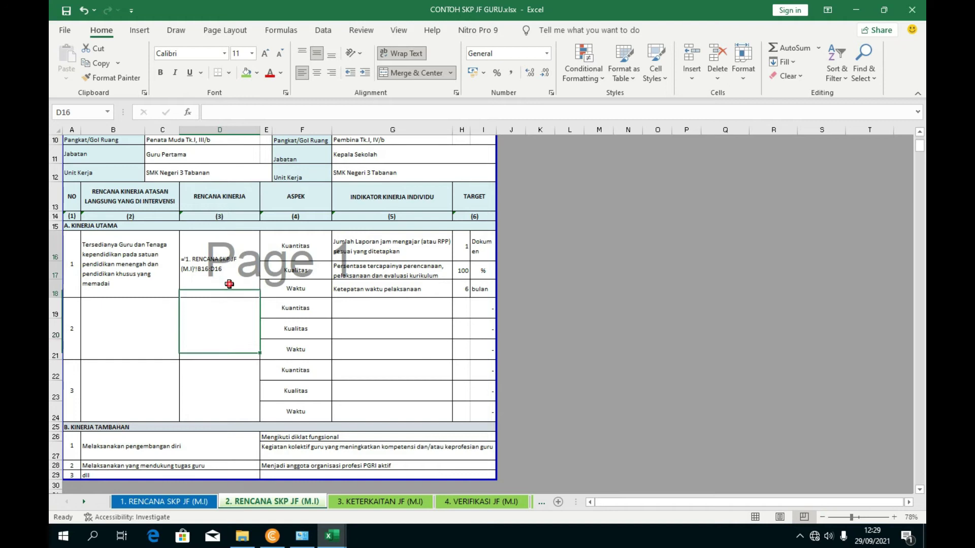
{"action": "left_click", "coordinate": [216, 113]}
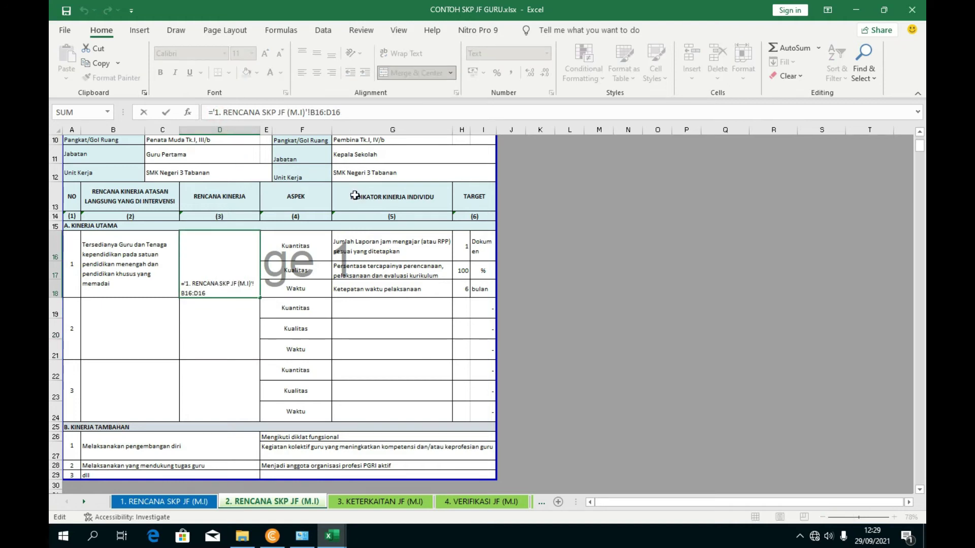
{"action": "key", "text": "Return"}
{"action": "left_click", "coordinate": [234, 343]}
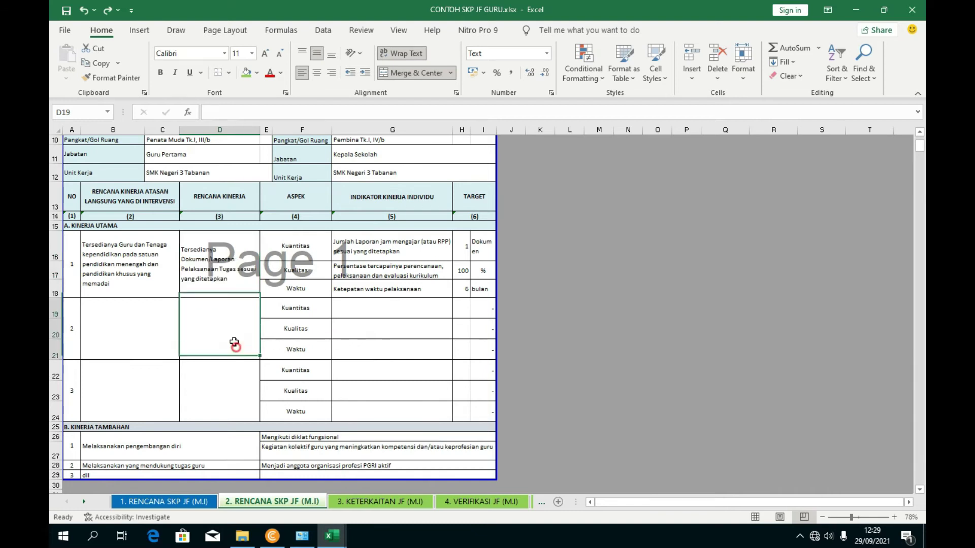
{"action": "left_click", "coordinate": [214, 283]}
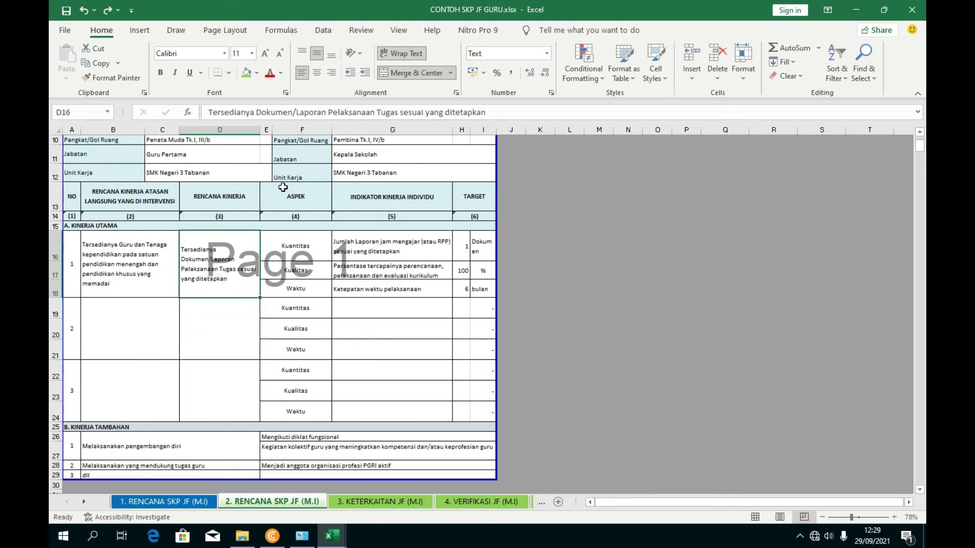
{"action": "left_click", "coordinate": [244, 334]}
{"action": "left_click", "coordinate": [386, 247]}
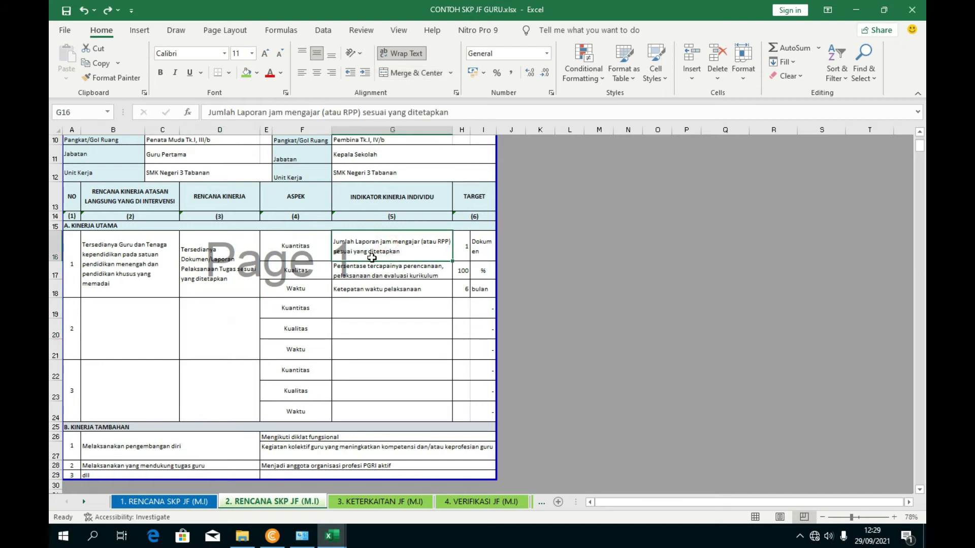
{"action": "triple_click", "coordinate": [443, 117]}
{"action": "key", "text": "BackSpace"}
{"action": "type", "text": "="}
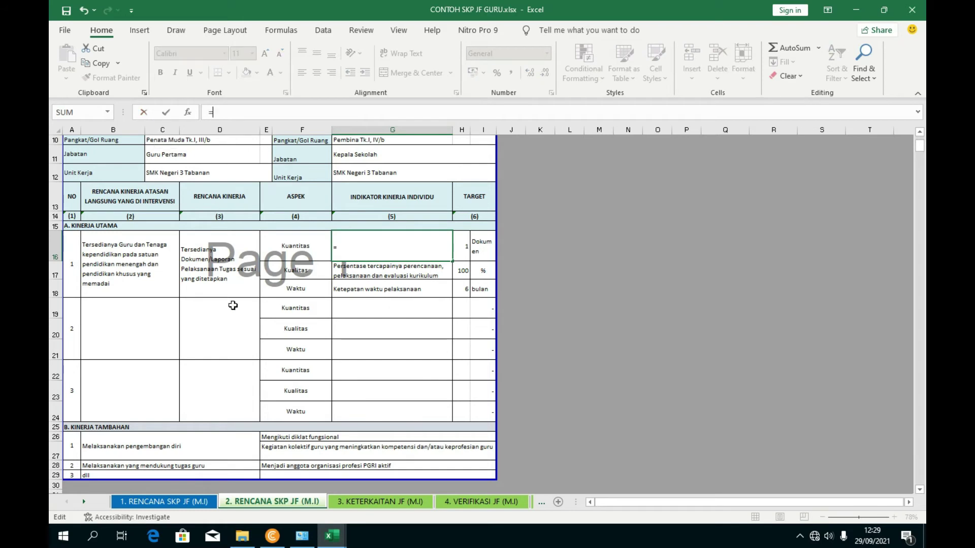
{"action": "left_click", "coordinate": [196, 502]}
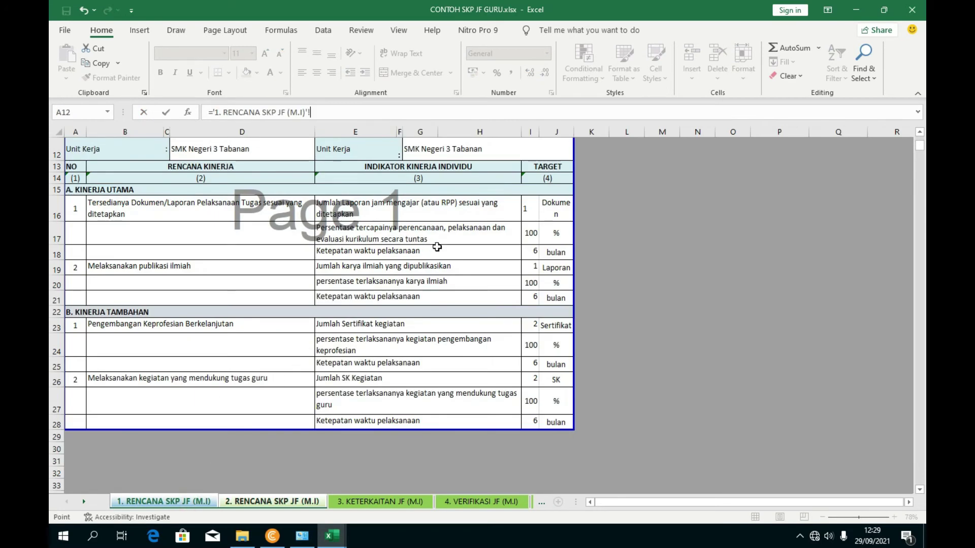
{"action": "left_click", "coordinate": [355, 209]}
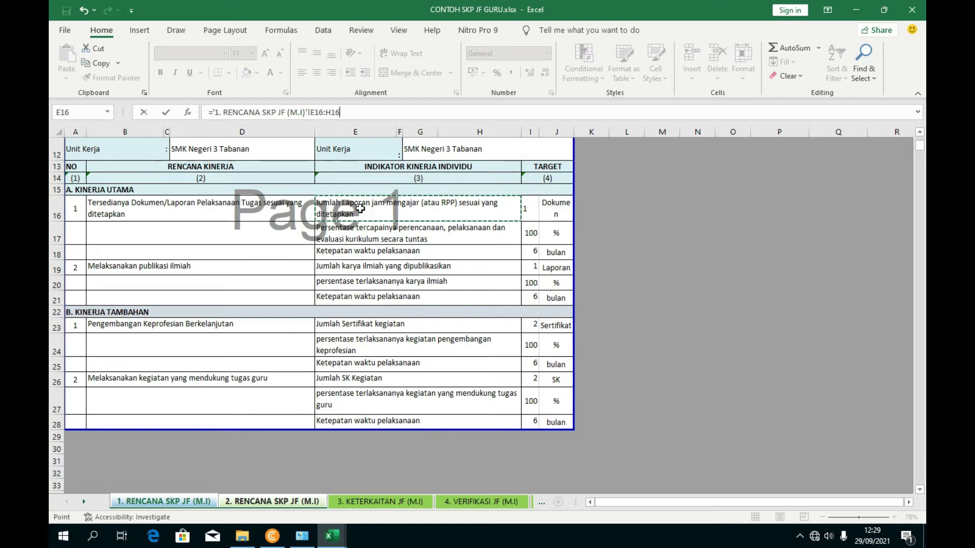
{"action": "key", "text": "Return"}
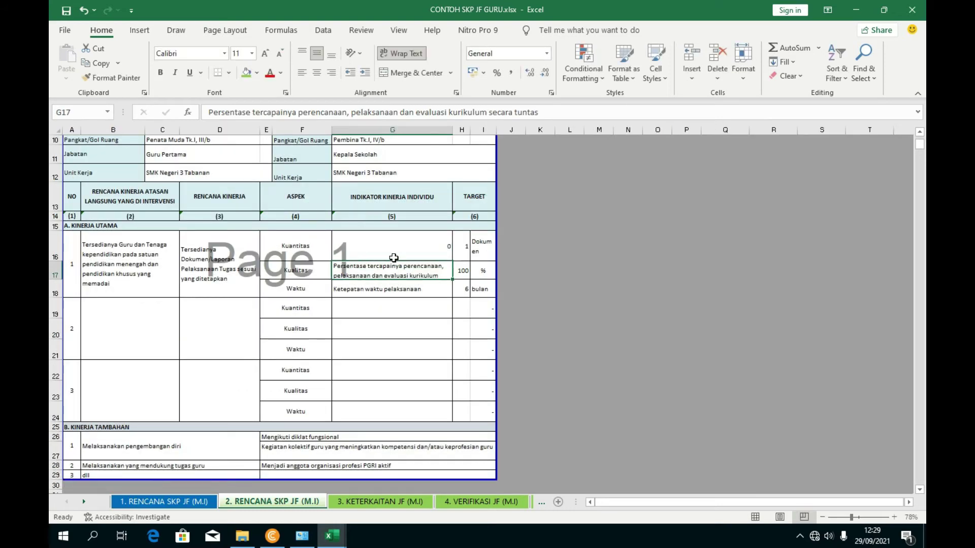
{"action": "left_click", "coordinate": [387, 249]}
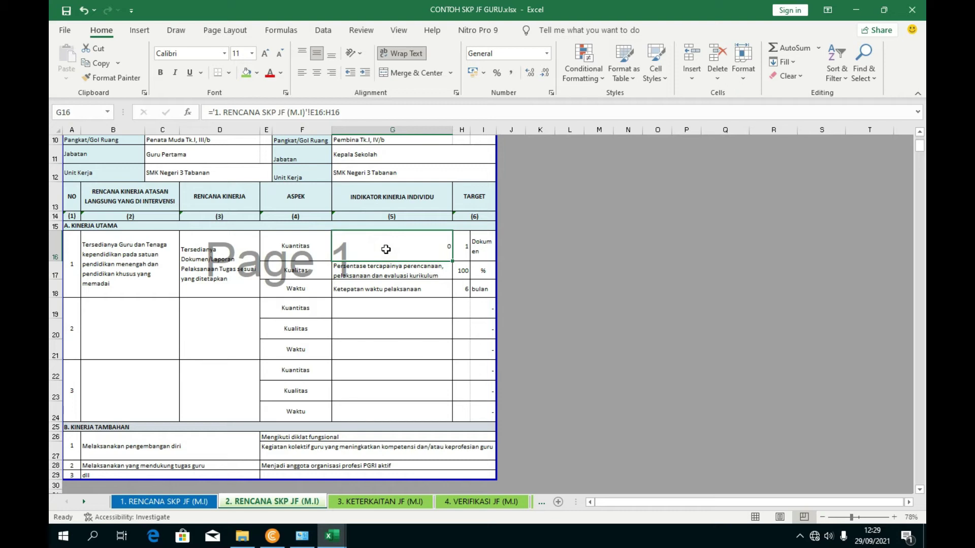
{"action": "left_click", "coordinate": [426, 282]}
{"action": "left_click", "coordinate": [412, 249]}
{"action": "key", "text": "ctrl+v"}
{"action": "left_click", "coordinate": [381, 351]}
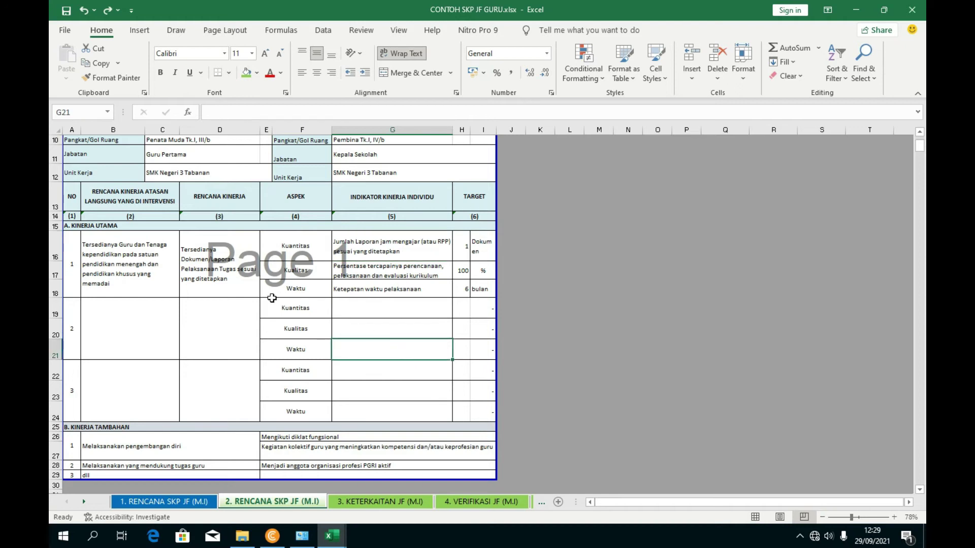
{"action": "left_click", "coordinate": [208, 502]}
{"action": "left_click", "coordinate": [363, 253]}
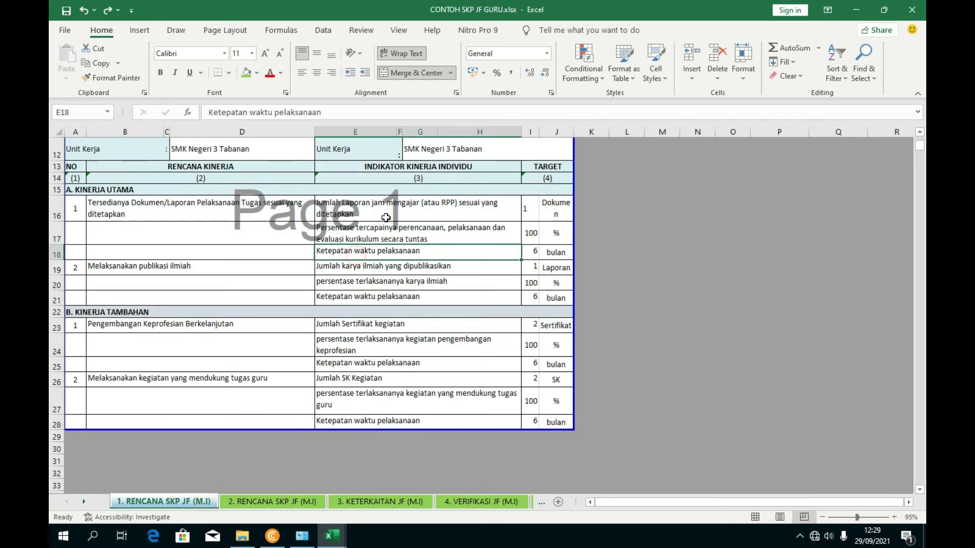
{"action": "left_click", "coordinate": [476, 208]}
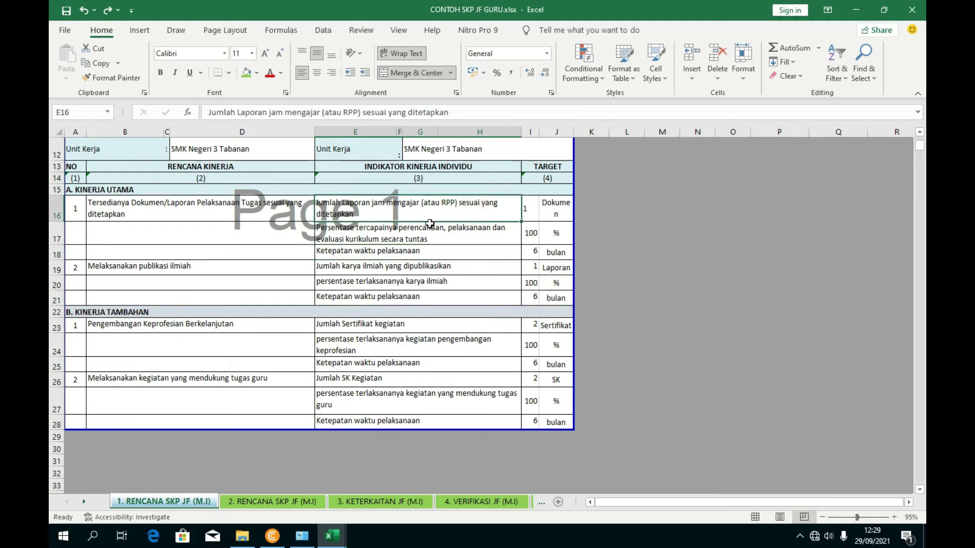
{"action": "left_click", "coordinate": [410, 240]}
{"action": "left_click", "coordinate": [415, 254]}
{"action": "left_click", "coordinate": [421, 269]}
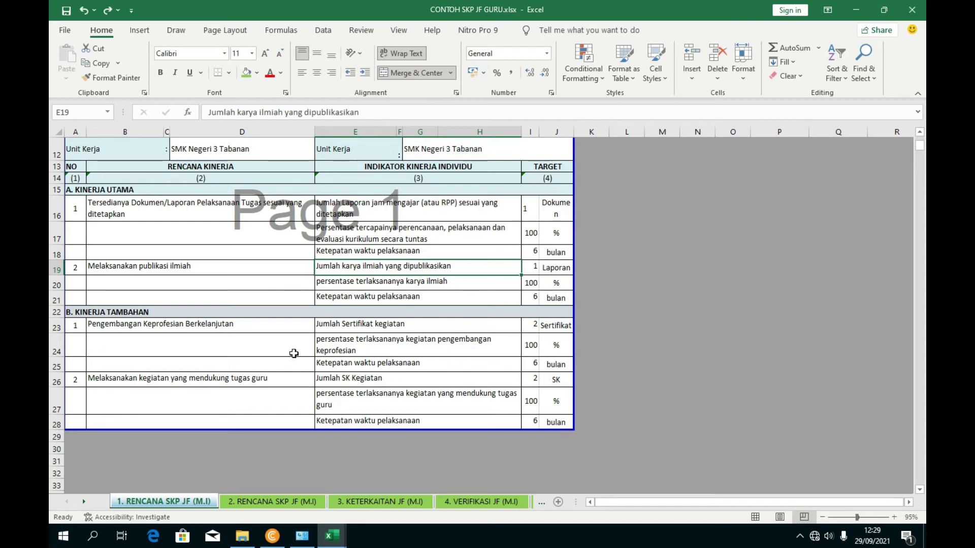
{"action": "left_click", "coordinate": [281, 503]}
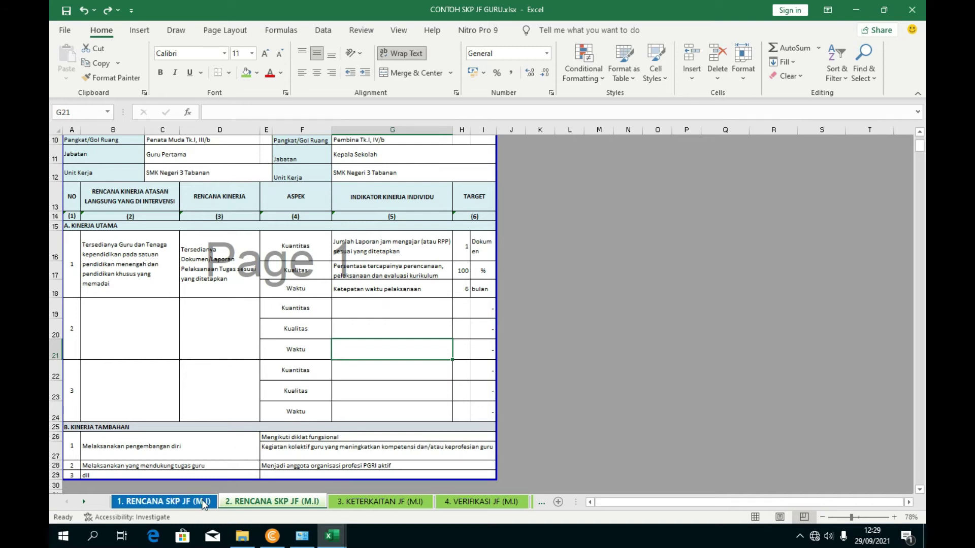
- Delete rows 22–24 of the unused third Kinerja Utama block
{"action": "left_click_drag", "start_coordinate": [54, 380], "coordinate": [54, 412]}
{"action": "left_click", "coordinate": [52, 373]}
{"action": "right_click", "coordinate": [55, 398]}
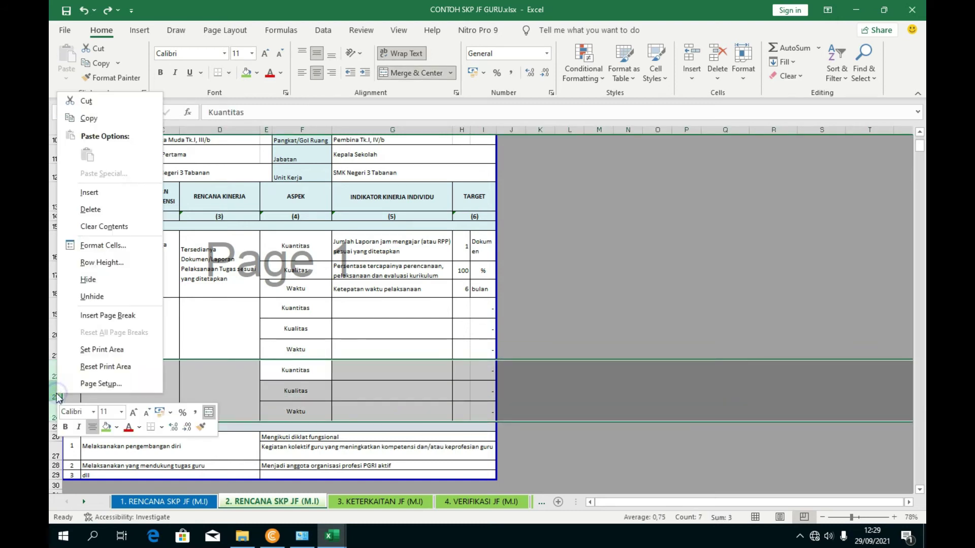
{"action": "left_click", "coordinate": [97, 210]}
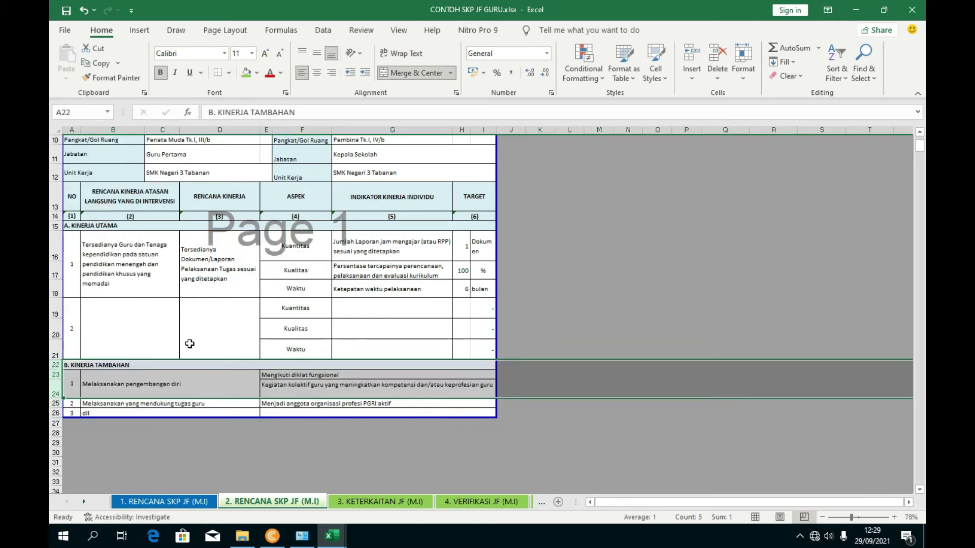
- Copy 'Melaksanakan publikasi ilmiah' from sheet 1's B19 into D19 on sheet 2
{"action": "left_click", "coordinate": [215, 320]}
{"action": "left_click", "coordinate": [199, 501]}
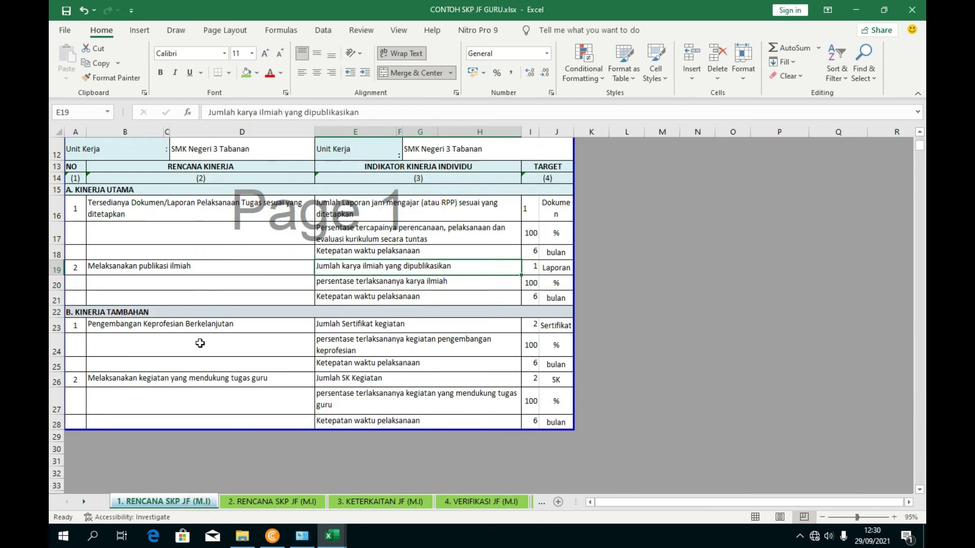
{"action": "scroll", "coordinate": [163, 307], "scroll_direction": "up", "scroll_amount": 1}
{"action": "scroll", "coordinate": [163, 307], "scroll_direction": "down", "scroll_amount": 1}
{"action": "left_click", "coordinate": [161, 303]}
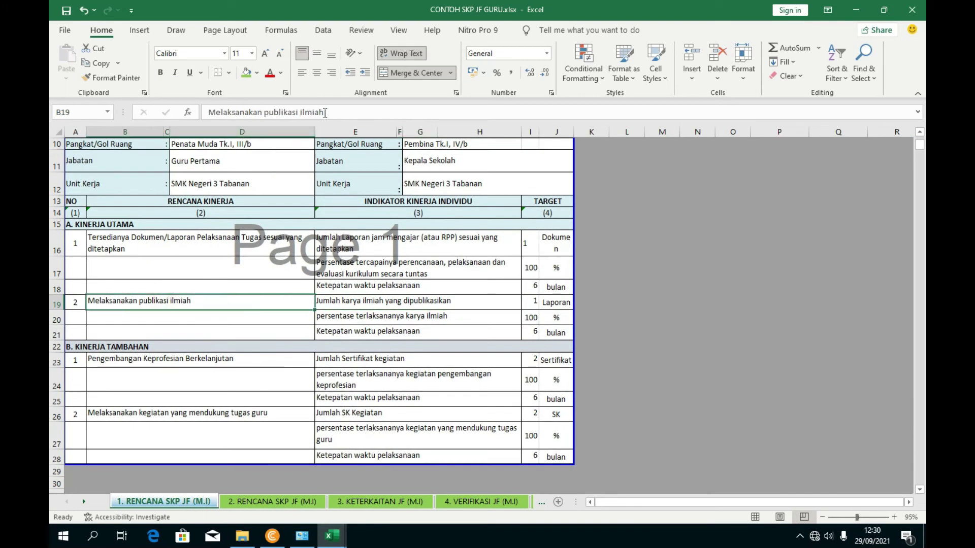
{"action": "left_click_drag", "start_coordinate": [329, 112], "coordinate": [178, 115]}
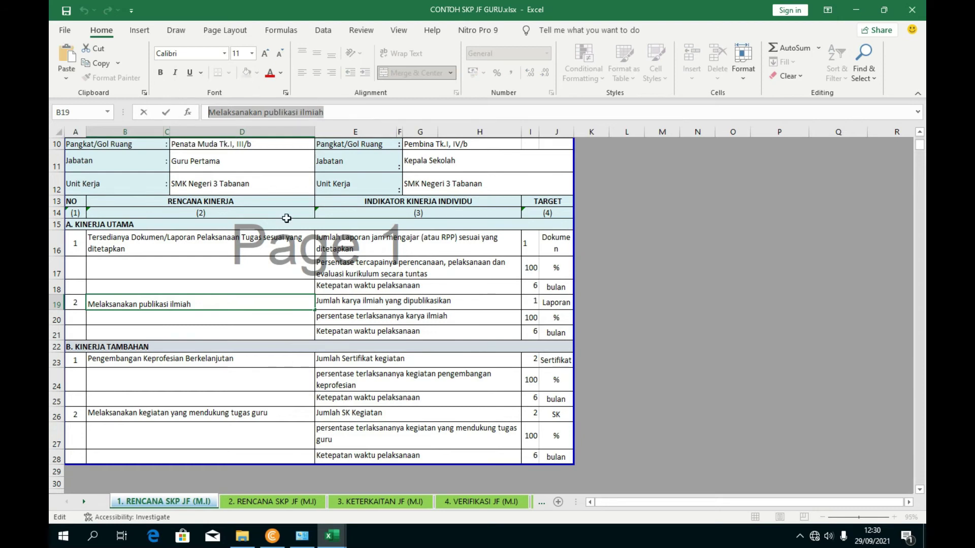
{"action": "left_click", "coordinate": [272, 501]}
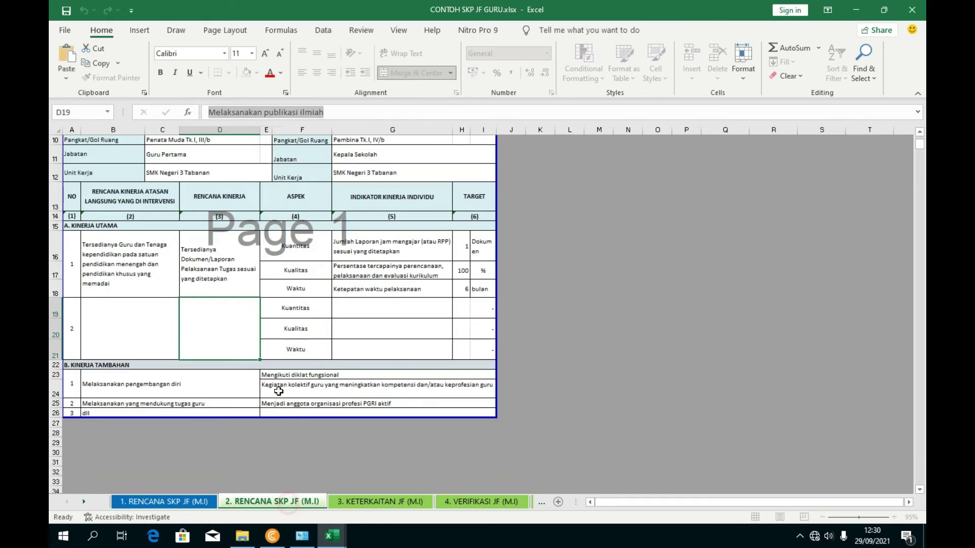
{"action": "left_click", "coordinate": [227, 116]}
{"action": "key", "text": "ctrl+v"}
{"action": "left_click", "coordinate": [569, 310]}
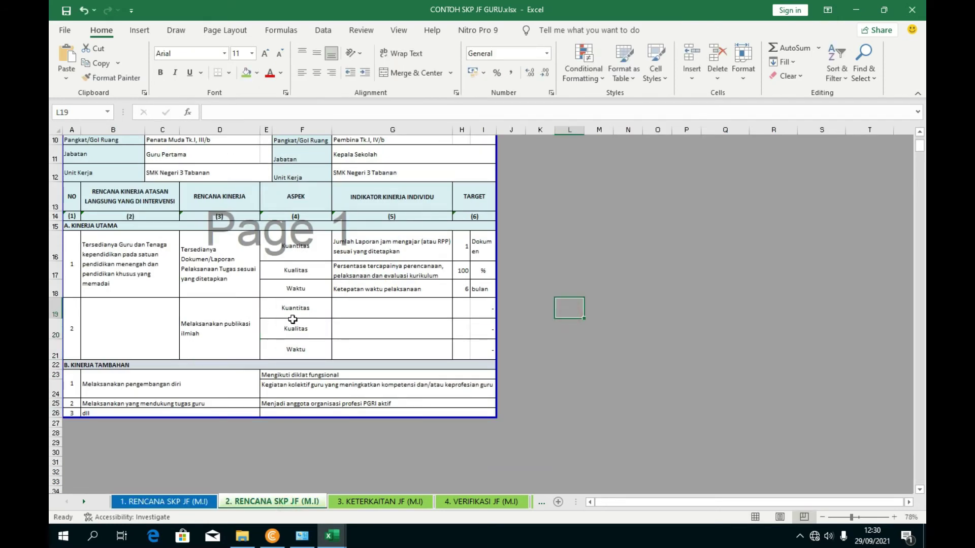
- Paste sheet 1's E19:E21 indicators into G19:G21, then undo that paste
{"action": "left_click", "coordinate": [191, 502]}
{"action": "left_click_drag", "start_coordinate": [339, 305], "coordinate": [342, 349]}
{"action": "key", "text": "ctrl+c"}
{"action": "left_click", "coordinate": [271, 501]}
{"action": "key", "text": "ctrl+v"}
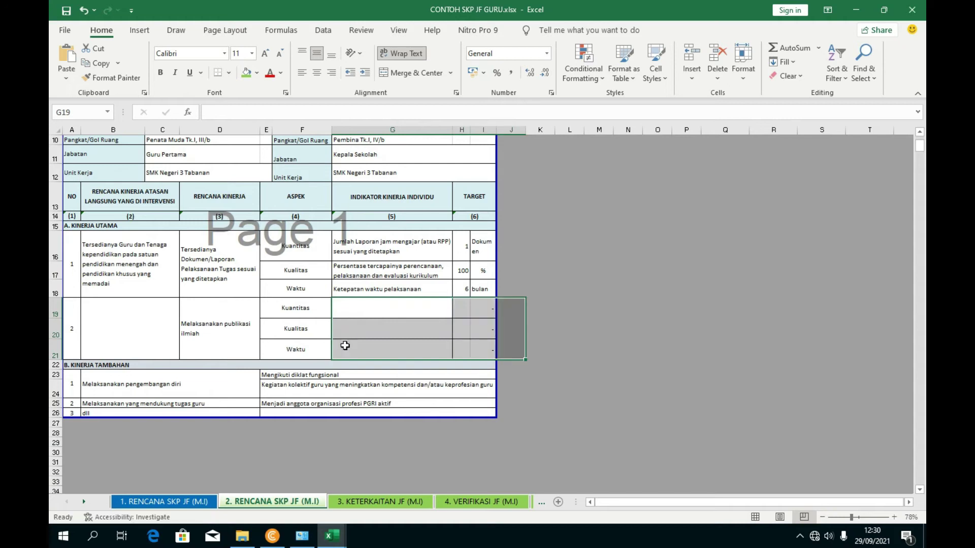
{"action": "key", "text": "ctrl"}
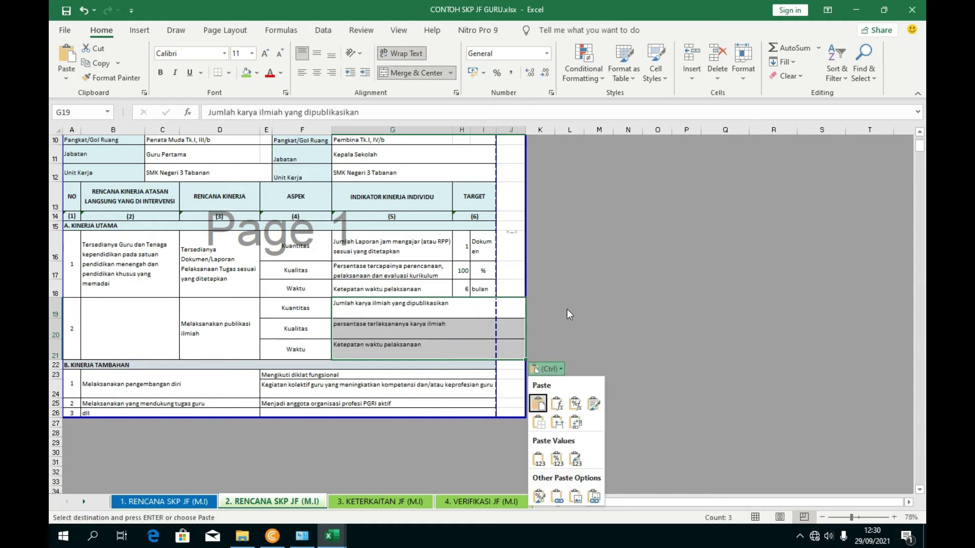
{"action": "left_click", "coordinate": [84, 10]}
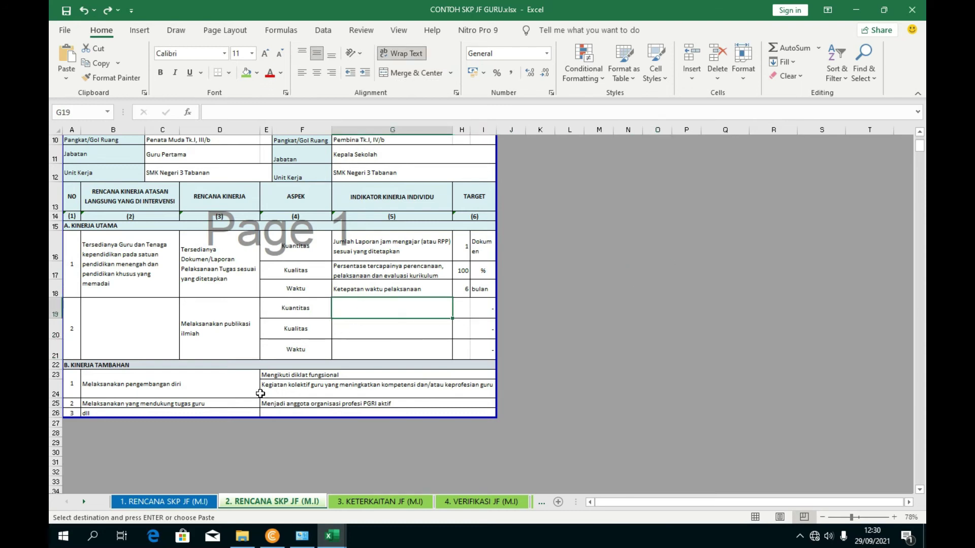
- Copy the publication count indicator from sheet 1's E19 into G19 on sheet 2
{"action": "left_click", "coordinate": [197, 502]}
{"action": "key", "text": "Escape"}
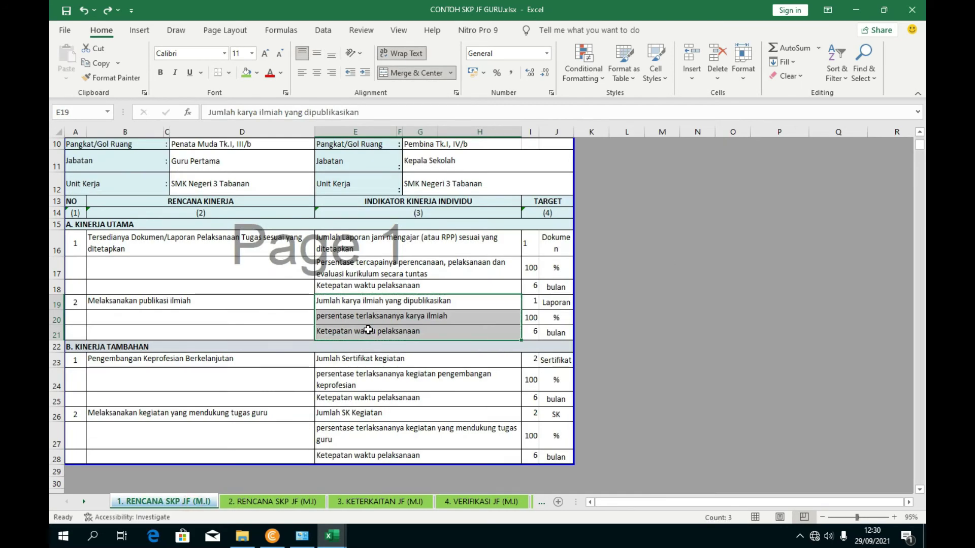
{"action": "left_click", "coordinate": [358, 305]}
{"action": "left_click_drag", "start_coordinate": [366, 113], "coordinate": [142, 126]}
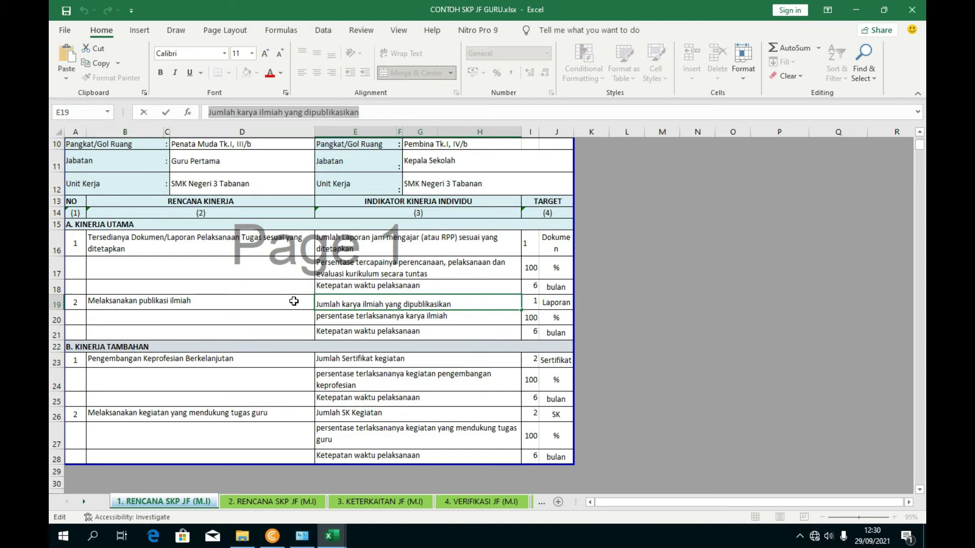
{"action": "left_click", "coordinate": [272, 501]}
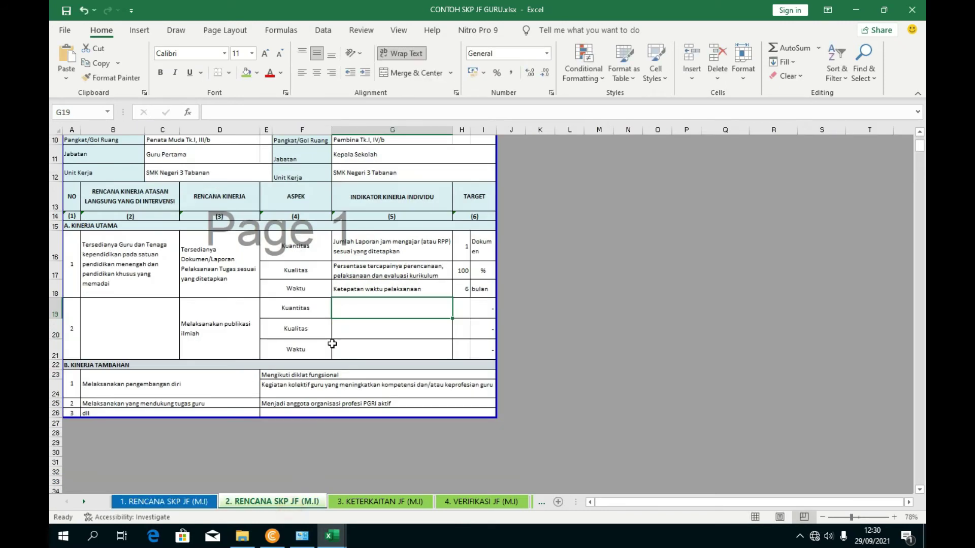
{"action": "left_click", "coordinate": [245, 117]}
{"action": "key", "text": "ctrl+v"}
{"action": "key", "text": "Return"}
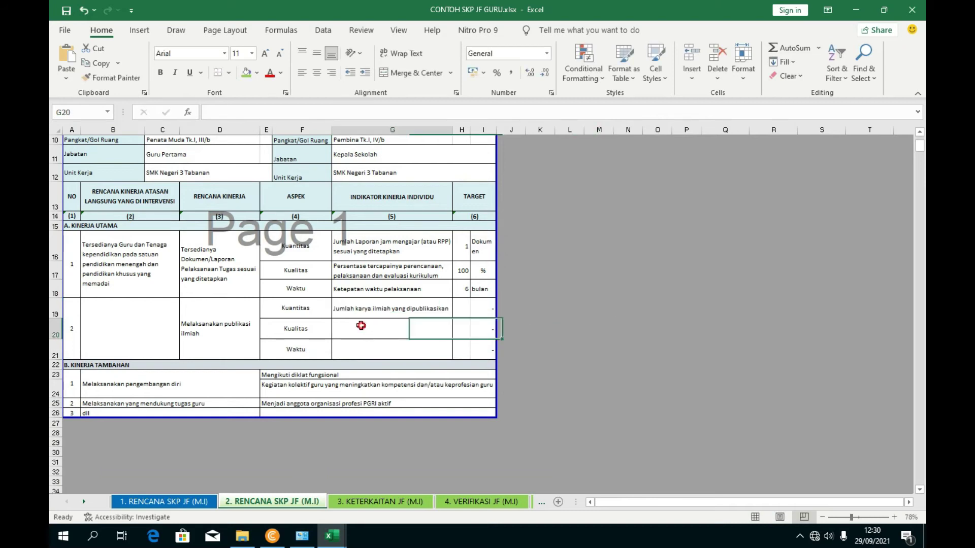
- Copy the percentage indicator from sheet 1's E20 into G20 on sheet 2
{"action": "left_click", "coordinate": [188, 507]}
{"action": "left_click", "coordinate": [350, 320]}
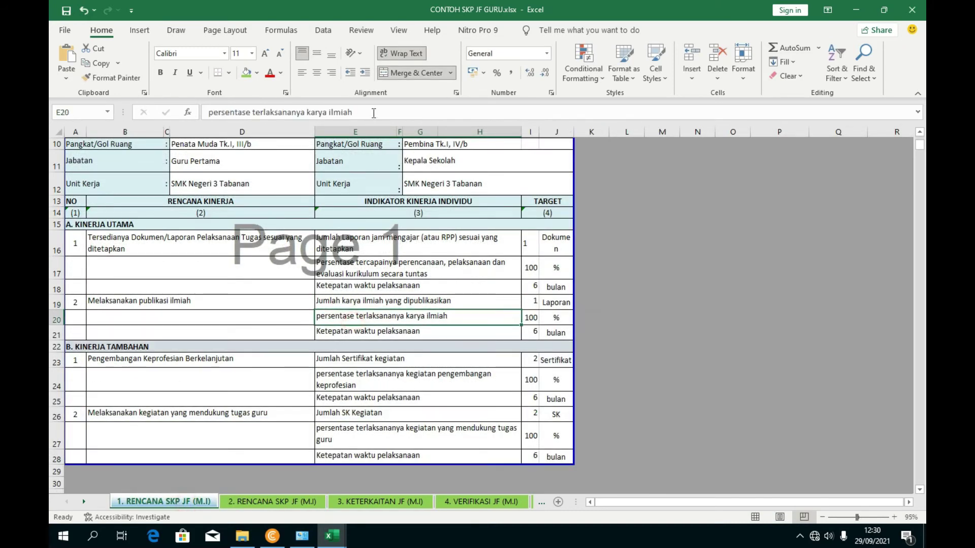
{"action": "left_click_drag", "start_coordinate": [371, 111], "coordinate": [170, 120]}
{"action": "left_click", "coordinate": [272, 501]}
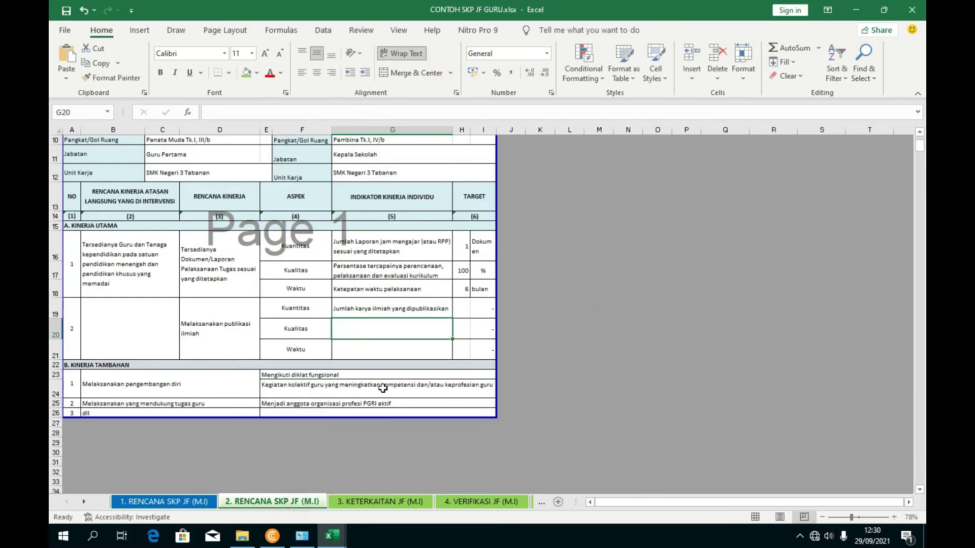
{"action": "left_click", "coordinate": [273, 117]}
{"action": "key", "text": "ctrl+v"}
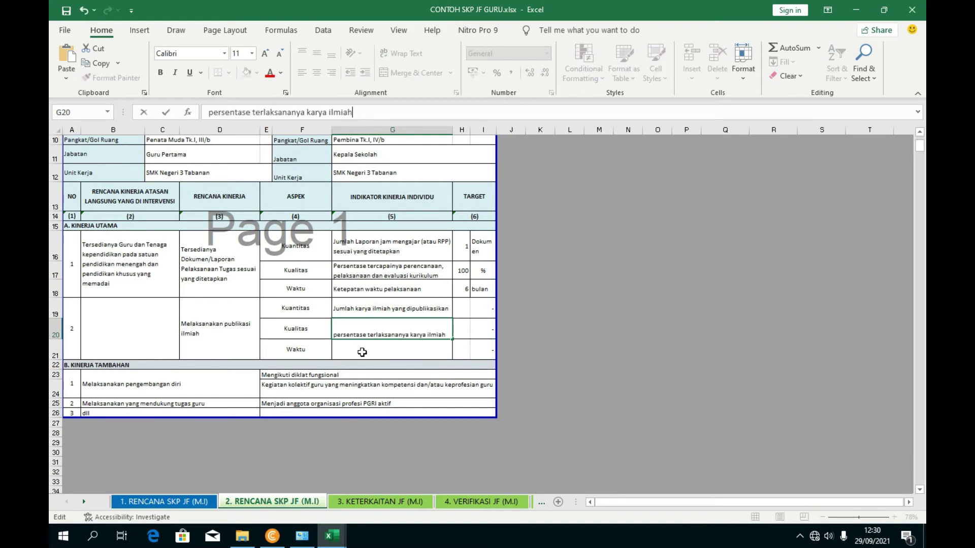
{"action": "left_click", "coordinate": [362, 351]}
- Copy the timeliness indicator from sheet 1's E21 into G21 on sheet 2
{"action": "left_click", "coordinate": [164, 501]}
{"action": "left_click", "coordinate": [350, 334]}
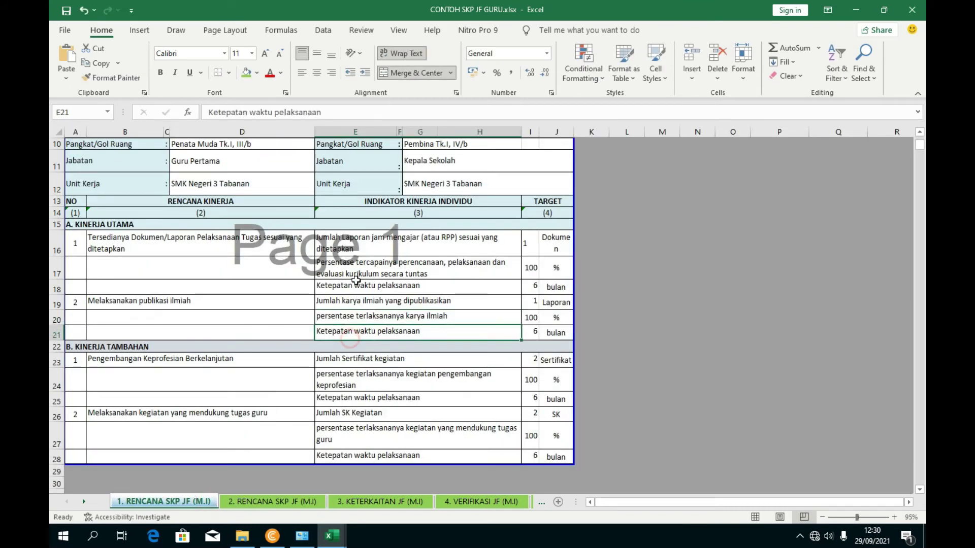
{"action": "left_click_drag", "start_coordinate": [330, 113], "coordinate": [208, 112]}
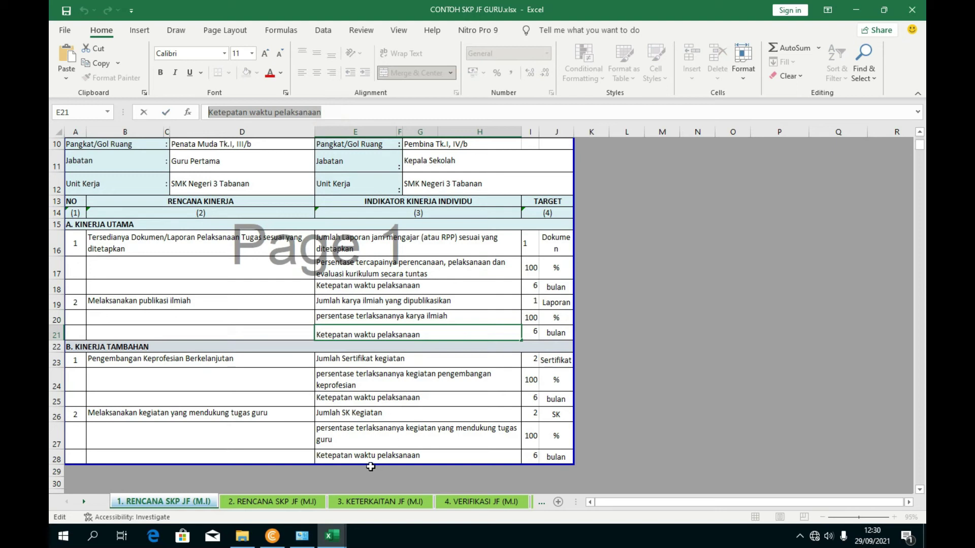
{"action": "left_click", "coordinate": [272, 501]}
{"action": "left_click", "coordinate": [235, 111]}
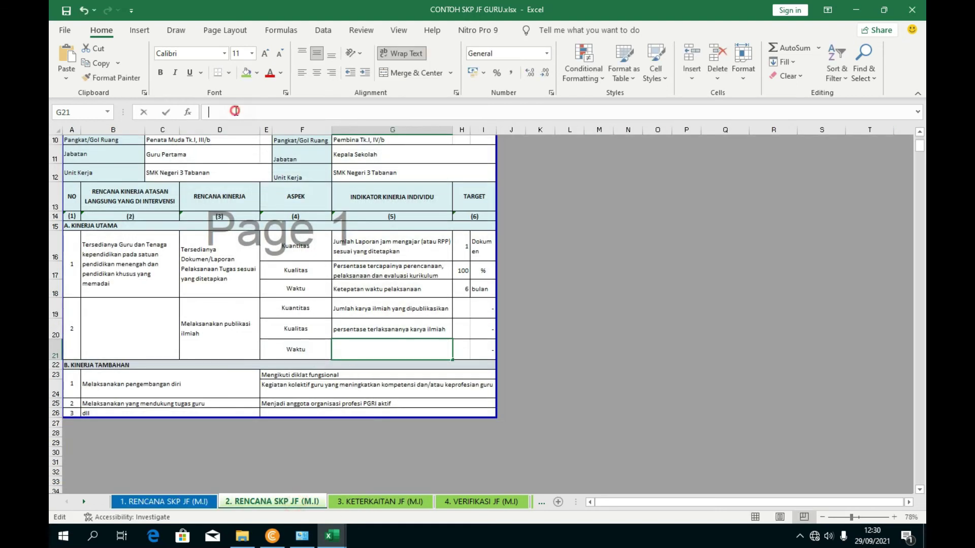
{"action": "key", "text": "ctrl+v"}
{"action": "left_click", "coordinate": [621, 285]}
- Copy targets H16:I18 into H19:I21, giving 1 Laporan, 100 % and 6 bulan
{"action": "left_click_drag", "start_coordinate": [464, 250], "coordinate": [477, 337]}
{"action": "key", "text": "ctrl+c"}
{"action": "key", "text": "ctrl+v"}
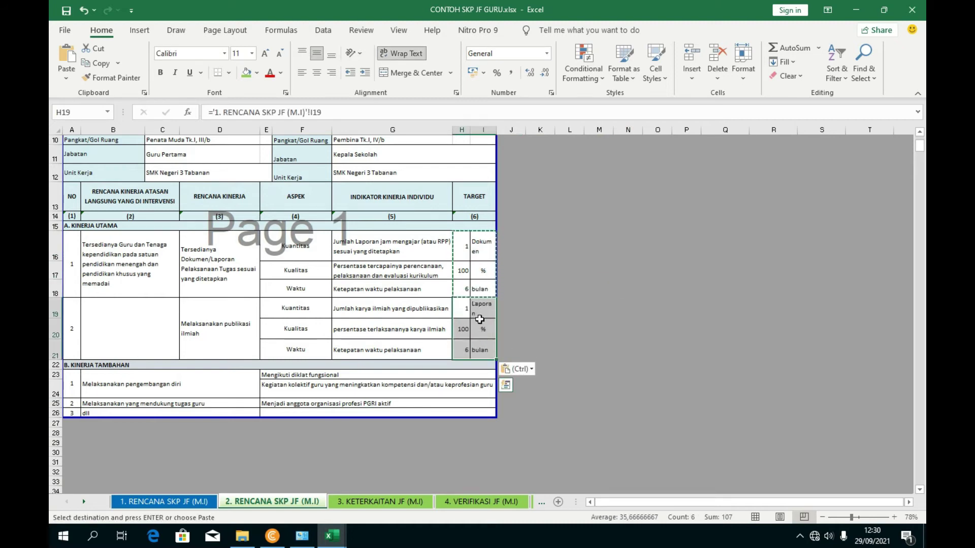
{"action": "left_click", "coordinate": [479, 316]}
{"action": "key", "text": "Escape"}
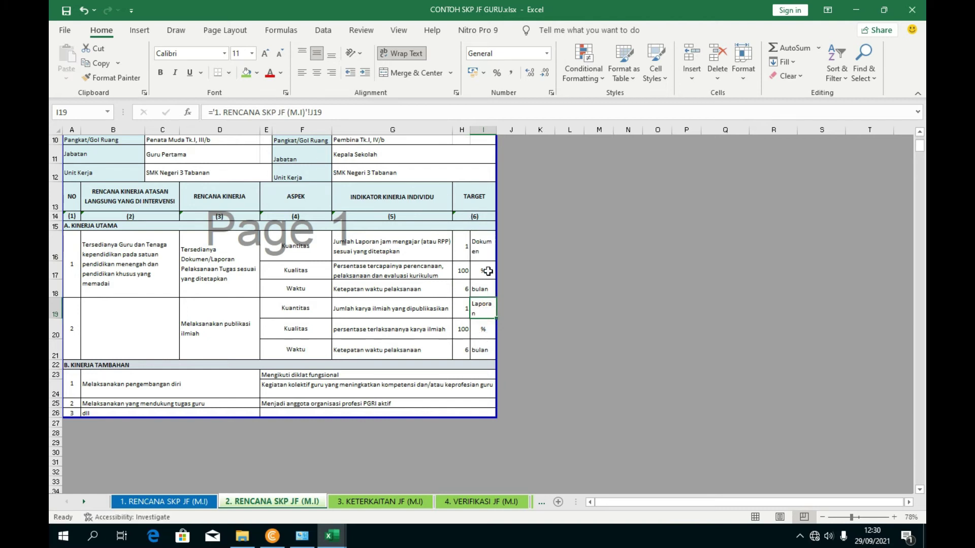
{"action": "left_click", "coordinate": [478, 331]}
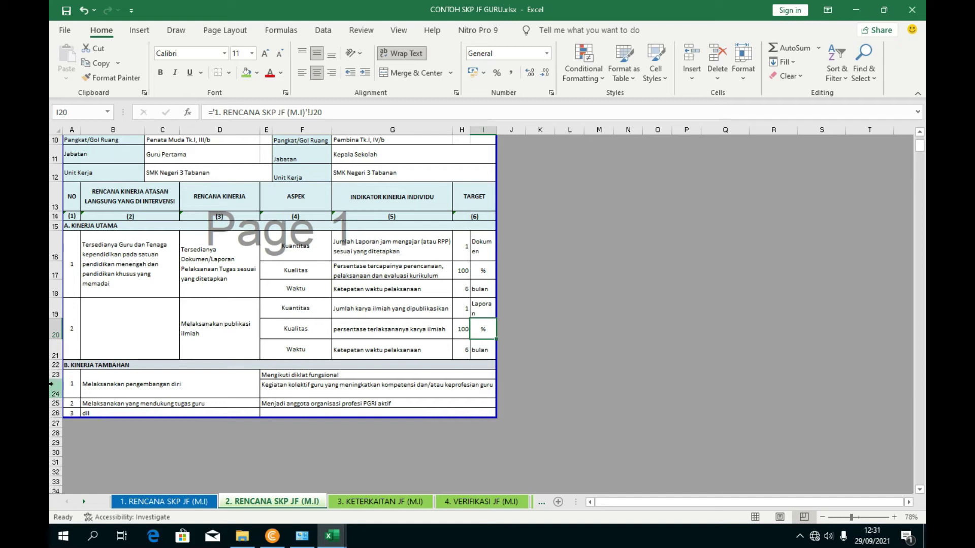
{"action": "left_click", "coordinate": [96, 394]}
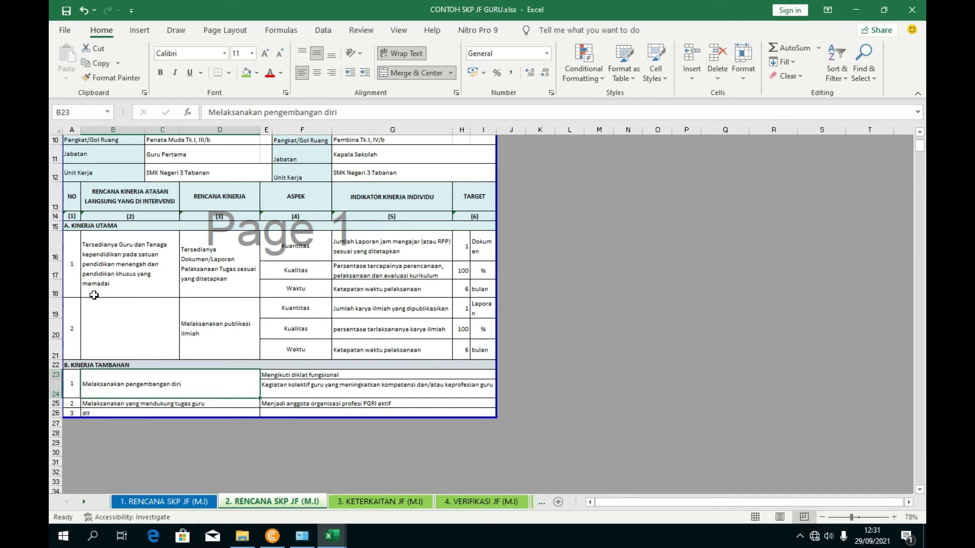
- Copy Kinerja Utama rows 16–21 and insert them at row 23
{"action": "left_click_drag", "start_coordinate": [51, 259], "coordinate": [51, 345]}
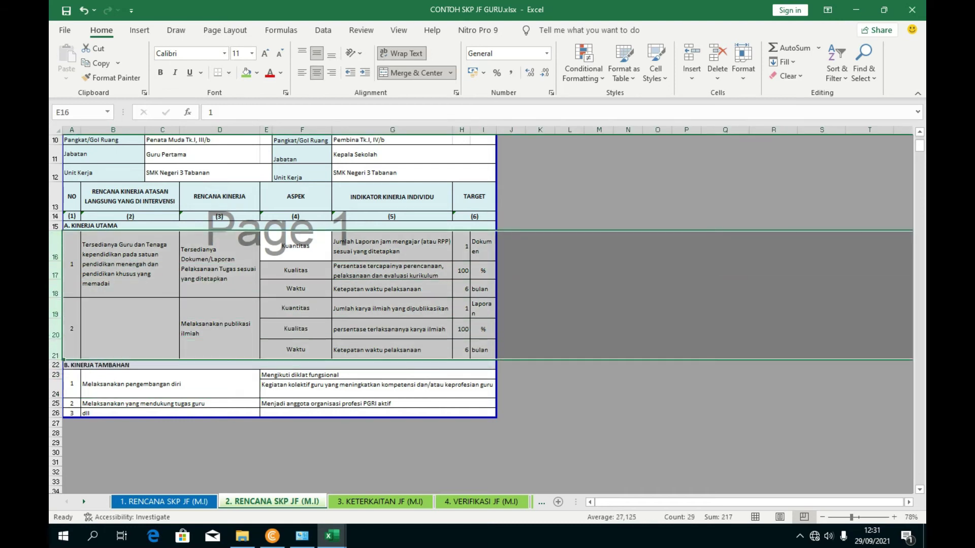
{"action": "right_click", "coordinate": [51, 311]}
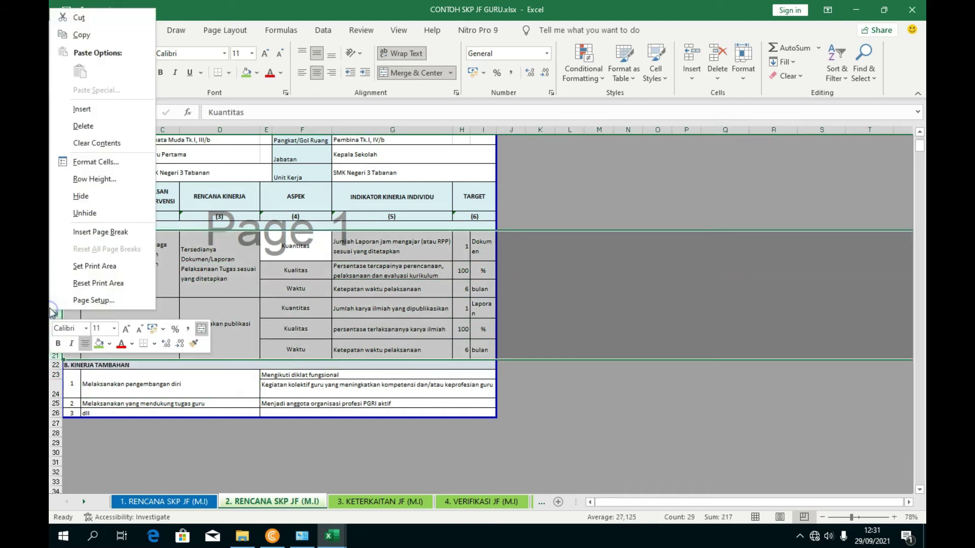
{"action": "left_click", "coordinate": [81, 35]}
{"action": "right_click", "coordinate": [51, 374]}
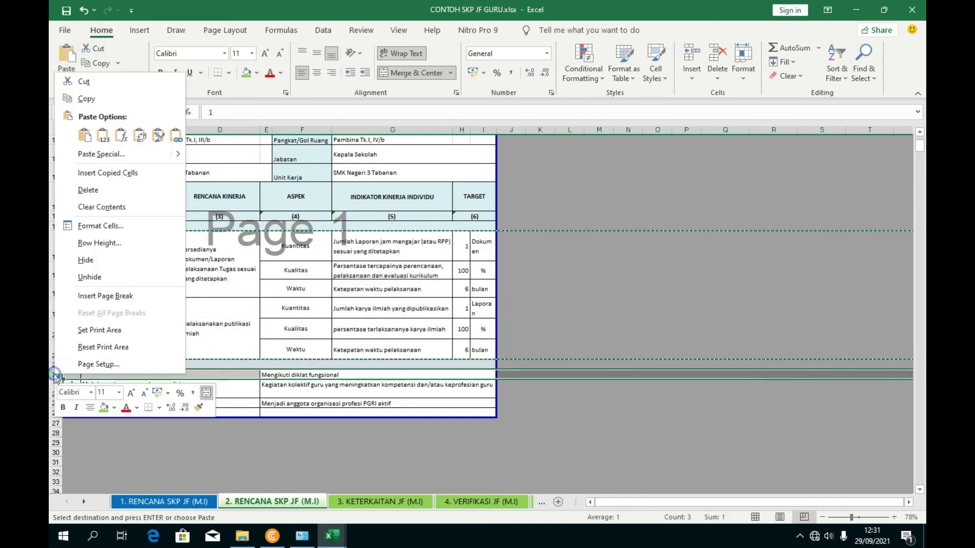
{"action": "left_click", "coordinate": [97, 172]}
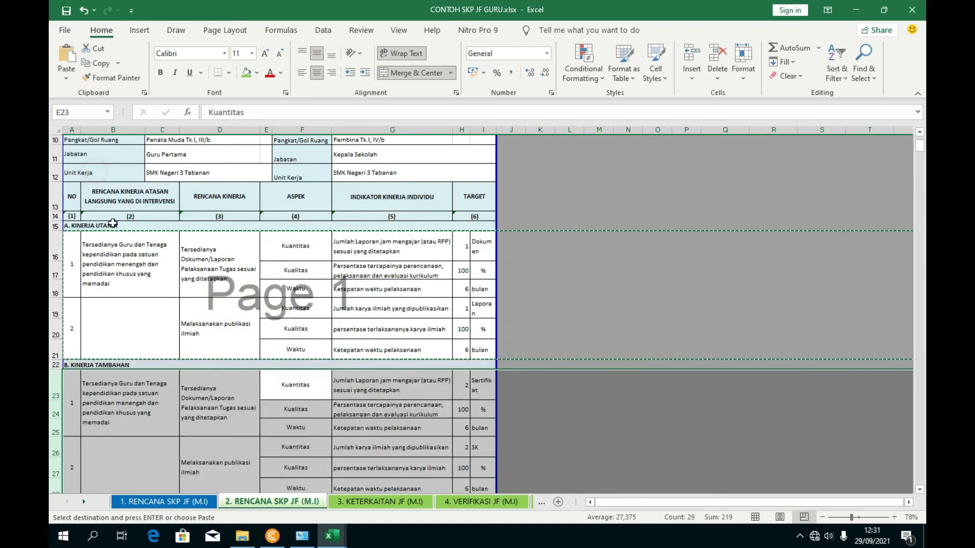
- Delete the old tambahan rows 29–32 and clear cell B23
{"action": "scroll", "coordinate": [223, 408], "scroll_direction": "down", "scroll_amount": 1}
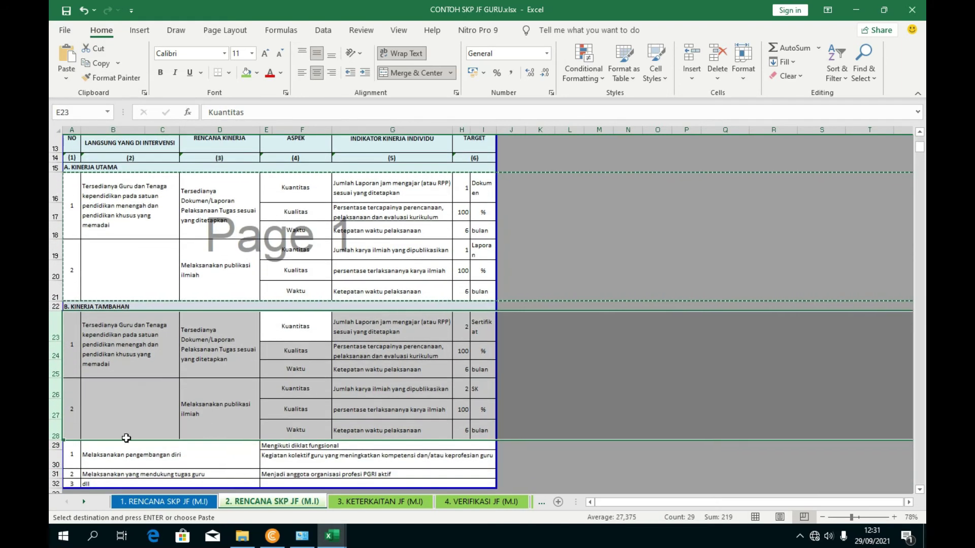
{"action": "scroll", "coordinate": [119, 441], "scroll_direction": "down", "scroll_amount": 1}
{"action": "left_click_drag", "start_coordinate": [51, 416], "coordinate": [53, 455]}
{"action": "right_click", "coordinate": [53, 455]}
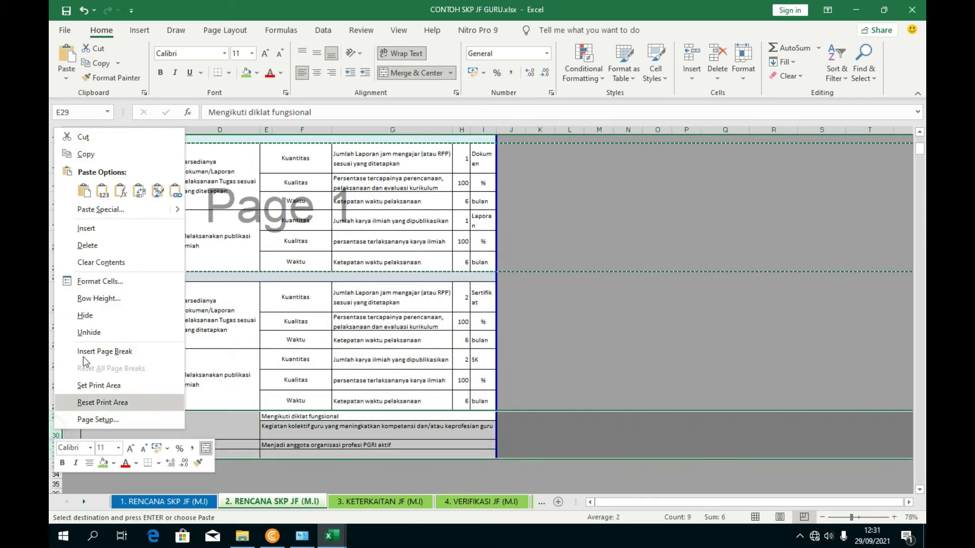
{"action": "left_click", "coordinate": [99, 246]}
{"action": "left_click", "coordinate": [505, 335]}
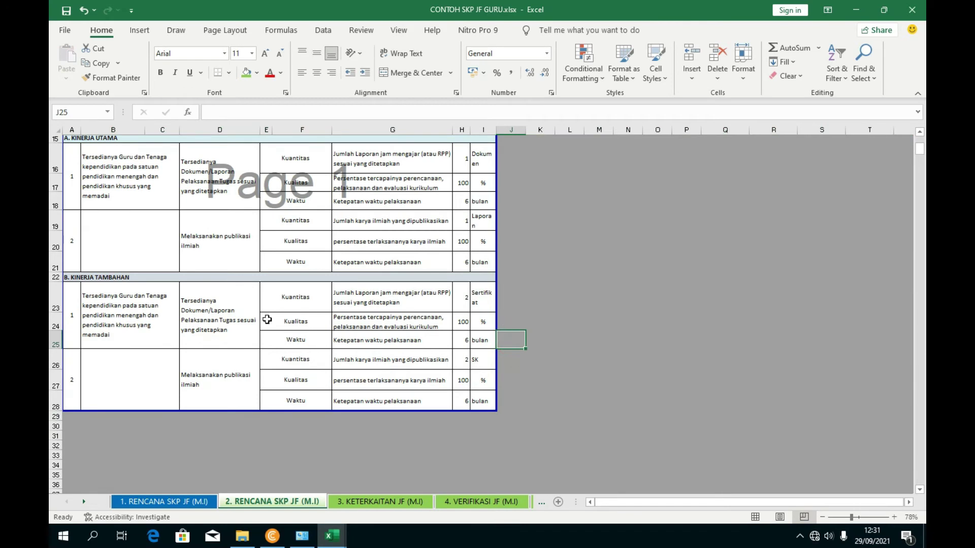
{"action": "left_click", "coordinate": [133, 318]}
{"action": "key", "text": "Delete"}
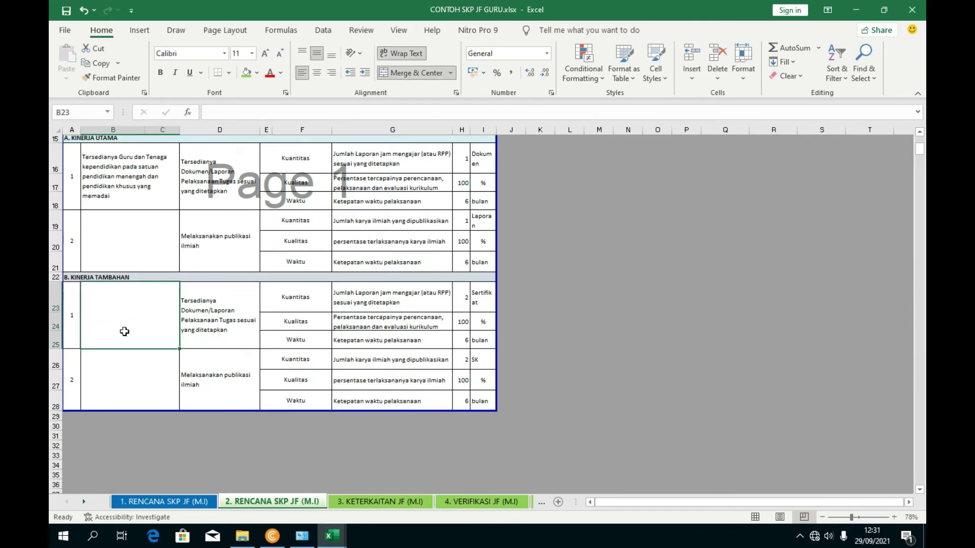
{"action": "scroll", "coordinate": [106, 340], "scroll_direction": "up", "scroll_amount": 1}
- Replace B16's text with 'Meningkatkan Kualitas Pembelajaran pada SMK Negeri 3 Tabanan'
{"action": "left_click", "coordinate": [139, 262]}
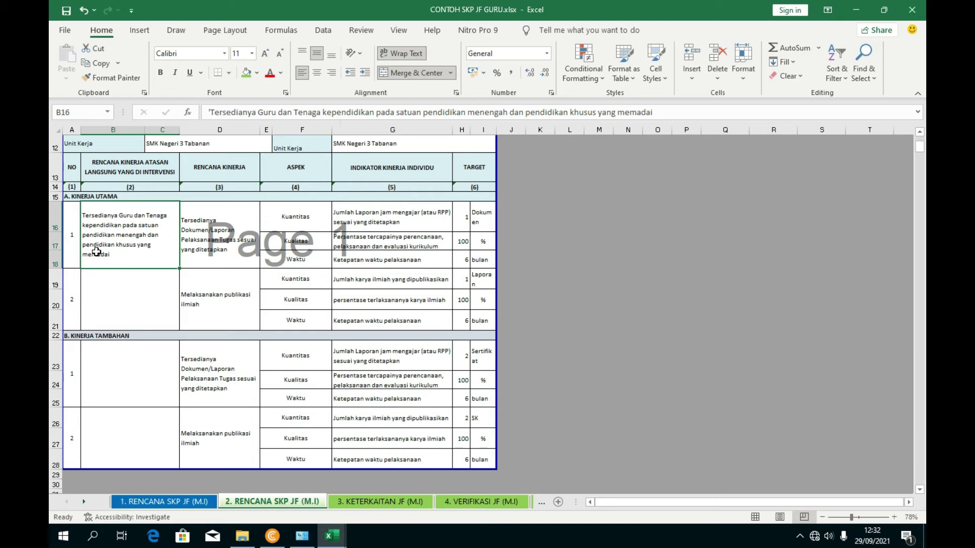
{"action": "type", "text": "Meningkatkan"}
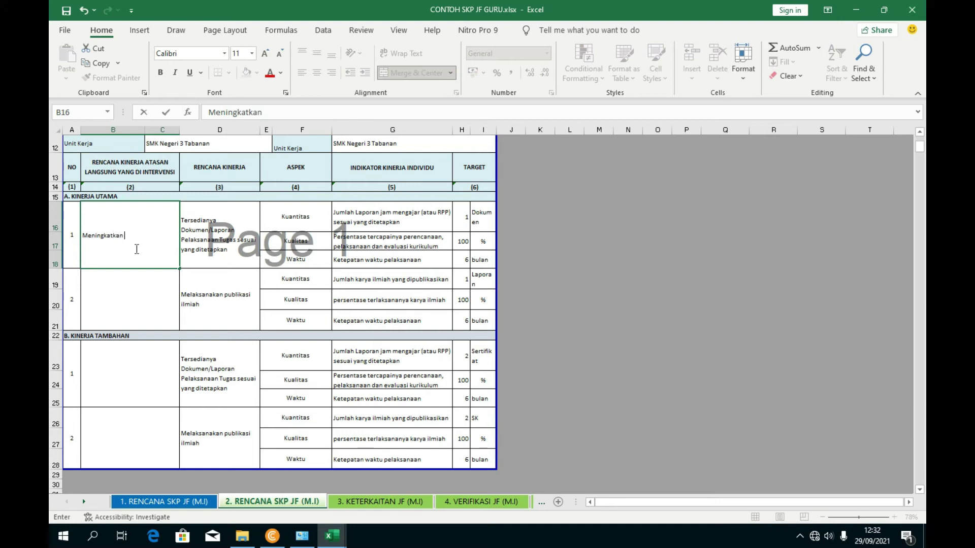
{"action": "type", "text": " Kualitas Pembelajaran"}
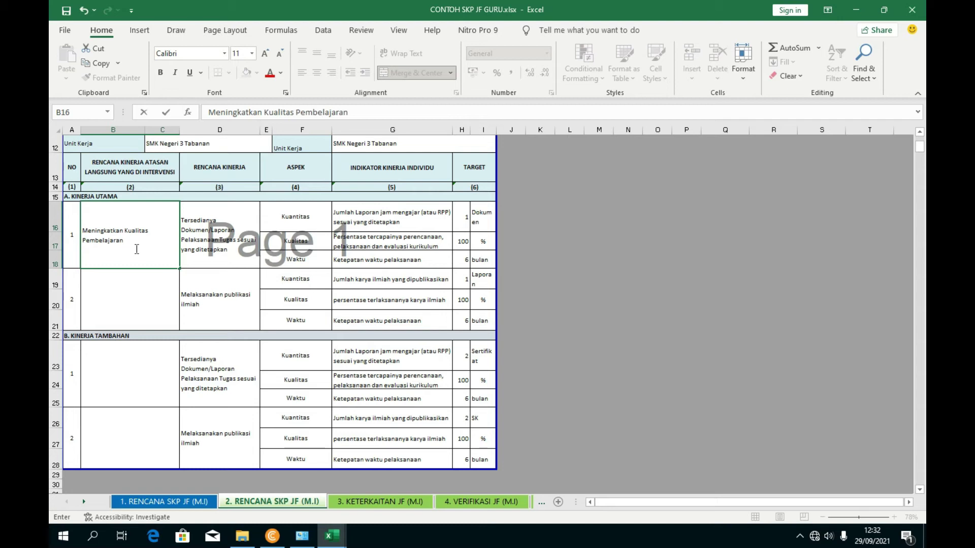
{"action": "type", "text": " pada SMK Negeri 3 Tabanan"}
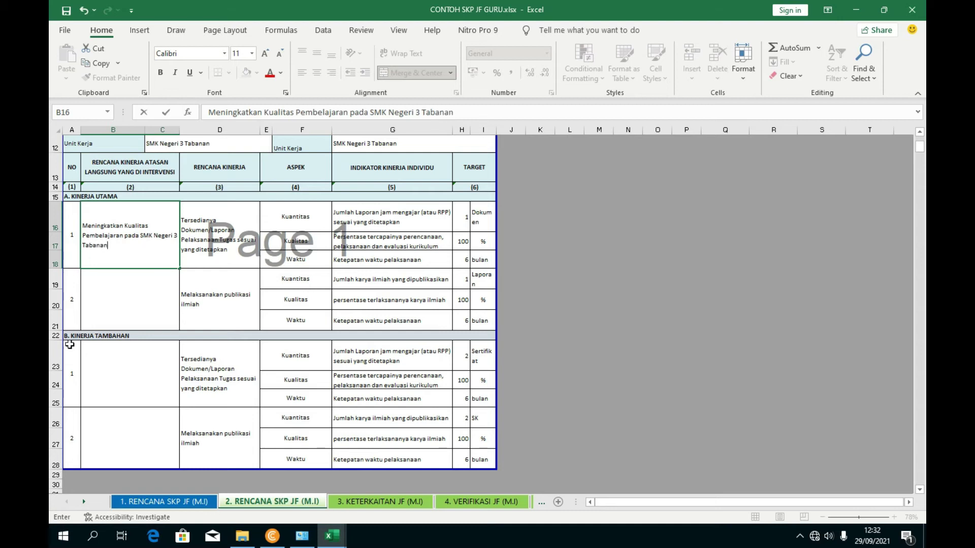
{"action": "left_click", "coordinate": [226, 377]}
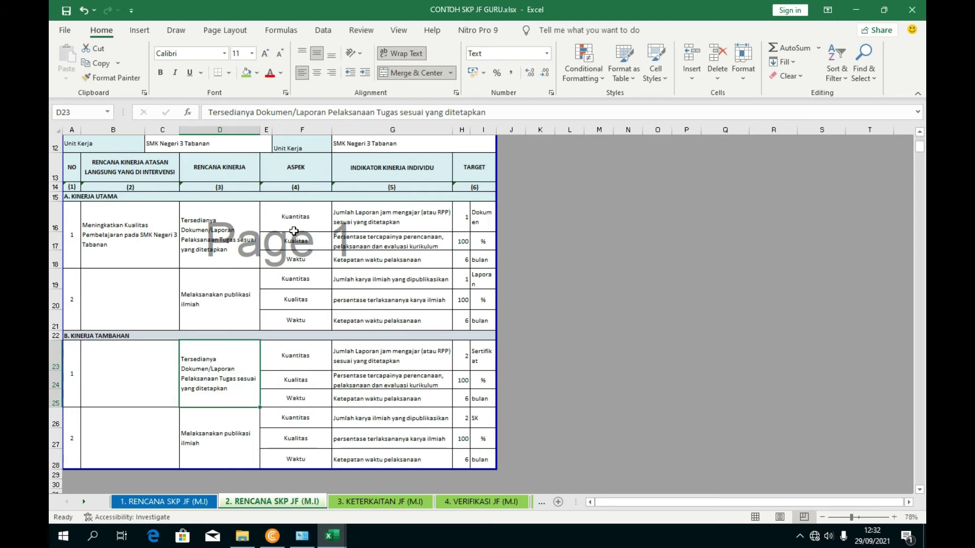
{"action": "left_click", "coordinate": [339, 281]}
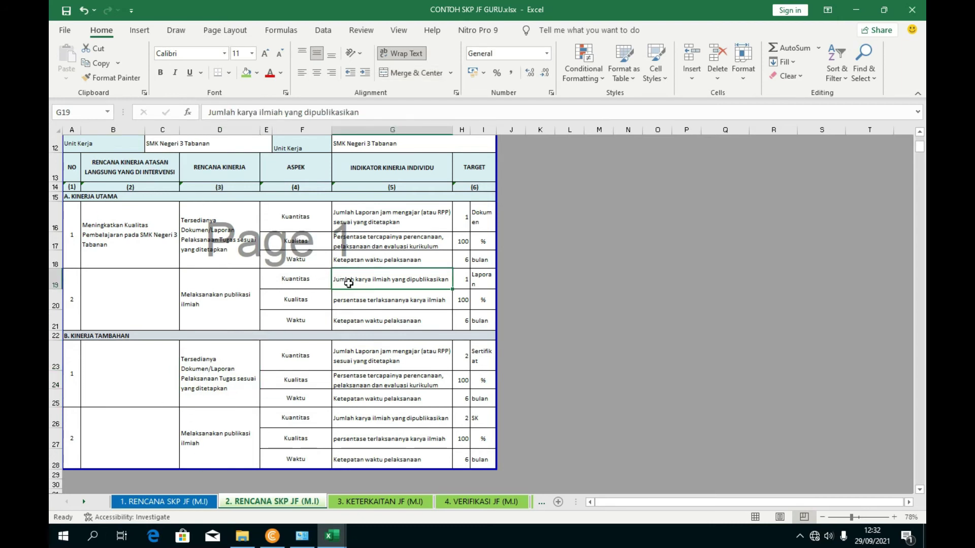
{"action": "left_click", "coordinate": [229, 366]}
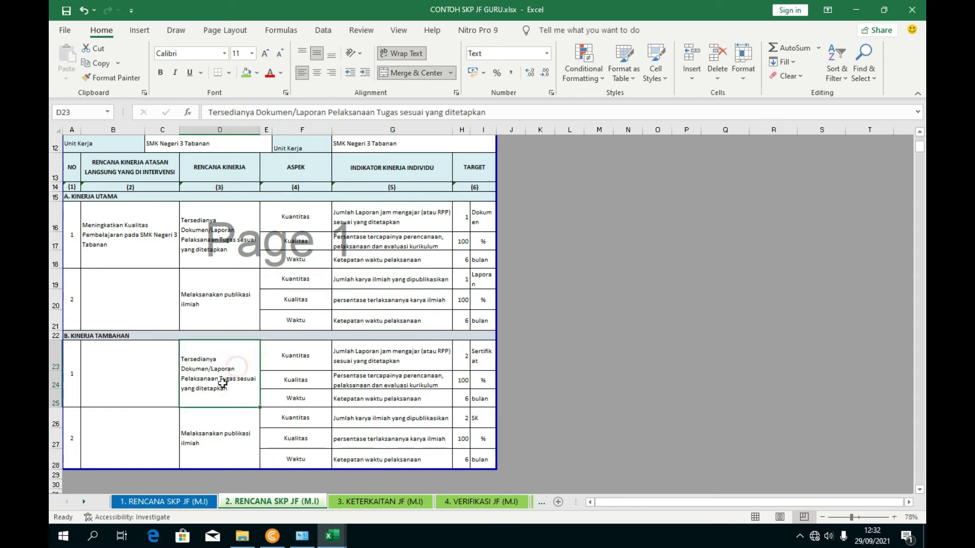
{"action": "scroll", "coordinate": [321, 403], "scroll_direction": "down", "scroll_amount": 1}
{"action": "scroll", "coordinate": [182, 337], "scroll_direction": "up", "scroll_amount": 1}
{"action": "left_click", "coordinate": [150, 311]}
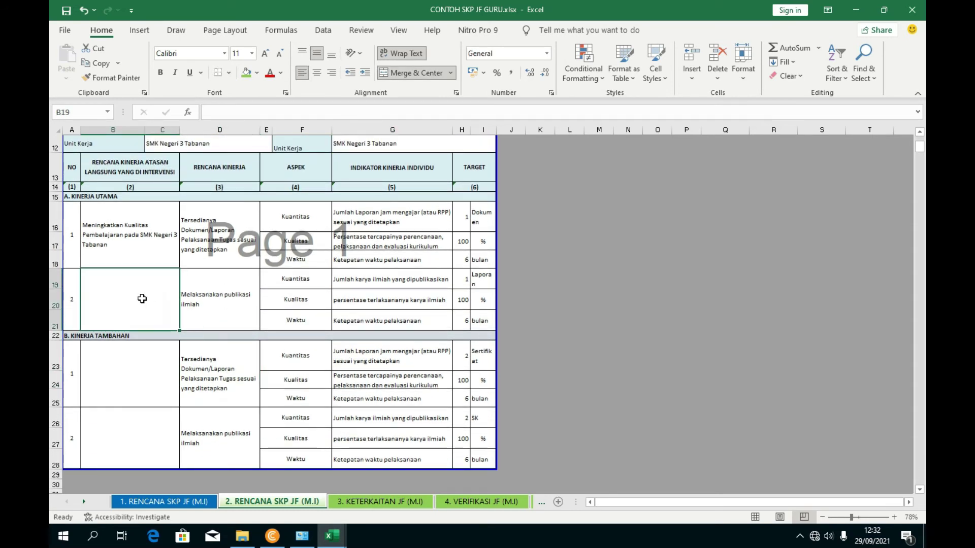
{"action": "left_click", "coordinate": [207, 295]}
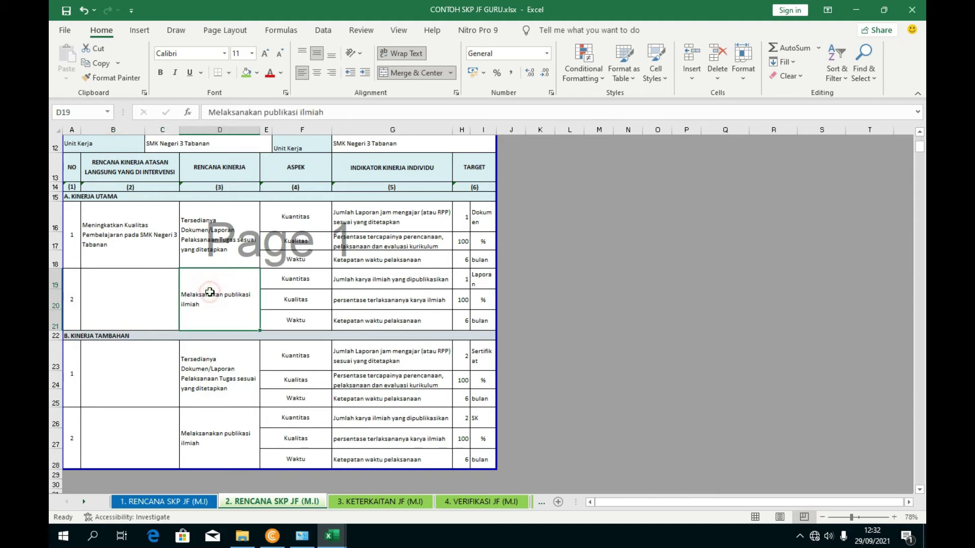
{"action": "left_click", "coordinate": [144, 294]}
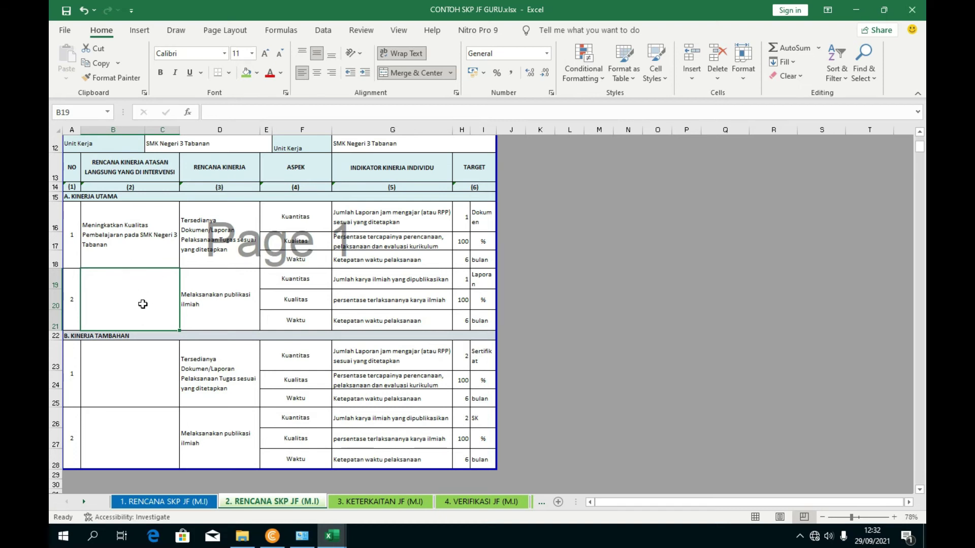
{"action": "left_click", "coordinate": [231, 361]}
{"action": "left_click", "coordinate": [126, 385]}
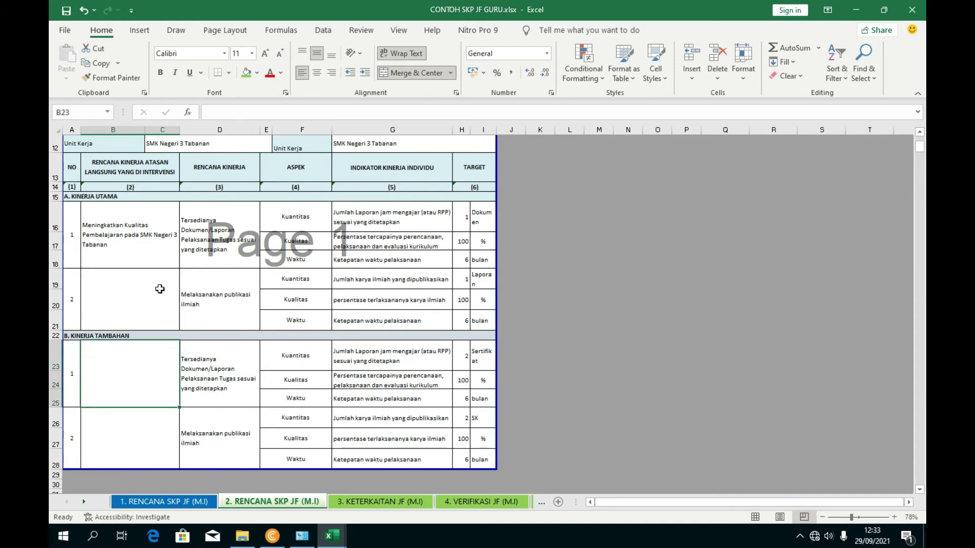
{"action": "scroll", "coordinate": [249, 242], "scroll_direction": "up", "scroll_amount": 3}
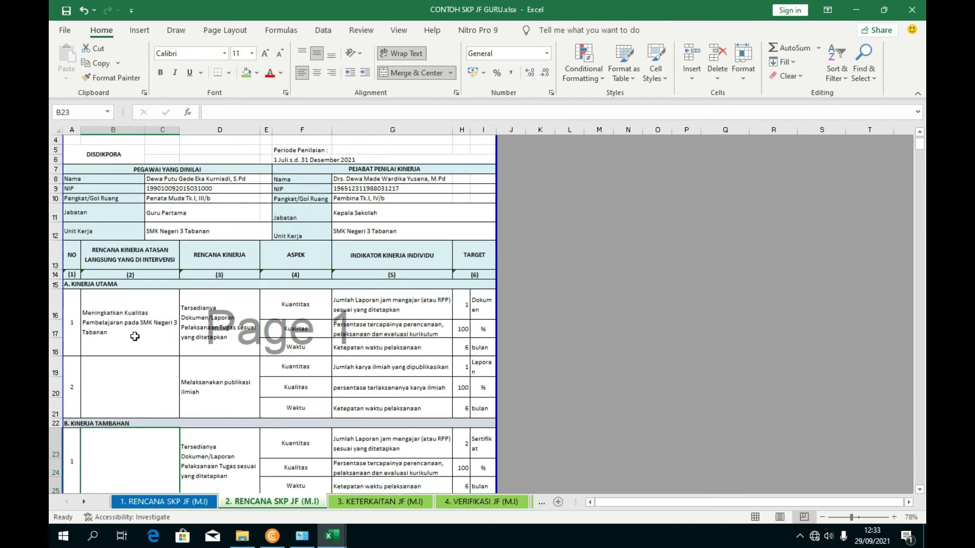
{"action": "scroll", "coordinate": [153, 382], "scroll_direction": "down", "scroll_amount": 3}
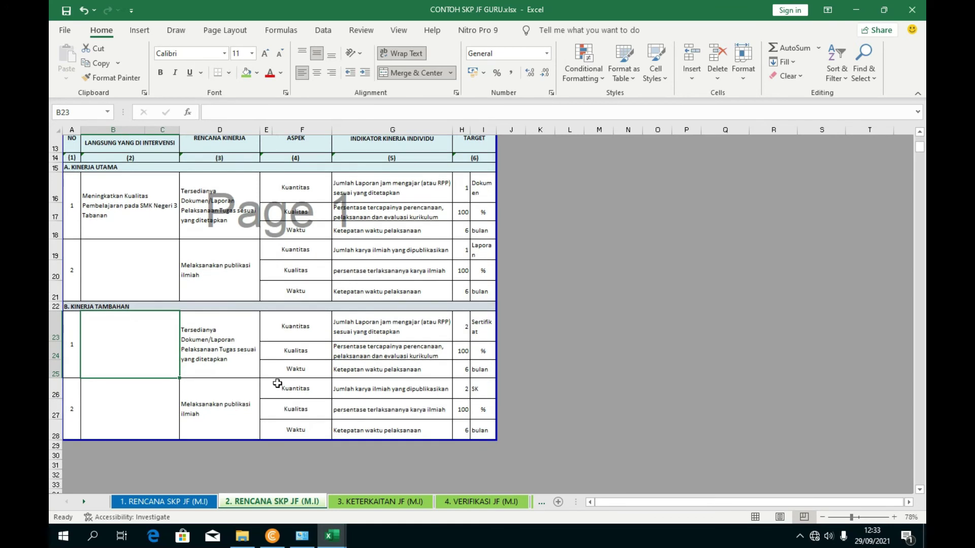
{"action": "scroll", "coordinate": [154, 301], "scroll_direction": "up", "scroll_amount": 1}
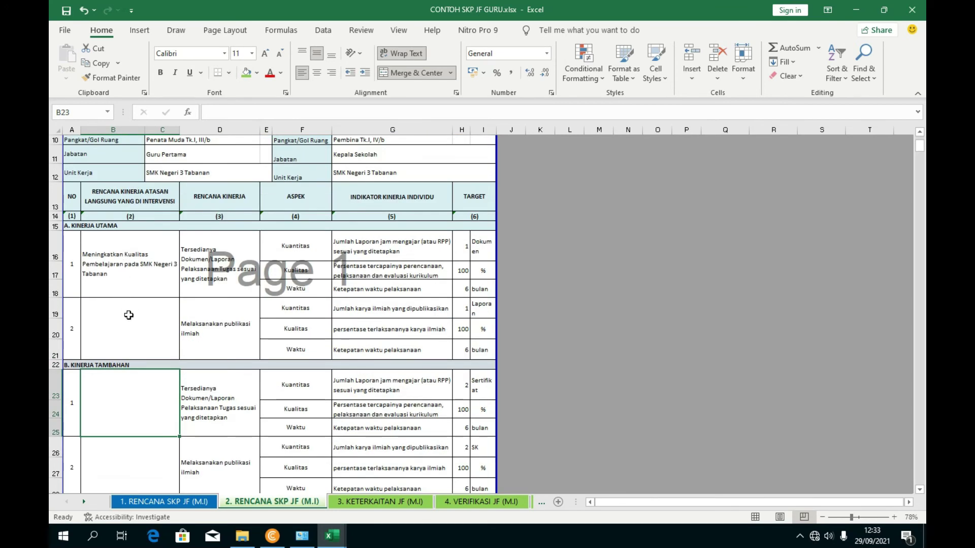
{"action": "left_click_drag", "start_coordinate": [129, 313], "coordinate": [126, 282]}
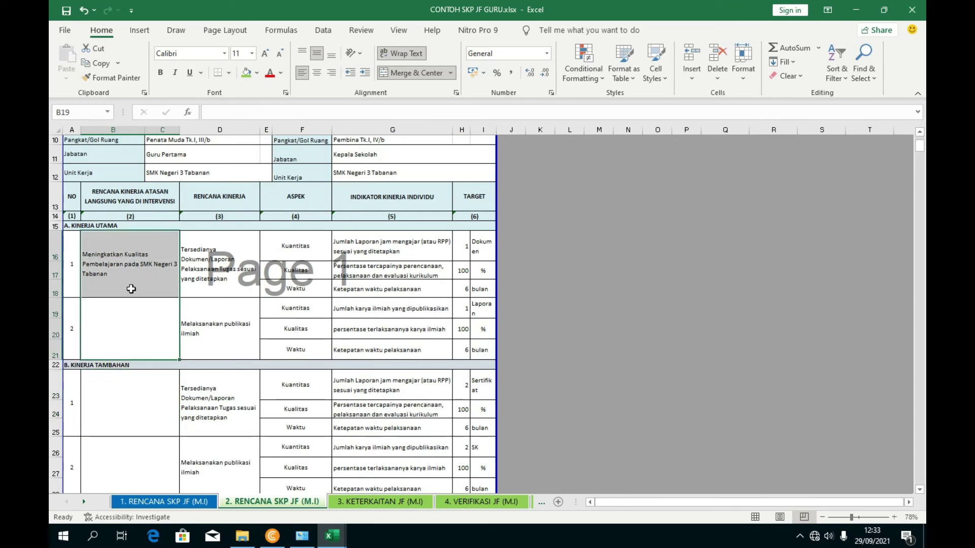
{"action": "left_click", "coordinate": [205, 319]}
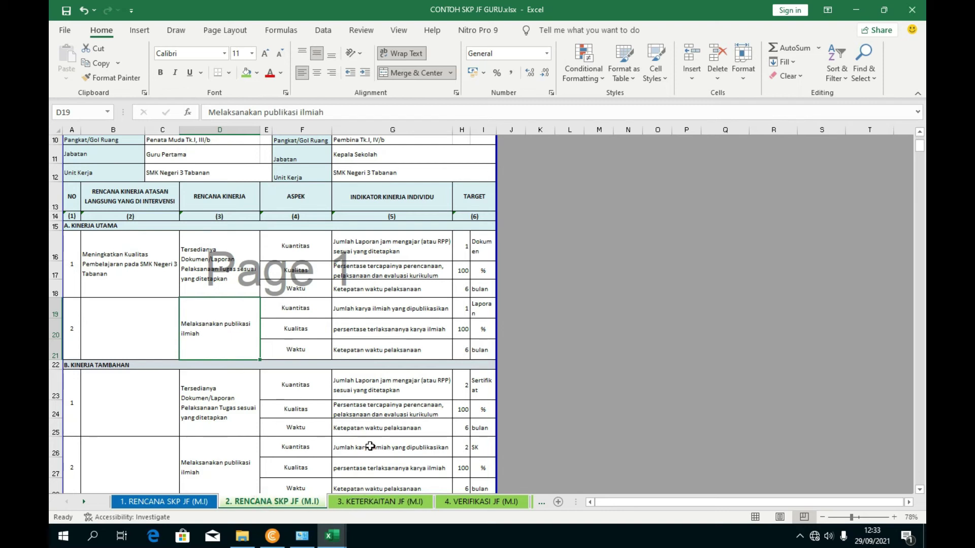
{"action": "scroll", "coordinate": [374, 404], "scroll_direction": "down", "scroll_amount": 3}
{"action": "scroll", "coordinate": [368, 457], "scroll_direction": "up", "scroll_amount": 5}
- On sheet 3. KETERKAITAN JF (M.I), review entry 1's rencana kinerja, butir kegiatan and output
{"action": "left_click", "coordinate": [378, 502]}
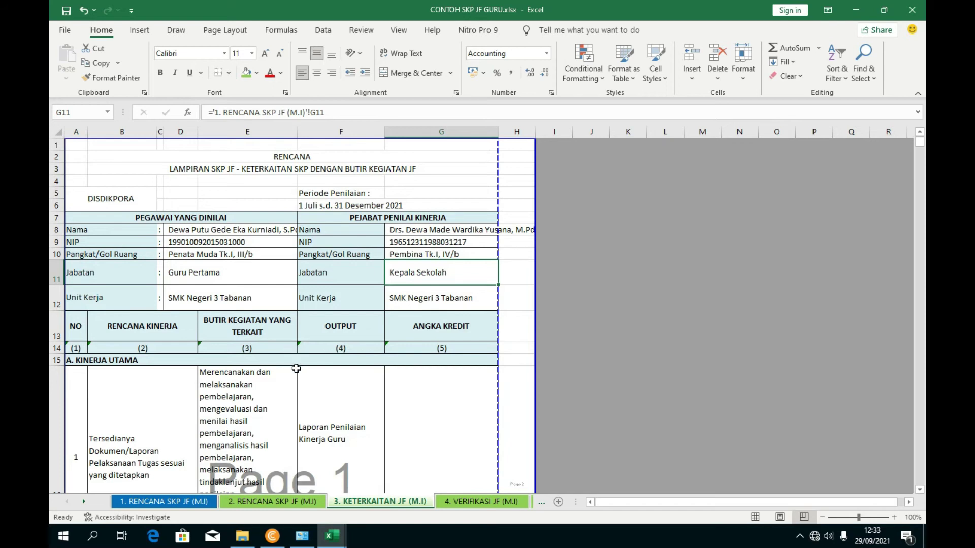
{"action": "scroll", "coordinate": [320, 374], "scroll_direction": "down", "scroll_amount": 4}
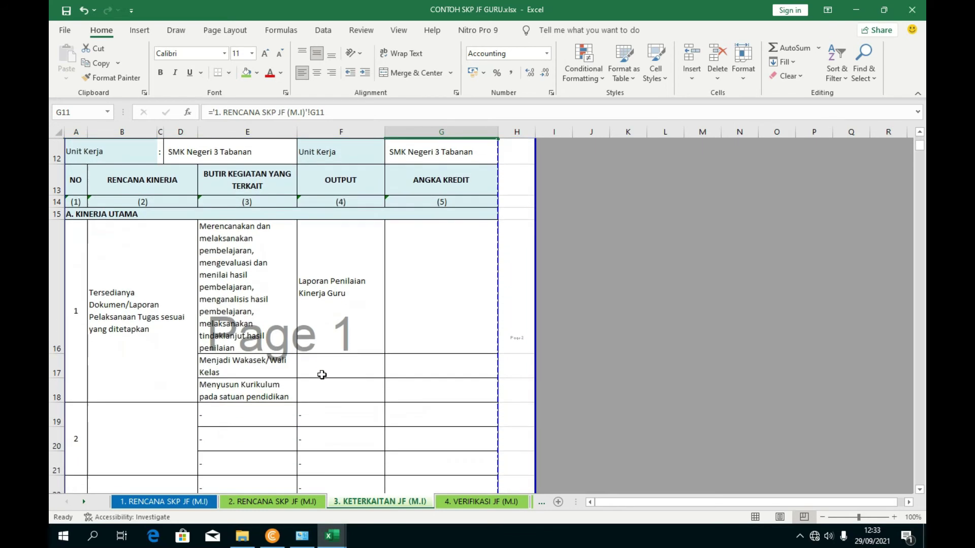
{"action": "left_click", "coordinate": [331, 305]}
{"action": "left_click", "coordinate": [122, 278]}
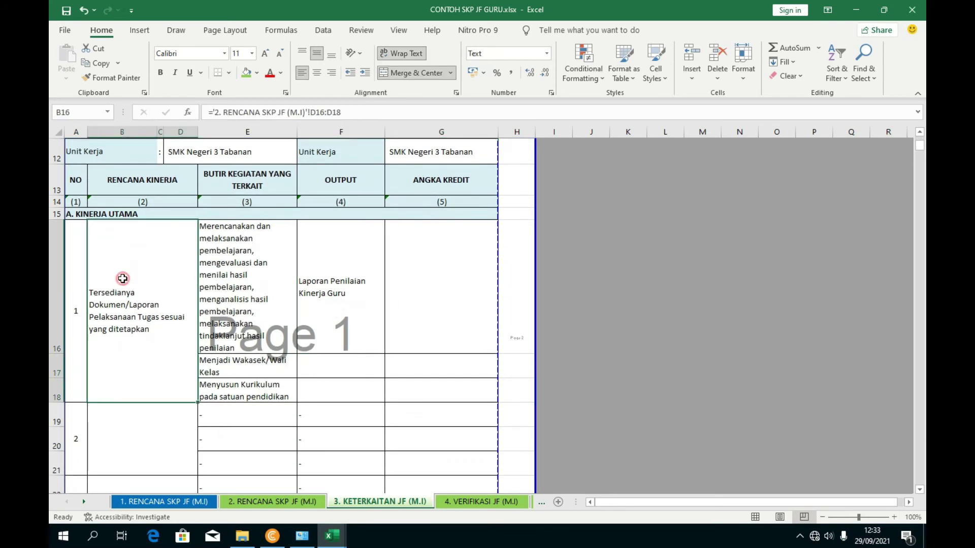
{"action": "left_click", "coordinate": [248, 260]}
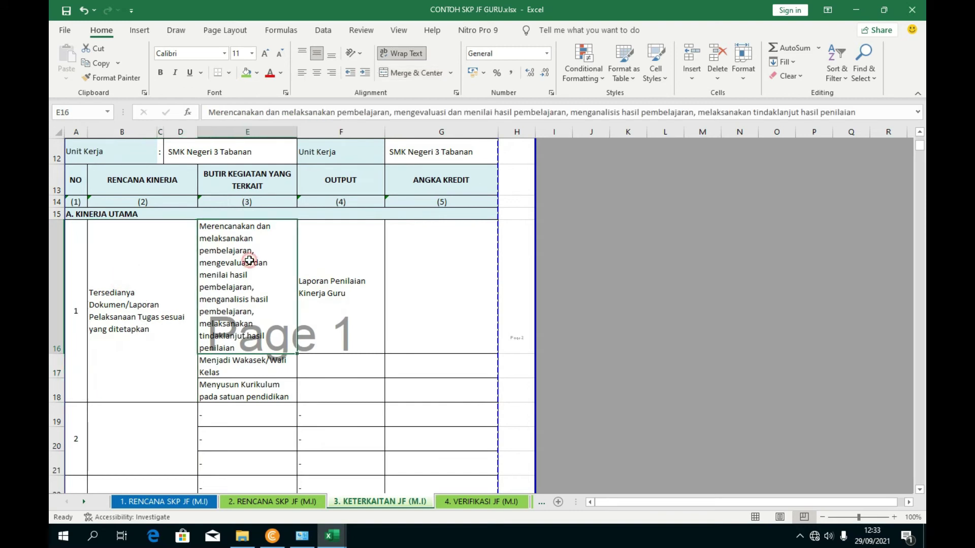
{"action": "left_click", "coordinate": [244, 373]}
{"action": "left_click", "coordinate": [245, 396]}
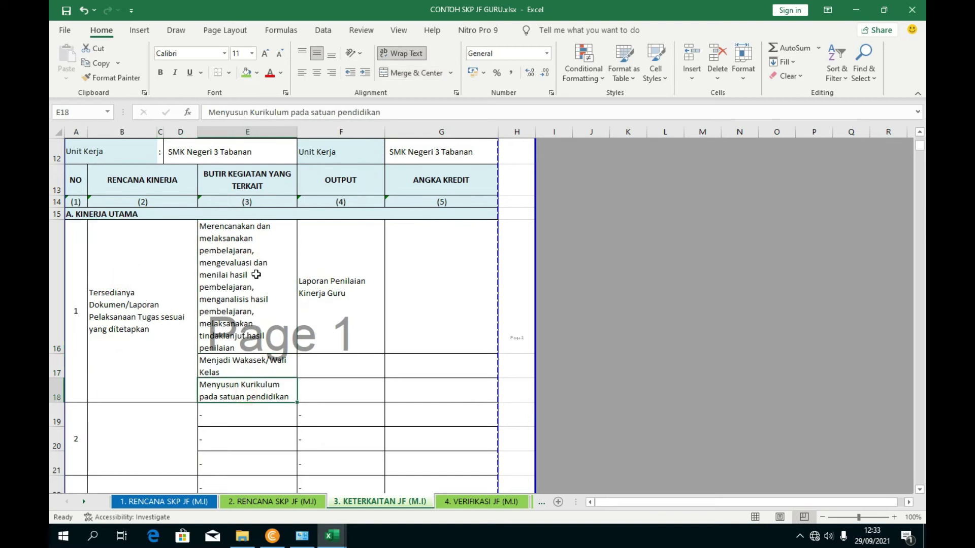
{"action": "left_click", "coordinate": [323, 281]}
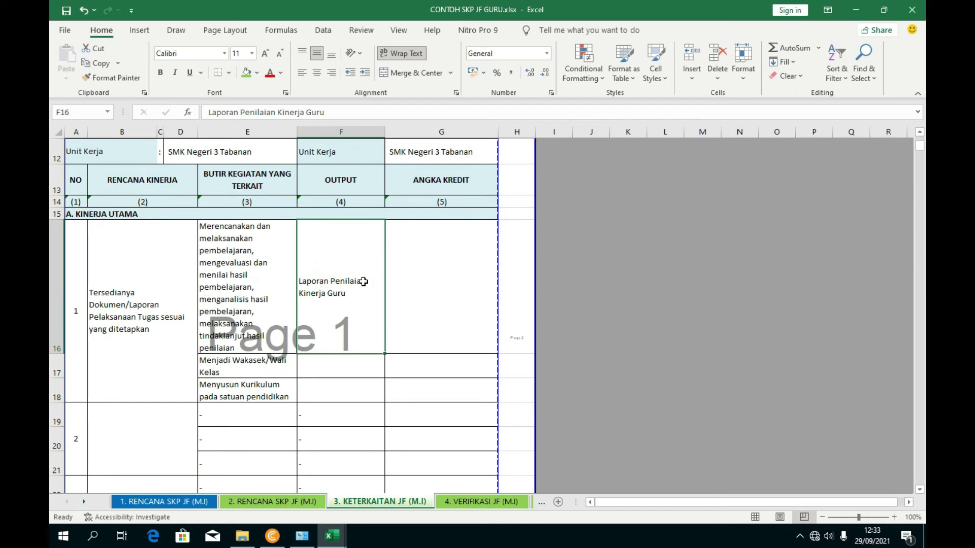
{"action": "left_click", "coordinate": [459, 320]}
- Fill entry 2's rencana kinerja with 'Melaksanakan publikasi ilmiah' from sheet 2's D19
{"action": "left_click", "coordinate": [310, 507]}
{"action": "scroll", "coordinate": [456, 363], "scroll_direction": "down", "scroll_amount": 1}
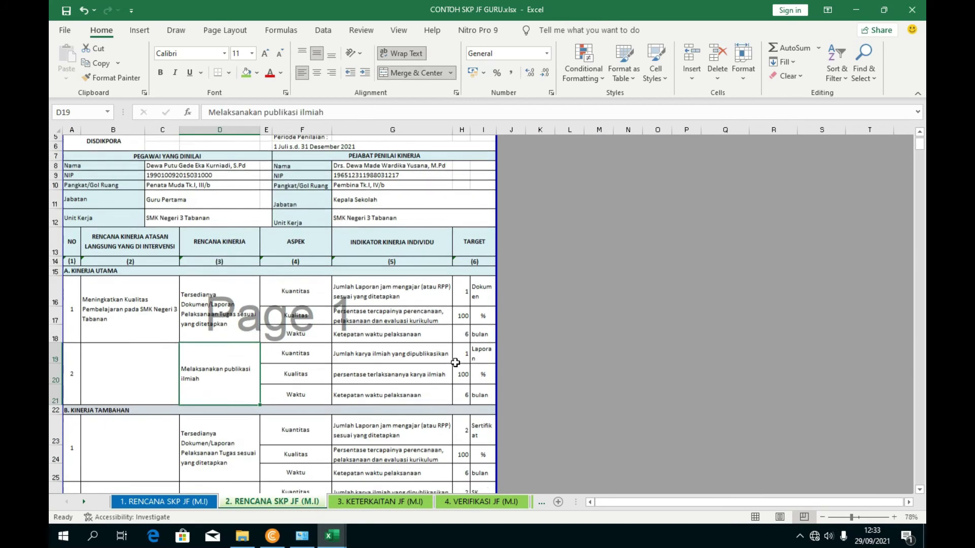
{"action": "scroll", "coordinate": [455, 362], "scroll_direction": "down", "scroll_amount": 2}
{"action": "left_click", "coordinate": [381, 502]}
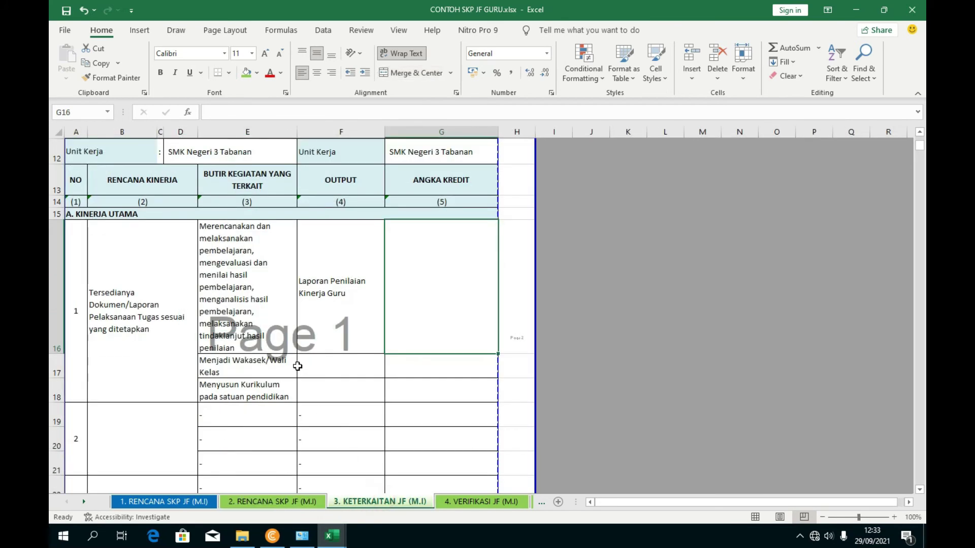
{"action": "scroll", "coordinate": [297, 366], "scroll_direction": "down", "scroll_amount": 1}
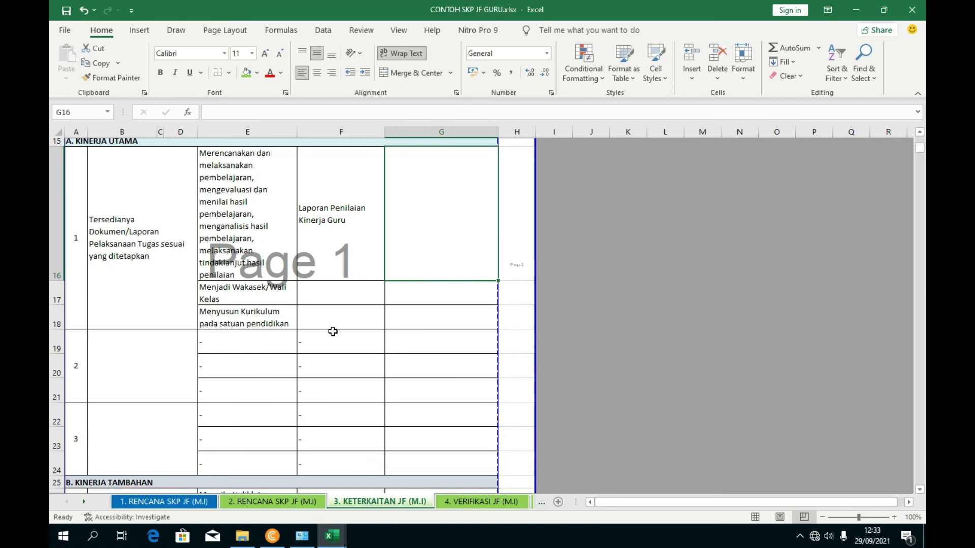
{"action": "scroll", "coordinate": [228, 358], "scroll_direction": "up", "scroll_amount": 1}
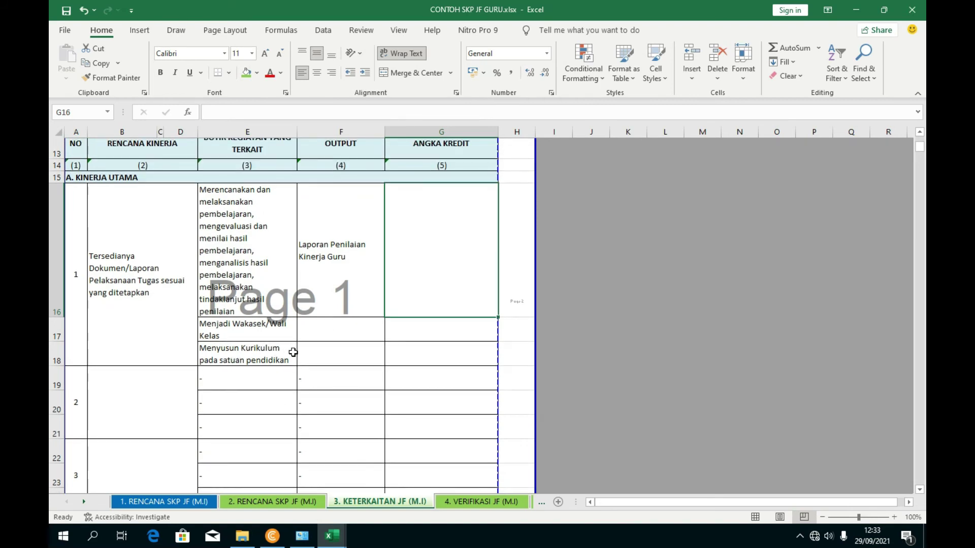
{"action": "scroll", "coordinate": [282, 374], "scroll_direction": "down", "scroll_amount": 1}
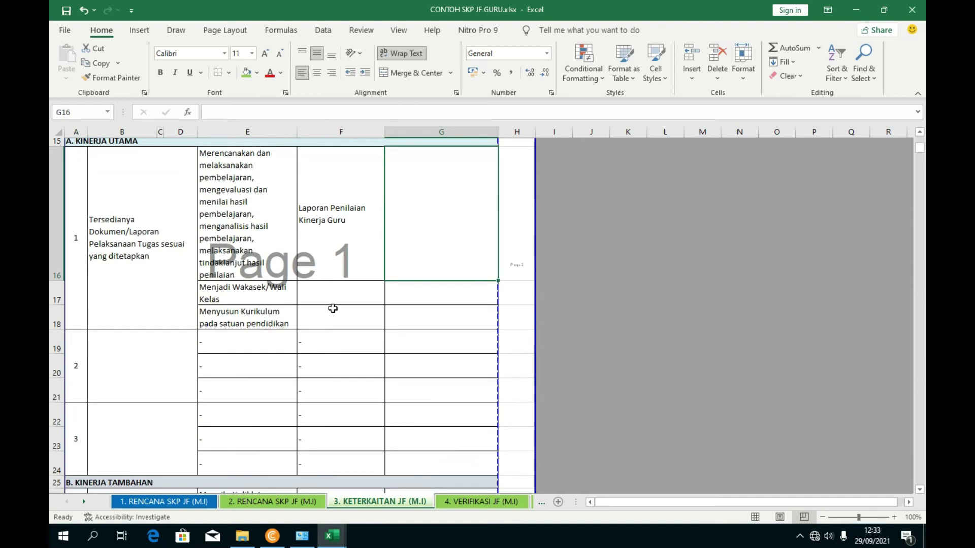
{"action": "left_click", "coordinate": [142, 384]}
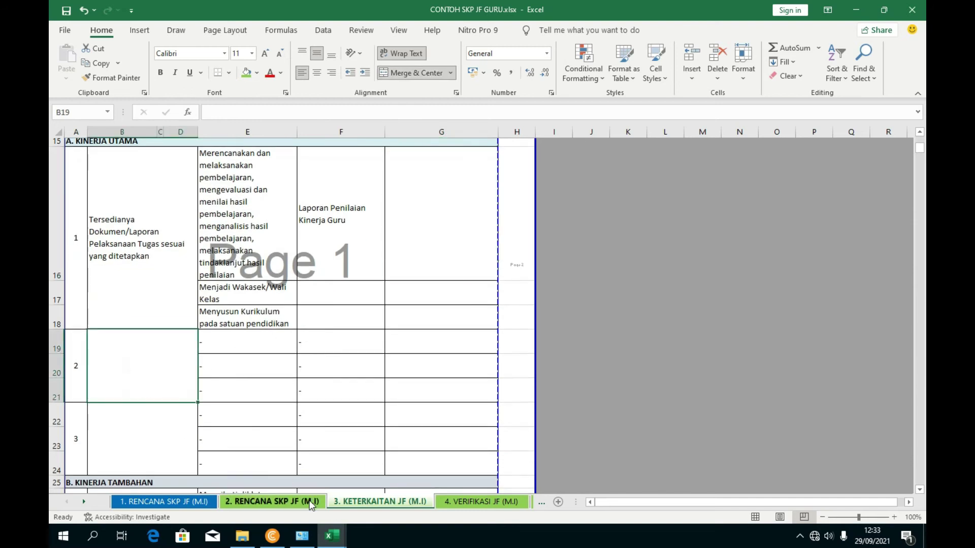
{"action": "left_click", "coordinate": [283, 499]}
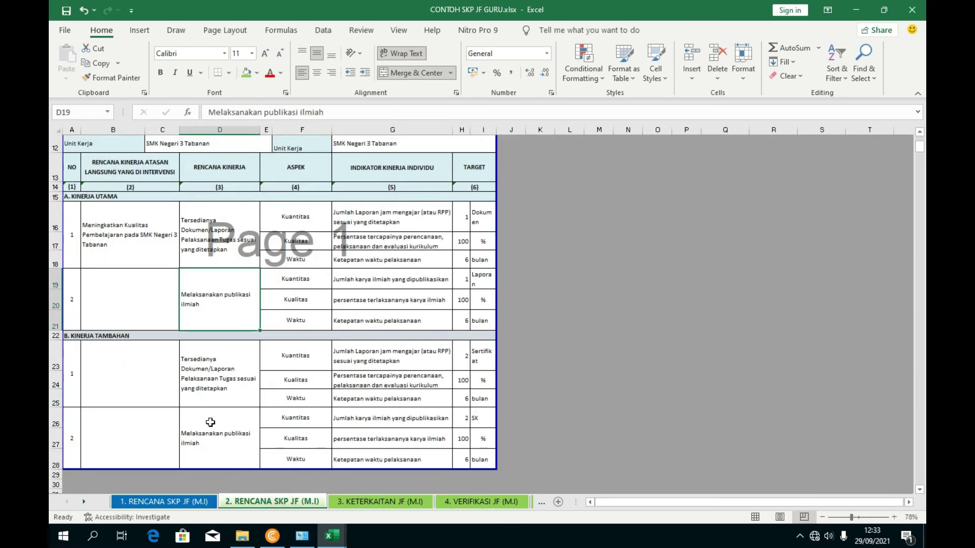
{"action": "left_click", "coordinate": [208, 316]}
{"action": "left_click", "coordinate": [386, 501]}
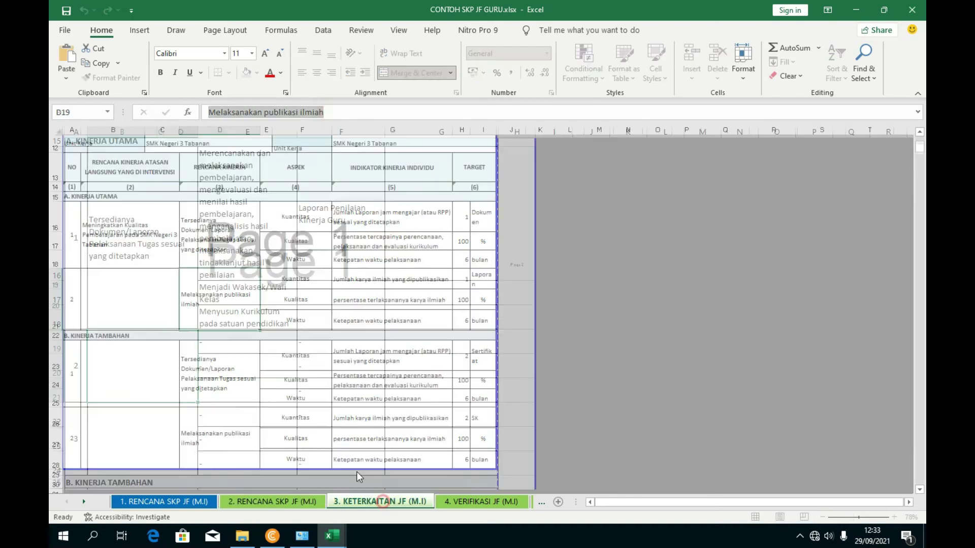
{"action": "left_click", "coordinate": [223, 111]}
{"action": "type", "text": "Melaksanakan publikasi ilmiah"}
- Commit entry 2's rencana kinerja and select its butir kegiatan cells E19 through E21
{"action": "left_click", "coordinate": [402, 414]}
{"action": "left_click", "coordinate": [247, 348]}
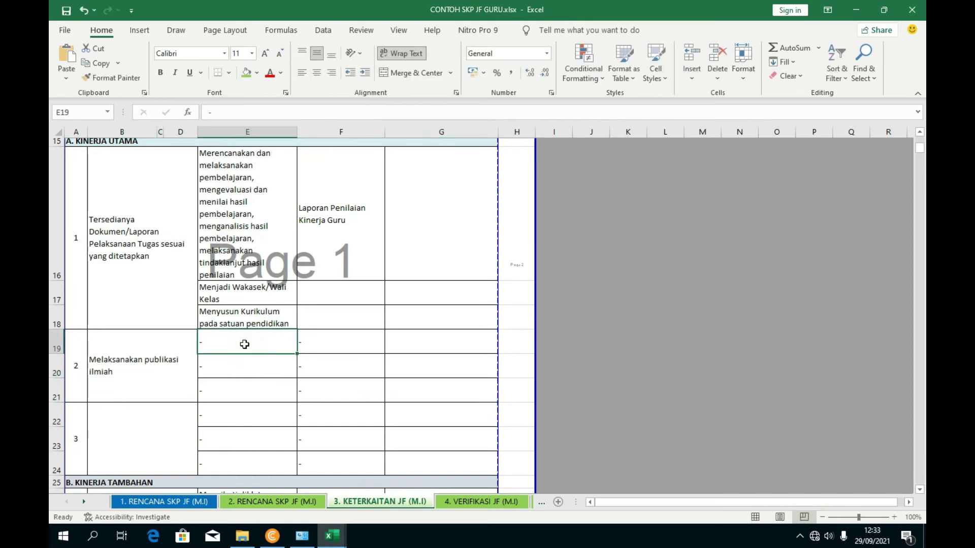
{"action": "scroll", "coordinate": [248, 346], "scroll_direction": "up", "scroll_amount": 1}
{"action": "scroll", "coordinate": [249, 264], "scroll_direction": "down", "scroll_amount": 1}
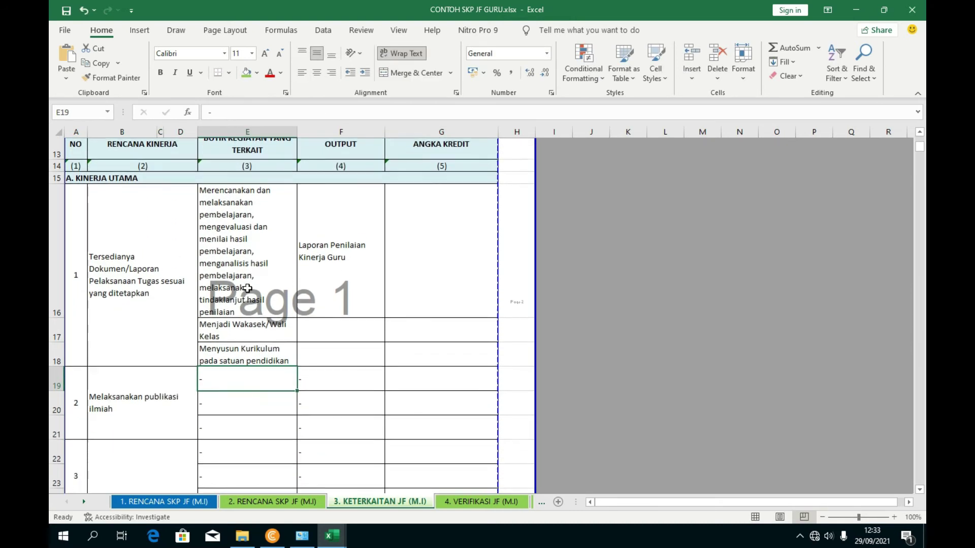
{"action": "left_click", "coordinate": [245, 389]}
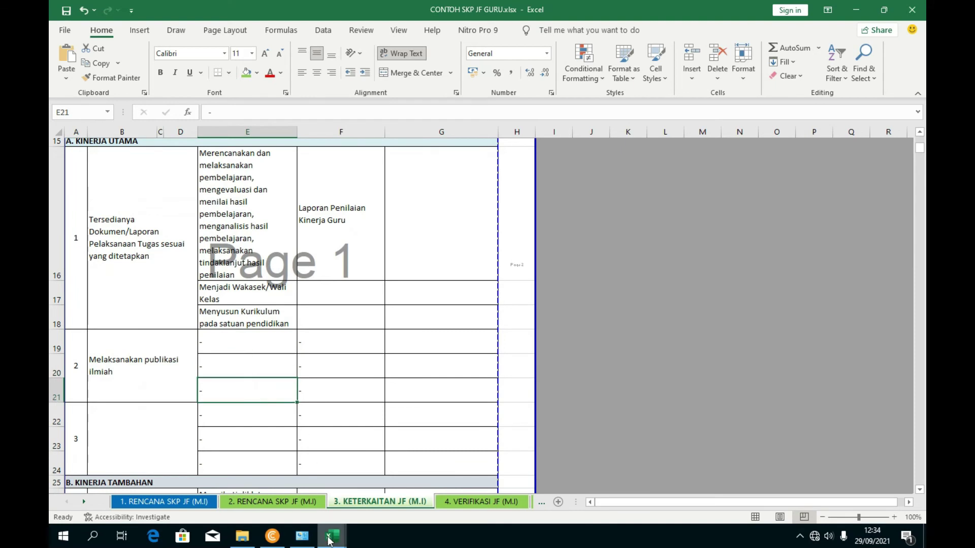
- Find Melaksanakan publikasi ilmiah in the MATRIK PERAN DAN HASIL workbook and view its butir AK
{"action": "mouse_move", "coordinate": [334, 544]}
{"action": "left_click", "coordinate": [331, 484]}
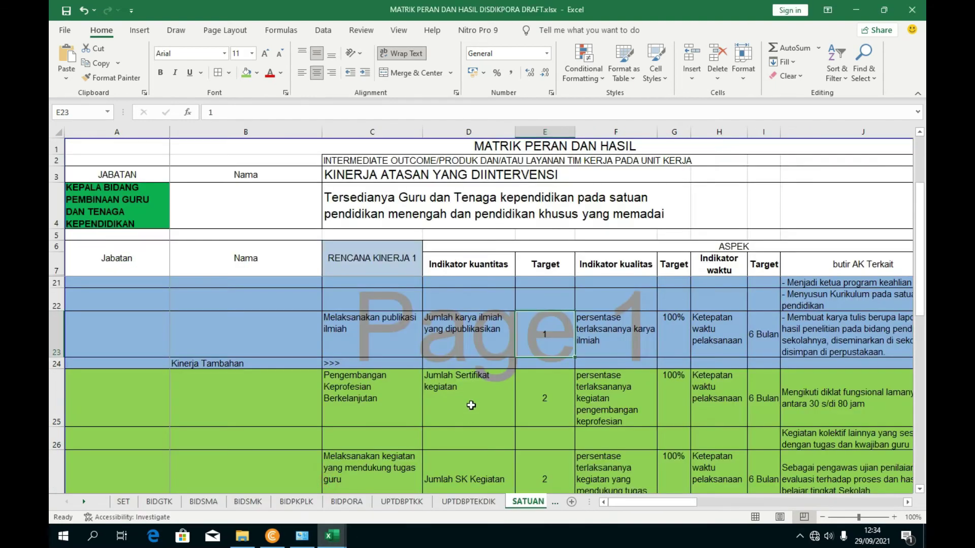
{"action": "scroll", "coordinate": [655, 503], "scroll_direction": "right", "scroll_amount": 1}
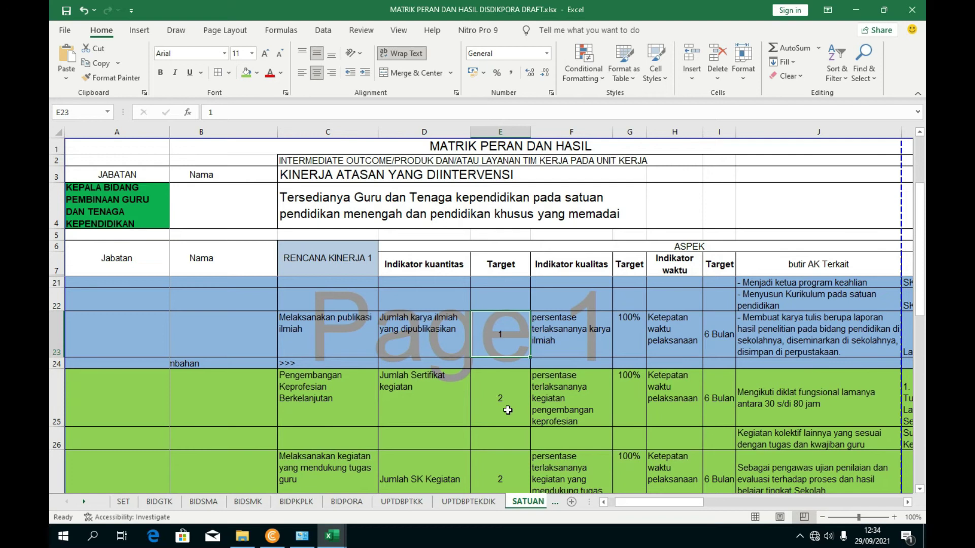
{"action": "scroll", "coordinate": [505, 412], "scroll_direction": "up", "scroll_amount": 1}
{"action": "left_click", "coordinate": [346, 400]}
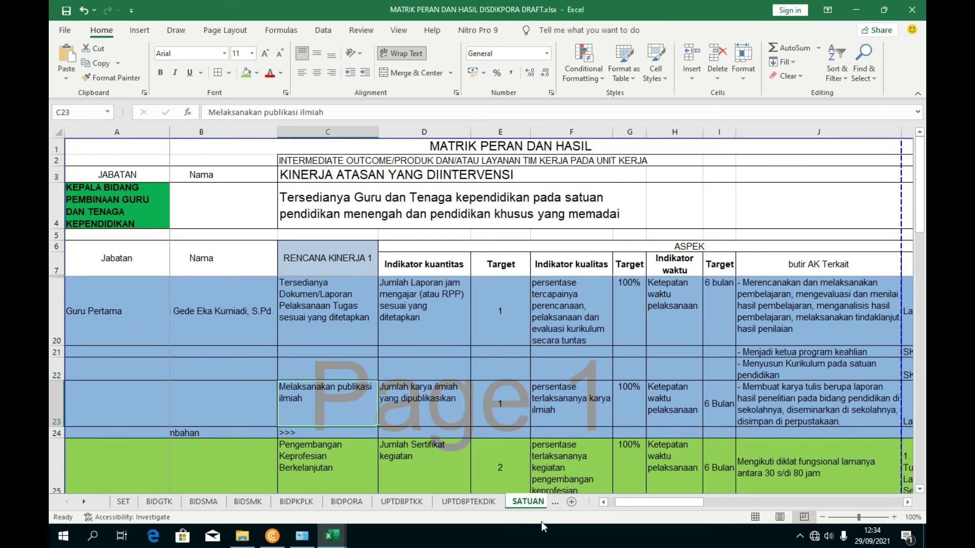
{"action": "left_click", "coordinate": [756, 399]}
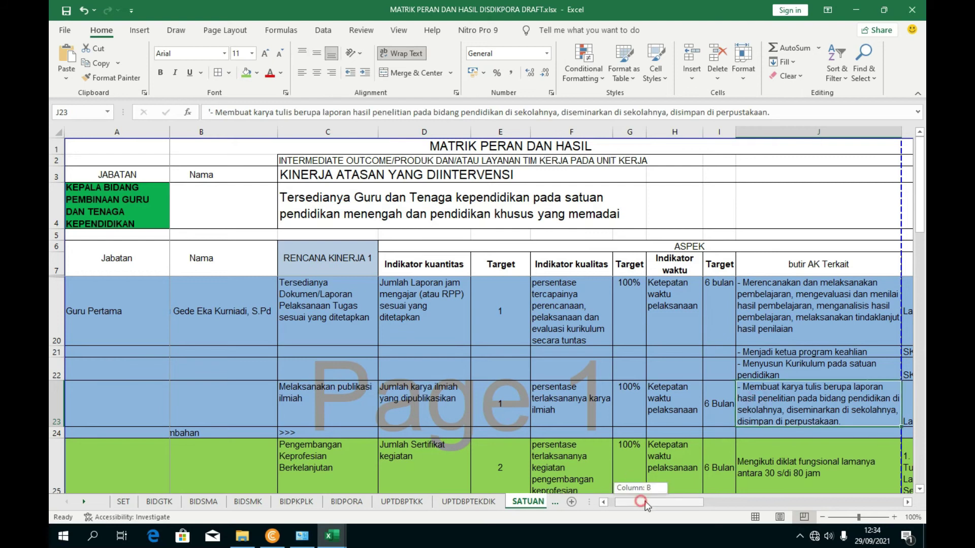
{"action": "scroll", "coordinate": [648, 501], "scroll_direction": "right", "scroll_amount": 2}
{"action": "left_click_drag", "start_coordinate": [699, 503], "coordinate": [707, 507]}
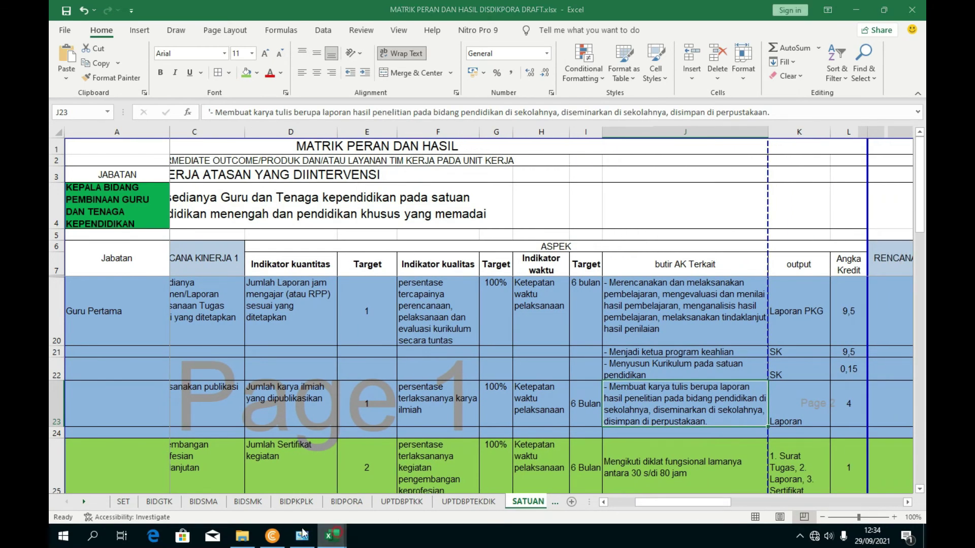
{"action": "mouse_move", "coordinate": [332, 535]}
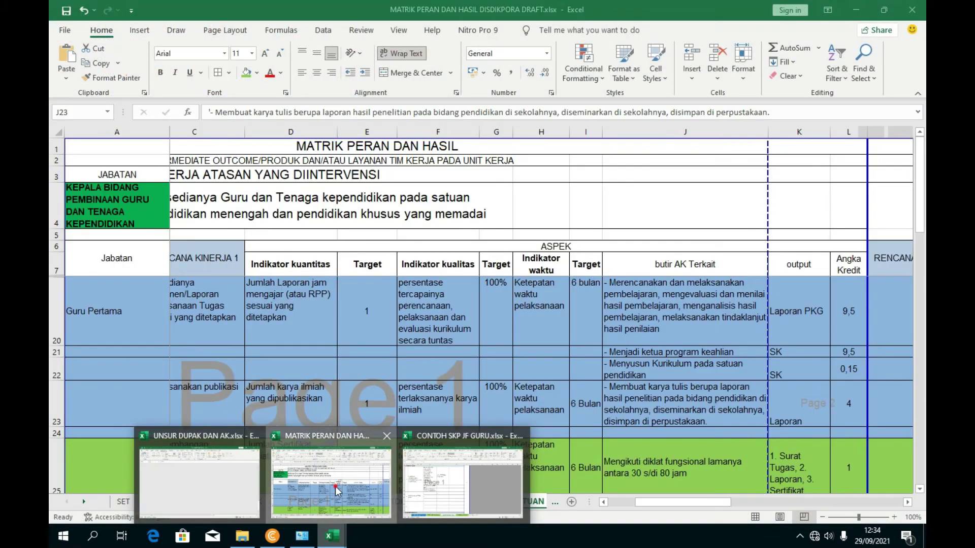
{"action": "left_click", "coordinate": [331, 483]}
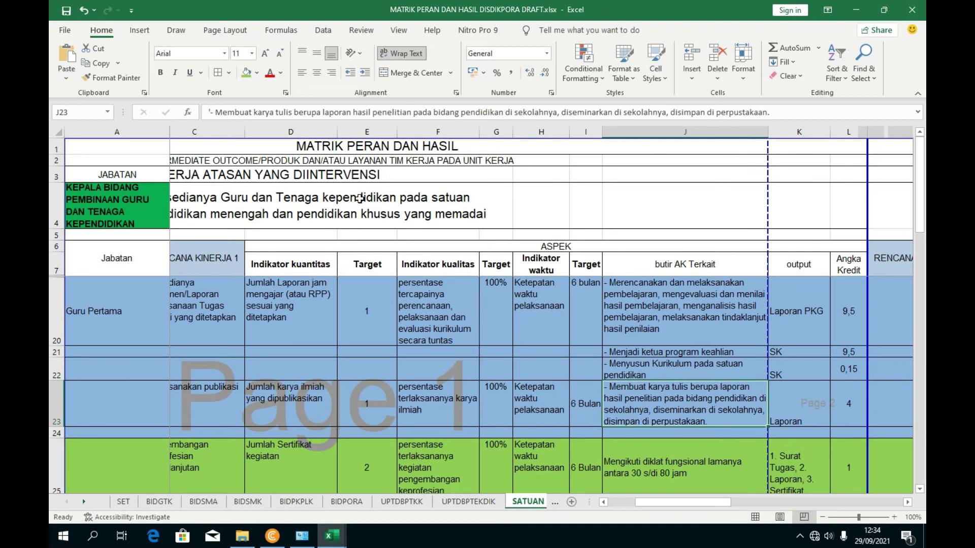
- Copy the publikasi ilmiah butir AK text from the matrix and paste it into E19 of CONTOH SKP JF GURU
{"action": "left_click", "coordinate": [322, 112]}
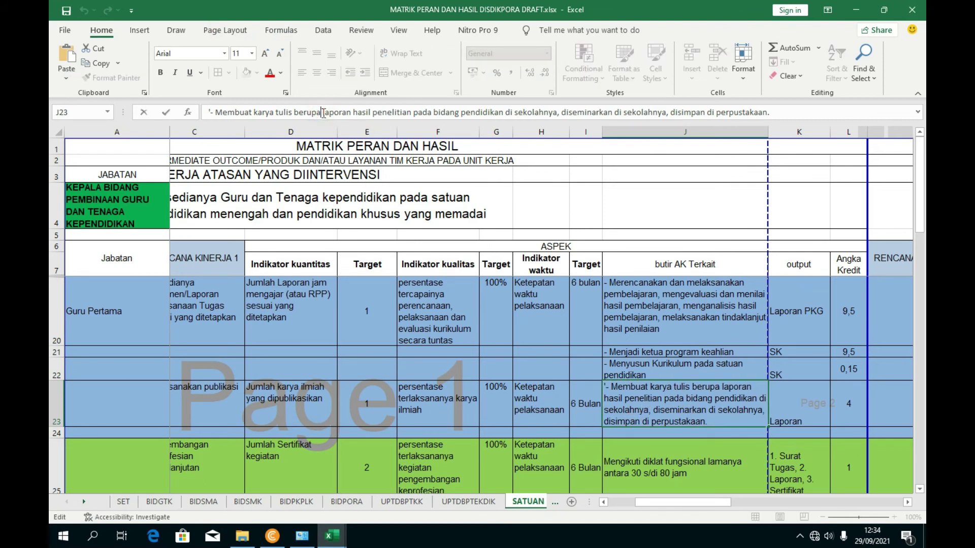
{"action": "triple_click", "coordinate": [325, 112]}
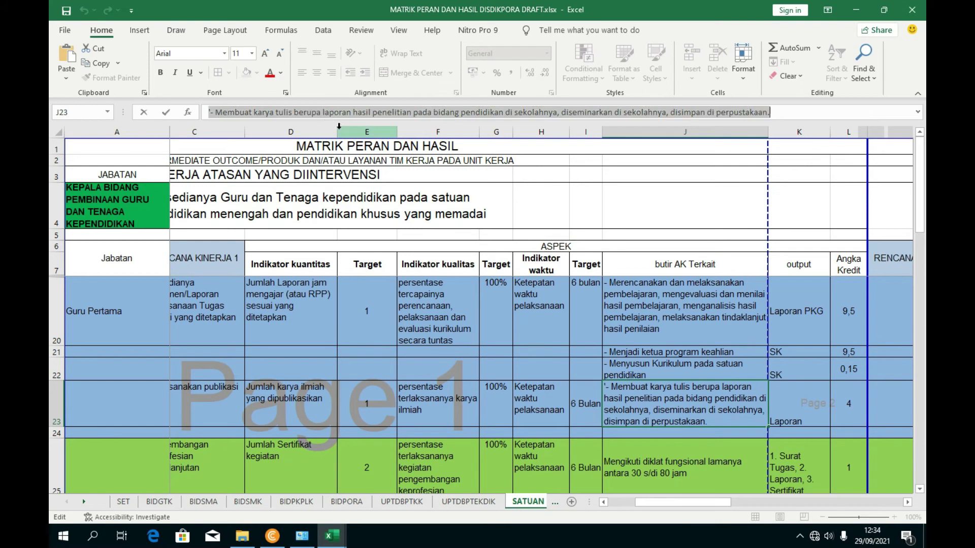
{"action": "mouse_move", "coordinate": [331, 536]}
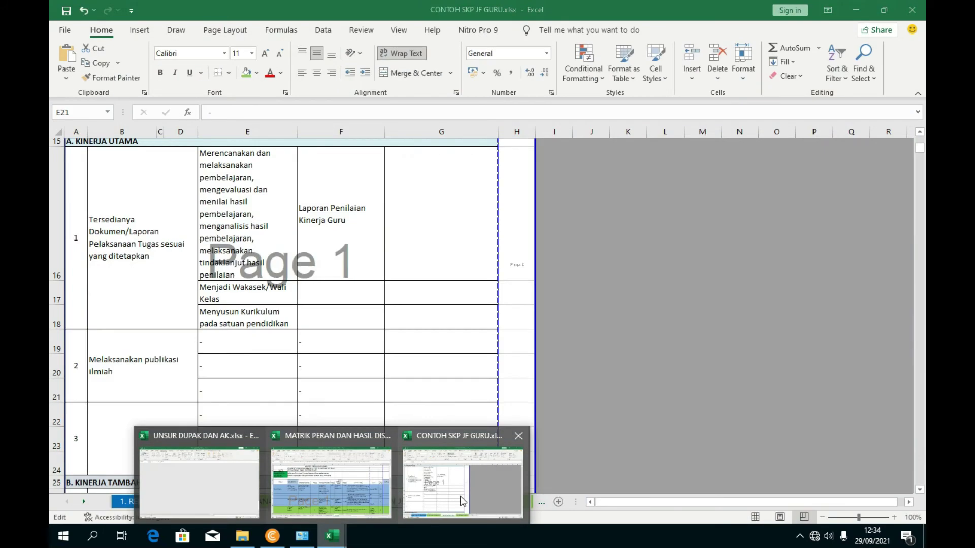
{"action": "left_click", "coordinate": [461, 501]}
{"action": "left_click", "coordinate": [217, 344]}
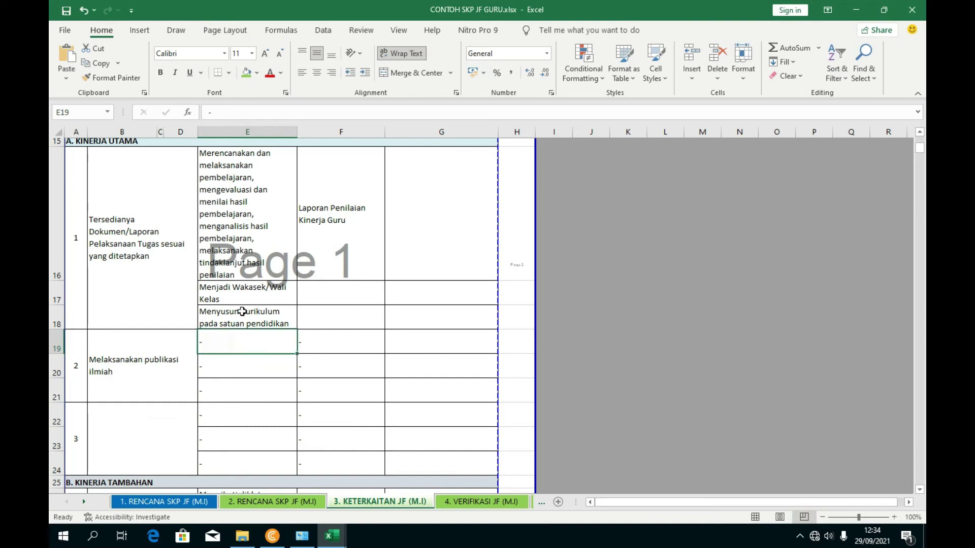
{"action": "left_click", "coordinate": [230, 112]}
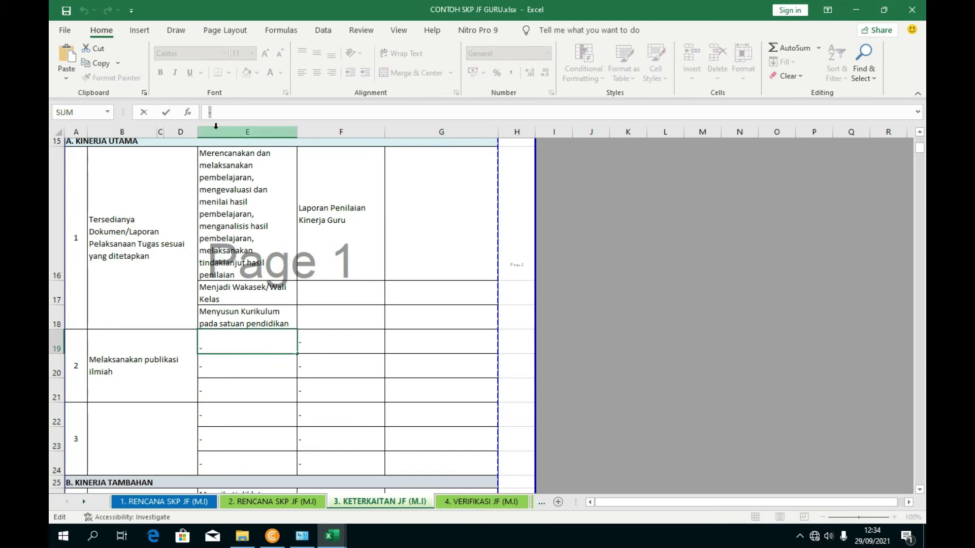
{"action": "type", "text": "- Membuat karya tulis berupa laporan hasil penelitian pada bidang pendidikan di sekolahnya, diseminasikan di sekolahnya, disimpan di perpustakaan"}
- Commit the pasted research-report text and autofit row 19 to show it fully
{"action": "left_click", "coordinate": [418, 318]}
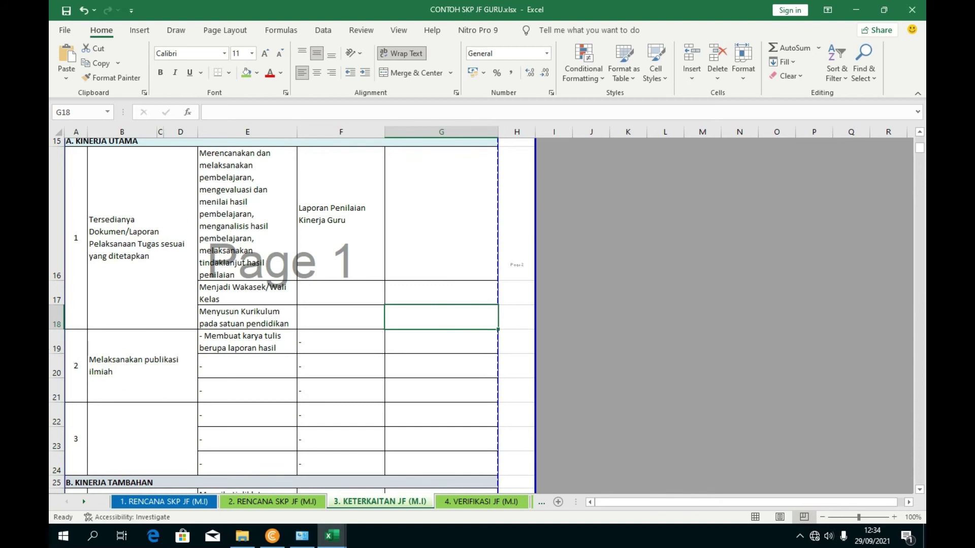
{"action": "left_click", "coordinate": [214, 345]}
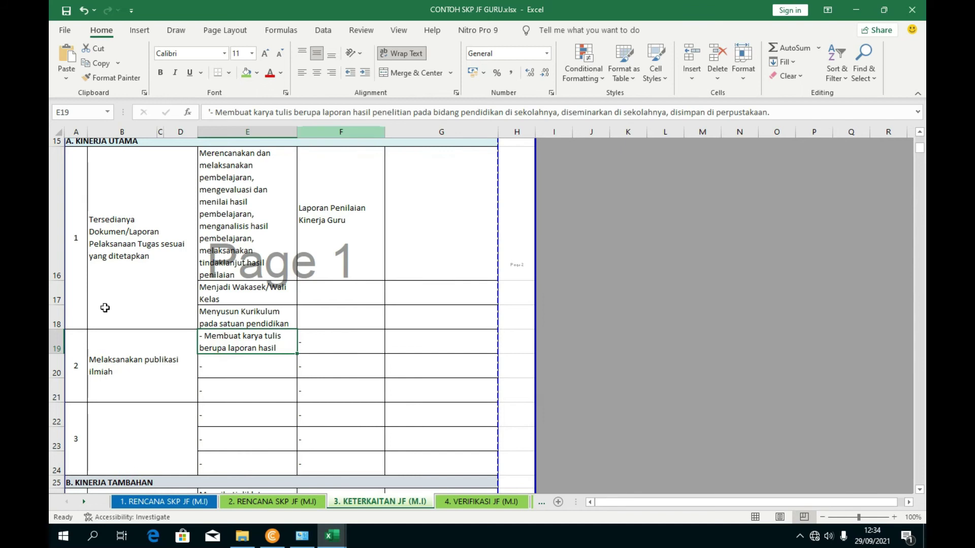
{"action": "double_click", "coordinate": [55, 354]}
{"action": "left_click", "coordinate": [330, 394]}
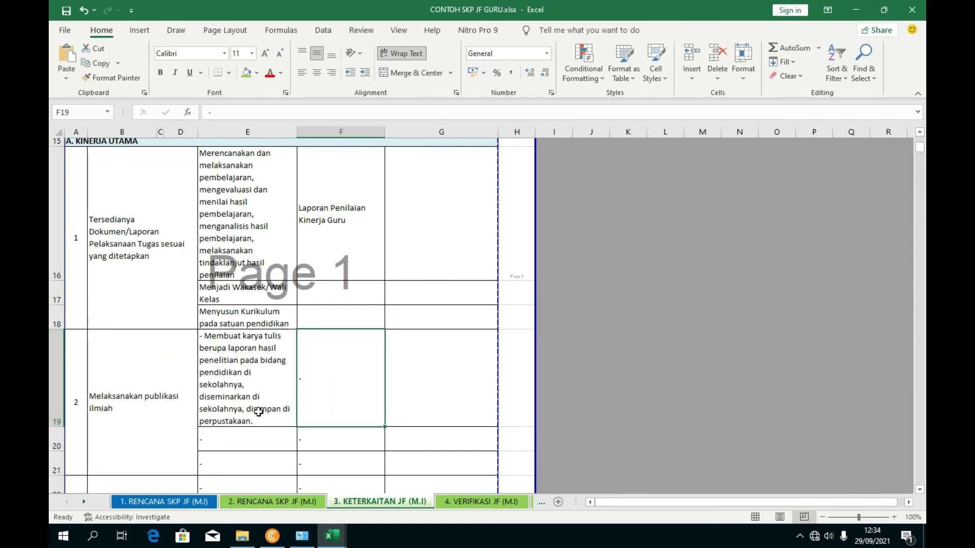
{"action": "scroll", "coordinate": [245, 377], "scroll_direction": "down", "scroll_amount": 1}
{"action": "left_click", "coordinate": [245, 403]}
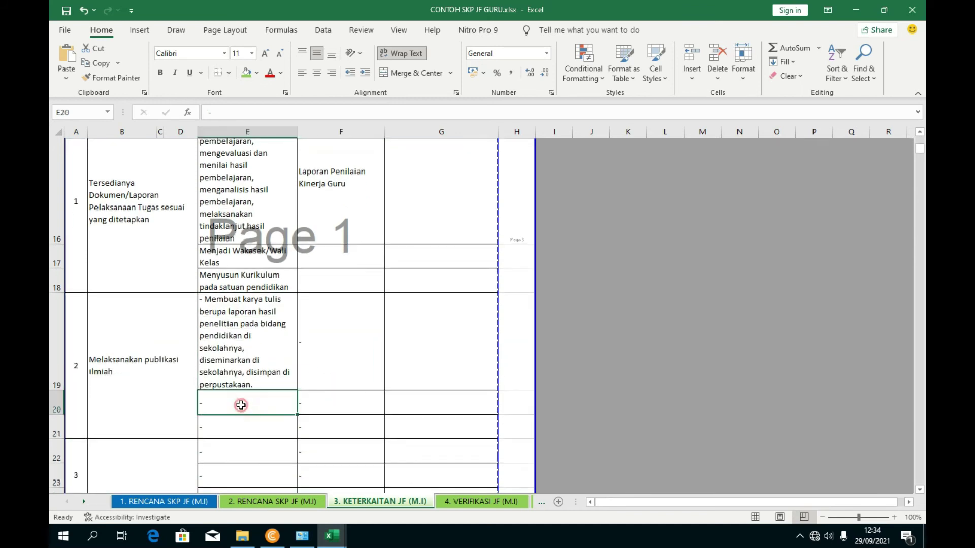
- Compare the matrix's publication row with entry 2 by switching between the two workbooks
{"action": "mouse_move", "coordinate": [332, 535]}
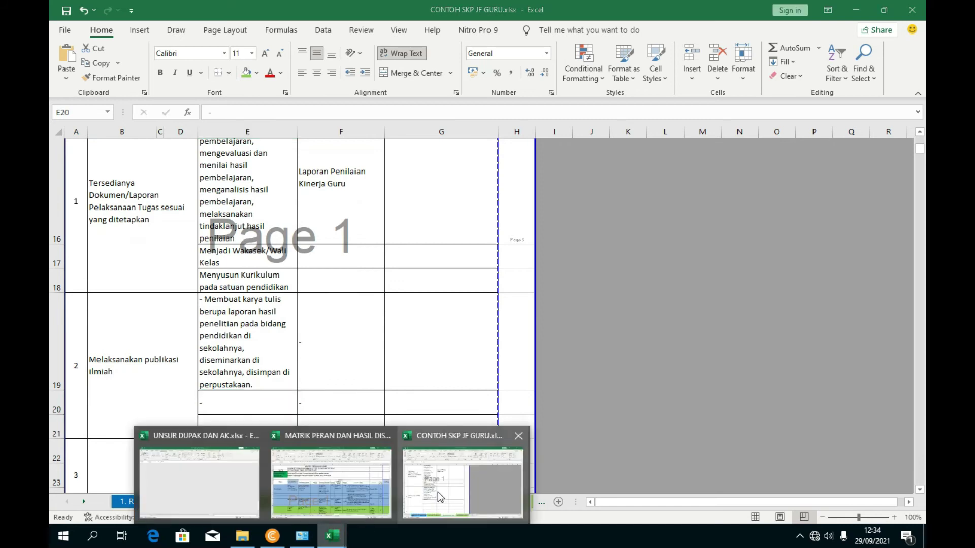
{"action": "left_click", "coordinate": [327, 482]}
{"action": "scroll", "coordinate": [639, 422], "scroll_direction": "down", "scroll_amount": 1}
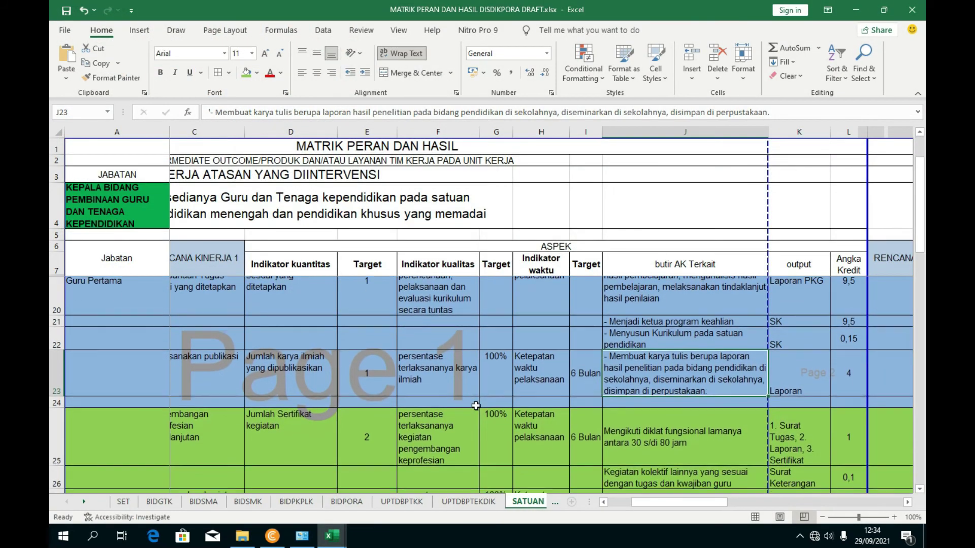
{"action": "mouse_move", "coordinate": [332, 535]}
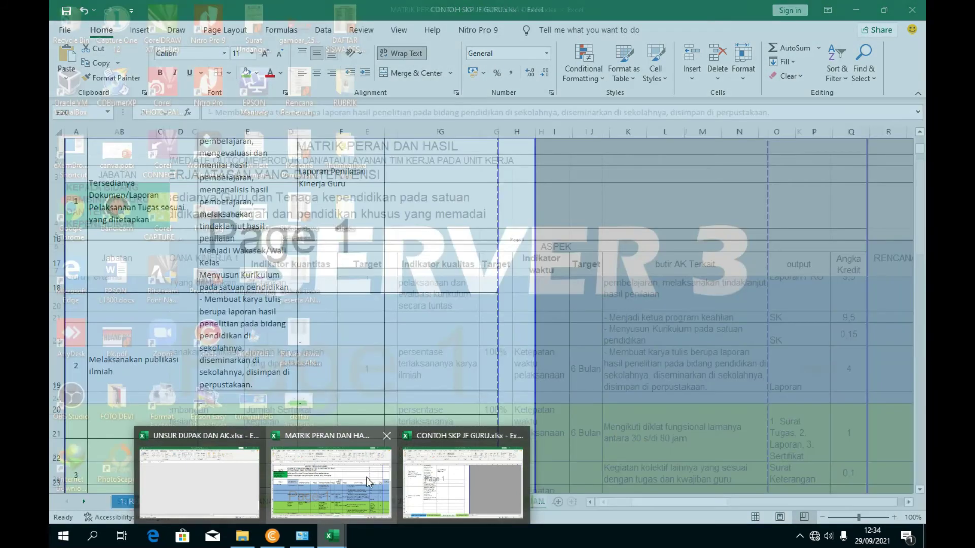
{"action": "left_click", "coordinate": [366, 477]}
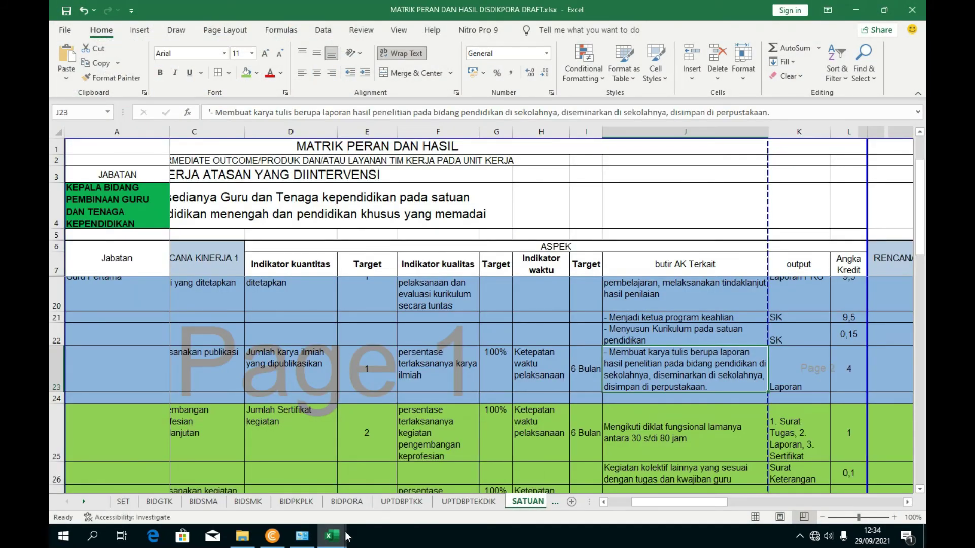
{"action": "mouse_move", "coordinate": [332, 536]}
{"action": "left_click", "coordinate": [197, 477]}
{"action": "scroll", "coordinate": [259, 315], "scroll_direction": "down", "scroll_amount": 1}
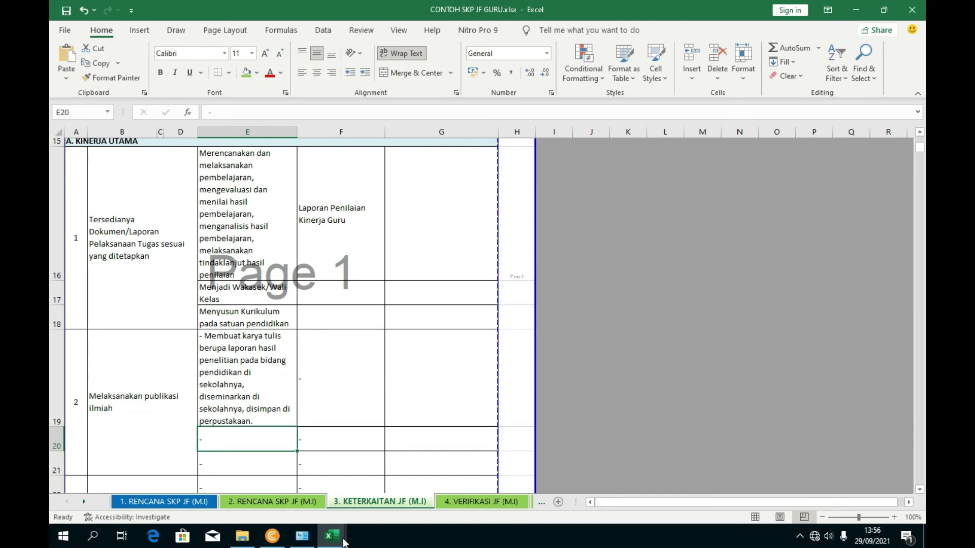
{"action": "mouse_move", "coordinate": [332, 536]}
{"action": "left_click", "coordinate": [321, 514]}
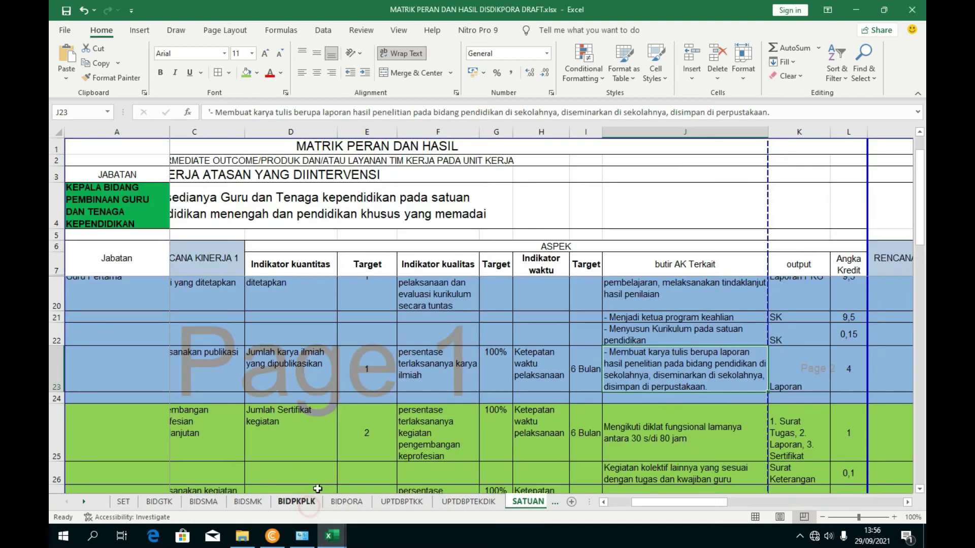
{"action": "scroll", "coordinate": [663, 431], "scroll_direction": "down", "scroll_amount": 1}
{"action": "scroll", "coordinate": [663, 430], "scroll_direction": "up", "scroll_amount": 1}
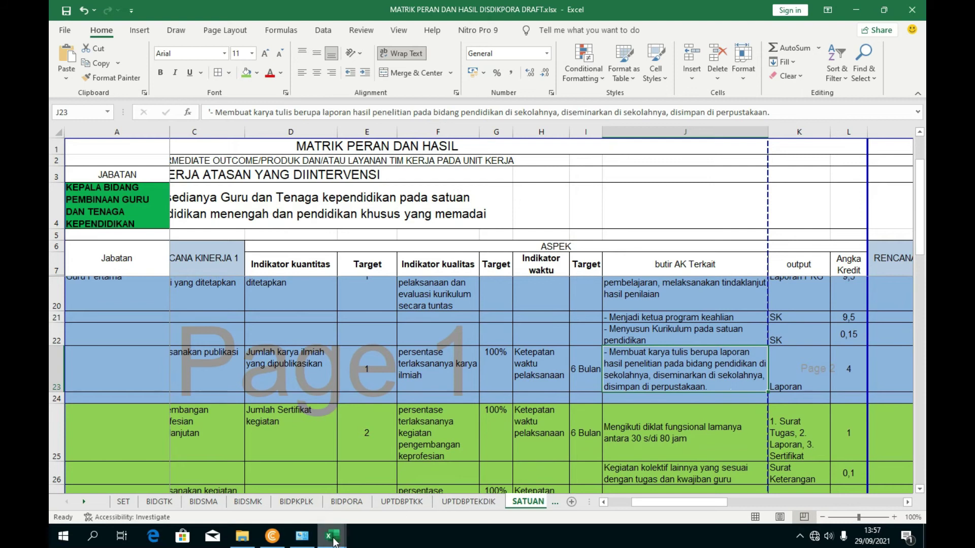
{"action": "mouse_move", "coordinate": [332, 535]}
{"action": "left_click", "coordinate": [463, 472]}
{"action": "scroll", "coordinate": [438, 368], "scroll_direction": "up", "scroll_amount": 3}
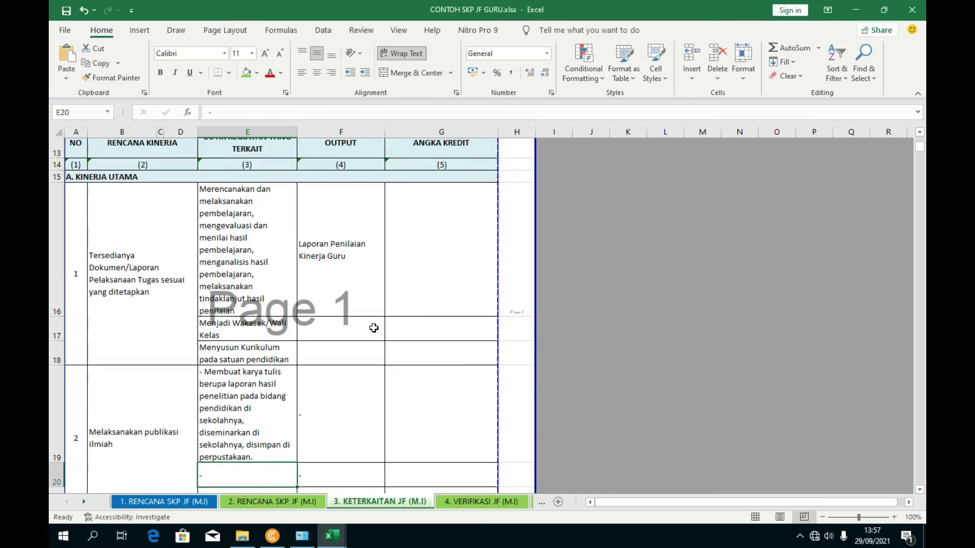
{"action": "scroll", "coordinate": [341, 390], "scroll_direction": "down", "scroll_amount": 1}
- Copy the output value 'Laporan' from K23 in the MATRIK PERAN DAN HASIL workbook
{"action": "left_click", "coordinate": [342, 390]}
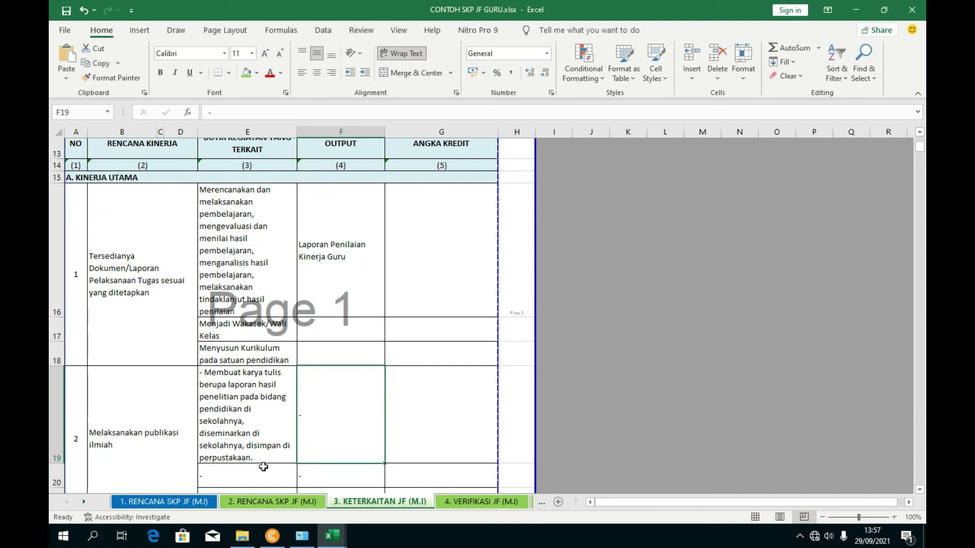
{"action": "mouse_move", "coordinate": [331, 535]}
{"action": "left_click", "coordinate": [435, 472]}
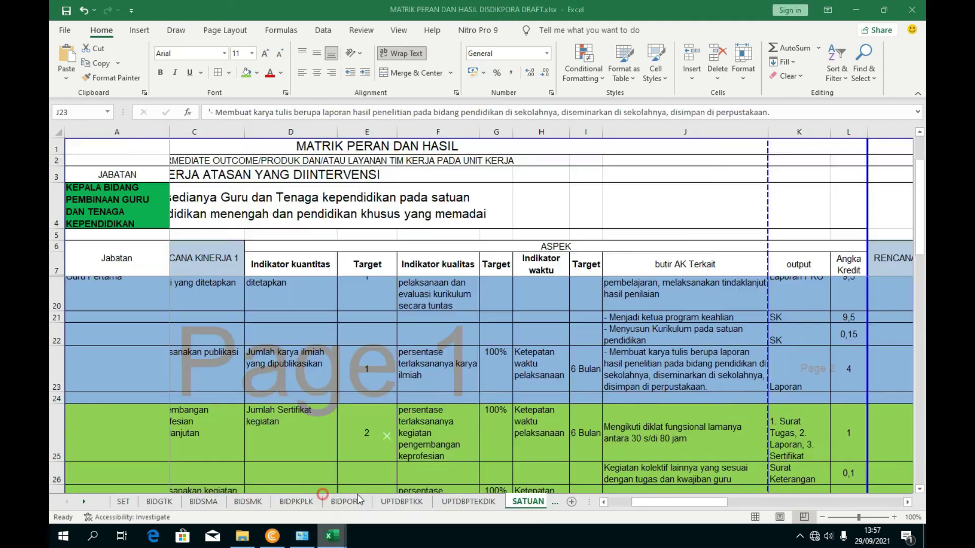
{"action": "left_click", "coordinate": [782, 386]}
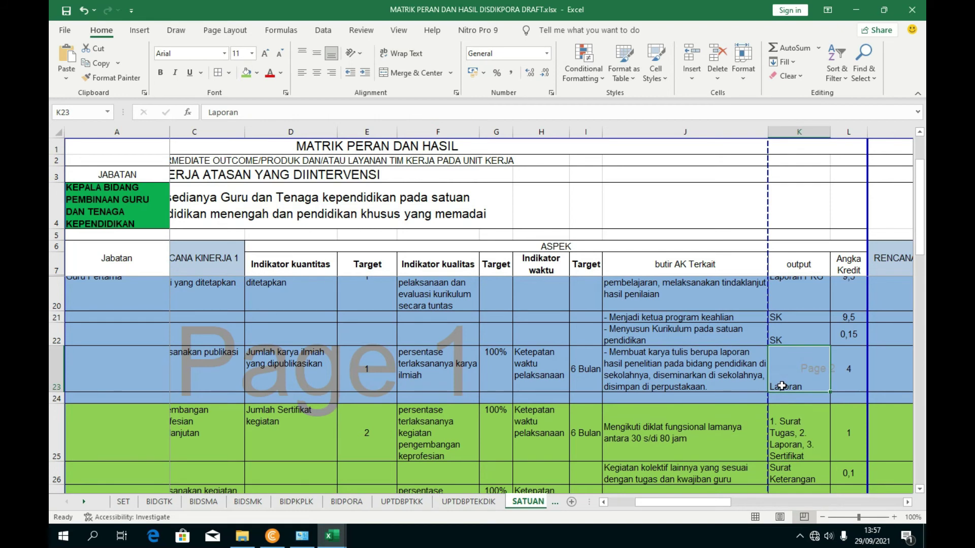
{"action": "left_click_drag", "start_coordinate": [268, 114], "coordinate": [190, 118]}
{"action": "key", "text": "ctrl+c"}
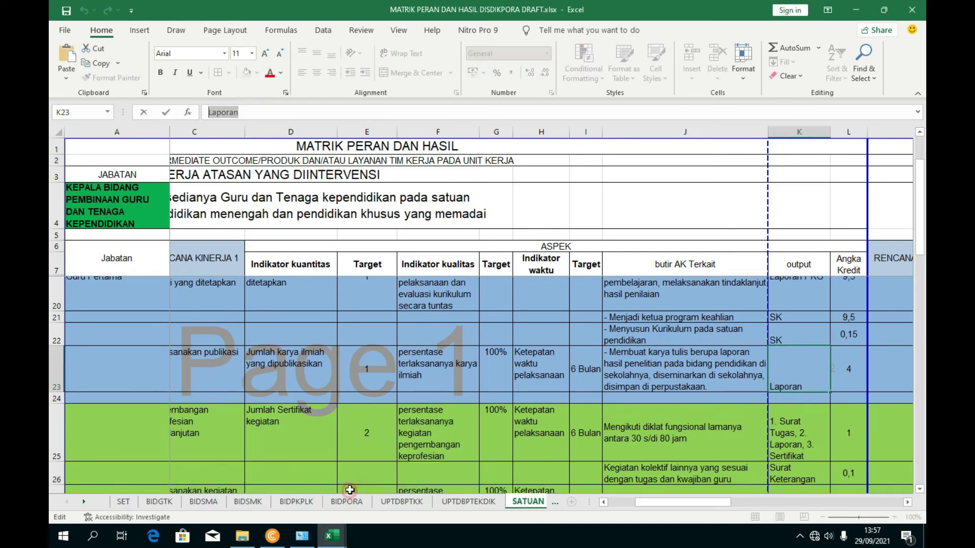
- Paste 'Laporan' into output cell F19 on the Keterkaitan sheet
{"action": "mouse_move", "coordinate": [332, 535]}
{"action": "left_click", "coordinate": [425, 490]}
{"action": "left_click", "coordinate": [329, 405]}
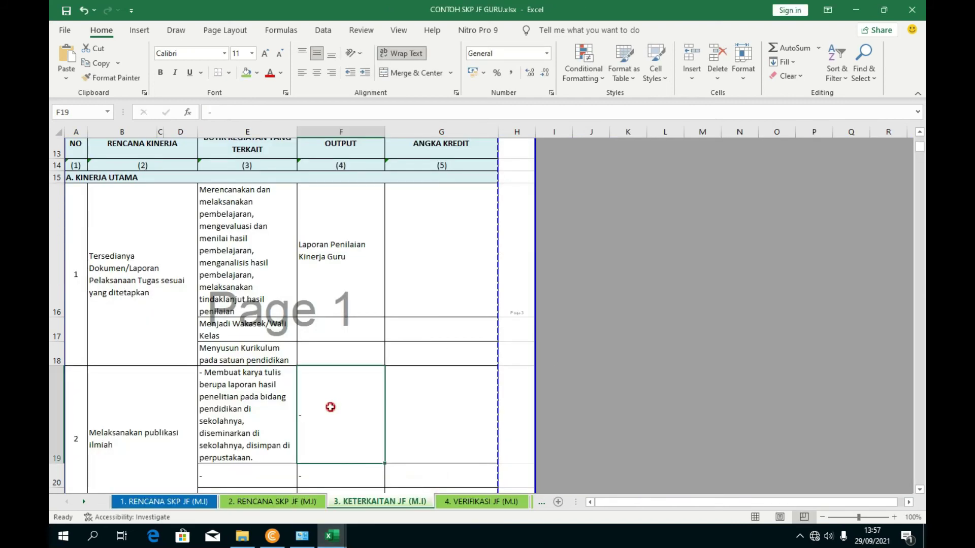
{"action": "scroll", "coordinate": [320, 418], "scroll_direction": "down", "scroll_amount": 1}
{"action": "right_click", "coordinate": [340, 370]}
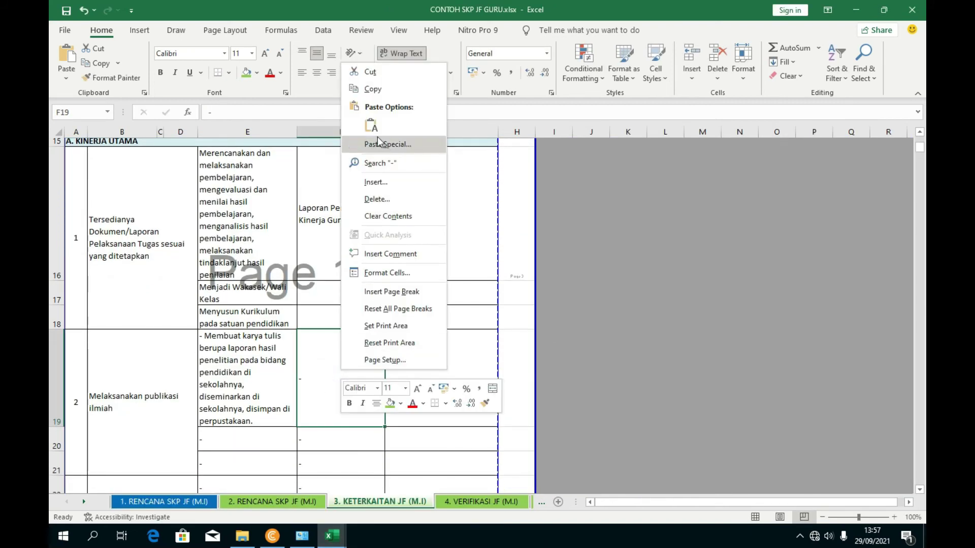
{"action": "left_click", "coordinate": [309, 382]}
{"action": "key", "text": "ctrl+v"}
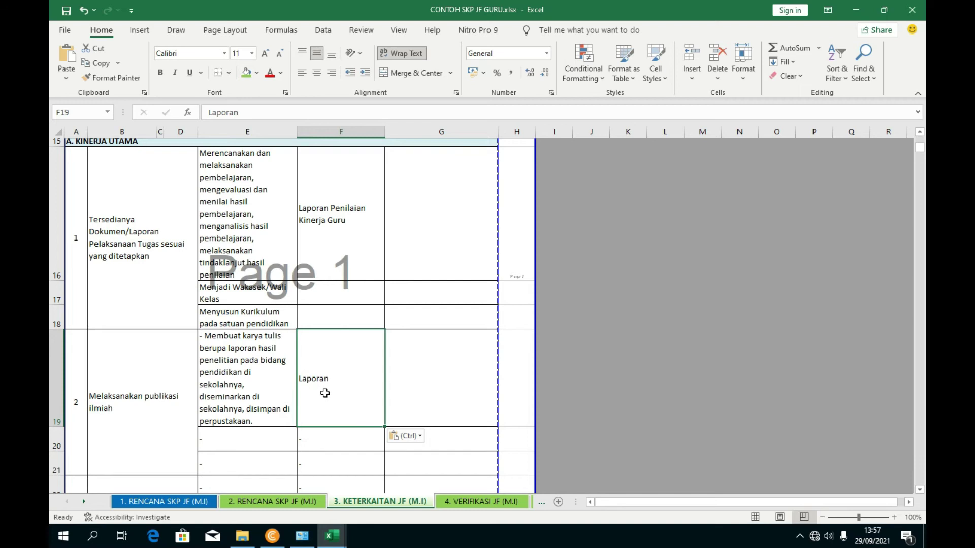
{"action": "left_click", "coordinate": [398, 403]}
{"action": "scroll", "coordinate": [362, 401], "scroll_direction": "up", "scroll_amount": 2}
{"action": "key", "text": "ctrl+v"}
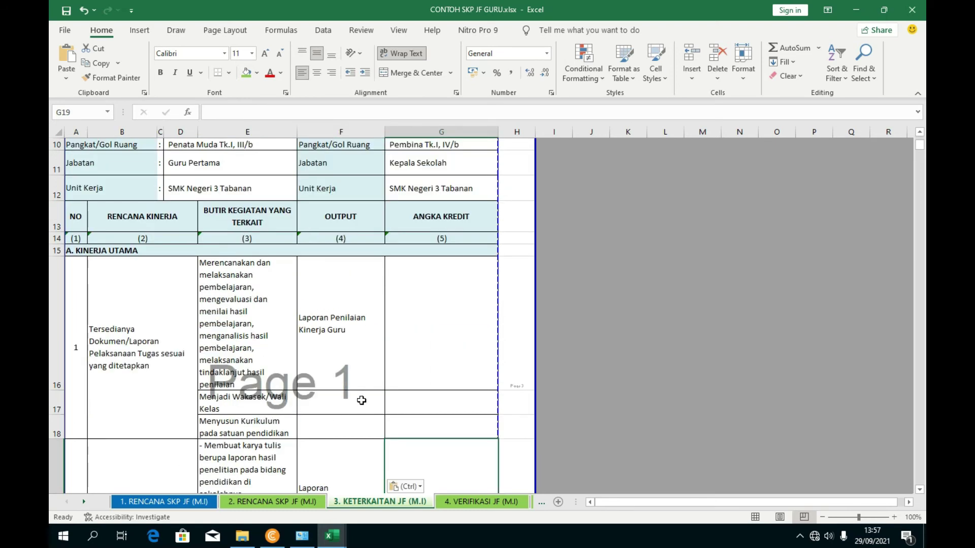
{"action": "scroll", "coordinate": [361, 401], "scroll_direction": "down", "scroll_amount": 2}
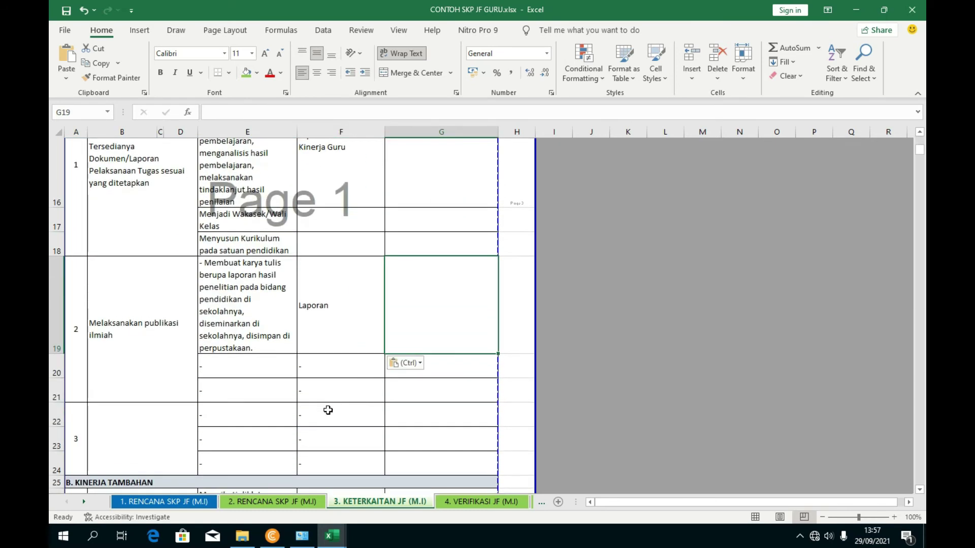
{"action": "left_click", "coordinate": [181, 426]}
{"action": "scroll", "coordinate": [174, 380], "scroll_direction": "down", "scroll_amount": 1}
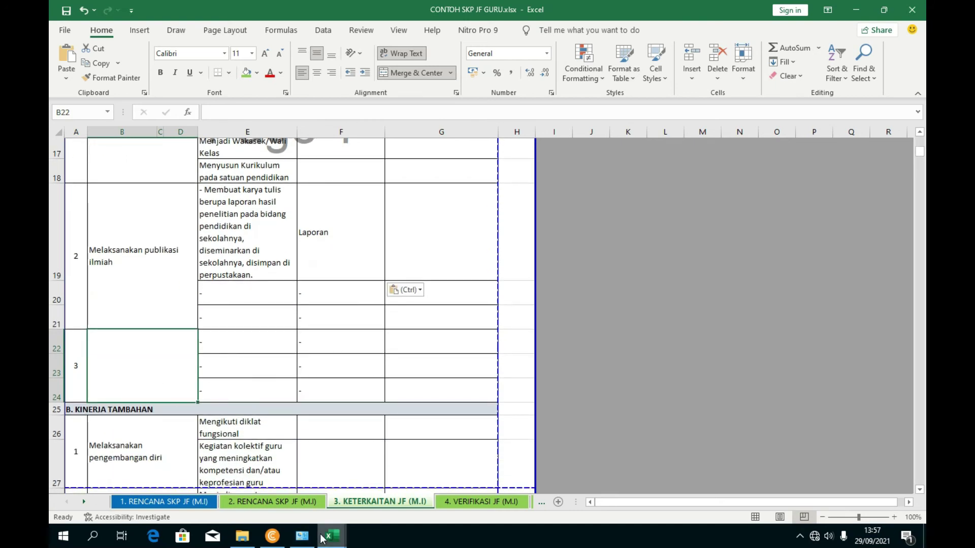
{"action": "mouse_move", "coordinate": [333, 536]}
{"action": "left_click", "coordinate": [296, 501]}
{"action": "scroll", "coordinate": [224, 398], "scroll_direction": "down", "scroll_amount": 2}
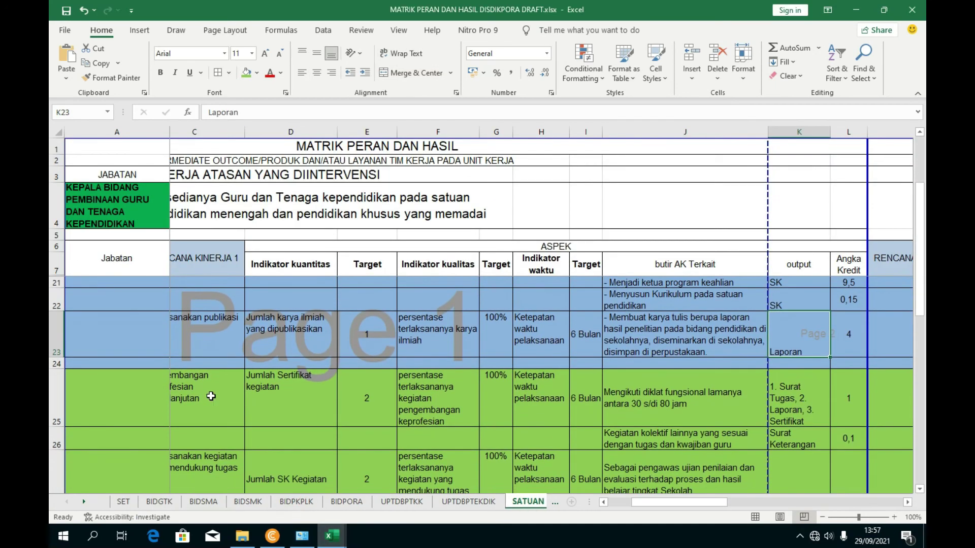
{"action": "left_click", "coordinate": [224, 398]}
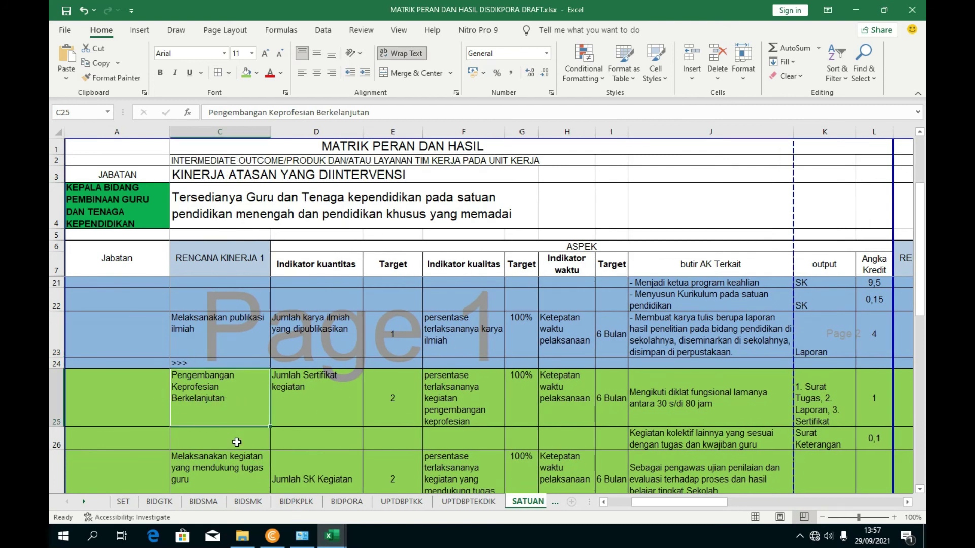
{"action": "left_click_drag", "start_coordinate": [634, 502], "coordinate": [563, 493]}
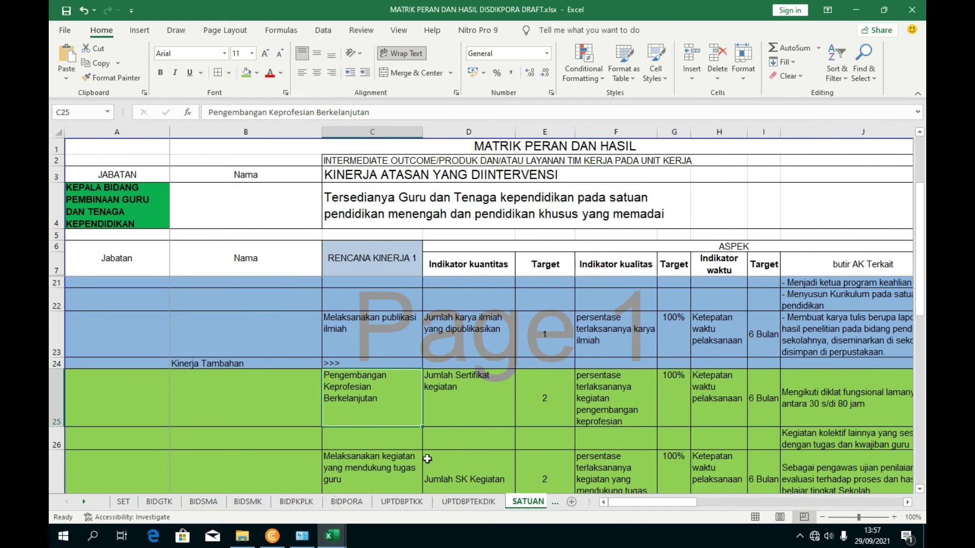
{"action": "mouse_move", "coordinate": [332, 536]}
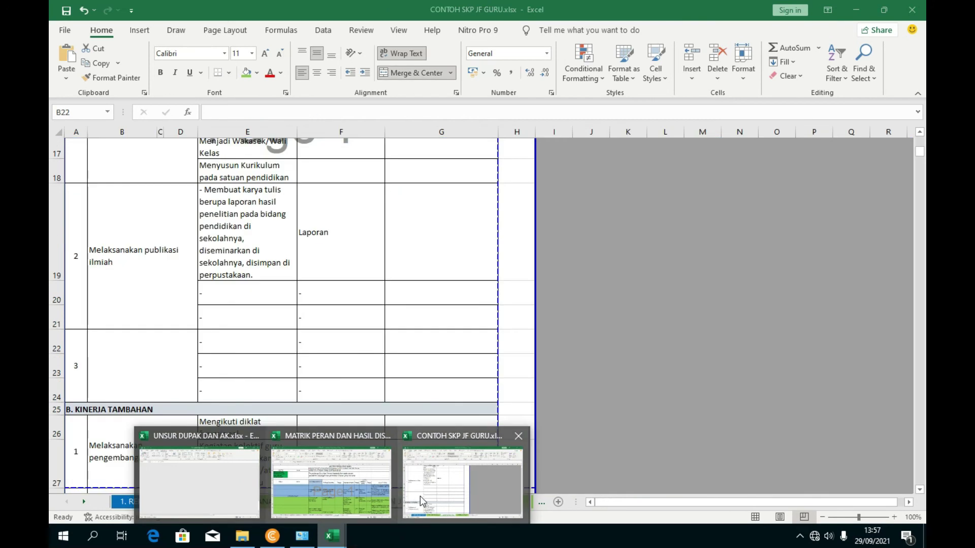
{"action": "left_click", "coordinate": [420, 501]}
{"action": "scroll", "coordinate": [157, 387], "scroll_direction": "down", "scroll_amount": 3}
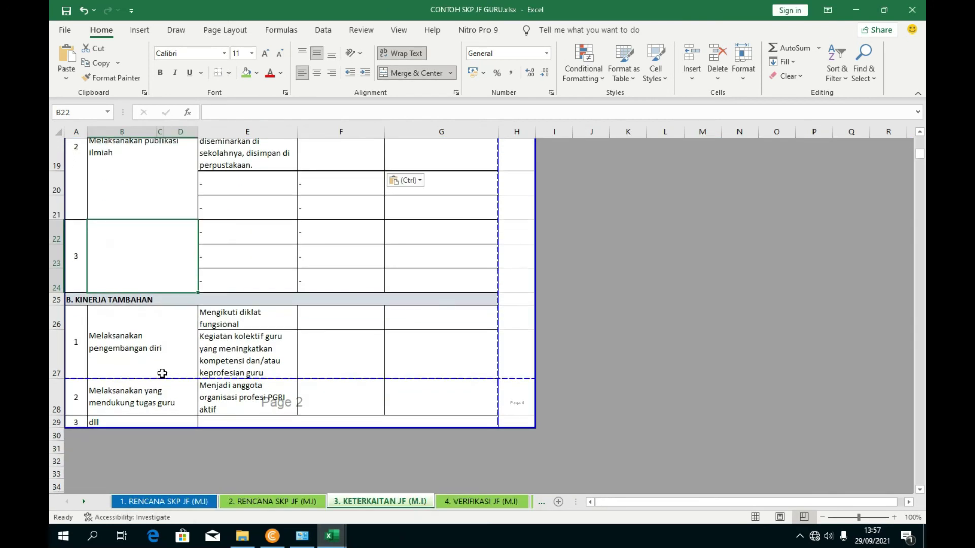
{"action": "left_click", "coordinate": [151, 352]}
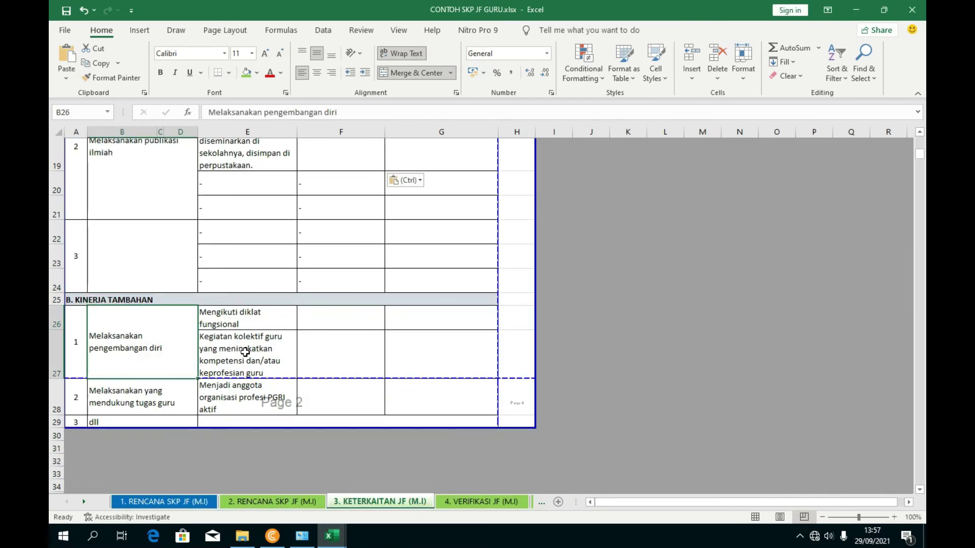
{"action": "left_click", "coordinate": [154, 398]}
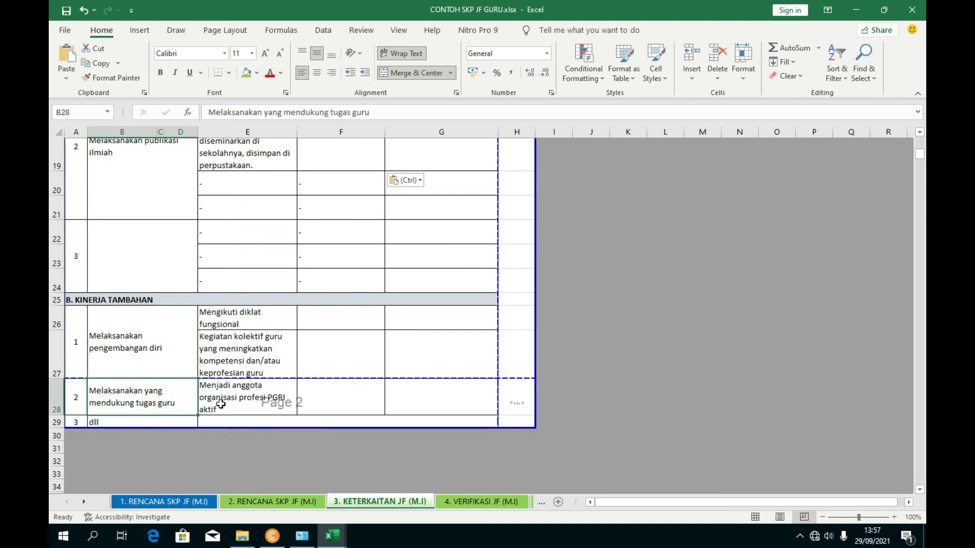
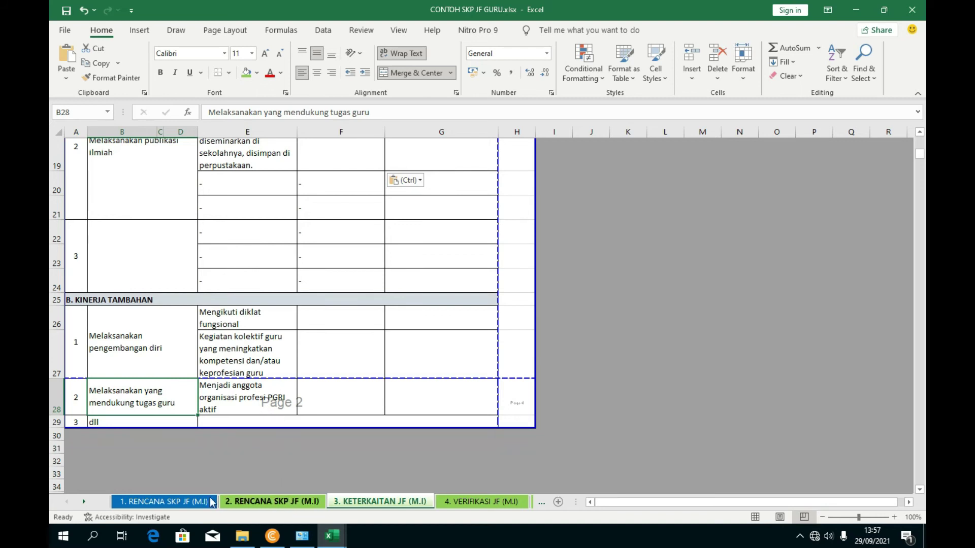
- Replace E26 with the fuller diklat fungsional wording copied from the Matrik workbook's J25
{"action": "scroll", "coordinate": [301, 355], "scroll_direction": "up", "scroll_amount": 10}
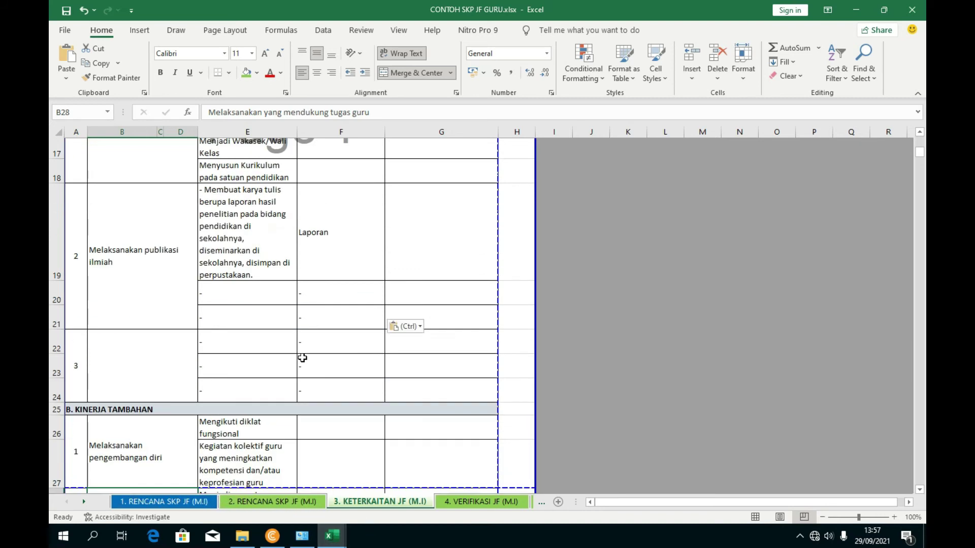
{"action": "scroll", "coordinate": [249, 310], "scroll_direction": "down", "scroll_amount": 3}
{"action": "scroll", "coordinate": [252, 316], "scroll_direction": "down", "scroll_amount": 1}
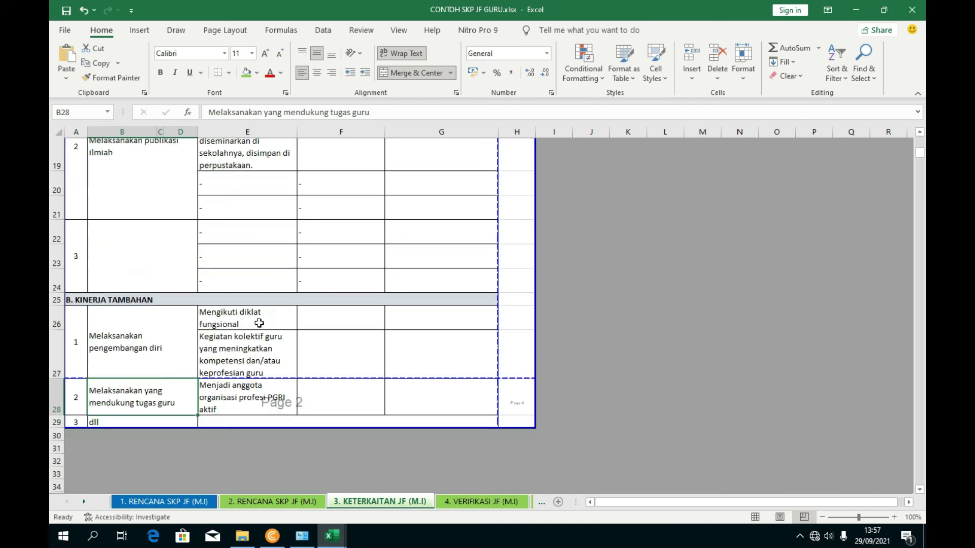
{"action": "left_click", "coordinate": [258, 346]}
{"action": "left_click", "coordinate": [263, 325]}
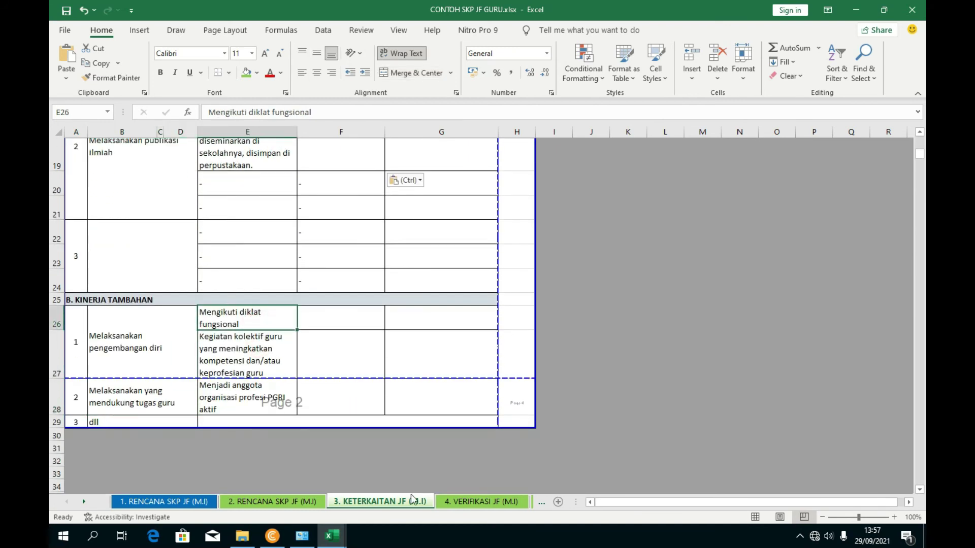
{"action": "mouse_move", "coordinate": [333, 536]}
{"action": "left_click", "coordinate": [337, 488]}
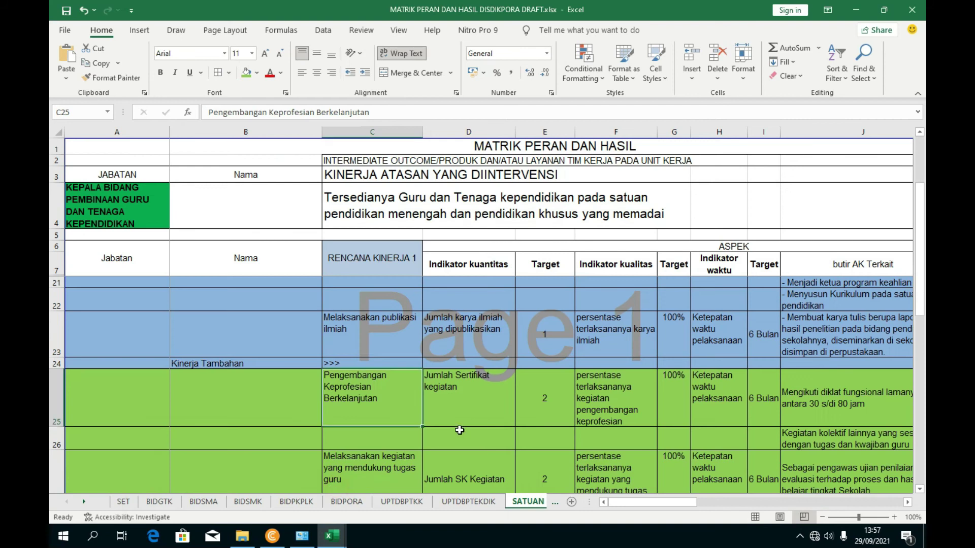
{"action": "scroll", "coordinate": [459, 430], "scroll_direction": "down", "scroll_amount": 1}
{"action": "left_click", "coordinate": [715, 375]}
{"action": "left_click_drag", "start_coordinate": [659, 503], "coordinate": [689, 502]}
{"action": "left_click", "coordinate": [621, 379]}
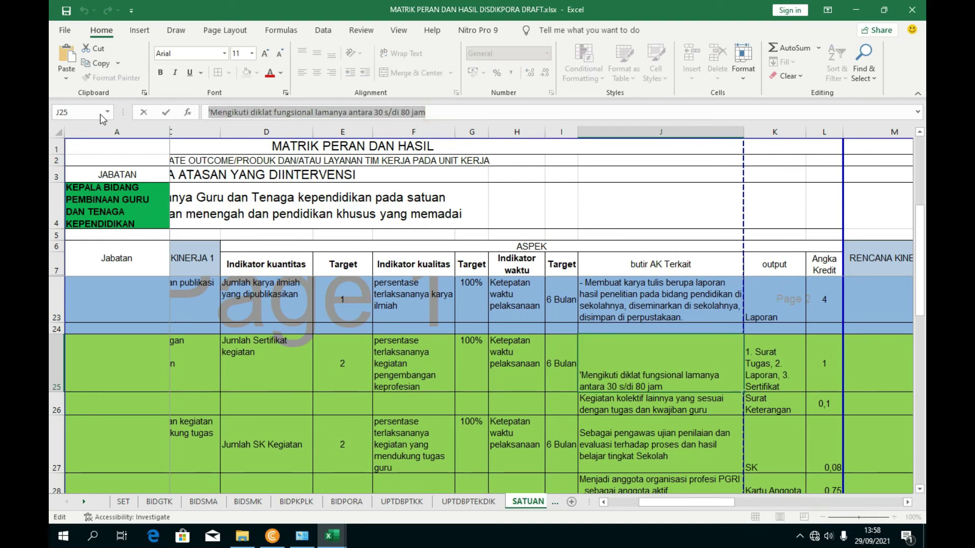
{"action": "mouse_move", "coordinate": [332, 536]}
{"action": "left_click", "coordinate": [462, 483]}
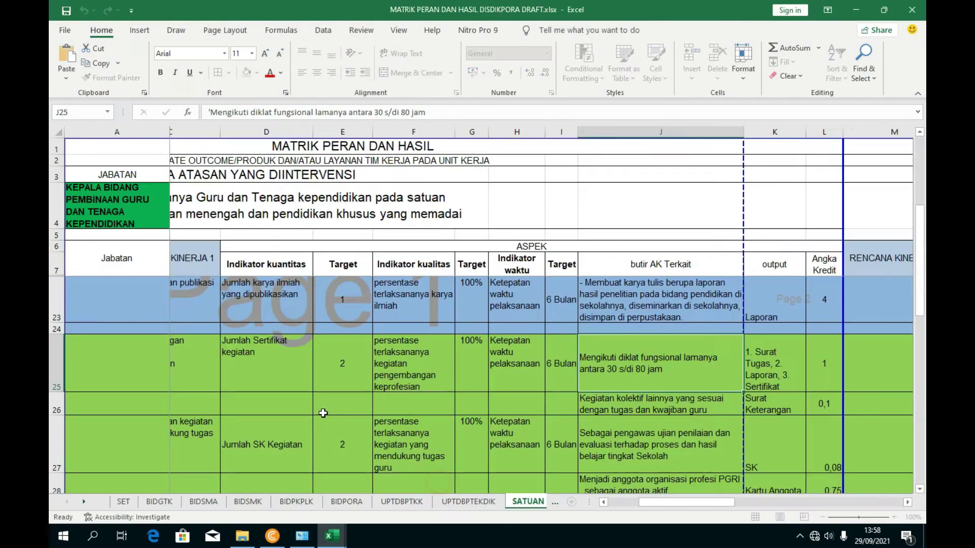
{"action": "triple_click", "coordinate": [287, 115]}
{"action": "type", "text": "Mengikuti diklat fungsional lamanya antara 30 s/d 80 jam"}
{"action": "left_click", "coordinate": [410, 365]}
- Replace E27 with 'Kegiatan kolektif lainnya yang sesuai dengan tugas dan kwajiban guru' from J26
{"action": "left_click", "coordinate": [232, 375]}
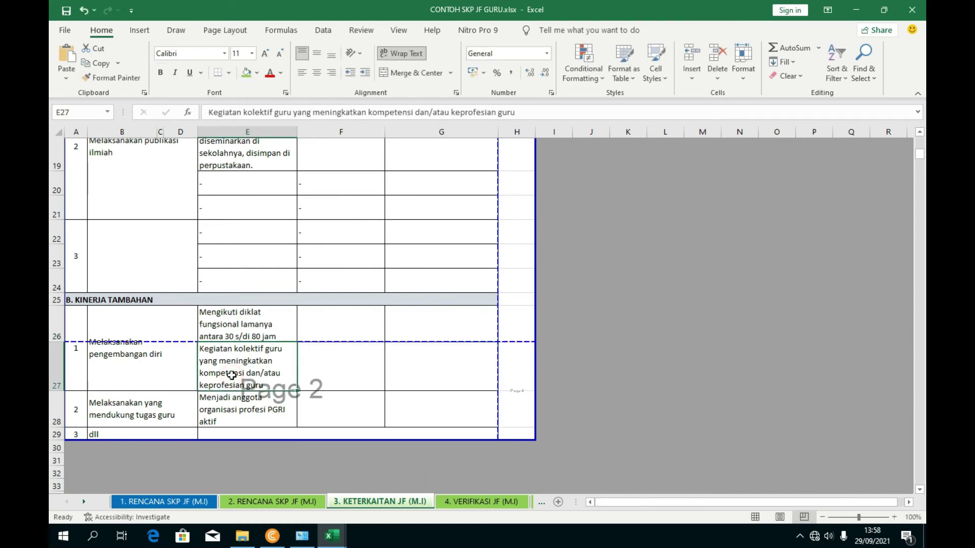
{"action": "mouse_move", "coordinate": [332, 535]}
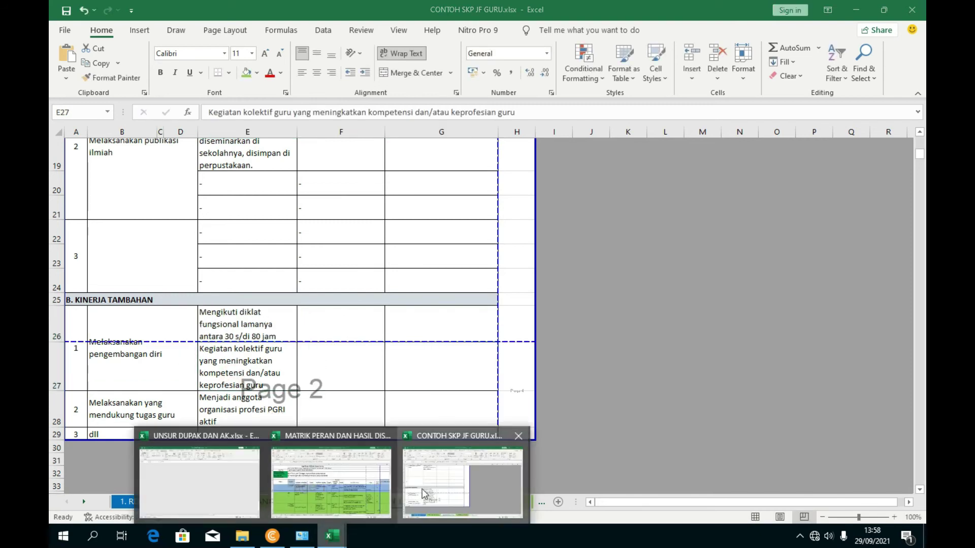
{"action": "left_click", "coordinate": [296, 479]}
{"action": "left_click", "coordinate": [606, 410]}
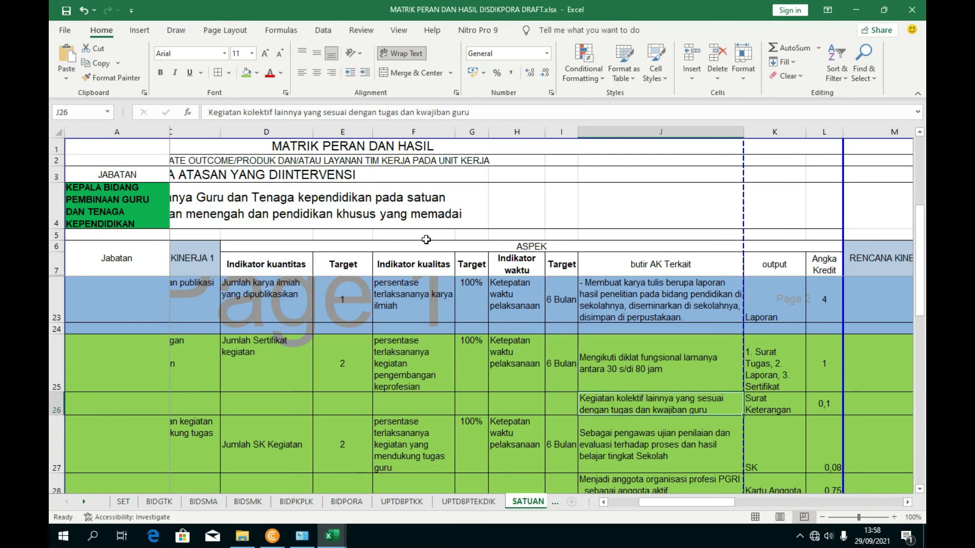
{"action": "left_click_drag", "start_coordinate": [499, 108], "coordinate": [200, 111]}
{"action": "key", "text": "ctrl+c"}
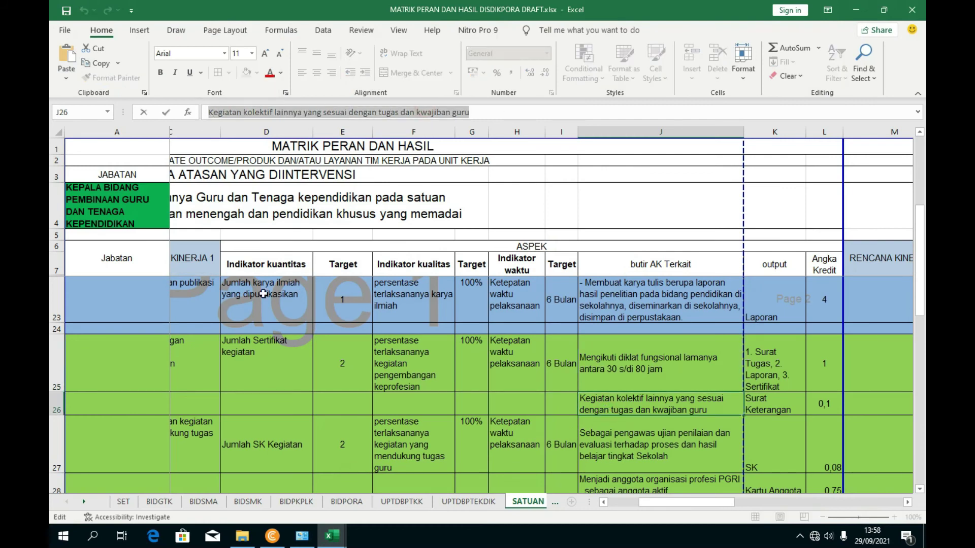
{"action": "mouse_move", "coordinate": [332, 536]}
{"action": "left_click", "coordinate": [432, 490]}
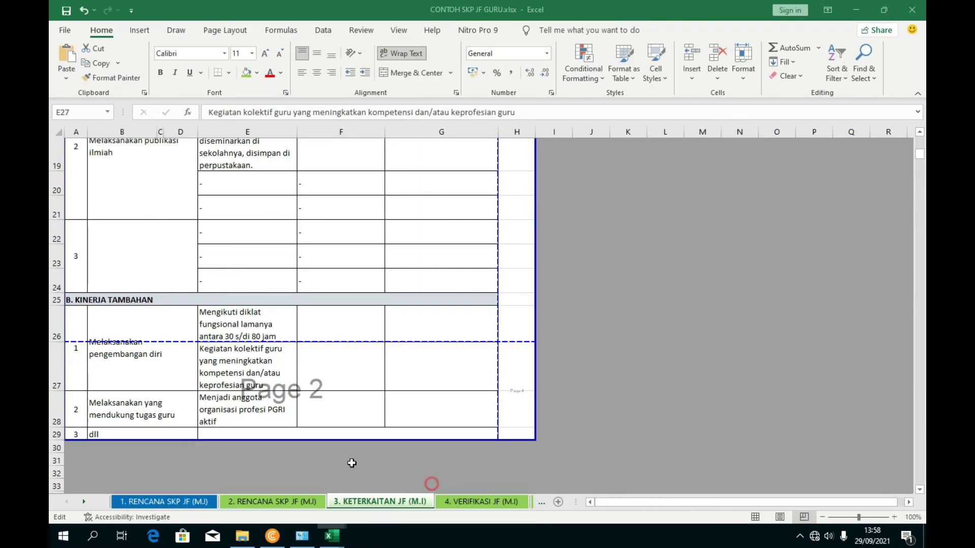
{"action": "left_click", "coordinate": [246, 376]}
{"action": "left_click_drag", "start_coordinate": [519, 113], "coordinate": [209, 113]}
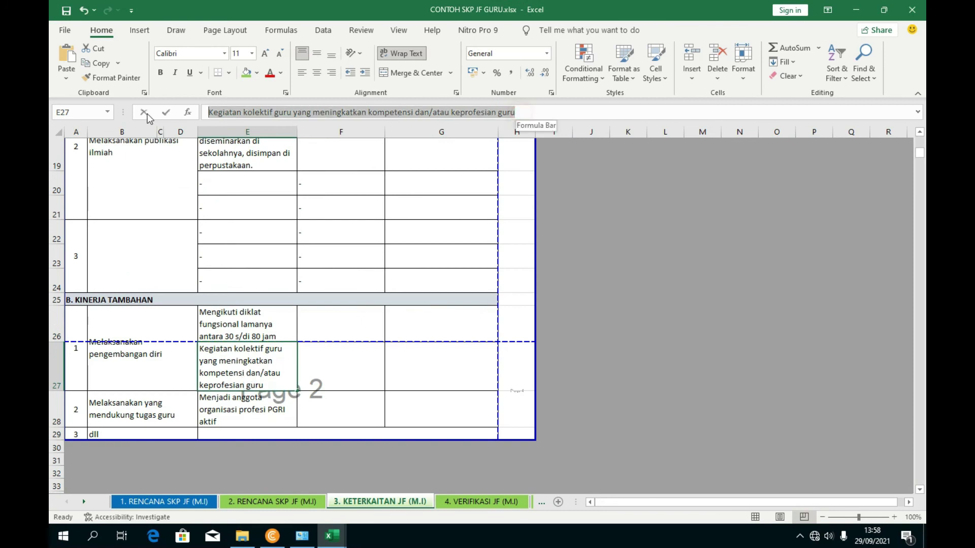
{"action": "key", "text": "ctrl+v"}
{"action": "left_click", "coordinate": [455, 330]}
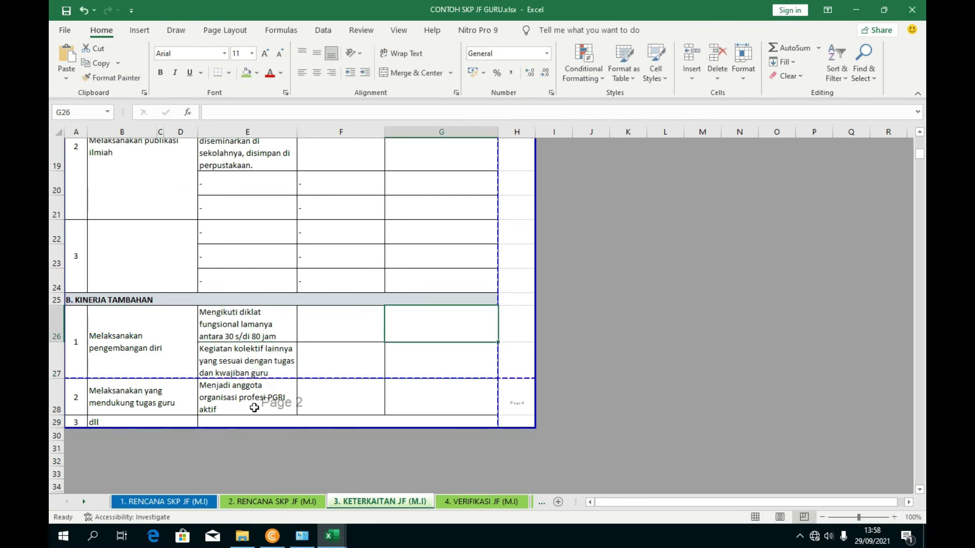
- Check the PGRI entry in row 28 and the empty row 29, then select row 28
{"action": "left_click", "coordinate": [227, 404]}
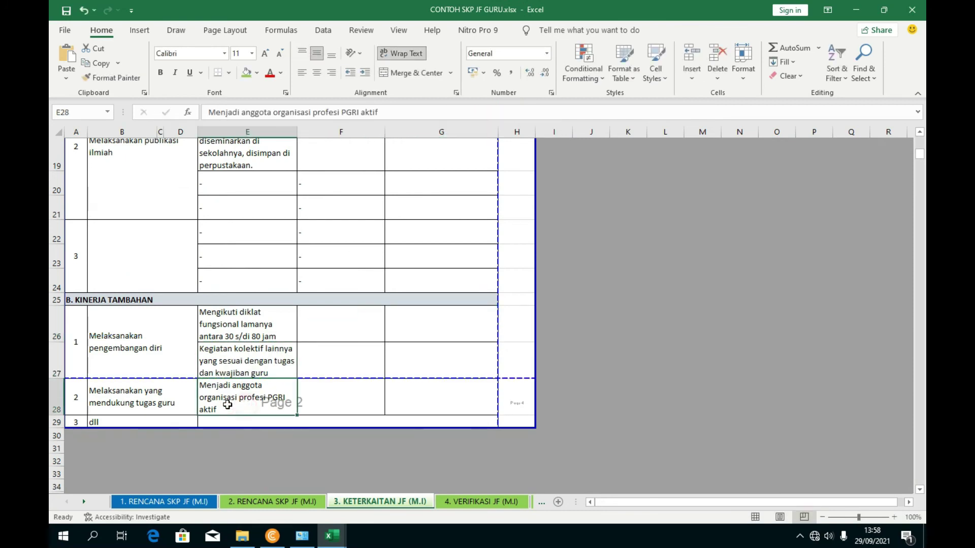
{"action": "left_click", "coordinate": [263, 419]}
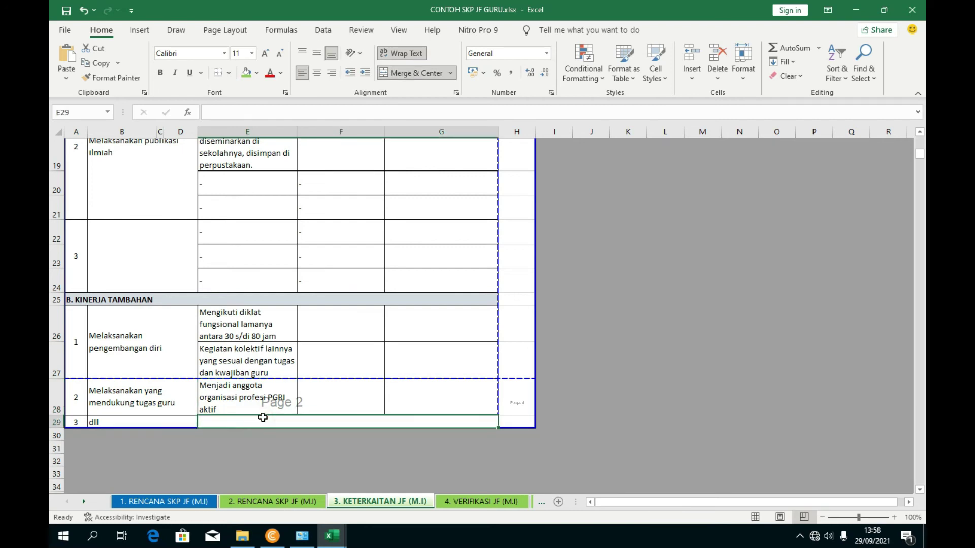
{"action": "left_click", "coordinate": [56, 404]}
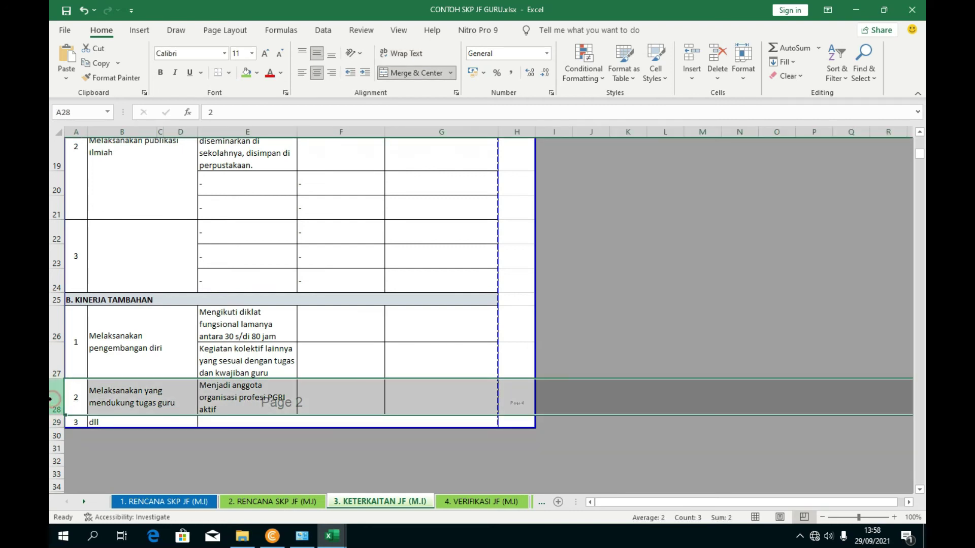
- Insert a blank row at row 29, above the dll entry
{"action": "left_click", "coordinate": [54, 421]}
{"action": "right_click", "coordinate": [54, 421]}
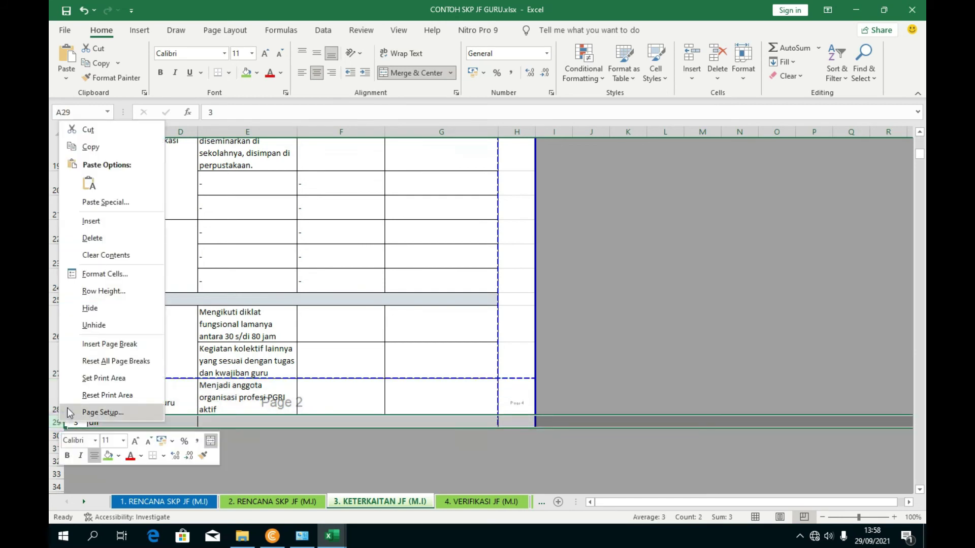
{"action": "left_click", "coordinate": [97, 219]}
{"action": "left_click", "coordinate": [234, 419]}
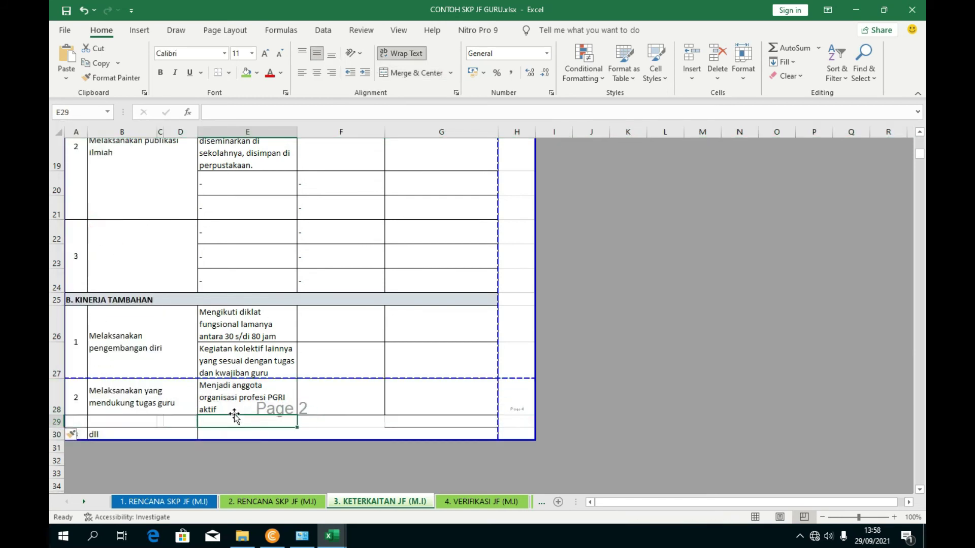
{"action": "left_click", "coordinate": [243, 410]}
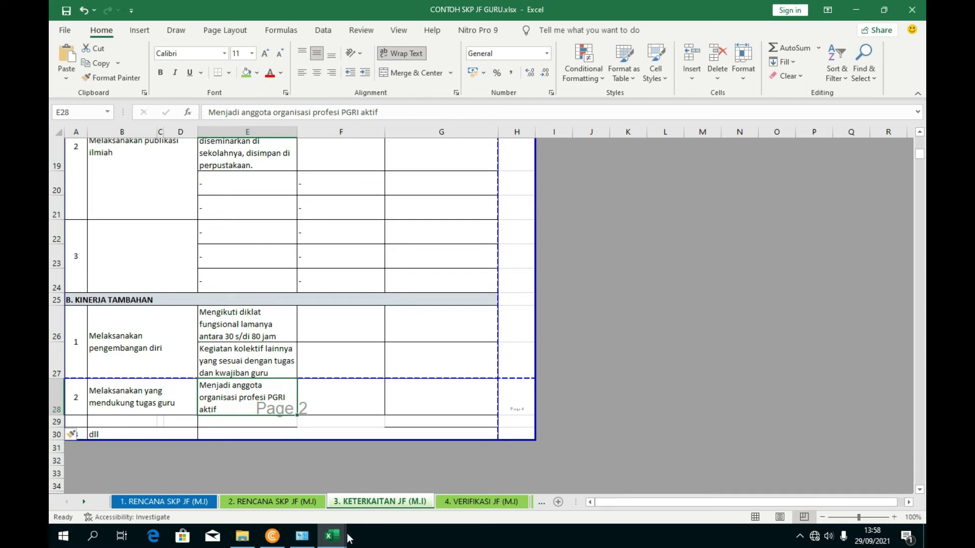
- Replace E28 with the Sebagai pengawas ujian wording copied from the Matrik workbook's J27
{"action": "mouse_move", "coordinate": [334, 536]}
{"action": "left_click", "coordinate": [325, 480]}
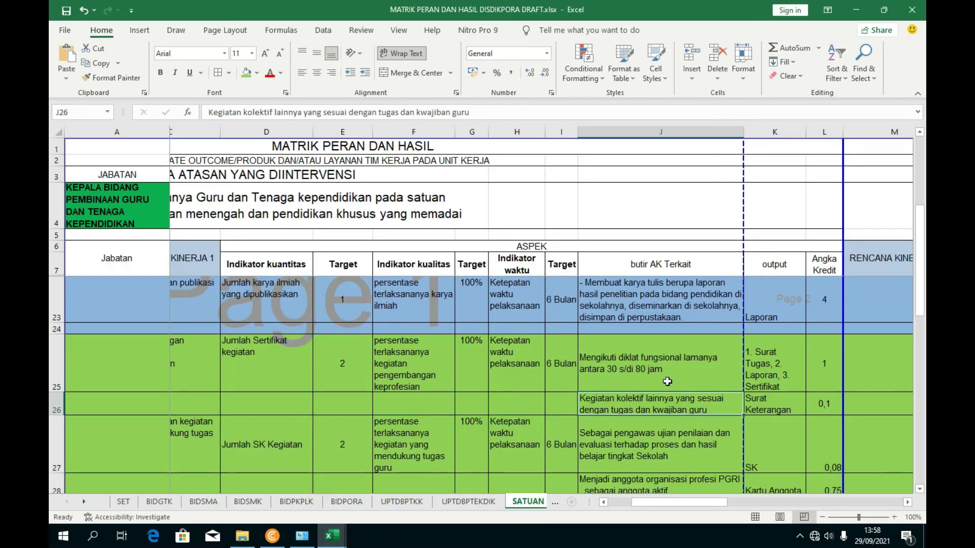
{"action": "scroll", "coordinate": [667, 381], "scroll_direction": "down", "scroll_amount": 1}
{"action": "left_click", "coordinate": [641, 384]}
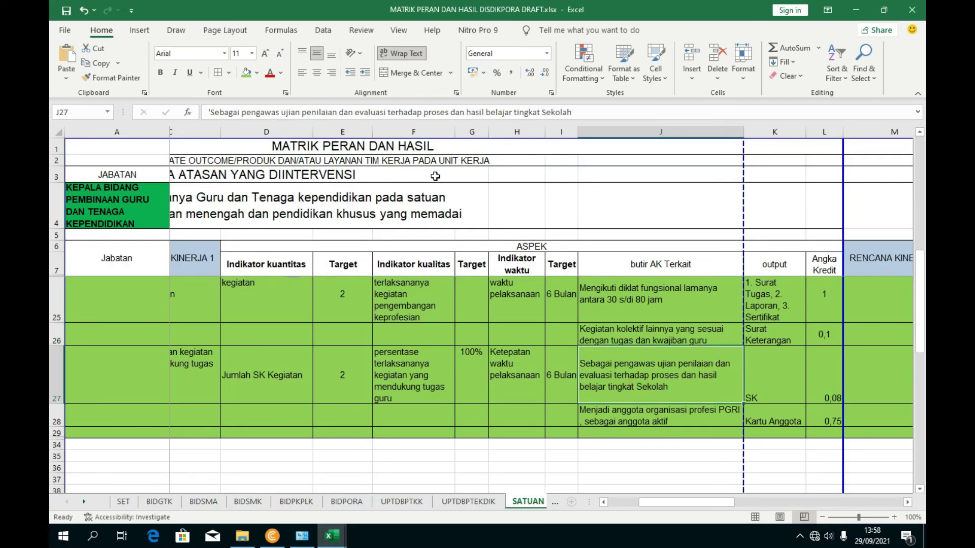
{"action": "left_click_drag", "start_coordinate": [574, 113], "coordinate": [149, 113]}
{"action": "key", "text": "ctrl+c"}
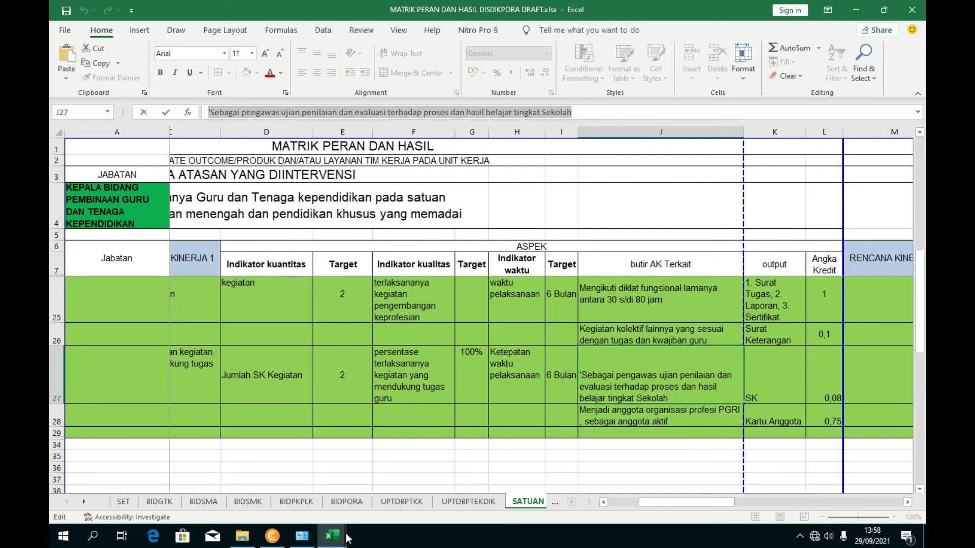
{"action": "mouse_move", "coordinate": [347, 539]}
{"action": "left_click", "coordinate": [425, 480]}
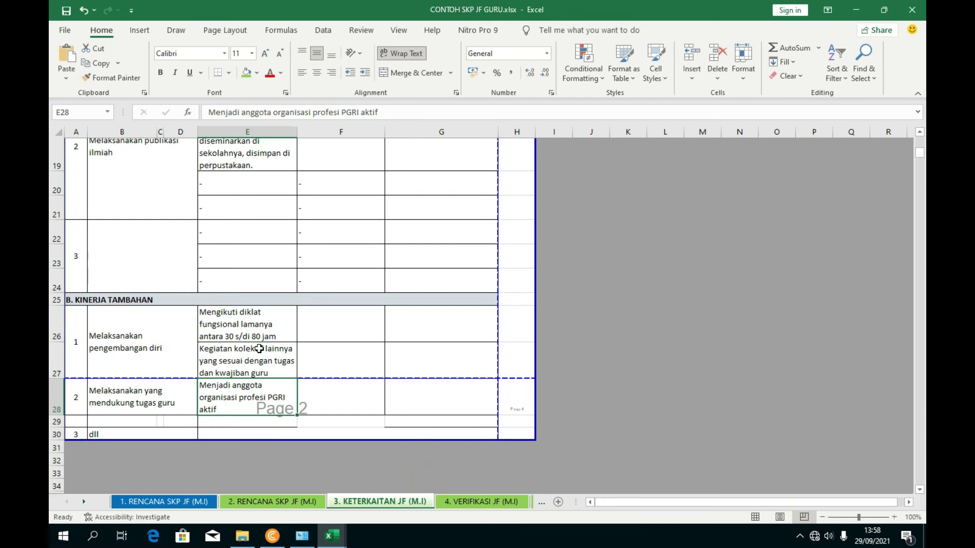
{"action": "left_click_drag", "start_coordinate": [389, 105], "coordinate": [208, 112]}
{"action": "key", "text": "ctrl+v"}
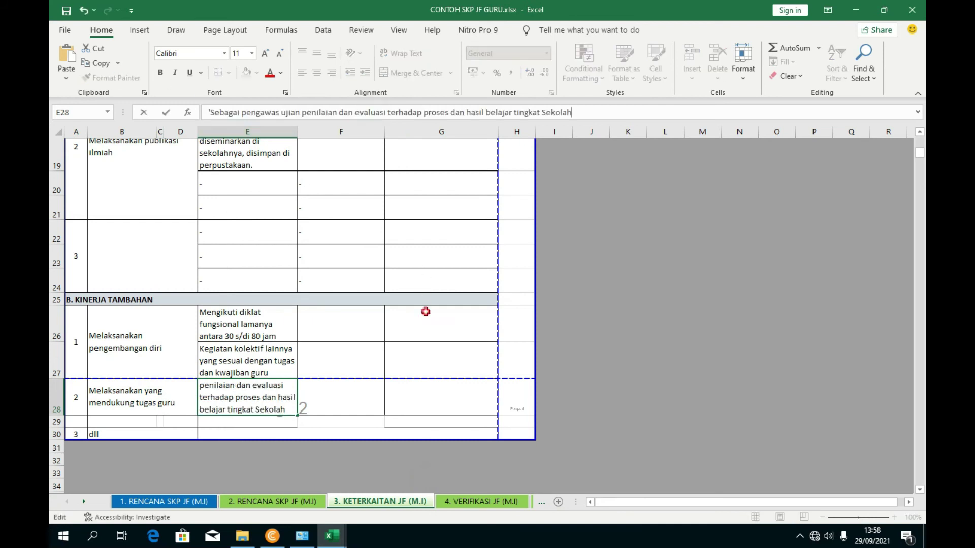
{"action": "left_click", "coordinate": [427, 311]}
- Paste the PGRI membership wording from J28 into the new cell E29
{"action": "mouse_move", "coordinate": [332, 536]}
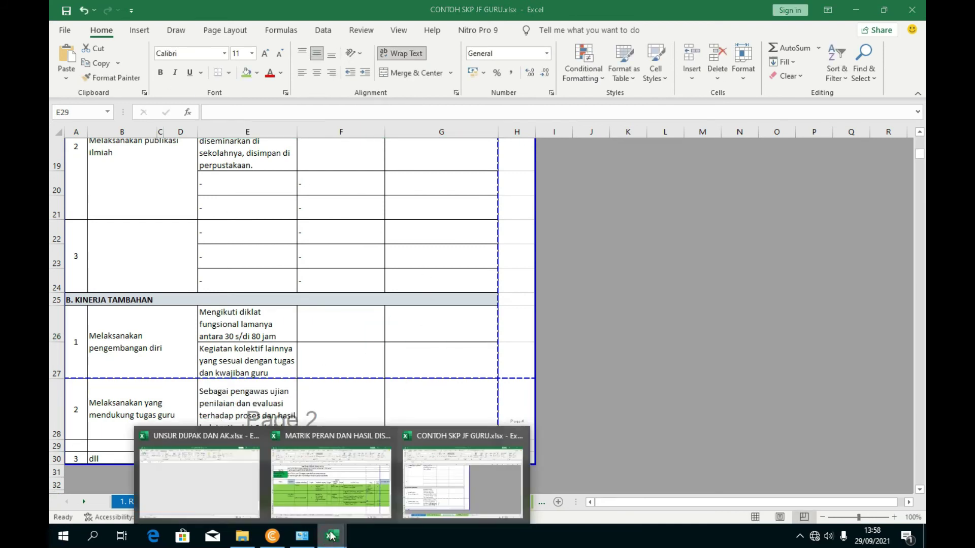
{"action": "left_click", "coordinate": [334, 477]}
{"action": "left_click", "coordinate": [632, 421]}
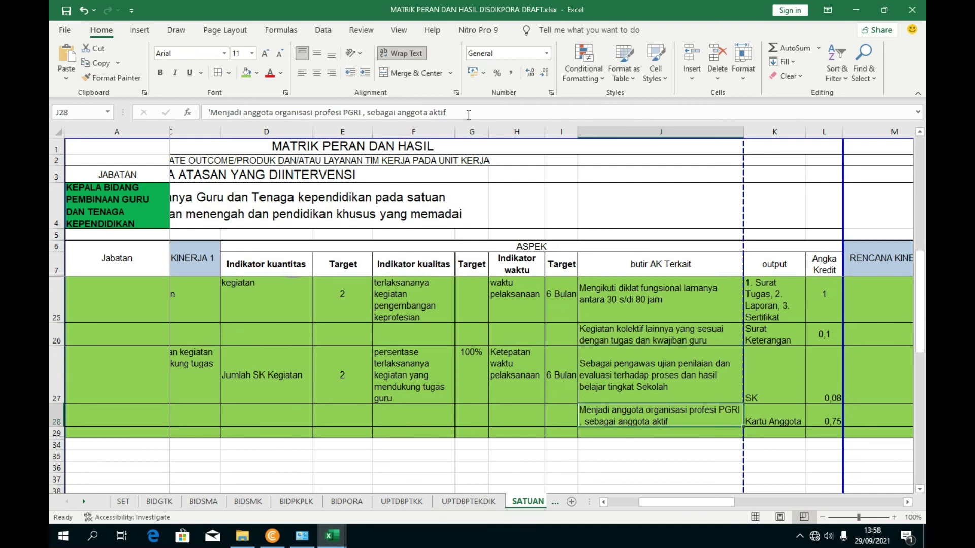
{"action": "left_click_drag", "start_coordinate": [468, 113], "coordinate": [208, 111]}
{"action": "key", "text": "ctrl+c"}
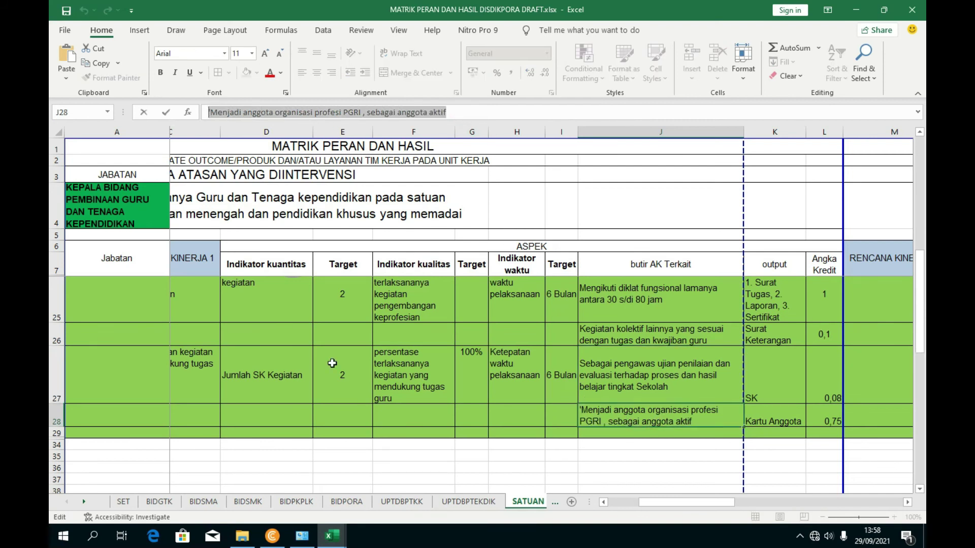
{"action": "left_click", "coordinate": [381, 485]}
{"action": "left_click", "coordinate": [254, 112]}
{"action": "key", "text": "ctrl+v"}
{"action": "left_click", "coordinate": [401, 295]}
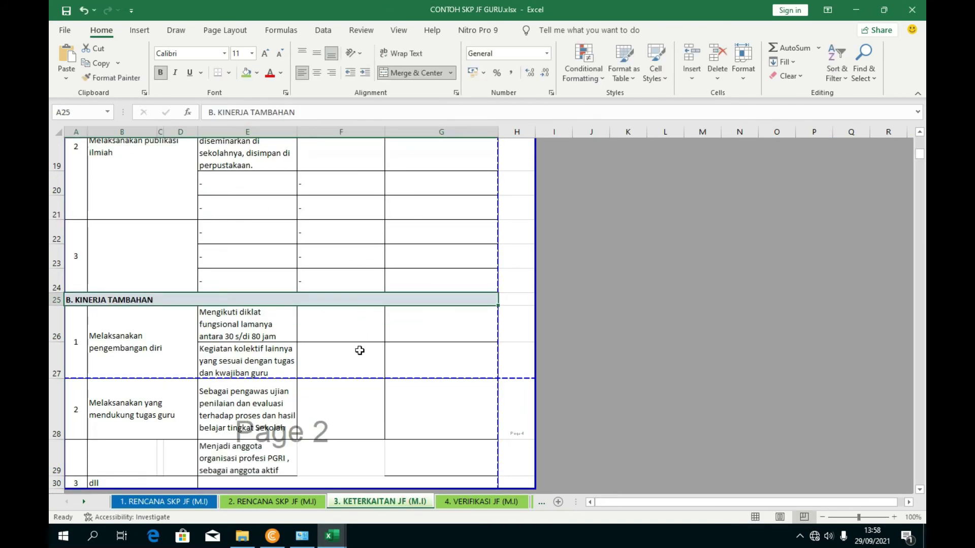
- Select output cell F26 and snap the SKP workbook to the right half of the screen
{"action": "scroll", "coordinate": [359, 351], "scroll_direction": "up", "scroll_amount": 2}
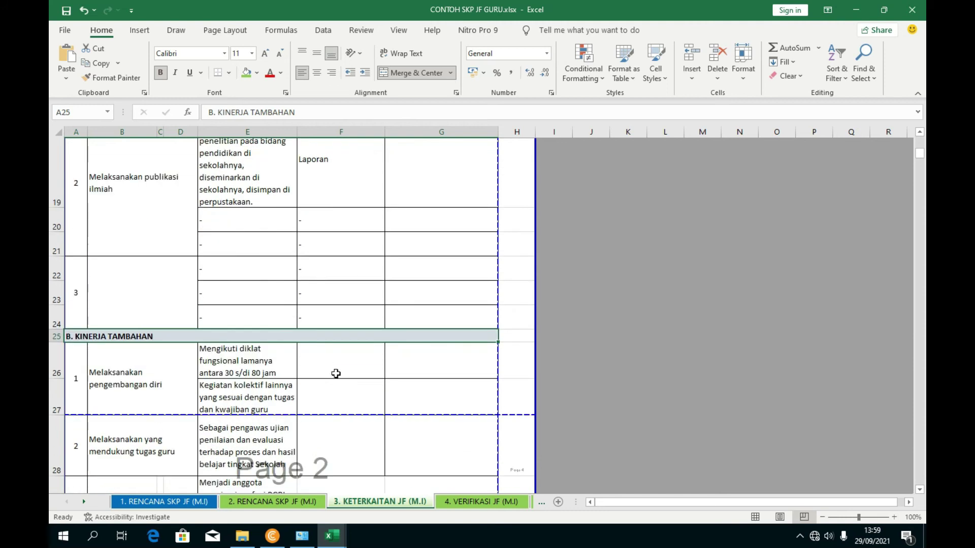
{"action": "left_click", "coordinate": [338, 374]}
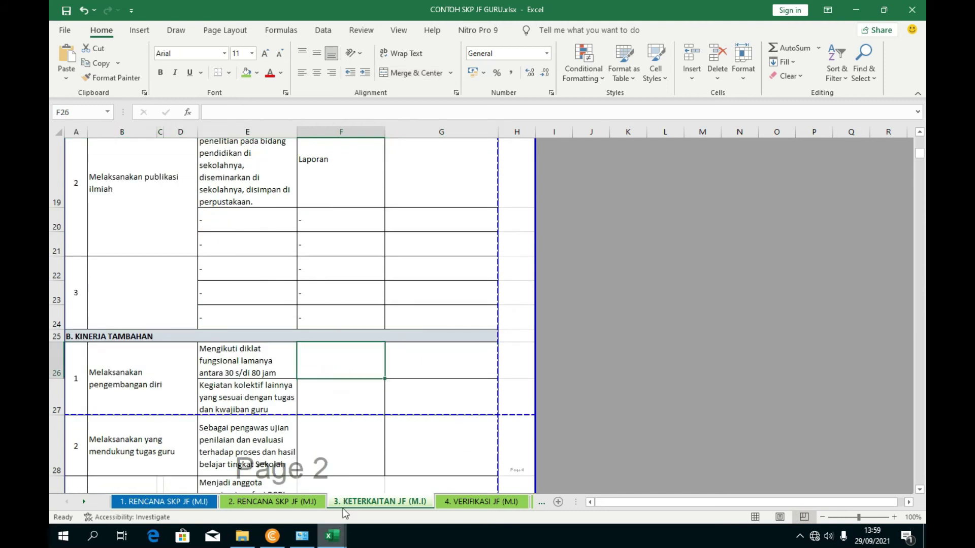
{"action": "double_click", "coordinate": [548, 14]}
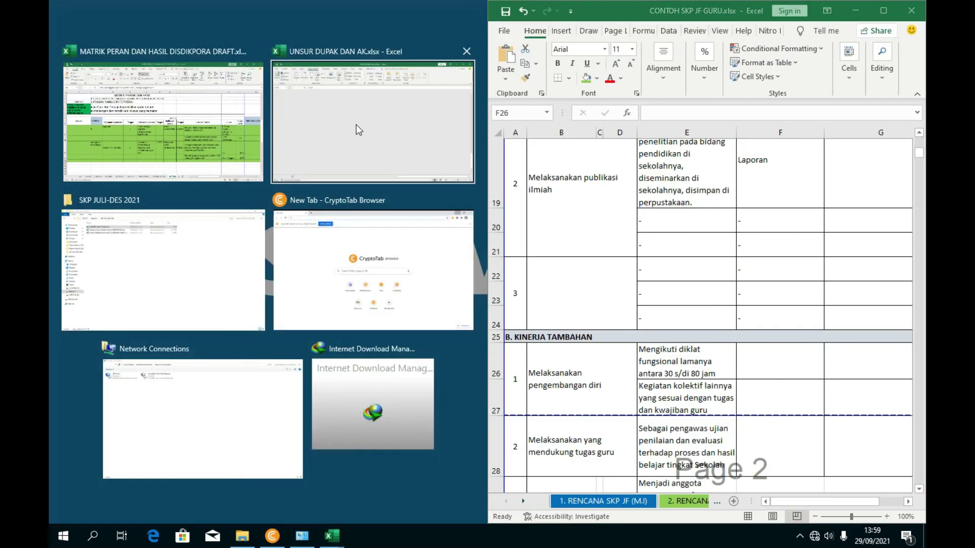
- Put the Matrik workbook on the left half and paste its diklat output into F26
{"action": "left_click", "coordinate": [131, 76]}
{"action": "left_click_drag", "start_coordinate": [354, 505], "coordinate": [386, 504]}
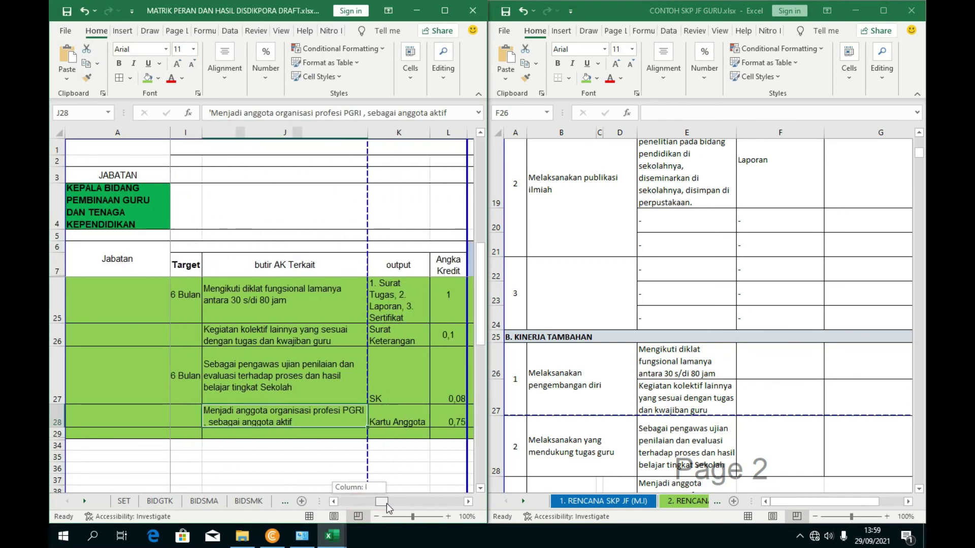
{"action": "left_click", "coordinate": [402, 318]}
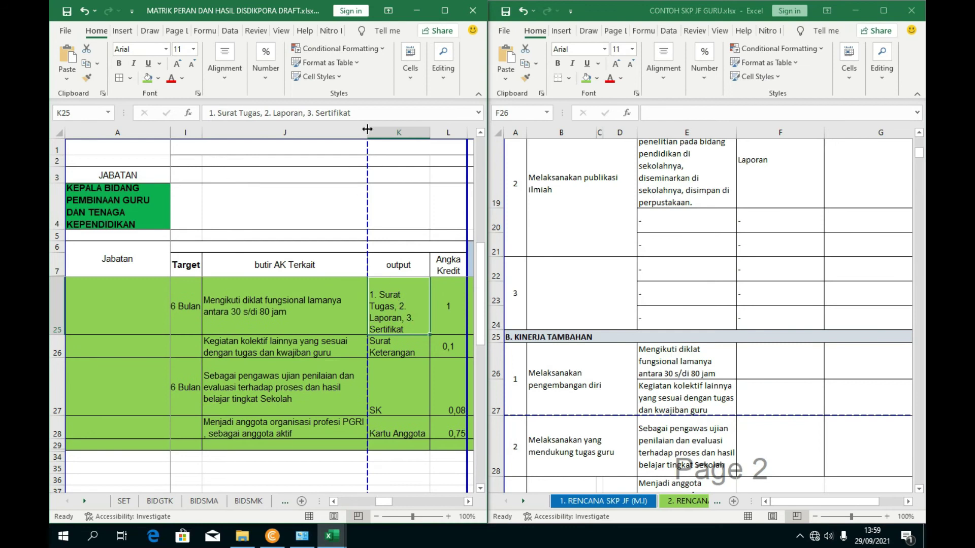
{"action": "left_click_drag", "start_coordinate": [373, 113], "coordinate": [180, 112]}
{"action": "key", "text": "ctrl+c"}
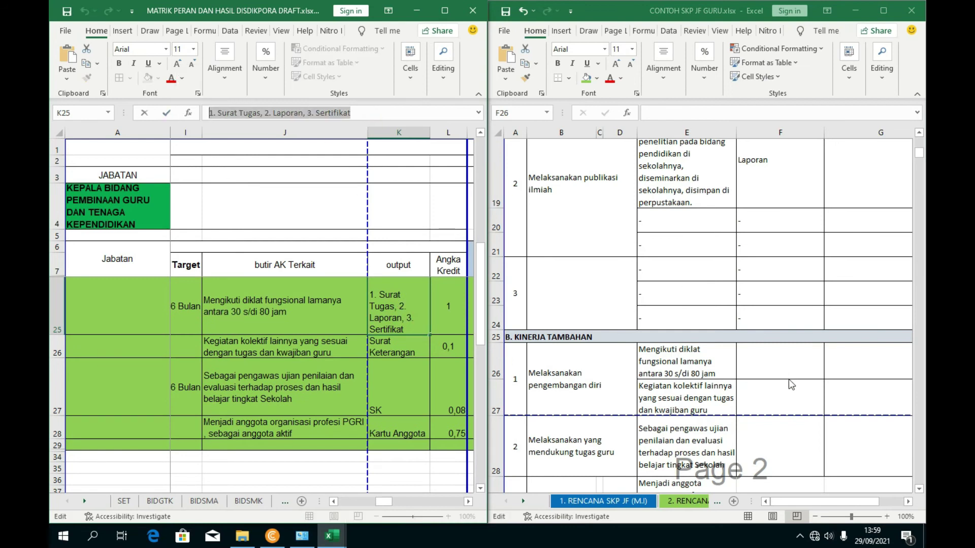
{"action": "left_click", "coordinate": [767, 357]}
{"action": "key", "text": "ctrl+v"}
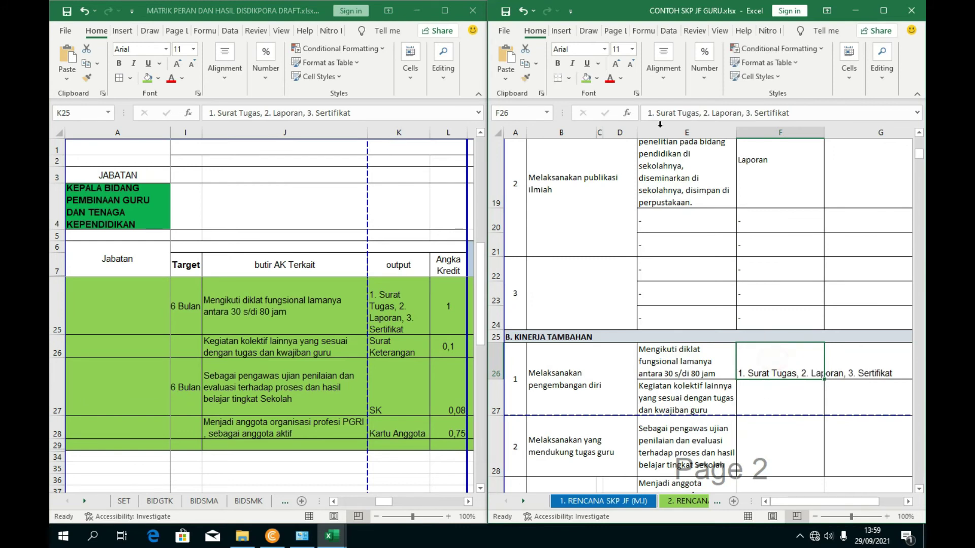
- Copy the Surat Keterangan output from the matrix into F27
{"action": "left_click", "coordinate": [794, 401]}
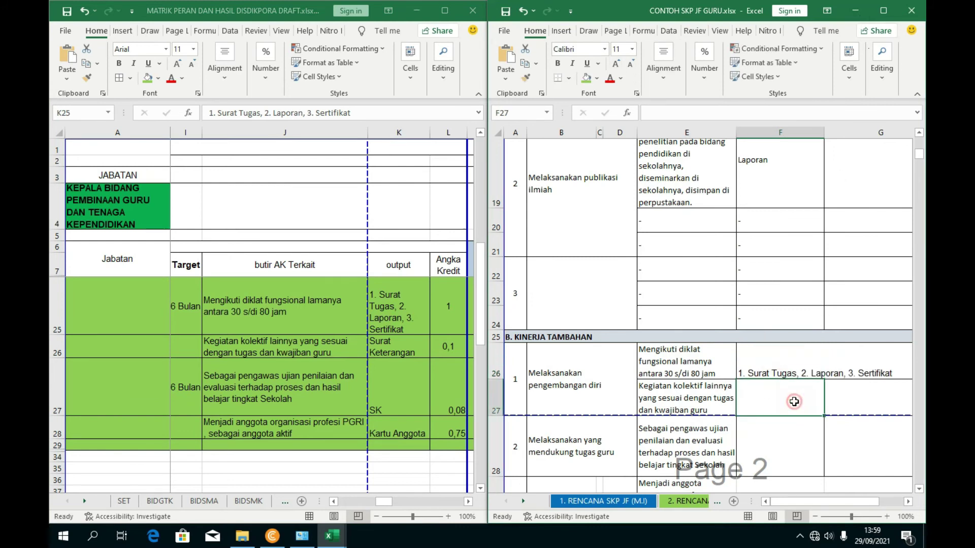
{"action": "left_click", "coordinate": [392, 343]}
{"action": "left_click_drag", "start_coordinate": [209, 113], "coordinate": [275, 124]}
{"action": "key", "text": "ctrl+c"}
{"action": "left_click", "coordinate": [780, 405]}
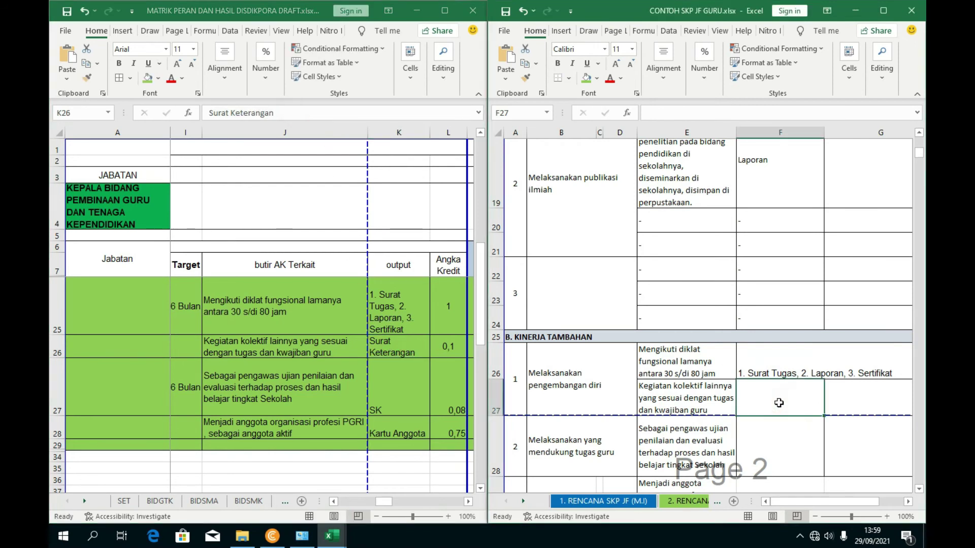
{"action": "left_click", "coordinate": [653, 120]}
{"action": "key", "text": "ctrl+v"}
{"action": "left_click", "coordinate": [777, 361]}
- Enter SK in F28 and Kartu Anggota in F29
{"action": "left_click", "coordinate": [765, 435]}
{"action": "scroll", "coordinate": [765, 435], "scroll_direction": "down", "scroll_amount": 1}
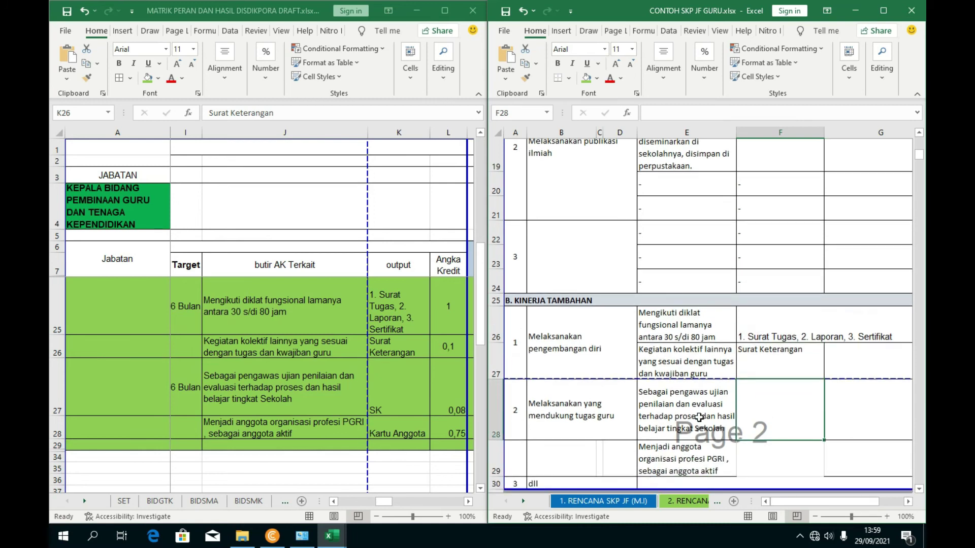
{"action": "left_click", "coordinate": [387, 393]}
{"action": "left_click", "coordinate": [772, 410]}
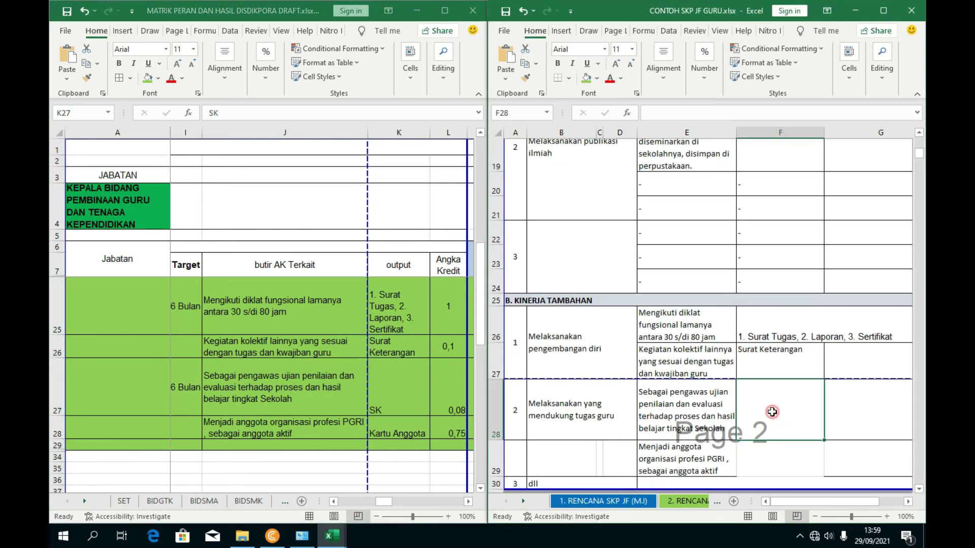
{"action": "type", "text": "SJ"}
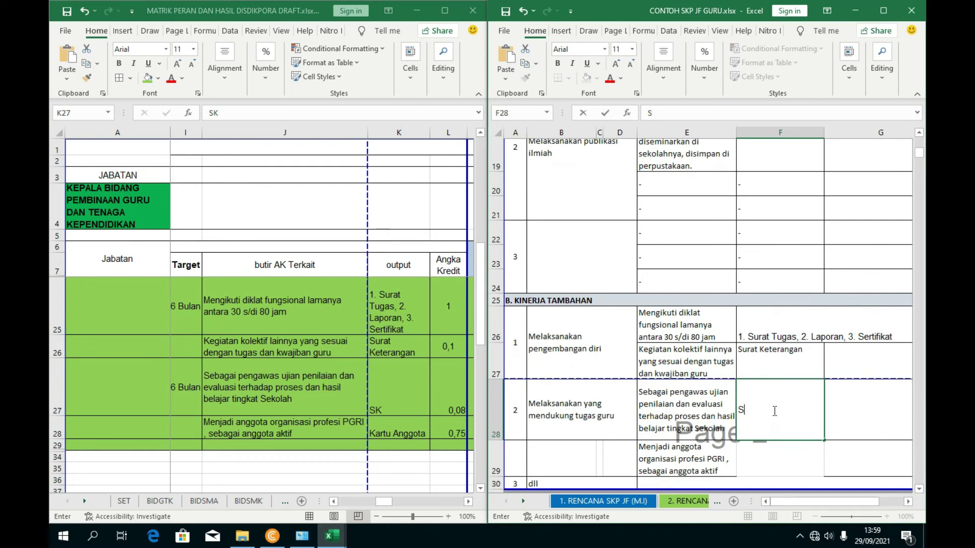
{"action": "left_click", "coordinate": [780, 449]}
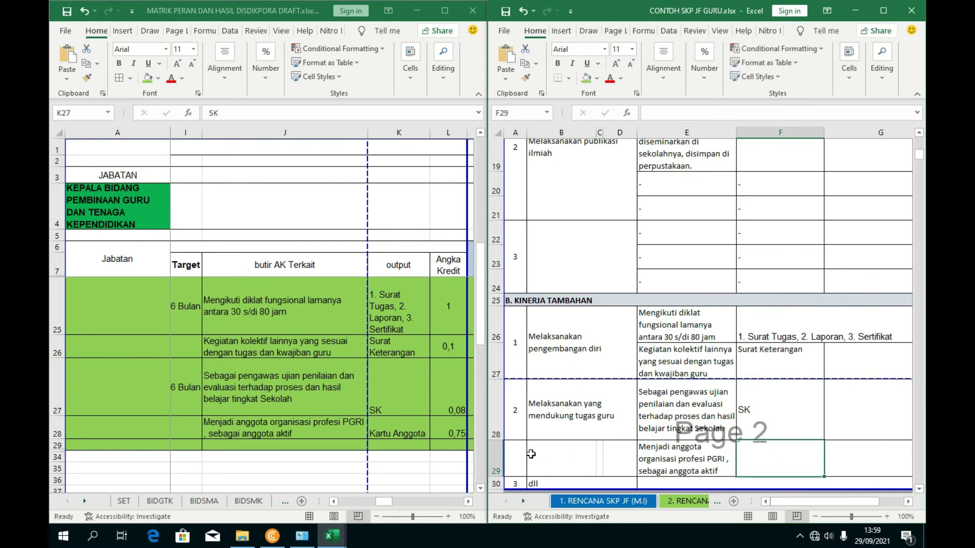
{"action": "type", "text": "Kart"}
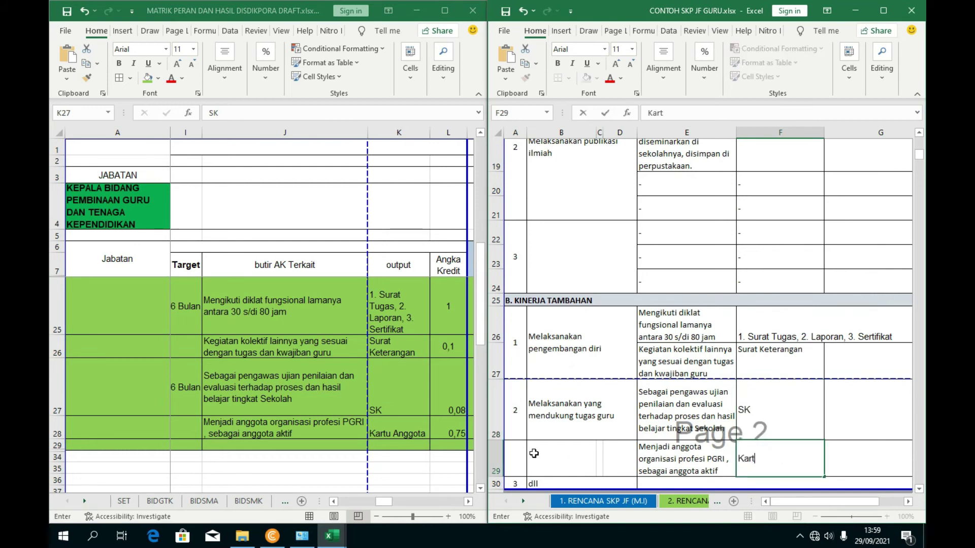
{"action": "type", "text": "u Angg"}
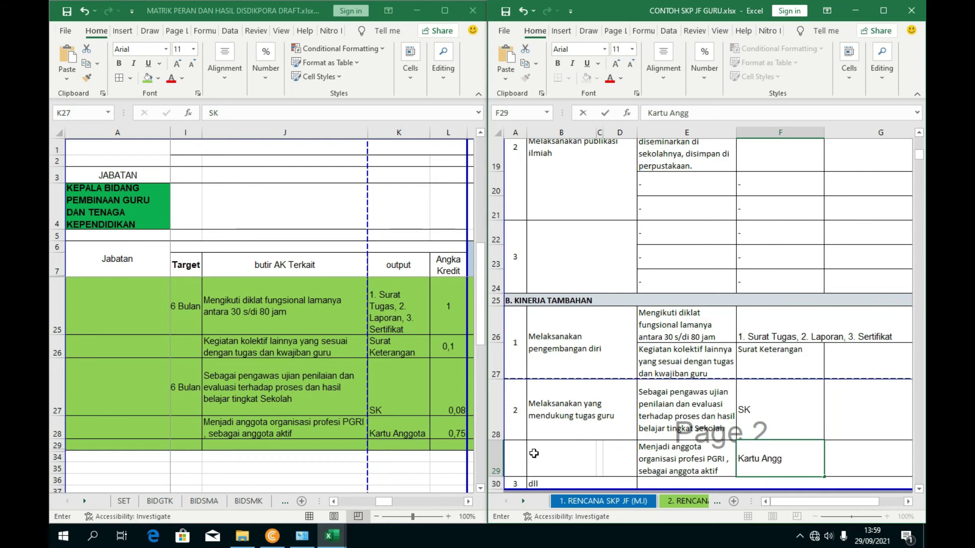
{"action": "type", "text": "ota"}
{"action": "left_click", "coordinate": [871, 344]}
- Maximize the SKP workbook and apply Wrap Text to F26
{"action": "left_click", "coordinate": [884, 10]}
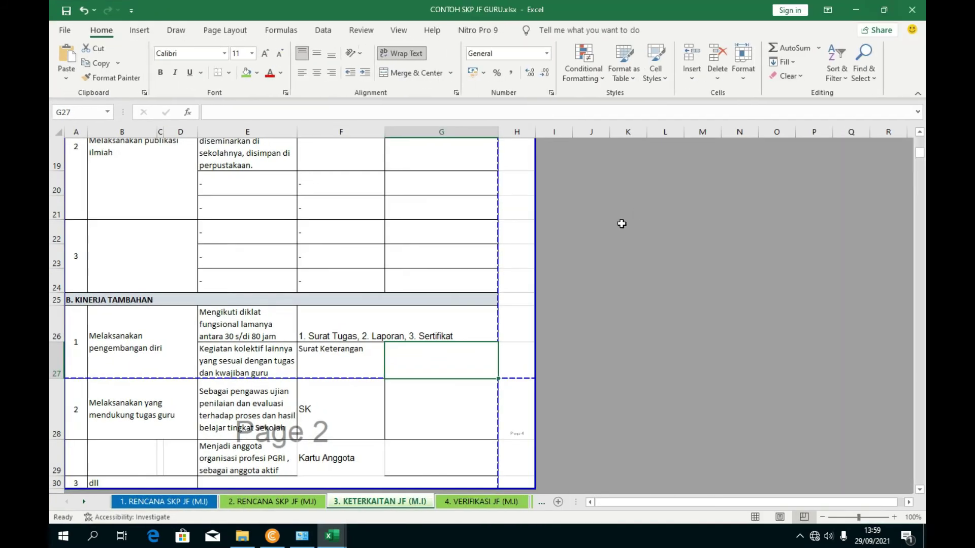
{"action": "left_click", "coordinate": [368, 337]}
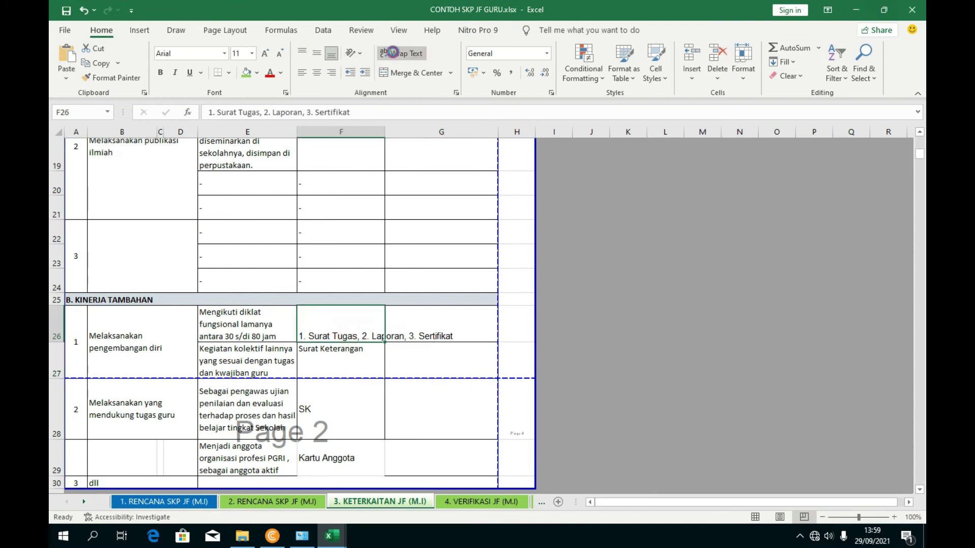
{"action": "left_click", "coordinate": [401, 54]}
{"action": "left_click", "coordinate": [438, 295]}
{"action": "left_click", "coordinate": [435, 337]}
{"action": "scroll", "coordinate": [432, 341], "scroll_direction": "up", "scroll_amount": 3}
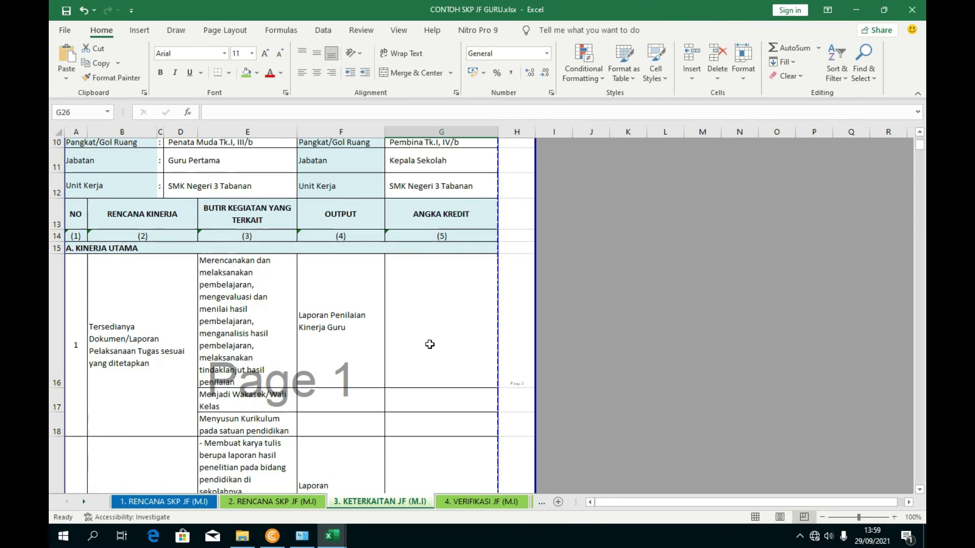
- Review the Kinerja Utama activities in E16 and E17
{"action": "scroll", "coordinate": [429, 345], "scroll_direction": "down", "scroll_amount": 1}
{"action": "left_click", "coordinate": [335, 331]}
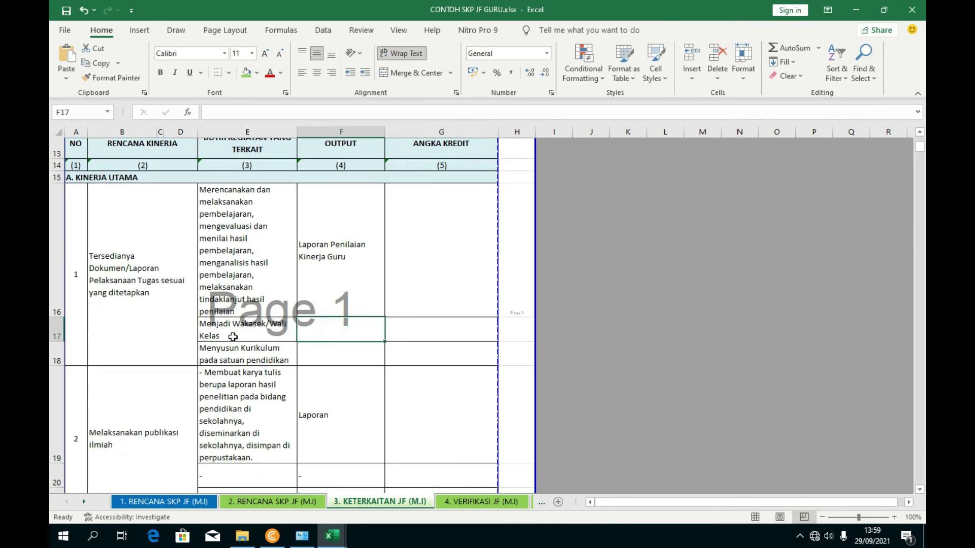
{"action": "left_click", "coordinate": [209, 335]}
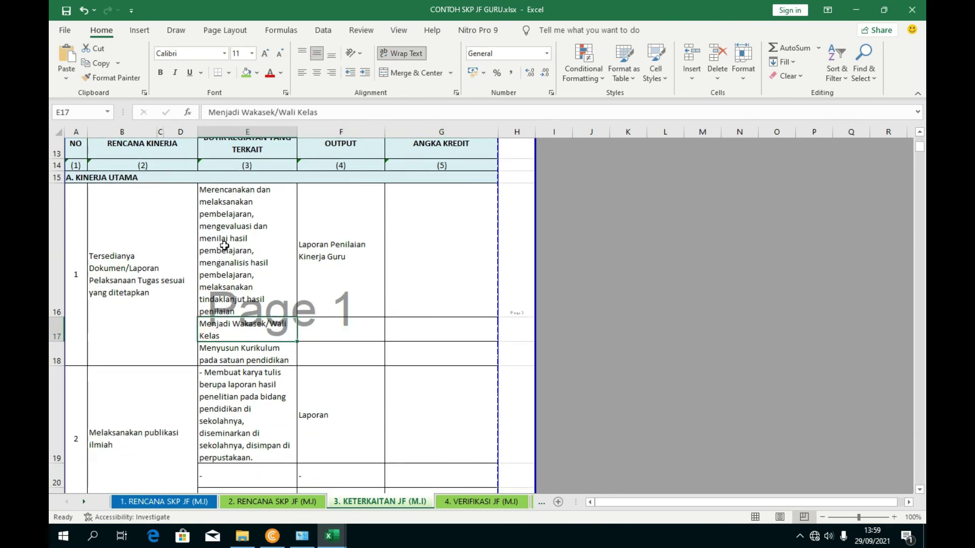
{"action": "left_click", "coordinate": [227, 262]}
{"action": "left_click", "coordinate": [217, 337]}
- Replace E17 with 'Menjadi ketua program keahlian' copied from the matrix workbook
{"action": "mouse_move", "coordinate": [332, 535]}
{"action": "left_click", "coordinate": [326, 490]}
{"action": "scroll", "coordinate": [305, 396], "scroll_direction": "up", "scroll_amount": 3}
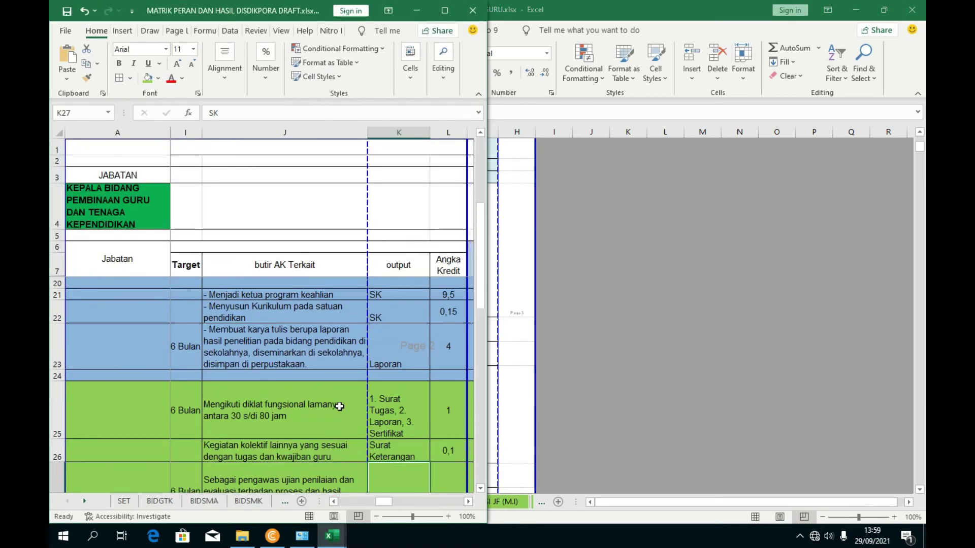
{"action": "left_click", "coordinate": [261, 354]}
{"action": "left_click_drag", "start_coordinate": [358, 113], "coordinate": [219, 111]}
{"action": "key", "text": "ctrl+c"}
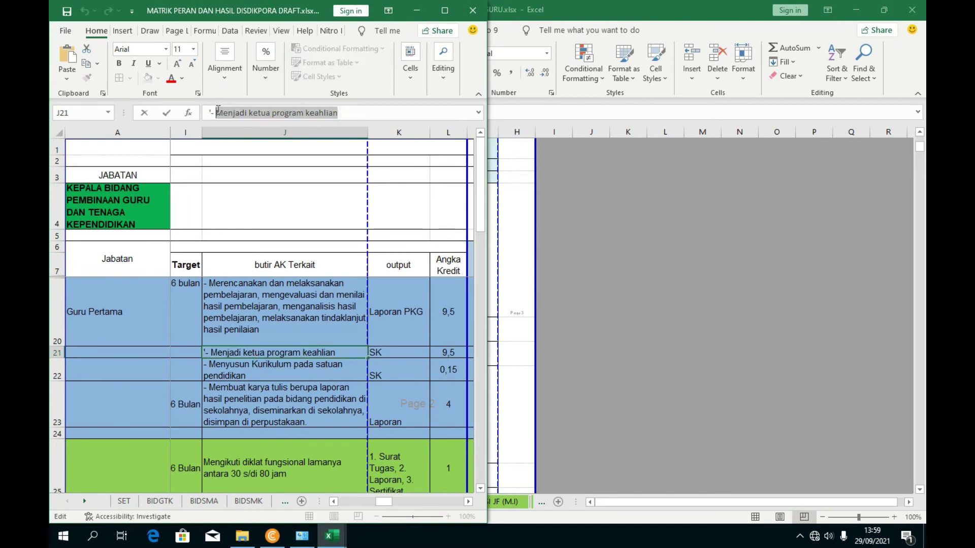
{"action": "left_click", "coordinate": [578, 263]}
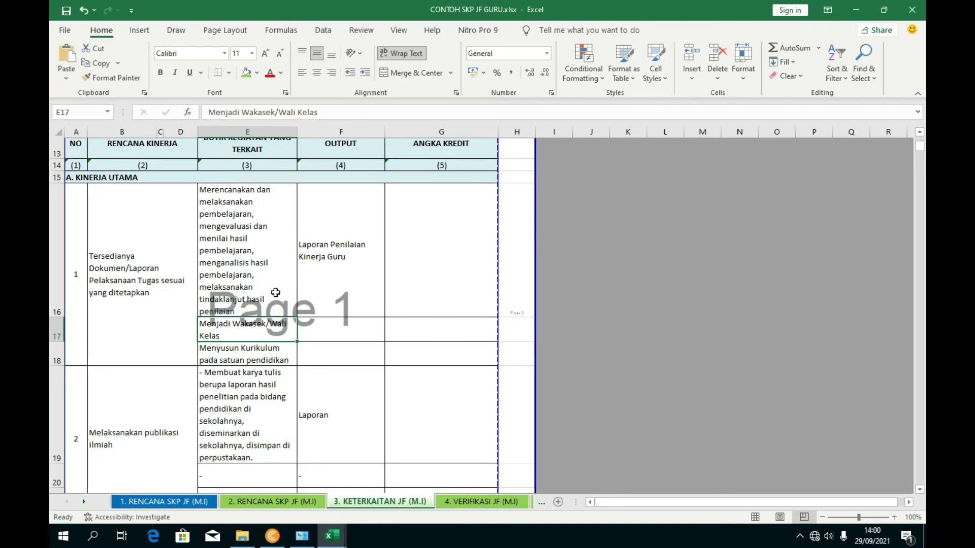
{"action": "left_click_drag", "start_coordinate": [318, 112], "coordinate": [207, 112]}
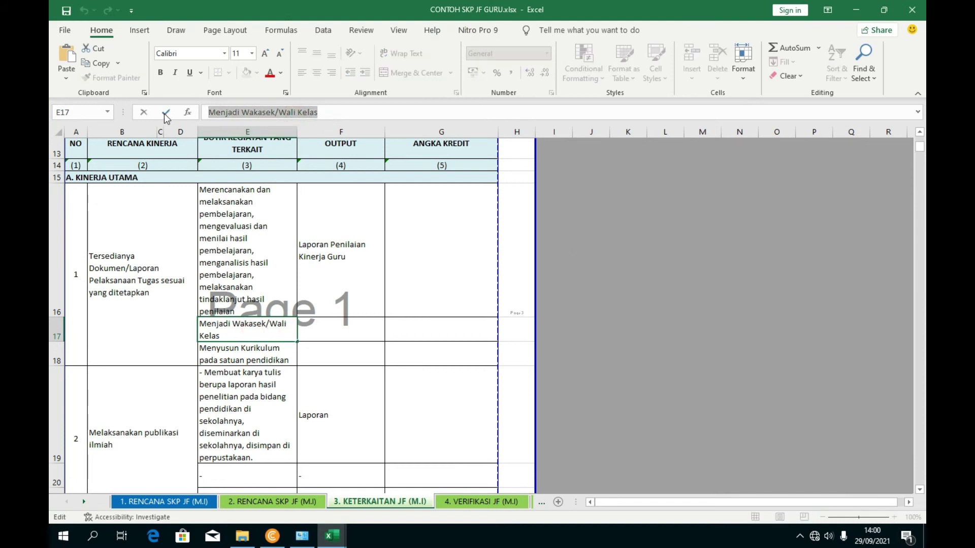
{"action": "key", "text": "ctrl+v"}
{"action": "left_click", "coordinate": [543, 287]}
{"action": "left_click", "coordinate": [280, 350]}
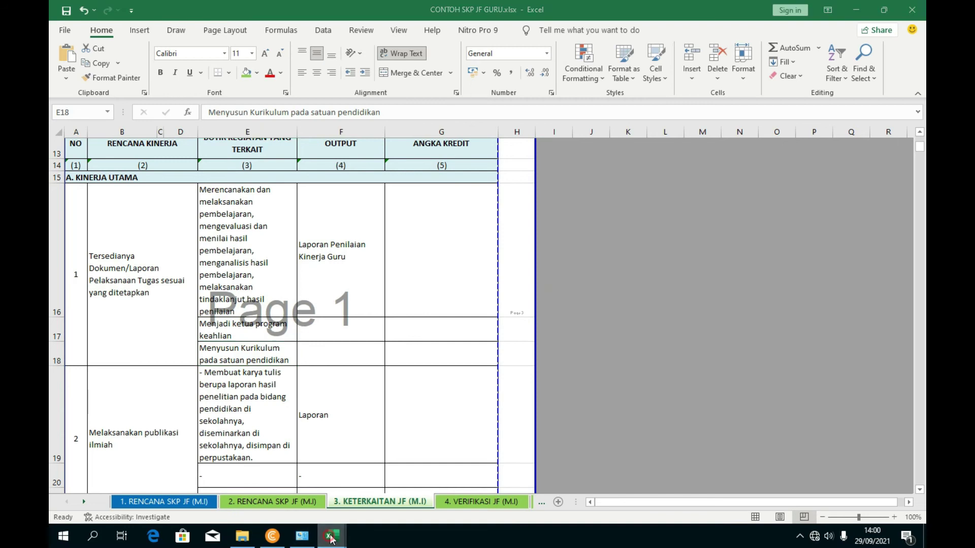
- Edit the matrix's J22 to read 'Menyusun Kurikulum SMKN 3 Tabanan'
{"action": "mouse_move", "coordinate": [333, 536]}
{"action": "left_click", "coordinate": [323, 495]}
{"action": "left_click", "coordinate": [278, 373]}
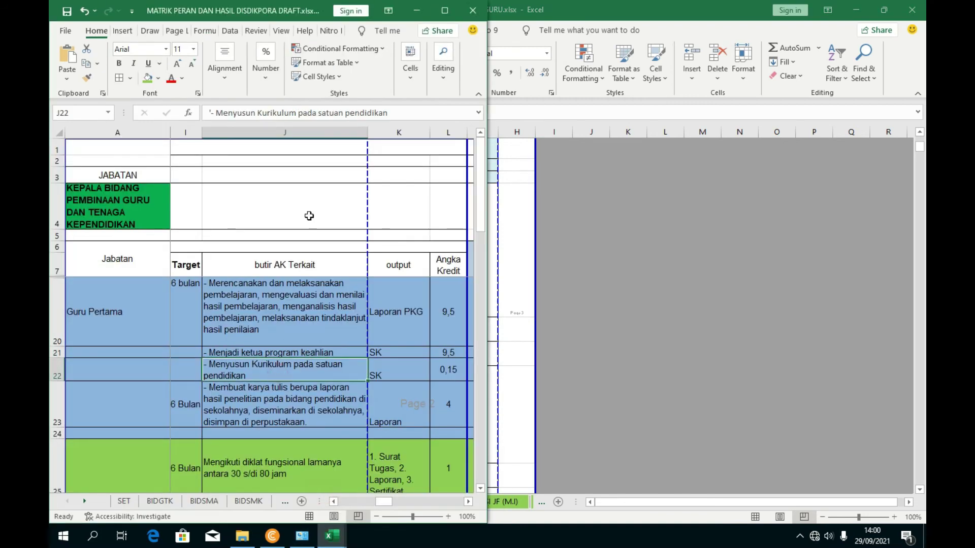
{"action": "left_click_drag", "start_coordinate": [389, 120], "coordinate": [300, 118]}
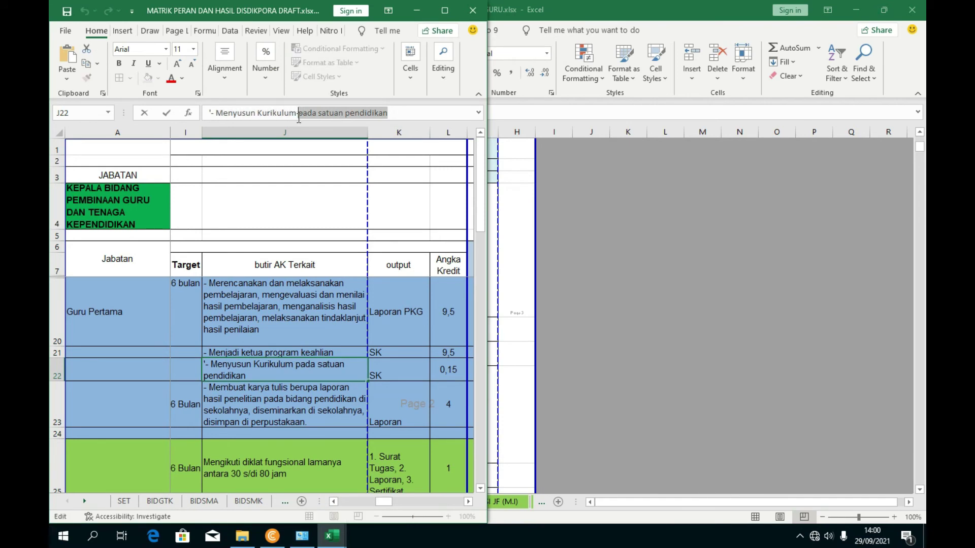
{"action": "type", "text": "SMKN 3 Taban"}
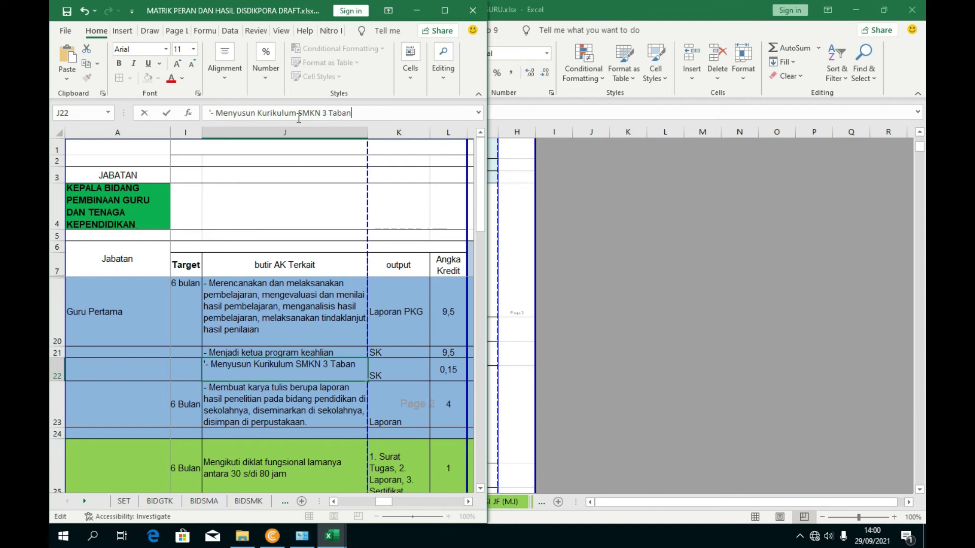
{"action": "left_click", "coordinate": [335, 330]}
- Copy J22's new wording over E18 in the SKP workbook
{"action": "left_click", "coordinate": [289, 375]}
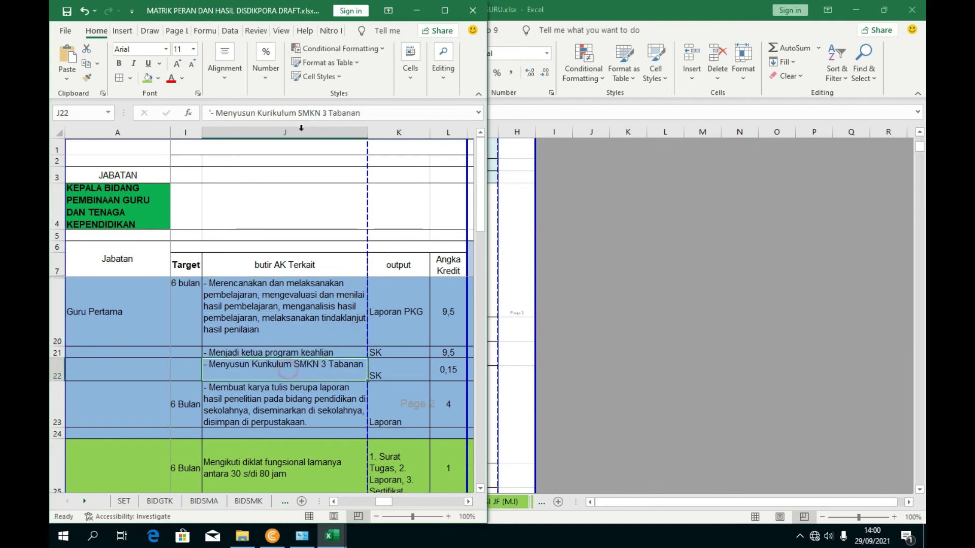
{"action": "left_click_drag", "start_coordinate": [361, 112], "coordinate": [220, 110]}
{"action": "key", "text": "ctrl+c"}
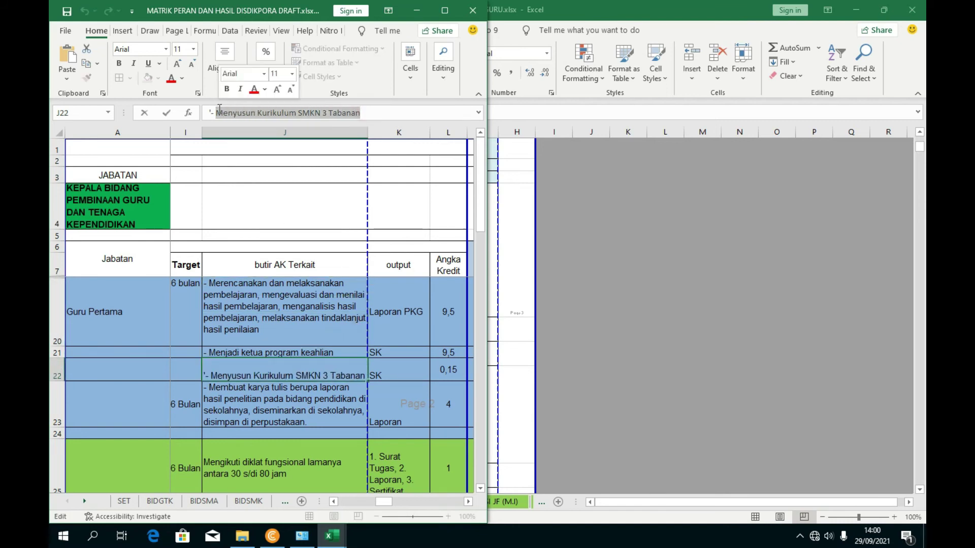
{"action": "mouse_move", "coordinate": [332, 534]}
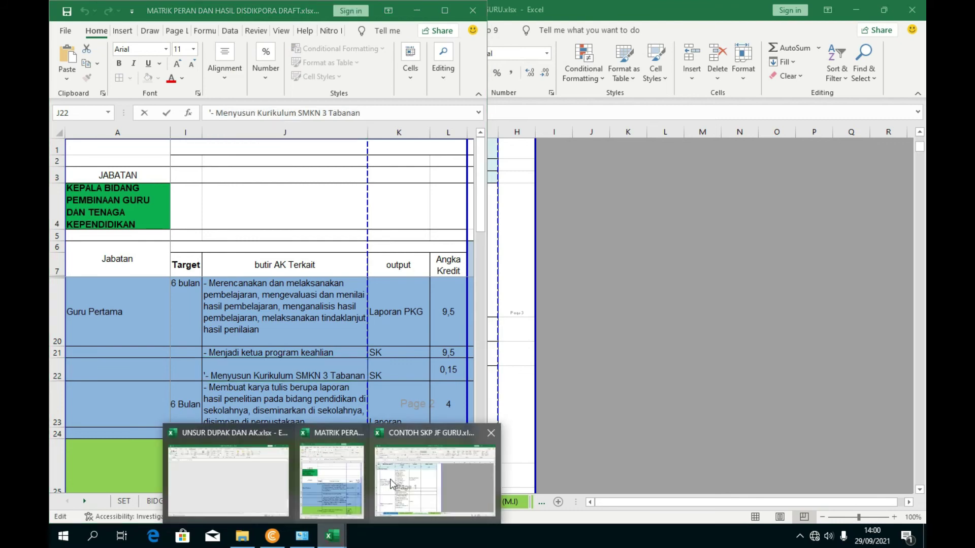
{"action": "left_click", "coordinate": [385, 485]}
{"action": "left_click_drag", "start_coordinate": [390, 112], "coordinate": [207, 112]}
{"action": "key", "text": "ctrl+v"}
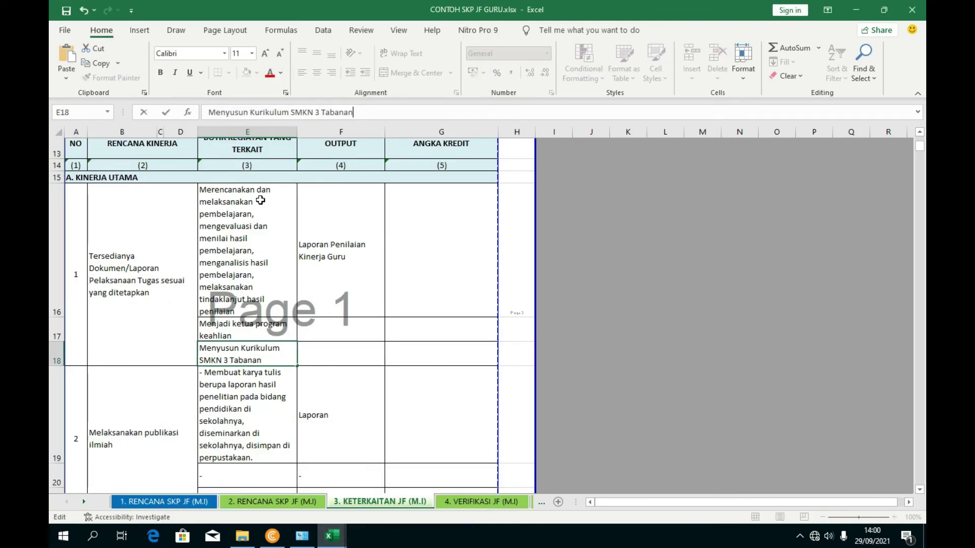
{"action": "left_click", "coordinate": [376, 375]}
- Compare OUTPUT cells F16–F18 with the matrix and copy its outputs K20–K22
{"action": "left_click", "coordinate": [340, 354]}
{"action": "left_click", "coordinate": [375, 257]}
{"action": "left_click", "coordinate": [377, 328]}
{"action": "left_click", "coordinate": [368, 292]}
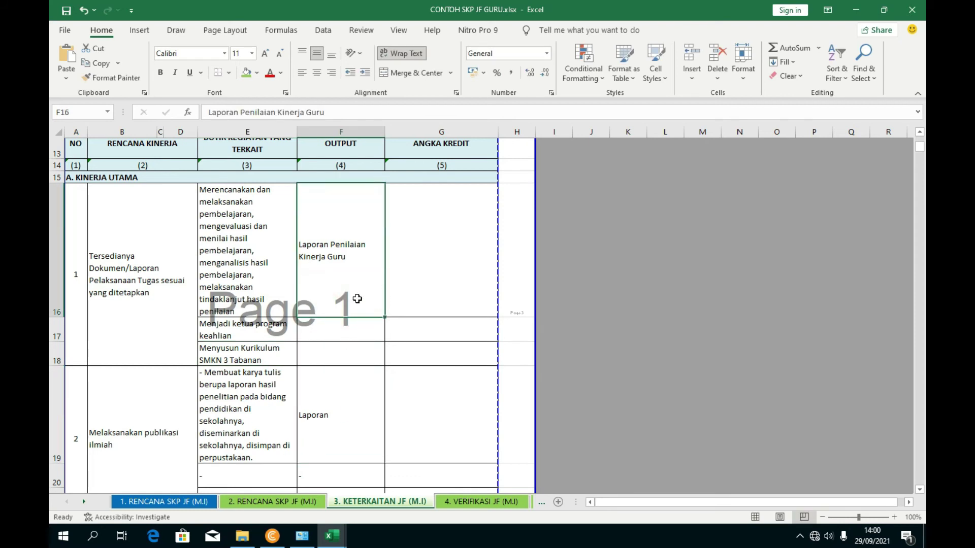
{"action": "left_click_drag", "start_coordinate": [351, 299], "coordinate": [345, 350]}
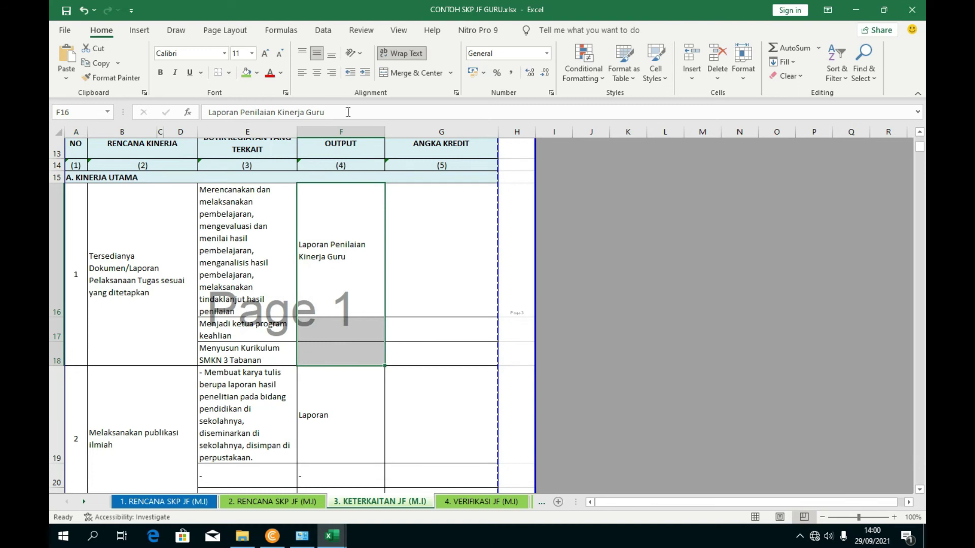
{"action": "left_click", "coordinate": [332, 536]}
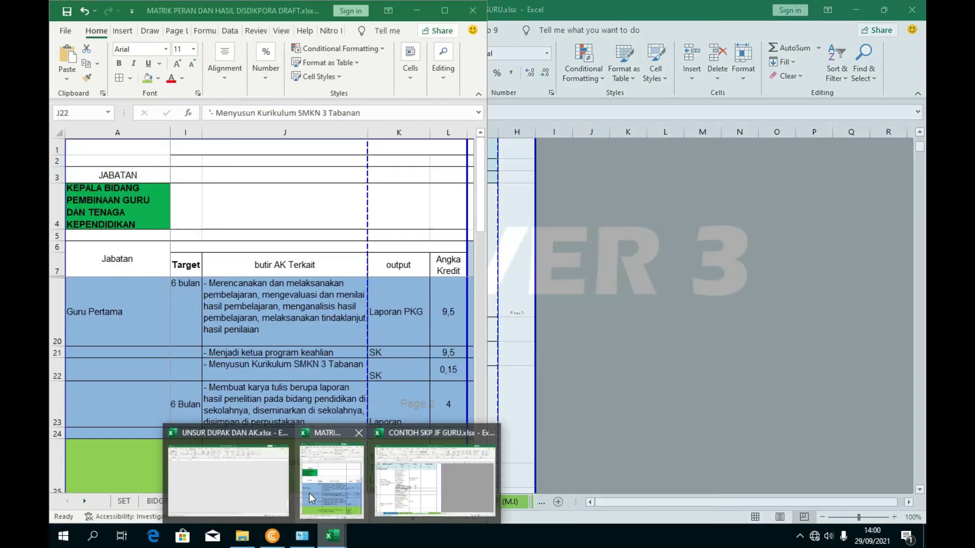
{"action": "left_click", "coordinate": [309, 495]}
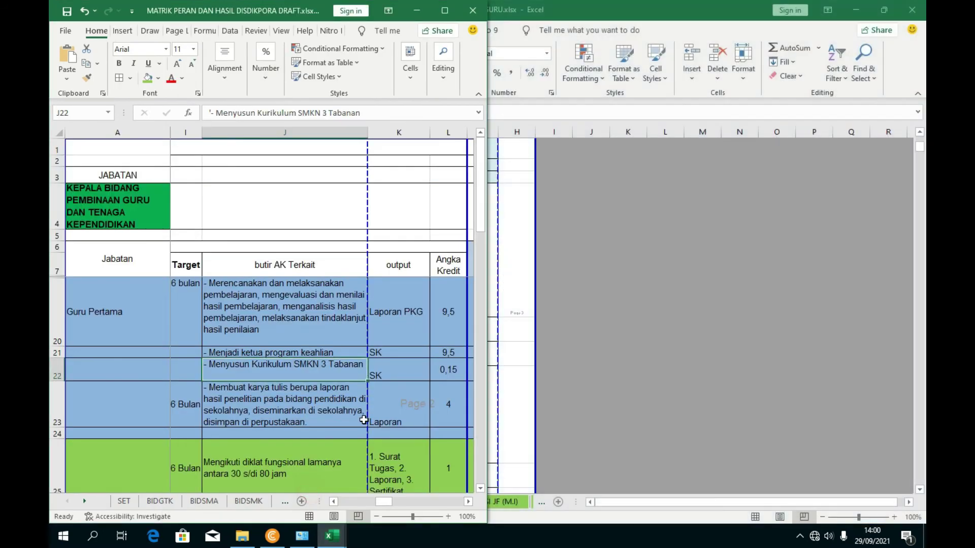
{"action": "left_click", "coordinate": [388, 315]}
{"action": "left_click_drag", "start_coordinate": [386, 346], "coordinate": [385, 376]}
{"action": "key", "text": "ctrl+c"}
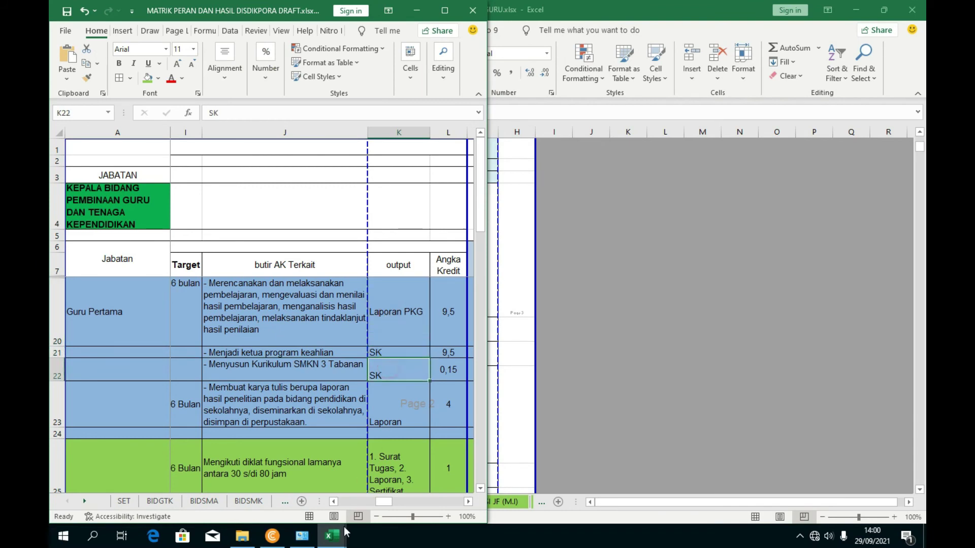
- Enter SK as the OUTPUT in both F17 and F18
{"action": "key", "text": "super+7"}
{"action": "left_click", "coordinate": [346, 268]}
{"action": "left_click", "coordinate": [337, 327]}
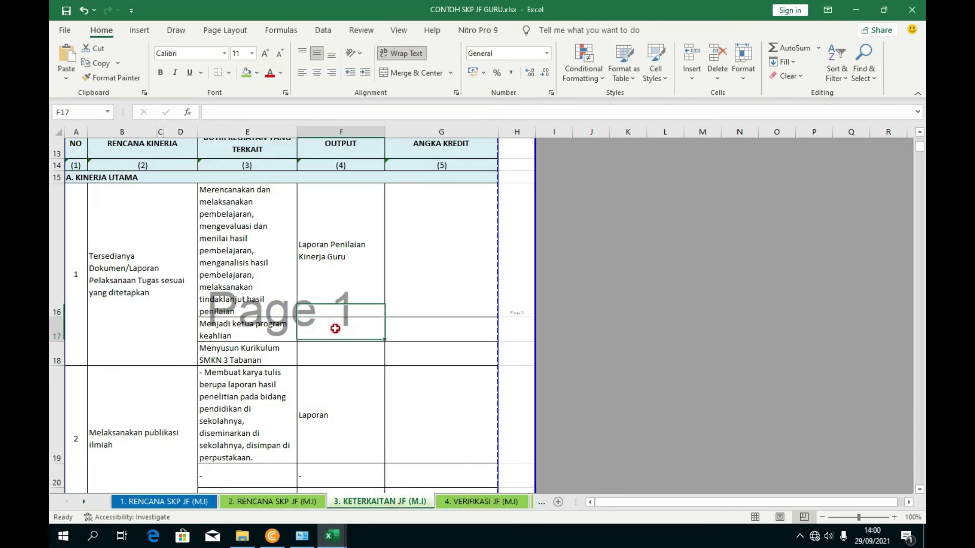
{"action": "type", "text": "SK"}
{"action": "left_click", "coordinate": [344, 353]}
{"action": "type", "text": "SK"}
{"action": "left_click", "coordinate": [469, 343]}
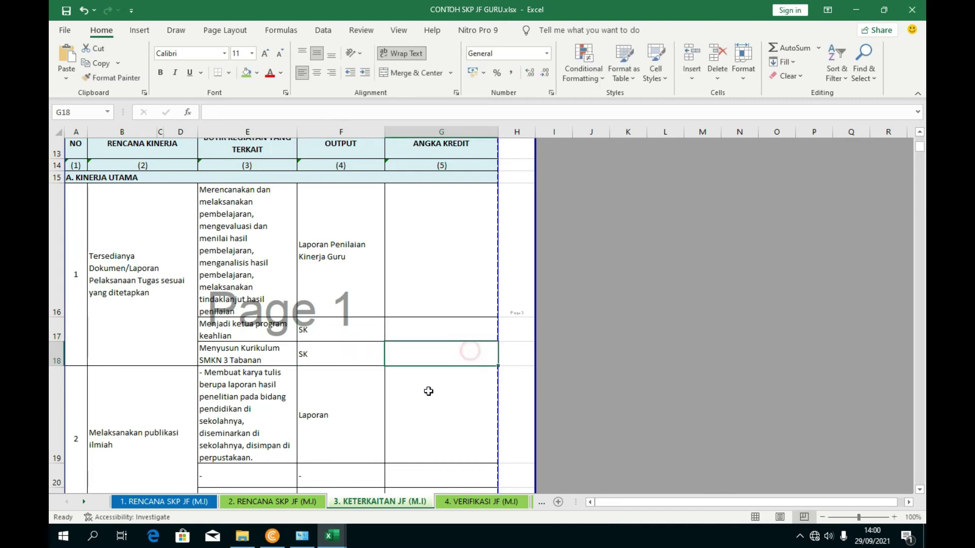
{"action": "scroll", "coordinate": [423, 401], "scroll_direction": "down", "scroll_amount": 3}
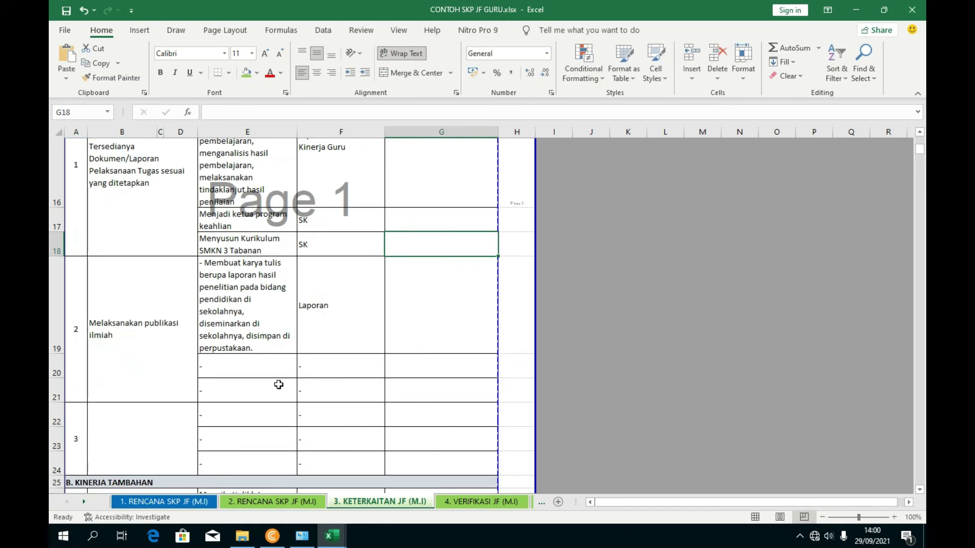
- Delete the empty placeholder rows 20–24 from the KETERKAITAN table
{"action": "left_click_drag", "start_coordinate": [65, 369], "coordinate": [65, 390]}
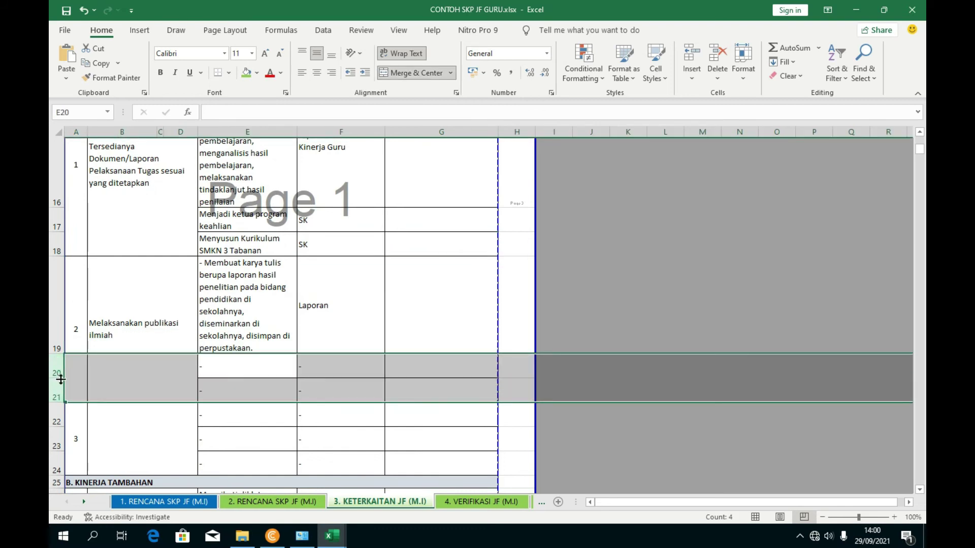
{"action": "scroll", "coordinate": [64, 377], "scroll_direction": "down", "scroll_amount": 1}
{"action": "scroll", "coordinate": [64, 378], "scroll_direction": "down", "scroll_amount": 1}
{"action": "left_click_drag", "start_coordinate": [63, 256], "coordinate": [63, 356]}
{"action": "right_click", "coordinate": [61, 358]}
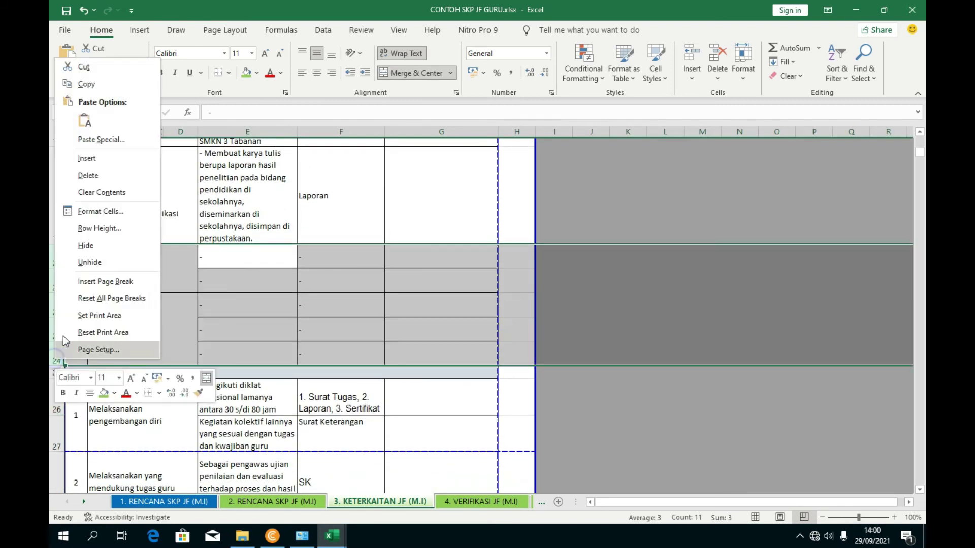
{"action": "left_click", "coordinate": [89, 175]}
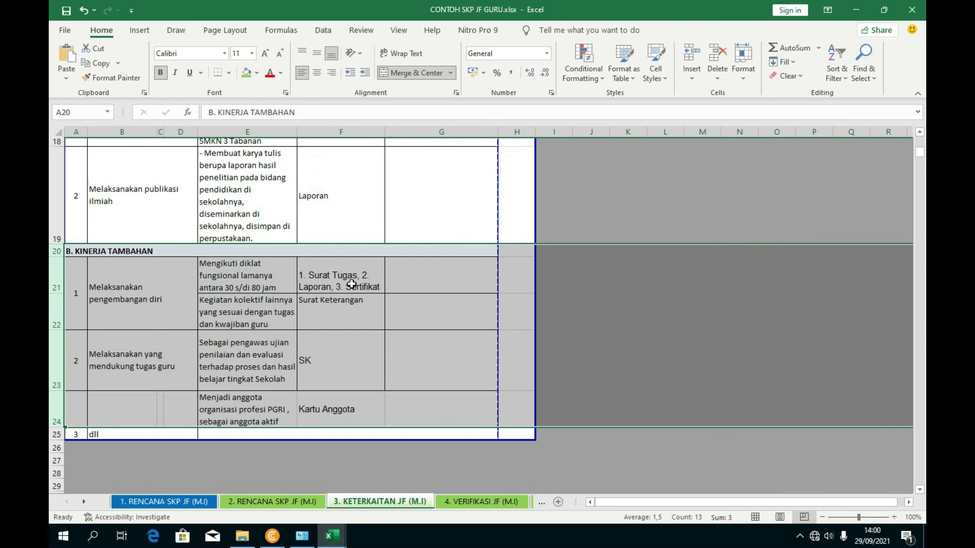
- Review the 1. and 2. RENCANA SKP JF (M.I) sheets and the Keterkaitan sheet
{"action": "left_click", "coordinate": [349, 315]}
{"action": "scroll", "coordinate": [350, 315], "scroll_direction": "up", "scroll_amount": 3}
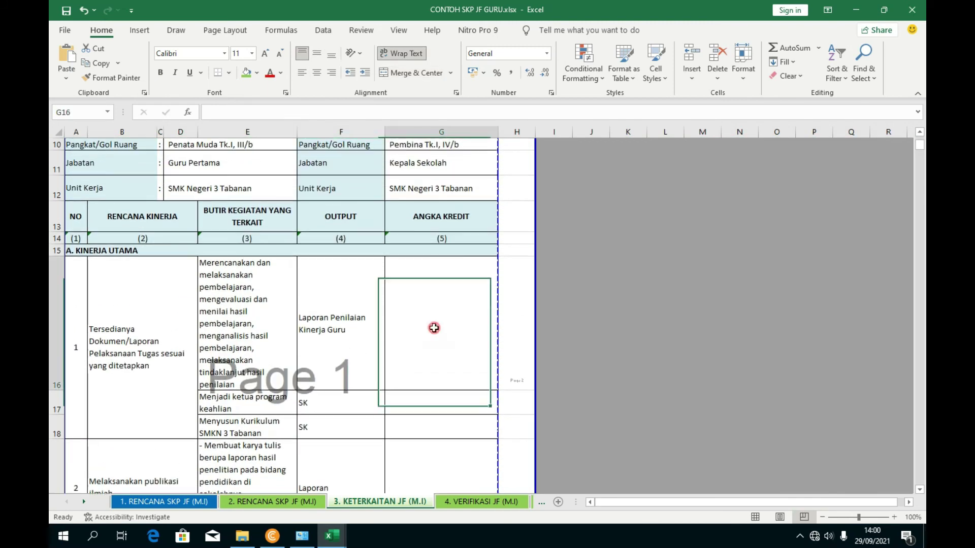
{"action": "left_click", "coordinate": [404, 337]}
{"action": "scroll", "coordinate": [405, 337], "scroll_direction": "down", "scroll_amount": 1}
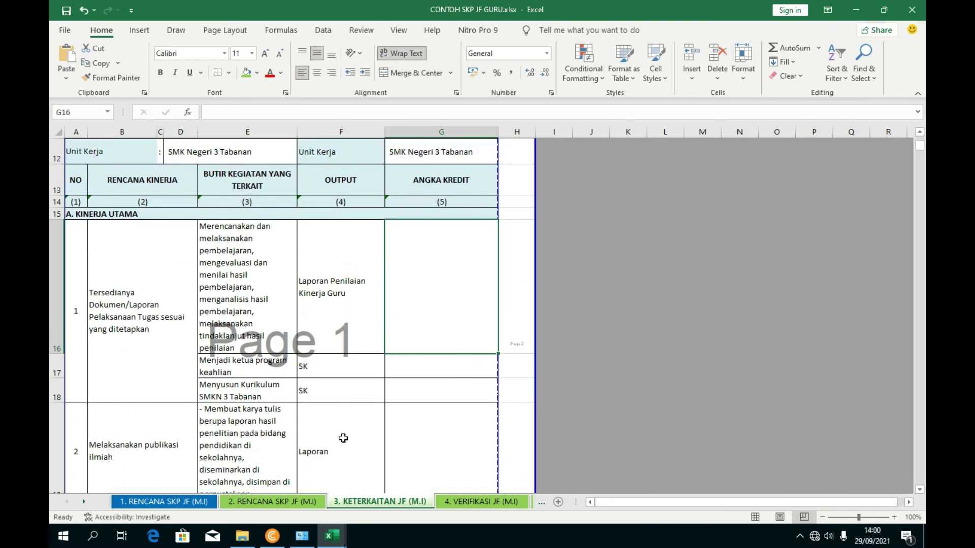
{"action": "left_click", "coordinate": [273, 502]}
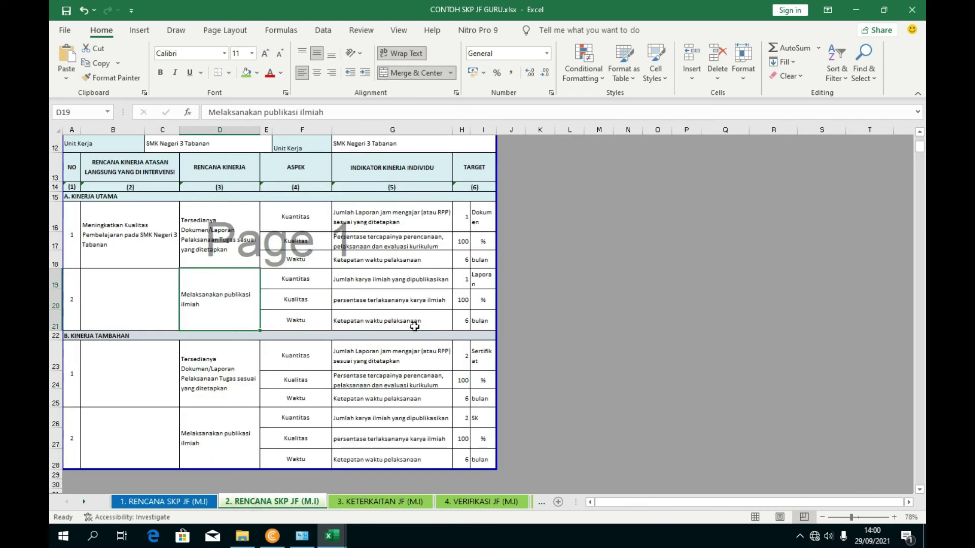
{"action": "left_click", "coordinate": [189, 500]}
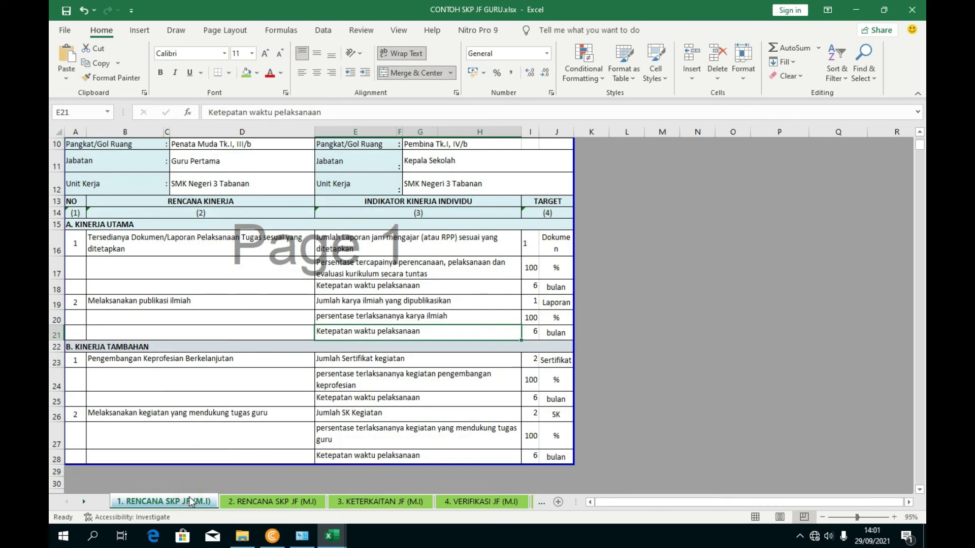
{"action": "left_click", "coordinate": [248, 500]}
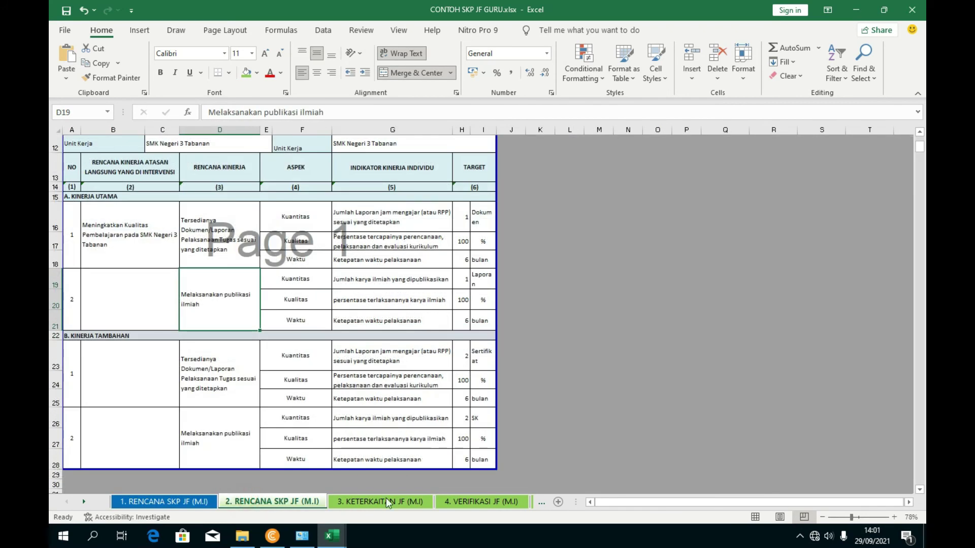
{"action": "left_click", "coordinate": [387, 500]}
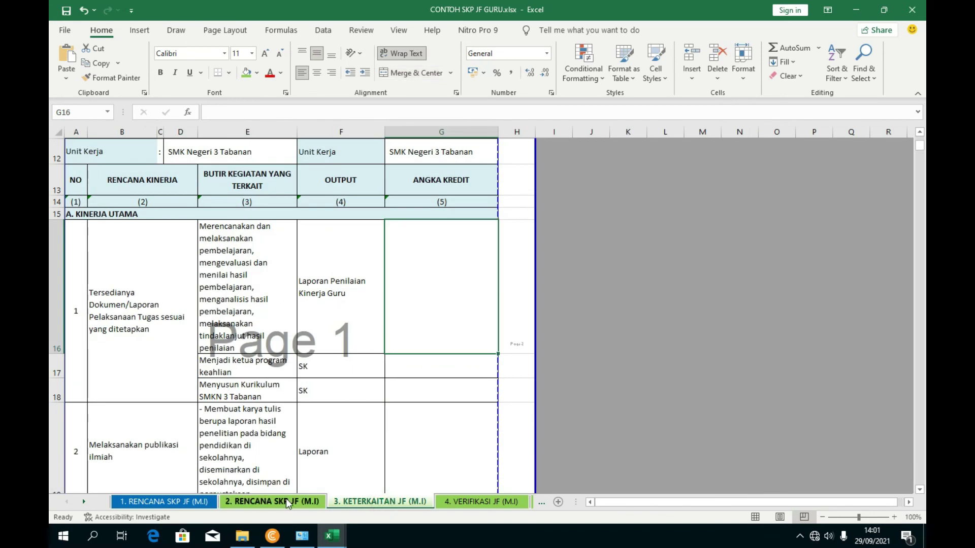
{"action": "left_click", "coordinate": [288, 502]}
- Glance at the MATRIK PERAN workbook, then return to the CONTOH SKP JF GURU workbook
{"action": "mouse_move", "coordinate": [332, 535]}
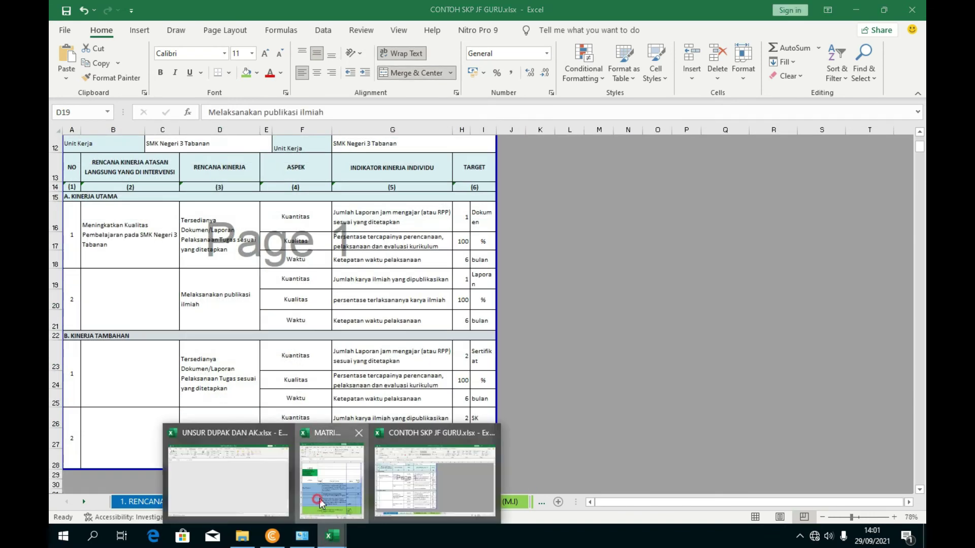
{"action": "left_click", "coordinate": [320, 503]}
{"action": "left_click_drag", "start_coordinate": [388, 502], "coordinate": [392, 502]}
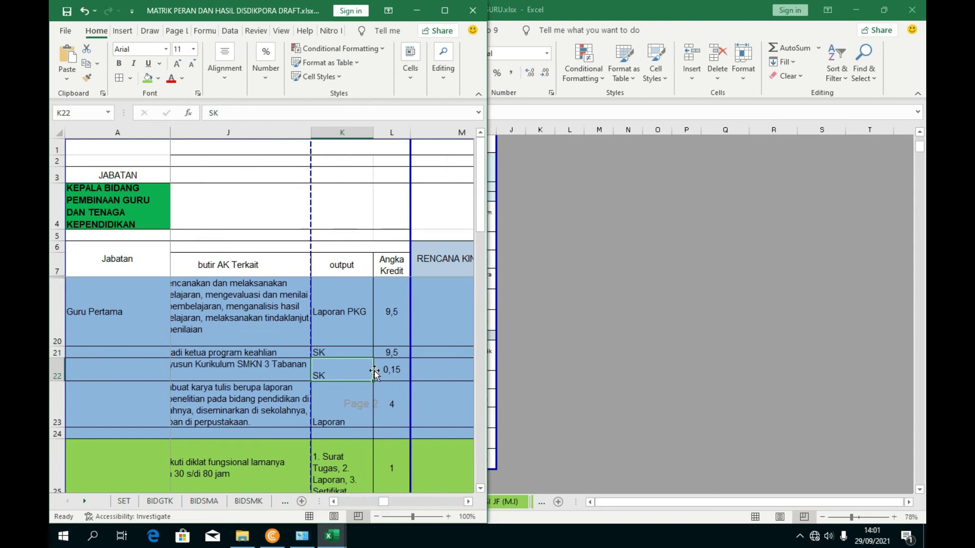
{"action": "scroll", "coordinate": [467, 316], "scroll_direction": "down", "scroll_amount": 2}
{"action": "left_click", "coordinate": [618, 257]}
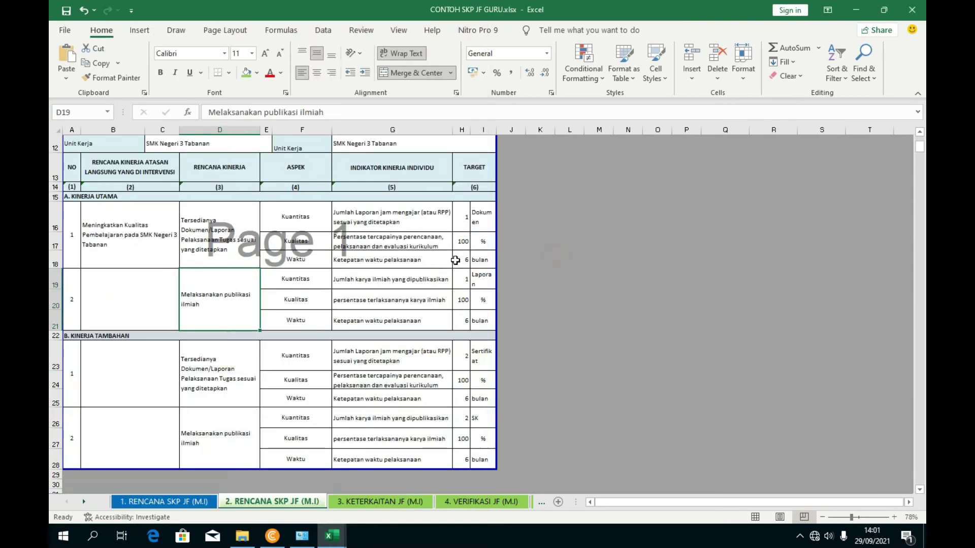
- On the Keterkaitan sheet, enter credit 9,5 in both G16 and G17
{"action": "left_click", "coordinate": [413, 501]}
{"action": "left_click", "coordinate": [418, 278]}
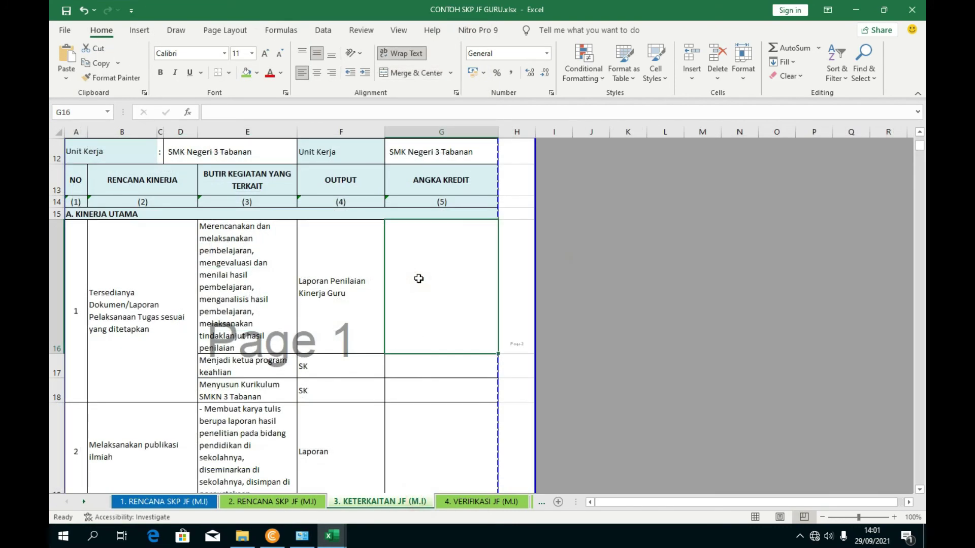
{"action": "type", "text": "9,5"}
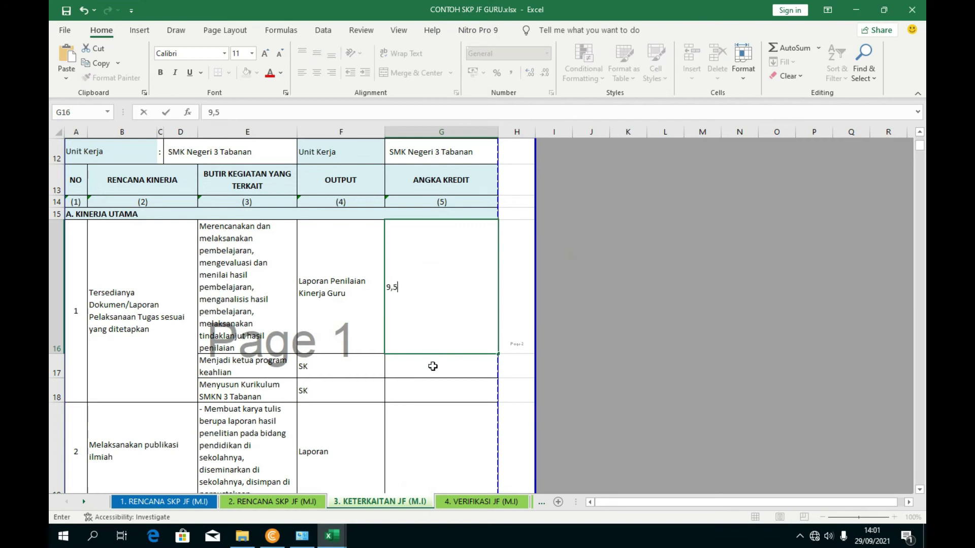
{"action": "left_click", "coordinate": [432, 366]}
{"action": "type", "text": "9,5"}
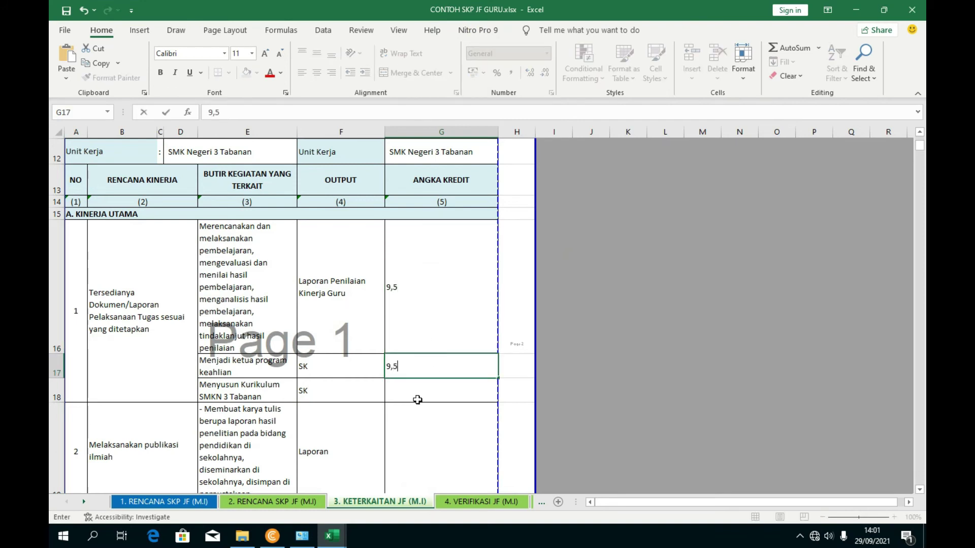
{"action": "left_click", "coordinate": [417, 400]}
- Enter credits 0,15 in G18 and 4 in G19, checked against the MATRIK PERAN workbook
{"action": "scroll", "coordinate": [401, 421], "scroll_direction": "down", "scroll_amount": 1}
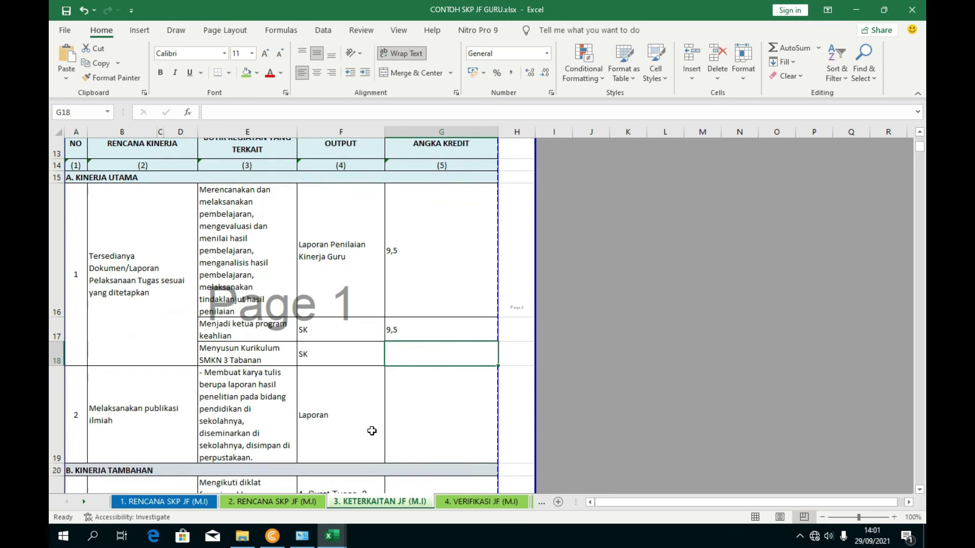
{"action": "left_click", "coordinate": [338, 485]}
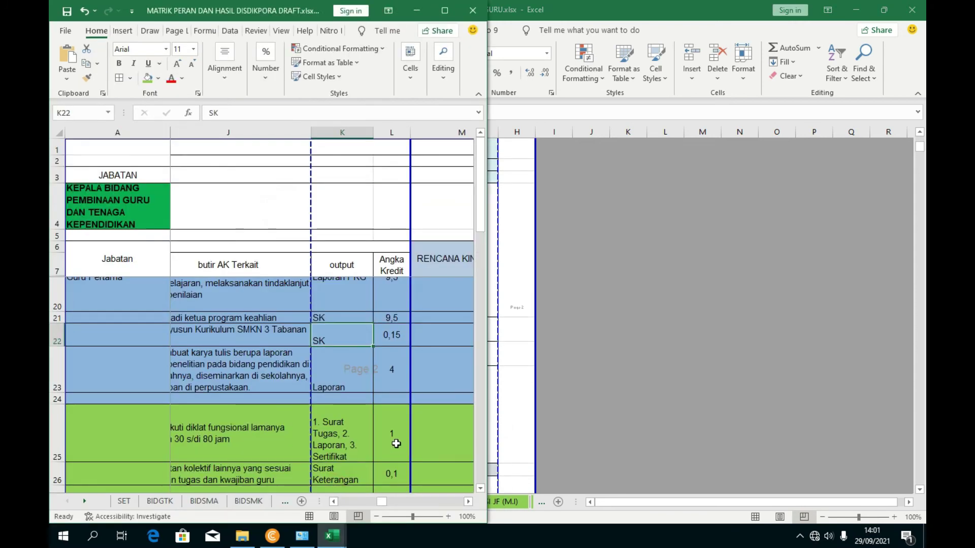
{"action": "left_click", "coordinate": [503, 246]}
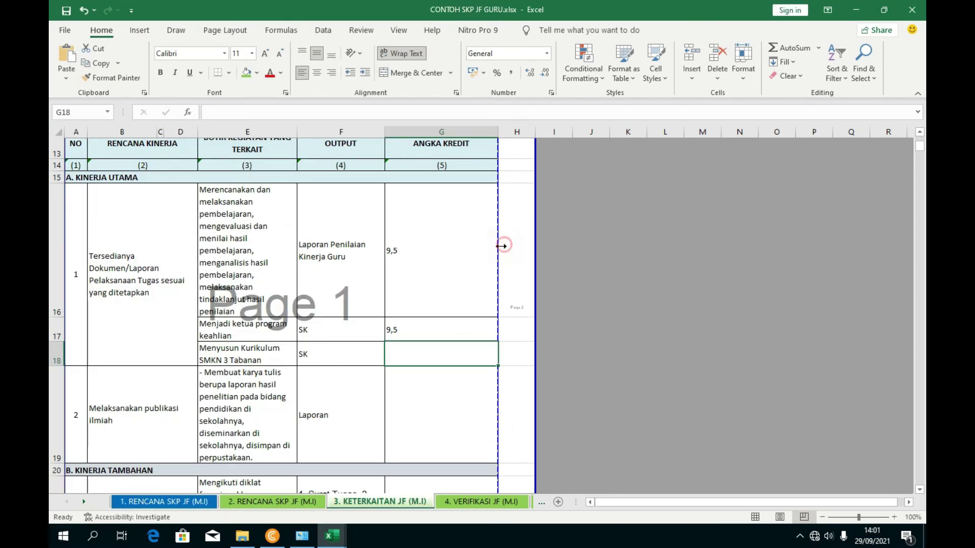
{"action": "type", "text": "15"}
{"action": "left_click", "coordinate": [425, 401]}
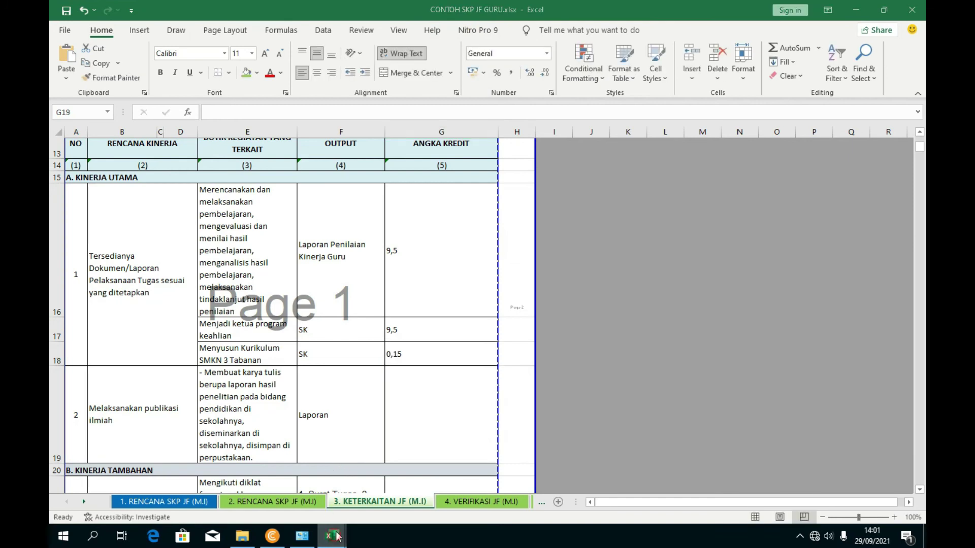
{"action": "mouse_move", "coordinate": [336, 537]}
{"action": "left_click", "coordinate": [238, 475]}
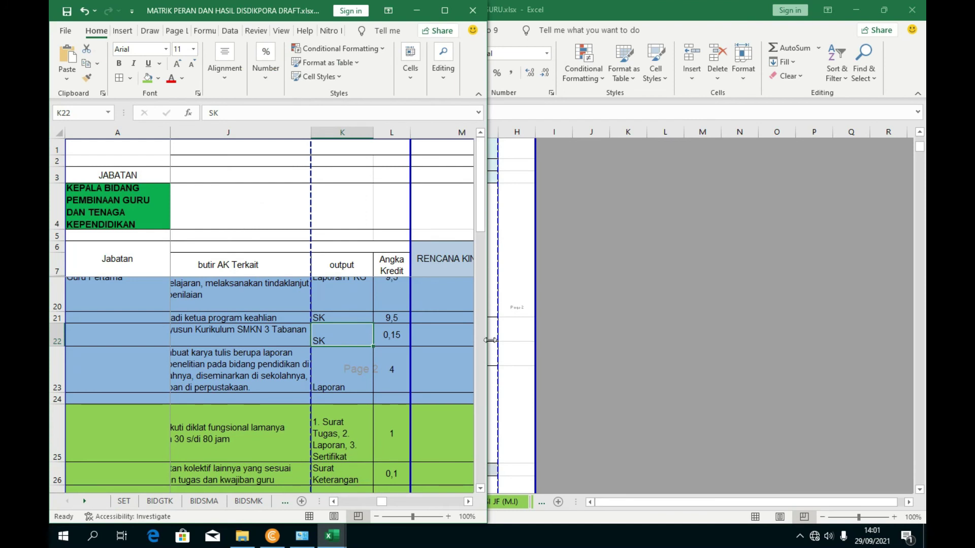
{"action": "left_click", "coordinate": [500, 341]}
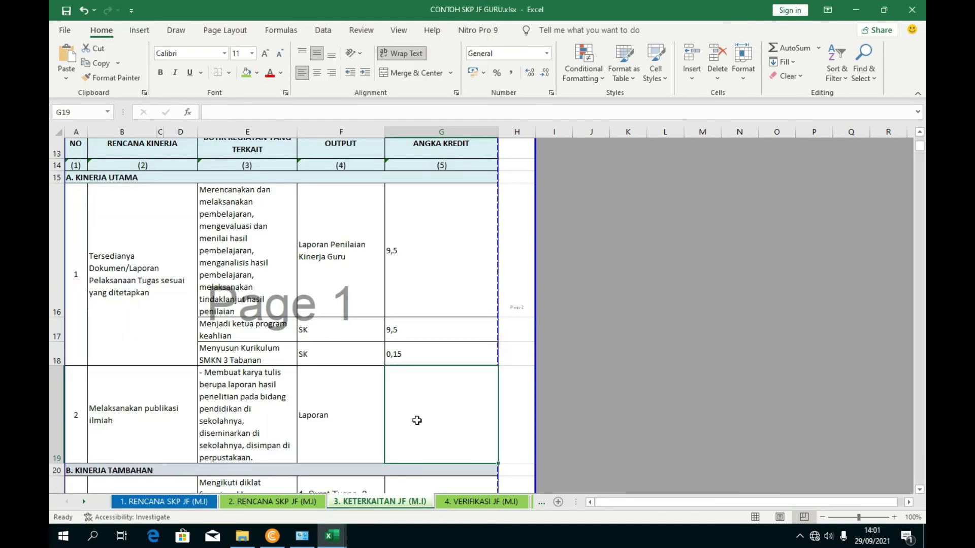
{"action": "type", "text": "4"}
{"action": "scroll", "coordinate": [427, 406], "scroll_direction": "down", "scroll_amount": 3}
{"action": "left_click", "coordinate": [412, 323]}
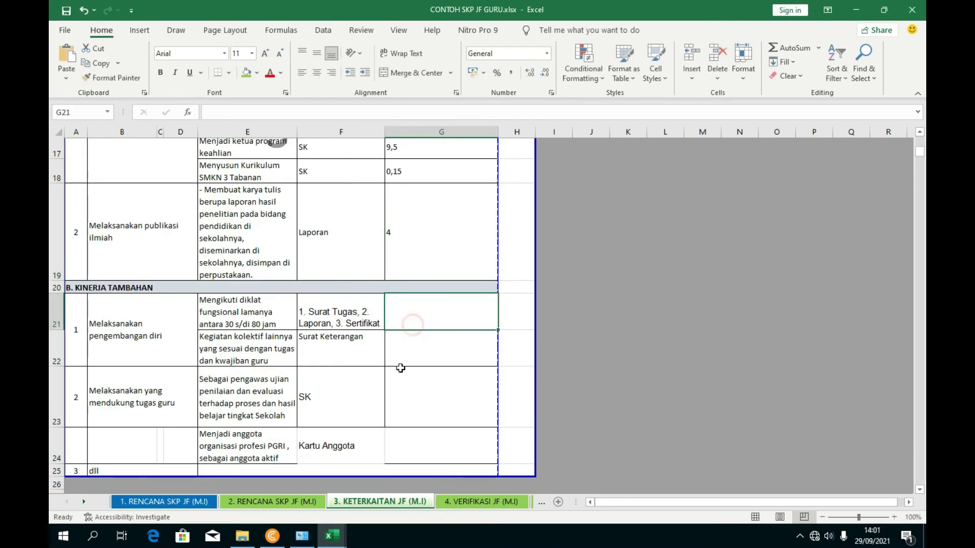
- Enter additional-performance credits 1 in G21 and 0,1 in G22
{"action": "mouse_move", "coordinate": [332, 535]}
{"action": "left_click", "coordinate": [239, 475]}
{"action": "scroll", "coordinate": [386, 452], "scroll_direction": "down", "scroll_amount": 3}
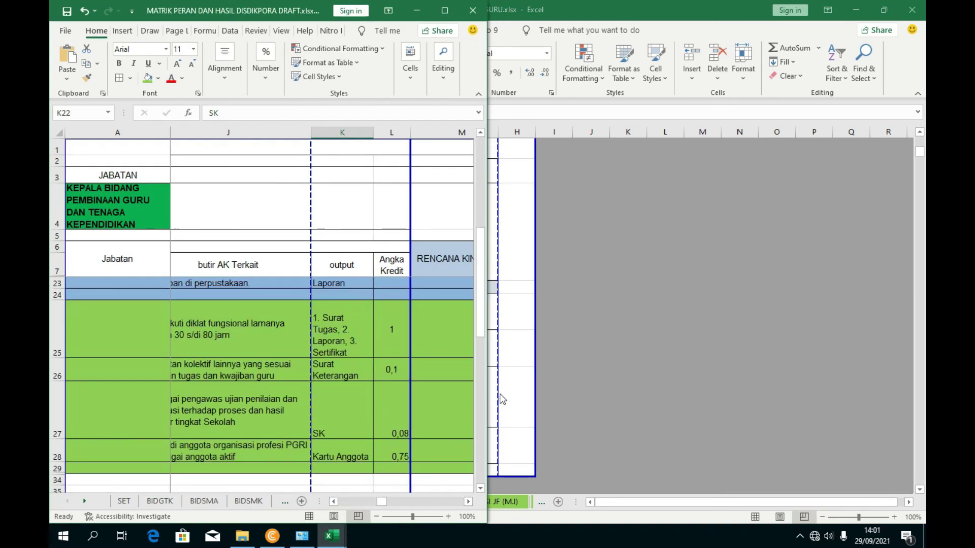
{"action": "left_click", "coordinate": [502, 399]}
{"action": "type", "text": "1"}
{"action": "left_click", "coordinate": [429, 366]}
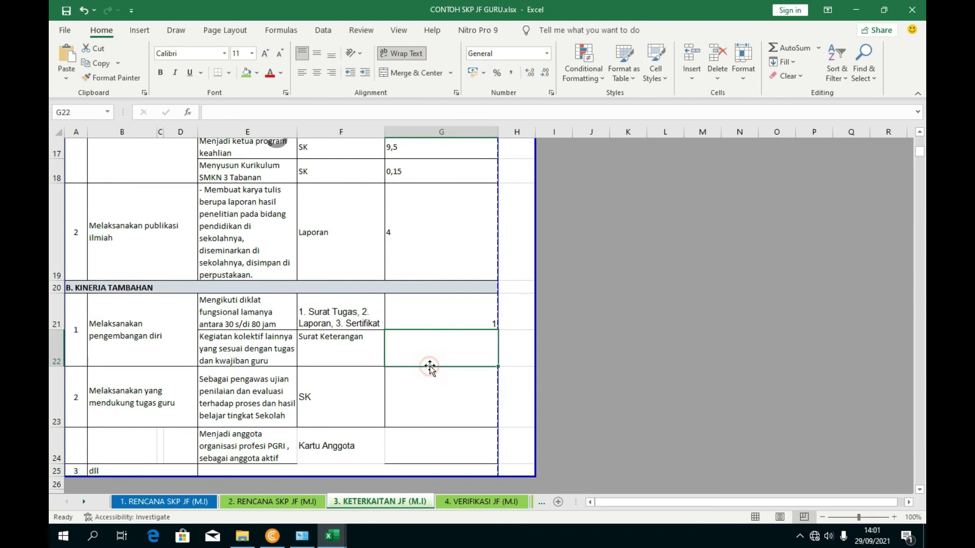
{"action": "type", "text": "0,1"}
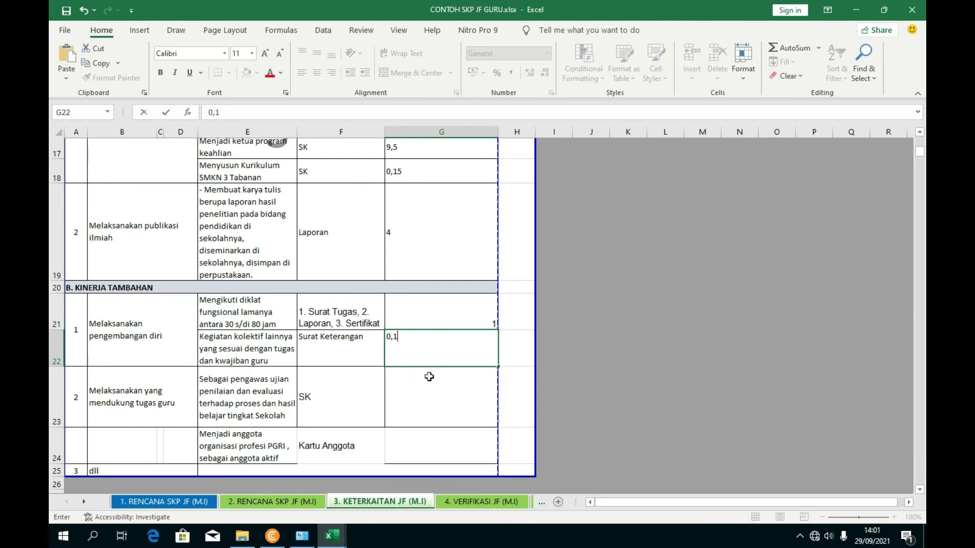
{"action": "left_click", "coordinate": [429, 376]}
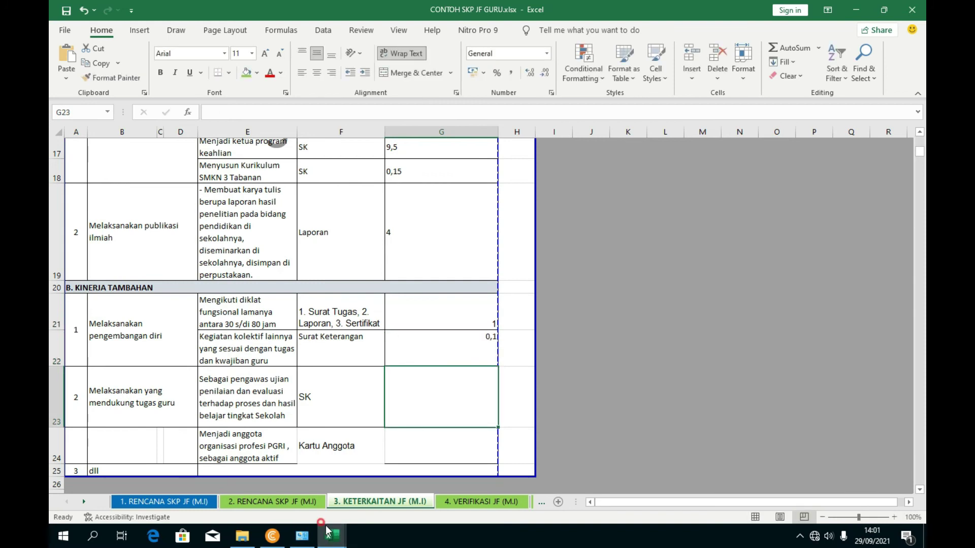
- Enter credits 0,8 in G23 and 0,75 in G24 after checking MATRIK PERAN
{"action": "mouse_move", "coordinate": [332, 538]}
{"action": "left_click", "coordinate": [326, 489]}
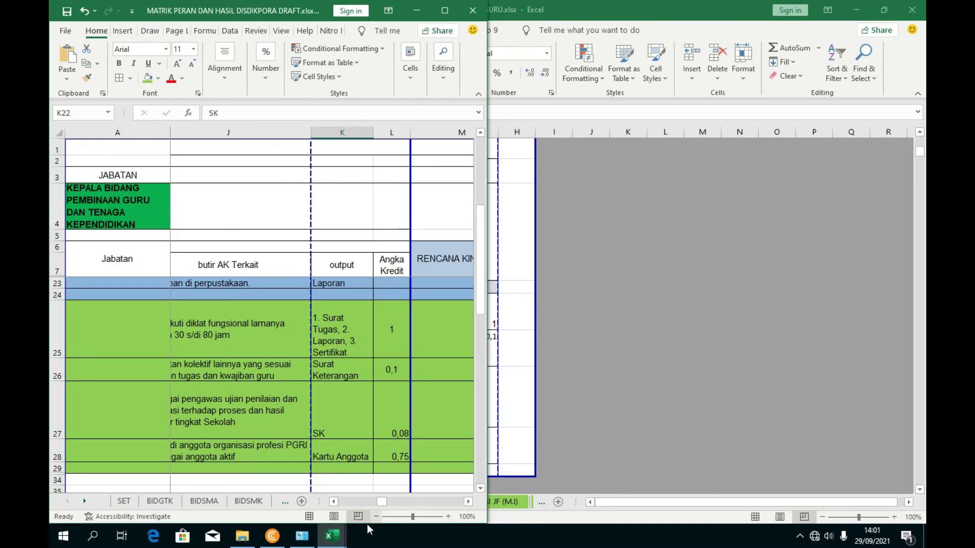
{"action": "left_click", "coordinate": [422, 470]}
{"action": "type", "text": "0,8"}
{"action": "left_click", "coordinate": [446, 451]}
{"action": "type", "text": "0"}
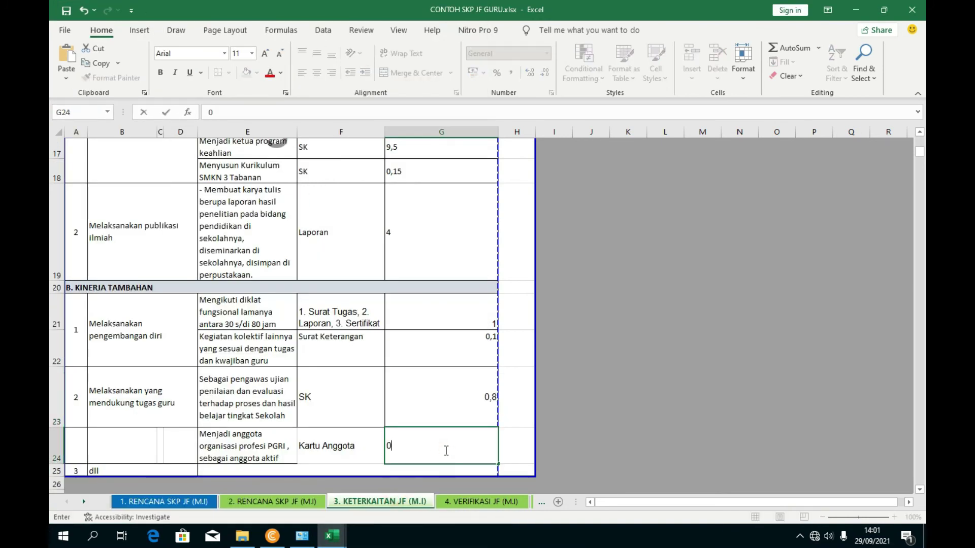
{"action": "type", "text": ",75"}
{"action": "left_click", "coordinate": [548, 424]}
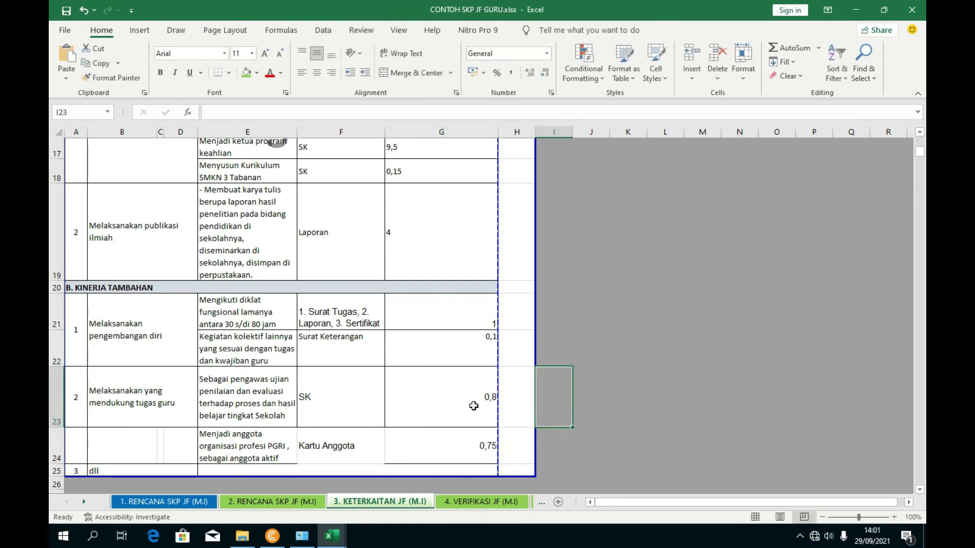
- Centre the credit values in G21:G24 and G16:G19
{"action": "left_click_drag", "start_coordinate": [447, 447], "coordinate": [449, 320]}
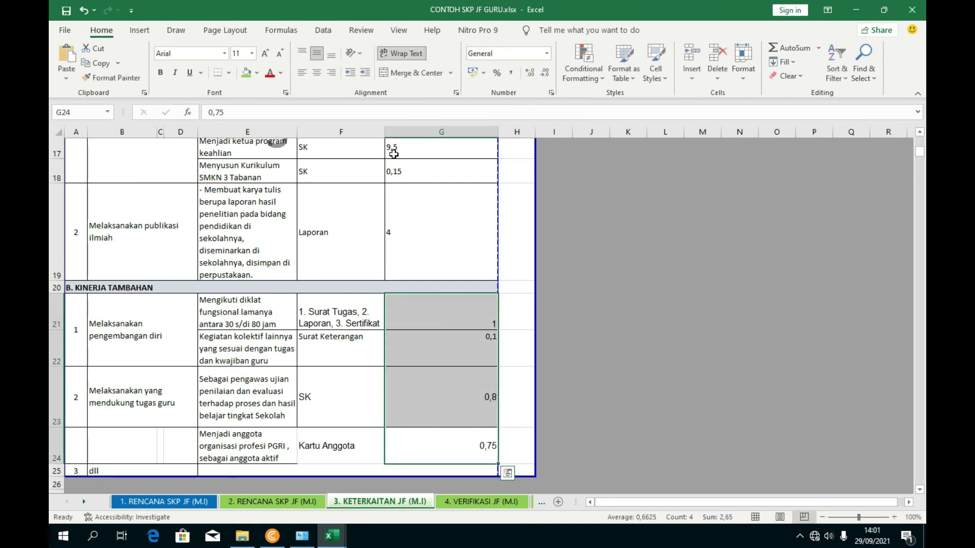
{"action": "left_click", "coordinate": [317, 72]}
{"action": "scroll", "coordinate": [413, 242], "scroll_direction": "up", "scroll_amount": 1}
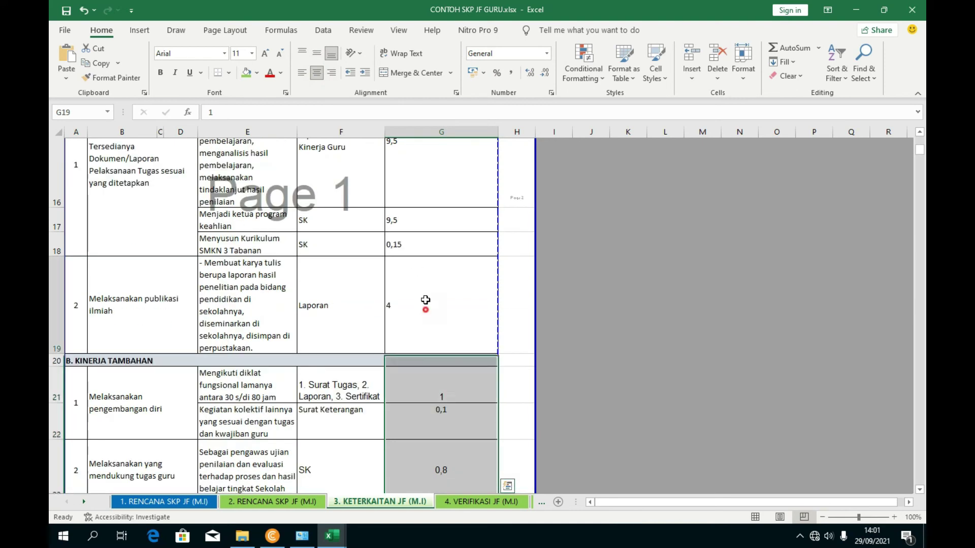
{"action": "left_click_drag", "start_coordinate": [427, 305], "coordinate": [426, 165]}
{"action": "left_click", "coordinate": [316, 73]}
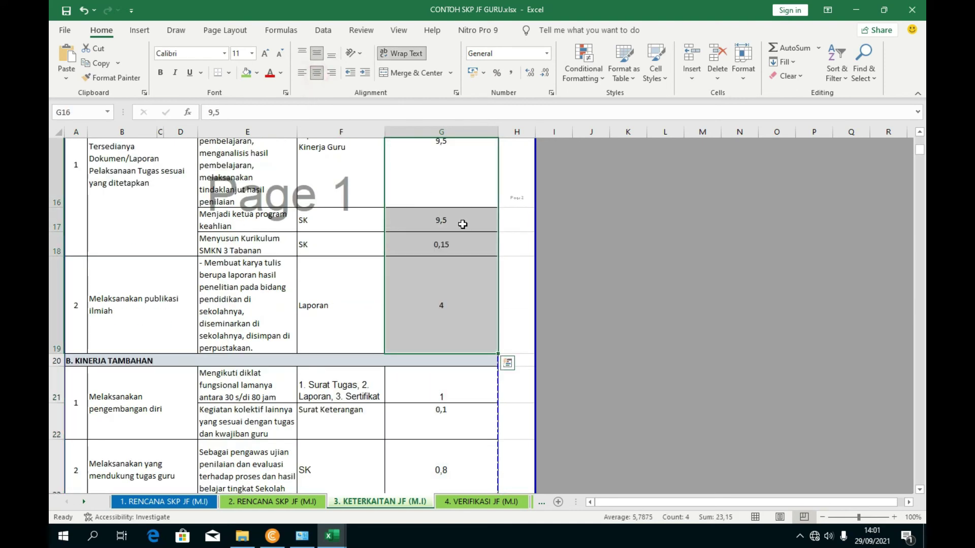
{"action": "left_click", "coordinate": [559, 282]}
{"action": "scroll", "coordinate": [495, 358], "scroll_direction": "up", "scroll_amount": 5}
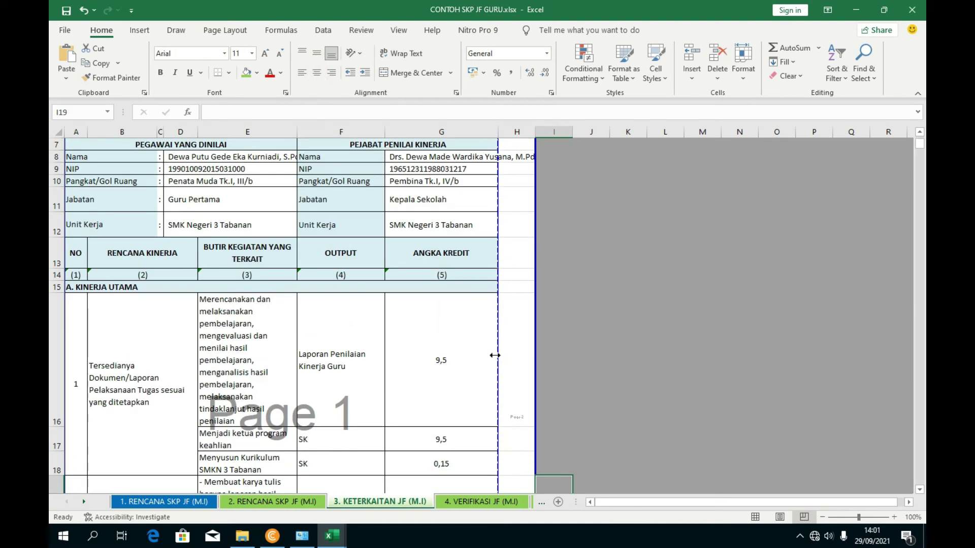
{"action": "scroll", "coordinate": [381, 318], "scroll_direction": "down", "scroll_amount": 5}
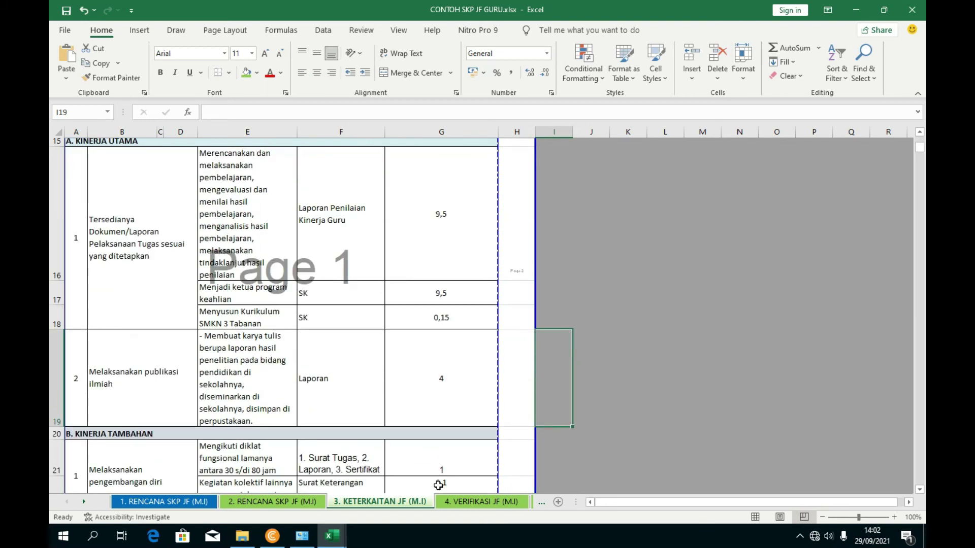
{"action": "left_click", "coordinate": [481, 501]}
- Zoom the Verifikasi sheet out to 87% and inspect the #REF! formula in D17
{"action": "scroll", "coordinate": [464, 331], "scroll_direction": "down", "scroll_amount": 4}
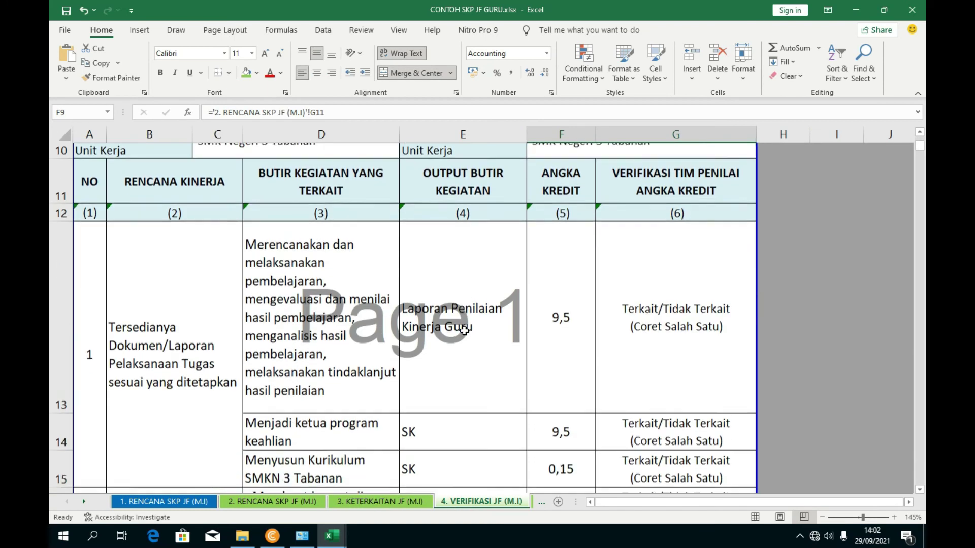
{"action": "scroll", "coordinate": [503, 318], "scroll_direction": "down", "scroll_amount": 2}
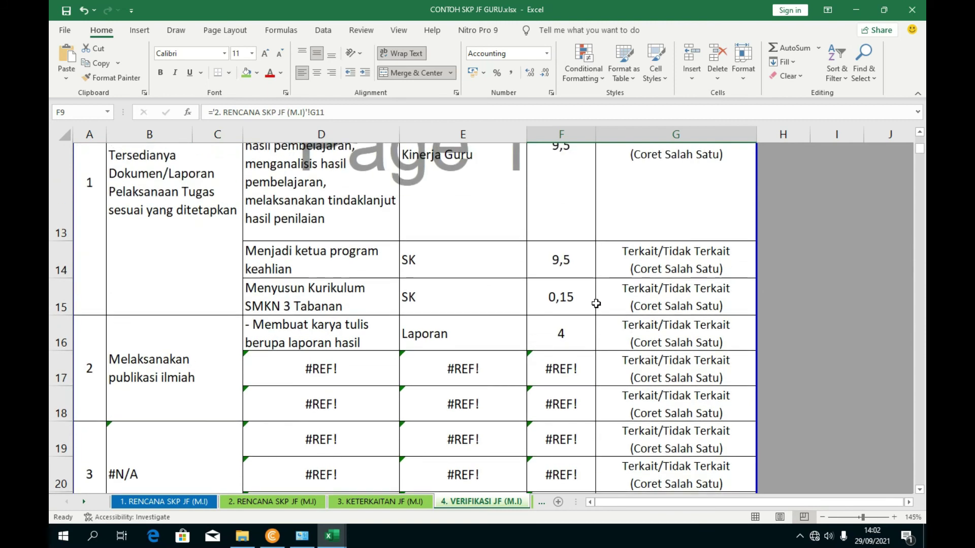
{"action": "left_click", "coordinate": [840, 515]}
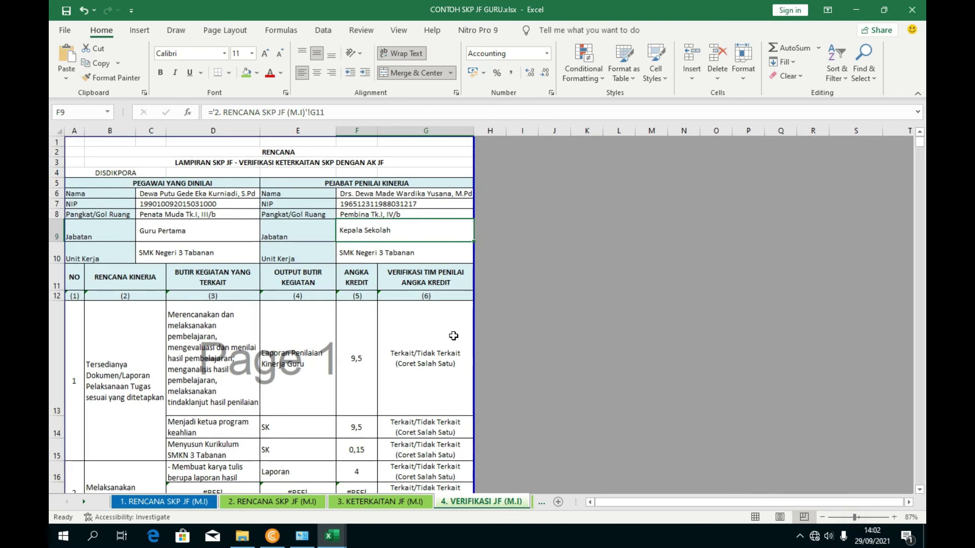
{"action": "scroll", "coordinate": [451, 337], "scroll_direction": "down", "scroll_amount": 4}
{"action": "left_click", "coordinate": [220, 344]}
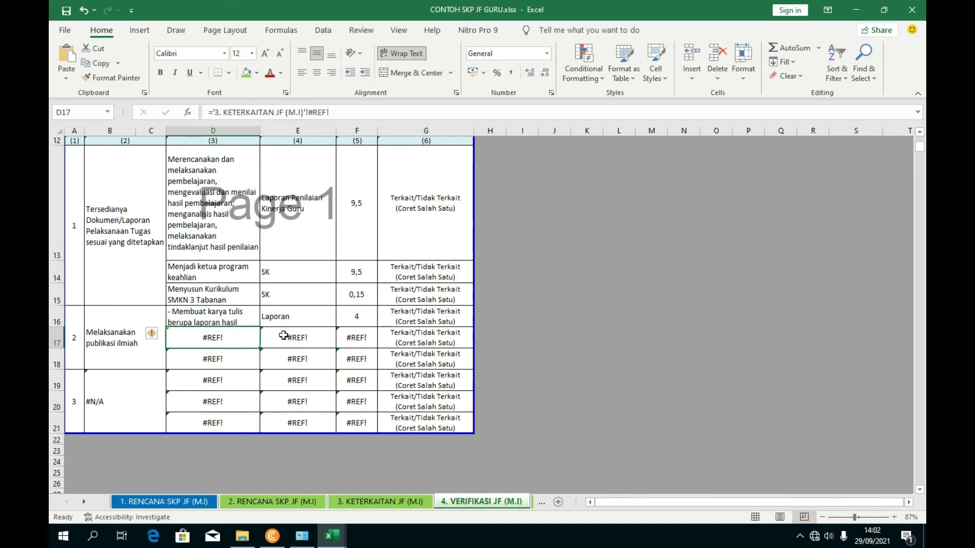
{"action": "scroll", "coordinate": [284, 336], "scroll_direction": "up", "scroll_amount": 1}
{"action": "scroll", "coordinate": [285, 270], "scroll_direction": "up", "scroll_amount": 2}
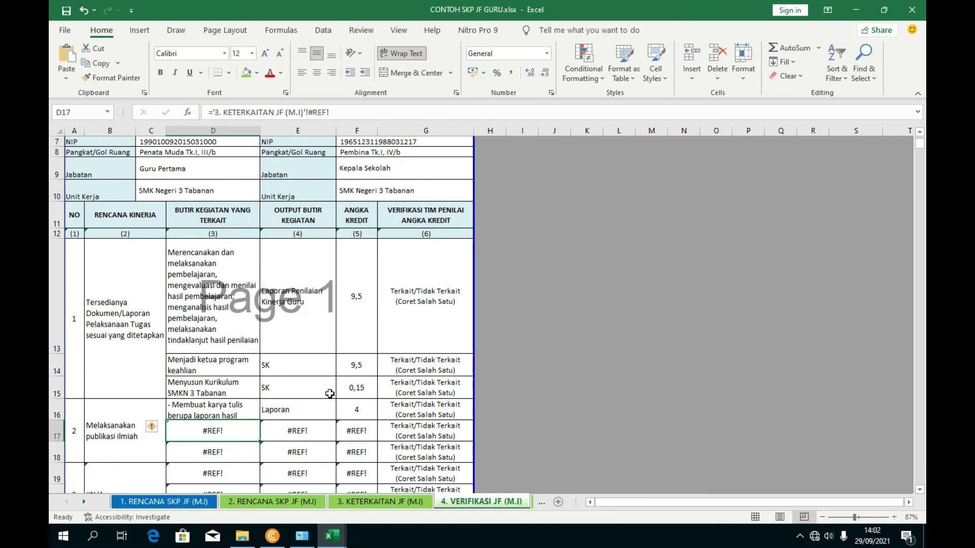
{"action": "scroll", "coordinate": [251, 432], "scroll_direction": "down", "scroll_amount": 3}
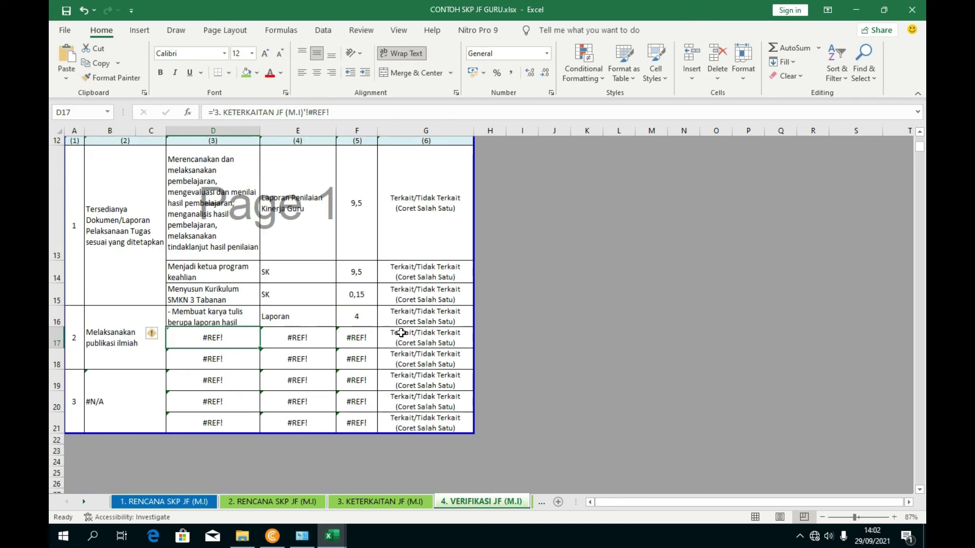
{"action": "scroll", "coordinate": [394, 335], "scroll_direction": "up", "scroll_amount": 2}
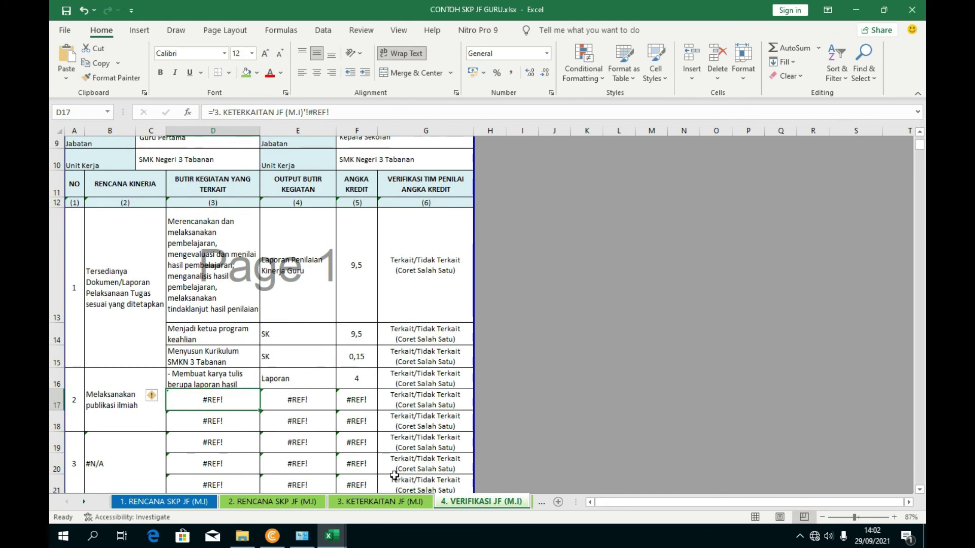
- Inspect the plan lookup formulas and the broken #REF!/#N/A references in rows 15–21
{"action": "left_click", "coordinate": [395, 502]}
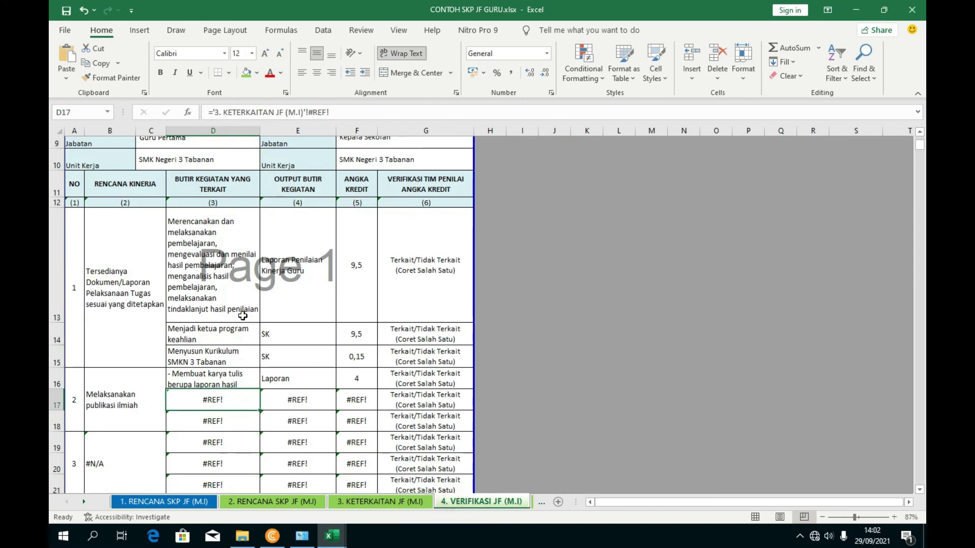
{"action": "scroll", "coordinate": [139, 295], "scroll_direction": "down", "scroll_amount": 1}
{"action": "left_click", "coordinate": [140, 295]}
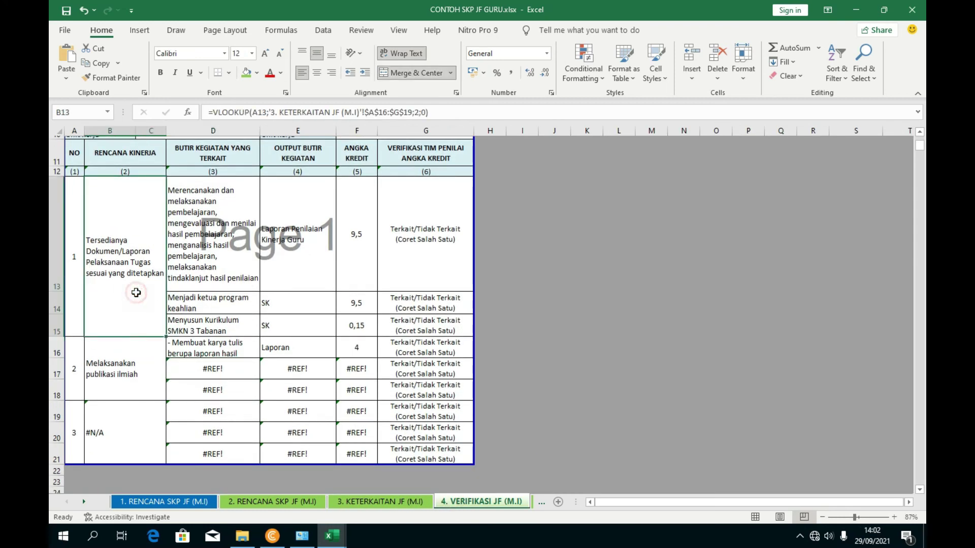
{"action": "left_click", "coordinate": [213, 329]}
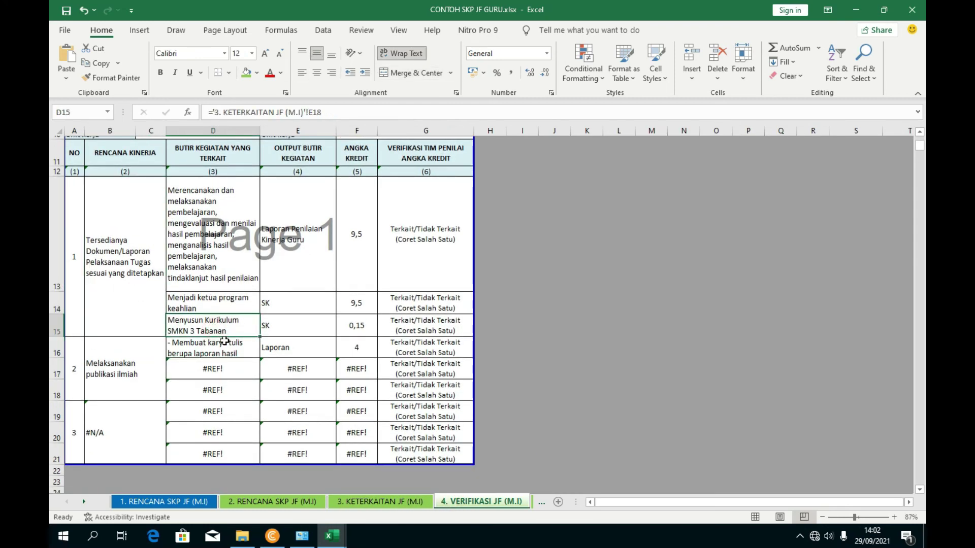
{"action": "left_click", "coordinate": [137, 369]}
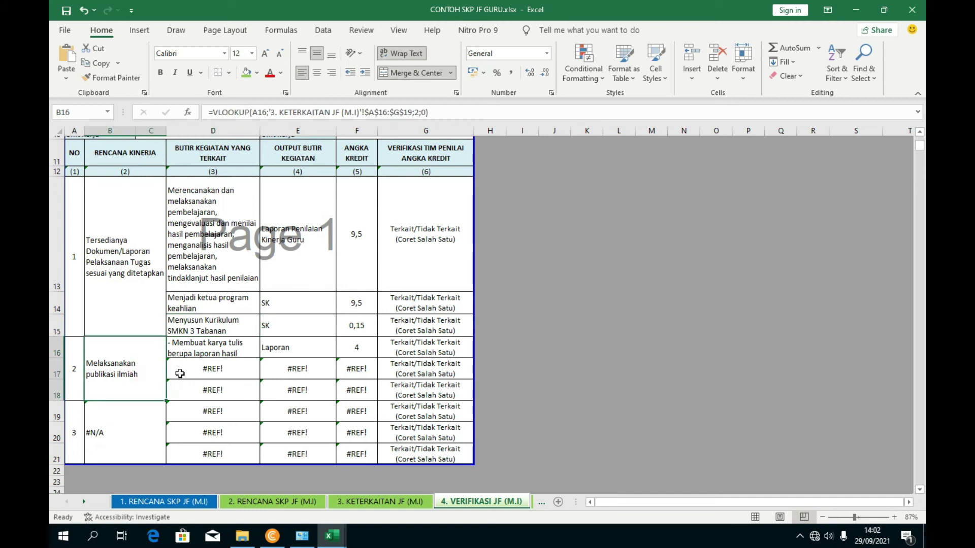
{"action": "left_click", "coordinate": [217, 377]}
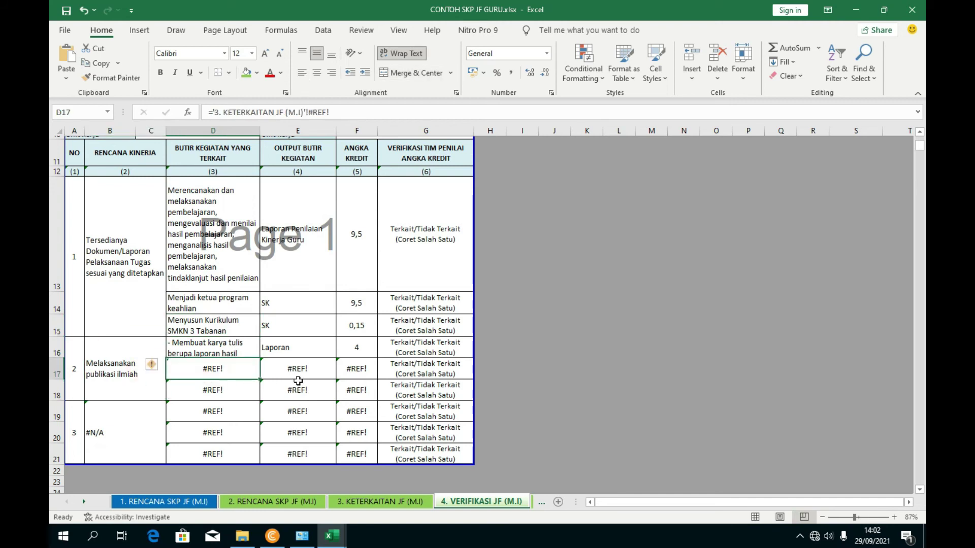
{"action": "left_click", "coordinate": [298, 382]}
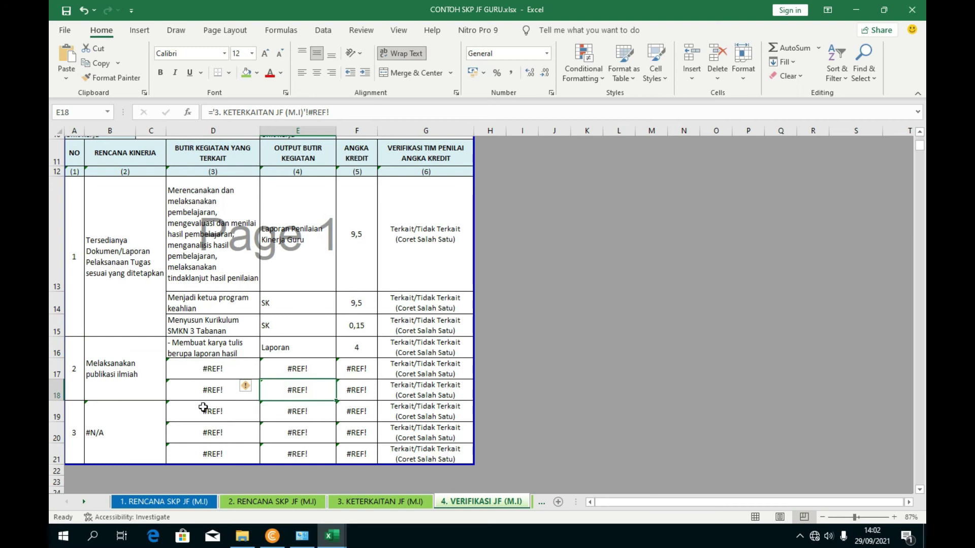
{"action": "left_click", "coordinate": [124, 439]}
{"action": "scroll", "coordinate": [163, 407], "scroll_direction": "down", "scroll_amount": 1}
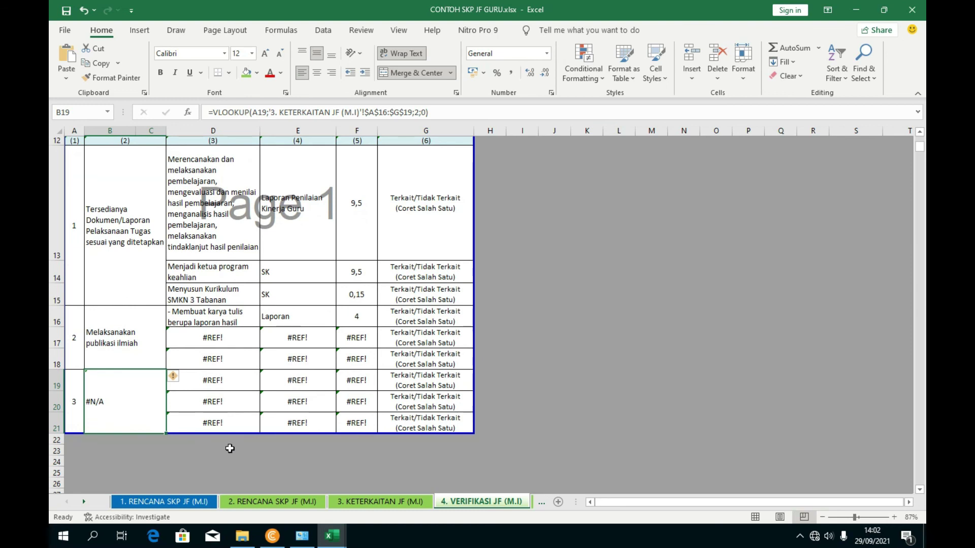
{"action": "scroll", "coordinate": [229, 448], "scroll_direction": "up", "scroll_amount": 2}
{"action": "scroll", "coordinate": [143, 442], "scroll_direction": "down", "scroll_amount": 2}
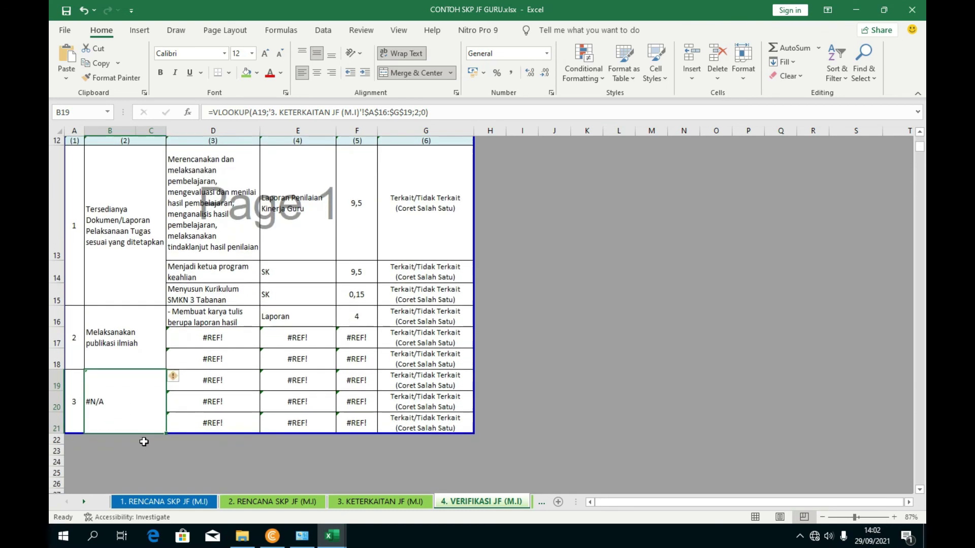
{"action": "left_click", "coordinate": [53, 428]}
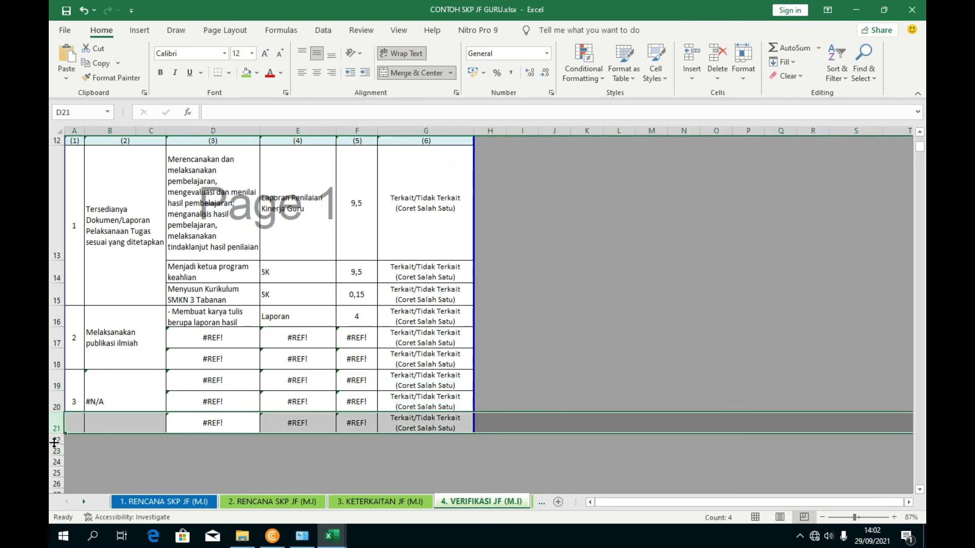
{"action": "right_click", "coordinate": [53, 443]}
{"action": "left_click", "coordinate": [107, 246]}
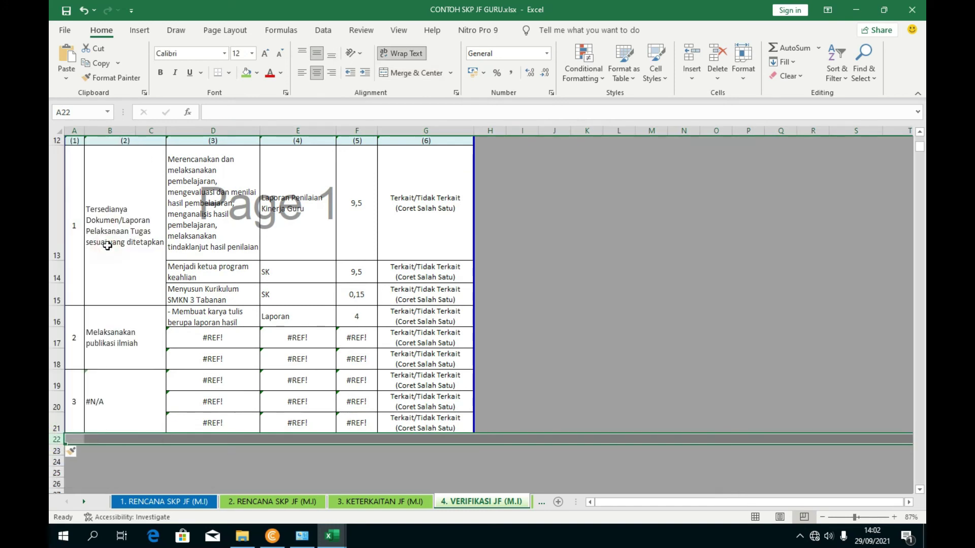
{"action": "left_click", "coordinate": [551, 403]}
{"action": "left_click_drag", "start_coordinate": [80, 433], "coordinate": [80, 457]}
{"action": "scroll", "coordinate": [111, 460], "scroll_direction": "down", "scroll_amount": 1}
{"action": "left_click_drag", "start_coordinate": [121, 427], "coordinate": [120, 480]}
{"action": "left_click", "coordinate": [175, 432]}
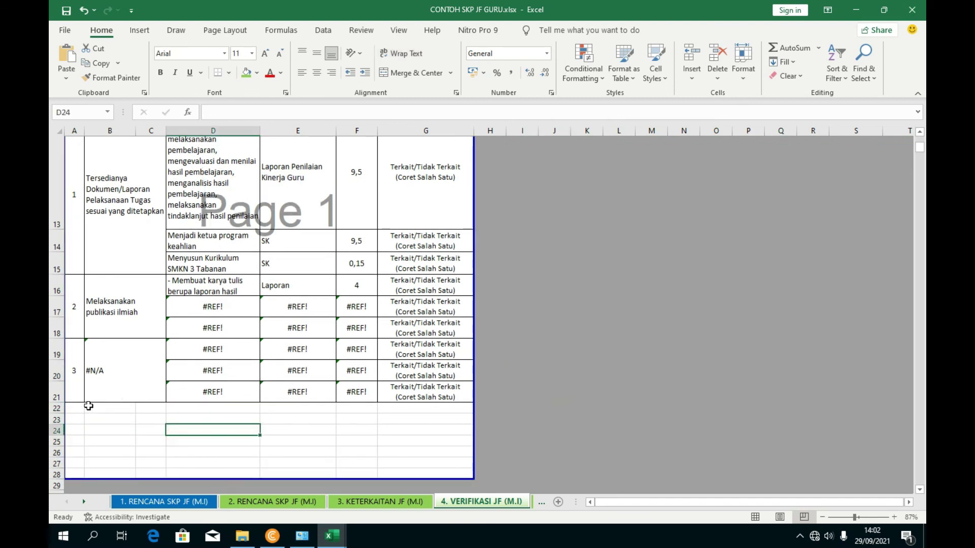
{"action": "left_click", "coordinate": [162, 386]}
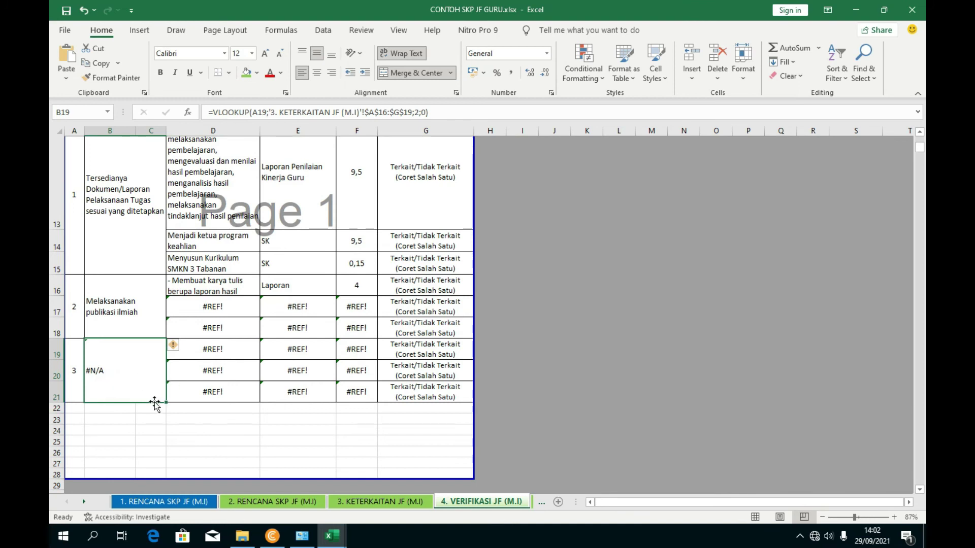
{"action": "left_click", "coordinate": [163, 429]}
{"action": "left_click", "coordinate": [141, 383]}
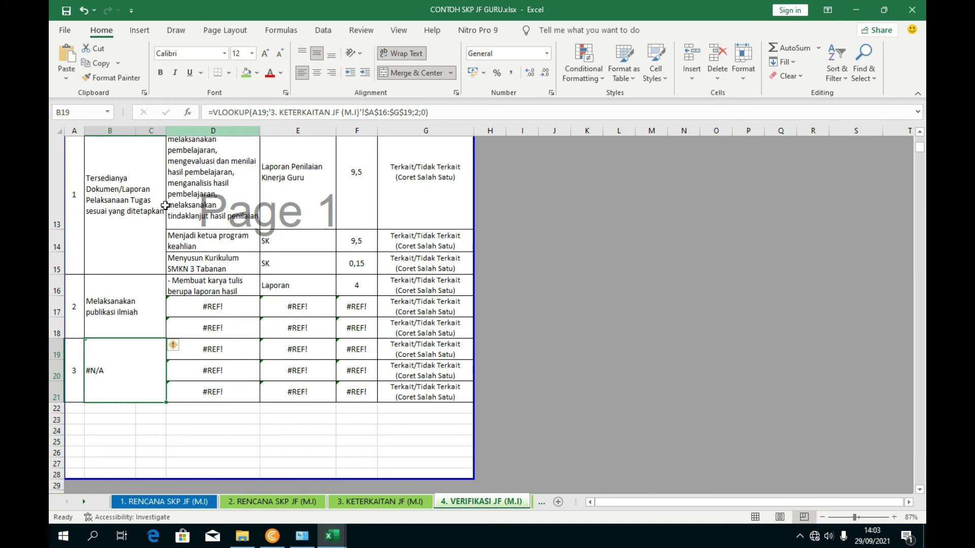
{"action": "left_click", "coordinate": [131, 288]}
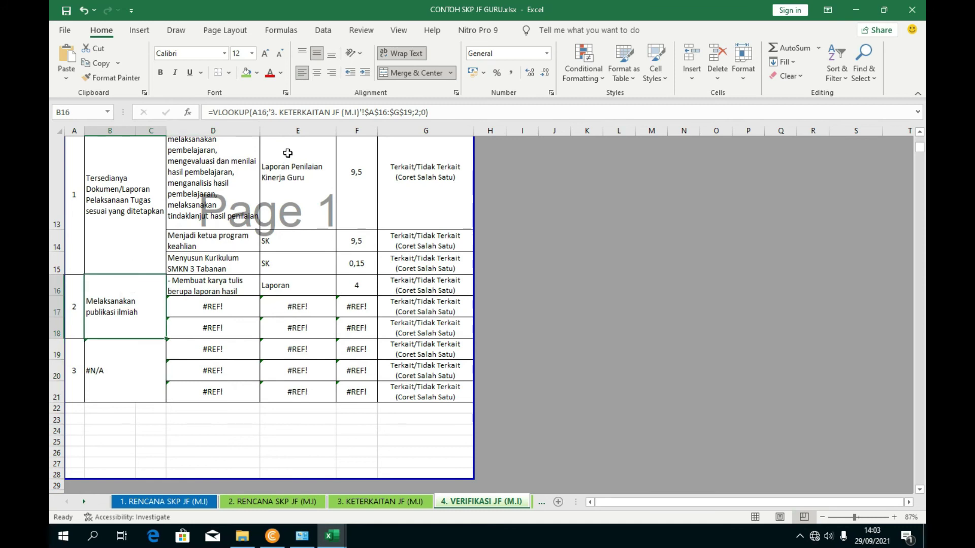
{"action": "left_click", "coordinate": [151, 375]}
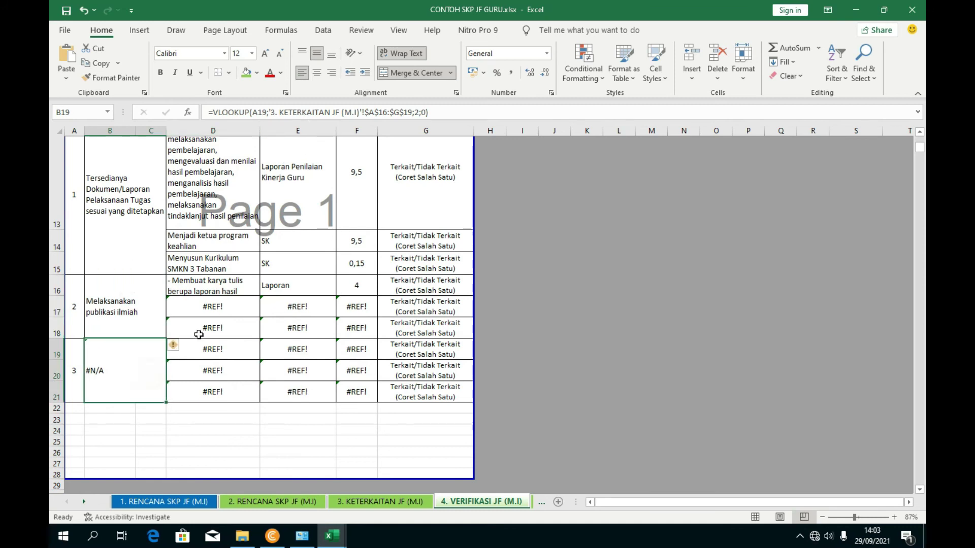
{"action": "double_click", "coordinate": [130, 382]}
{"action": "key", "text": "Escape"}
{"action": "left_click", "coordinate": [130, 229]}
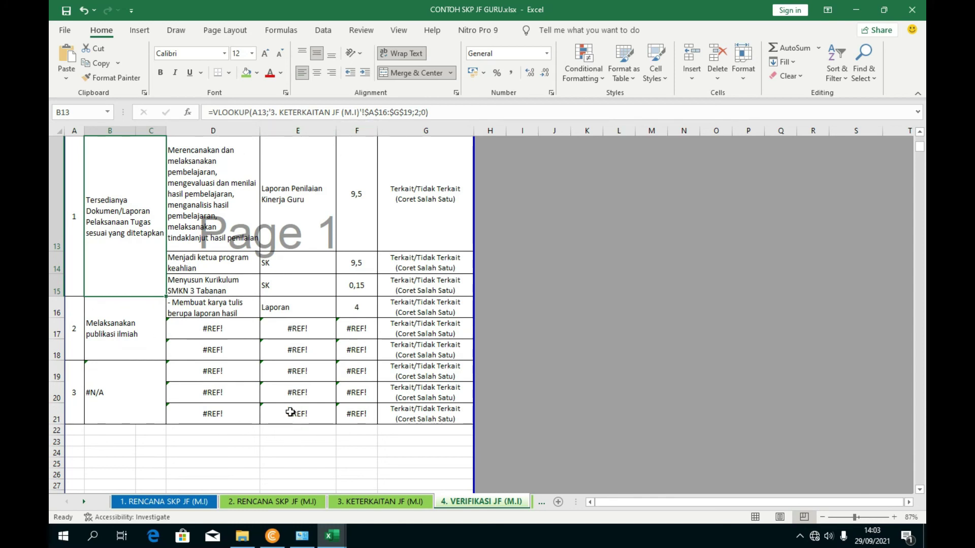
{"action": "left_click", "coordinate": [213, 333]}
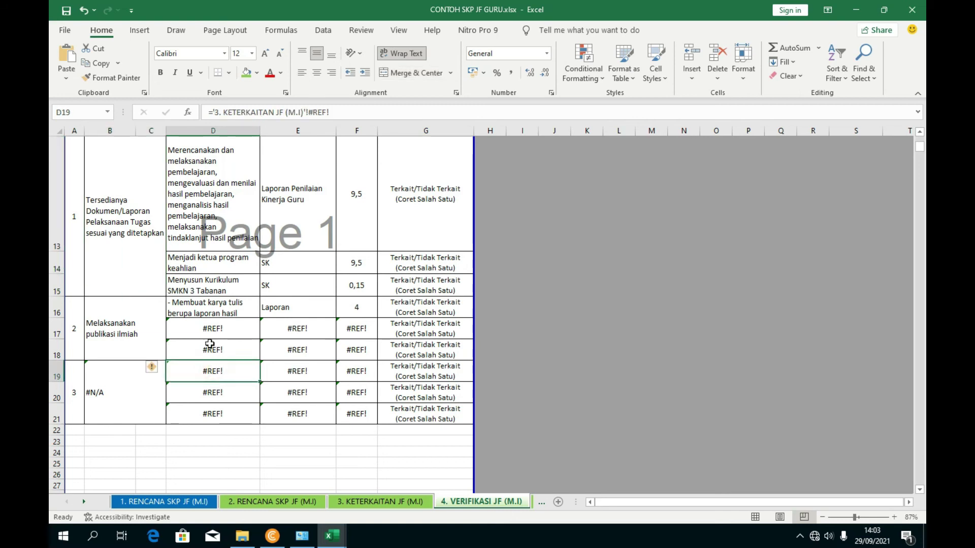
{"action": "left_click", "coordinate": [213, 351]}
{"action": "left_click", "coordinate": [237, 401]}
{"action": "left_click", "coordinate": [238, 408]}
{"action": "left_click", "coordinate": [358, 293]}
{"action": "left_click", "coordinate": [356, 272]}
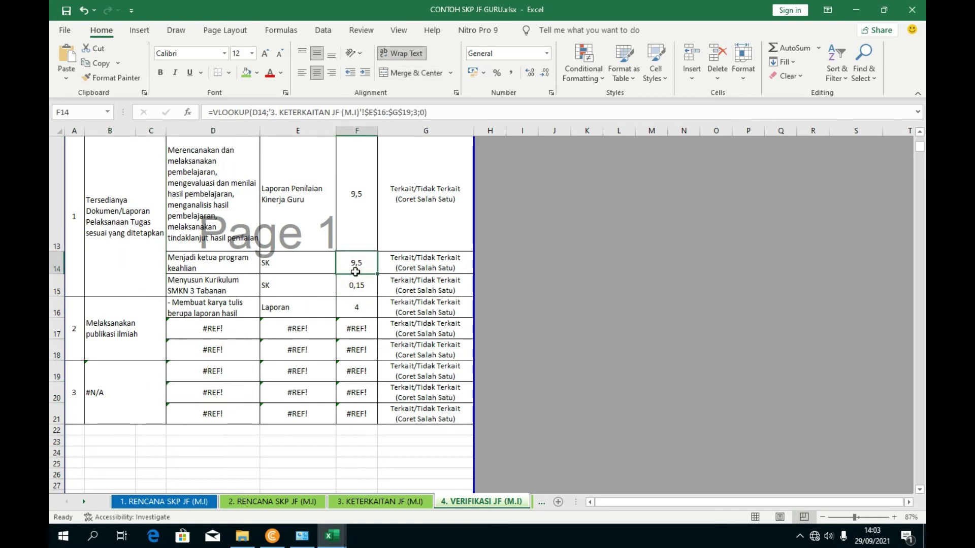
{"action": "left_click", "coordinate": [356, 303]}
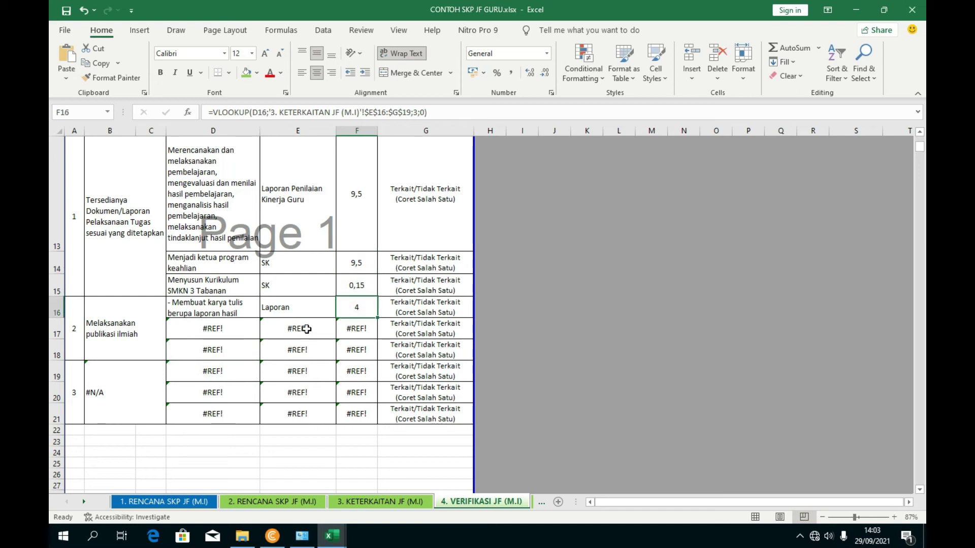
{"action": "left_click", "coordinate": [148, 373]}
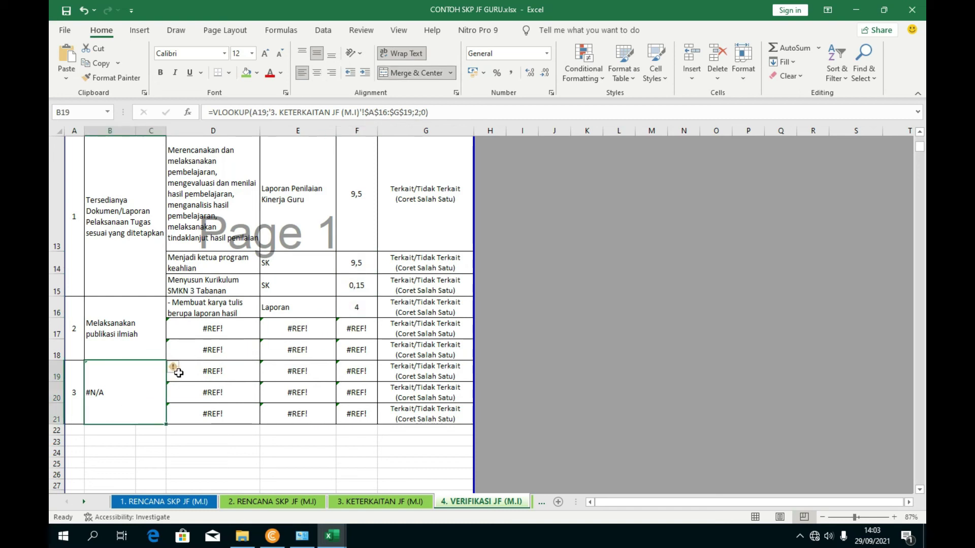
{"action": "left_click_drag", "start_coordinate": [436, 112], "coordinate": [216, 117]}
{"action": "key", "text": "BackSpace"}
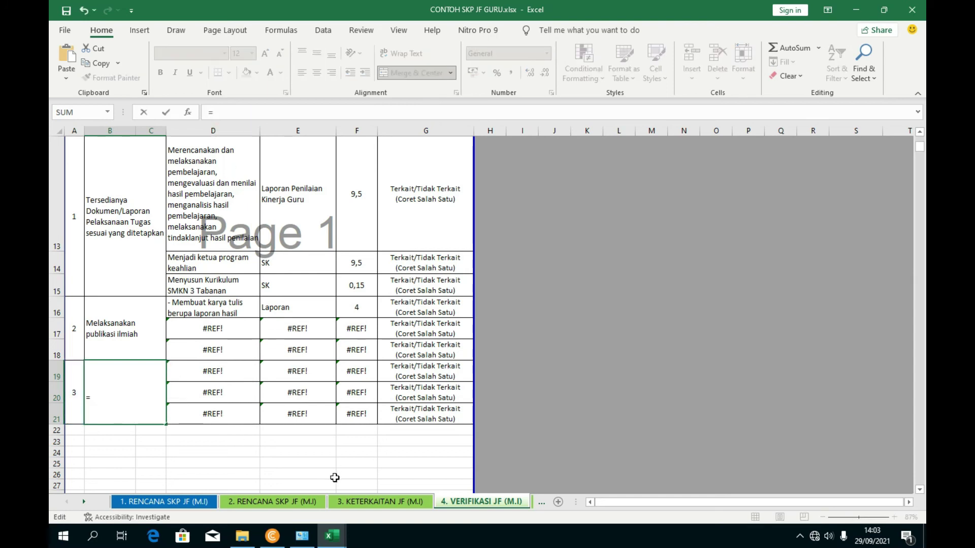
{"action": "left_click", "coordinate": [365, 503]}
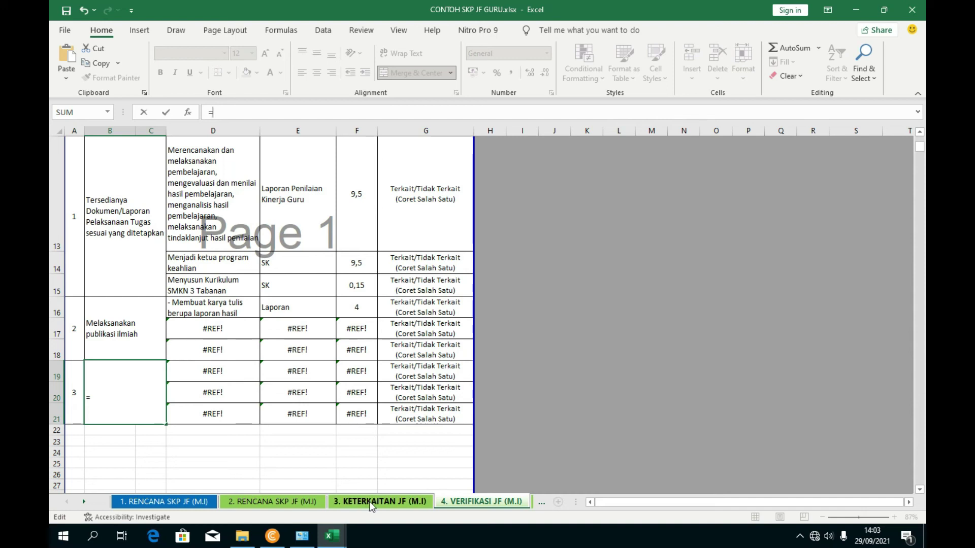
{"action": "scroll", "coordinate": [136, 318], "scroll_direction": "up", "scroll_amount": 2}
{"action": "scroll", "coordinate": [188, 316], "scroll_direction": "down", "scroll_amount": 1}
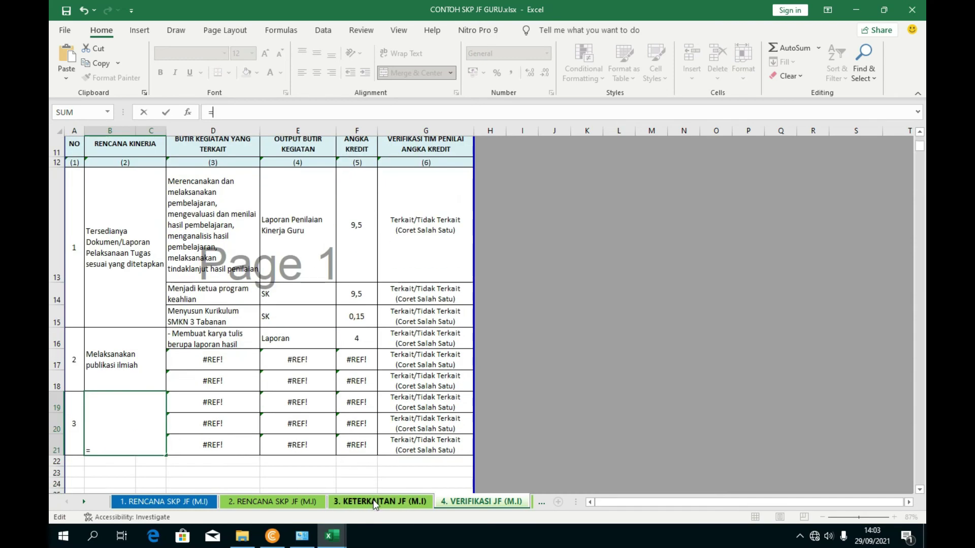
{"action": "left_click", "coordinate": [375, 503]}
{"action": "scroll", "coordinate": [159, 380], "scroll_direction": "down", "scroll_amount": 2}
{"action": "left_click", "coordinate": [138, 446]}
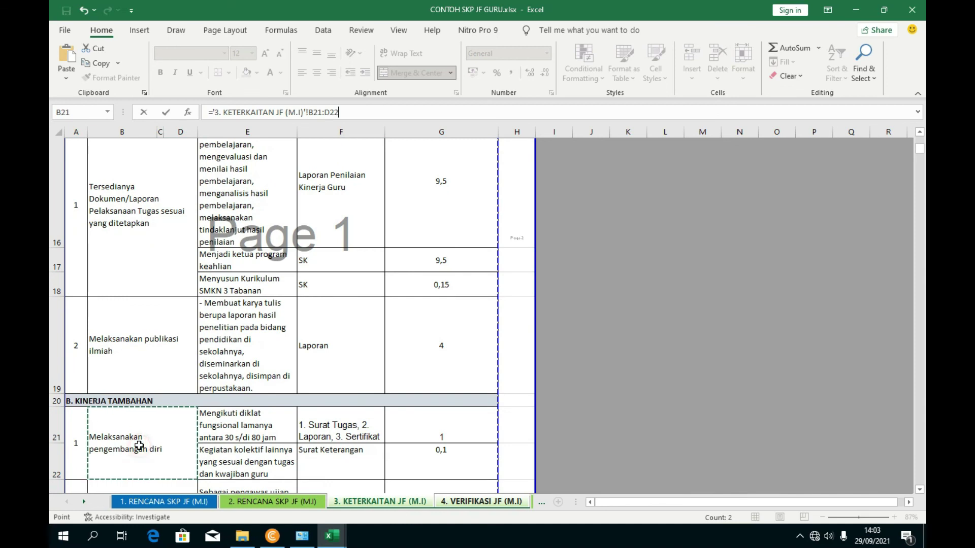
{"action": "key", "text": "Return"}
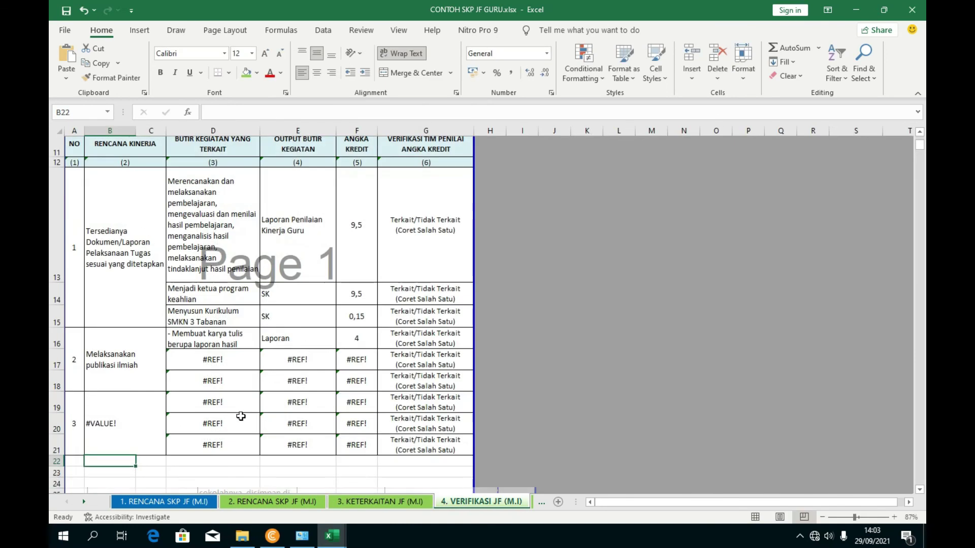
{"action": "left_click", "coordinate": [139, 421]}
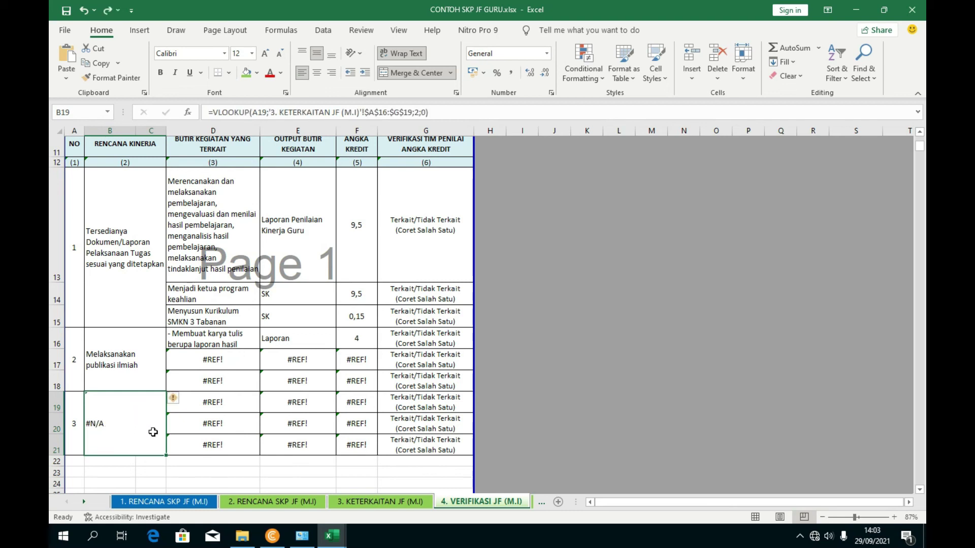
{"action": "key", "text": "ctrl+z"}
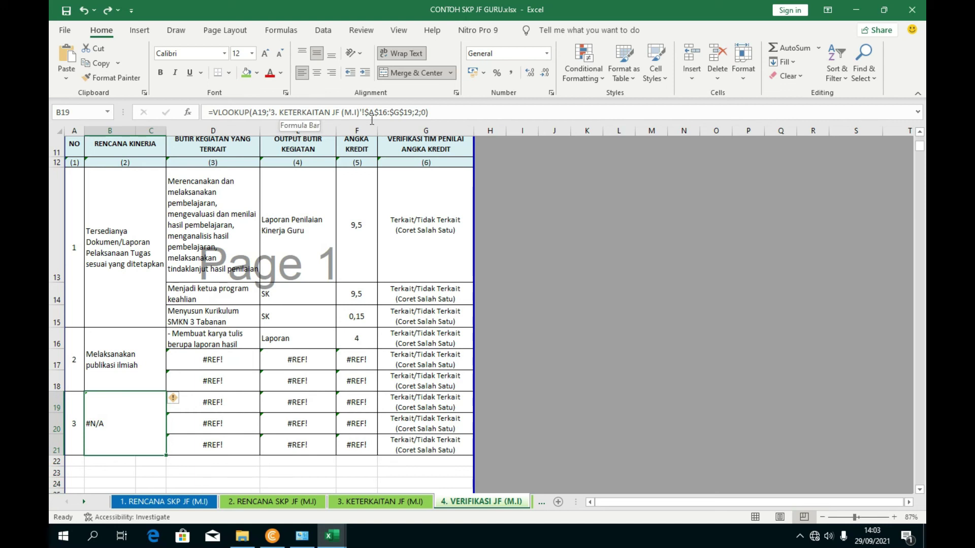
{"action": "left_click", "coordinate": [243, 430]}
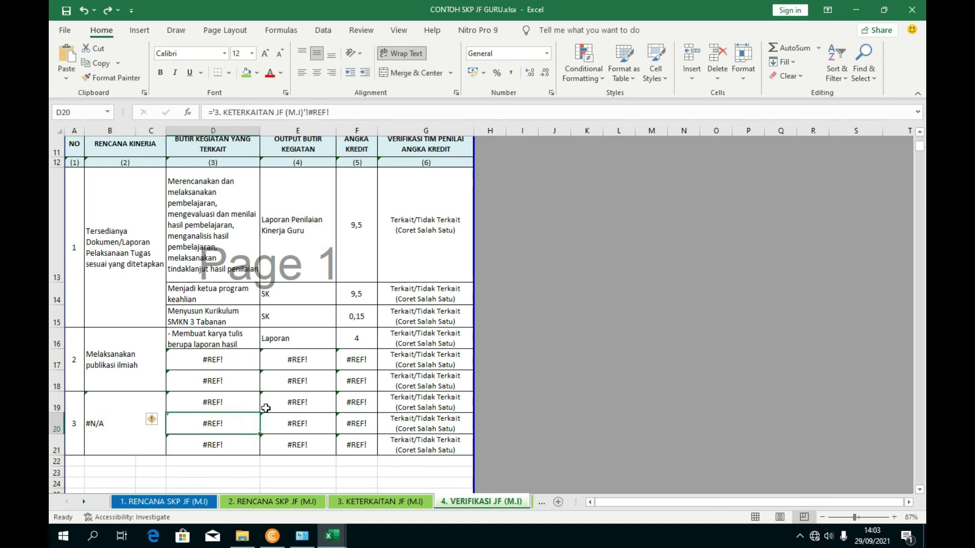
{"action": "scroll", "coordinate": [275, 342], "scroll_direction": "up", "scroll_amount": 2}
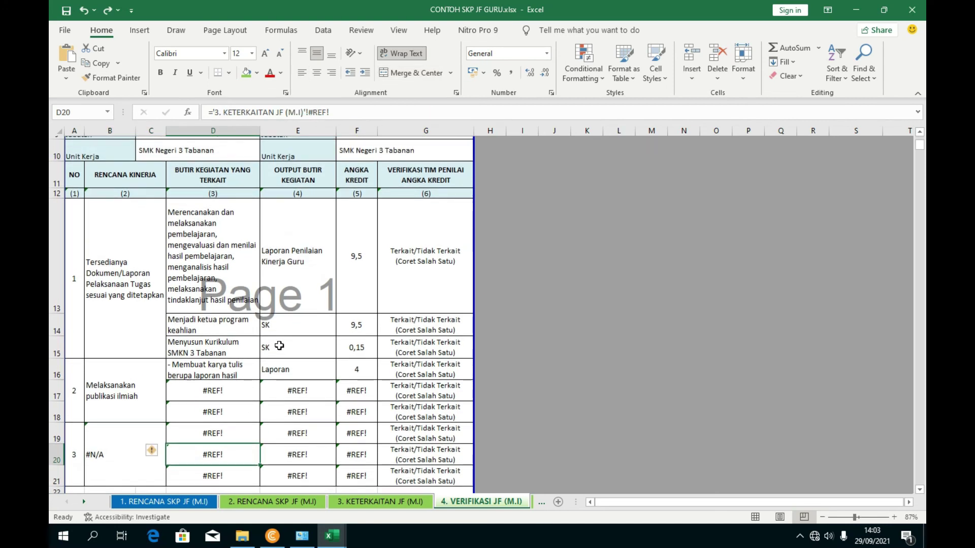
{"action": "scroll", "coordinate": [255, 351], "scroll_direction": "down", "scroll_amount": 3}
{"action": "left_click_drag", "start_coordinate": [255, 352], "coordinate": [374, 336]}
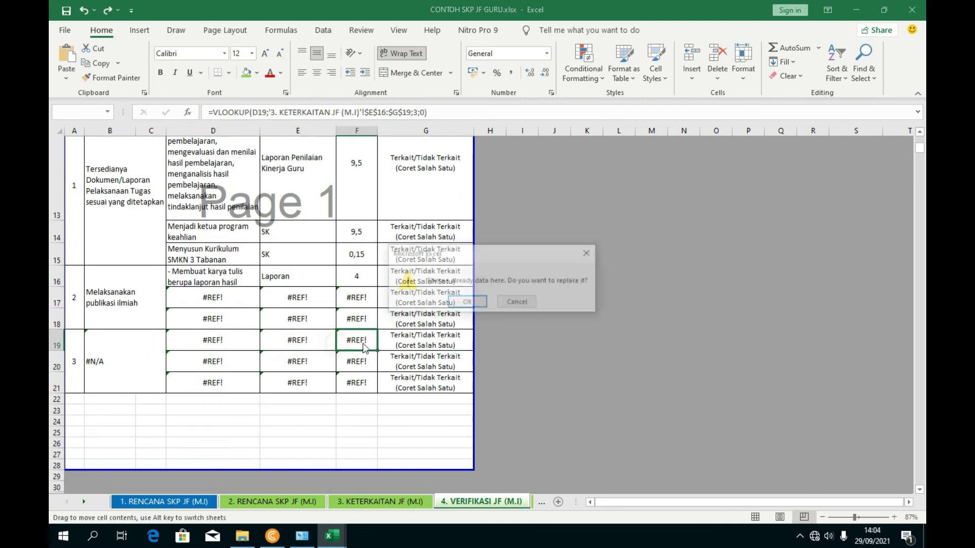
{"action": "left_click", "coordinate": [516, 303]}
{"action": "left_click", "coordinate": [147, 352]}
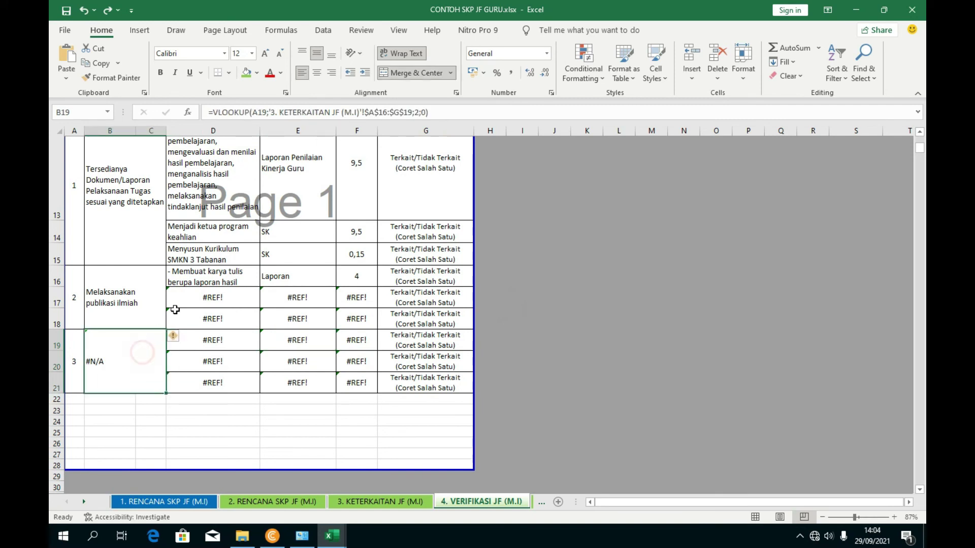
{"action": "left_click", "coordinate": [263, 113]}
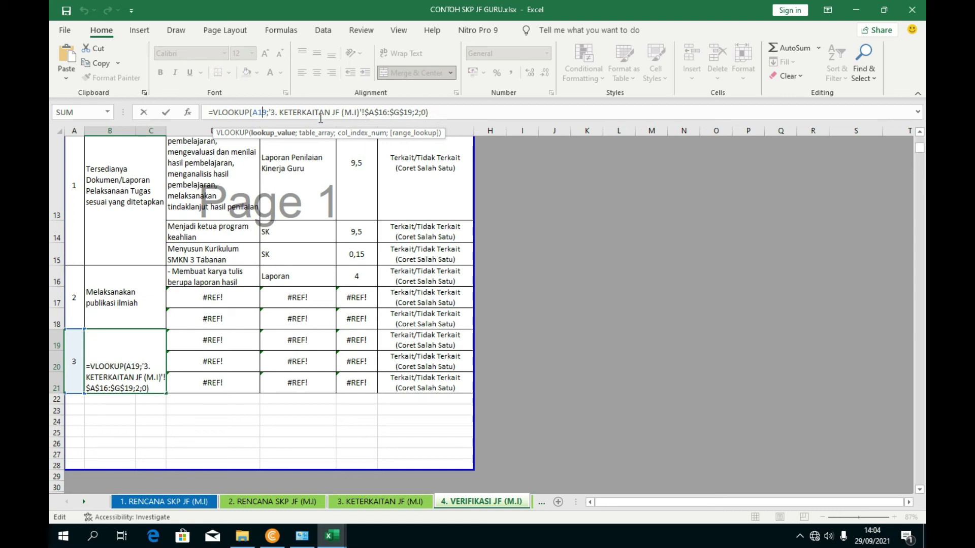
- On the Keterkaitan sheet, check row 24's plan cell and Kartu Anggota output in F24
{"action": "left_click", "coordinate": [380, 501]}
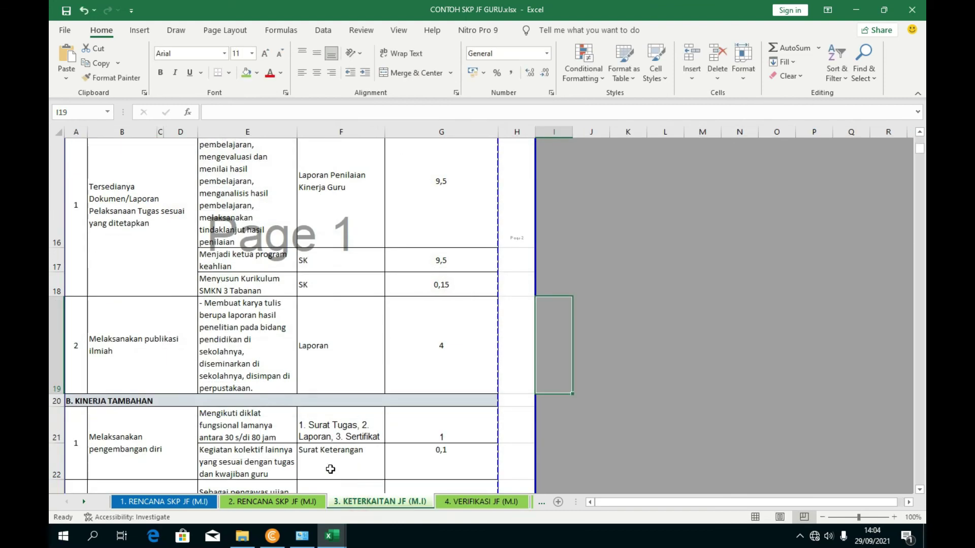
{"action": "scroll", "coordinate": [210, 419], "scroll_direction": "down", "scroll_amount": 3}
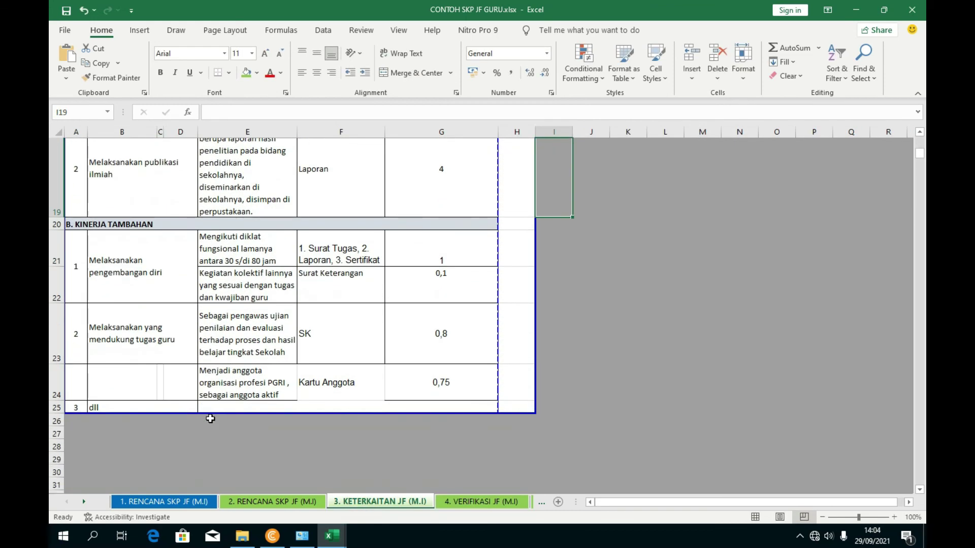
{"action": "left_click", "coordinate": [161, 385]}
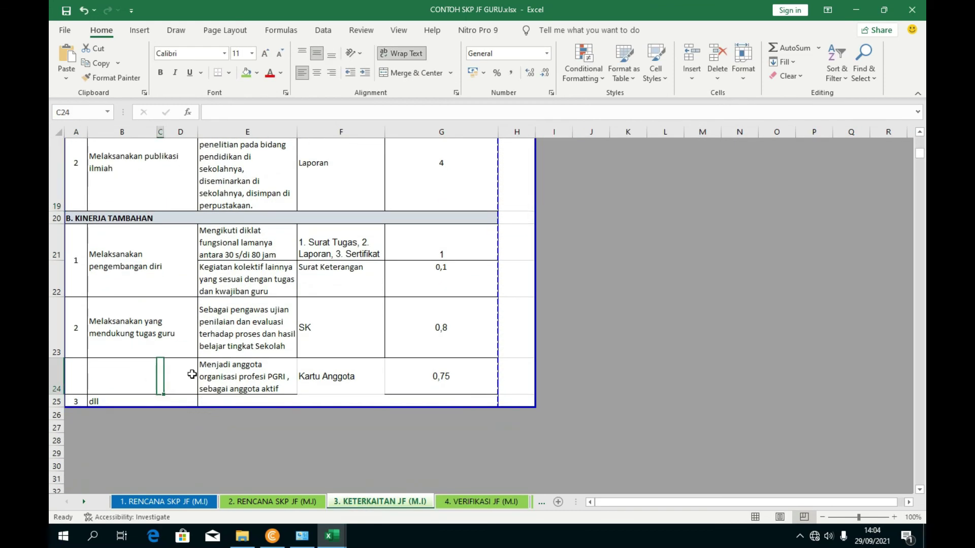
{"action": "left_click", "coordinate": [353, 379]}
{"action": "scroll", "coordinate": [267, 387], "scroll_direction": "down", "scroll_amount": 1}
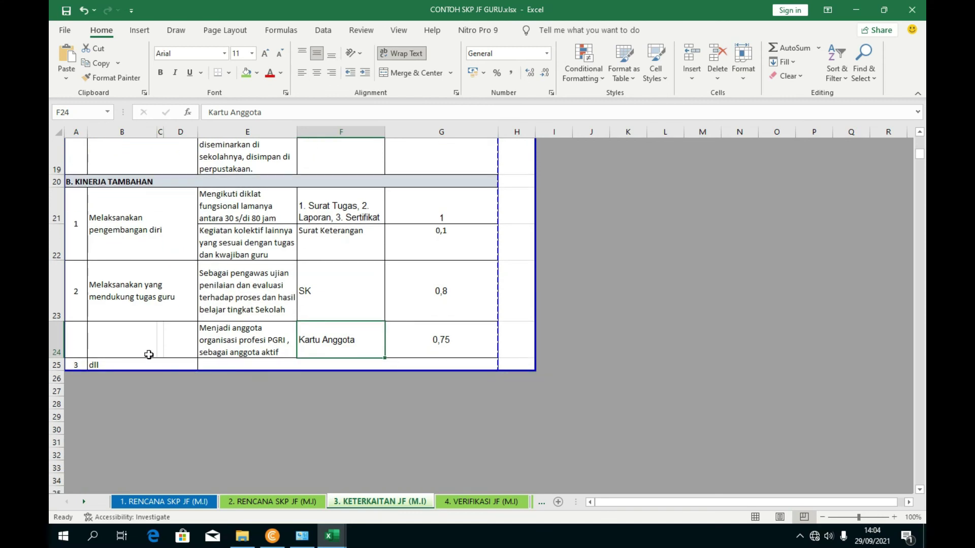
- Delete the leftover row 25 holding '3 dll', then return to Verifikasi
{"action": "left_click", "coordinate": [53, 365]}
{"action": "right_click", "coordinate": [53, 365]}
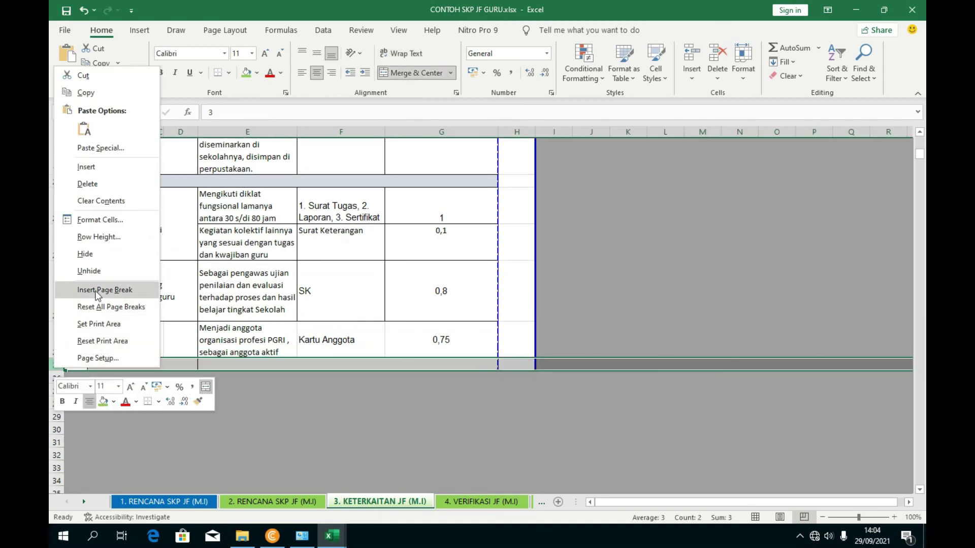
{"action": "left_click", "coordinate": [100, 185]}
{"action": "left_click", "coordinate": [341, 446]}
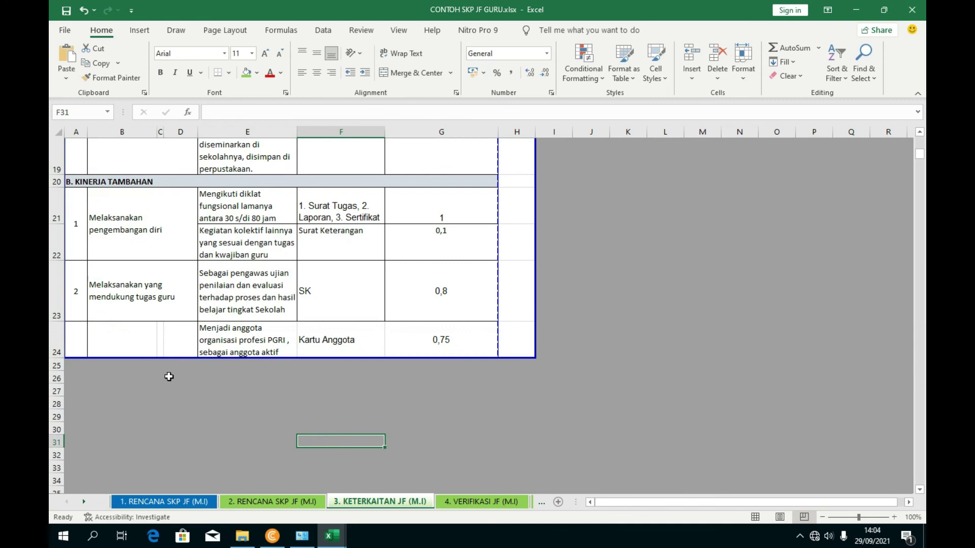
{"action": "scroll", "coordinate": [163, 371], "scroll_direction": "up", "scroll_amount": 1}
{"action": "scroll", "coordinate": [167, 371], "scroll_direction": "down", "scroll_amount": 1}
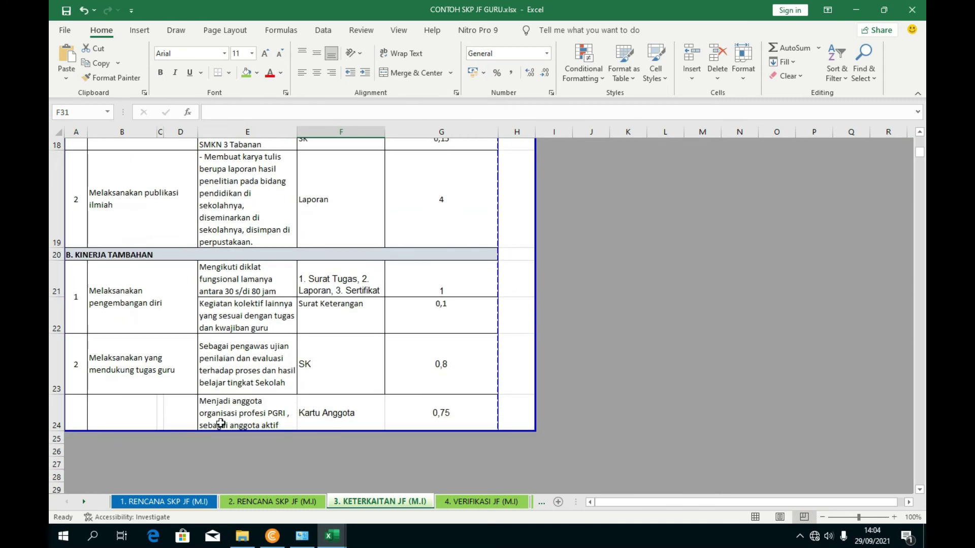
{"action": "left_click", "coordinate": [498, 505]}
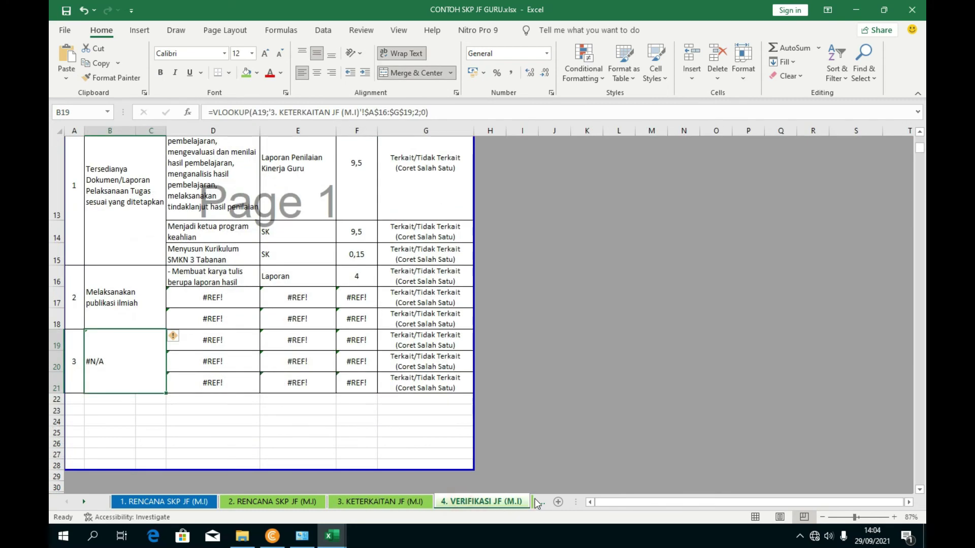
{"action": "left_click", "coordinate": [537, 503]}
{"action": "scroll", "coordinate": [371, 411], "scroll_direction": "down", "scroll_amount": 6}
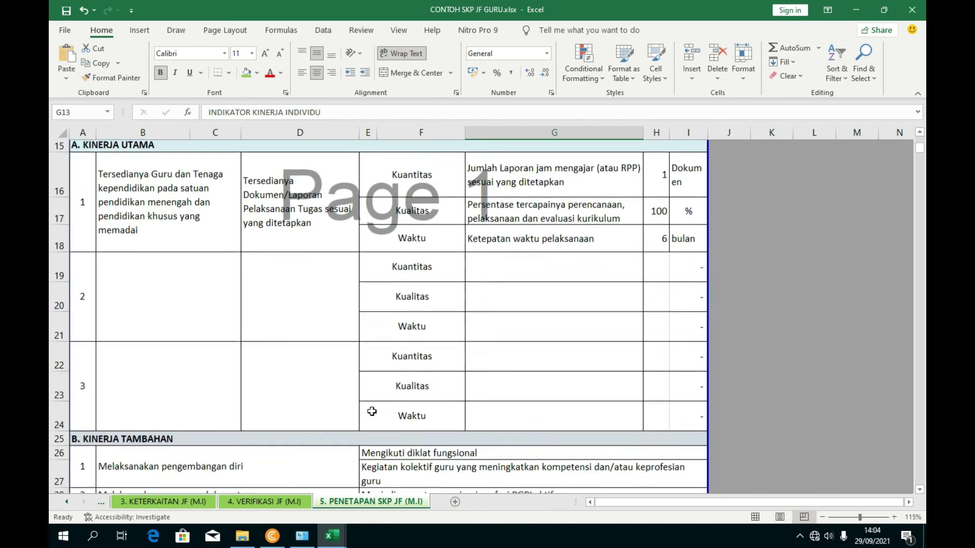
{"action": "scroll", "coordinate": [371, 411], "scroll_direction": "up", "scroll_amount": 2}
{"action": "scroll", "coordinate": [372, 411], "scroll_direction": "up", "scroll_amount": 2}
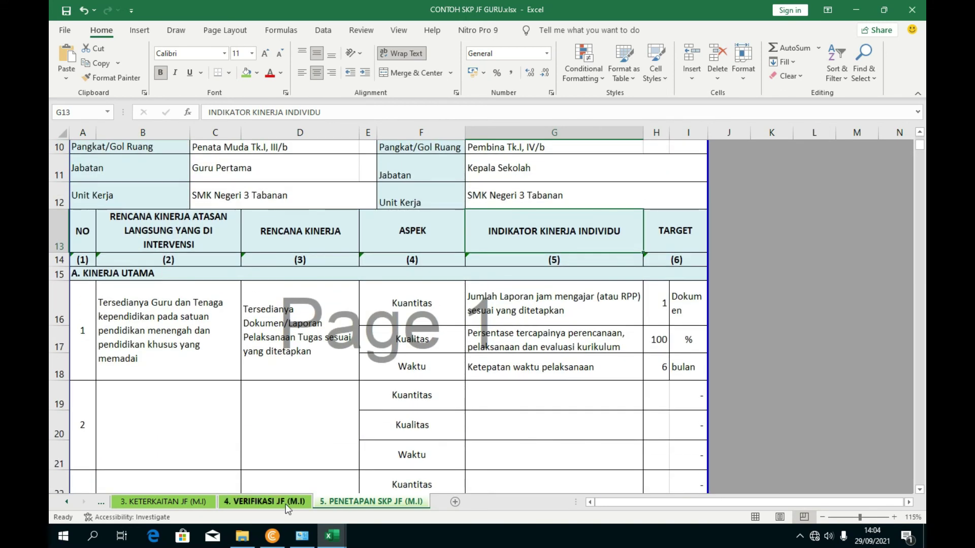
{"action": "left_click", "coordinate": [264, 501]}
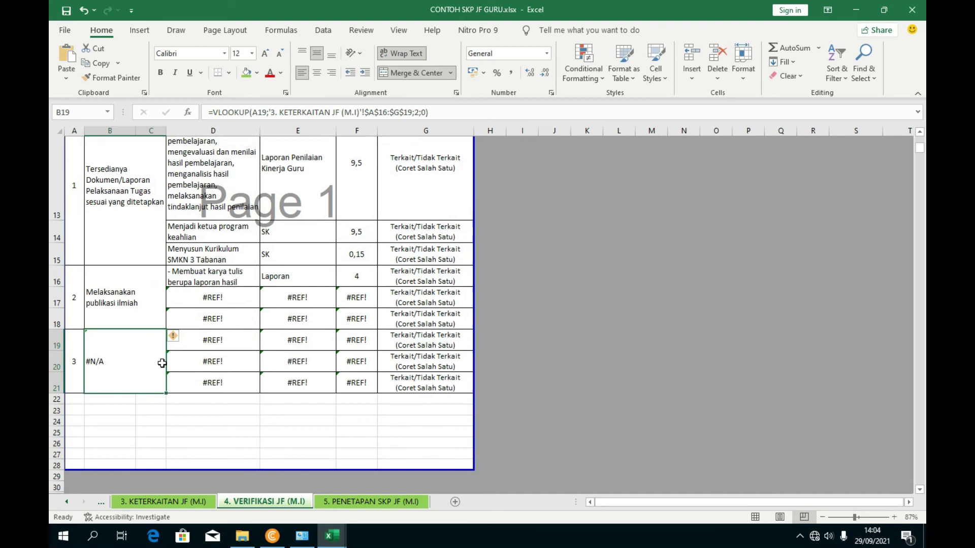
{"action": "left_click", "coordinate": [161, 303]}
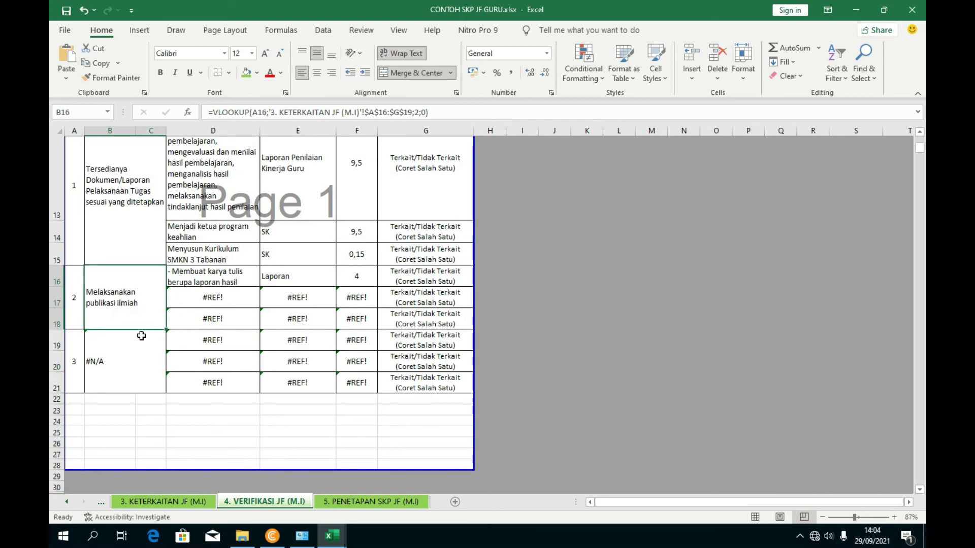
{"action": "left_click_drag", "start_coordinate": [165, 330], "coordinate": [164, 370]}
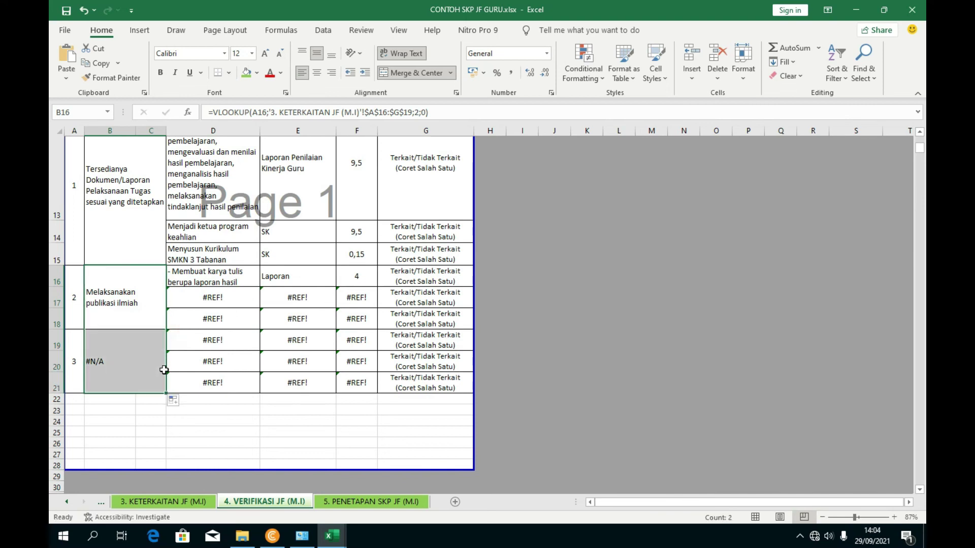
{"action": "left_click", "coordinate": [152, 320]}
{"action": "left_click", "coordinate": [207, 282]}
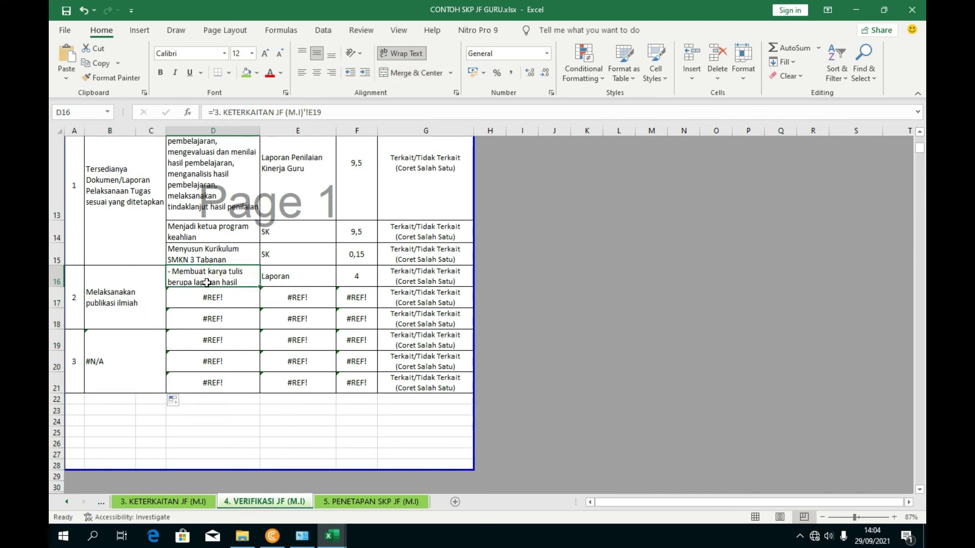
{"action": "left_click", "coordinate": [139, 318]}
{"action": "left_click", "coordinate": [138, 351]}
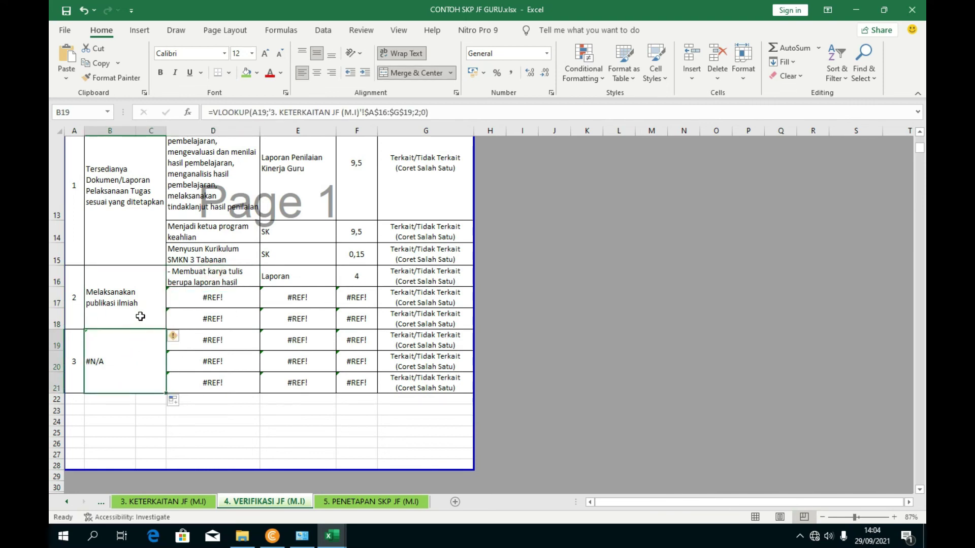
{"action": "scroll", "coordinate": [123, 258], "scroll_direction": "up", "scroll_amount": 1}
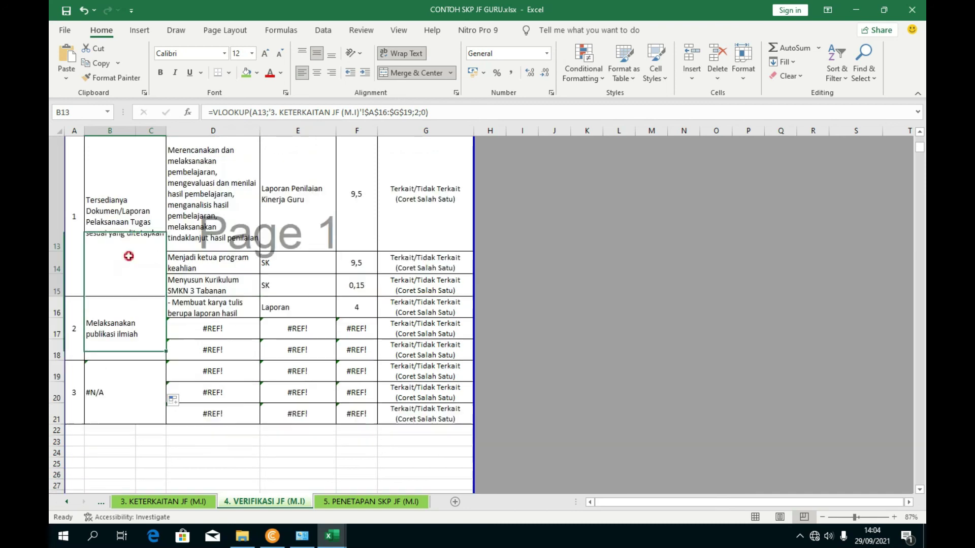
{"action": "left_click", "coordinate": [122, 395]}
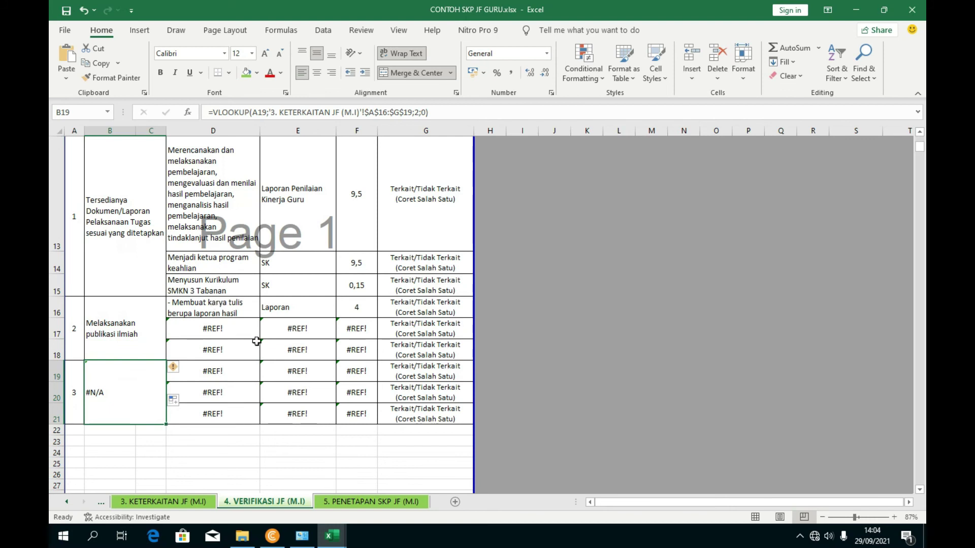
{"action": "left_click_drag", "start_coordinate": [426, 113], "coordinate": [208, 113]}
- Replace B19's formula with ='3. KETERKAITAN JF (M.I)'!B21:D22, which returns #VALUE!
{"action": "key", "text": "BackSpace"}
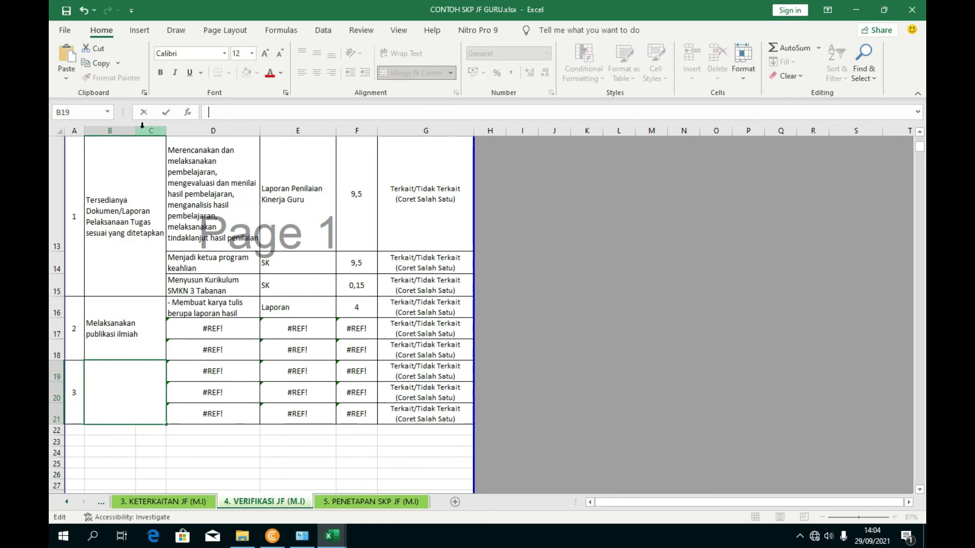
{"action": "type", "text": "="}
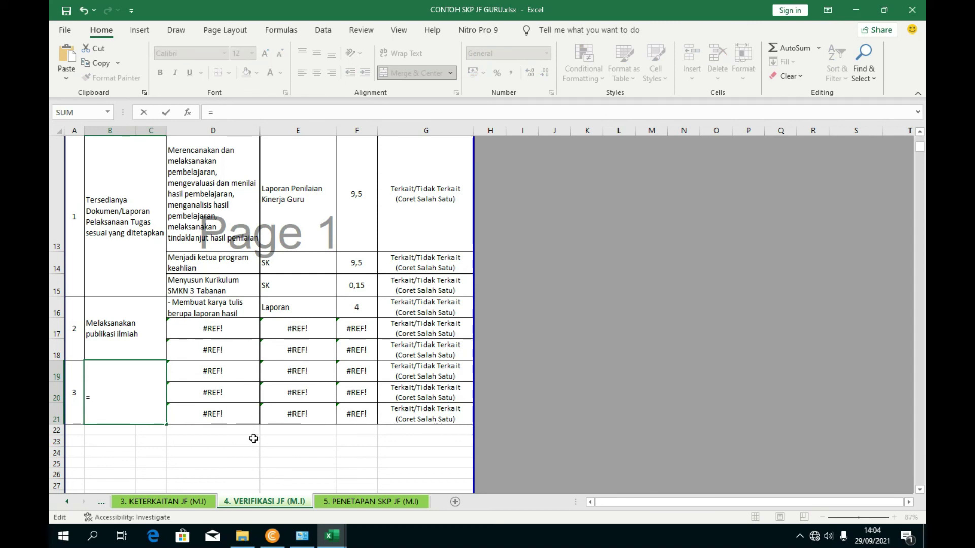
{"action": "left_click", "coordinate": [176, 502]}
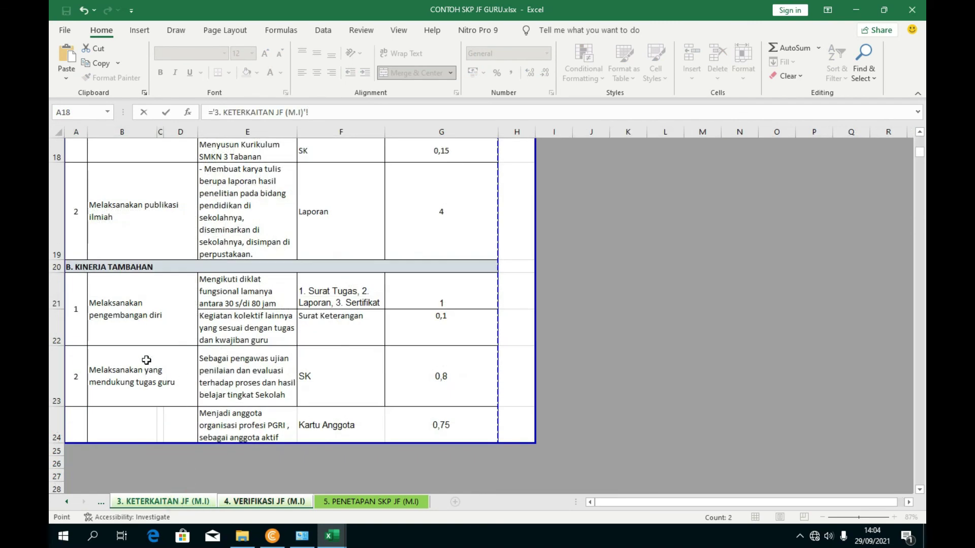
{"action": "left_click", "coordinate": [133, 314]}
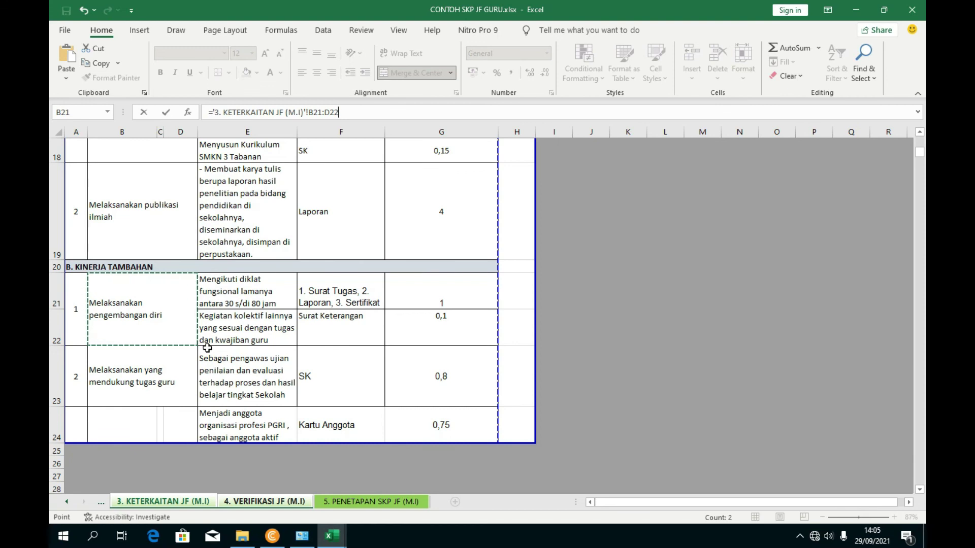
{"action": "key", "text": "Return"}
{"action": "left_click", "coordinate": [130, 394]}
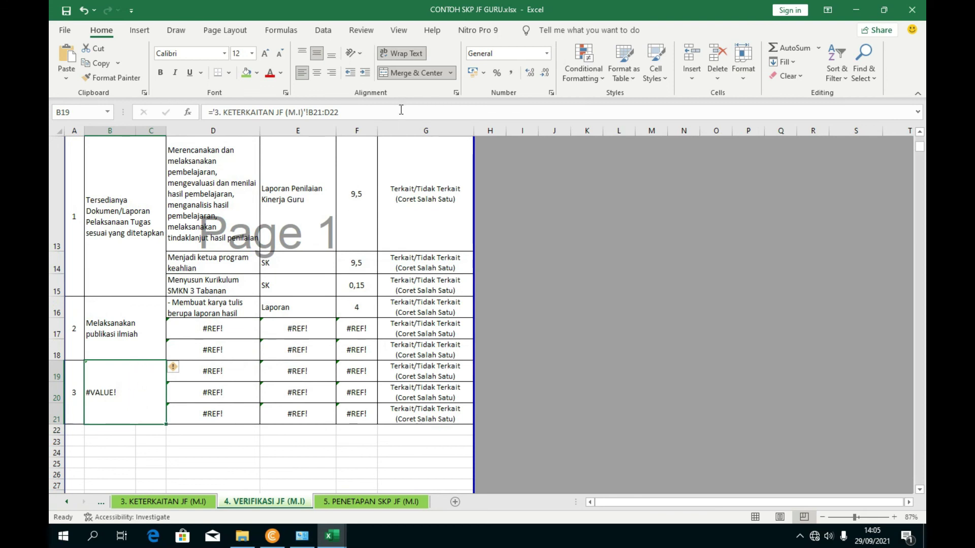
{"action": "scroll", "coordinate": [210, 307], "scroll_direction": "up", "scroll_amount": 2}
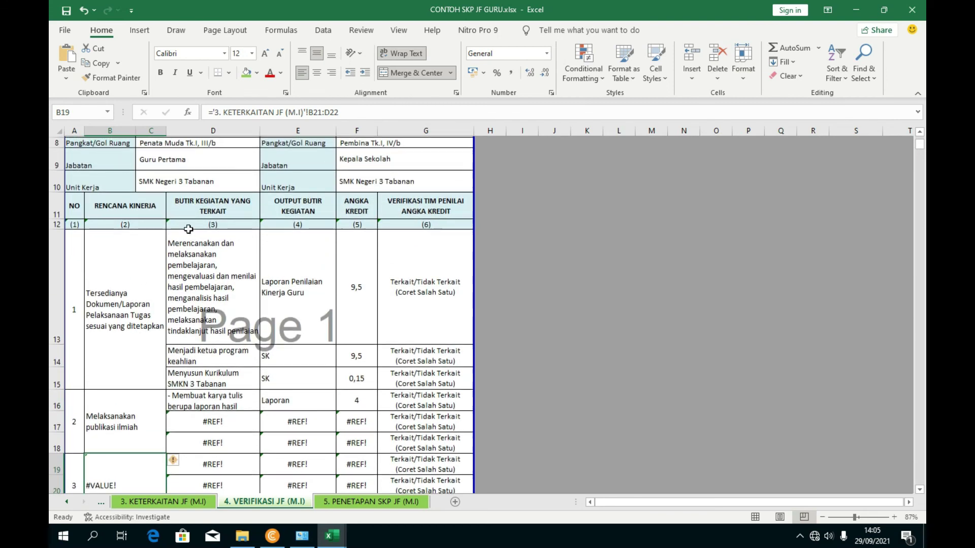
{"action": "scroll", "coordinate": [304, 254], "scroll_direction": "down", "scroll_amount": 2}
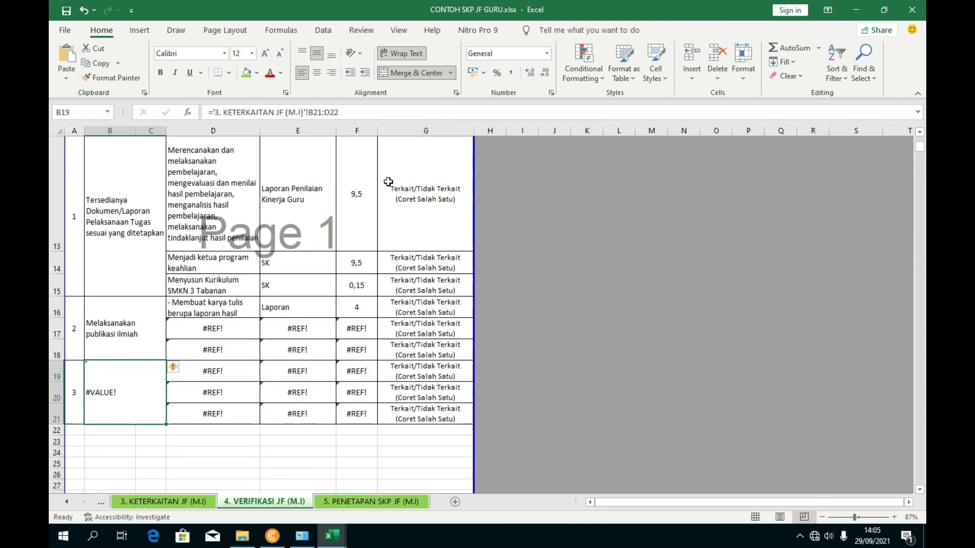
{"action": "left_click", "coordinate": [204, 453]}
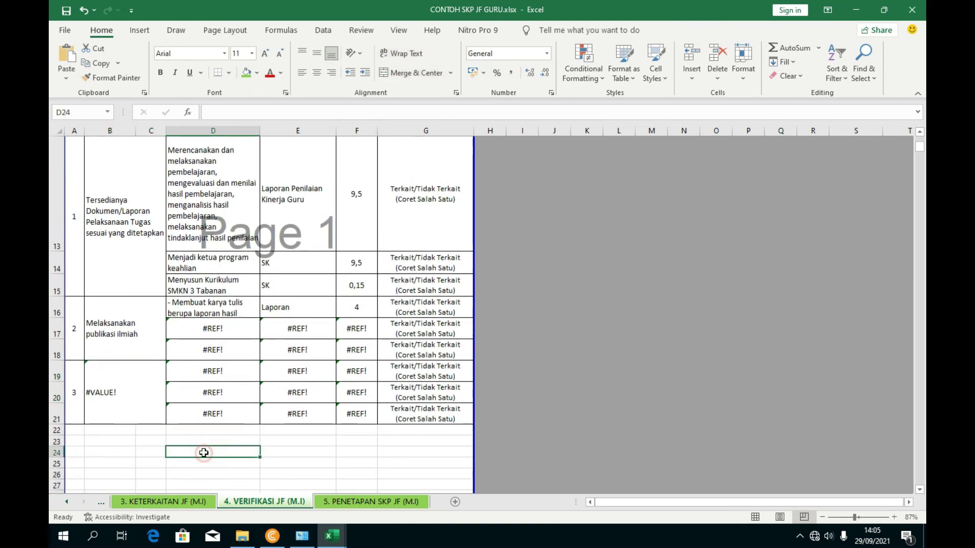
{"action": "left_click", "coordinate": [140, 392]}
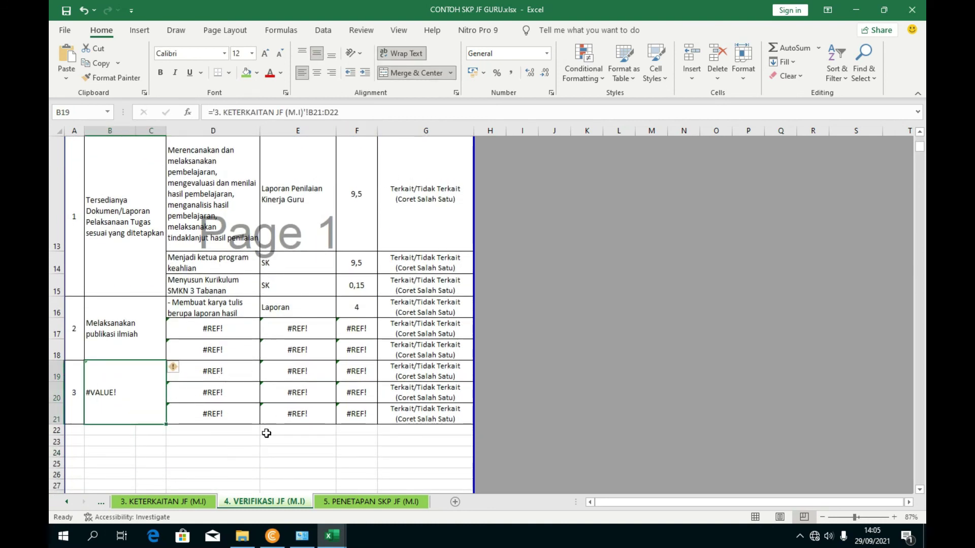
- Copy 'Melaksanakan pengembangan diri' from Keterkaitan's B21 and paste it into B19
{"action": "left_click", "coordinate": [203, 503]}
{"action": "scroll", "coordinate": [216, 391], "scroll_direction": "up", "scroll_amount": 1}
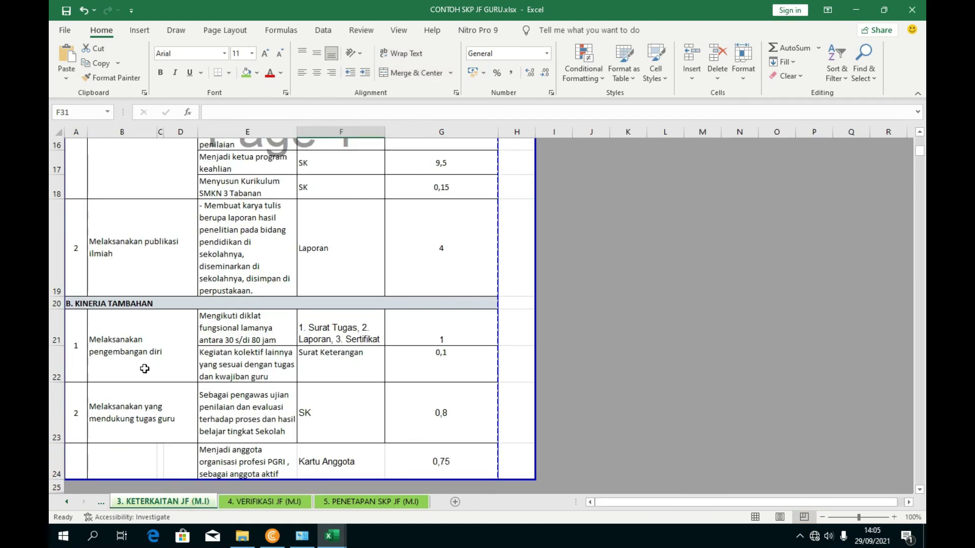
{"action": "left_click", "coordinate": [145, 369]}
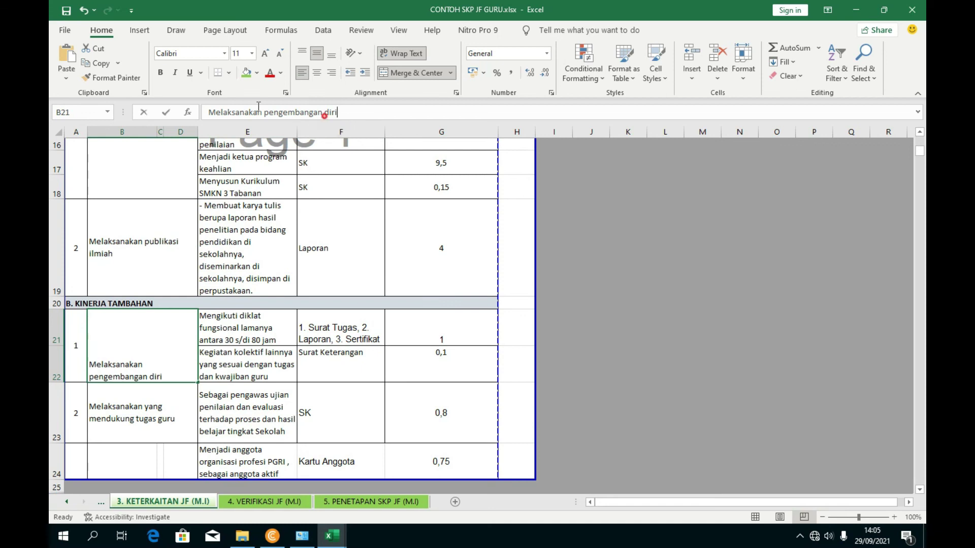
{"action": "left_click_drag", "start_coordinate": [338, 112], "coordinate": [156, 109]}
{"action": "left_click", "coordinate": [249, 501]}
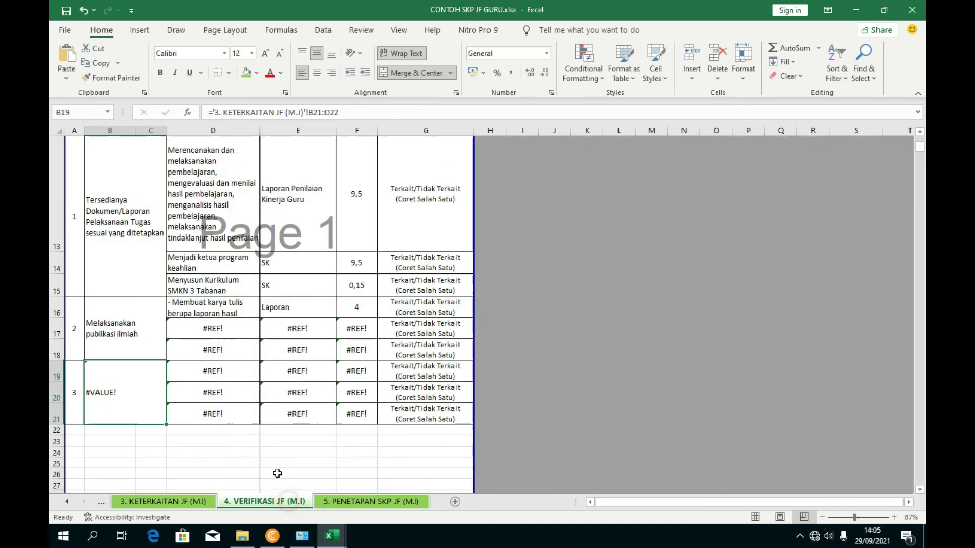
{"action": "left_click", "coordinate": [301, 112]}
{"action": "left_click", "coordinate": [166, 112]}
{"action": "left_click", "coordinate": [279, 416]}
{"action": "left_click", "coordinate": [210, 464]}
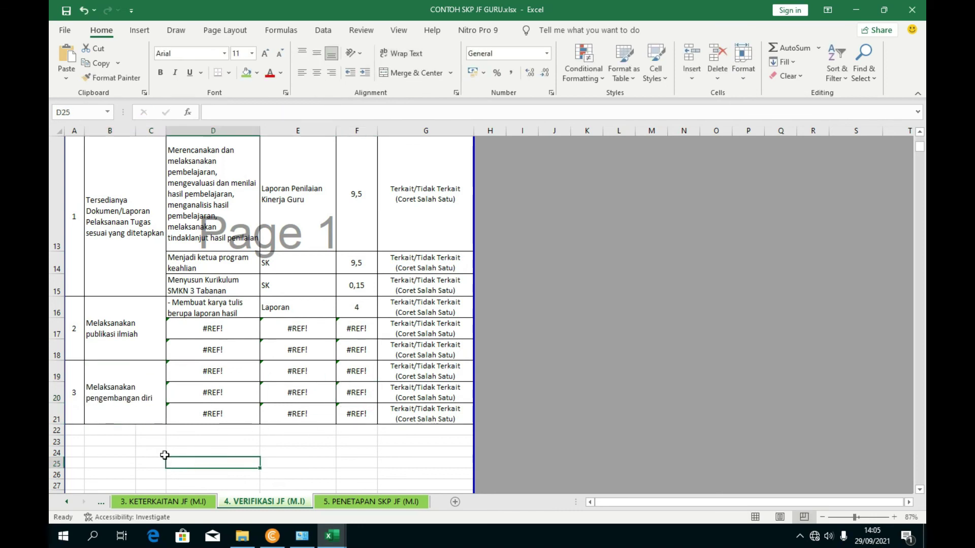
{"action": "scroll", "coordinate": [145, 451], "scroll_direction": "down", "scroll_amount": 1}
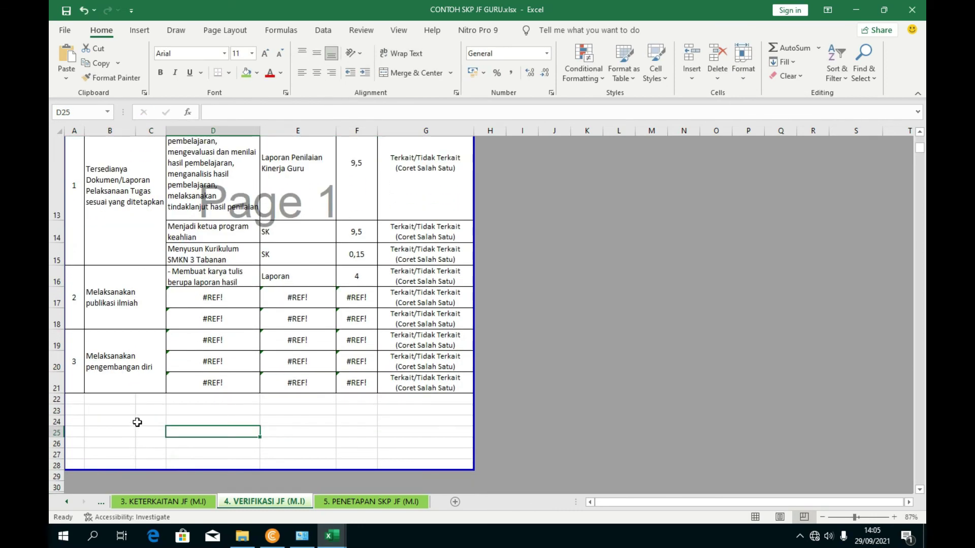
- Delete rows 17 and 18 holding #REF! entries under item 2
{"action": "left_click", "coordinate": [81, 401]}
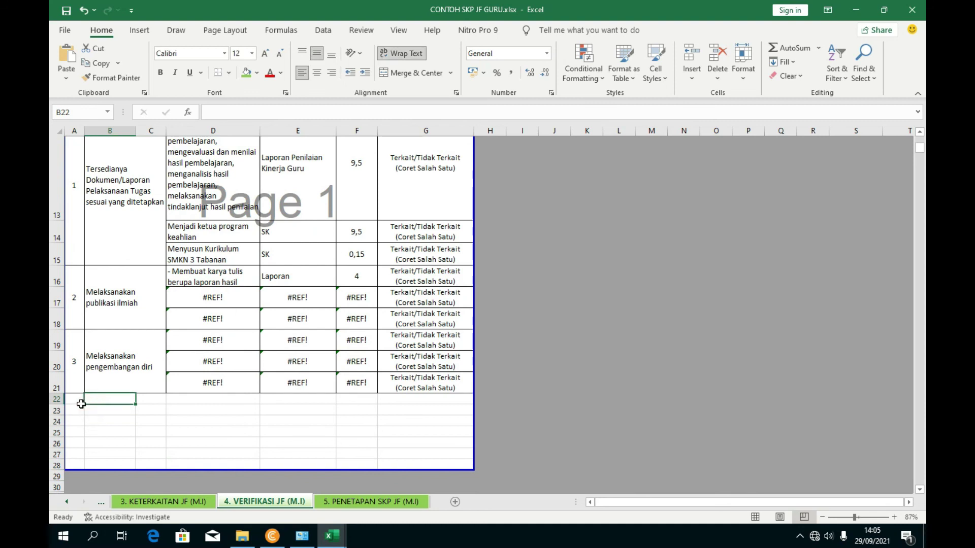
{"action": "left_click_drag", "start_coordinate": [107, 400], "coordinate": [148, 429]}
{"action": "left_click", "coordinate": [180, 278]}
{"action": "left_click", "coordinate": [183, 361]}
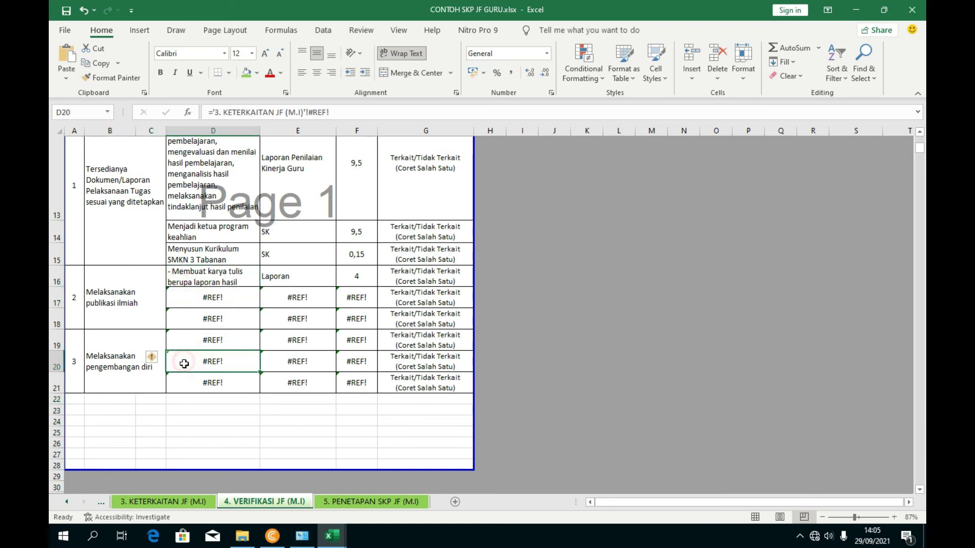
{"action": "left_click", "coordinate": [188, 320]}
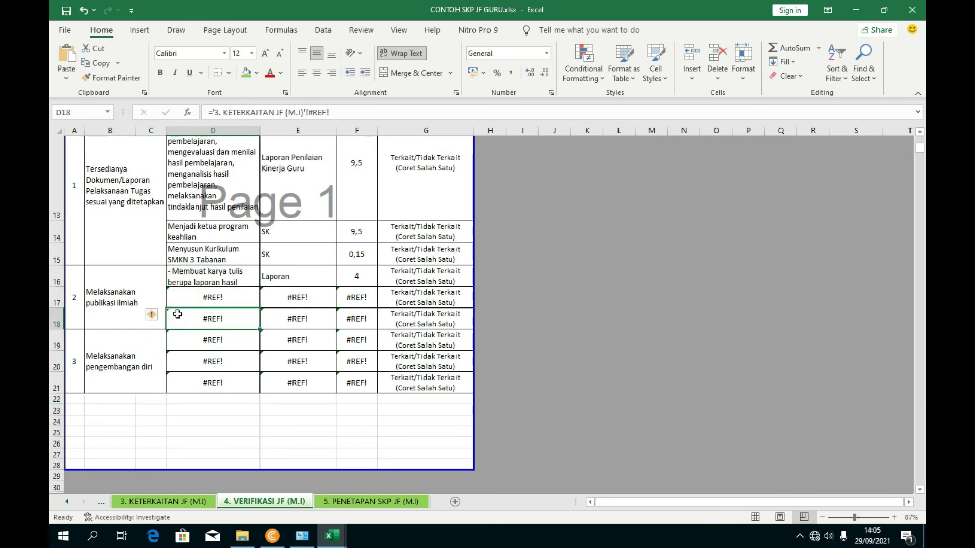
{"action": "left_click_drag", "start_coordinate": [59, 304], "coordinate": [57, 320]}
{"action": "right_click", "coordinate": [55, 316]}
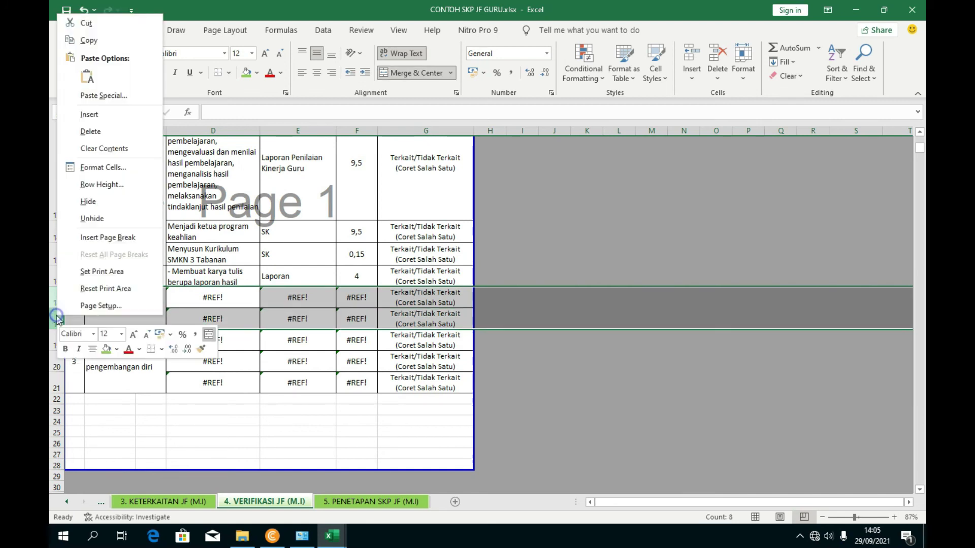
{"action": "left_click", "coordinate": [91, 131]}
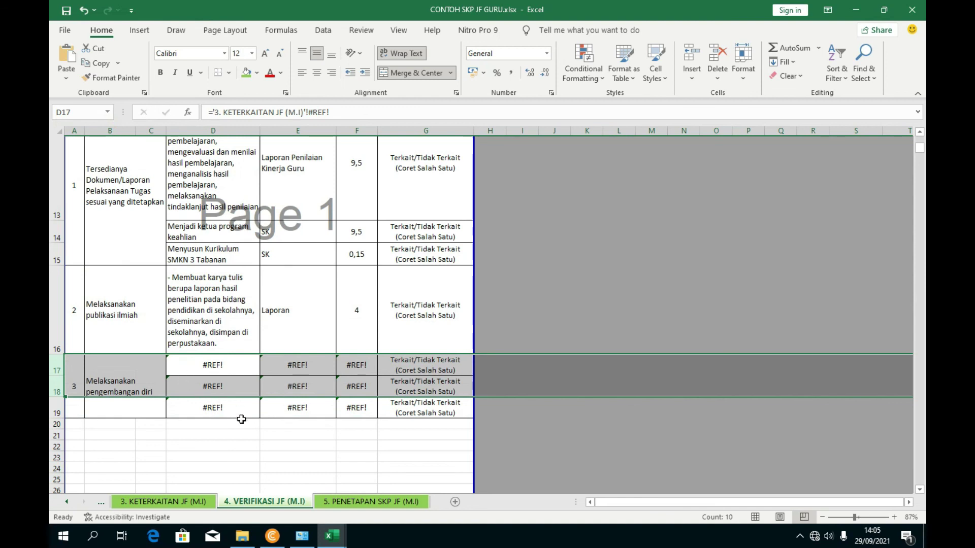
- Copy the two self-development activities in E21:E22 from the Keterkaitan sheet
{"action": "left_click", "coordinate": [241, 422]}
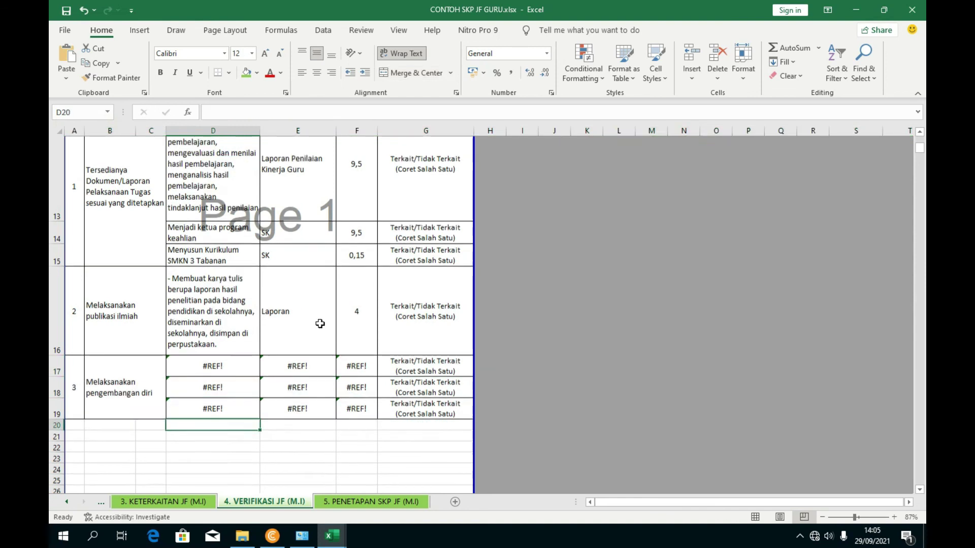
{"action": "left_click", "coordinate": [113, 389]}
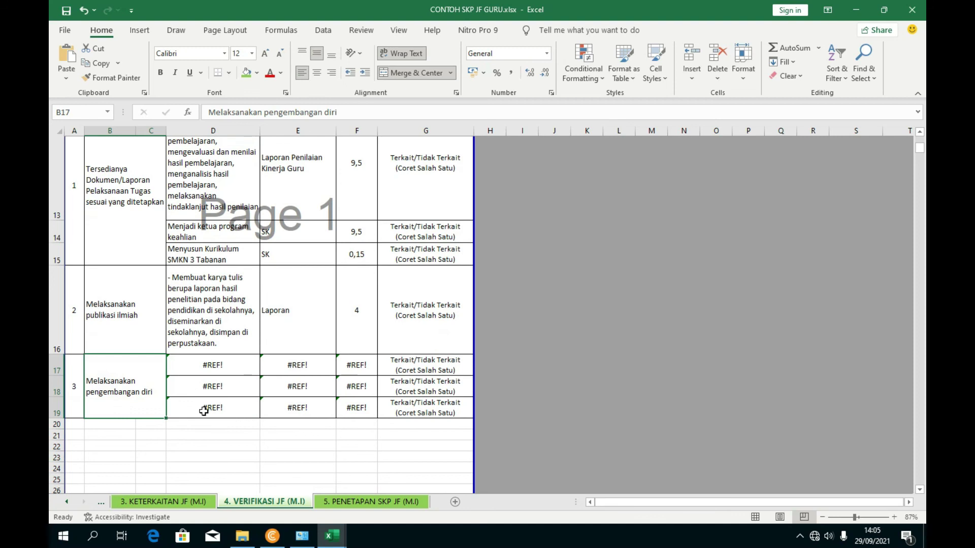
{"action": "left_click", "coordinate": [173, 503]}
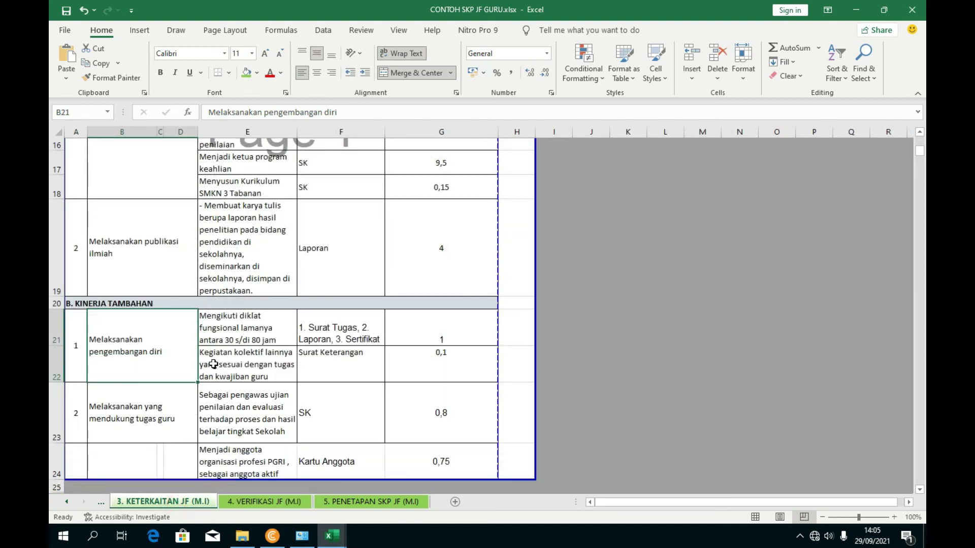
{"action": "left_click", "coordinate": [240, 337]}
{"action": "left_click", "coordinate": [241, 406]}
{"action": "left_click_drag", "start_coordinate": [241, 338], "coordinate": [238, 357]}
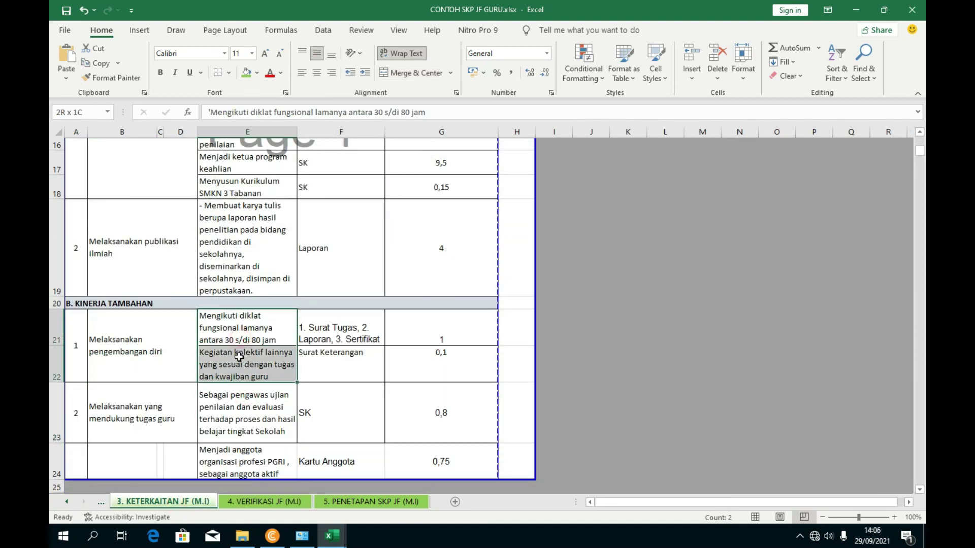
{"action": "key", "text": "ctrl+c"}
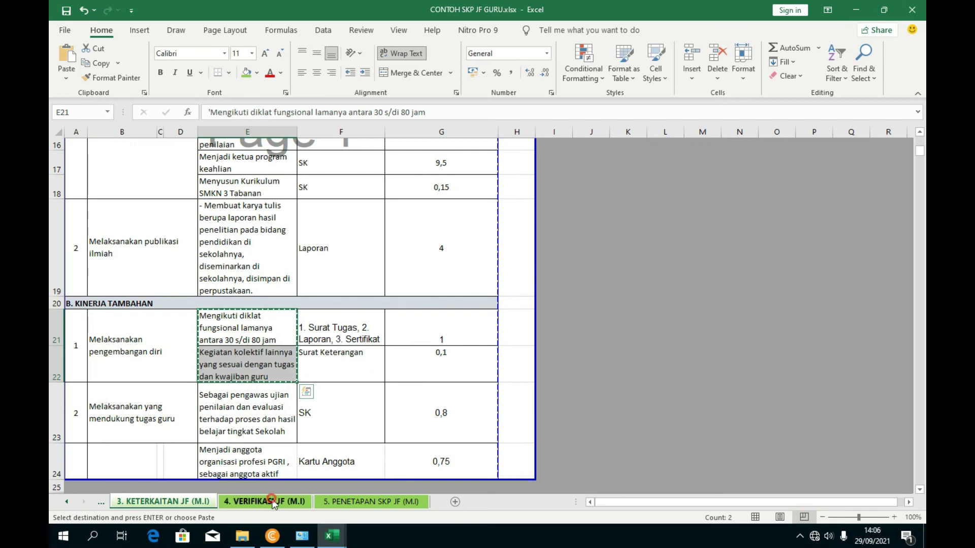
- Paste the two self-development activities into D17:D18 on the VERIFIKASI JF sheet
{"action": "left_click", "coordinate": [264, 502]}
{"action": "left_click", "coordinate": [213, 366]}
{"action": "key", "text": "ctrl+v"}
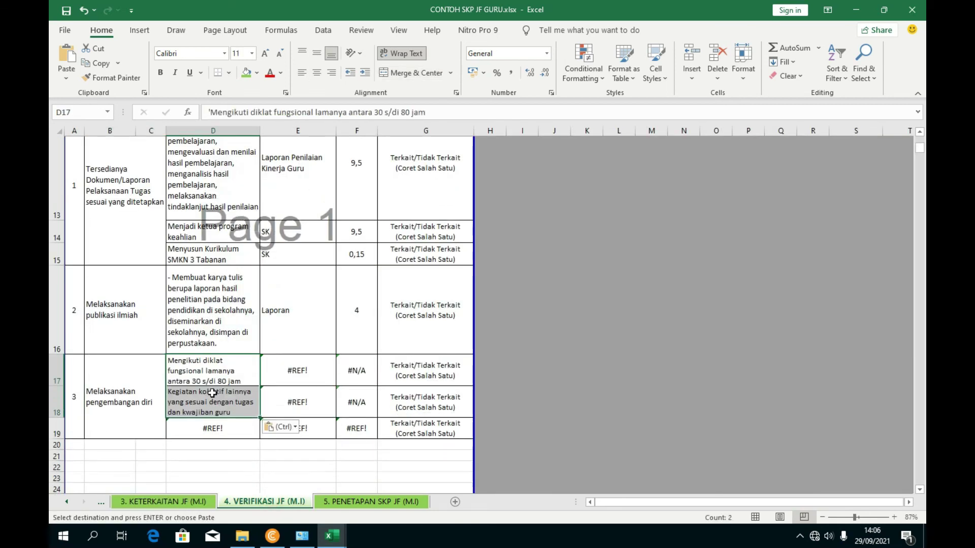
{"action": "left_click", "coordinate": [227, 433]}
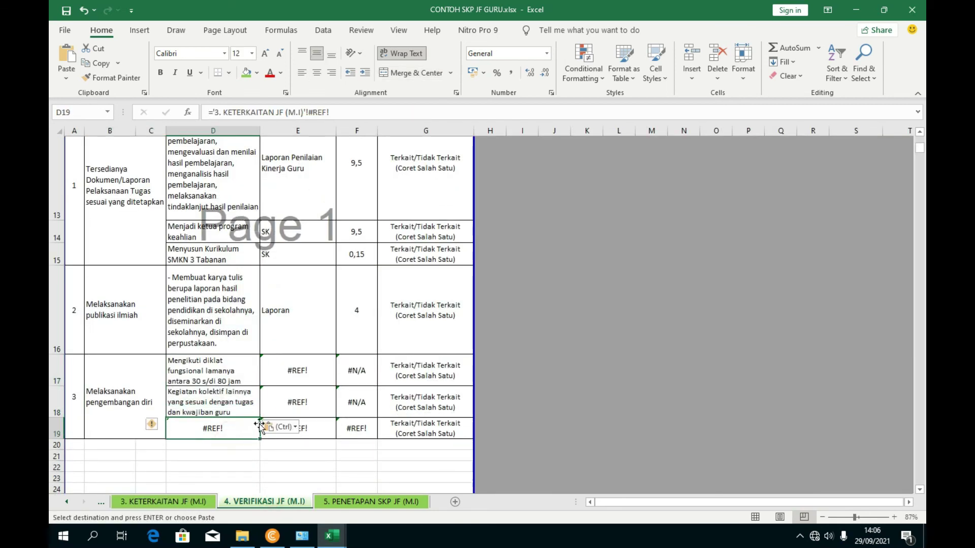
- Replace the #REF! evidence cells E17:E18 with the evidence texts from KETERKAITAN JF
{"action": "left_click", "coordinate": [208, 503]}
{"action": "scroll", "coordinate": [319, 350], "scroll_direction": "down", "scroll_amount": 3}
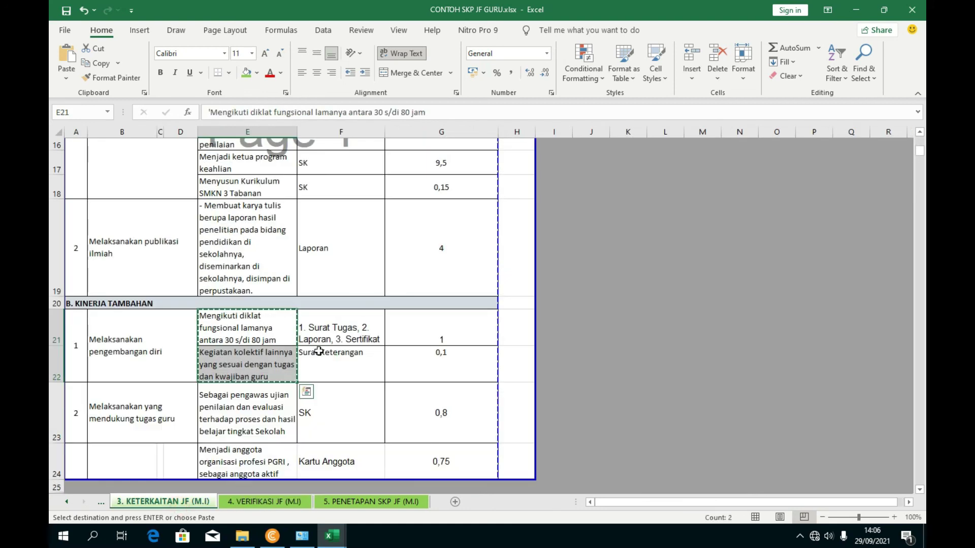
{"action": "left_click_drag", "start_coordinate": [321, 339], "coordinate": [323, 354]}
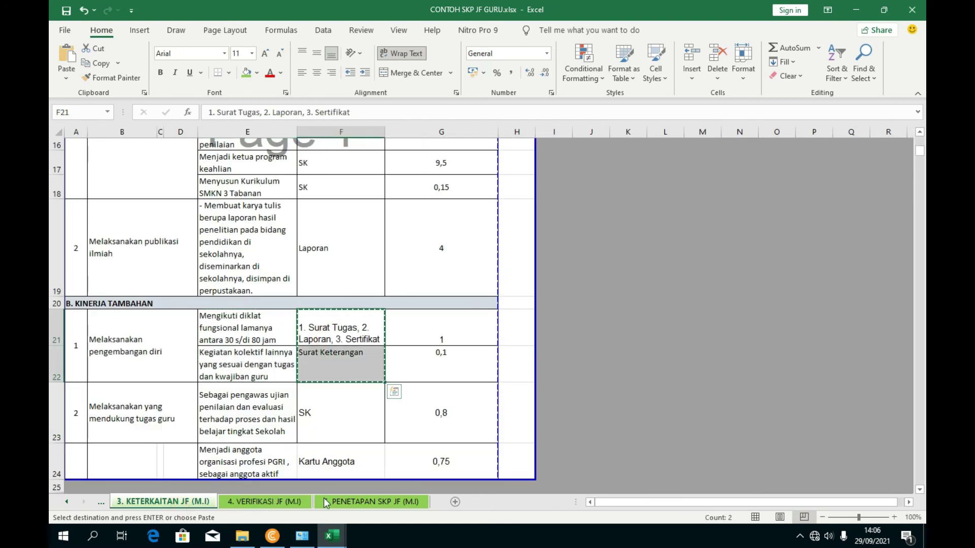
{"action": "left_click", "coordinate": [356, 502]}
{"action": "left_click", "coordinate": [288, 501]}
{"action": "left_click_drag", "start_coordinate": [285, 378], "coordinate": [286, 392]}
{"action": "key", "text": "ctrl+v"}
{"action": "left_click", "coordinate": [301, 457]}
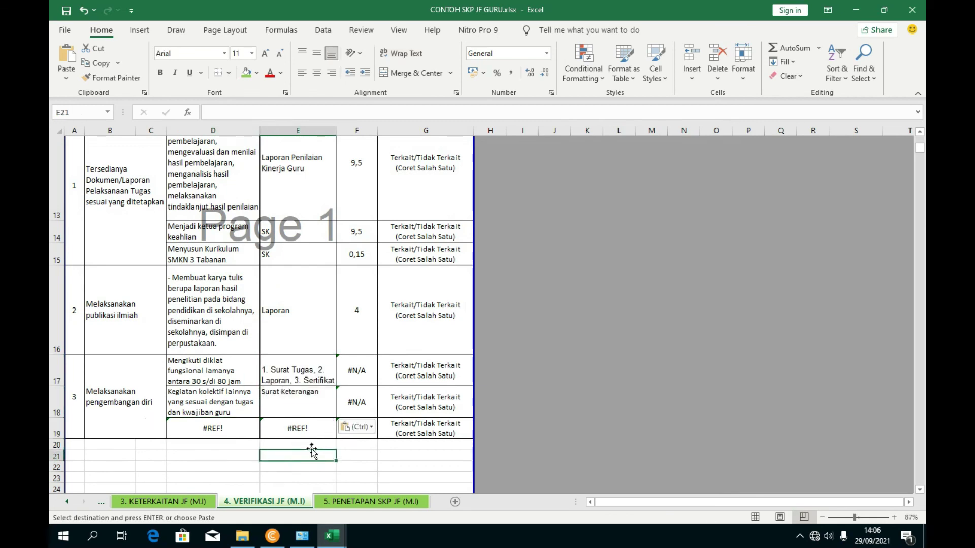
- Copy the values 1 and 0,1 from KETERKAITAN JF over the #N/A cells
{"action": "left_click", "coordinate": [163, 501]}
{"action": "left_click_drag", "start_coordinate": [405, 345], "coordinate": [355, 401]}
{"action": "key", "text": "ctrl+c"}
{"action": "left_click", "coordinate": [264, 502]}
{"action": "key", "text": "ctrl+v"}
{"action": "left_click", "coordinate": [413, 401]}
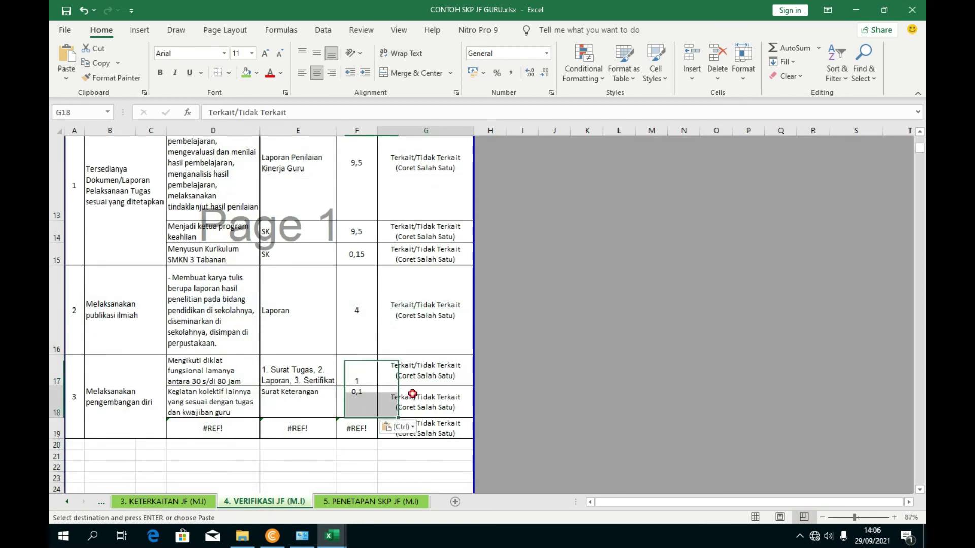
- Delete the leftover #REF! row 19 from the Verifikasi table
{"action": "left_click", "coordinate": [172, 427]}
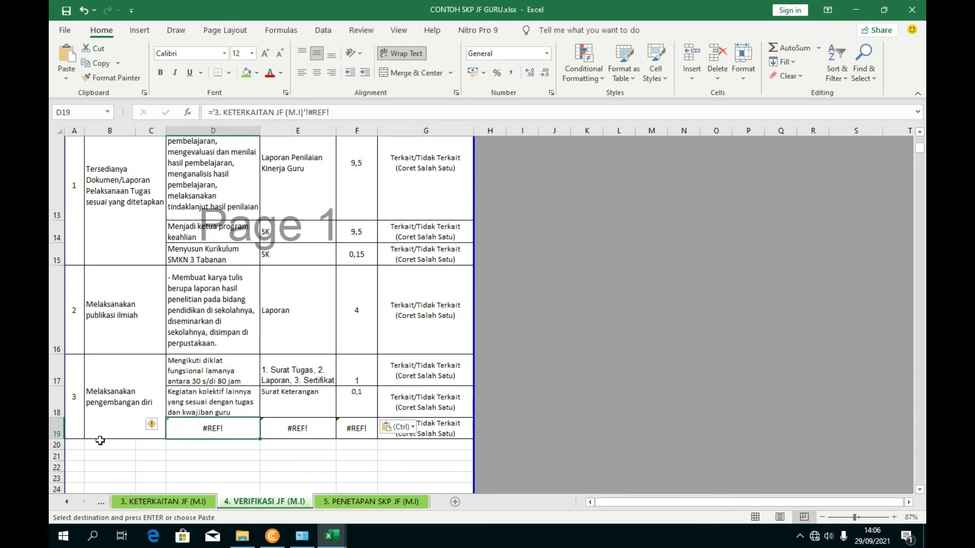
{"action": "left_click", "coordinate": [53, 432]}
{"action": "right_click", "coordinate": [52, 432]}
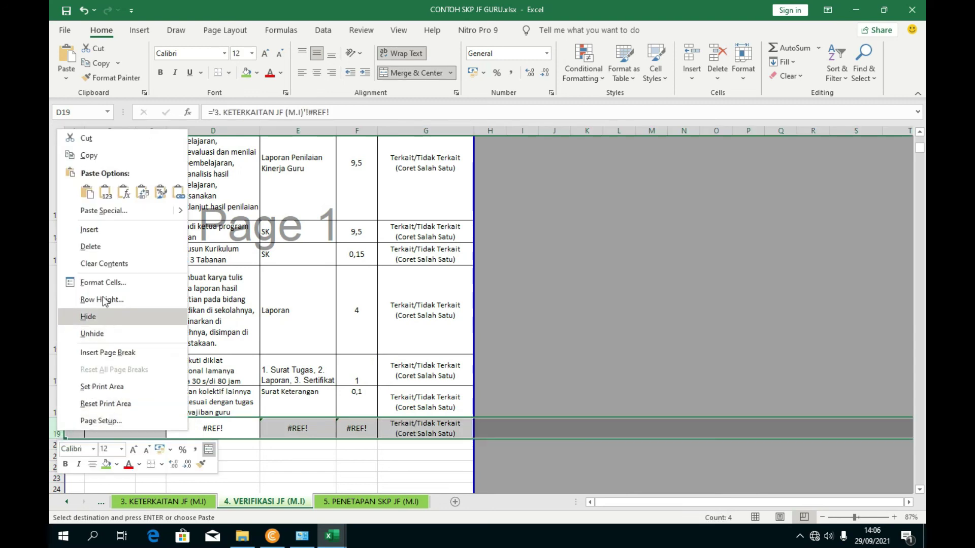
{"action": "key", "text": "Escape"}
{"action": "left_click", "coordinate": [200, 444]}
{"action": "scroll", "coordinate": [127, 457], "scroll_direction": "down", "scroll_amount": 1}
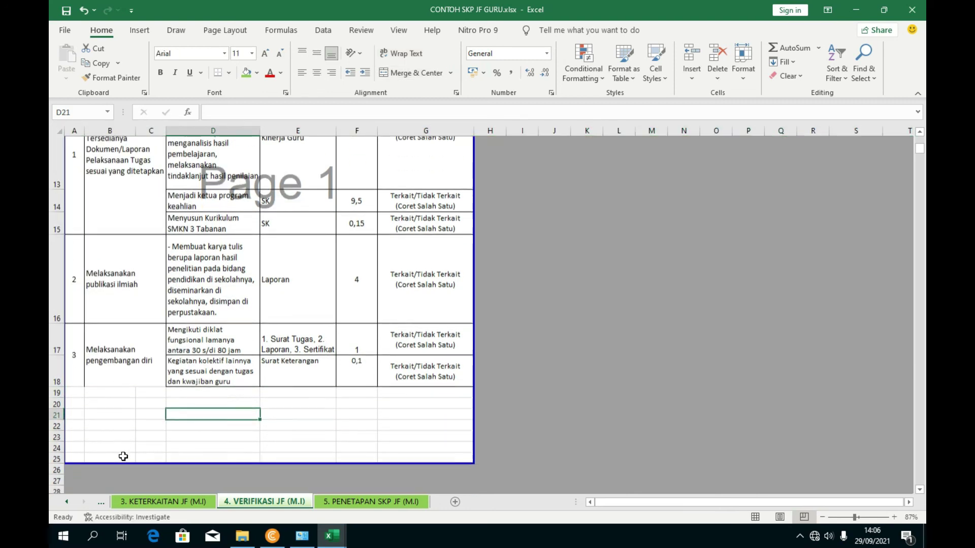
{"action": "left_click", "coordinate": [75, 395]}
- Enter 4 in A19 and paste the item name from KETERKAITAN B23 into B19
{"action": "type", "text": "4"}
{"action": "left_click", "coordinate": [133, 443]}
{"action": "left_click", "coordinate": [203, 502]}
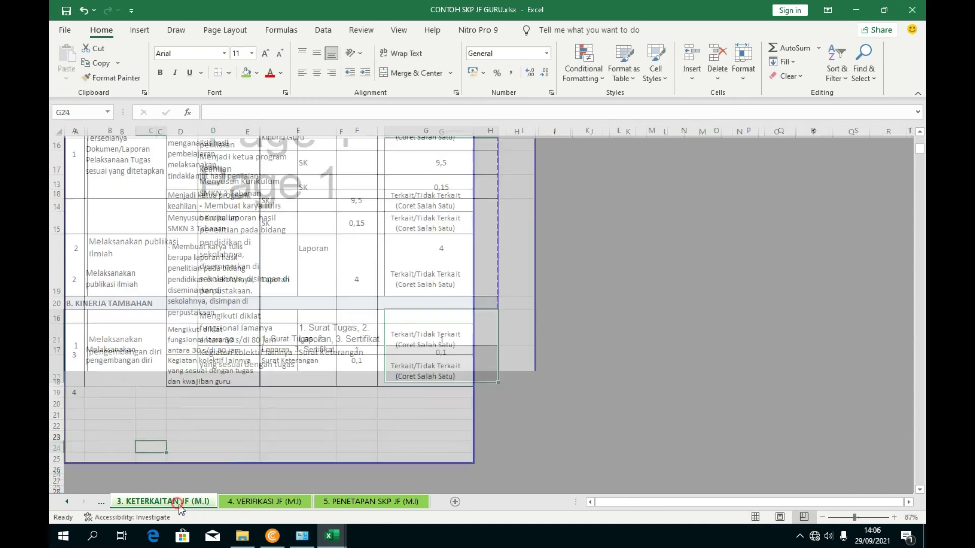
{"action": "left_click", "coordinate": [126, 418]}
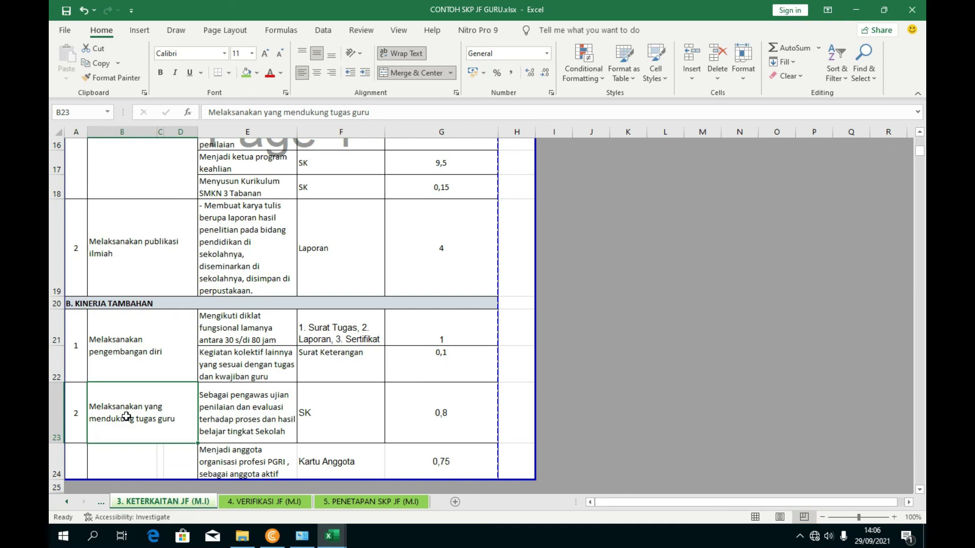
{"action": "left_click_drag", "start_coordinate": [369, 112], "coordinate": [208, 113]}
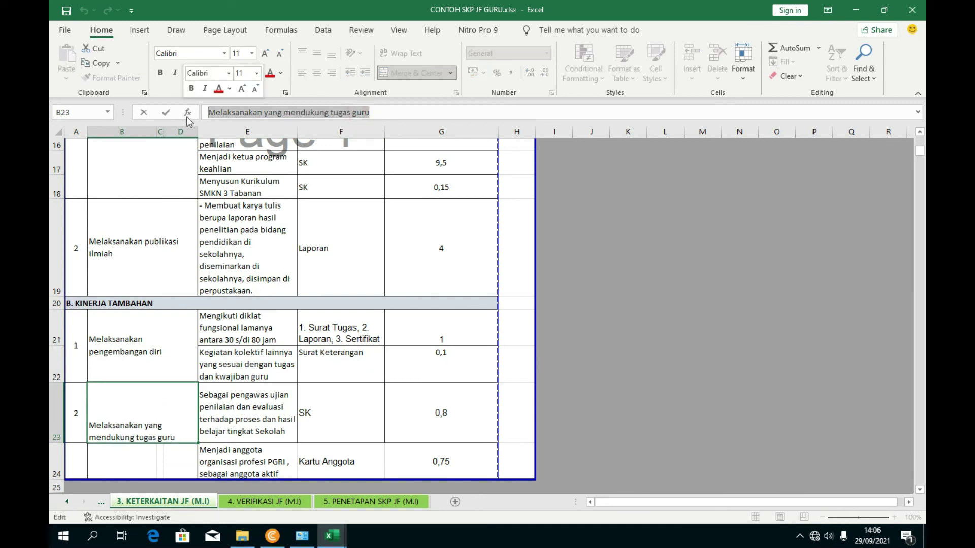
{"action": "left_click", "coordinate": [245, 502]}
{"action": "left_click", "coordinate": [108, 392]}
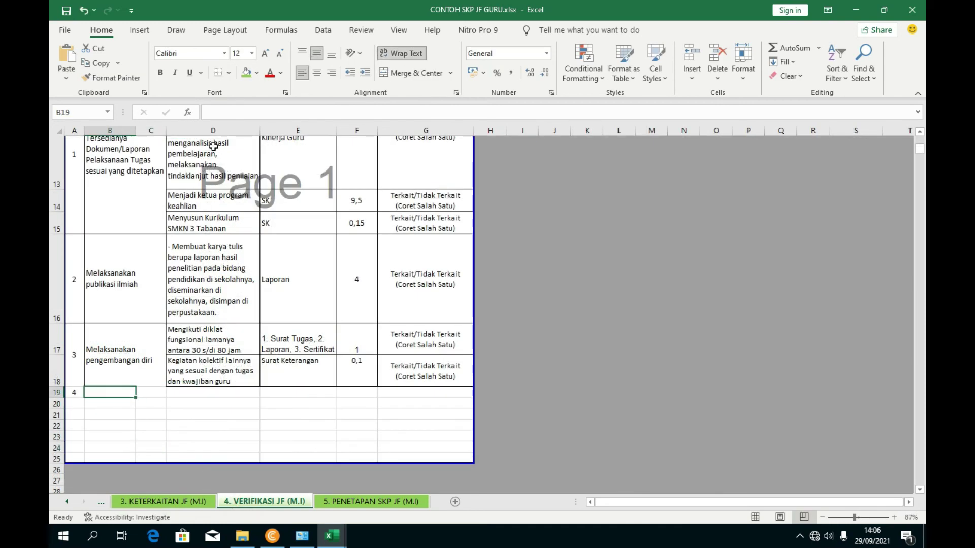
{"action": "left_click", "coordinate": [230, 113]}
{"action": "key", "text": "ctrl+v"}
{"action": "left_click", "coordinate": [299, 325]}
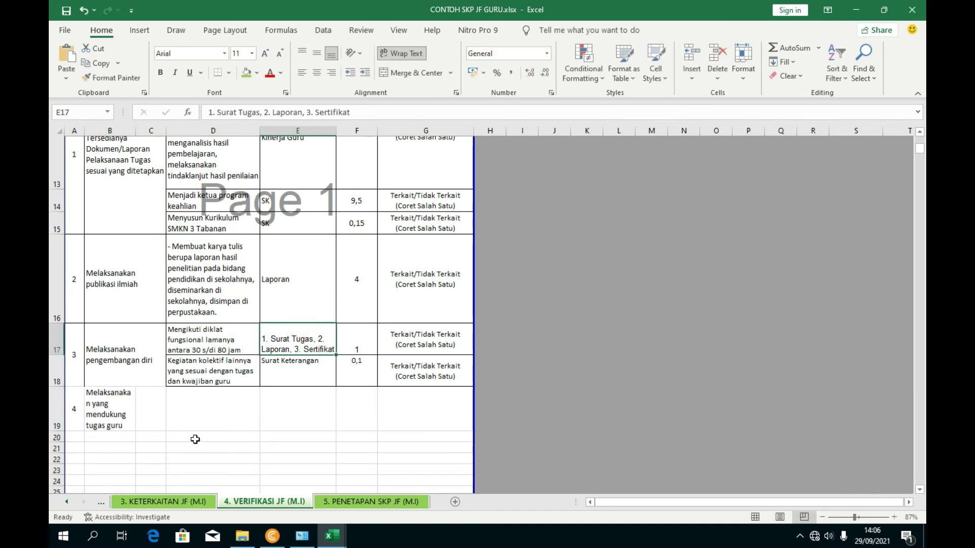
- Merge B19:C19 and left-align the item name
{"action": "left_click_drag", "start_coordinate": [130, 414], "coordinate": [144, 411]}
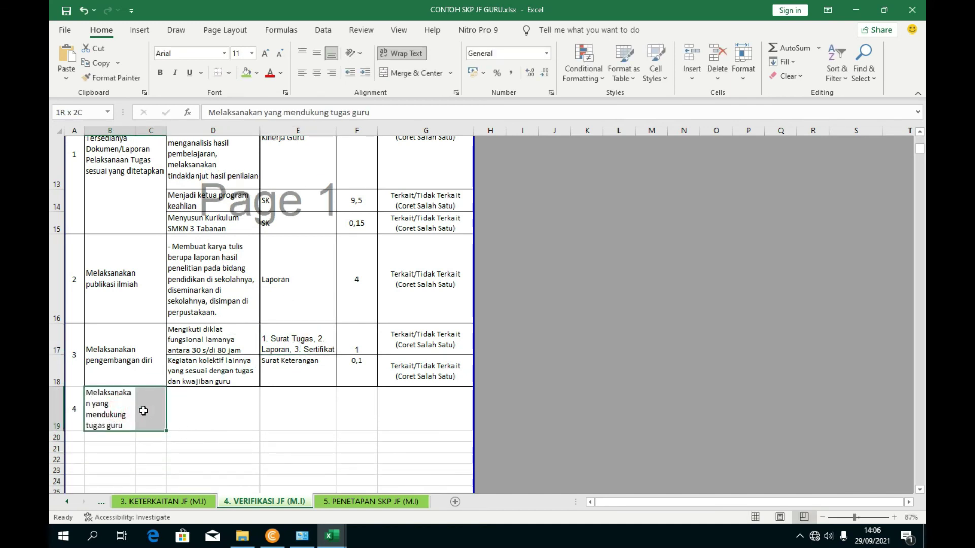
{"action": "left_click", "coordinate": [401, 72]}
{"action": "left_click", "coordinate": [338, 396]}
{"action": "left_click", "coordinate": [144, 412]}
{"action": "left_click", "coordinate": [302, 74]}
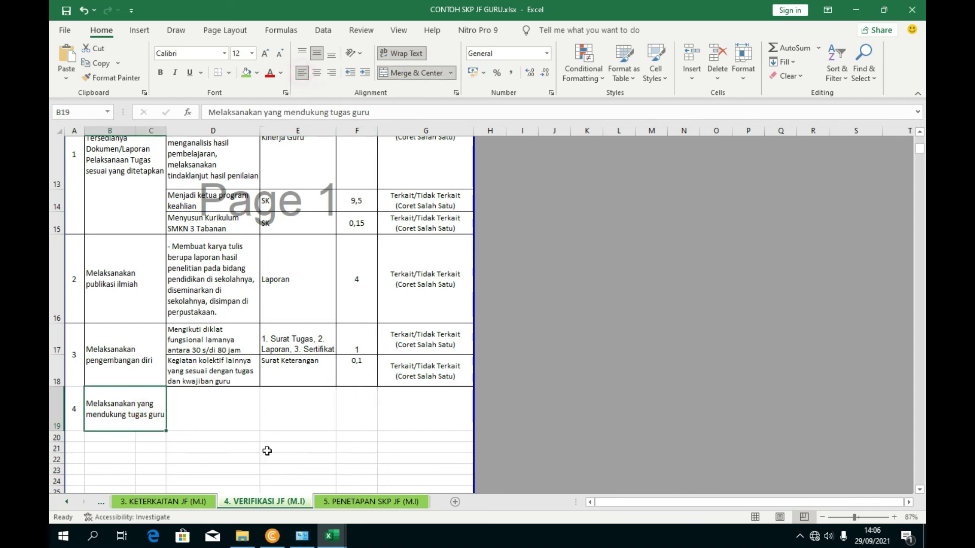
{"action": "left_click", "coordinate": [212, 446]}
- Paste the two supporting-duty activities from E23:E24 into D19:D20 and autofit row 20
{"action": "left_click", "coordinate": [217, 414]}
{"action": "left_click", "coordinate": [163, 502]}
{"action": "scroll", "coordinate": [241, 423], "scroll_direction": "down", "scroll_amount": 1}
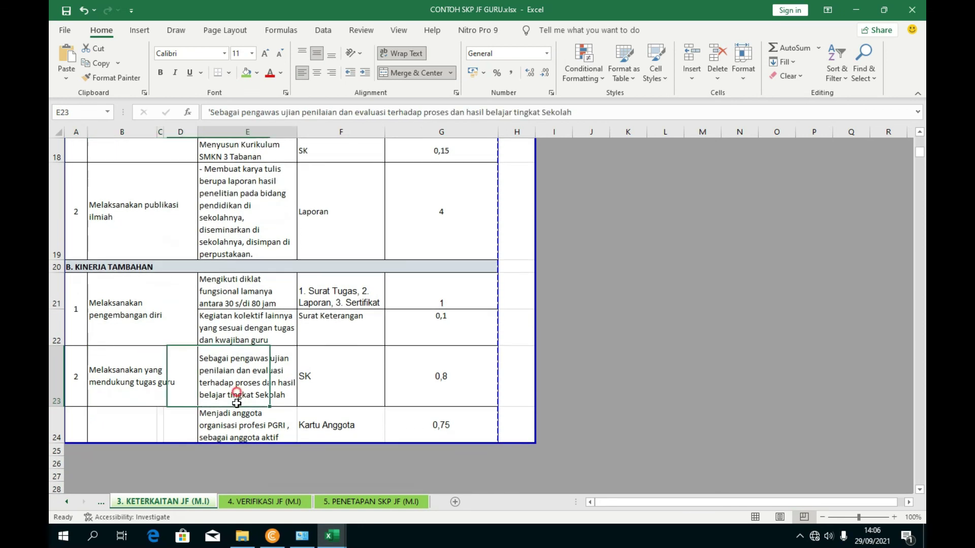
{"action": "left_click_drag", "start_coordinate": [239, 388], "coordinate": [237, 415]}
{"action": "key", "text": "ctrl+c"}
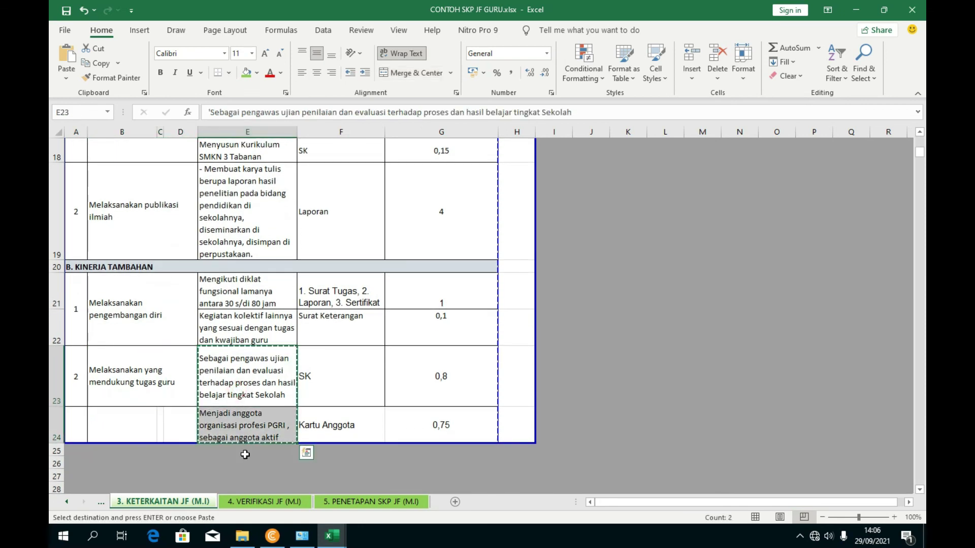
{"action": "left_click", "coordinate": [254, 502]}
{"action": "left_click", "coordinate": [211, 412]}
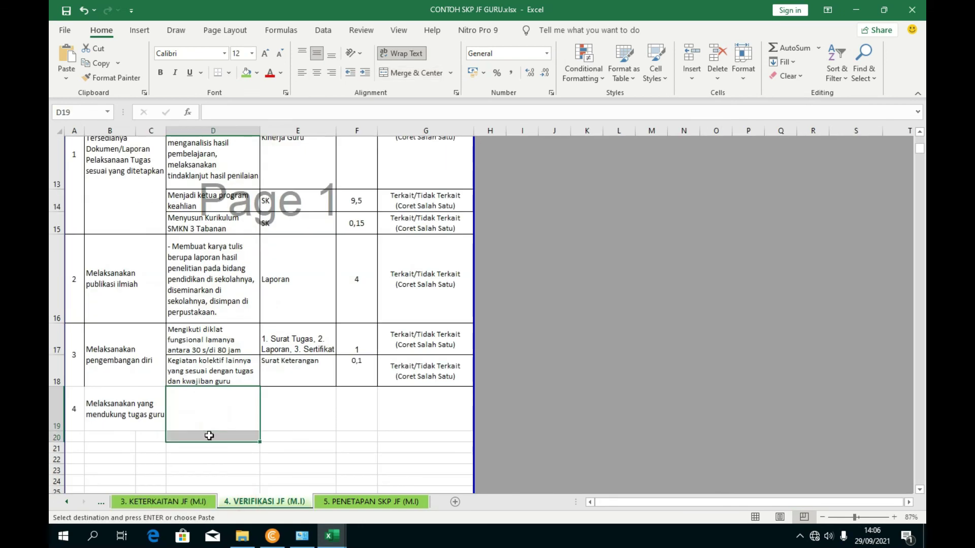
{"action": "key", "text": "ctrl+v"}
{"action": "left_click", "coordinate": [333, 413]}
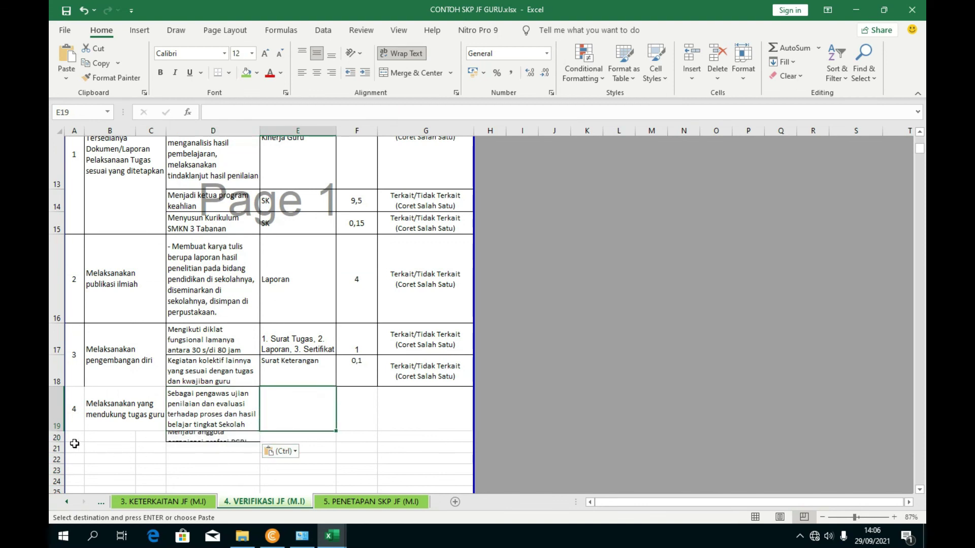
{"action": "left_click", "coordinate": [186, 435]}
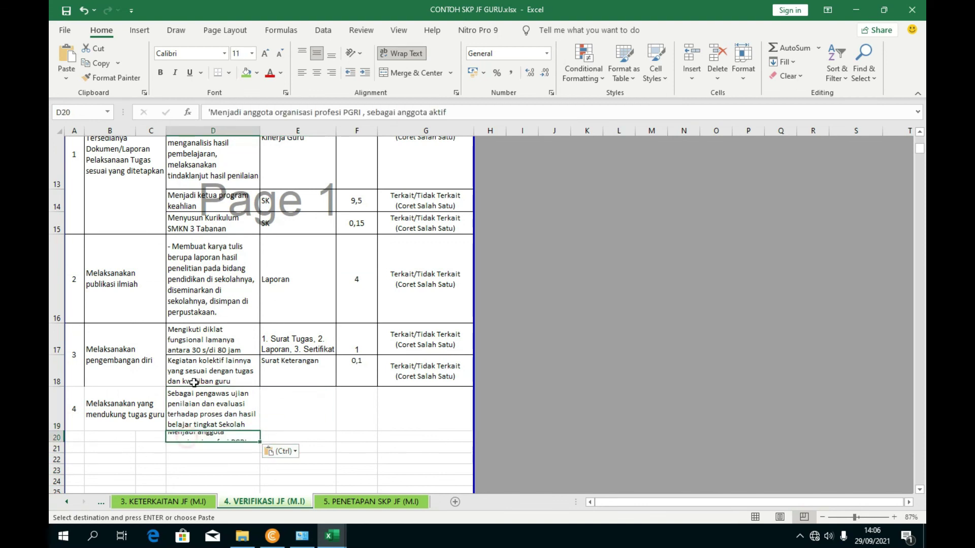
{"action": "double_click", "coordinate": [61, 442]}
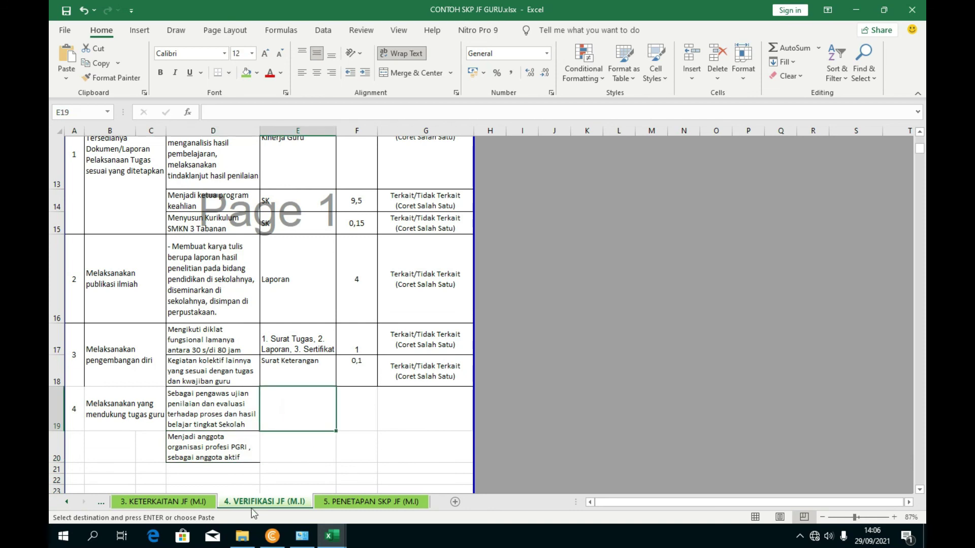
- Paste the evidence SK and Kartu Anggota into E19:E20
{"action": "left_click", "coordinate": [333, 502]}
{"action": "left_click", "coordinate": [163, 501]}
{"action": "left_click_drag", "start_coordinate": [321, 386], "coordinate": [322, 420]}
{"action": "key", "text": "ctrl+c"}
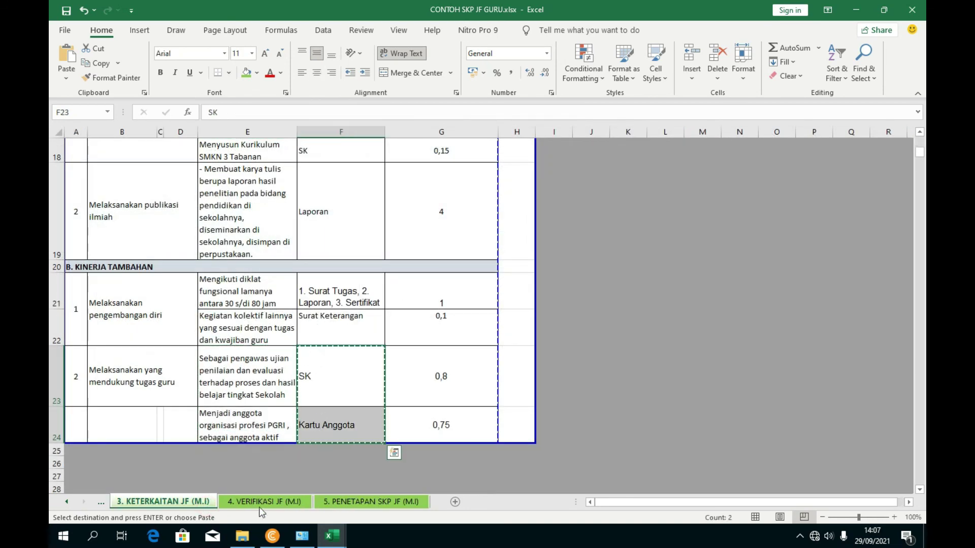
{"action": "left_click", "coordinate": [264, 501]}
{"action": "key", "text": "ctrl+v"}
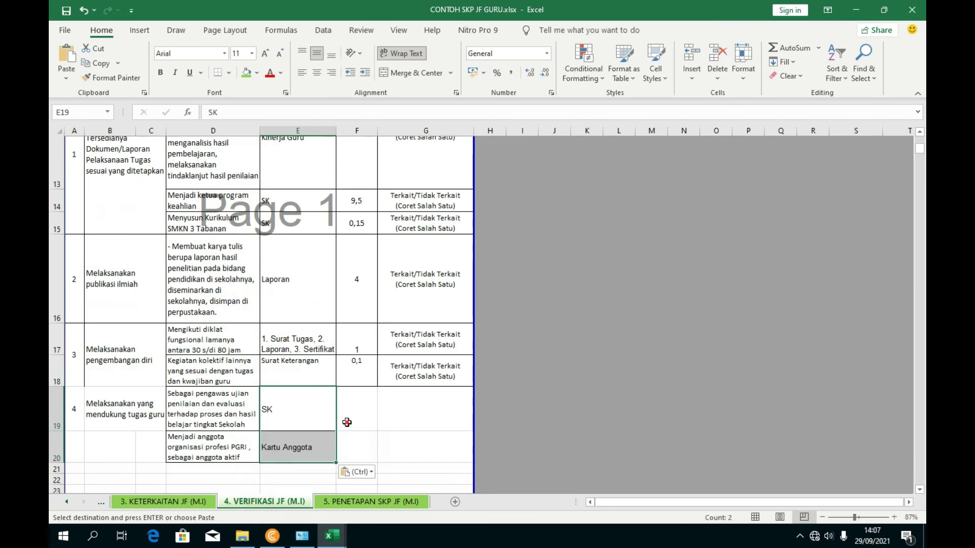
{"action": "left_click", "coordinate": [345, 420]}
- Paste the values 0,8 and 0,75 into F19:F20
{"action": "left_click", "coordinate": [199, 503]}
{"action": "left_click_drag", "start_coordinate": [407, 391], "coordinate": [407, 420]}
{"action": "key", "text": "ctrl+c"}
{"action": "left_click", "coordinate": [264, 503]}
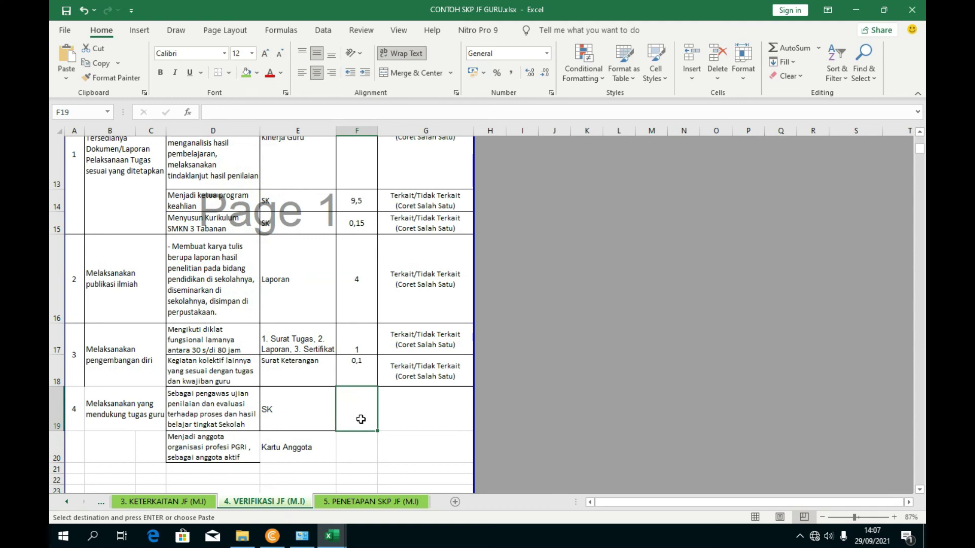
{"action": "key", "text": "ctrl+v"}
- Copy the Terkait/Tidak Terkait note from G18 into G19:G20
{"action": "left_click", "coordinate": [405, 369]}
{"action": "key", "text": "ctrl+c"}
{"action": "left_click", "coordinate": [412, 424]}
{"action": "left_click_drag", "start_coordinate": [411, 434], "coordinate": [412, 436]}
{"action": "key", "text": "ctrl+v"}
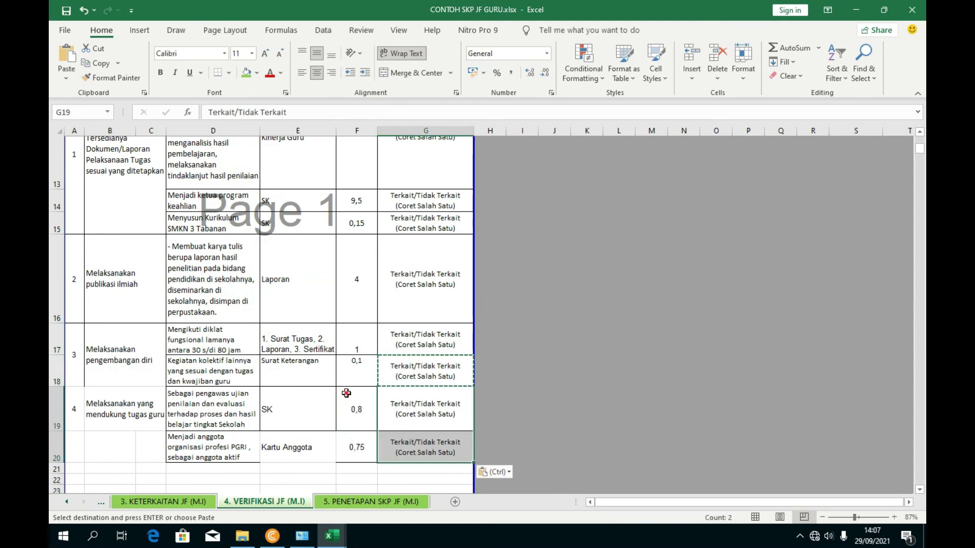
{"action": "left_click", "coordinate": [346, 394]}
{"action": "left_click", "coordinate": [208, 454]}
{"action": "scroll", "coordinate": [209, 453], "scroll_direction": "down", "scroll_amount": 1}
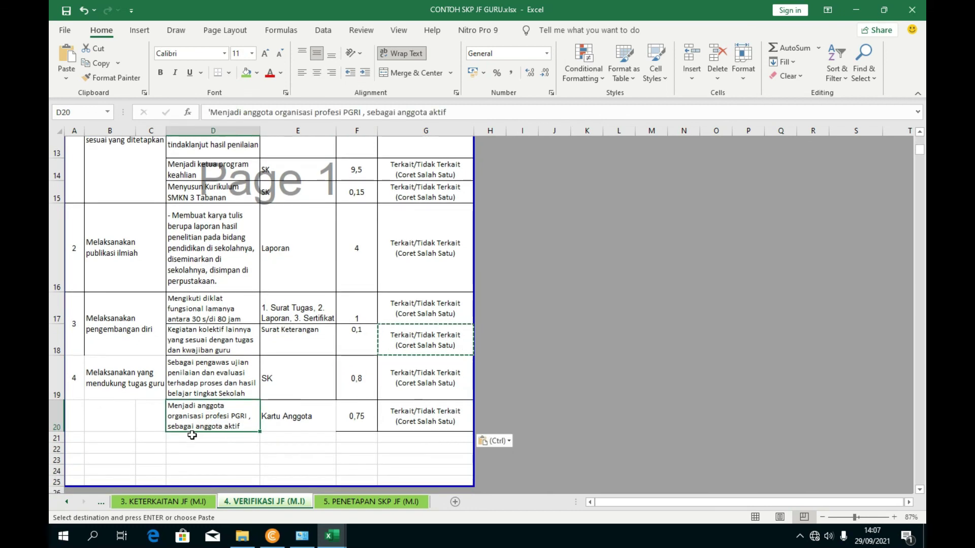
- Merge B19:C20 for the left-aligned item name and A19:A20 for the number 4
{"action": "left_click_drag", "start_coordinate": [138, 387], "coordinate": [140, 413]}
{"action": "left_click", "coordinate": [413, 72]}
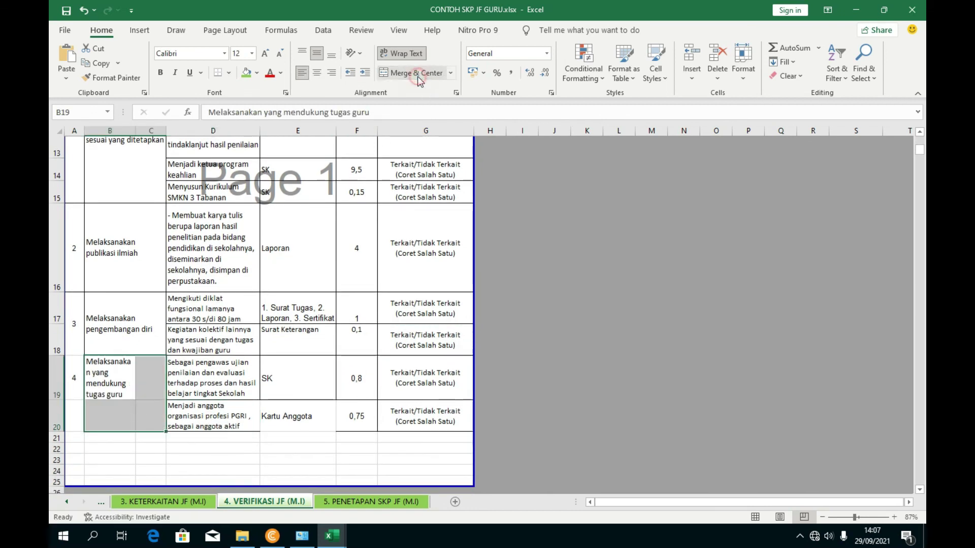
{"action": "left_click", "coordinate": [302, 73]}
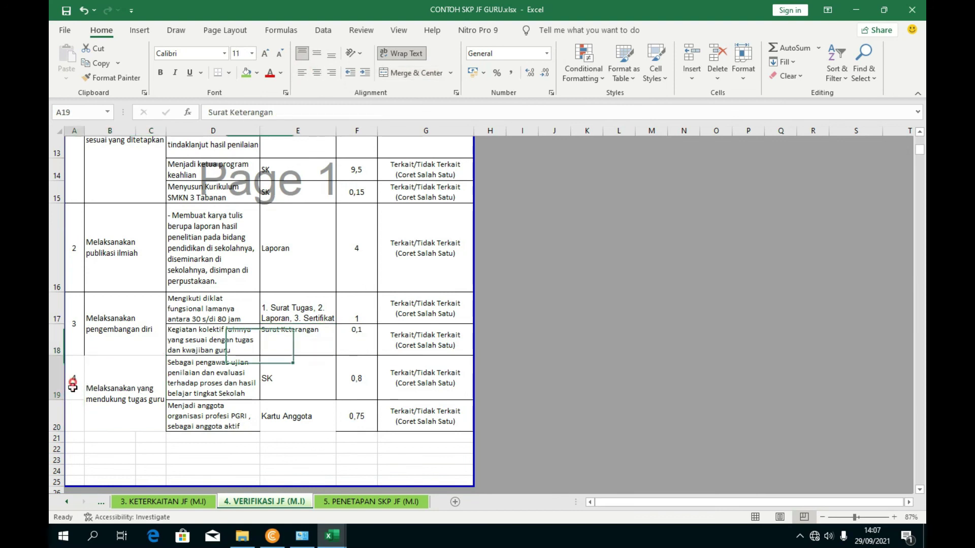
{"action": "left_click_drag", "start_coordinate": [74, 389], "coordinate": [74, 416]}
{"action": "left_click", "coordinate": [397, 74]}
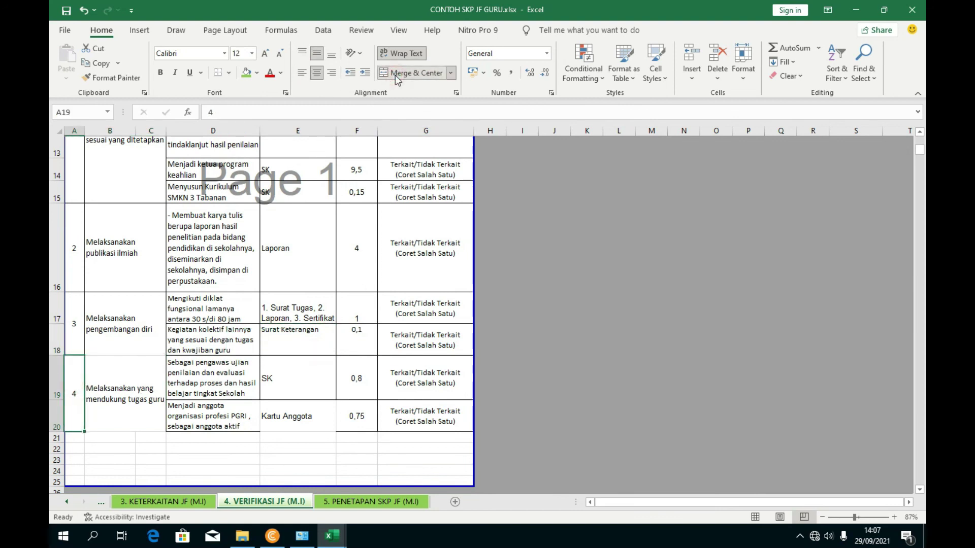
{"action": "left_click", "coordinate": [314, 372]}
- Apply All Borders to the block A17:G20
{"action": "left_click_drag", "start_coordinate": [425, 429], "coordinate": [55, 335]}
{"action": "left_click_drag", "start_coordinate": [401, 408], "coordinate": [57, 317]}
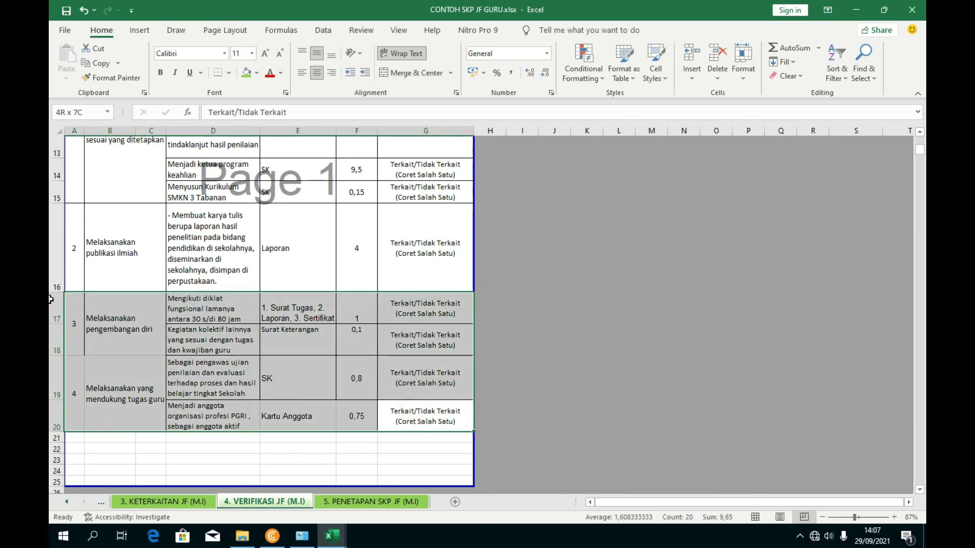
{"action": "left_click", "coordinate": [229, 73]}
{"action": "left_click", "coordinate": [246, 198]}
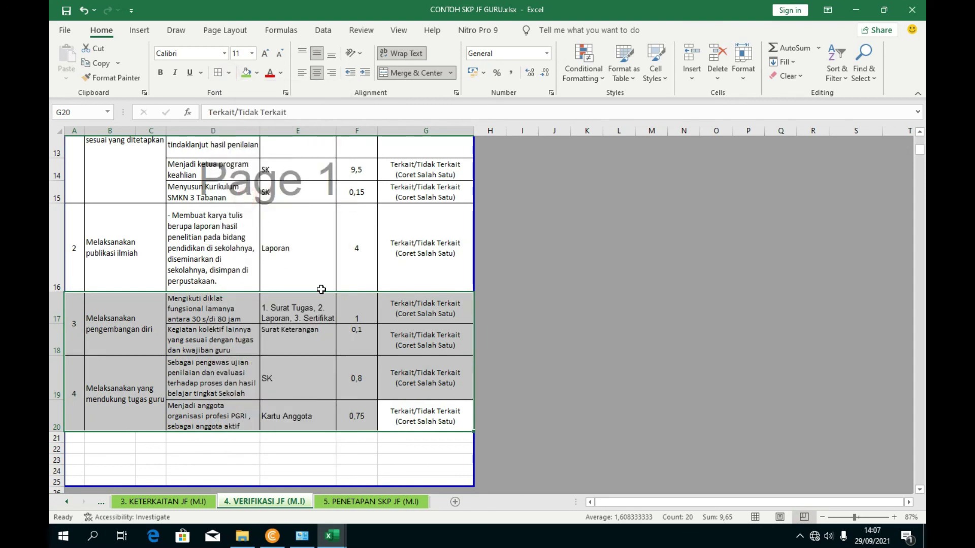
{"action": "left_click", "coordinate": [356, 314]}
- On the 5. PENETAPAN SKP JF (M.I) sheet, check the empty second-entry cells B19 and D19
{"action": "scroll", "coordinate": [330, 413], "scroll_direction": "up", "scroll_amount": 1}
{"action": "scroll", "coordinate": [368, 365], "scroll_direction": "up", "scroll_amount": 4}
{"action": "scroll", "coordinate": [374, 290], "scroll_direction": "down", "scroll_amount": 5}
{"action": "scroll", "coordinate": [375, 292], "scroll_direction": "up", "scroll_amount": 5}
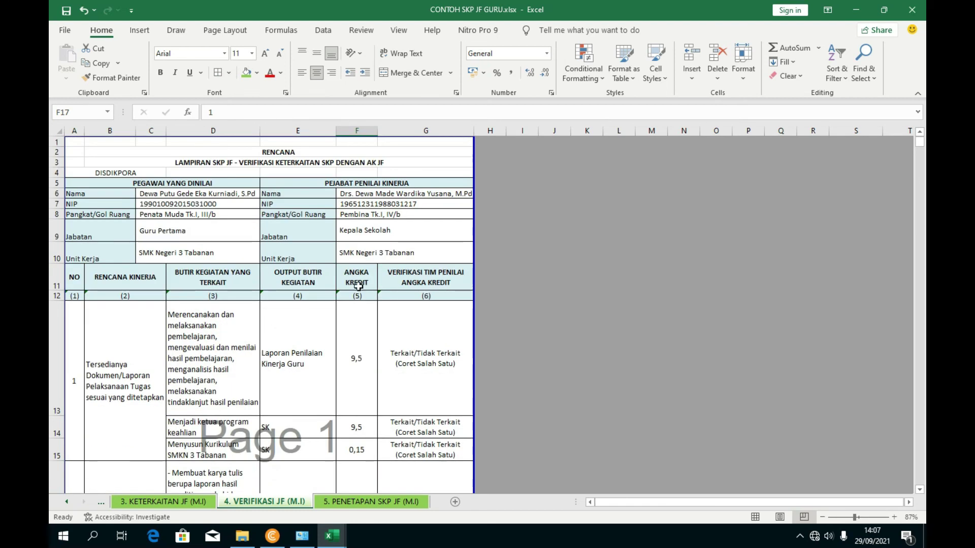
{"action": "scroll", "coordinate": [317, 250], "scroll_direction": "down", "scroll_amount": 2}
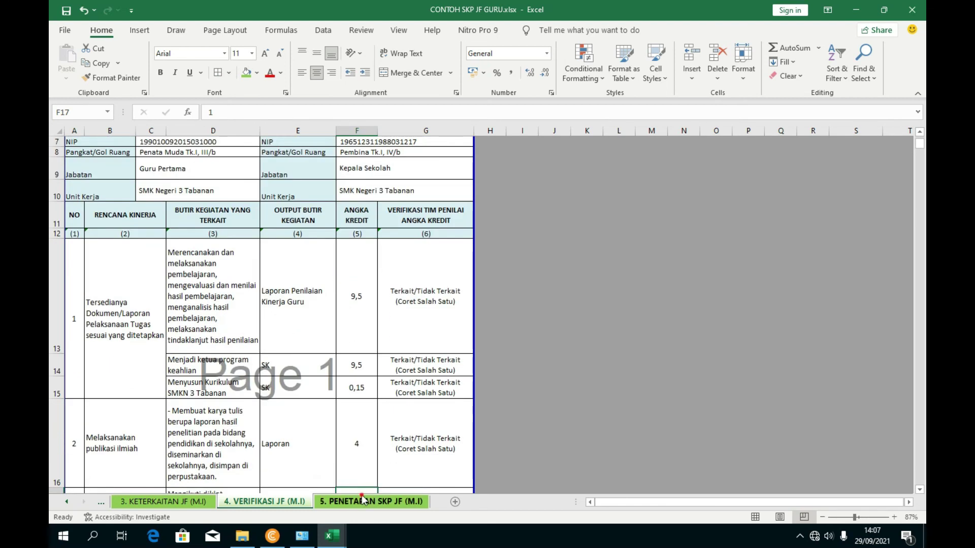
{"action": "left_click", "coordinate": [370, 501]}
{"action": "scroll", "coordinate": [465, 369], "scroll_direction": "down", "scroll_amount": 3}
{"action": "scroll", "coordinate": [465, 368], "scroll_direction": "up", "scroll_amount": 3}
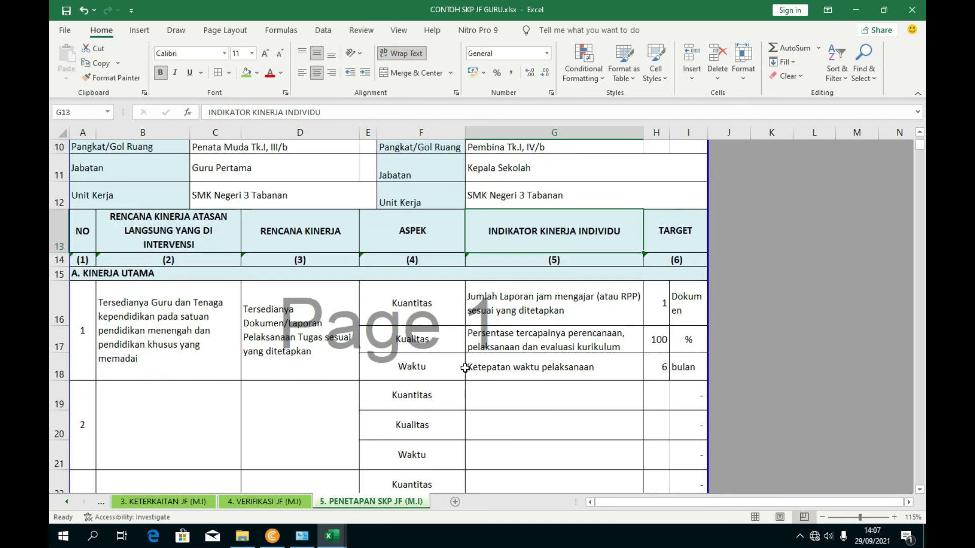
{"action": "scroll", "coordinate": [465, 367], "scroll_direction": "down", "scroll_amount": 1}
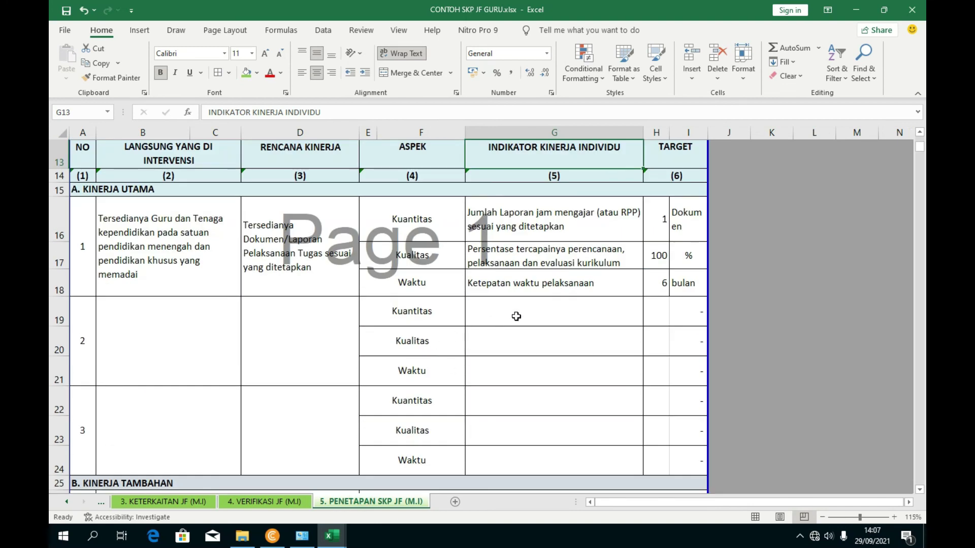
{"action": "scroll", "coordinate": [559, 306], "scroll_direction": "up", "scroll_amount": 4}
{"action": "scroll", "coordinate": [504, 287], "scroll_direction": "down", "scroll_amount": 3}
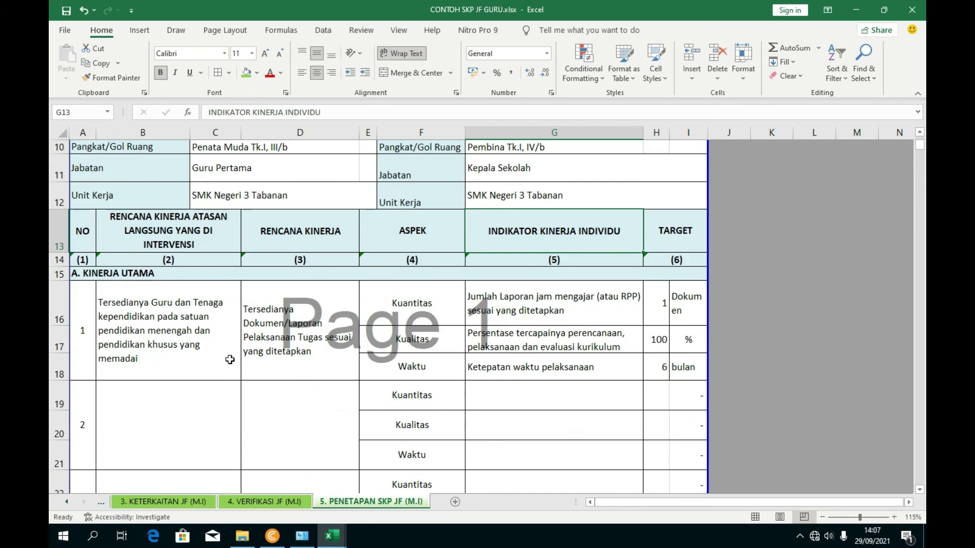
{"action": "left_click", "coordinate": [195, 405]}
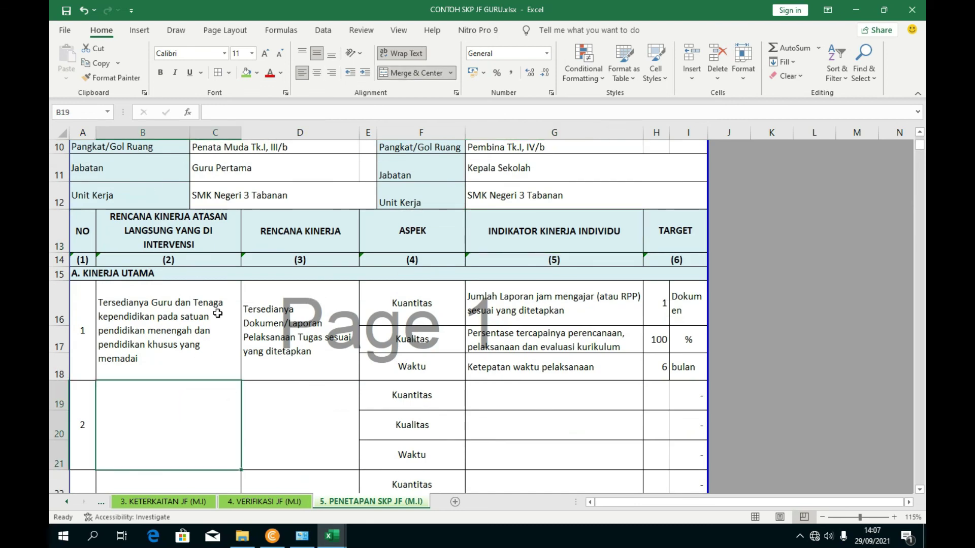
{"action": "left_click", "coordinate": [322, 419]}
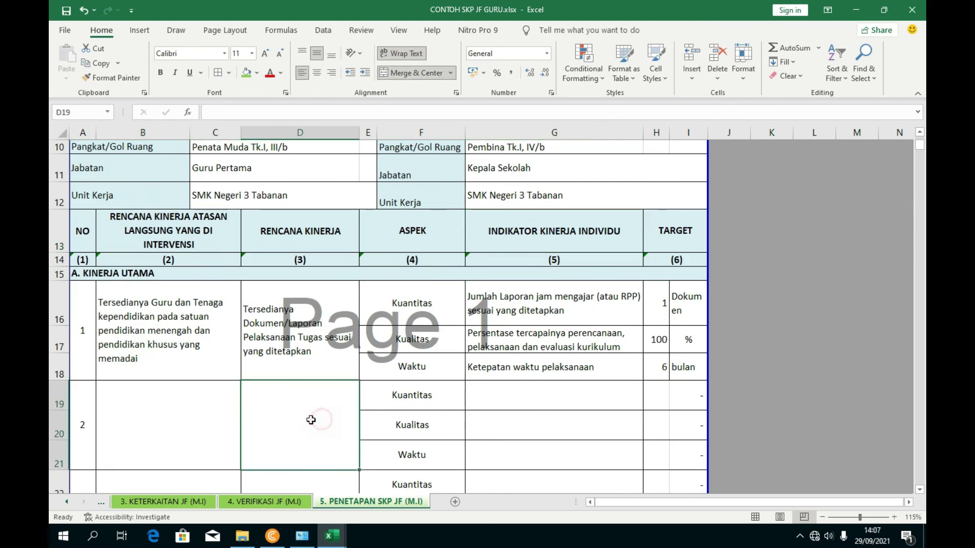
{"action": "scroll", "coordinate": [343, 428], "scroll_direction": "down", "scroll_amount": 1}
{"action": "scroll", "coordinate": [343, 428], "scroll_direction": "down", "scroll_amount": 1}
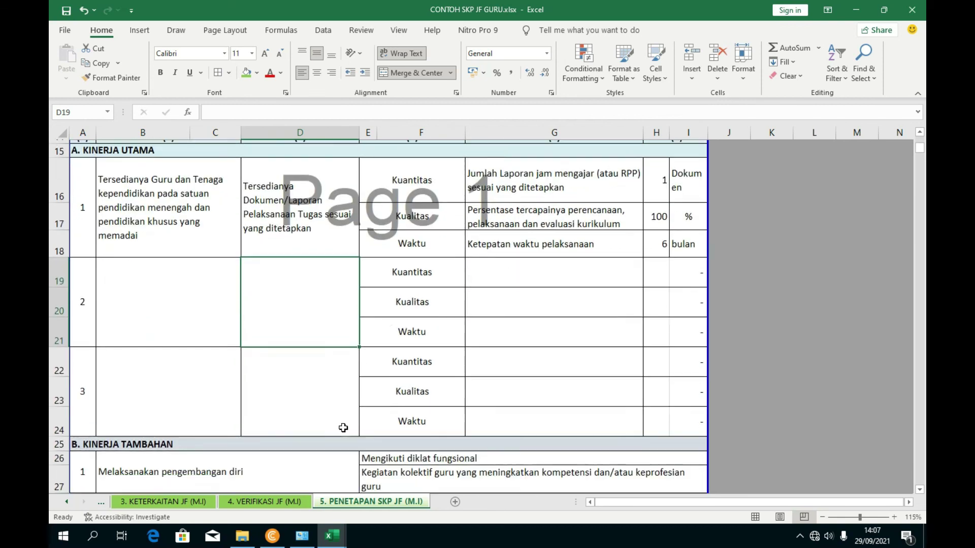
- Compare against the verification sheet, then check the empty Penetapan indicator cells G20 and G22
{"action": "left_click", "coordinate": [286, 500]}
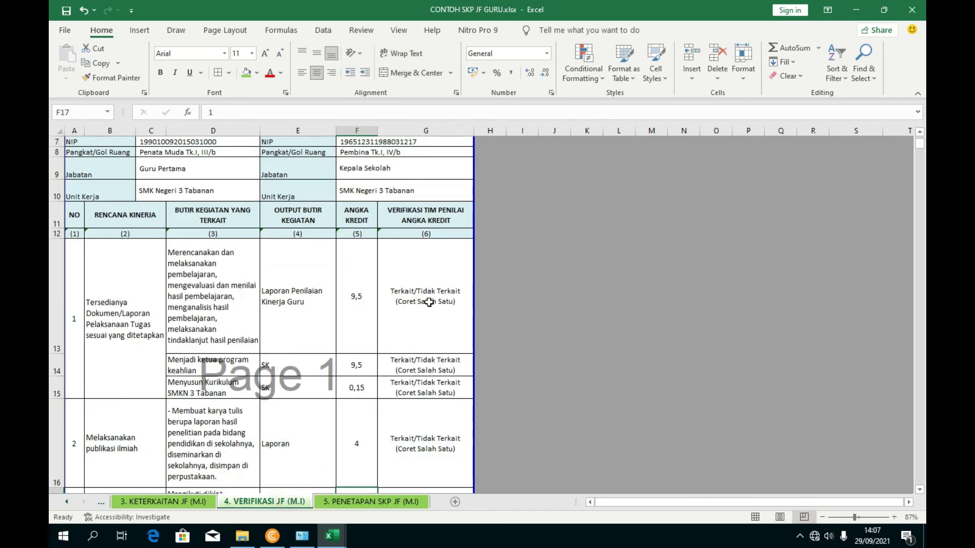
{"action": "scroll", "coordinate": [225, 249], "scroll_direction": "up", "scroll_amount": 2}
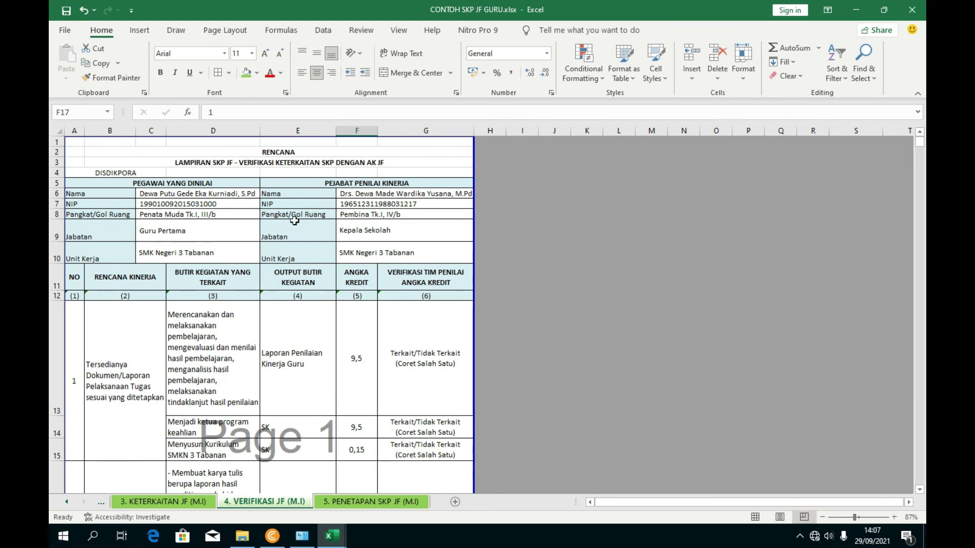
{"action": "scroll", "coordinate": [333, 329], "scroll_direction": "down", "scroll_amount": 4}
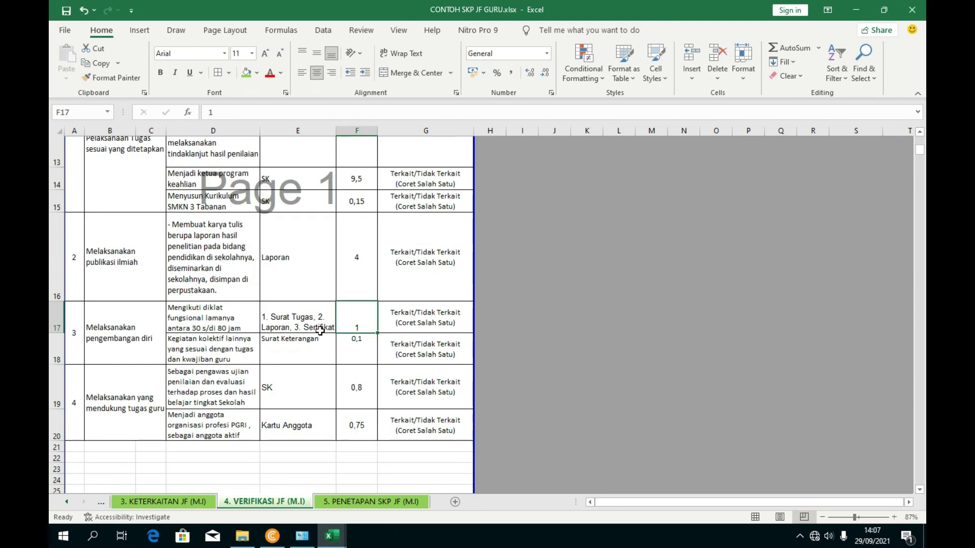
{"action": "scroll", "coordinate": [250, 359], "scroll_direction": "down", "scroll_amount": 1}
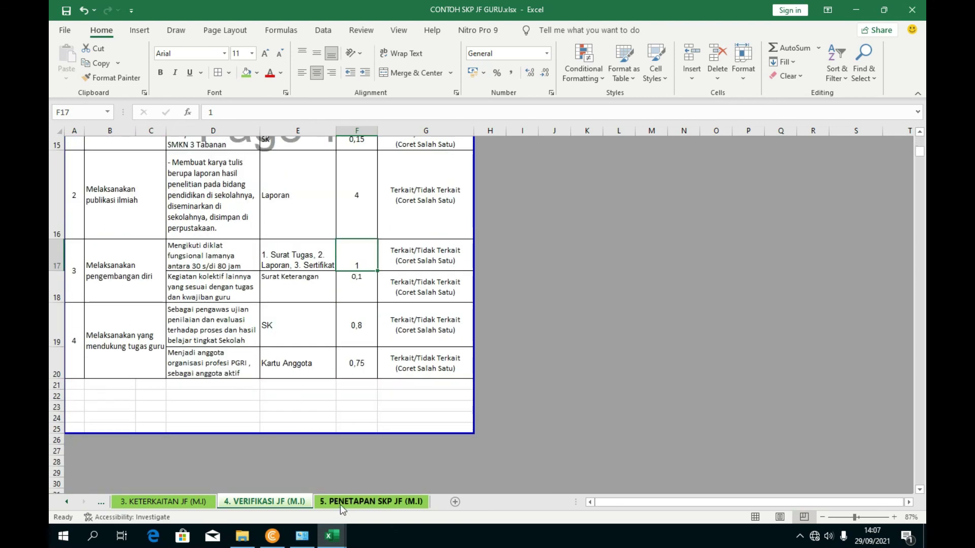
{"action": "left_click", "coordinate": [340, 505]}
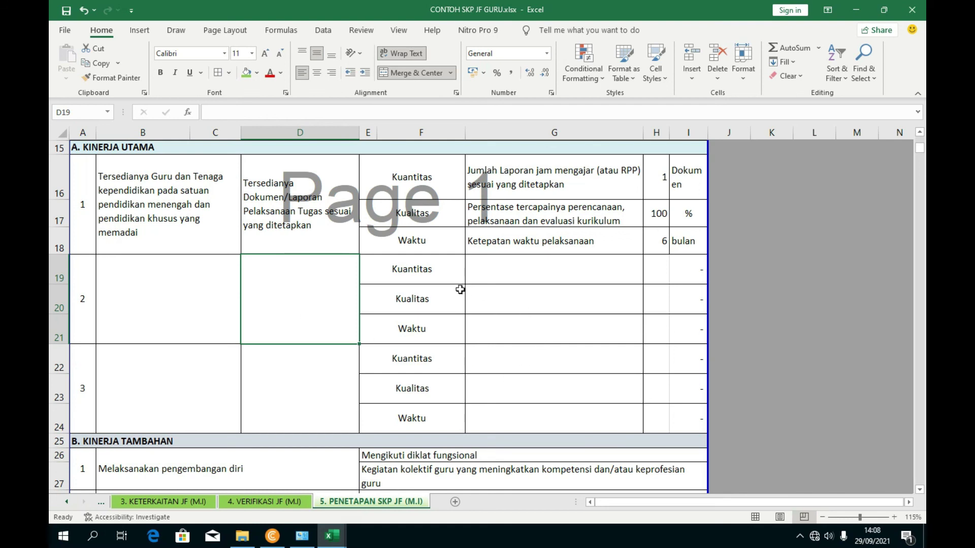
{"action": "left_click", "coordinate": [531, 290]}
{"action": "left_click", "coordinate": [518, 355]}
{"action": "scroll", "coordinate": [406, 361], "scroll_direction": "down", "scroll_amount": 1}
{"action": "scroll", "coordinate": [289, 370], "scroll_direction": "up", "scroll_amount": 2}
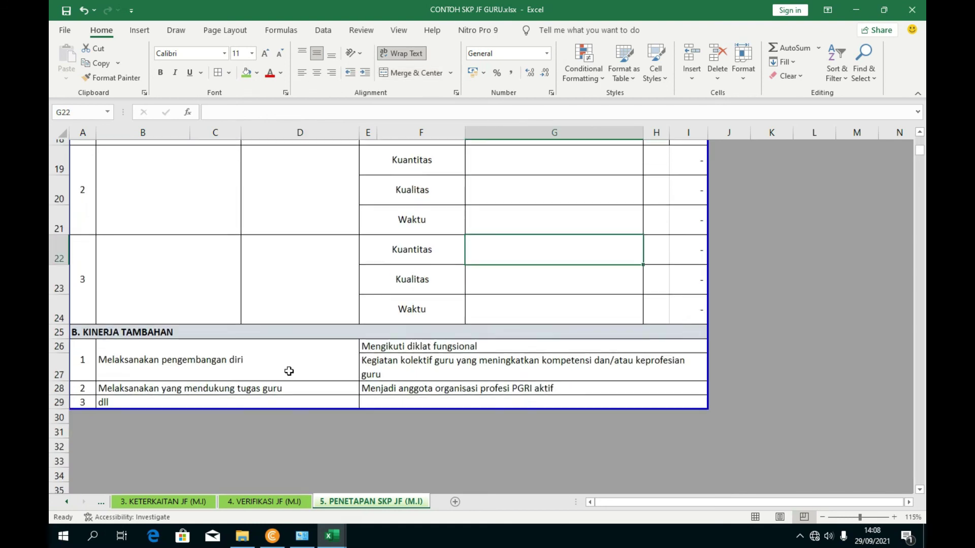
{"action": "scroll", "coordinate": [290, 372], "scroll_direction": "up", "scroll_amount": 4}
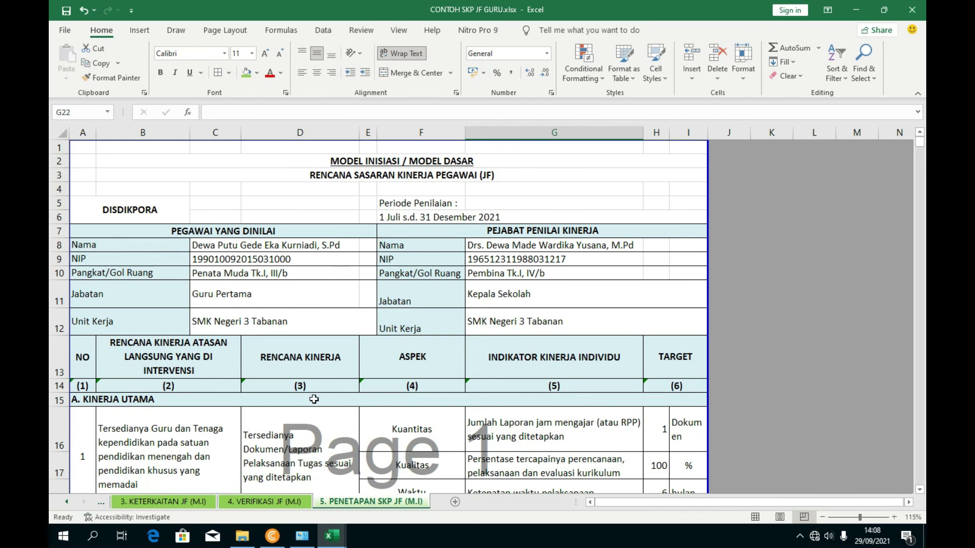
- On the 4. VERIFIKASI JF (M.I) sheet, move the page break so the printed page ends below row 21
{"action": "left_click", "coordinate": [295, 501]}
{"action": "scroll", "coordinate": [293, 345], "scroll_direction": "down", "scroll_amount": 1}
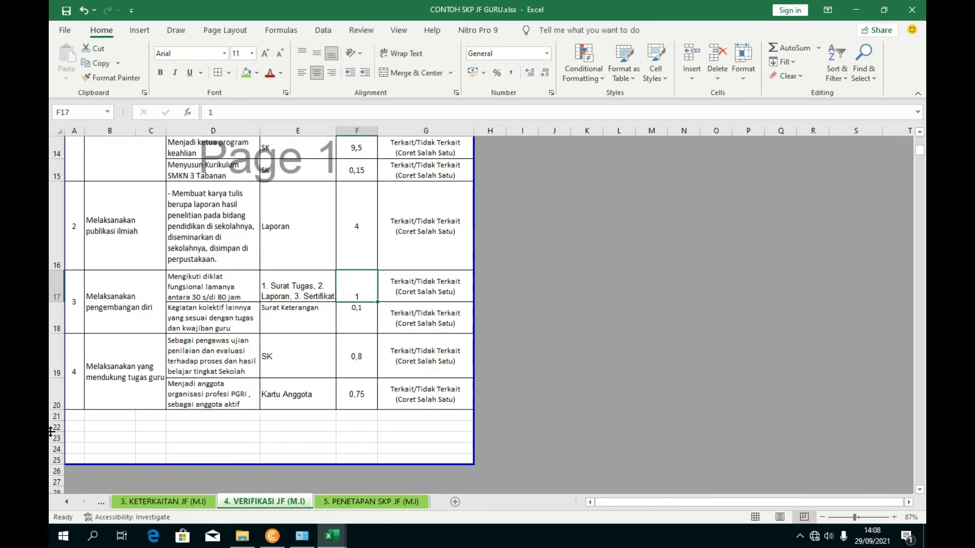
{"action": "left_click_drag", "start_coordinate": [52, 425], "coordinate": [82, 420]}
{"action": "left_click", "coordinate": [638, 392]}
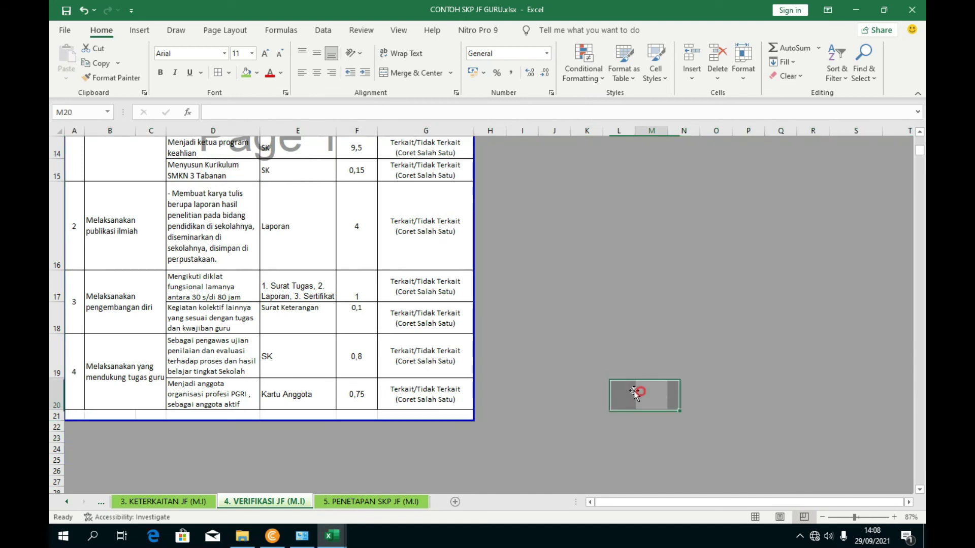
- Review the formula in D14 and the activity texts in D17 through D20
{"action": "scroll", "coordinate": [497, 346], "scroll_direction": "up", "scroll_amount": 2}
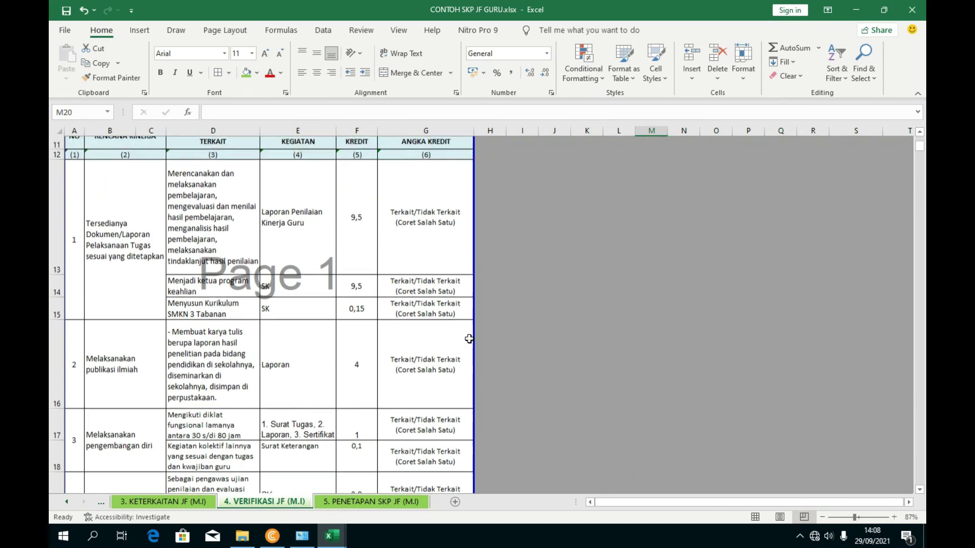
{"action": "scroll", "coordinate": [366, 265], "scroll_direction": "down", "scroll_amount": 1}
{"action": "scroll", "coordinate": [366, 265], "scroll_direction": "down", "scroll_amount": 2}
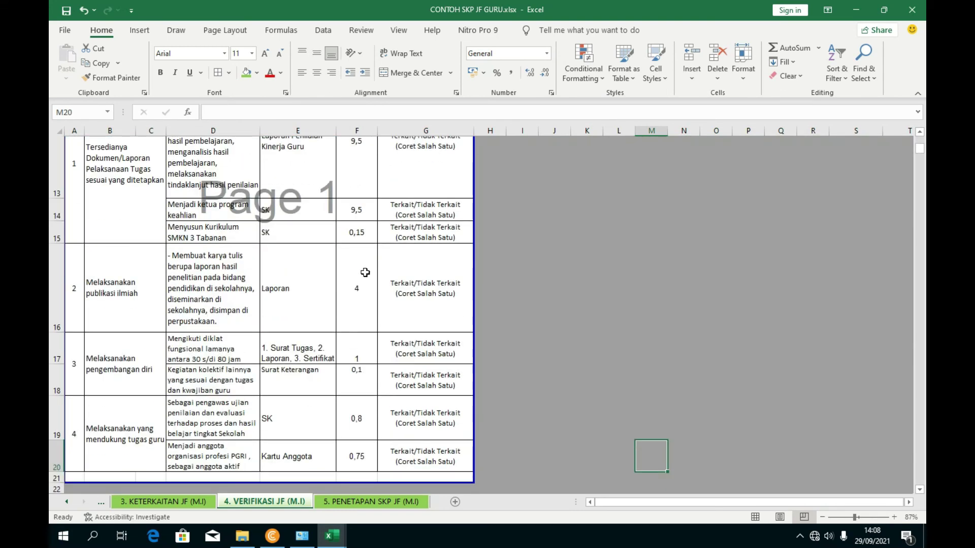
{"action": "scroll", "coordinate": [171, 341], "scroll_direction": "up", "scroll_amount": 3}
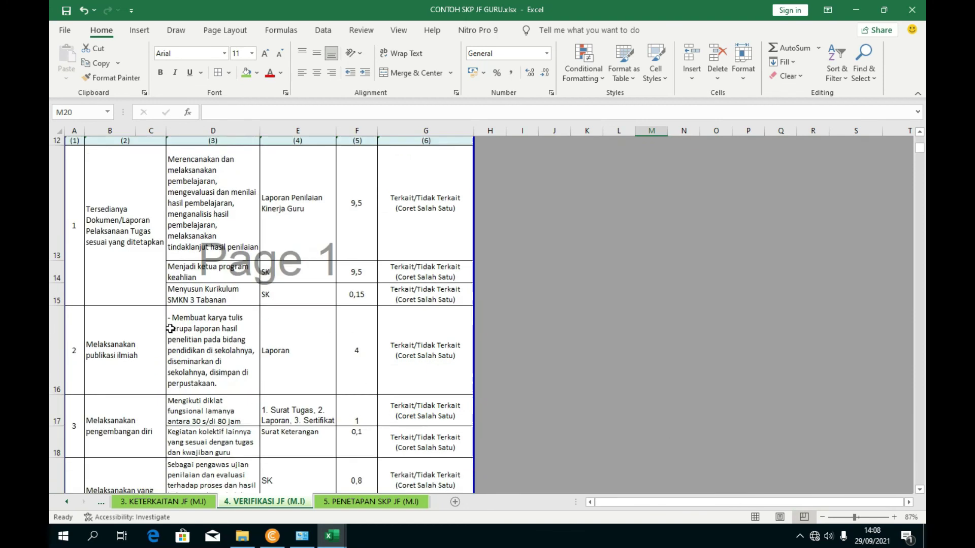
{"action": "scroll", "coordinate": [240, 289], "scroll_direction": "up", "scroll_amount": 1}
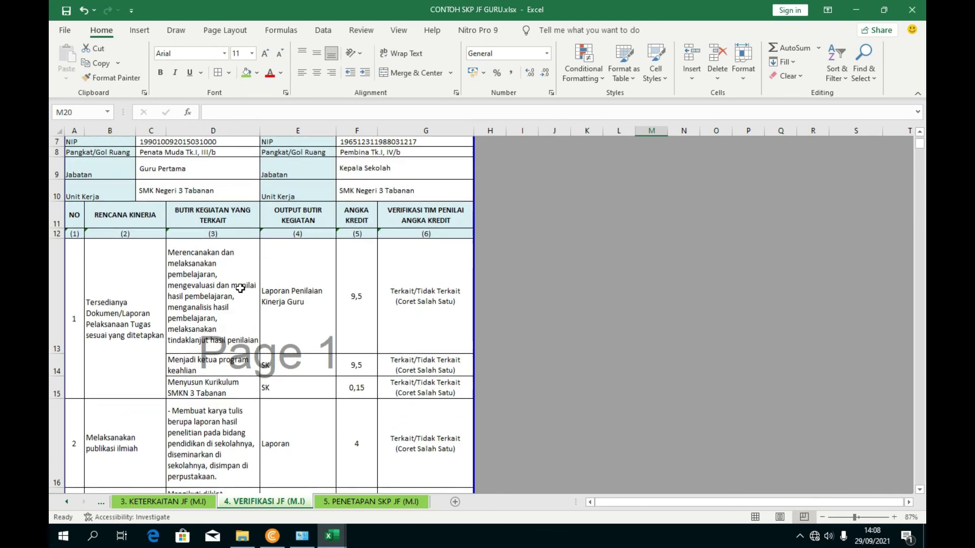
{"action": "left_click", "coordinate": [202, 367]}
{"action": "scroll", "coordinate": [208, 391], "scroll_direction": "down", "scroll_amount": 2}
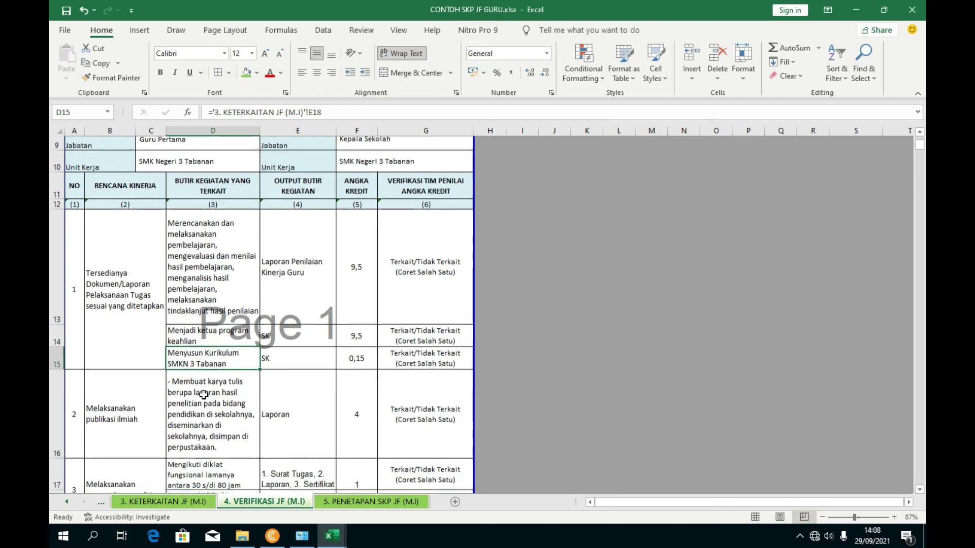
{"action": "left_click", "coordinate": [215, 416]}
{"action": "key", "text": "Down"}
{"action": "scroll", "coordinate": [269, 356], "scroll_direction": "down", "scroll_amount": 1}
{"action": "key", "text": "Down"}
{"action": "key", "text": "Down"}
{"action": "scroll", "coordinate": [268, 349], "scroll_direction": "up", "scroll_amount": 3}
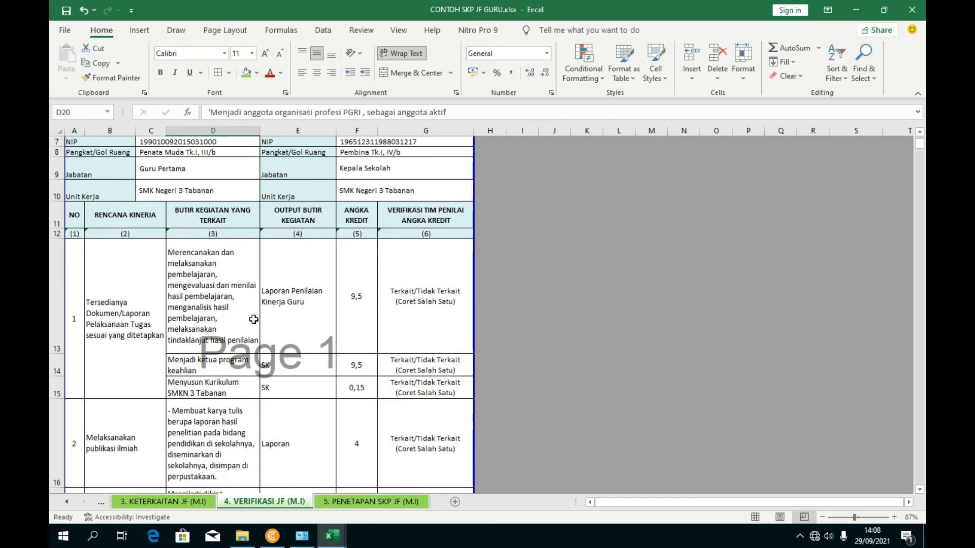
{"action": "scroll", "coordinate": [216, 312], "scroll_direction": "down", "scroll_amount": 1}
{"action": "scroll", "coordinate": [214, 311], "scroll_direction": "up", "scroll_amount": 1}
{"action": "scroll", "coordinate": [208, 311], "scroll_direction": "down", "scroll_amount": 2}
{"action": "scroll", "coordinate": [203, 311], "scroll_direction": "up", "scroll_amount": 2}
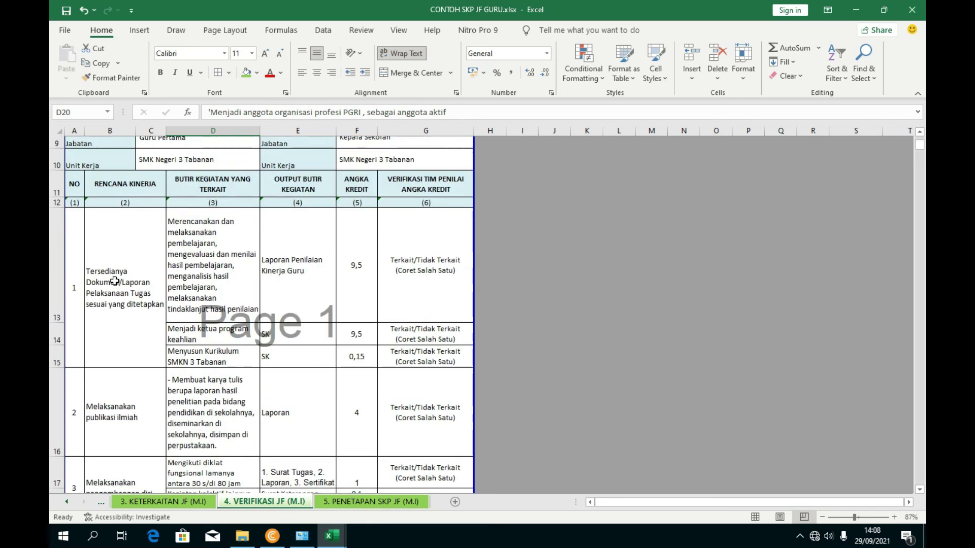
- Inspect the VLOOKUP formula in merged cell B13 and the contents of B16 and B17
{"action": "left_click", "coordinate": [116, 292]}
{"action": "scroll", "coordinate": [127, 354], "scroll_direction": "down", "scroll_amount": 2}
{"action": "scroll", "coordinate": [127, 353], "scroll_direction": "down", "scroll_amount": 1}
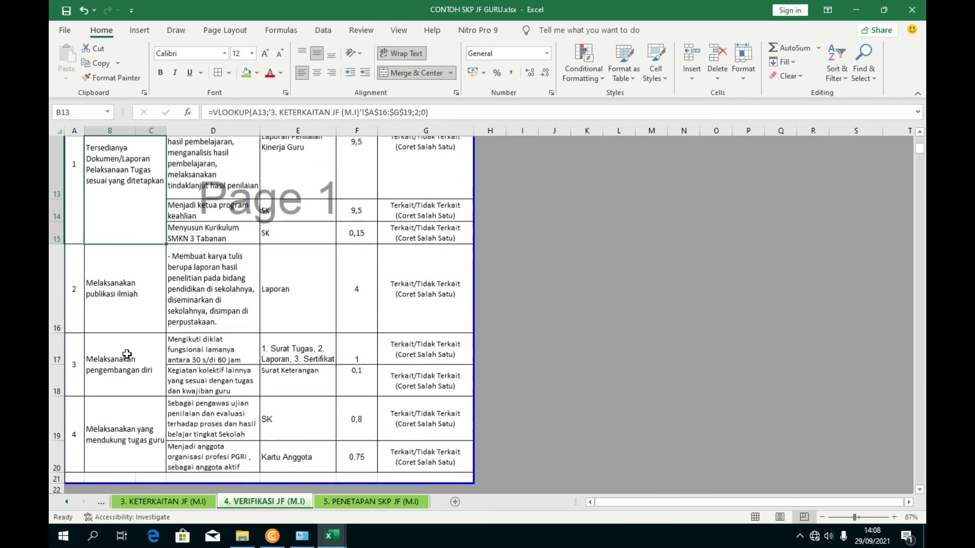
{"action": "left_click", "coordinate": [136, 325]}
{"action": "left_click", "coordinate": [139, 254]}
{"action": "scroll", "coordinate": [152, 213], "scroll_direction": "up", "scroll_amount": 2}
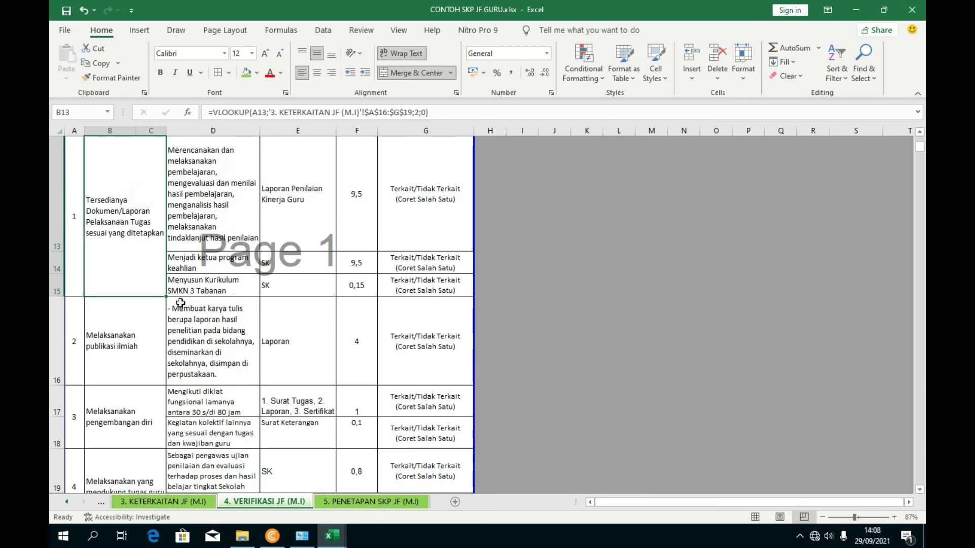
{"action": "left_click", "coordinate": [161, 321]}
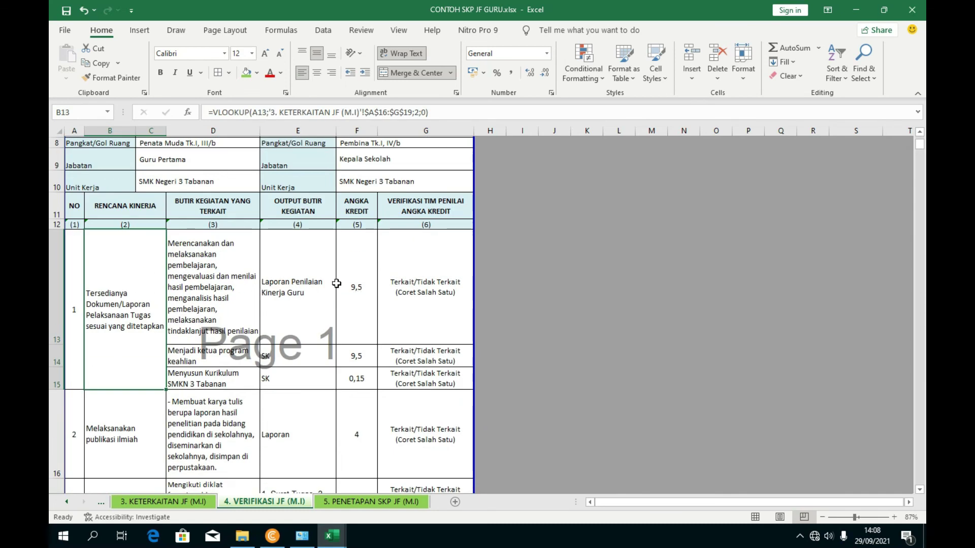
{"action": "scroll", "coordinate": [389, 313], "scroll_direction": "down", "scroll_amount": 2}
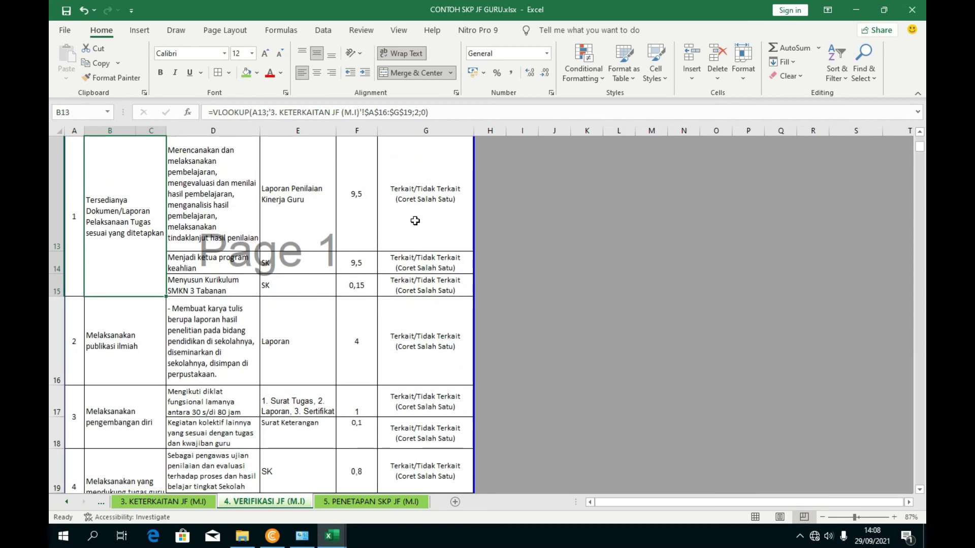
{"action": "scroll", "coordinate": [420, 220], "scroll_direction": "up", "scroll_amount": 2}
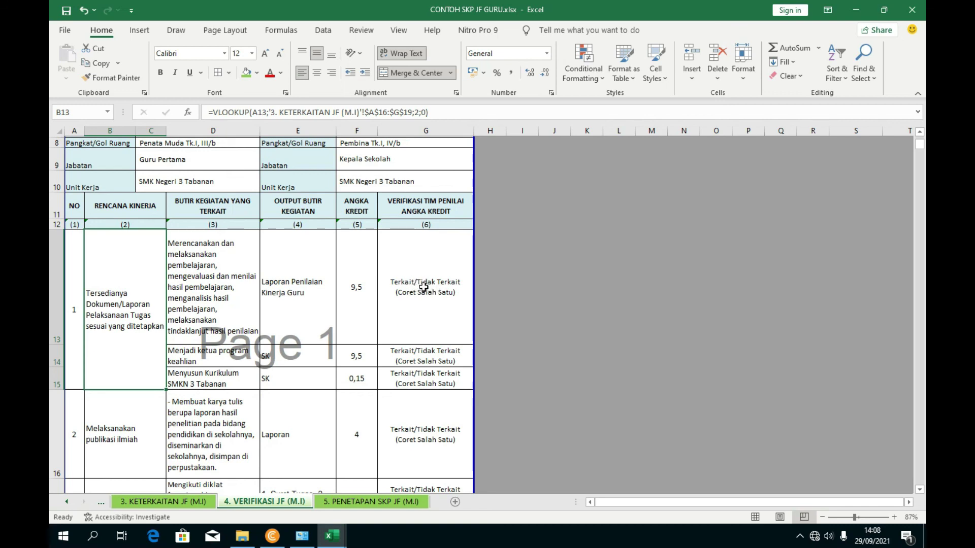
- Verify the formulas in D13 and B13 and the verification texts in G13–G15, then view the Penetapan sheet
{"action": "left_click", "coordinate": [204, 271]}
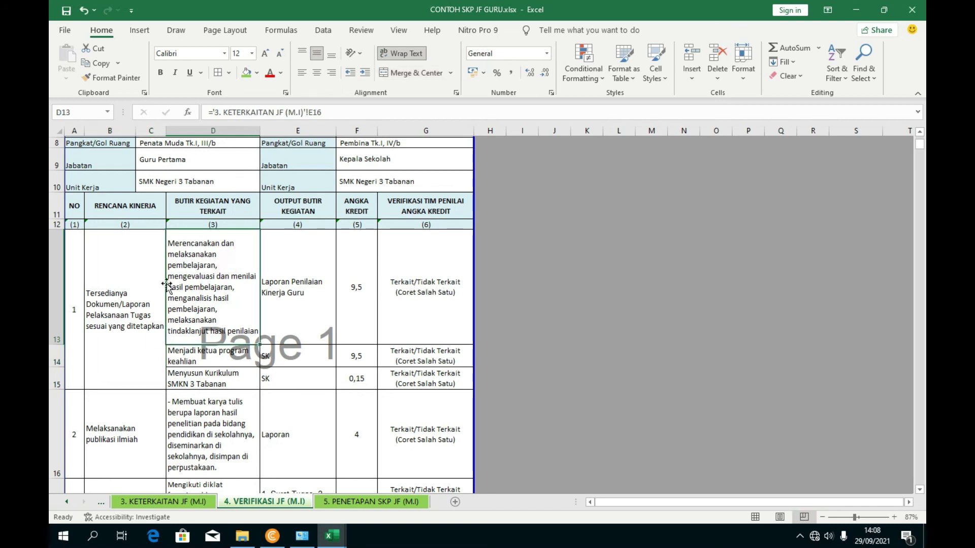
{"action": "left_click", "coordinate": [135, 284]}
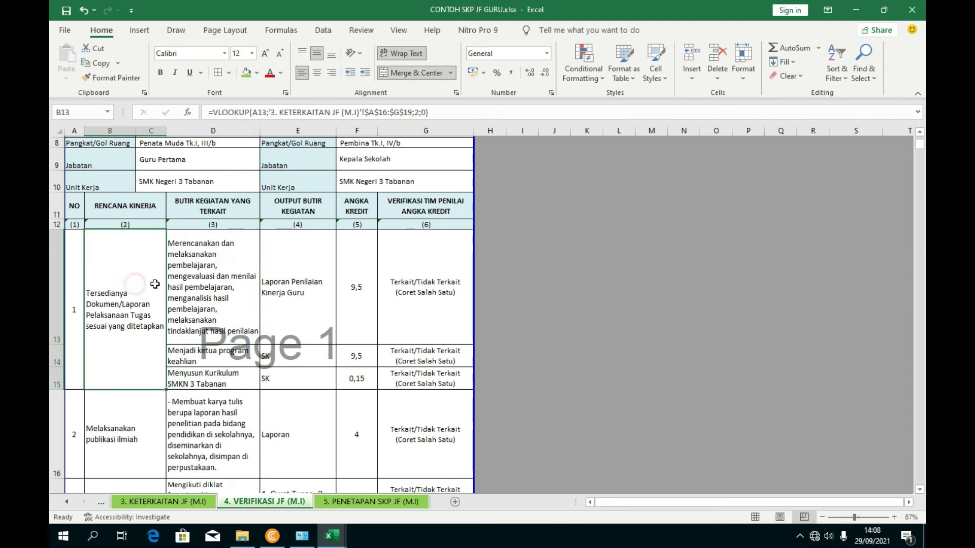
{"action": "left_click", "coordinate": [419, 261]}
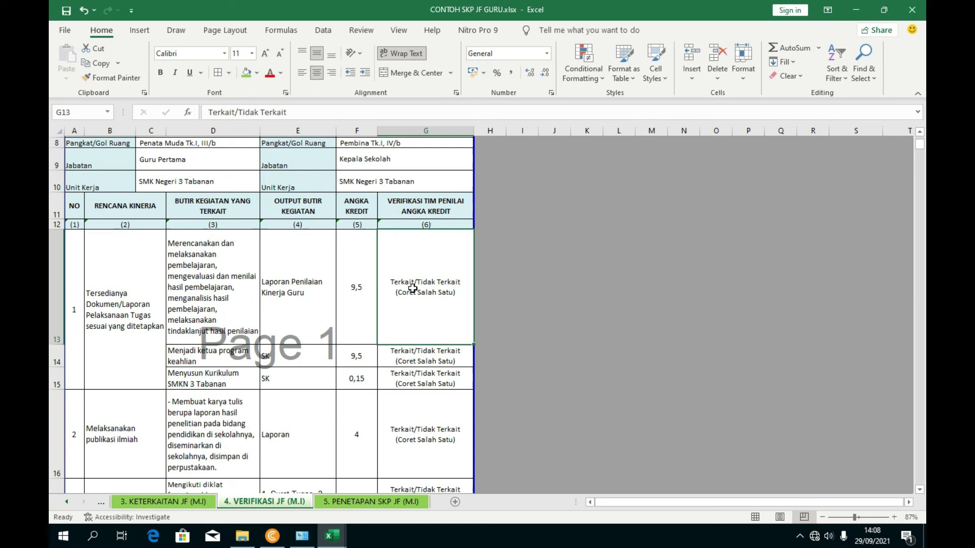
{"action": "left_click", "coordinate": [424, 350]}
{"action": "left_click", "coordinate": [422, 376]}
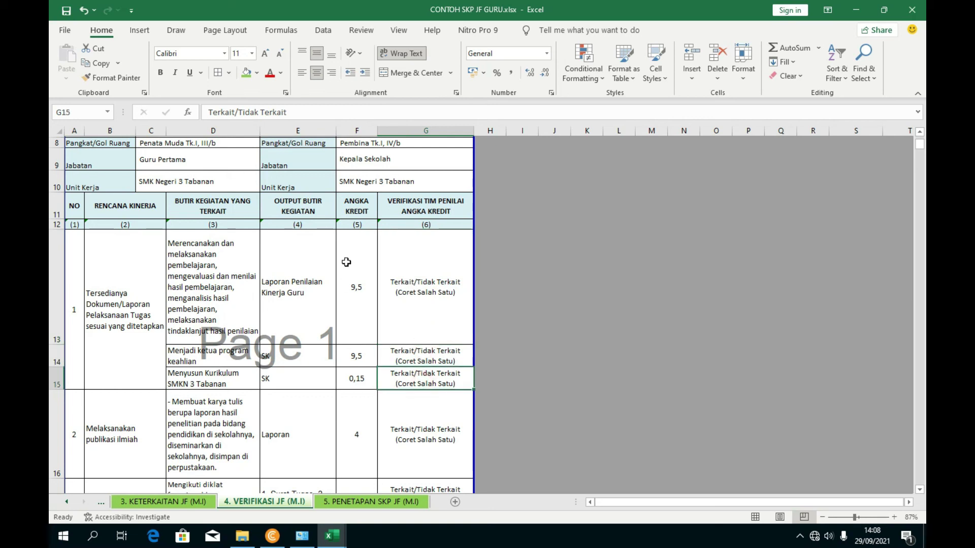
{"action": "scroll", "coordinate": [347, 264], "scroll_direction": "down", "scroll_amount": 1}
{"action": "left_click", "coordinate": [335, 502]}
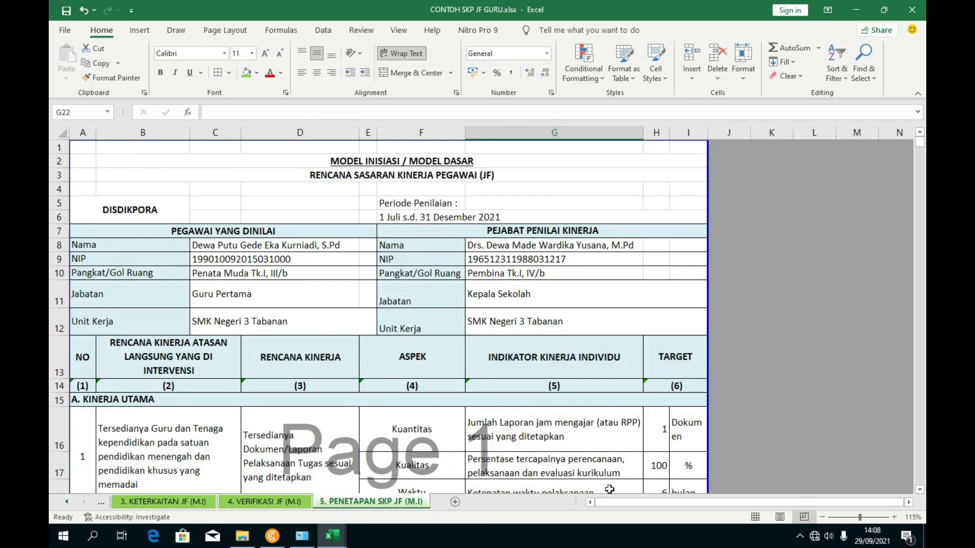
- Go to the 1. RENCANA SKP JF (M.I) sheet and check the assessment period in E6
{"action": "left_click", "coordinate": [162, 501]}
{"action": "left_click", "coordinate": [101, 501]}
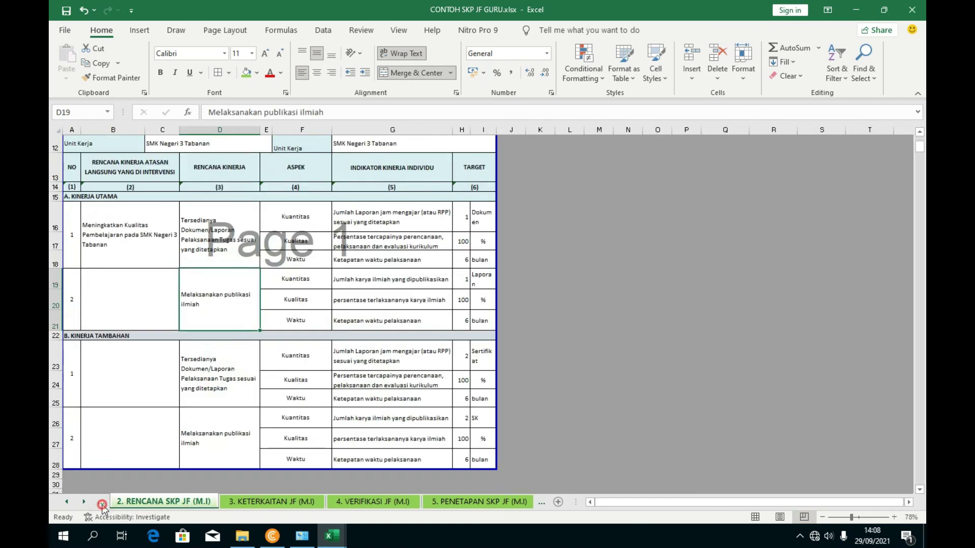
{"action": "left_click", "coordinate": [101, 502]}
{"action": "scroll", "coordinate": [267, 373], "scroll_direction": "up", "scroll_amount": 3}
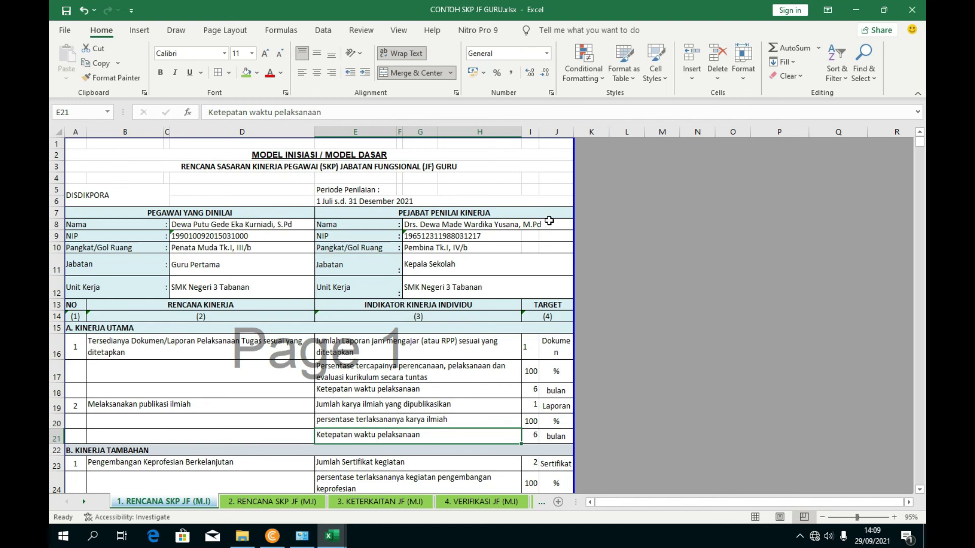
{"action": "scroll", "coordinate": [330, 265], "scroll_direction": "down", "scroll_amount": 3}
{"action": "scroll", "coordinate": [268, 290], "scroll_direction": "up", "scroll_amount": 3}
{"action": "left_click", "coordinate": [332, 202]}
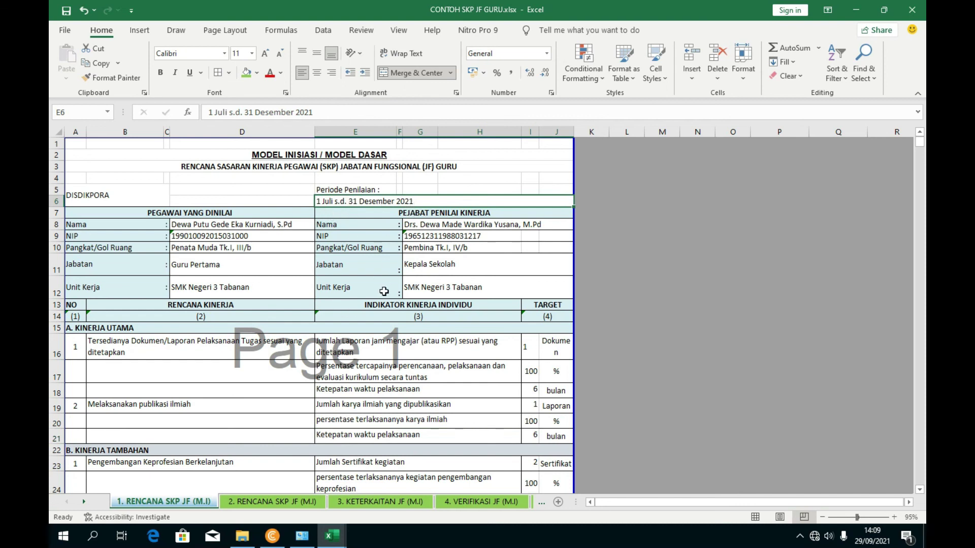
{"action": "scroll", "coordinate": [386, 291], "scroll_direction": "down", "scroll_amount": 1}
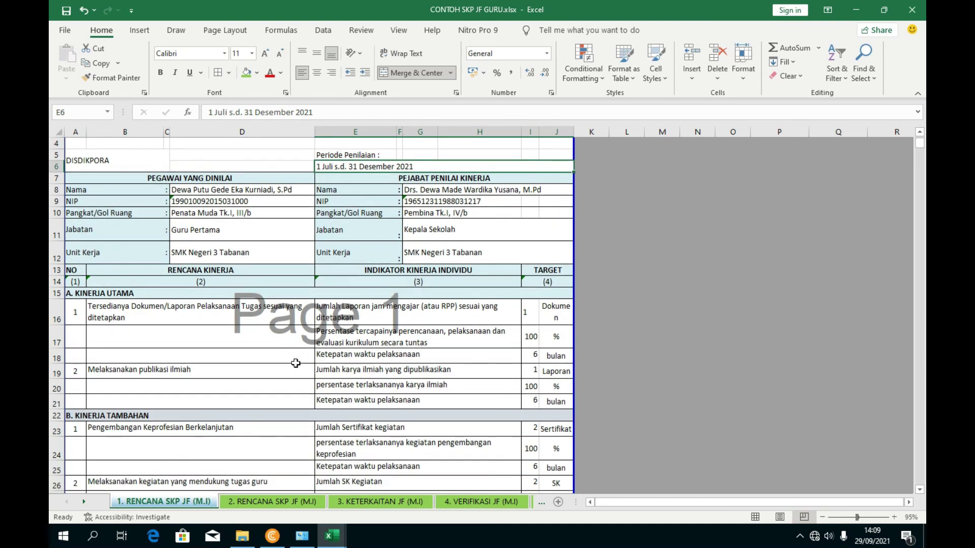
- Bring the MATRIK PERAN DAN HASIL workbook forward, maximize it, and check the entry in B20
{"action": "mouse_move", "coordinate": [332, 535]}
{"action": "left_click", "coordinate": [348, 492]}
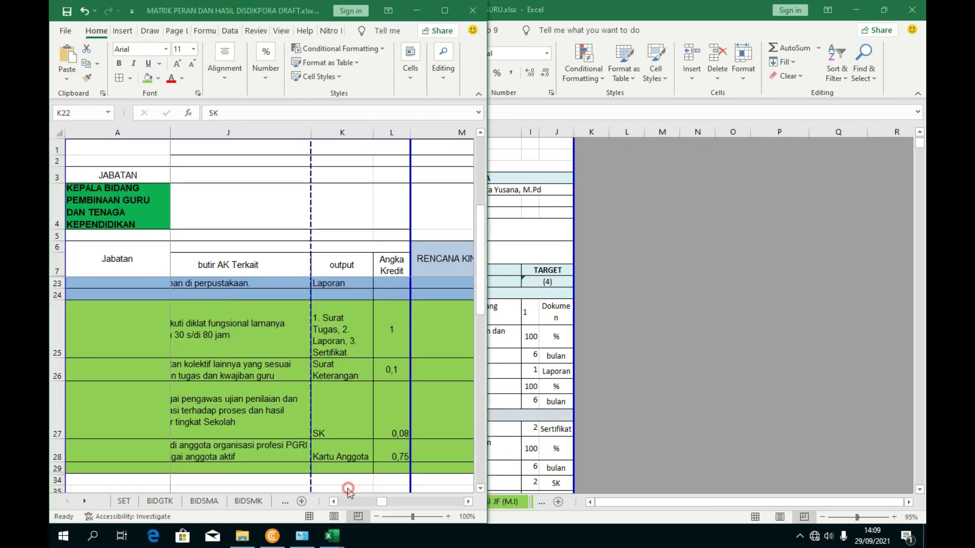
{"action": "left_click", "coordinate": [444, 13]}
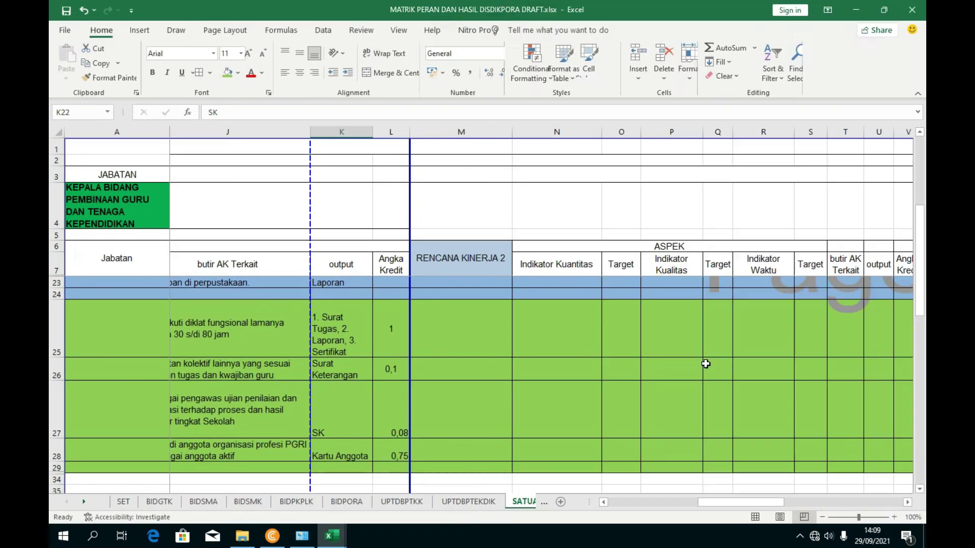
{"action": "left_click_drag", "start_coordinate": [716, 503], "coordinate": [624, 510]}
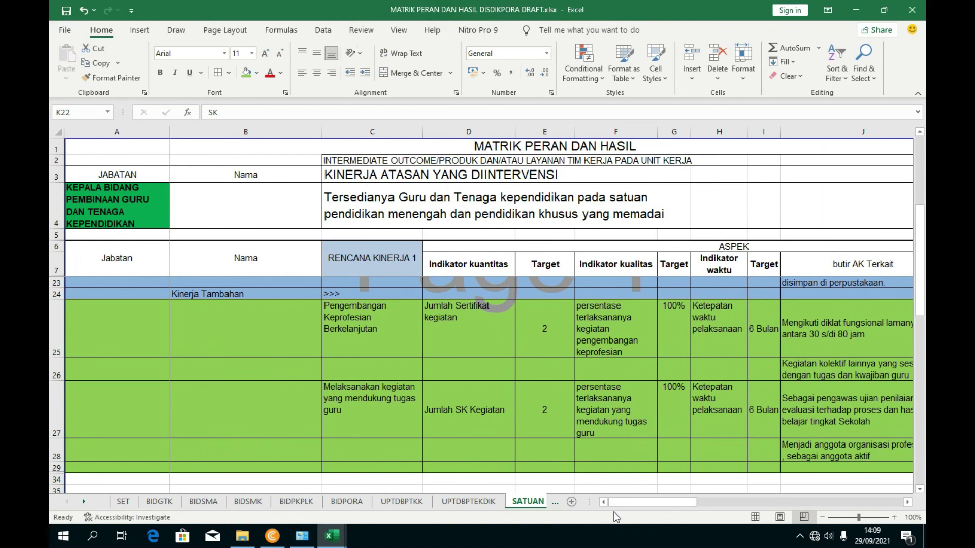
{"action": "scroll", "coordinate": [499, 394], "scroll_direction": "up", "scroll_amount": 1}
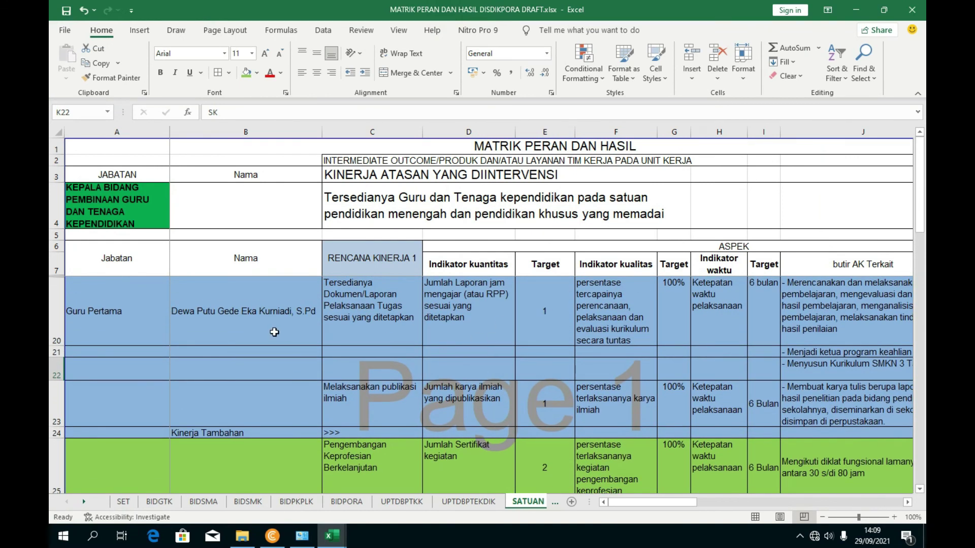
{"action": "left_click", "coordinate": [274, 332]}
- Switch back to the CONTOH SKP JF GURU workbook to compare its plan
{"action": "mouse_move", "coordinate": [335, 536]}
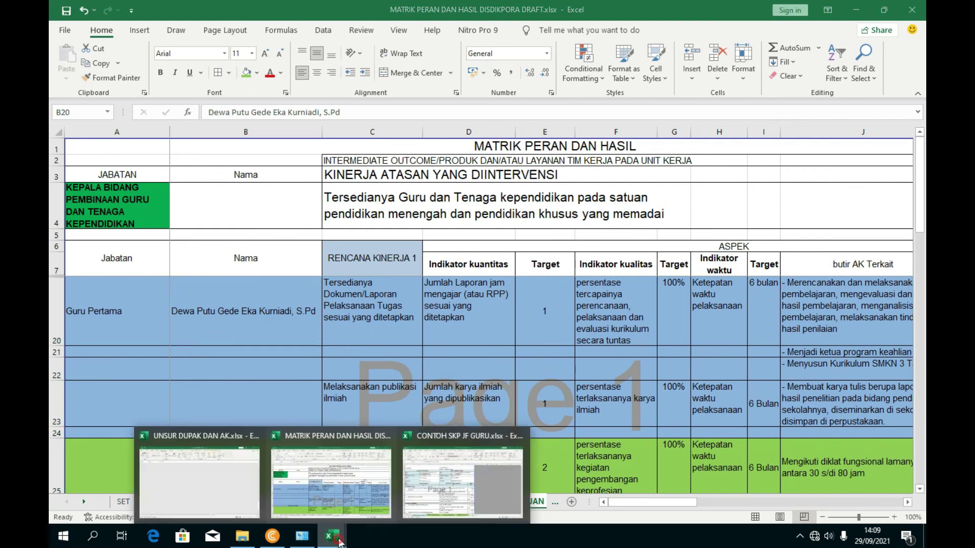
{"action": "left_click", "coordinate": [462, 495]}
{"action": "scroll", "coordinate": [231, 300], "scroll_direction": "down", "scroll_amount": 2}
{"action": "scroll", "coordinate": [189, 316], "scroll_direction": "up", "scroll_amount": 2}
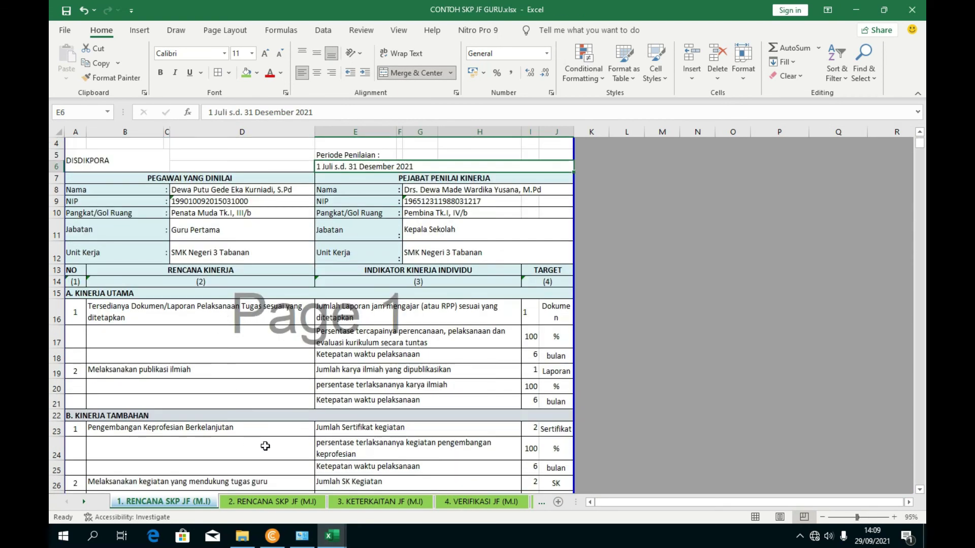
{"action": "scroll", "coordinate": [300, 441], "scroll_direction": "down", "scroll_amount": 1}
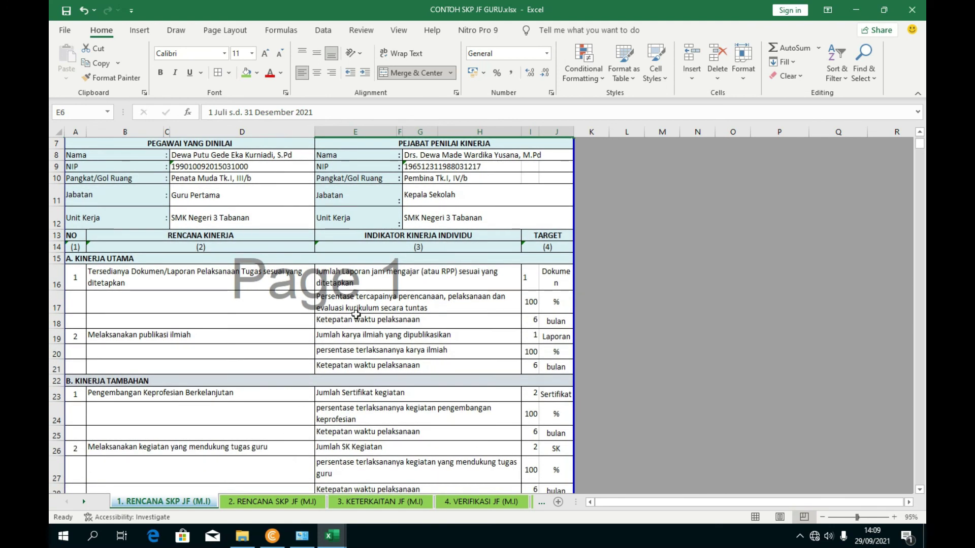
- In the matrix, read plan texts C20 and C23 and indicators D20 and F20, then return to CONTOH SKP JF GURU
{"action": "mouse_move", "coordinate": [331, 534]}
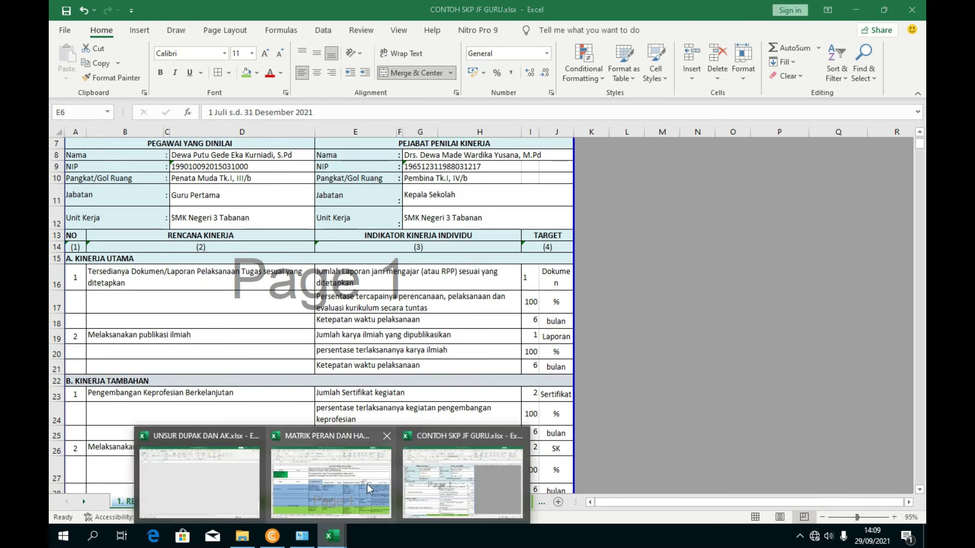
{"action": "left_click", "coordinate": [367, 483]}
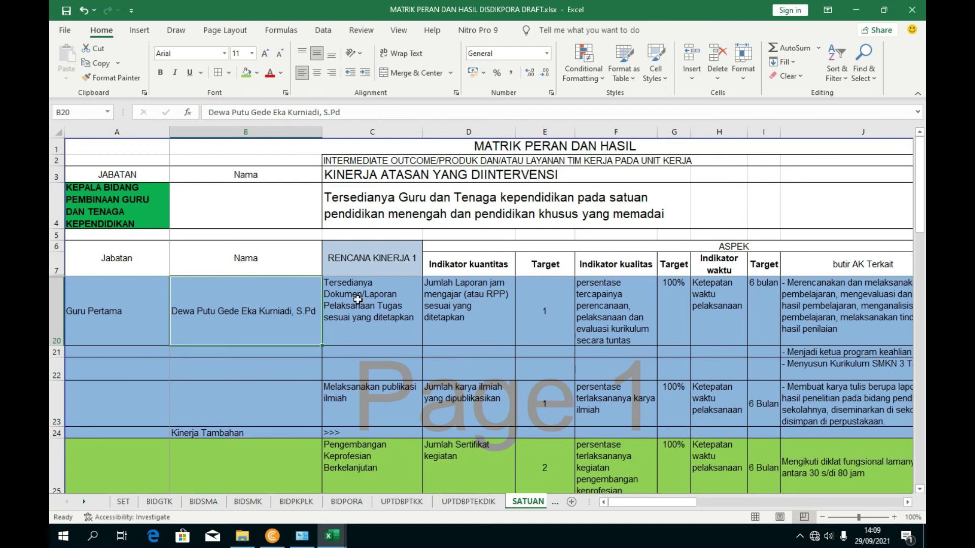
{"action": "left_click", "coordinate": [358, 299]}
{"action": "left_click", "coordinate": [384, 404]}
{"action": "left_click", "coordinate": [486, 319]}
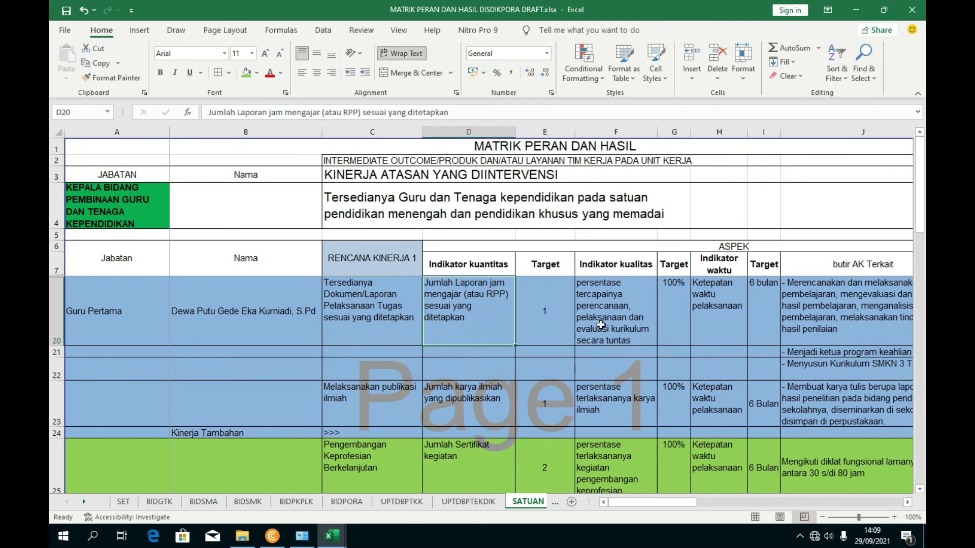
{"action": "left_click", "coordinate": [600, 325]}
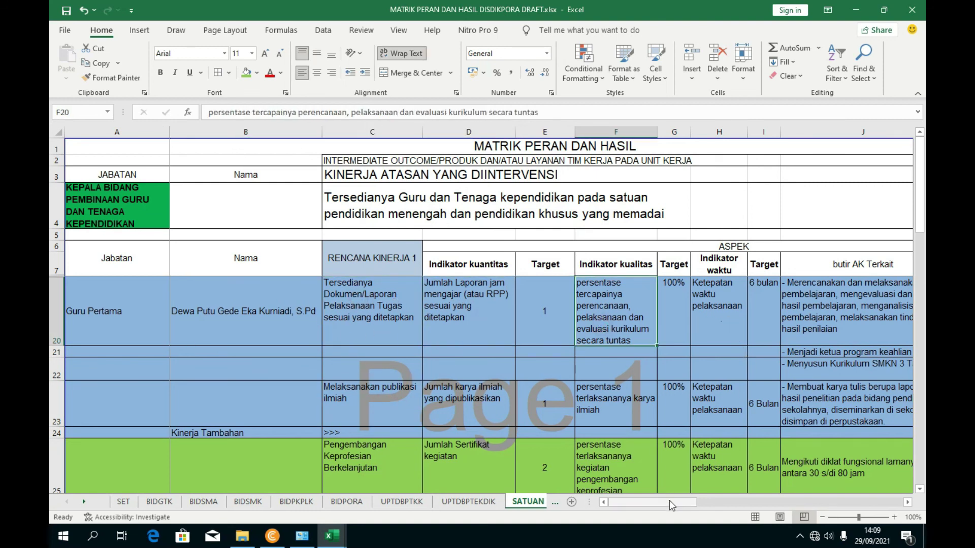
{"action": "left_click_drag", "start_coordinate": [654, 502], "coordinate": [691, 502]}
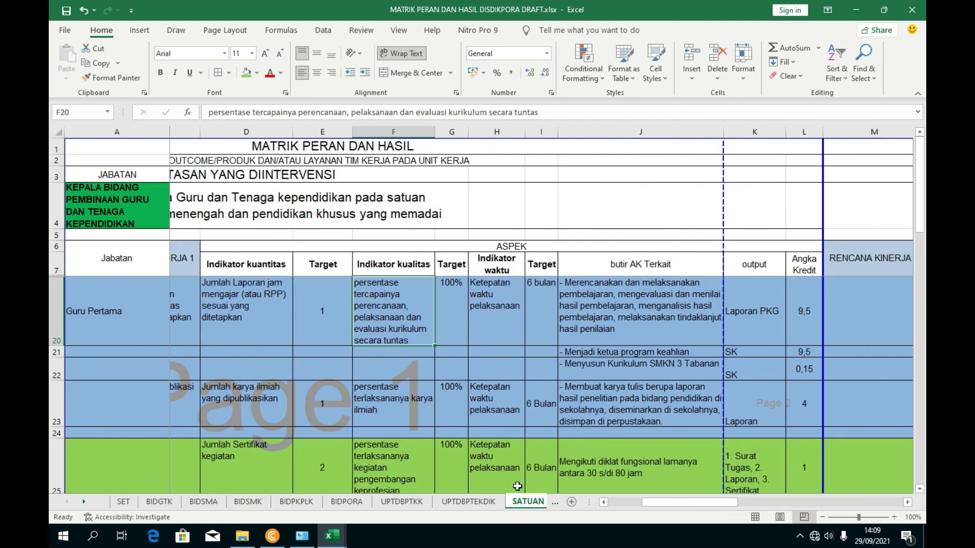
{"action": "mouse_move", "coordinate": [332, 535]}
{"action": "left_click", "coordinate": [454, 478]}
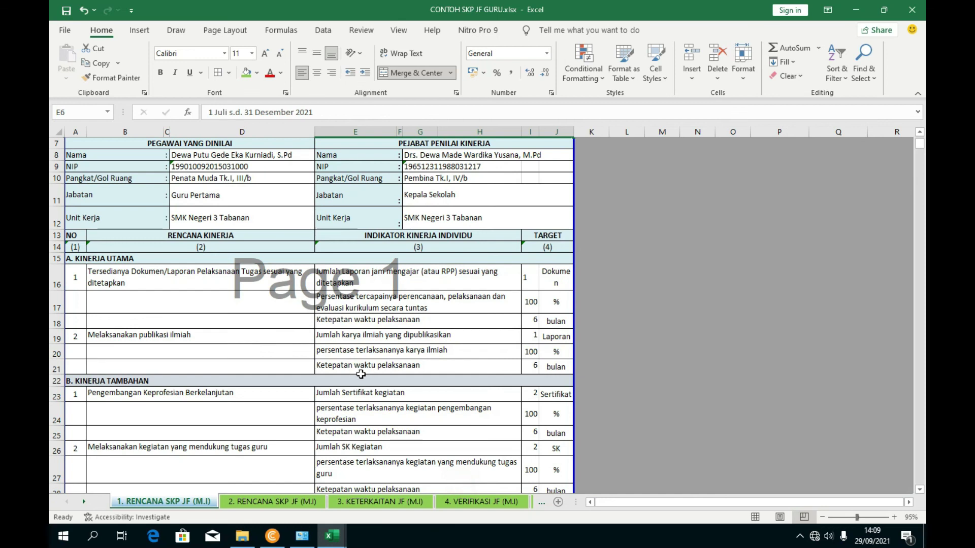
{"action": "scroll", "coordinate": [396, 359], "scroll_direction": "down", "scroll_amount": 4}
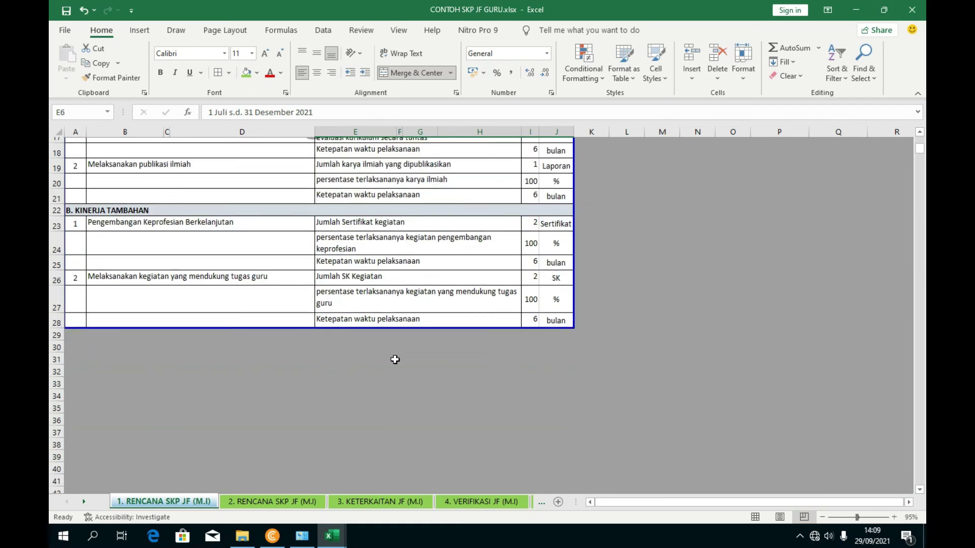
{"action": "scroll", "coordinate": [394, 357], "scroll_direction": "up", "scroll_amount": 5}
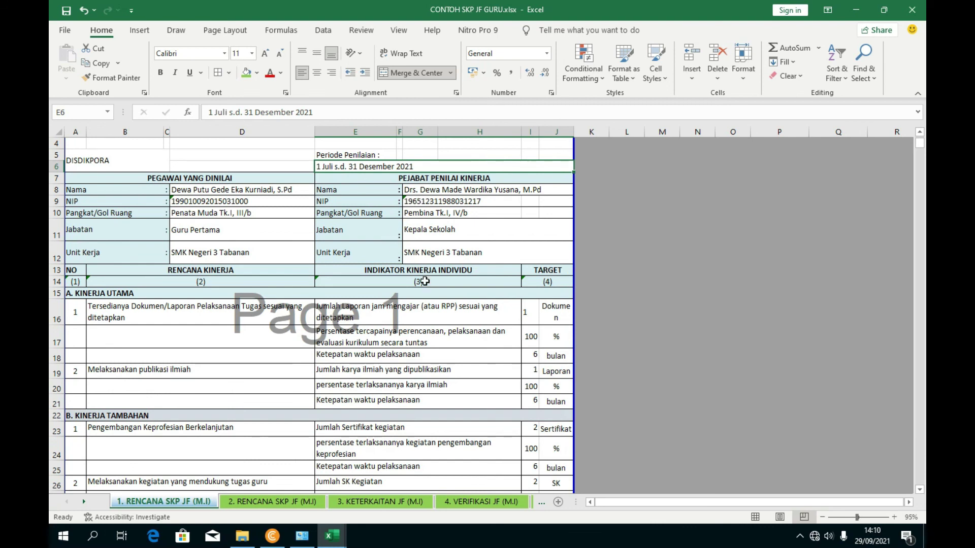
{"action": "scroll", "coordinate": [422, 278], "scroll_direction": "up", "scroll_amount": 1}
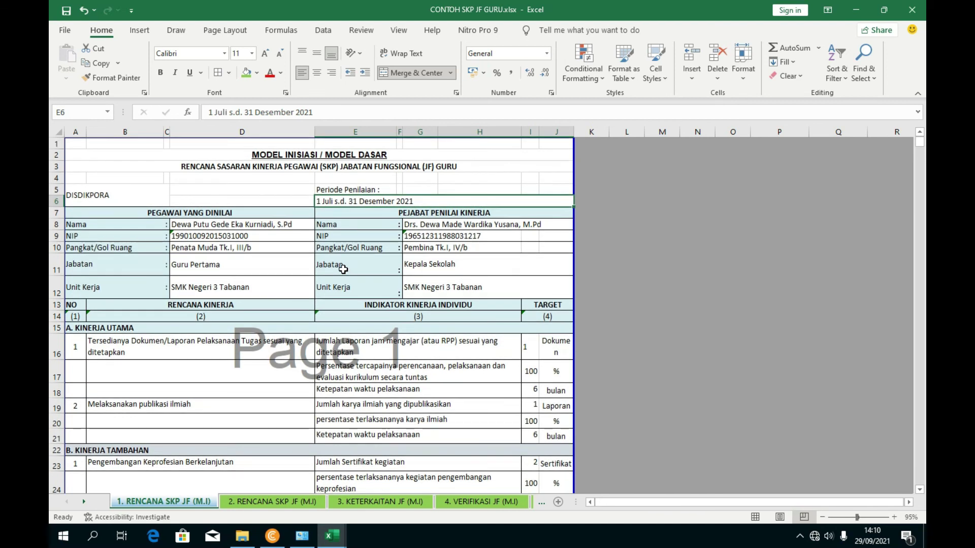